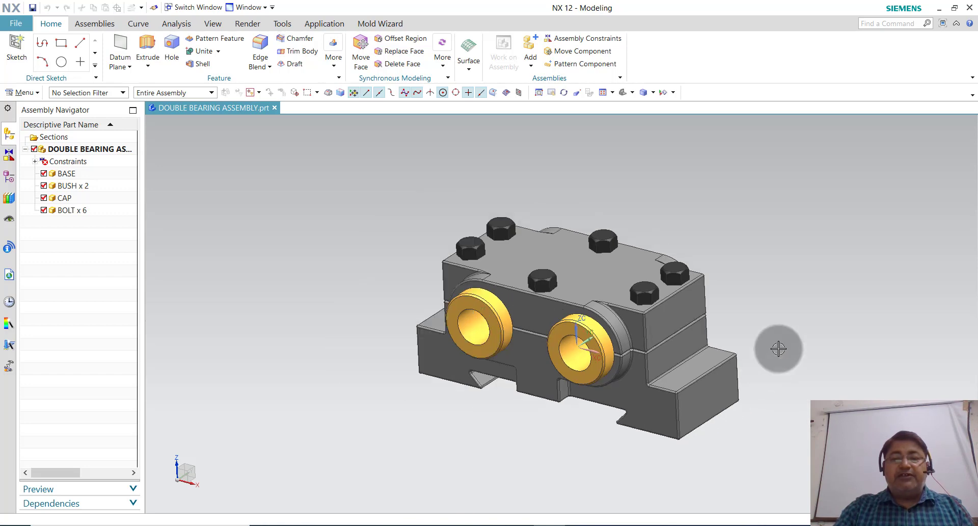
- Close the bearing assembly with its components and create a new millimetre Model part, model1.prt
mouse_move(779, 346)
middle_mouse_down()
mouse_move(758, 350)
mouse_move(769, 330)
mouse_move(764, 297)
mouse_move(769, 309)
middle_mouse_up()
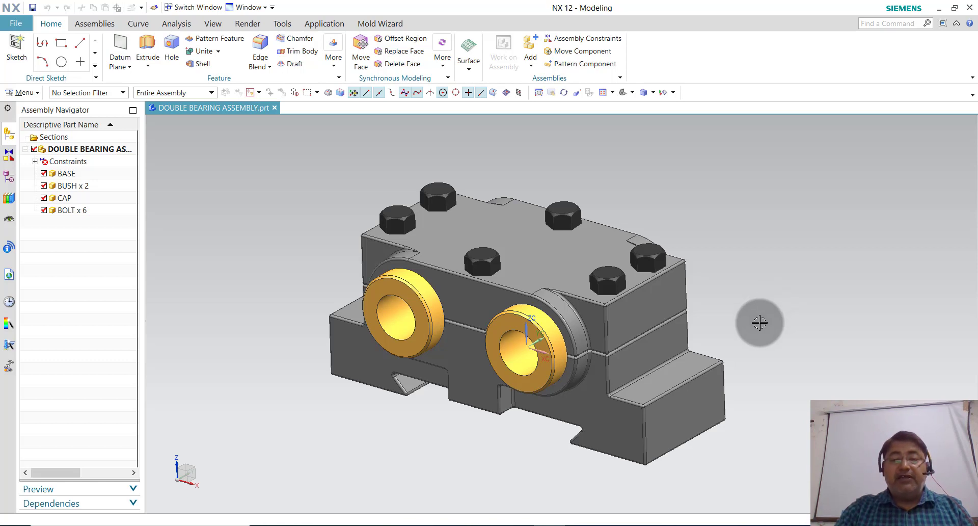
middle_click_drag(760, 322, 760, 321)
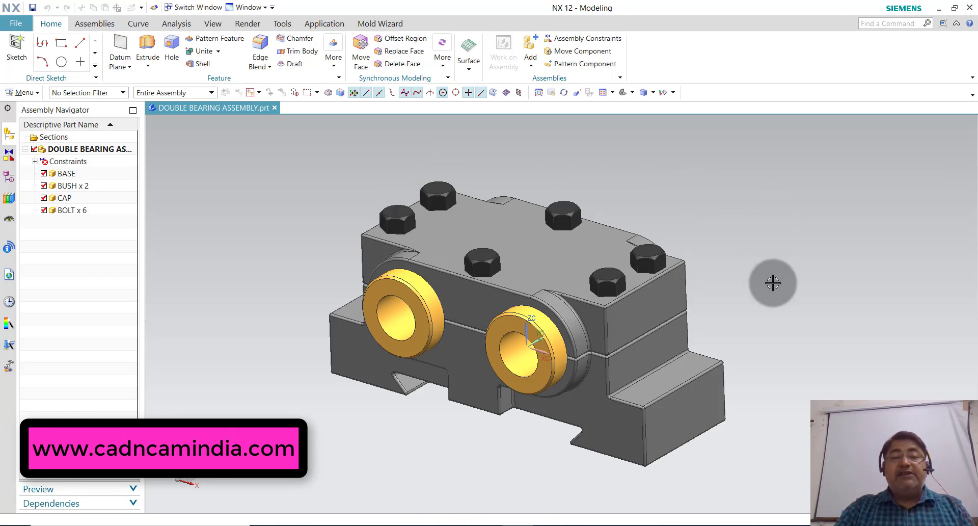
left_click(274, 108)
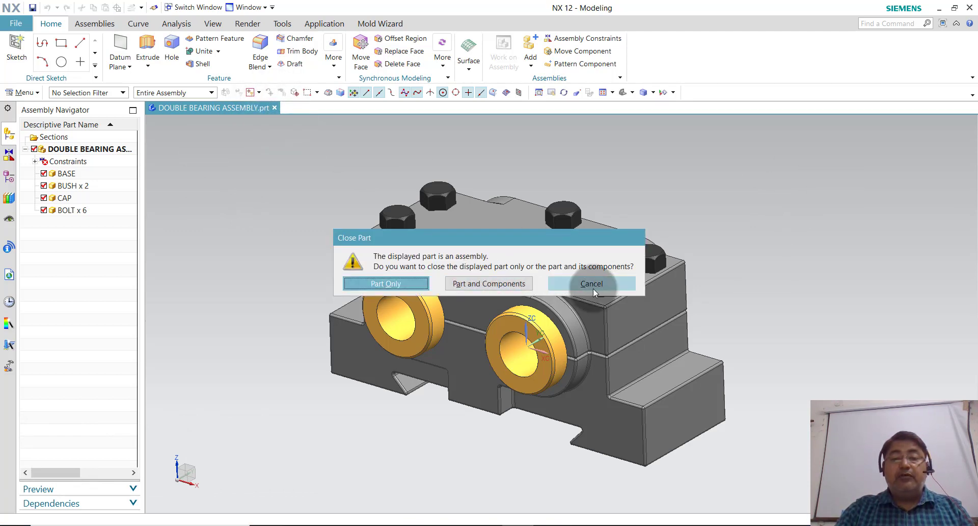
left_click(502, 286)
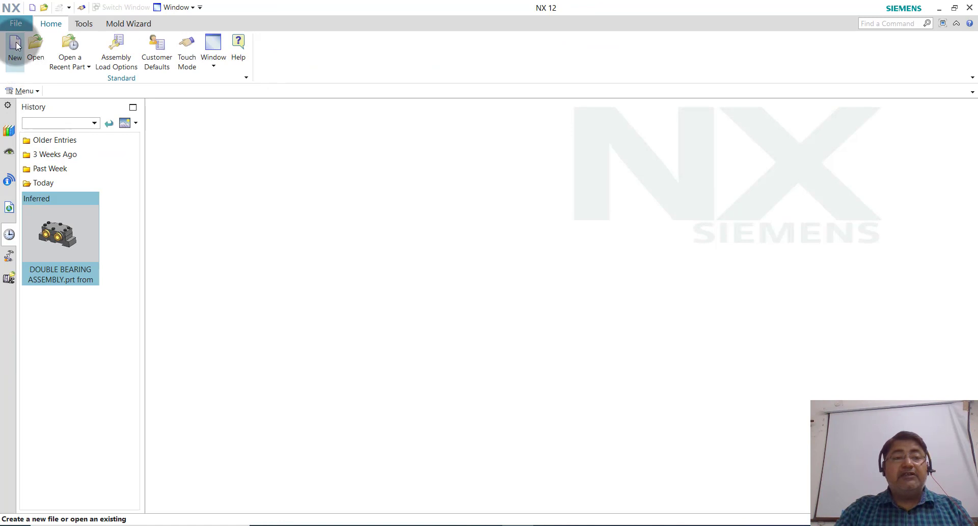
left_click(14, 48)
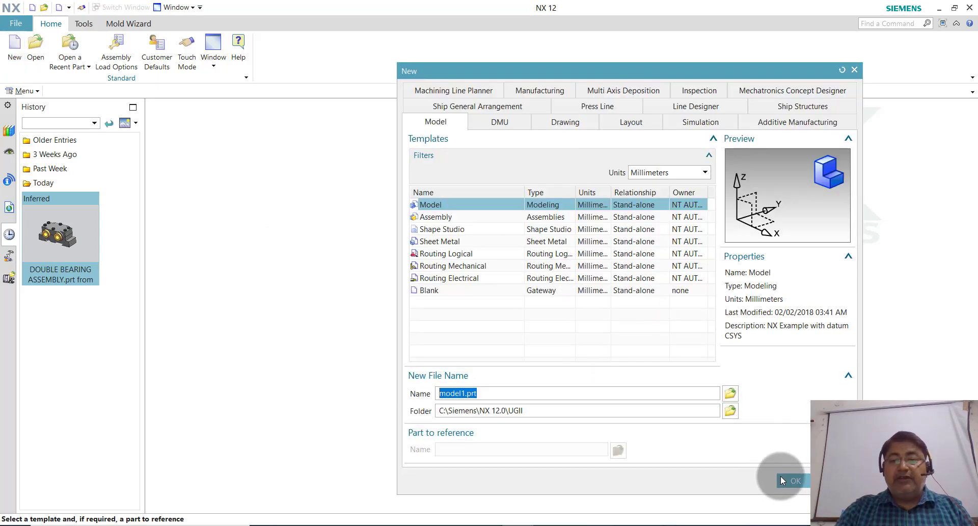
left_click(783, 479)
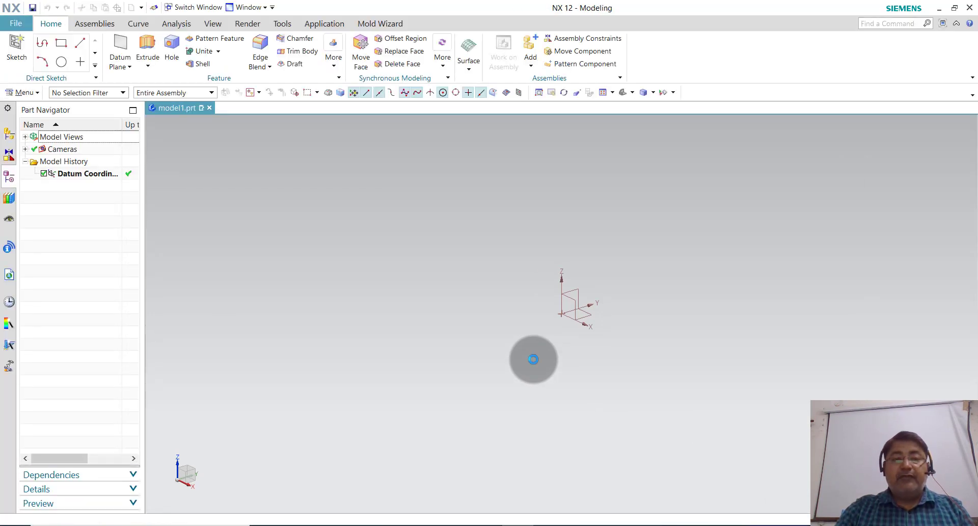
- Create Sketch (1) on the datum coordinate system's XZ plane
middle_click_drag(483, 338, 471, 337, "shift")
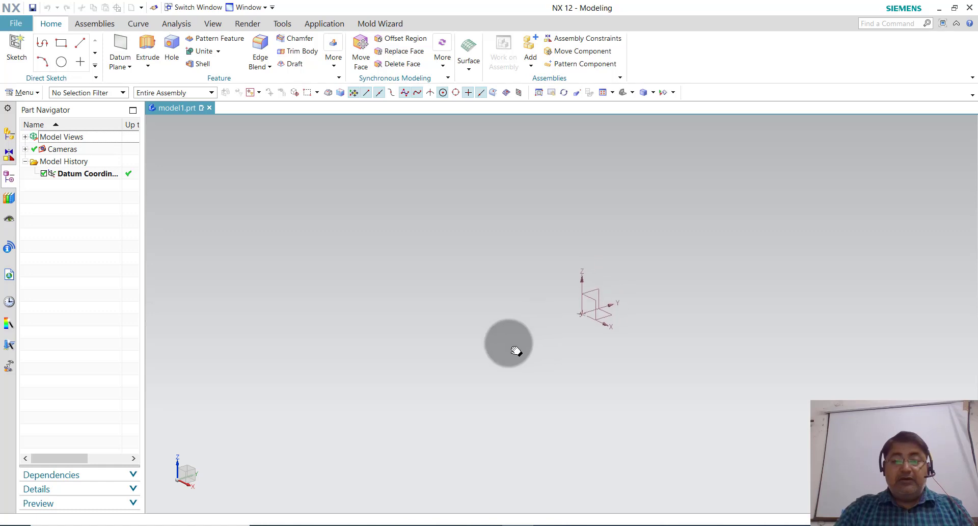
mouse_move(723, 283)
middle_mouse_down()
mouse_move(712, 304)
mouse_move(719, 284)
middle_mouse_up()
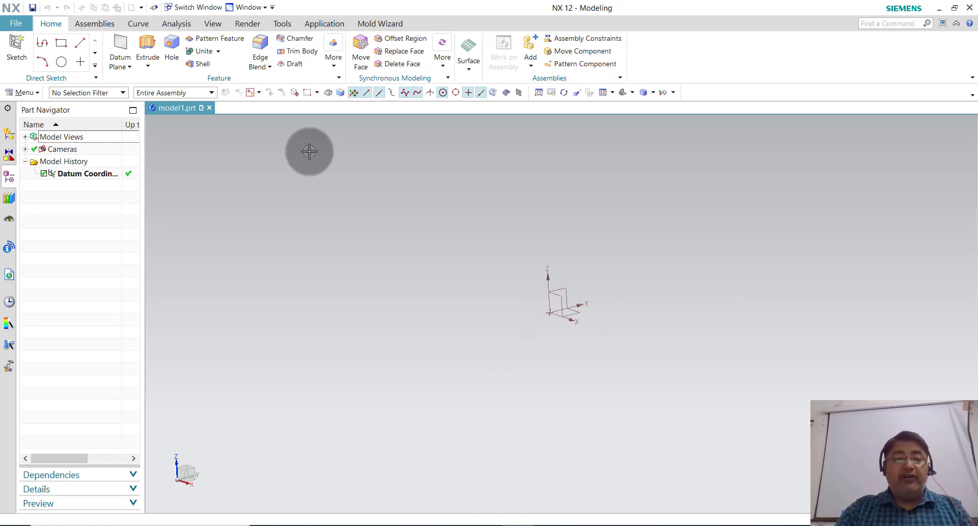
left_click(12, 56)
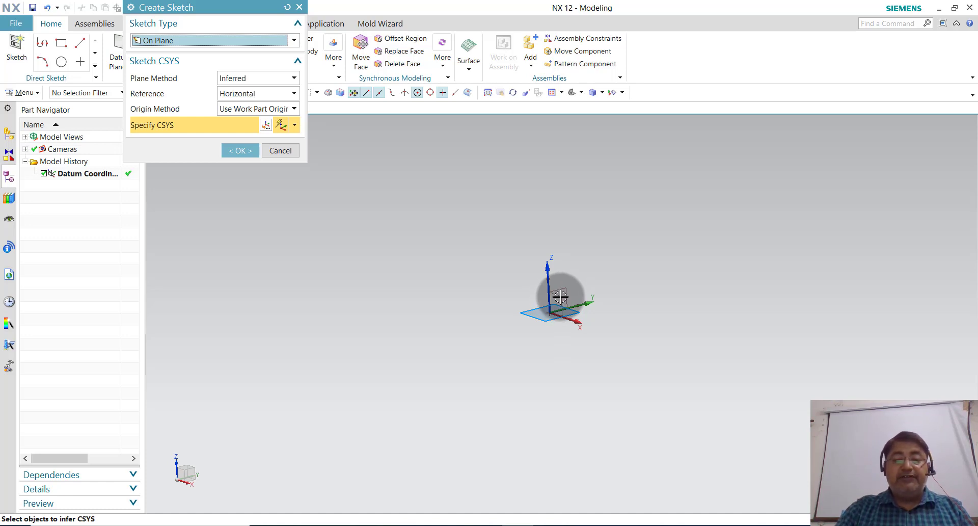
left_click(560, 296)
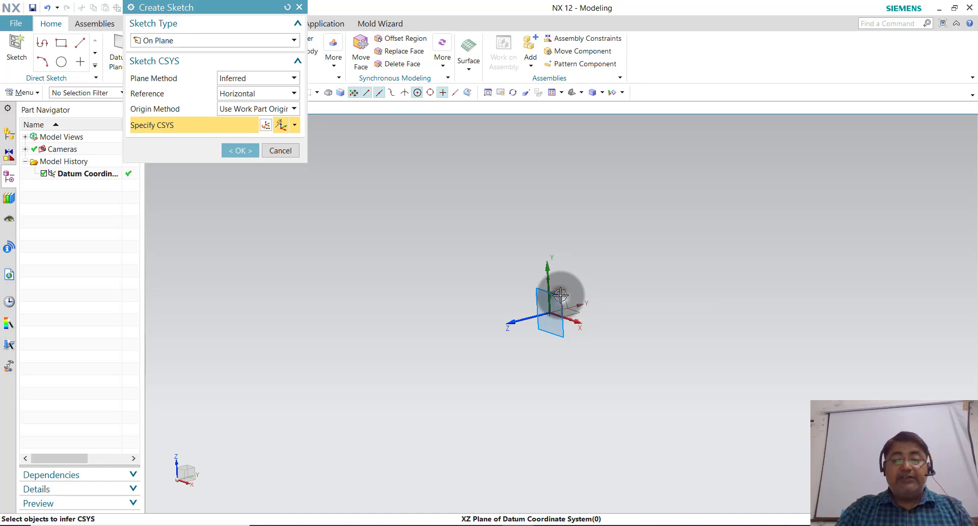
left_click(249, 153)
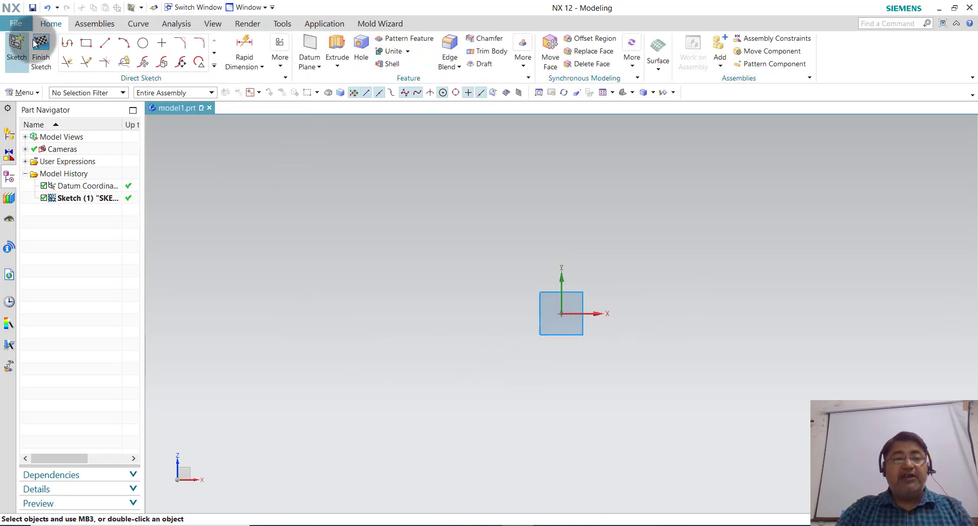
- Draw a horizontal line, then an R24 semicircular arc dipping down from its right end
left_click(66, 42)
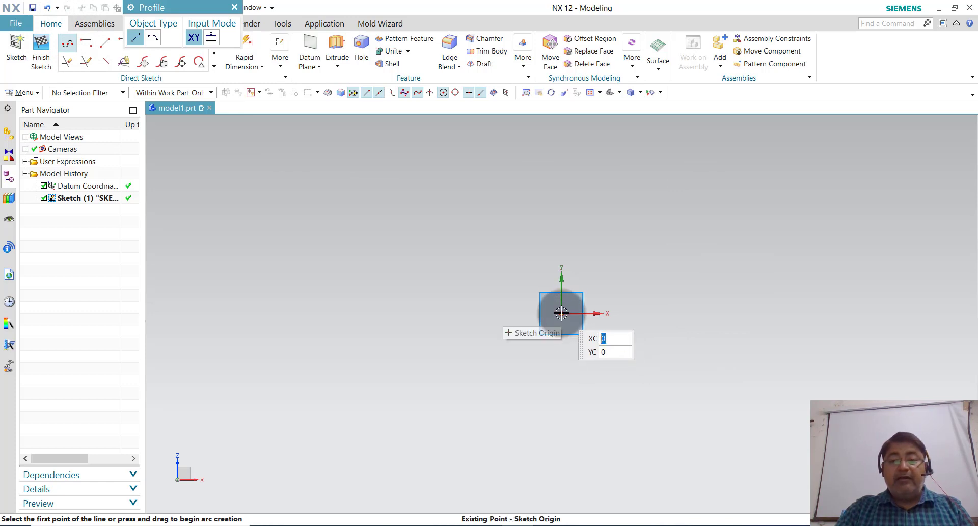
left_click(562, 213)
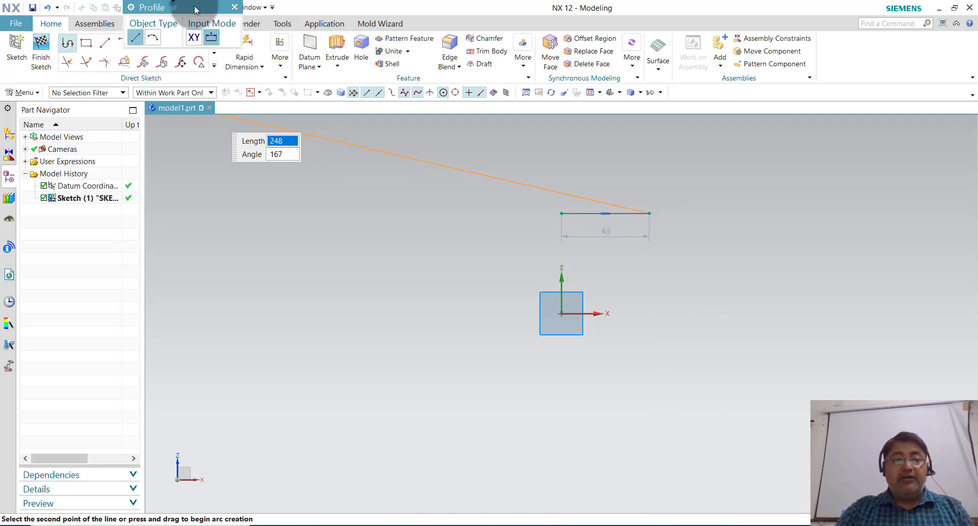
left_click_drag(194, 9, 285, 9)
left_click(124, 43)
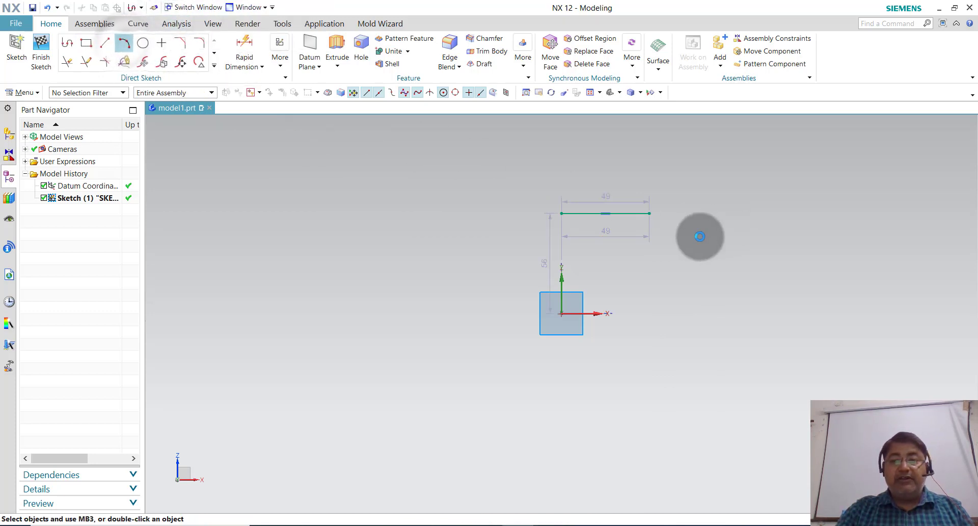
left_click(650, 213)
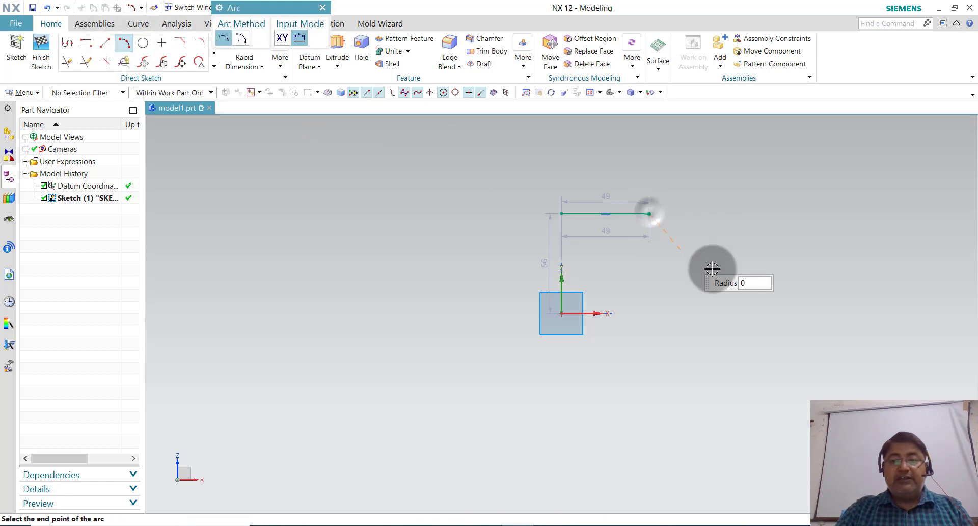
left_click(735, 213)
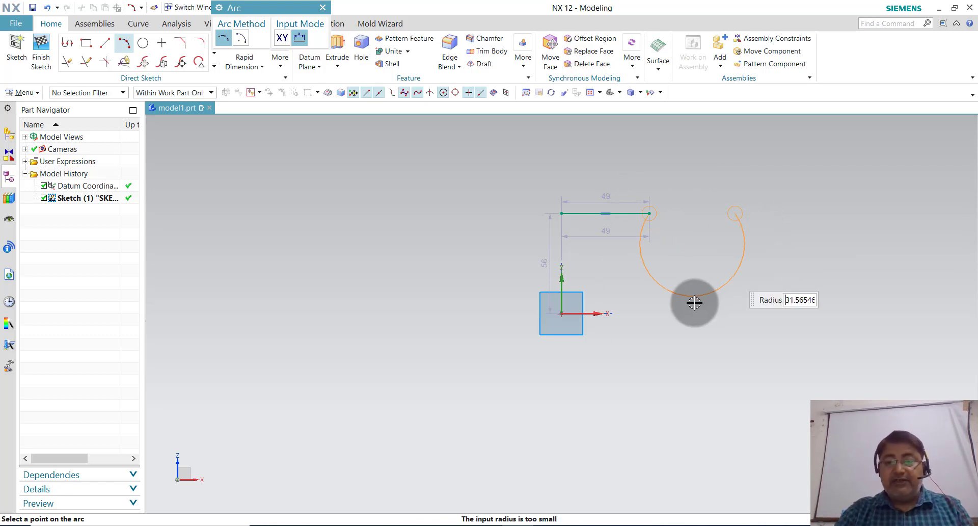
left_click(692, 253)
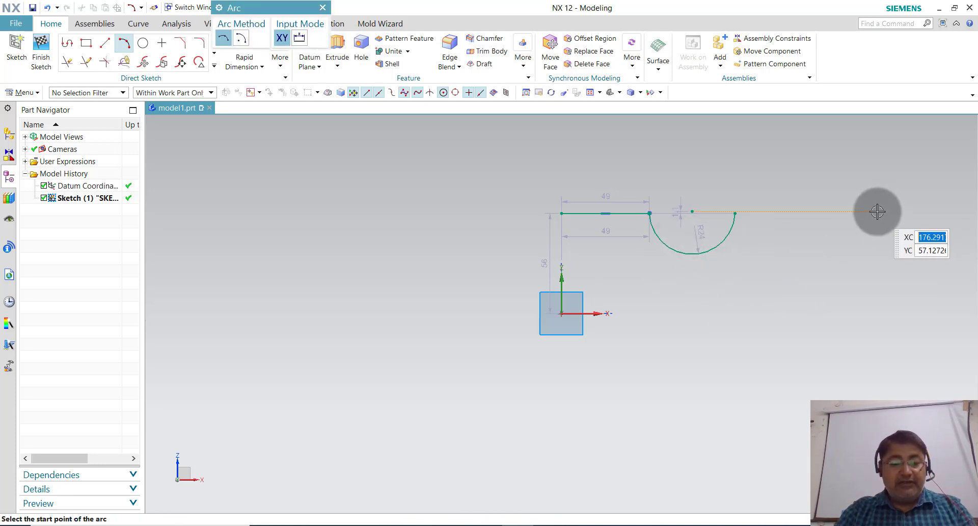
key("Escape")
scroll(723, 229, "up", 2)
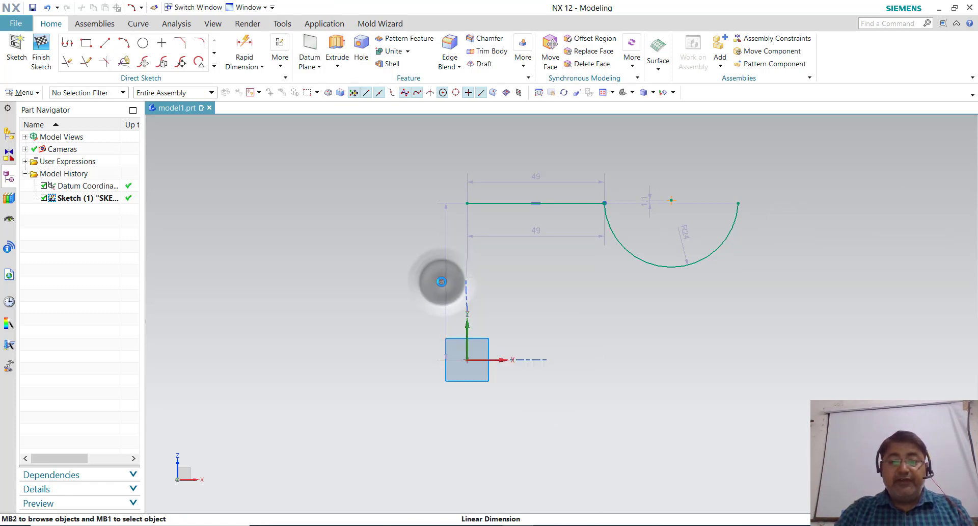
- Change the line's 56 vertical dimension to 25
left_click(442, 282)
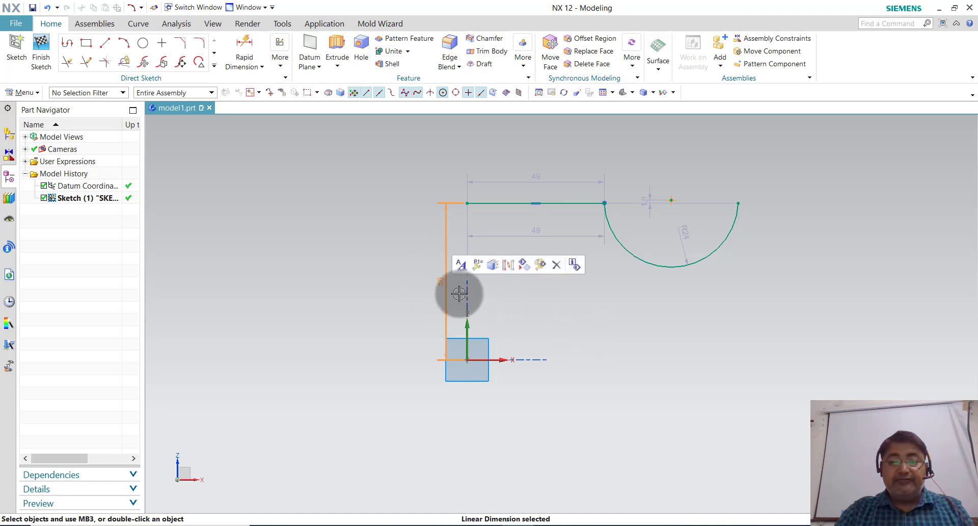
left_click(440, 281)
left_click(439, 281)
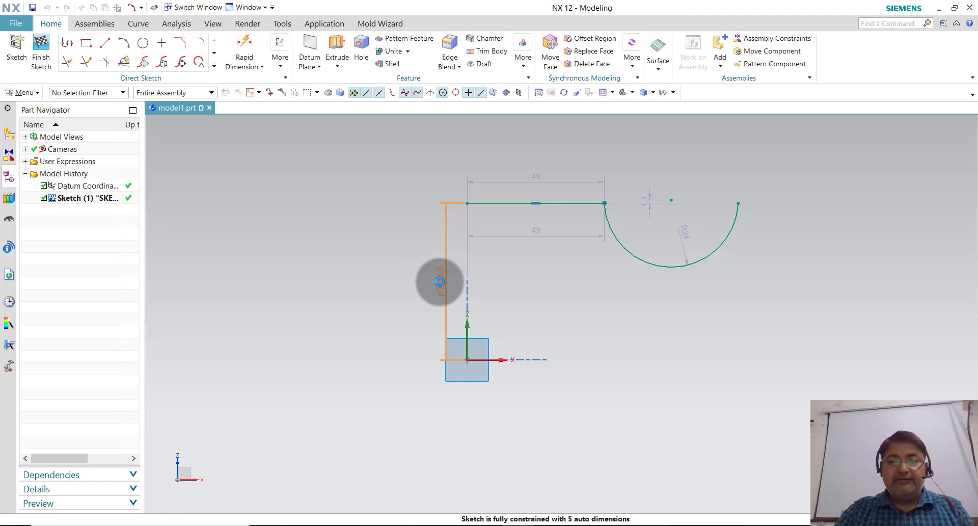
double_click(439, 281)
type("25")
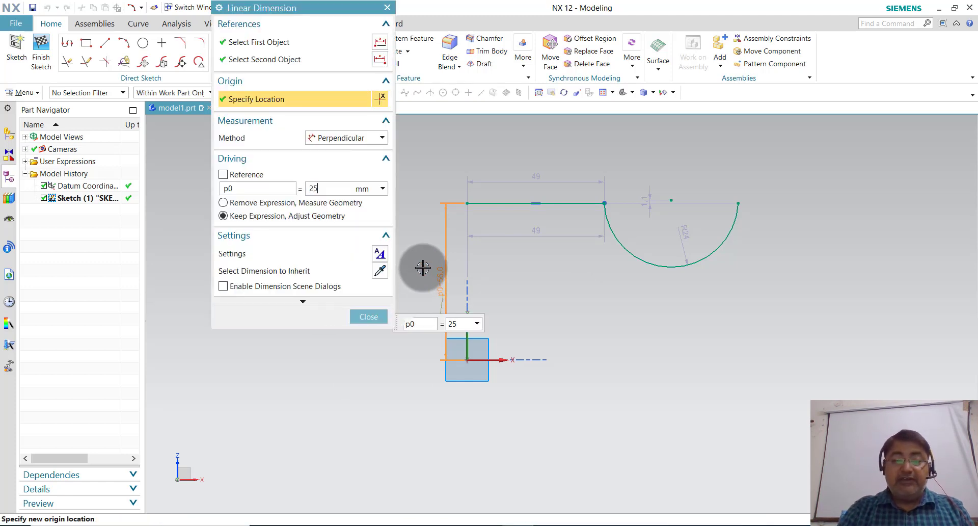
key("Return")
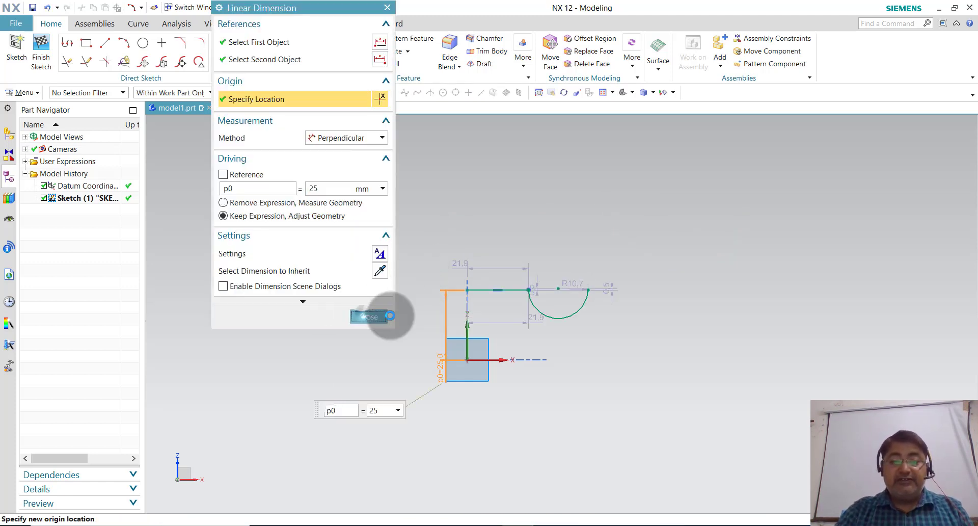
left_click(365, 316)
- Add a horizontal dimension above the line placing the arc joint 20 from the vertical axis
scroll(498, 333, "up", 3)
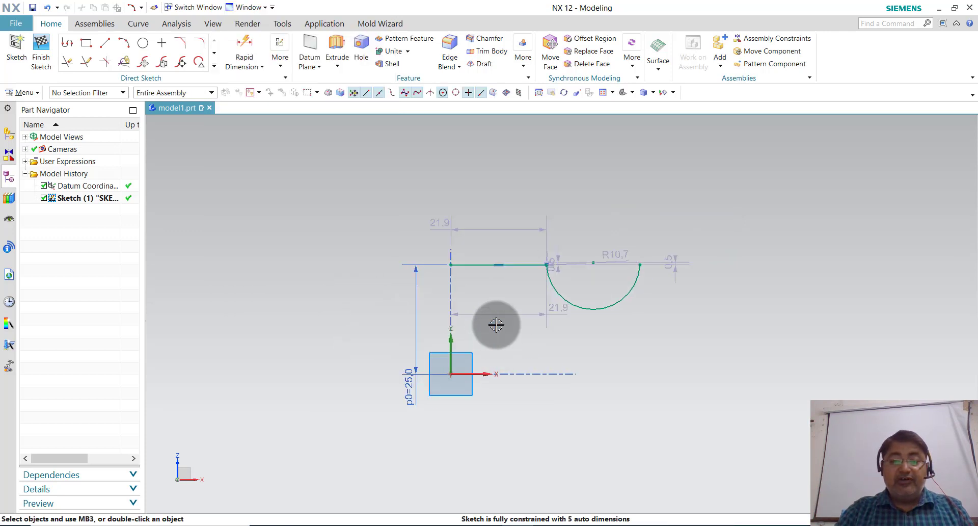
left_click_drag(439, 221, 496, 194)
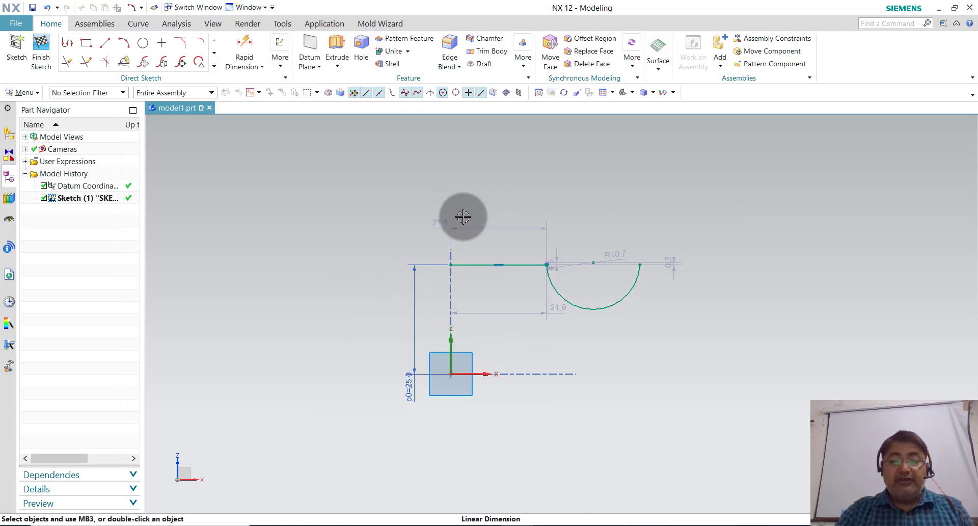
left_click(496, 193)
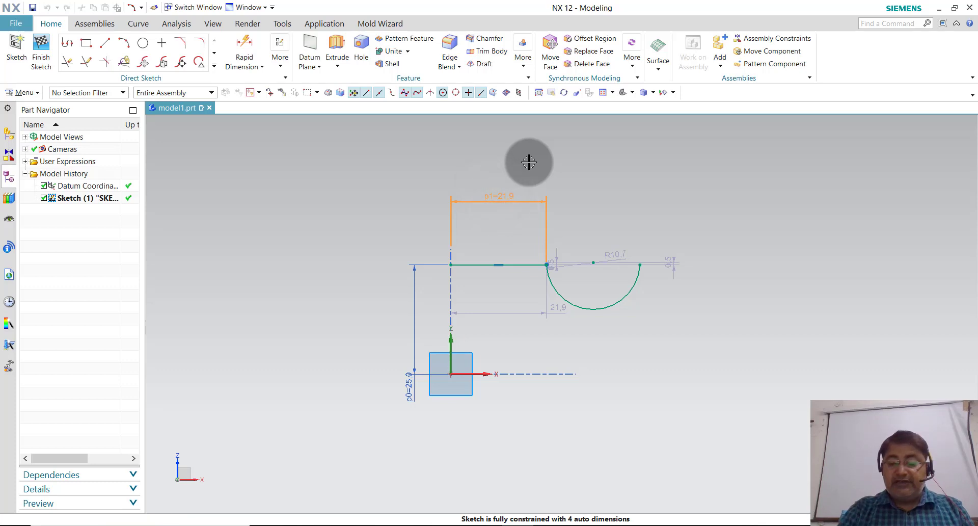
type("20")
key("Return")
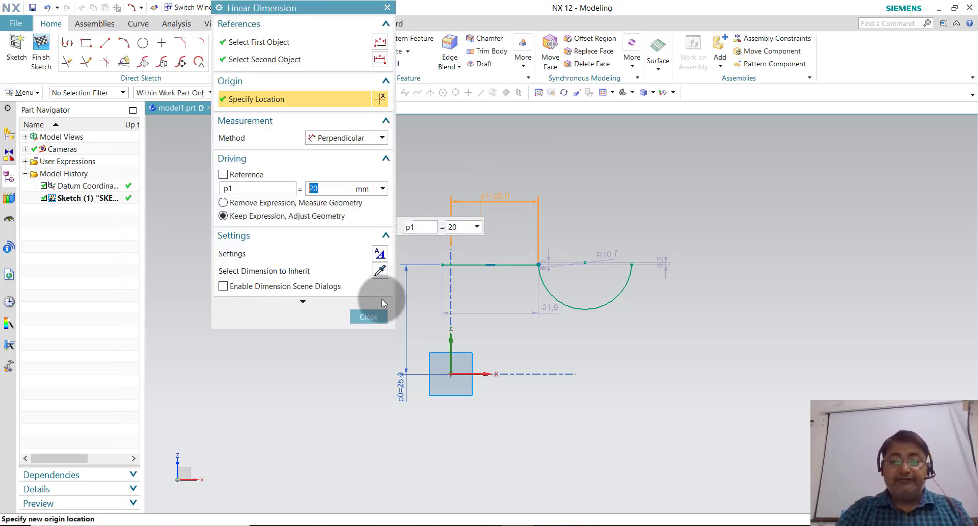
left_click(373, 317)
scroll(448, 403, "up", 1)
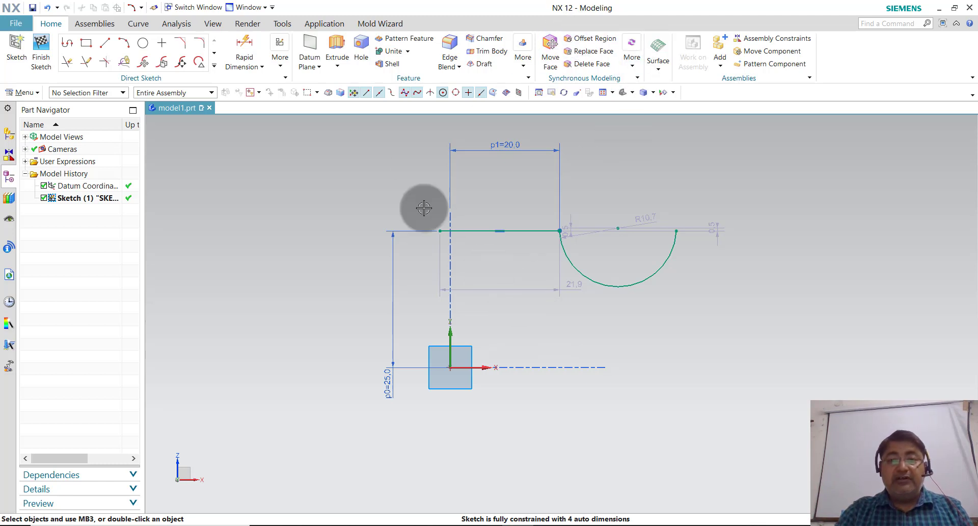
- Constrain the line's left end point to align vertically with the sketch origin
left_click(281, 53)
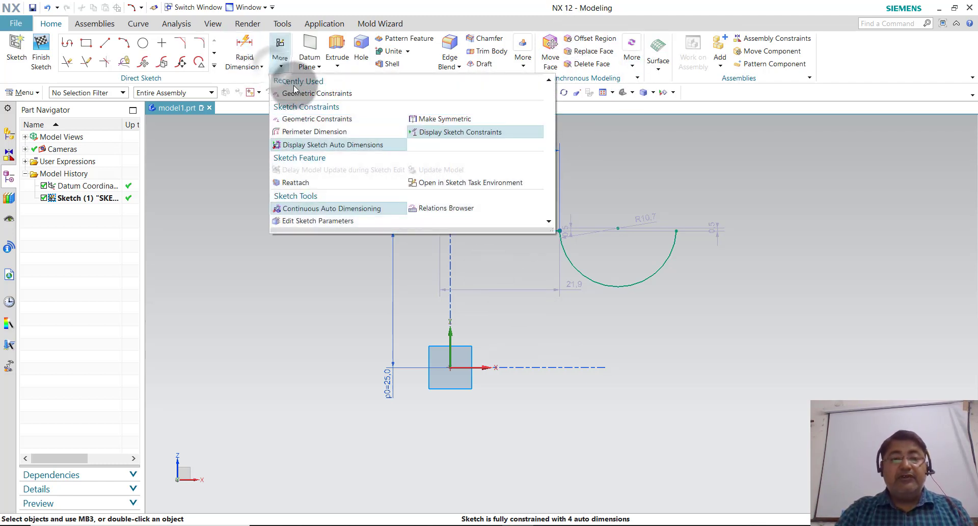
left_click(361, 119)
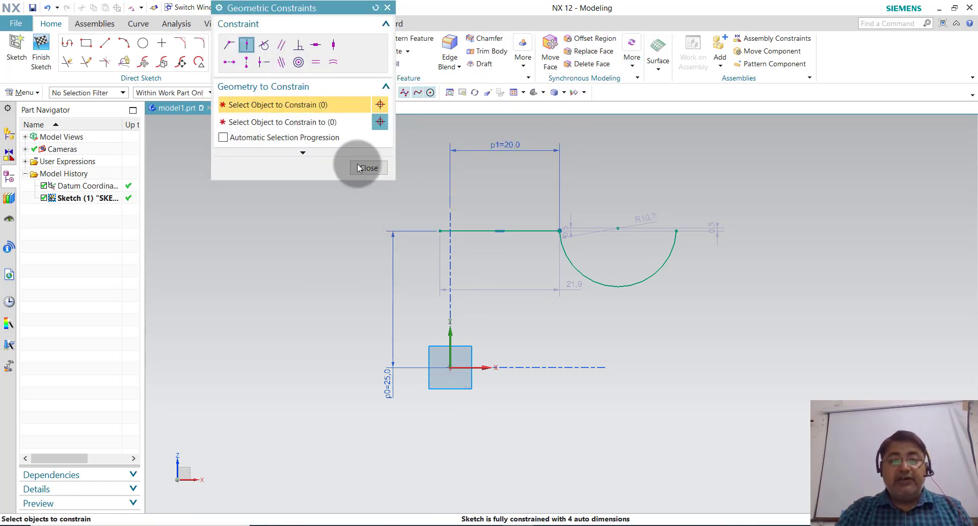
left_click(247, 62)
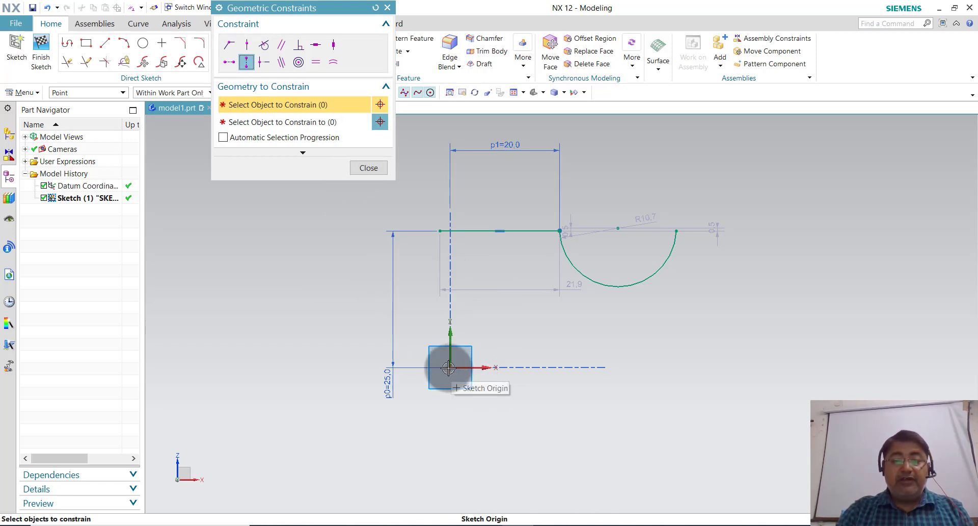
left_click(440, 231)
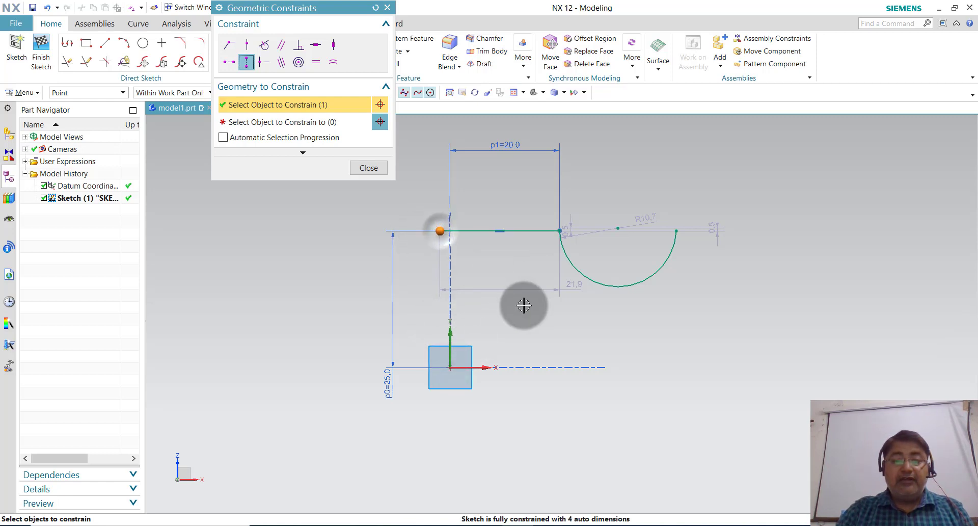
left_click(450, 367)
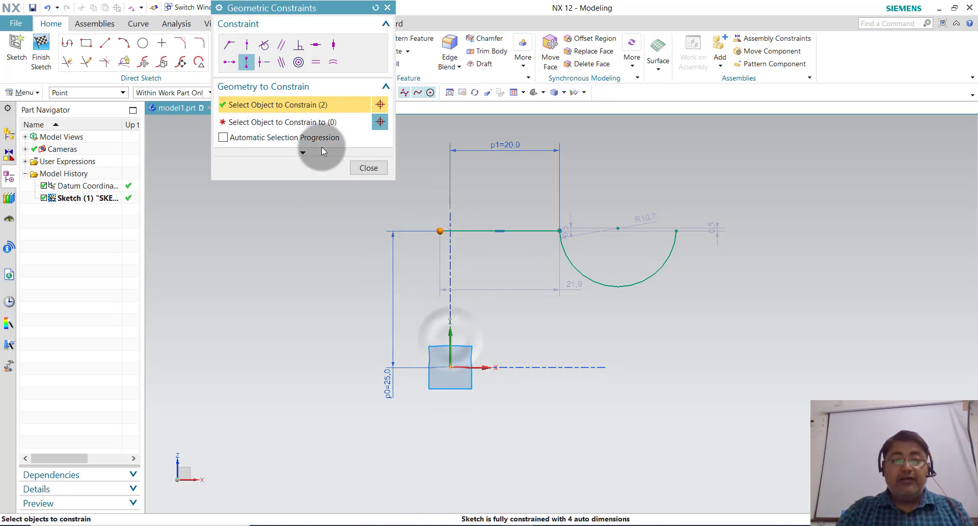
left_click(387, 8)
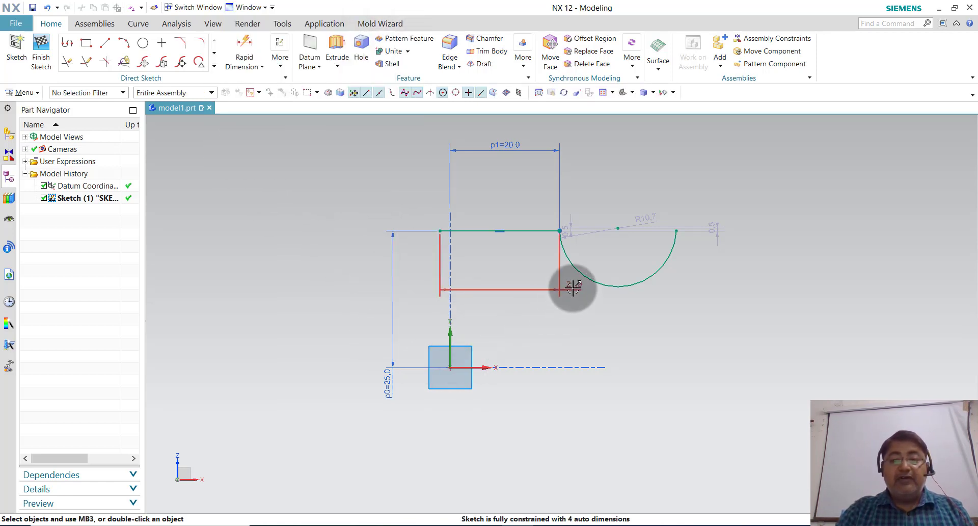
- Set the dimension p2 above the top line to 20
mouse_move(573, 284)
left_mouse_down()
mouse_move(524, 290)
mouse_move(506, 178)
mouse_move(511, 209)
left_mouse_up()
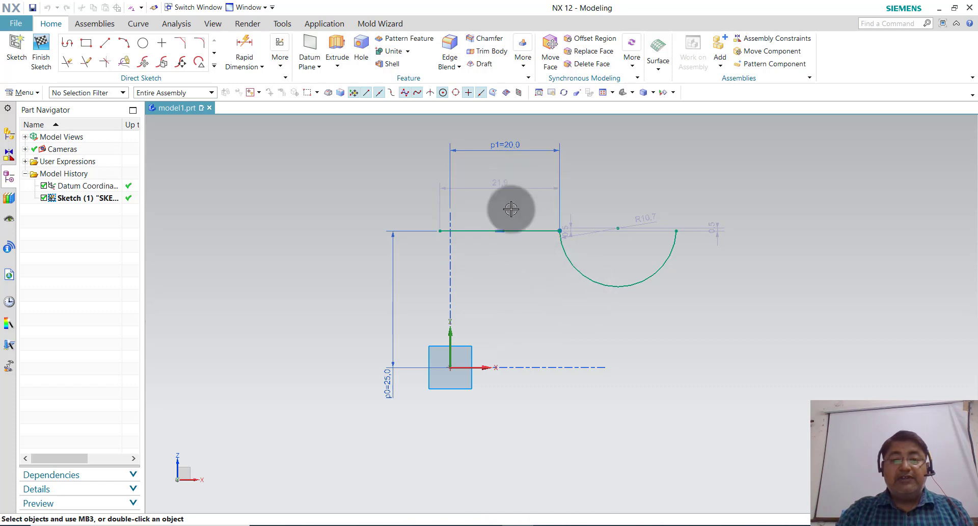
left_click(503, 182)
double_click(504, 182)
type("0")
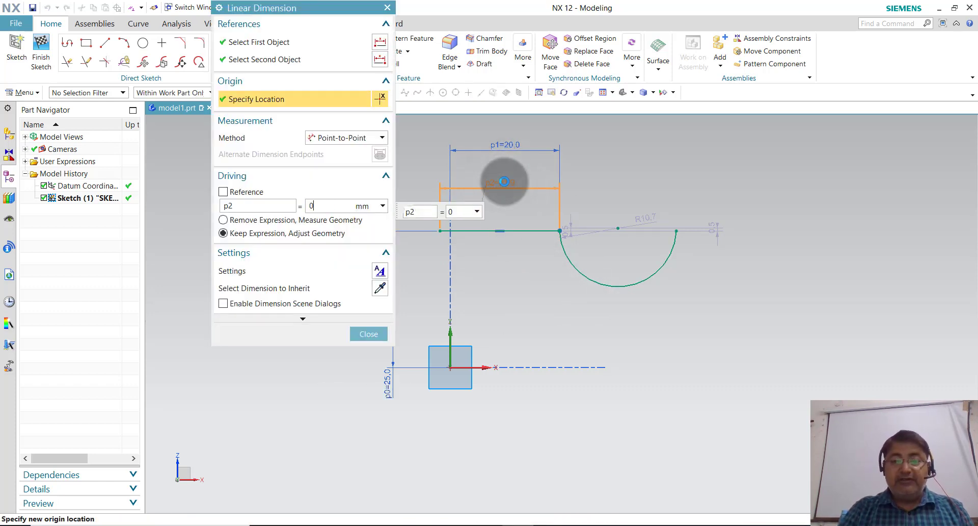
key("Return")
left_click(515, 232)
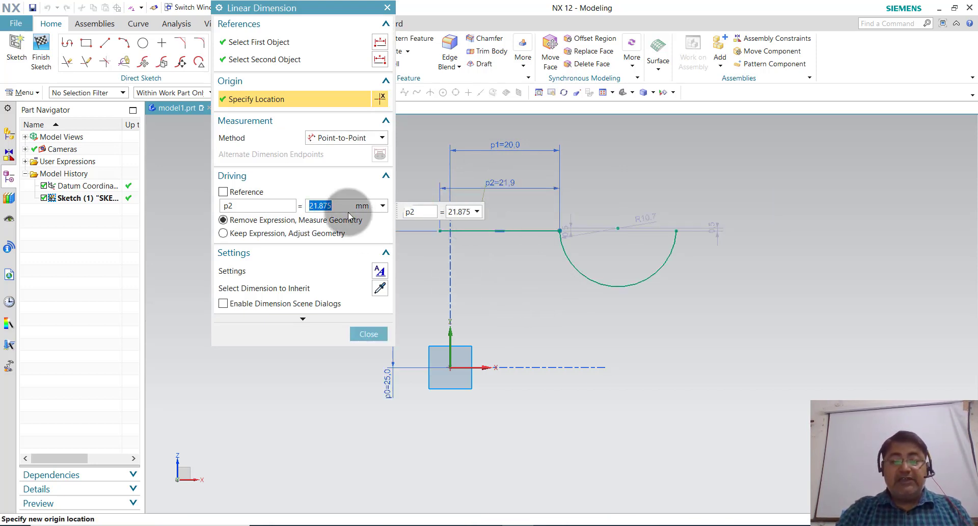
type("20")
key("Return")
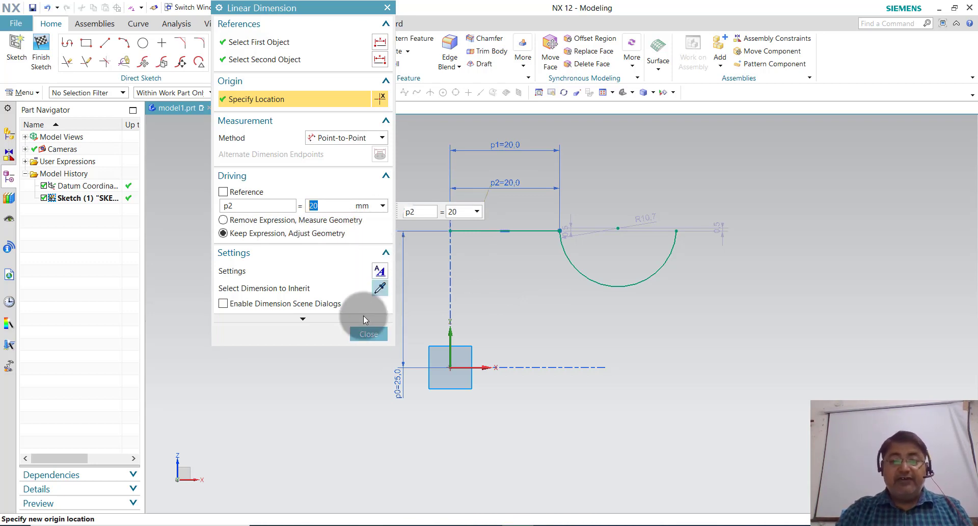
left_click(364, 334)
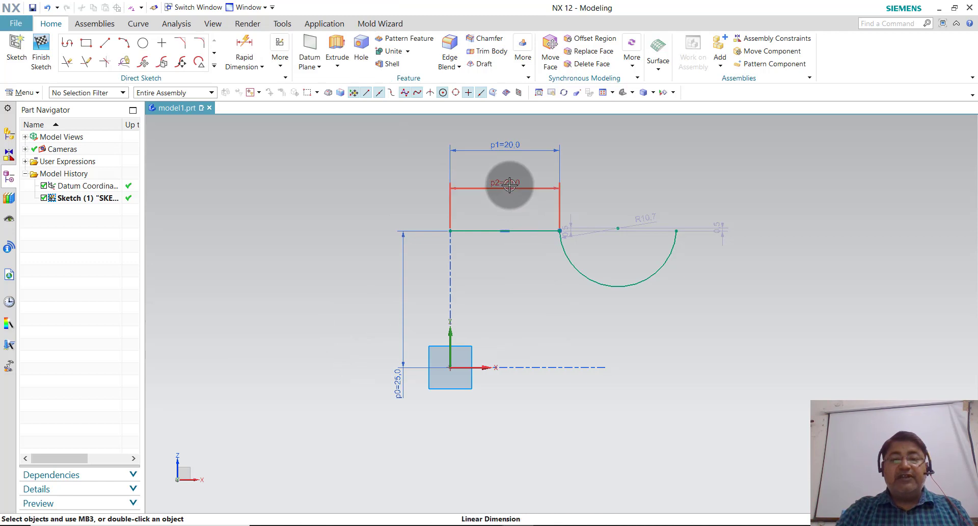
left_click_drag(510, 185, 510, 186)
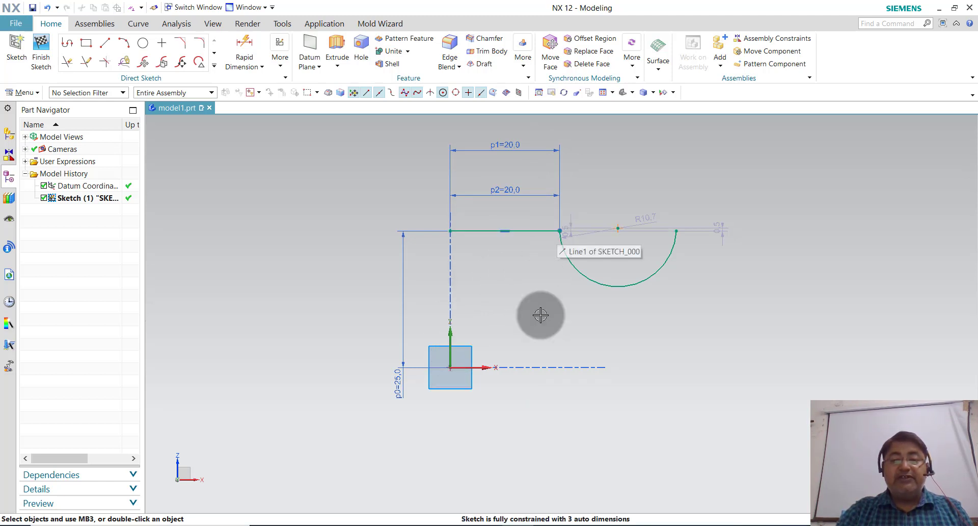
- Set the small vertical offsets p3 and p4 at the arc ends to 0
left_click_drag(653, 218, 651, 174)
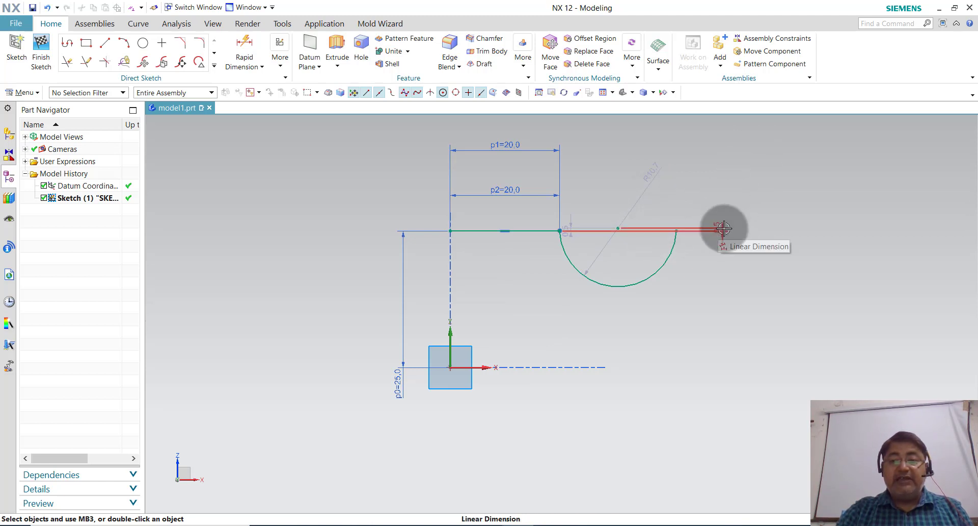
scroll(642, 232, "up", 2)
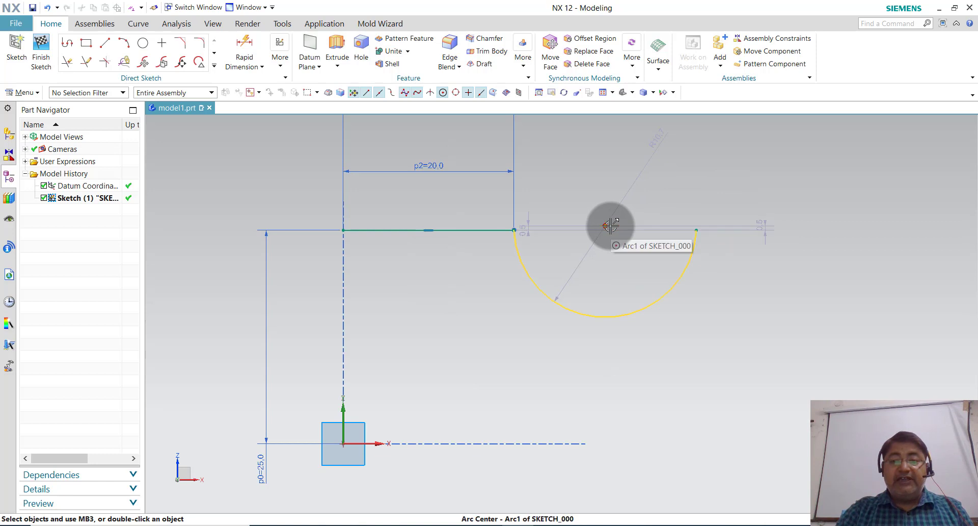
left_click(761, 224)
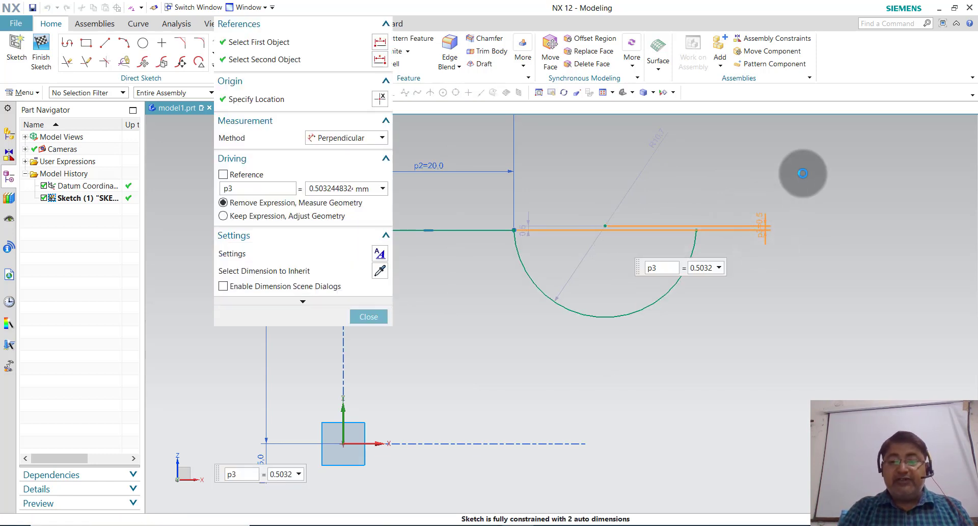
type("0")
key("Return")
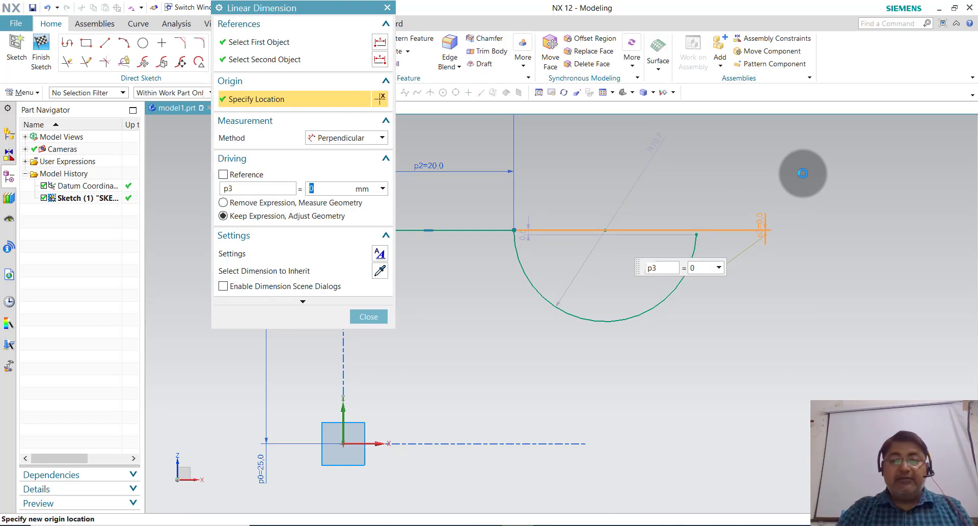
left_click(369, 316)
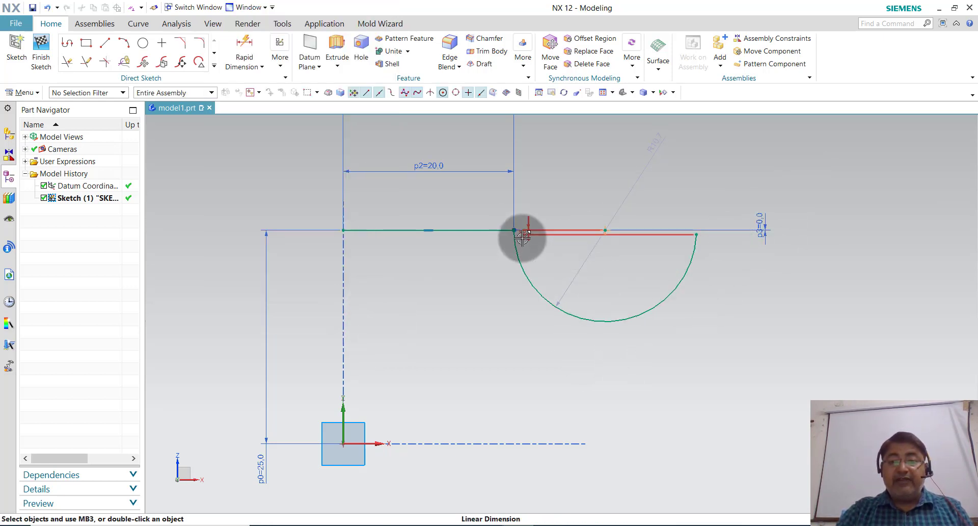
mouse_move(520, 233)
left_mouse_down()
mouse_move(784, 198)
mouse_move(808, 184)
left_mouse_up()
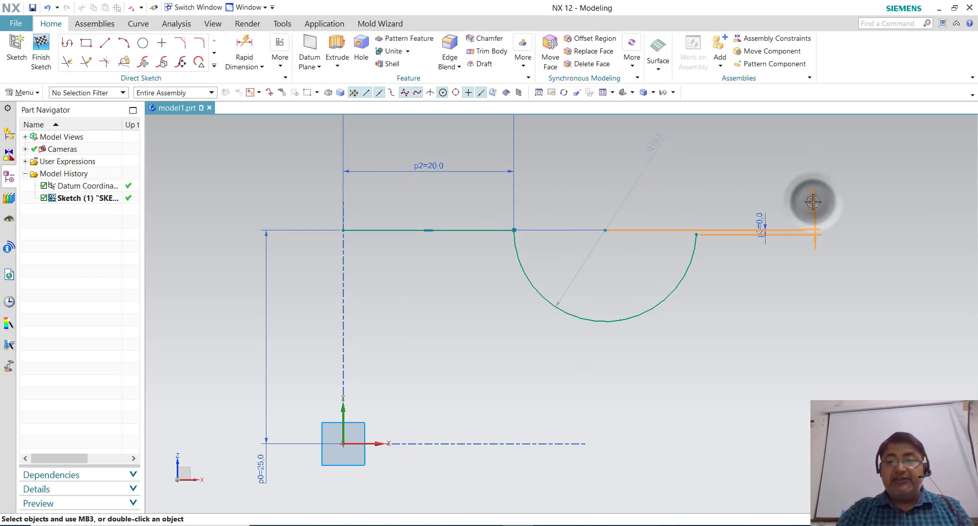
double_click(814, 202)
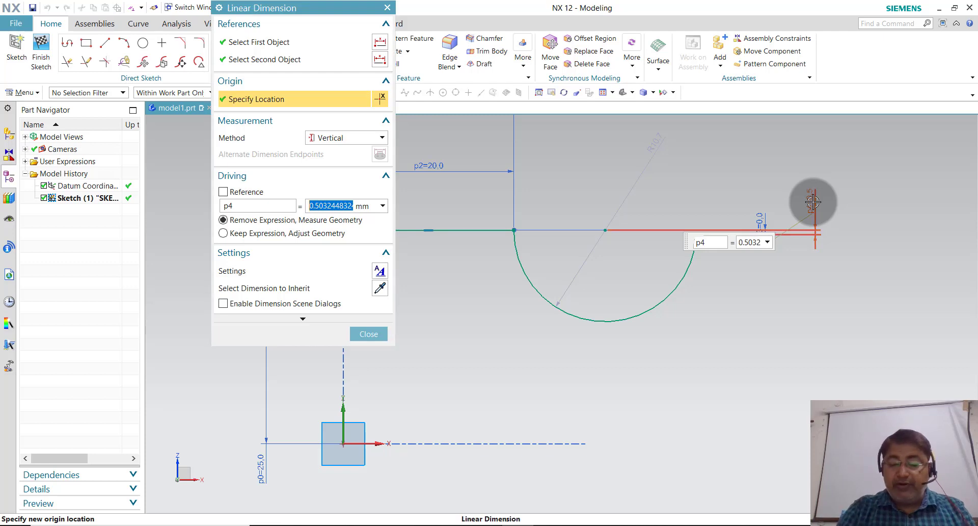
type("0")
key("Return")
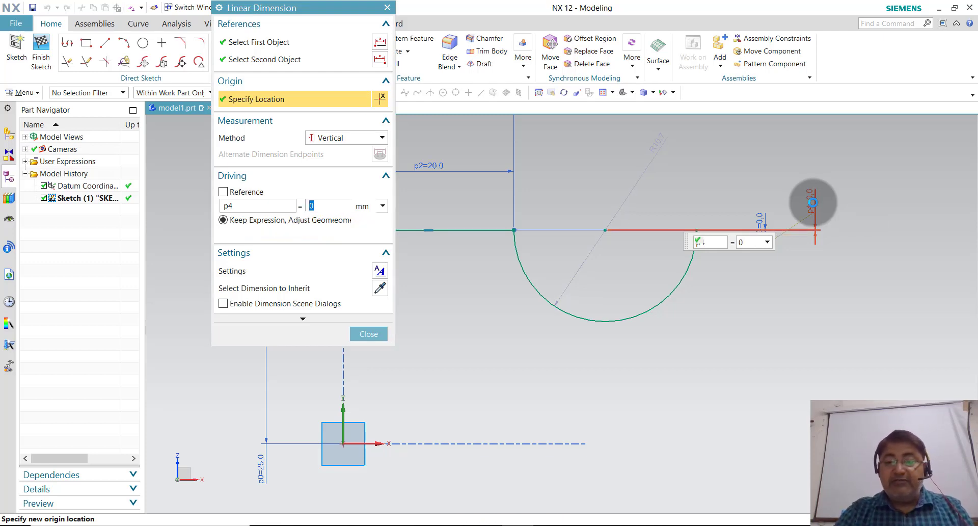
left_click(368, 333)
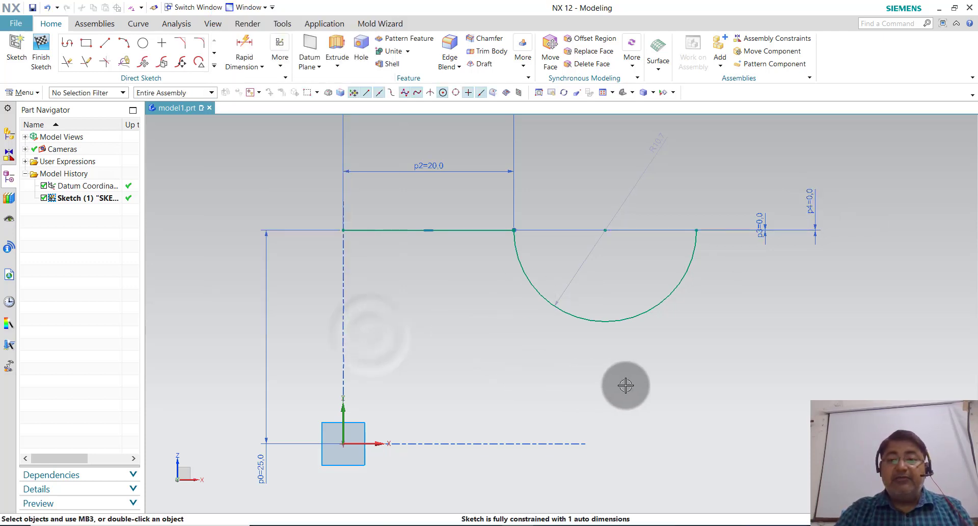
- Set the arc radius p5 to 15
scroll(449, 273, "up", 2)
scroll(449, 274, "down", 3)
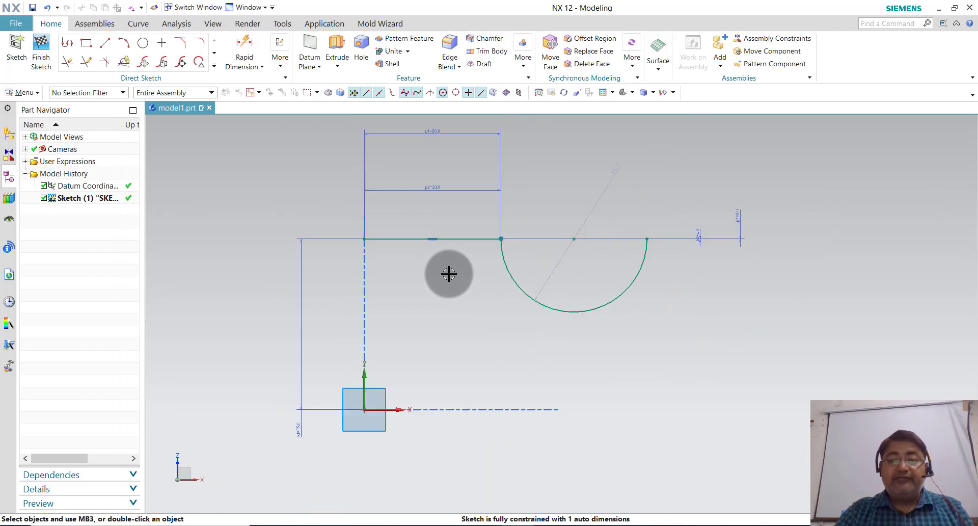
scroll(607, 301, "down", 1)
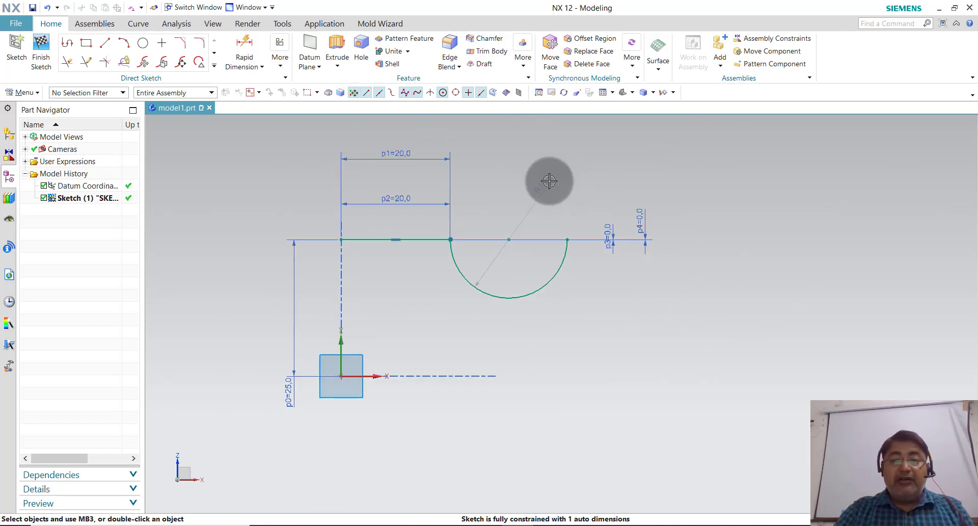
left_click(551, 178)
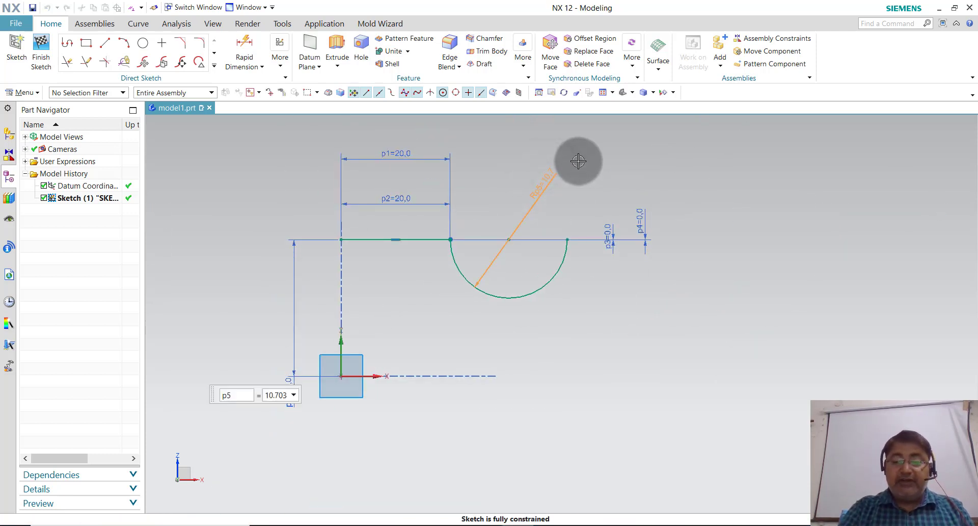
type("15")
key("Return")
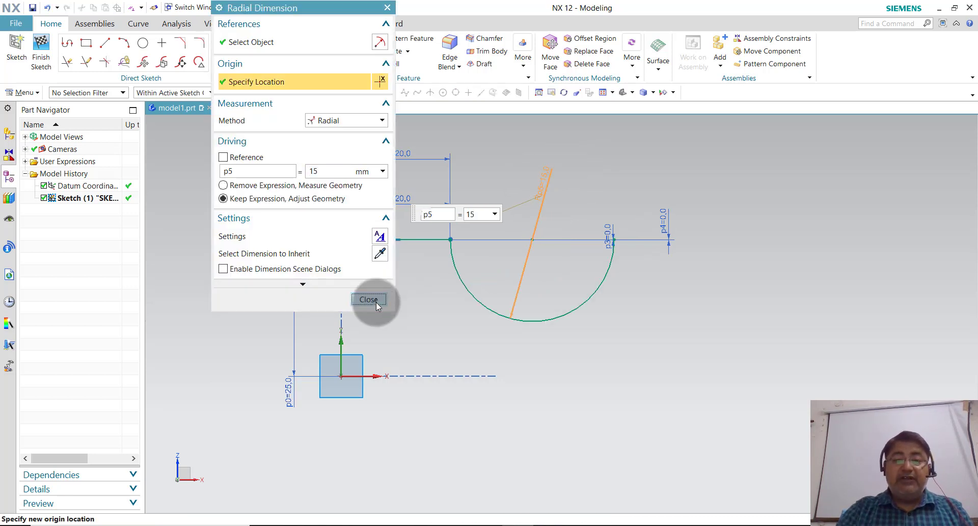
left_click(376, 302)
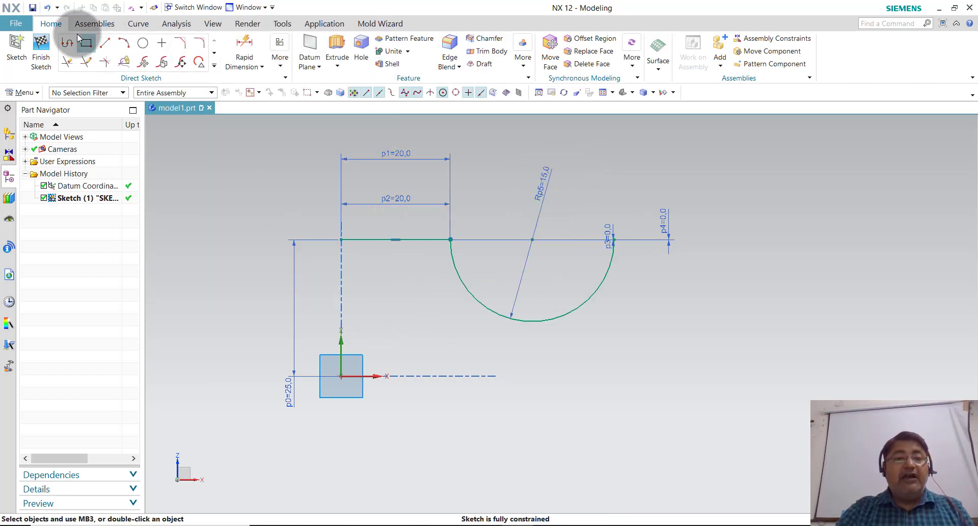
- Chain lines from the arc's end: 20 down, 20 right, 30 down, 45 left, a short slant, 64 left
left_click(65, 47)
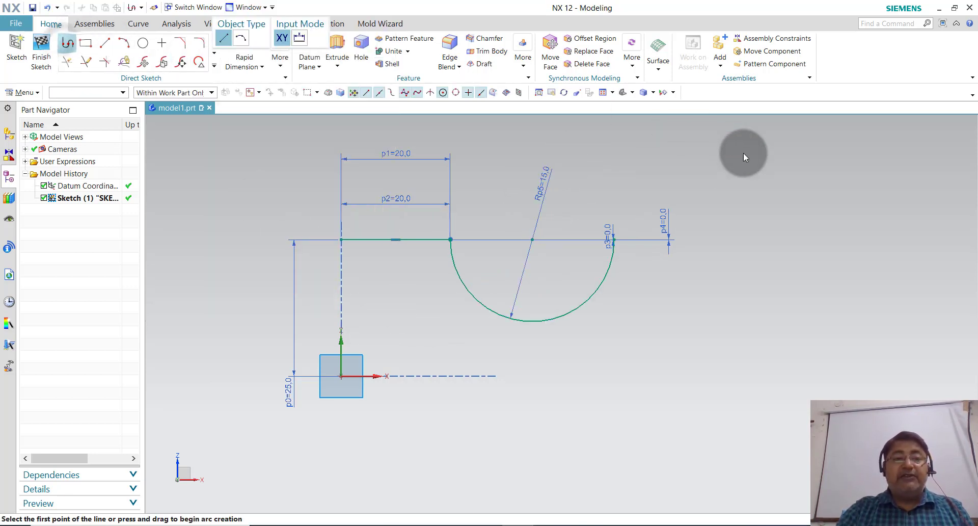
left_click(613, 240)
type("270")
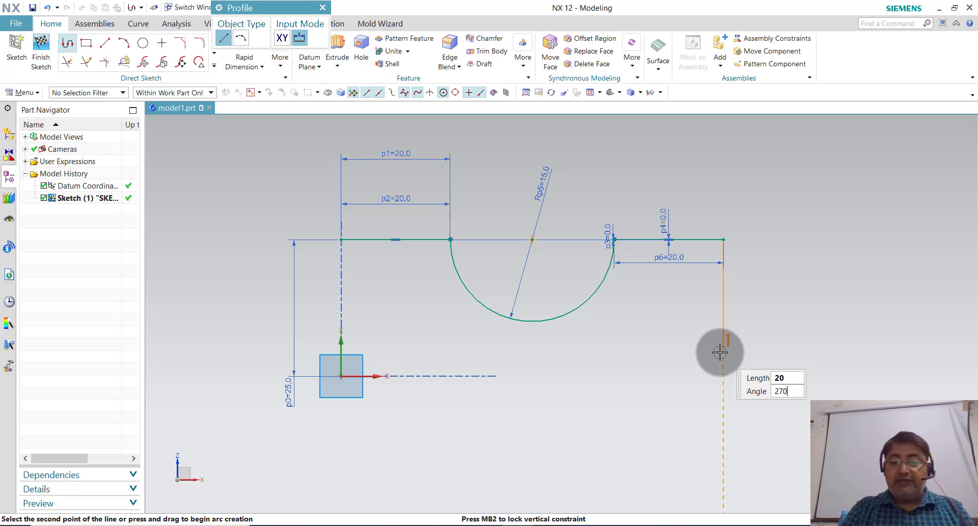
key("Return")
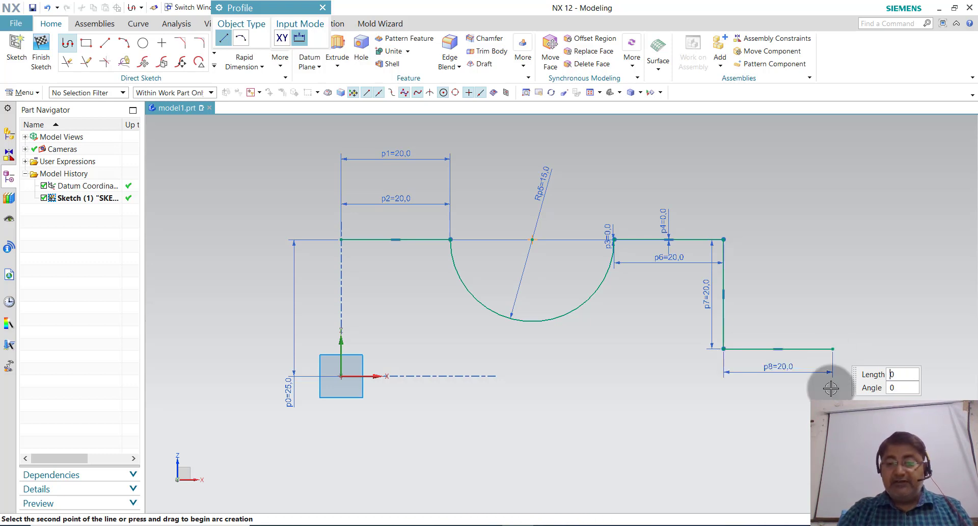
key("Return")
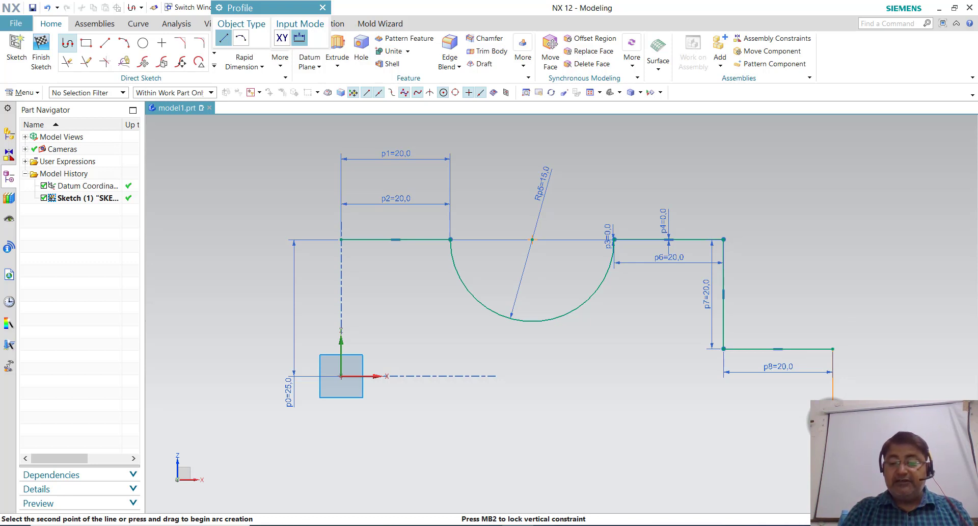
scroll(761, 304, "down", 3)
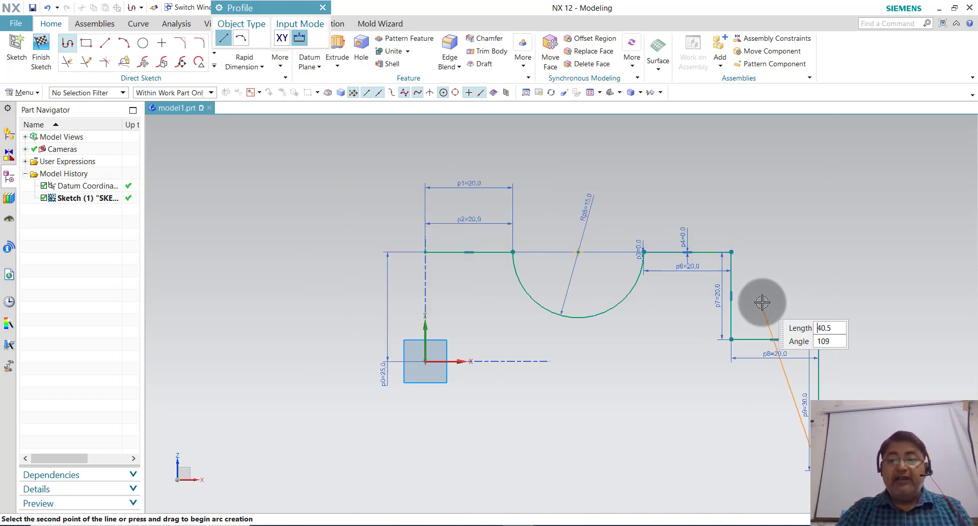
type("30")
key("Return")
type("180")
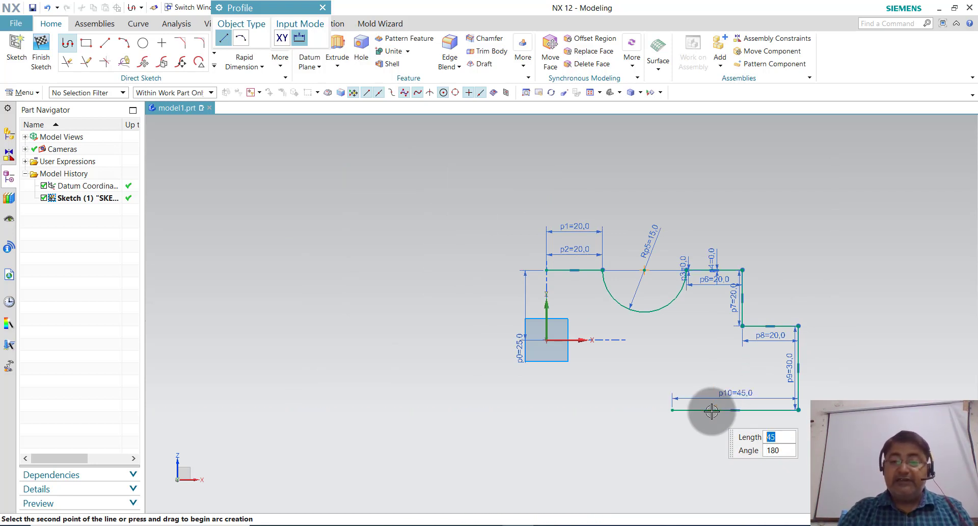
key("Return")
scroll(694, 392, "up", 1)
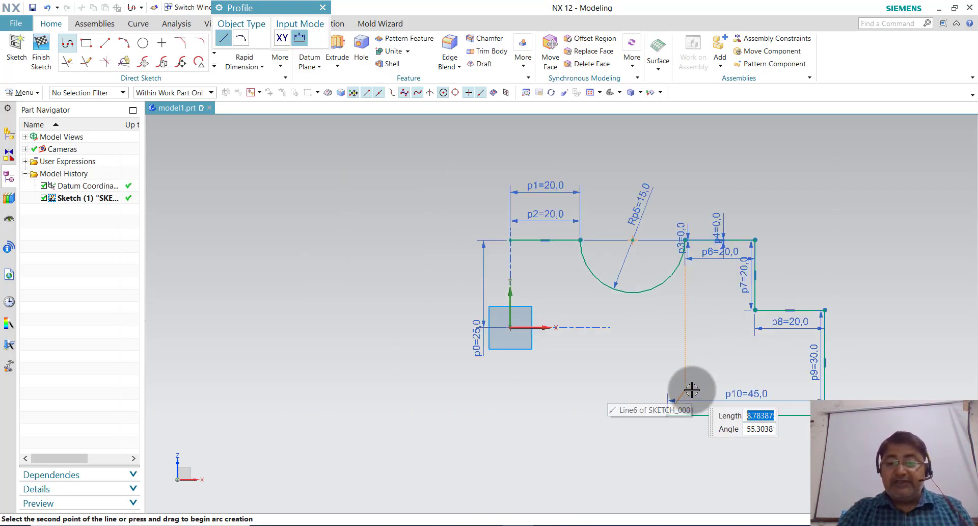
left_click(697, 389)
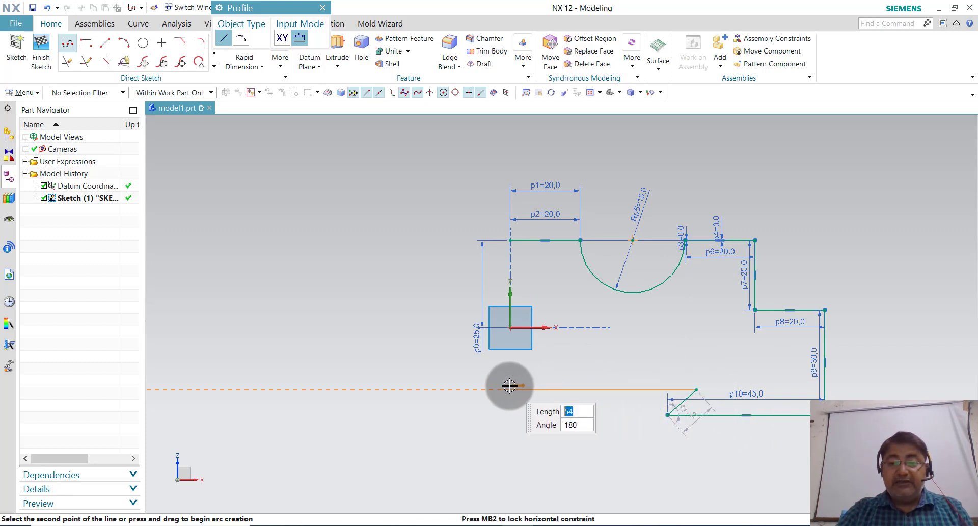
left_click(473, 389)
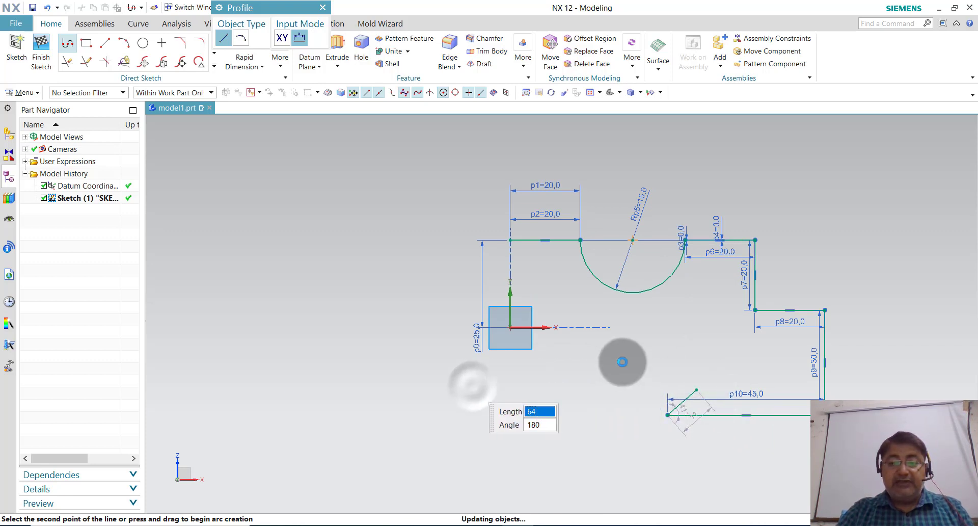
key("Escape")
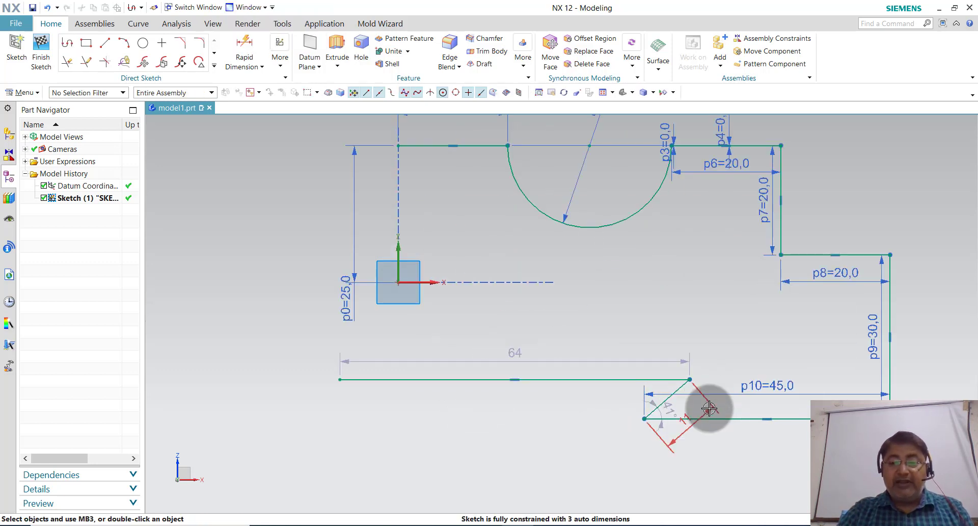
- Dimension the chamfer's vertical height as 10
scroll(703, 407, "up", 2)
scroll(714, 409, "up", 2)
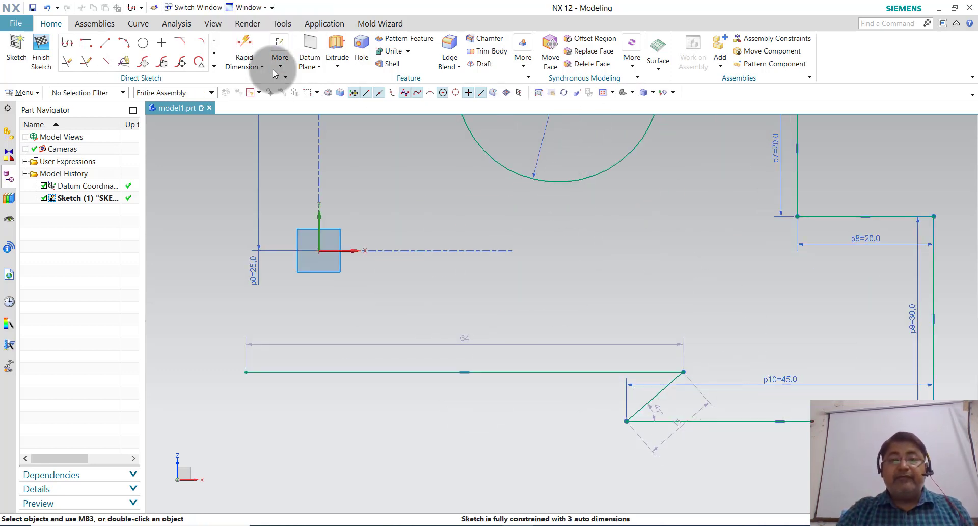
left_click(253, 50)
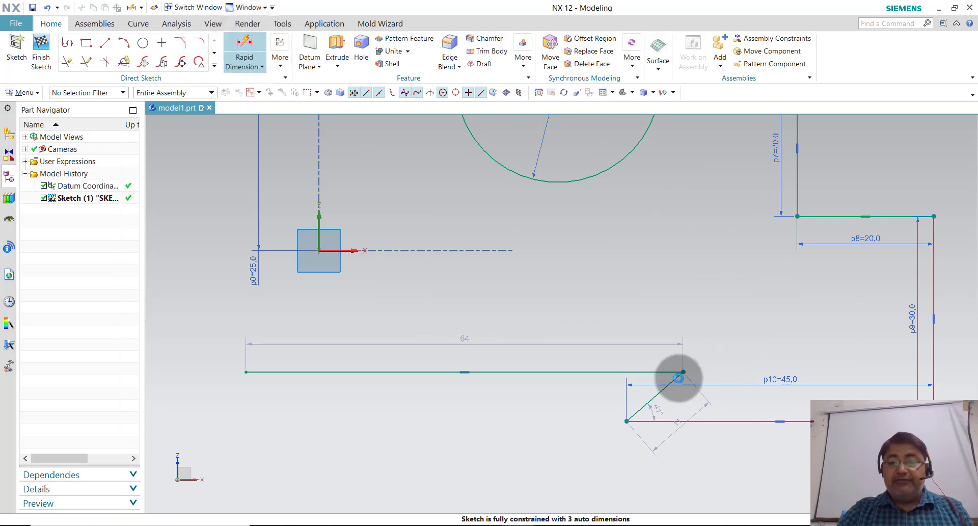
left_click(683, 372)
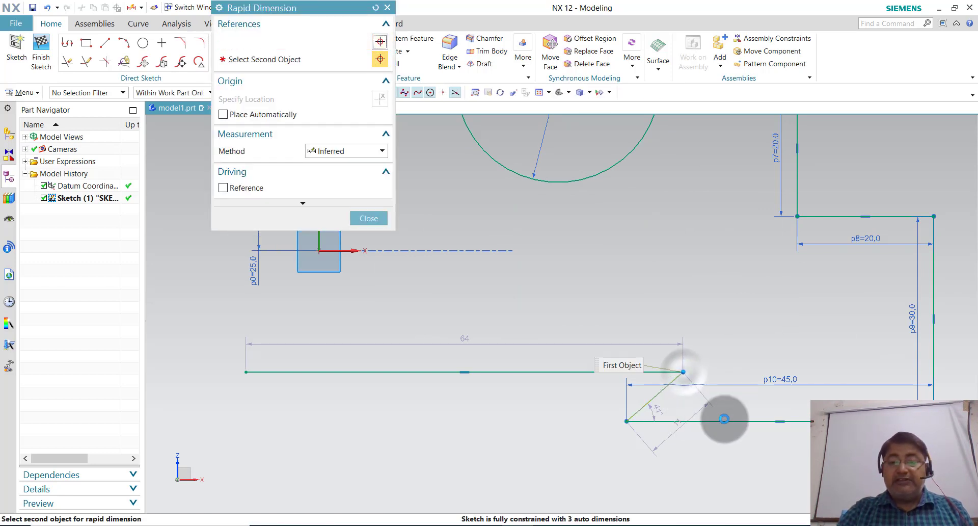
left_click(724, 421)
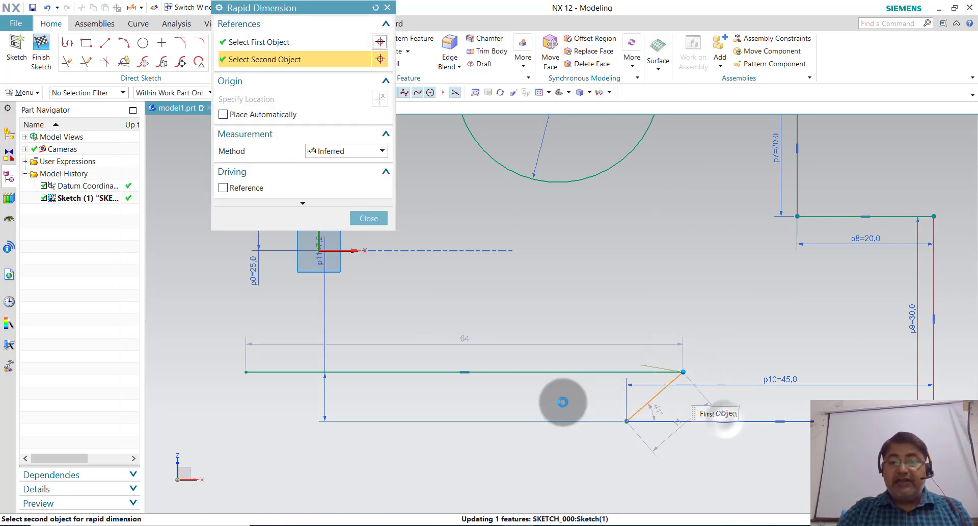
left_click(536, 394)
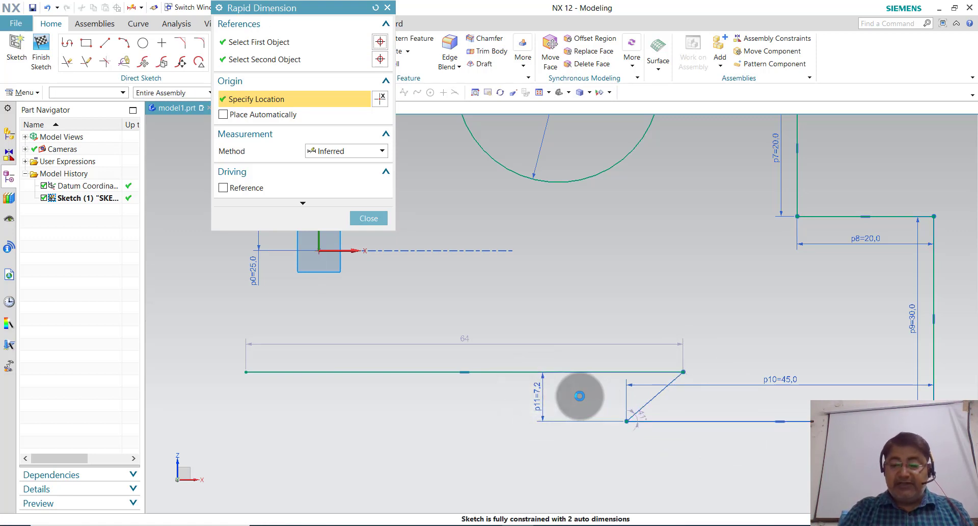
type("10")
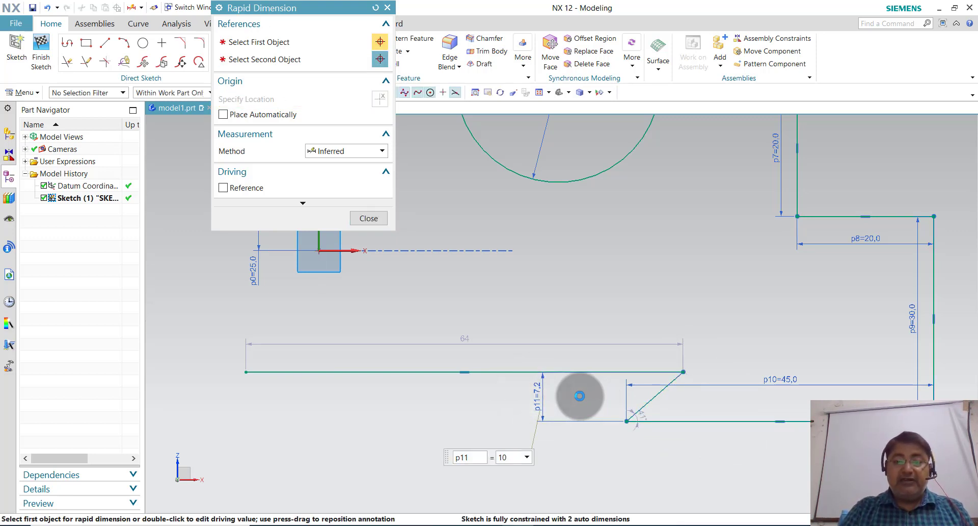
key("Return")
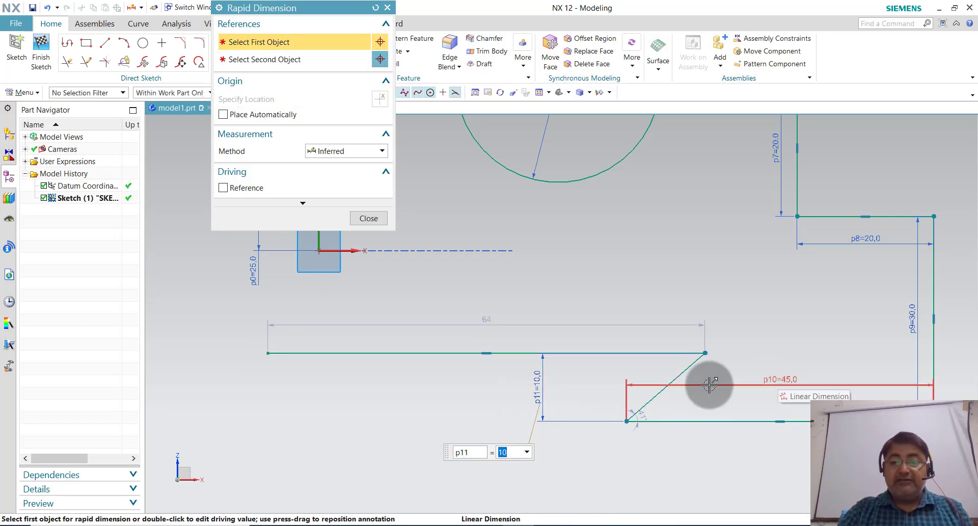
- Dimension the chamfer's horizontal width as 10
left_click(624, 422)
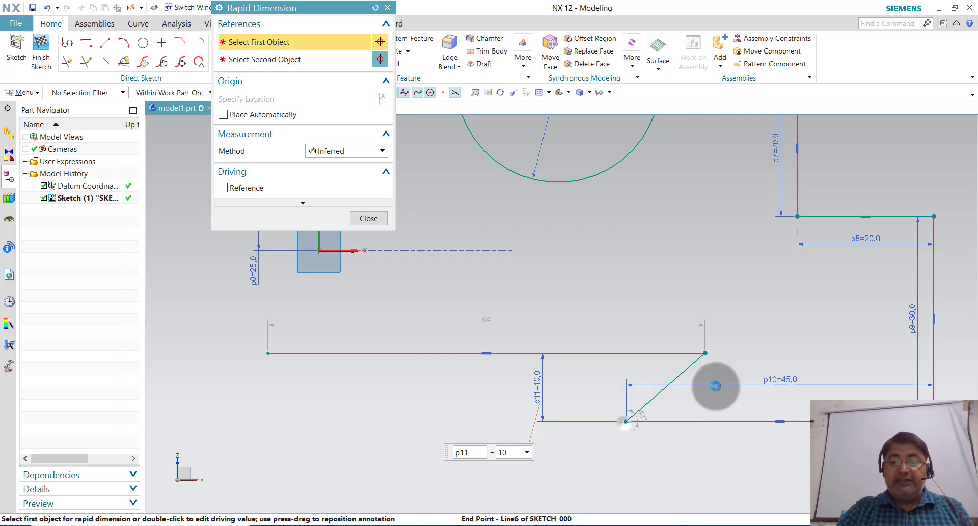
left_click(705, 353)
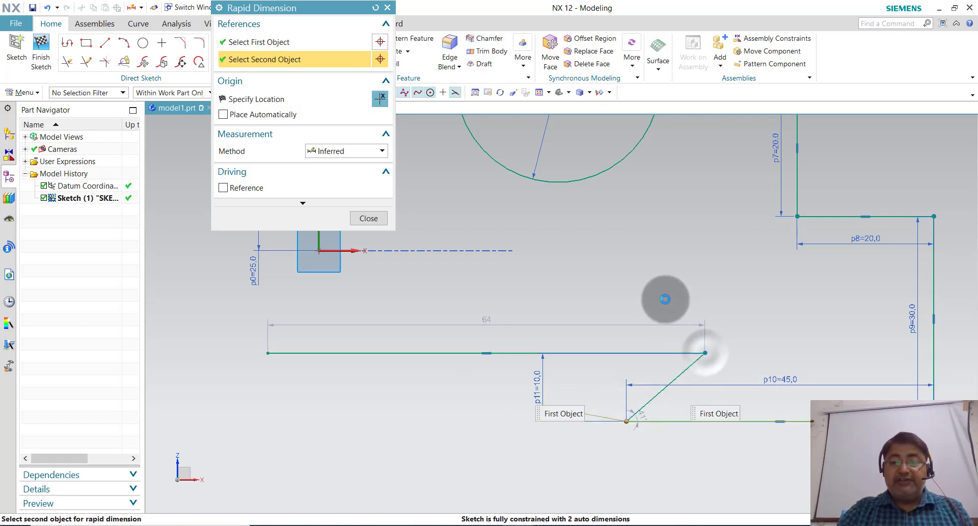
left_click(655, 298)
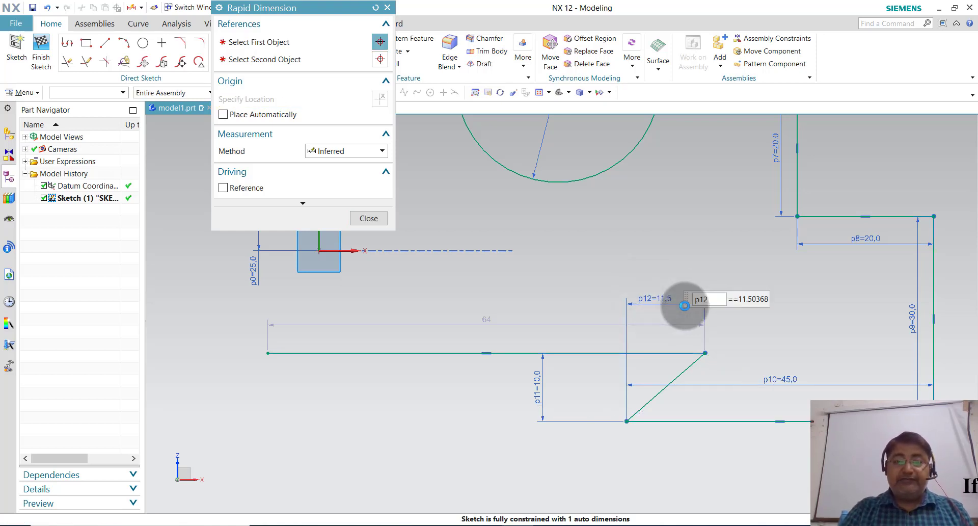
type("10")
key("Return")
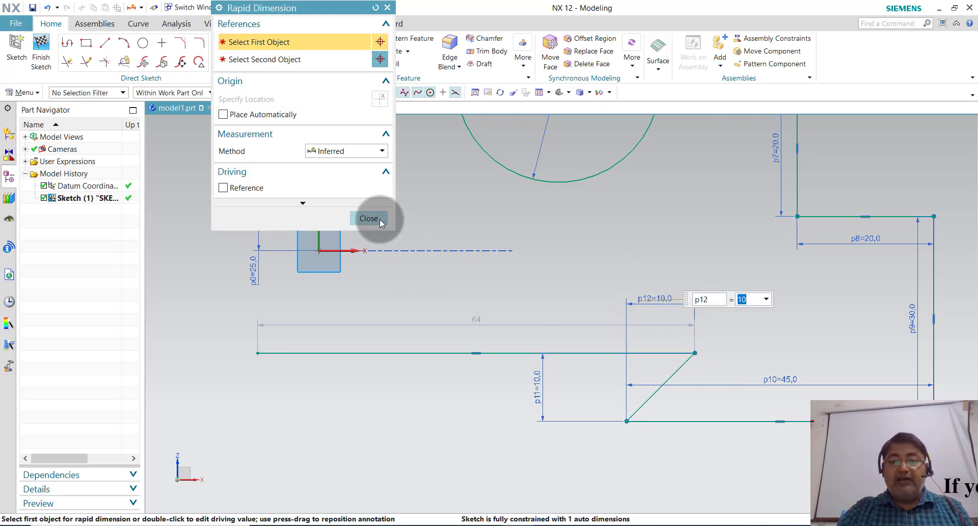
left_click(379, 219)
scroll(676, 423, "down", 3)
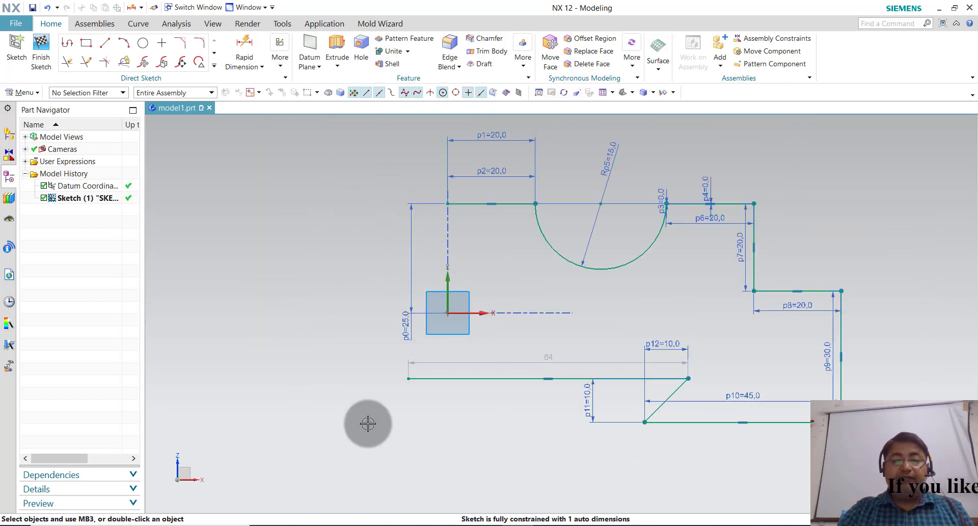
- Draw a vertical line down from the profile's top-left corner past the lower line
left_click(64, 43)
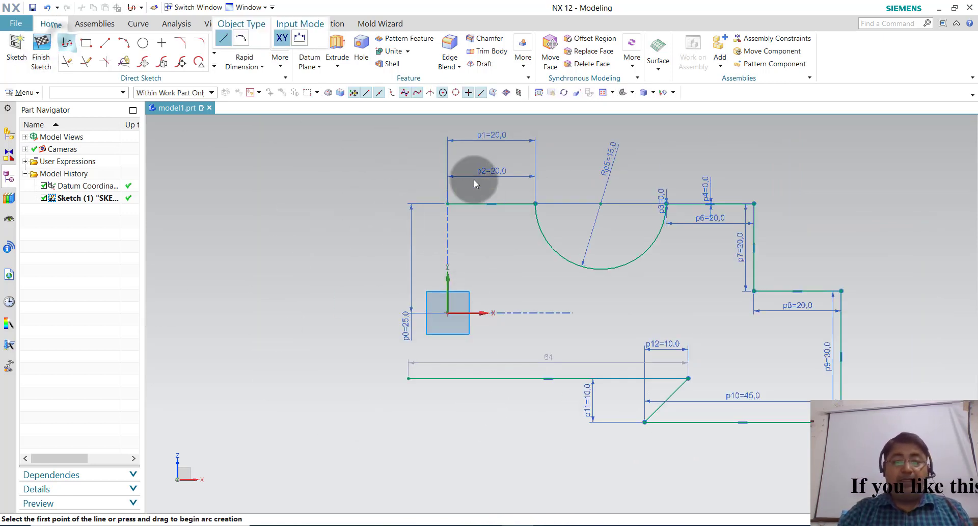
left_click(448, 203)
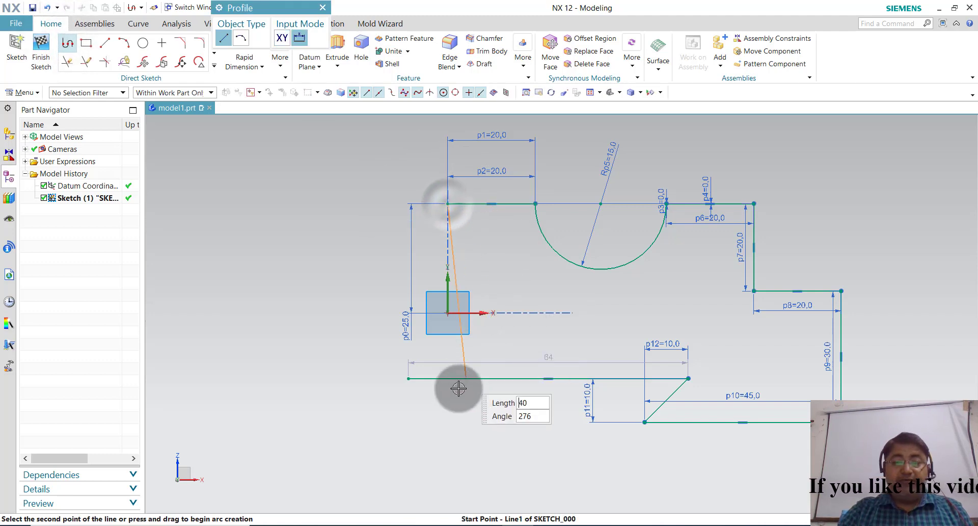
left_click(448, 400)
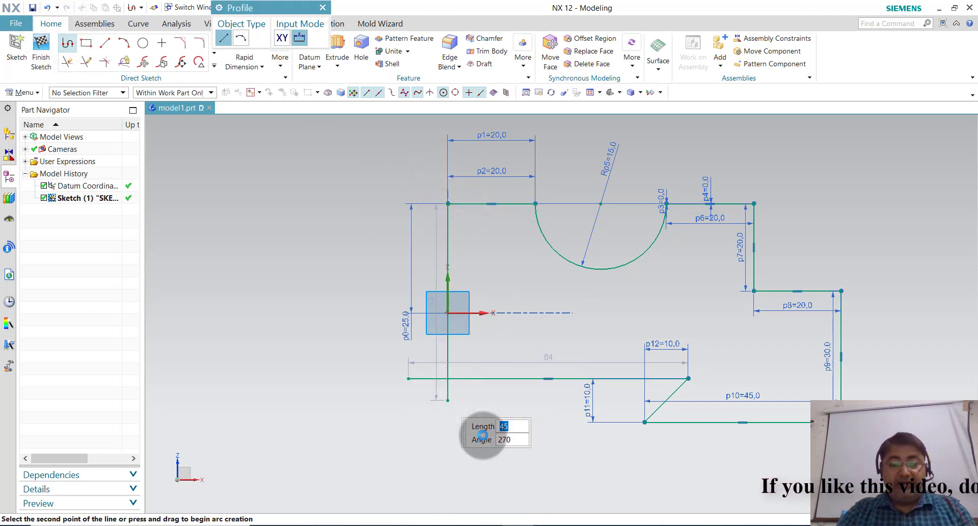
key("Escape")
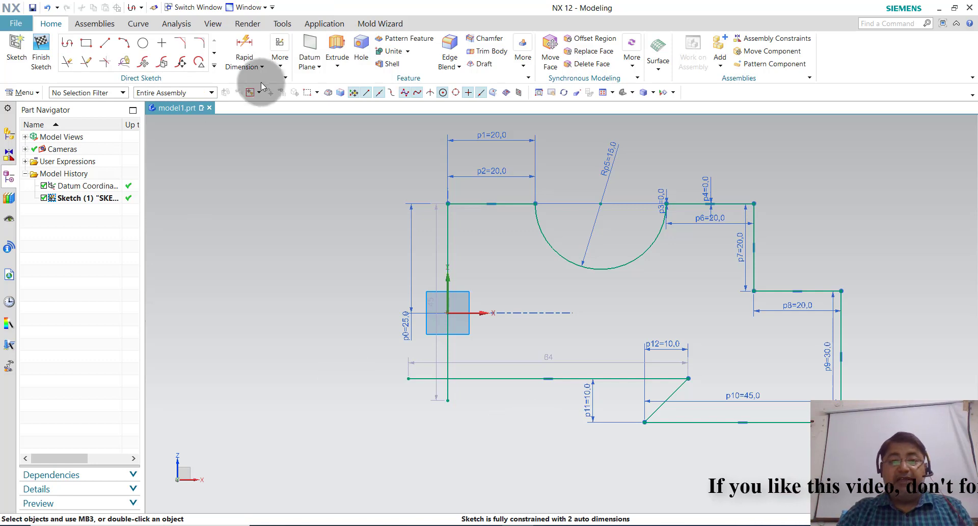
- Trim away the lower line's stub left of the new vertical line
left_click(67, 62)
left_click(416, 378)
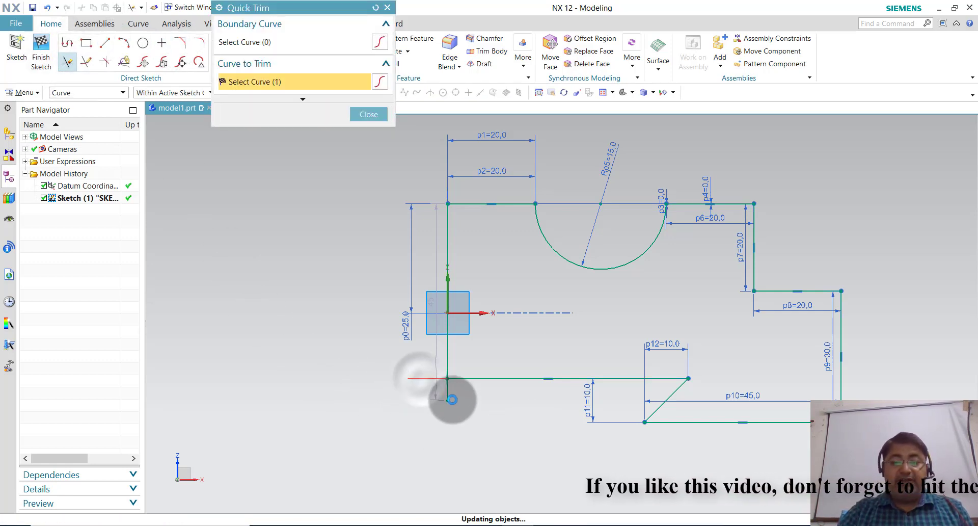
scroll(513, 439, "down", 1)
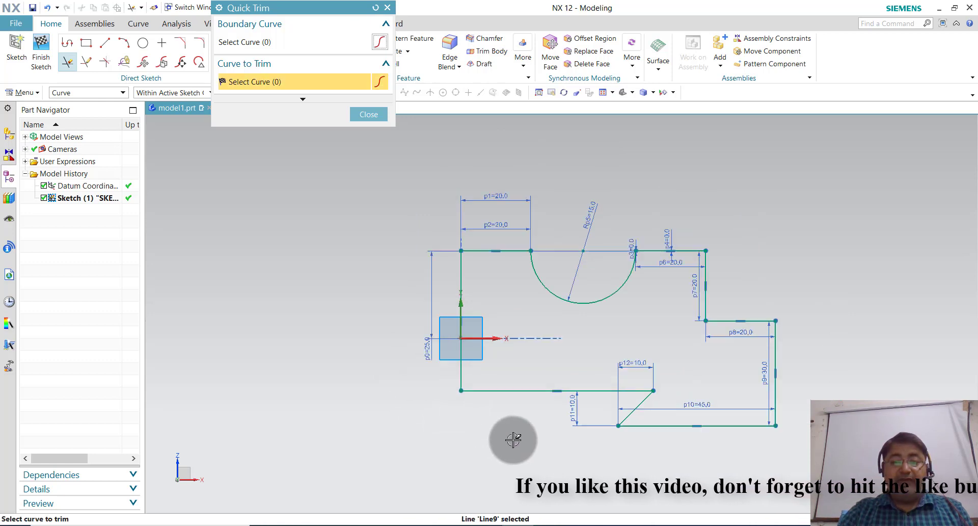
left_click(369, 114)
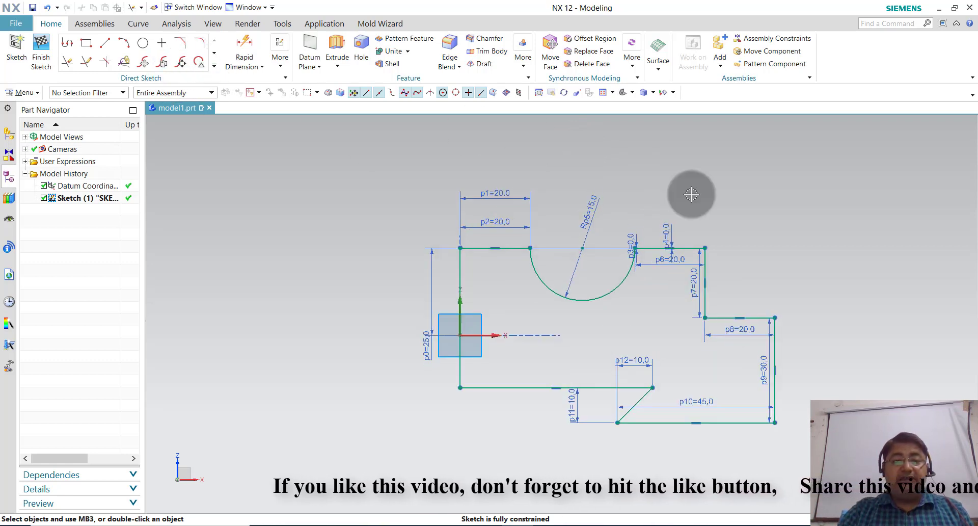
- Window-select the right-hand profile curves and add the top and bottom horizontal lines
mouse_move(810, 158)
left_mouse_down()
mouse_move(483, 478)
mouse_move(472, 475)
left_mouse_up()
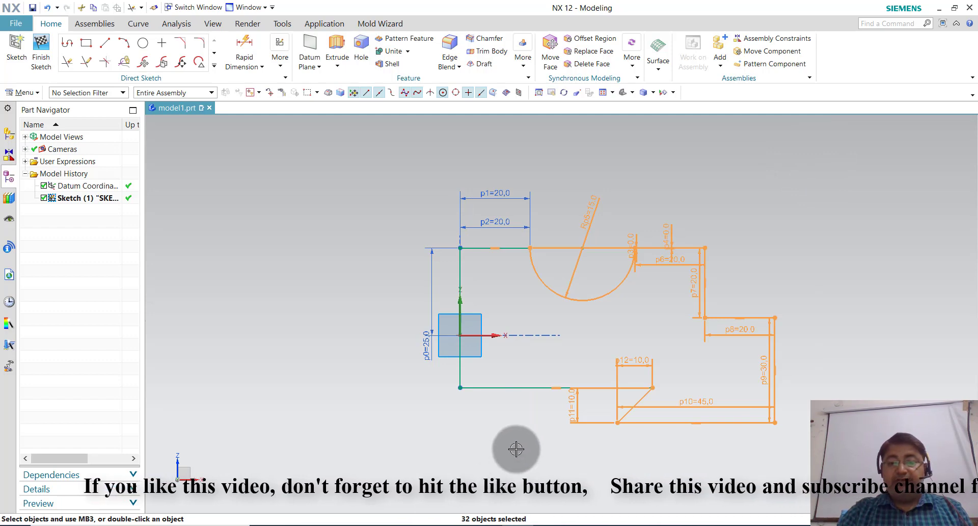
left_click(517, 387)
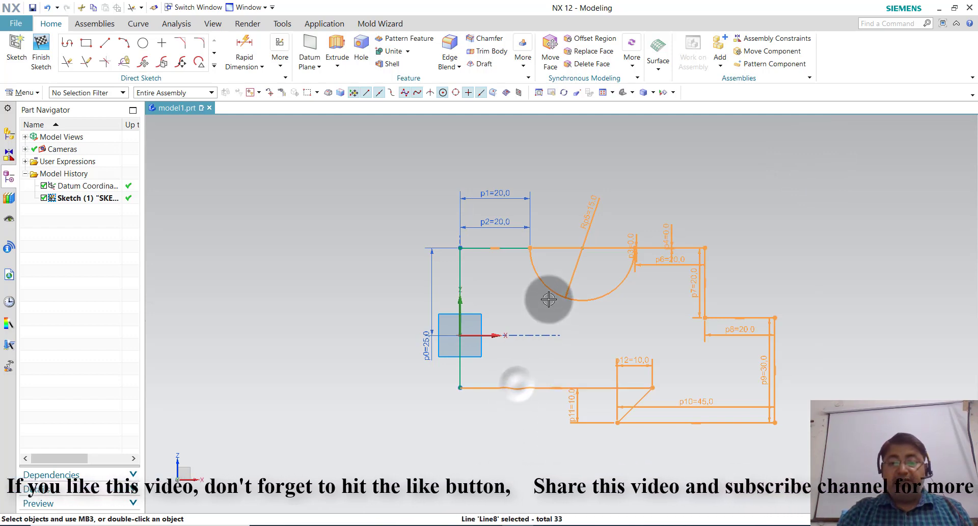
left_click(518, 250)
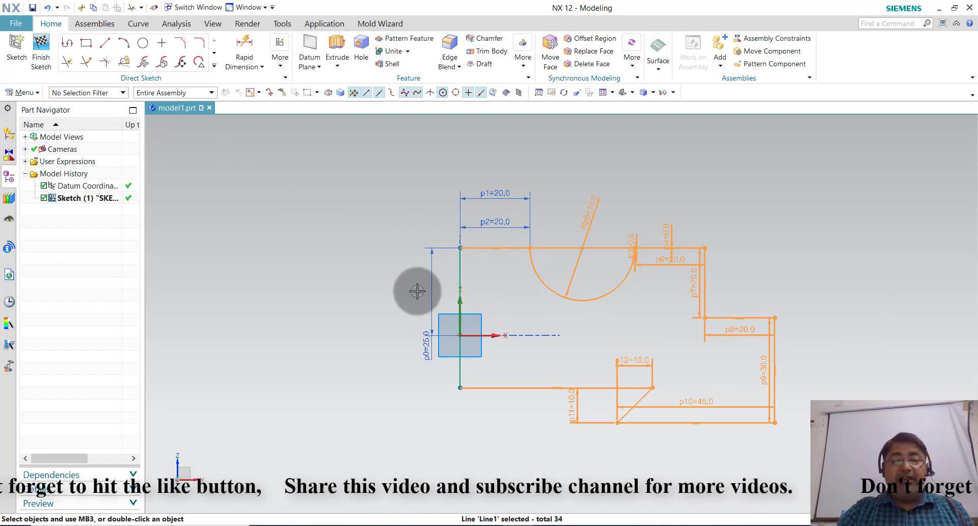
left_click(214, 65)
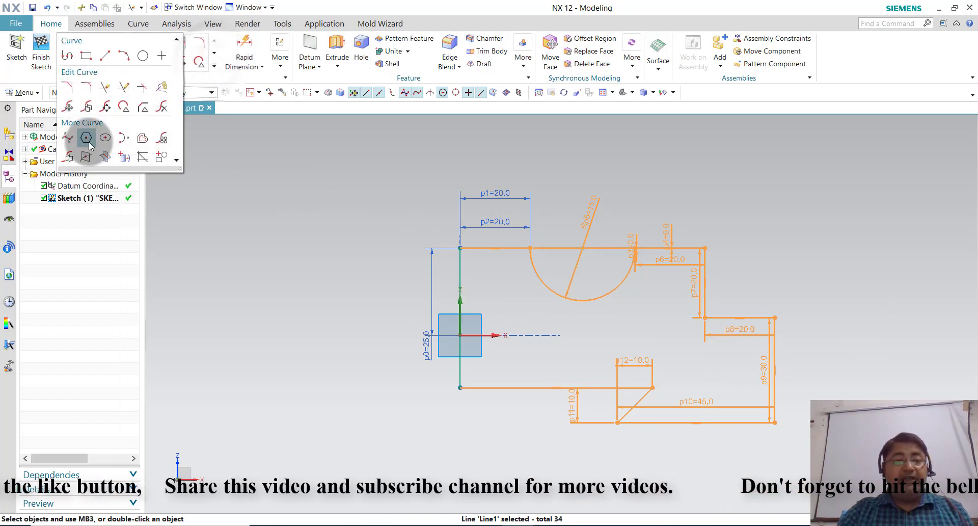
- Mirror the profile about the vertical line to add the left half with its second groove
left_click(71, 157)
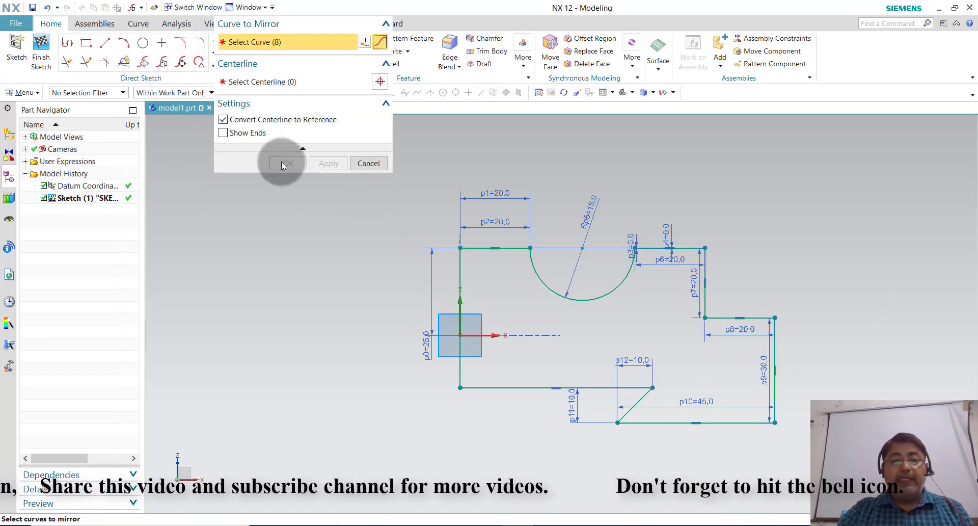
left_click(259, 80)
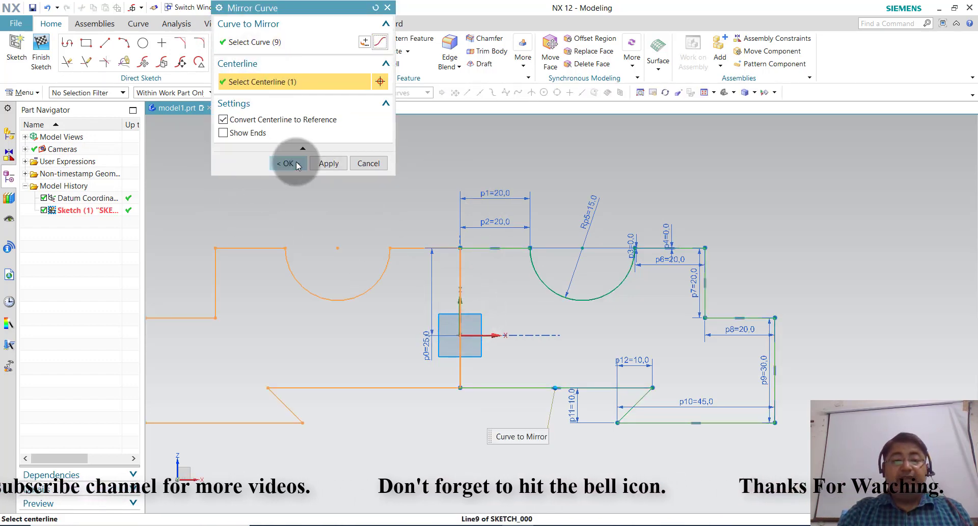
left_click(289, 164)
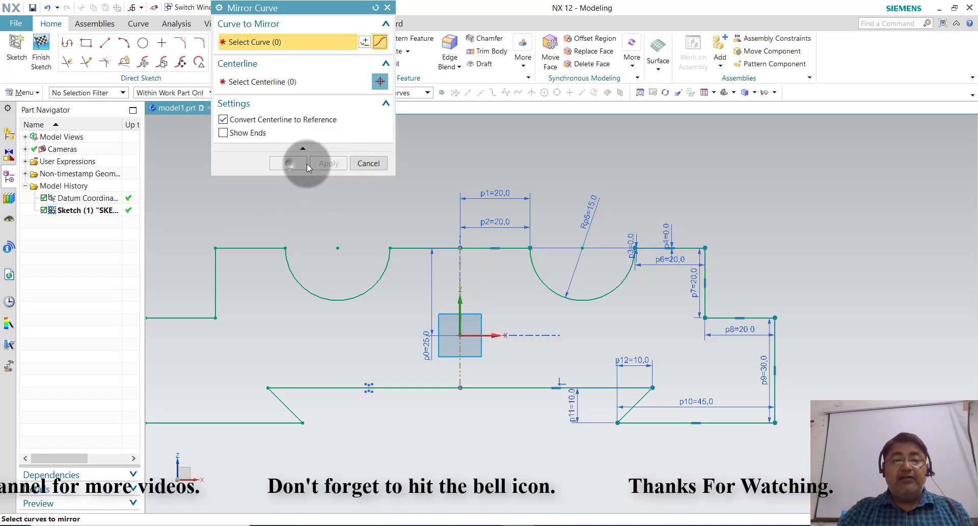
left_click(358, 165)
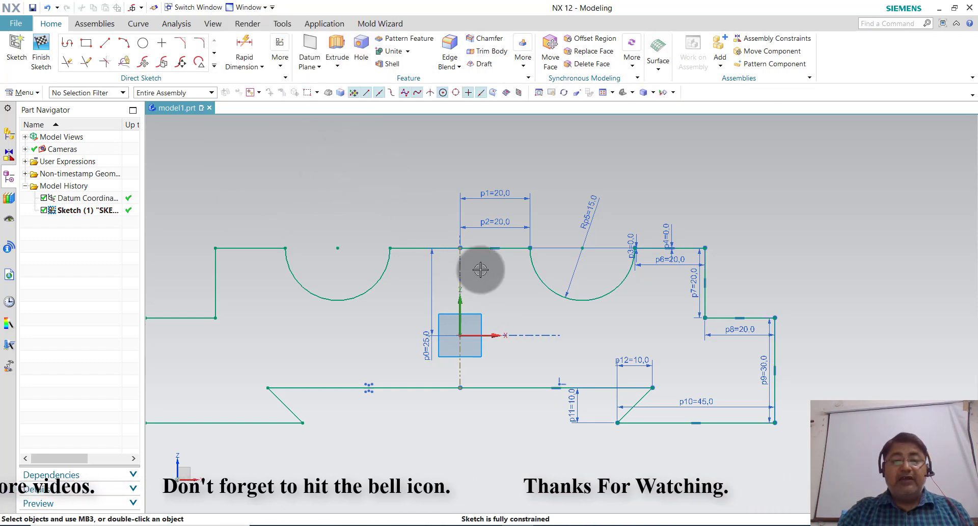
scroll(492, 283, "down", 1)
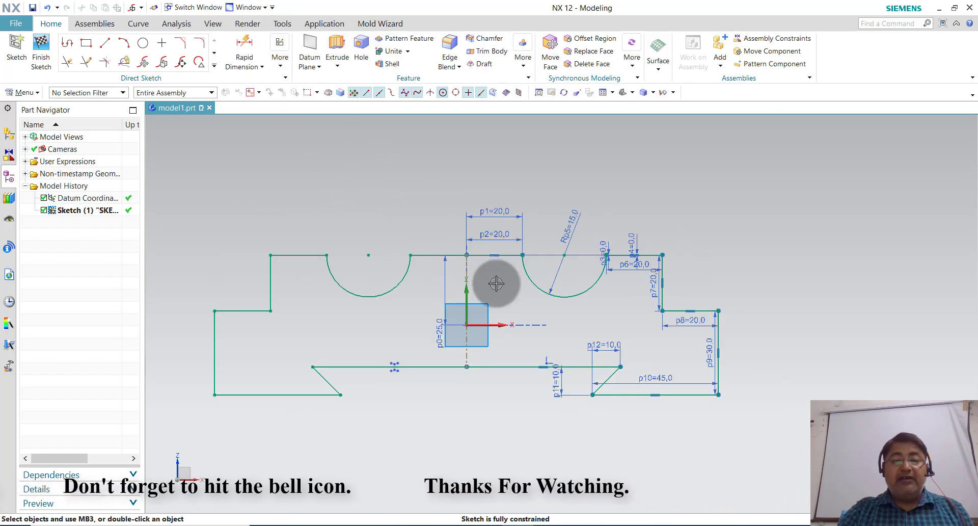
- Finish the sketch and extrude the whole profile symmetrically, distance 30 mm, into a solid
left_click(39, 64)
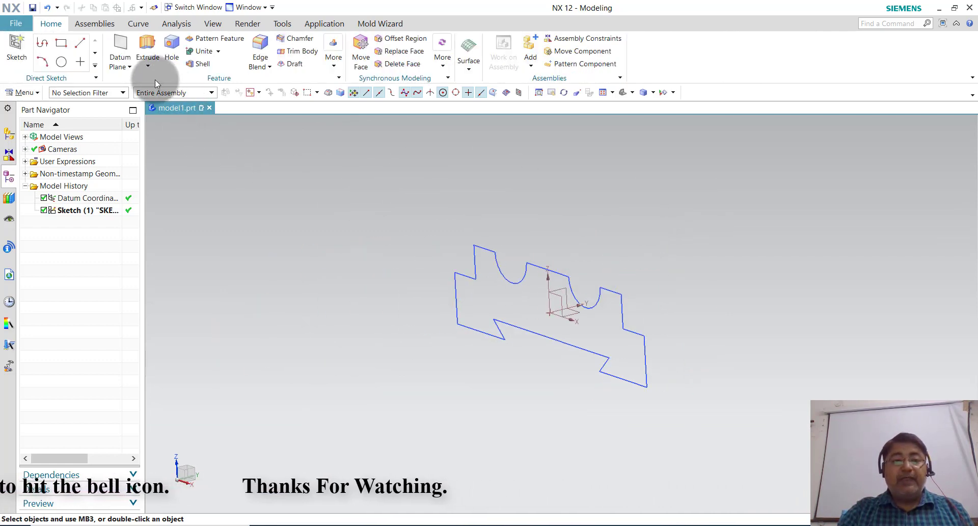
left_click(153, 81)
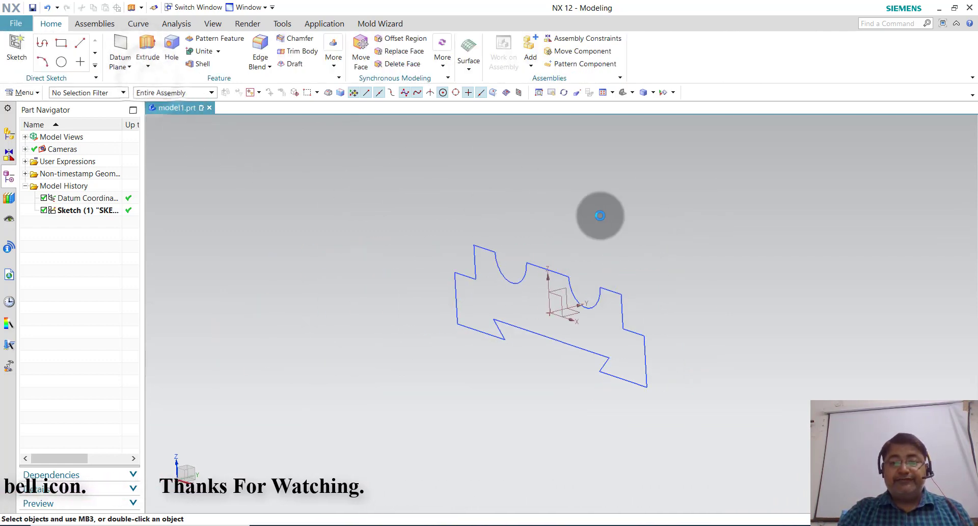
left_click(543, 265)
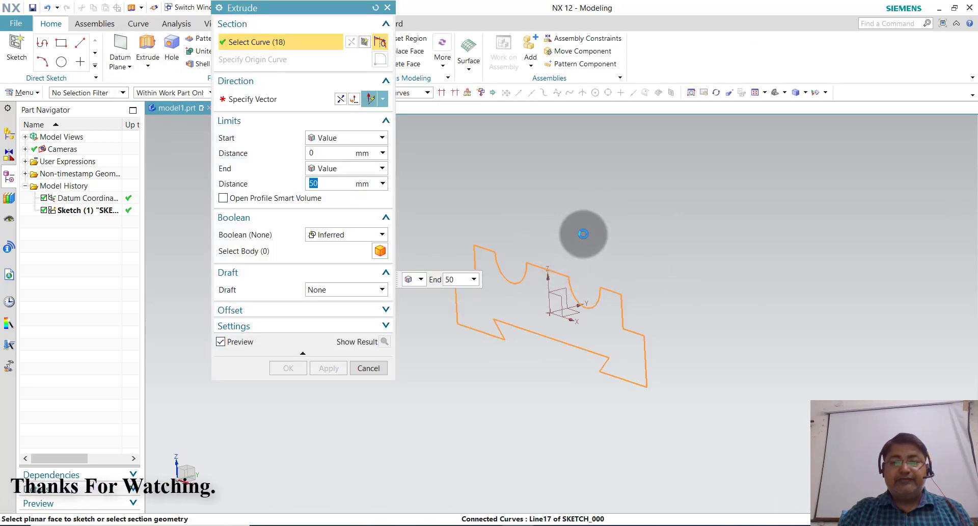
left_click(342, 172)
left_click(345, 192)
type("60")
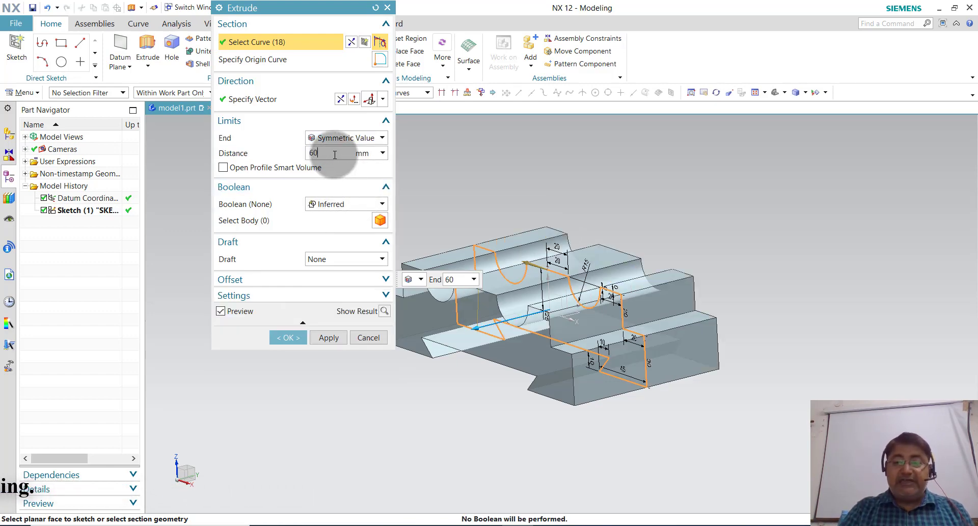
key("Return")
mouse_move(780, 284)
middle_mouse_down()
mouse_move(783, 294)
mouse_move(790, 277)
middle_mouse_up()
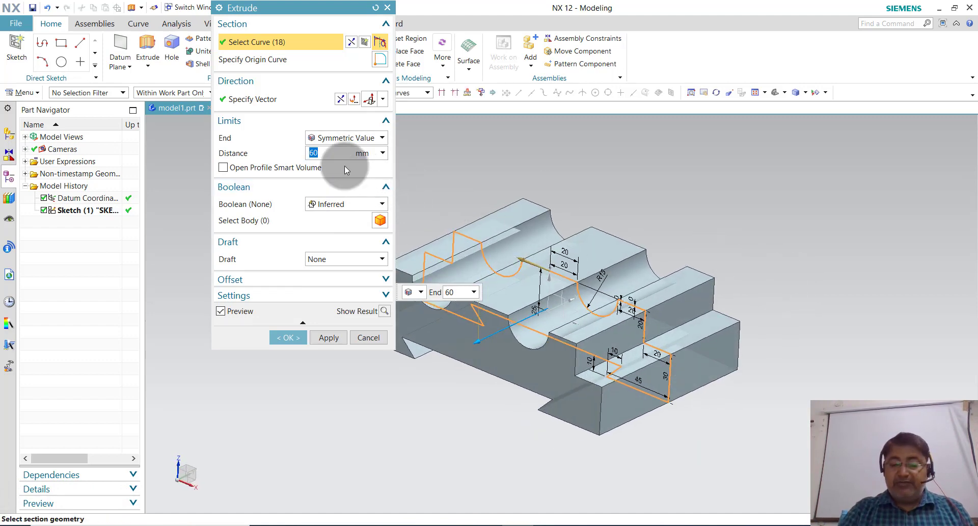
type("30")
key("Return")
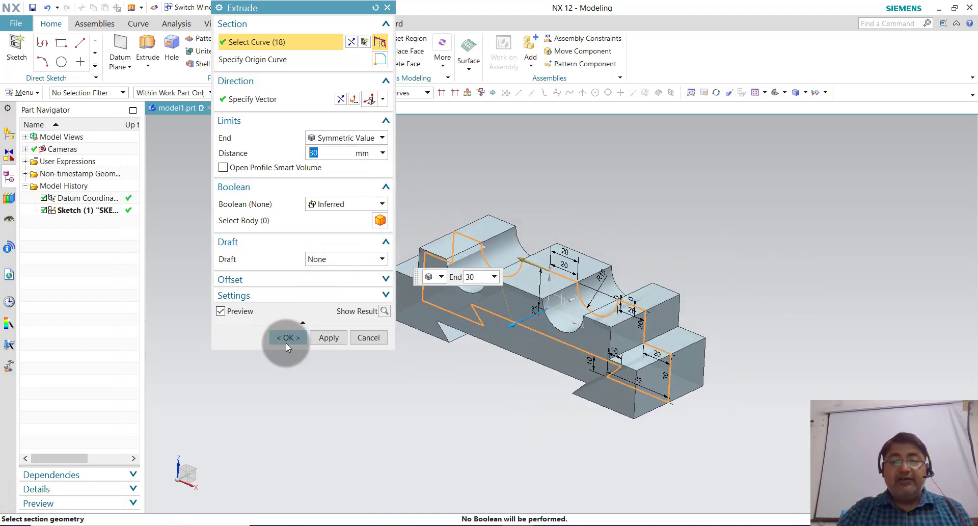
left_click(287, 340)
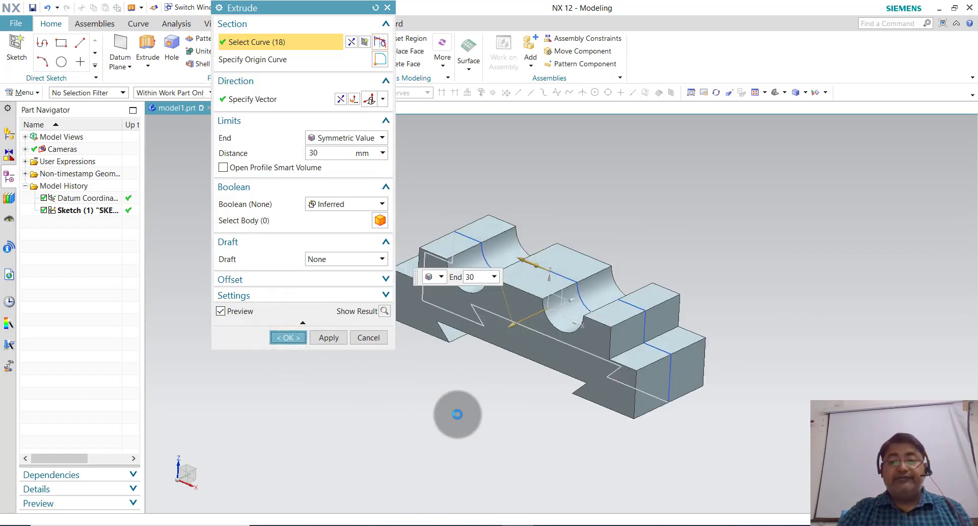
middle_click_drag(467, 471, 480, 406)
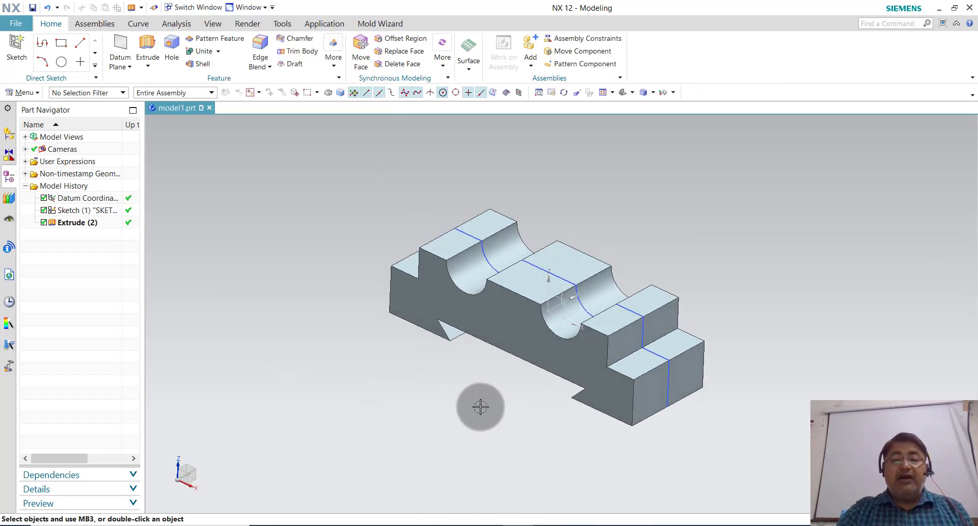
- Start a new sketch on the block's front face
left_click(15, 51)
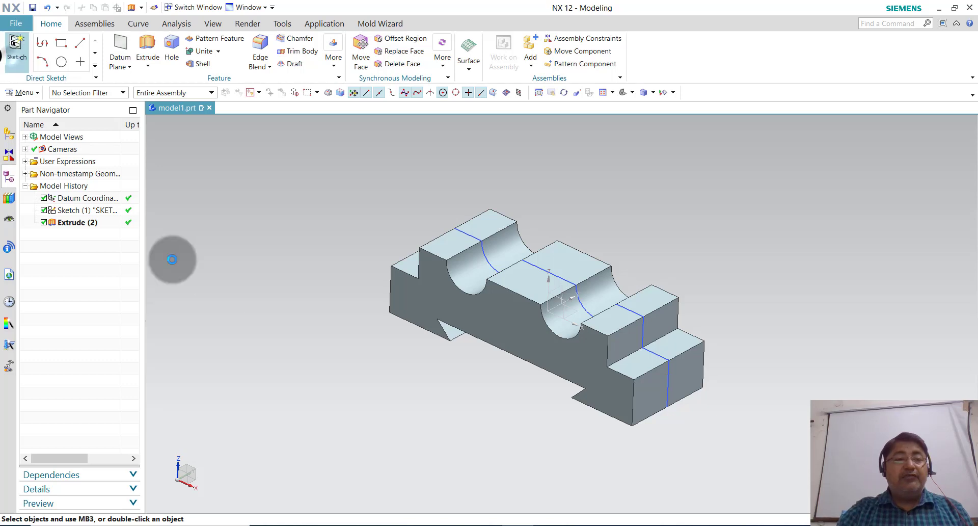
left_click(445, 294)
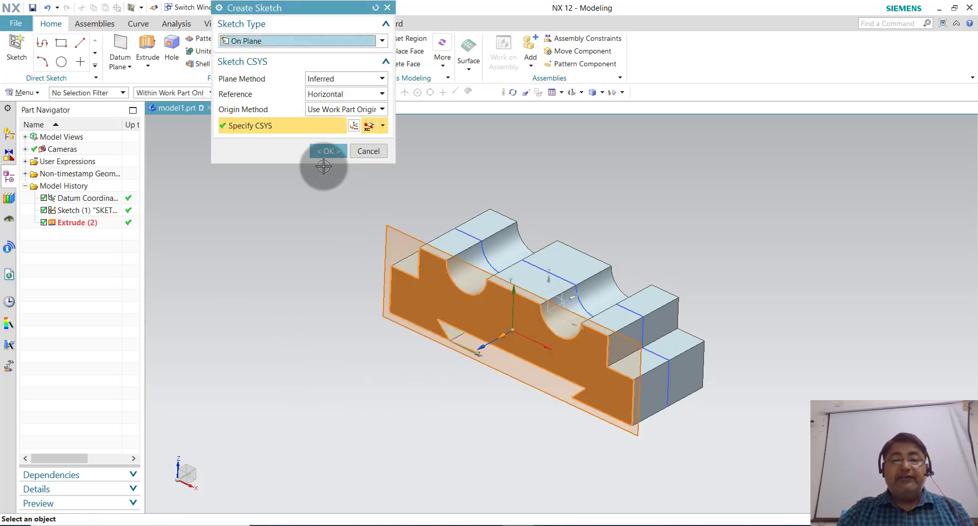
left_click(326, 150)
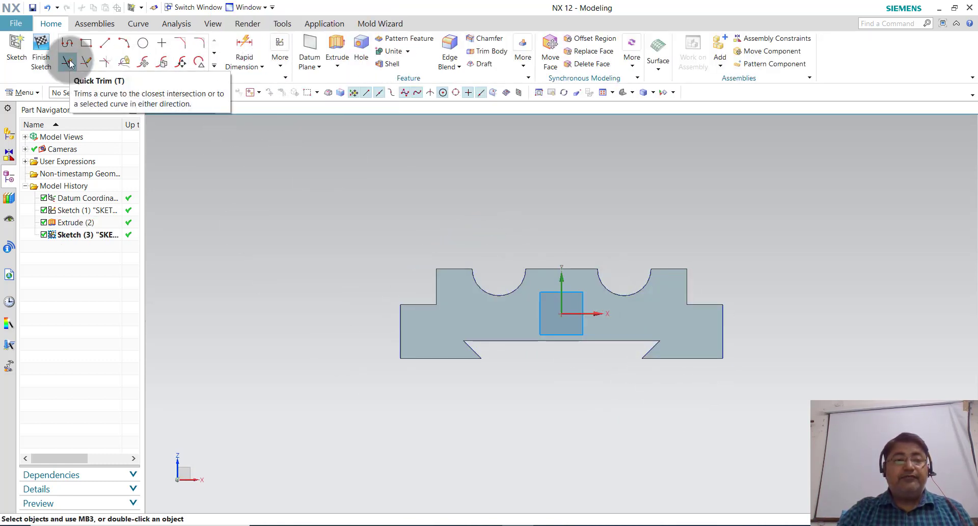
- Draw a horizontal line from the top-left corner to the top-right corner of the block
left_click(66, 42)
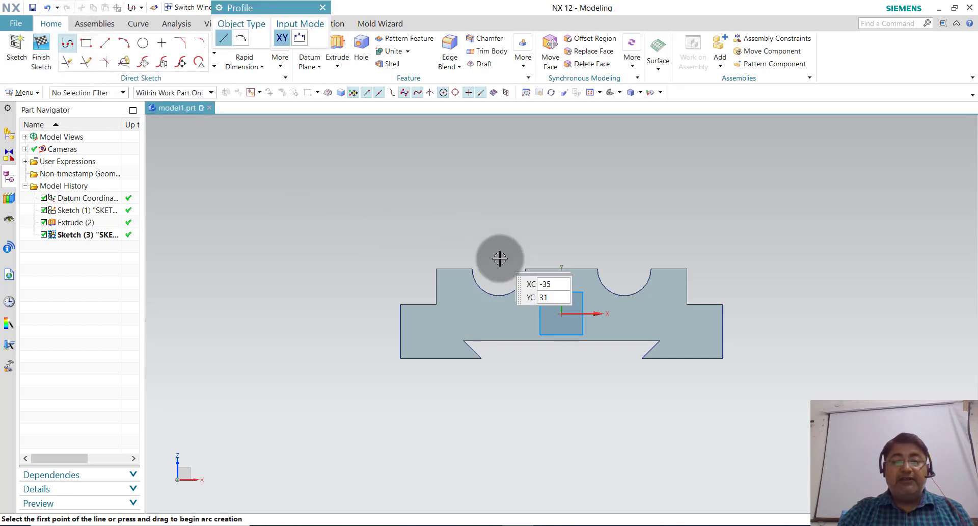
scroll(500, 256, "up", 1)
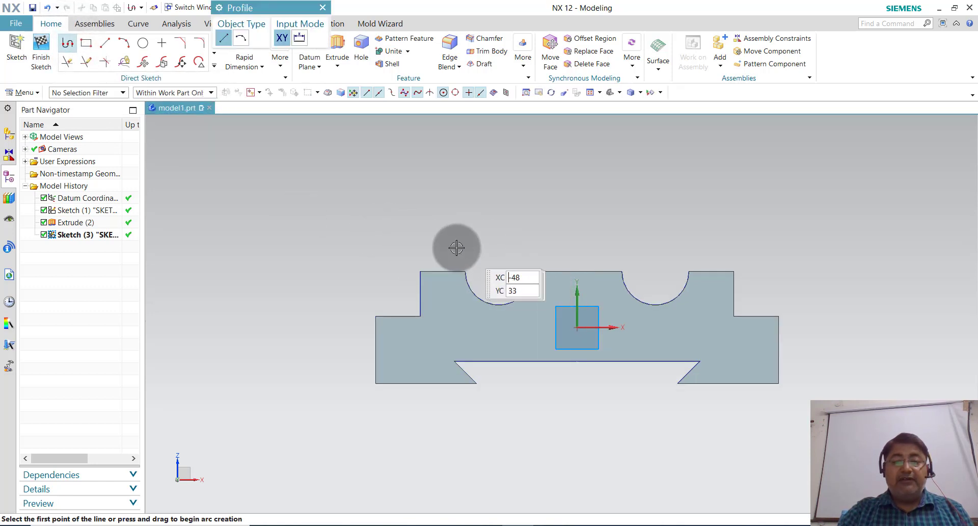
left_click(419, 272)
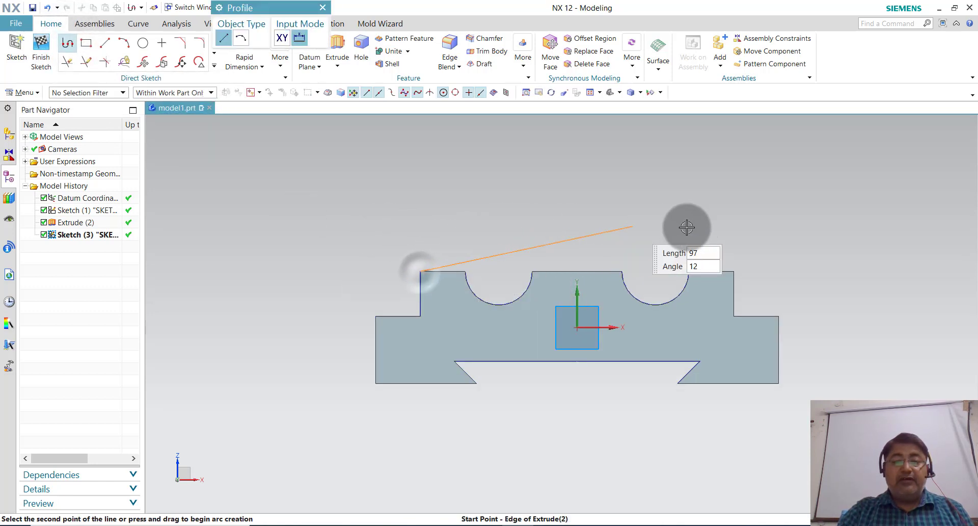
left_click(734, 270)
key("Escape")
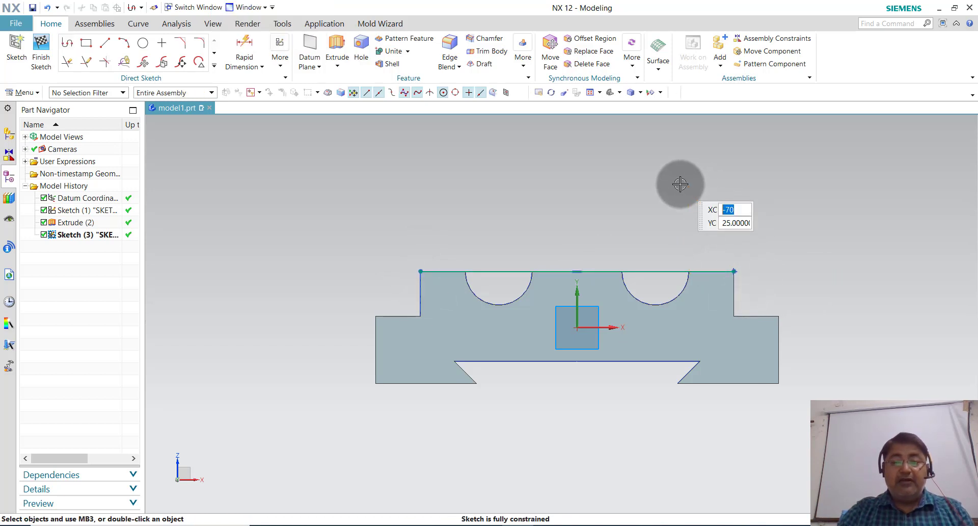
scroll(635, 284, "up", 1)
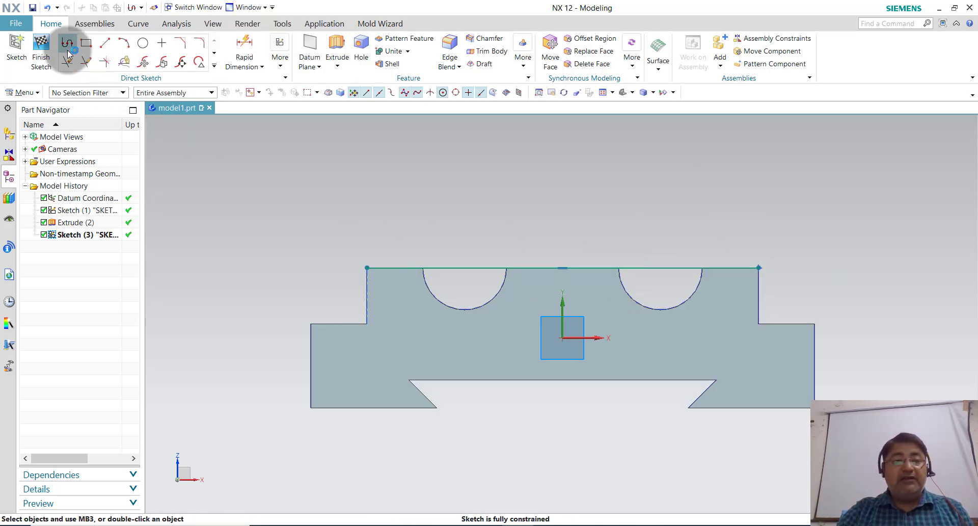
- Draw two 30 mm circles centred on the top line over the grooves
left_click(143, 43)
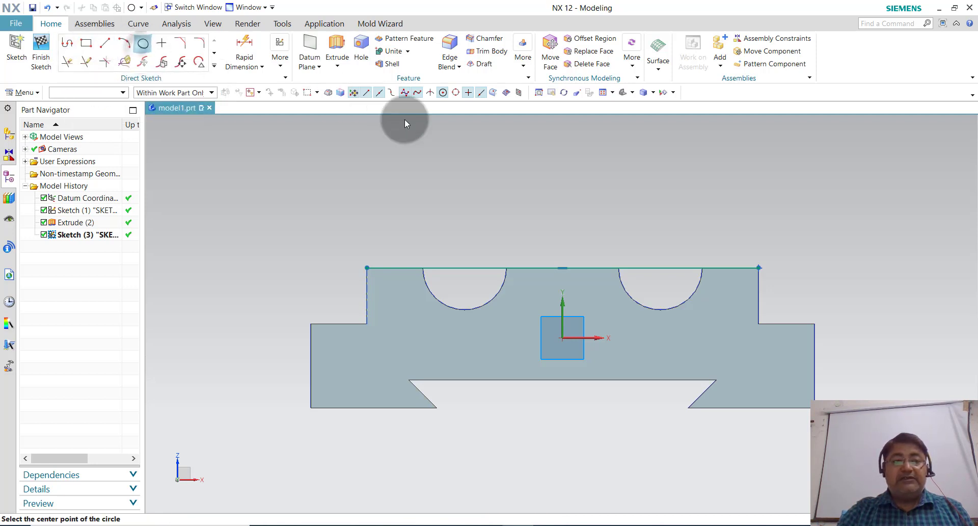
left_click(466, 267)
type("30")
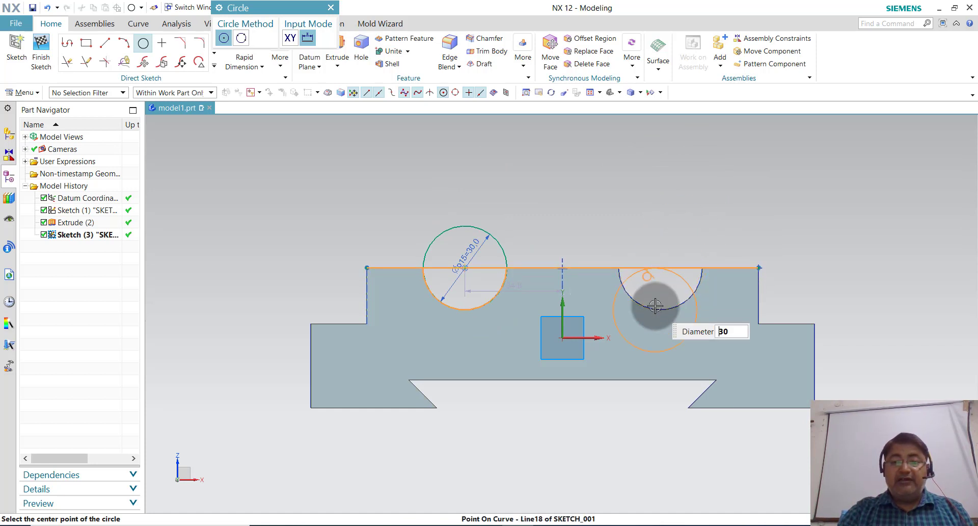
left_click(662, 267)
key("Escape")
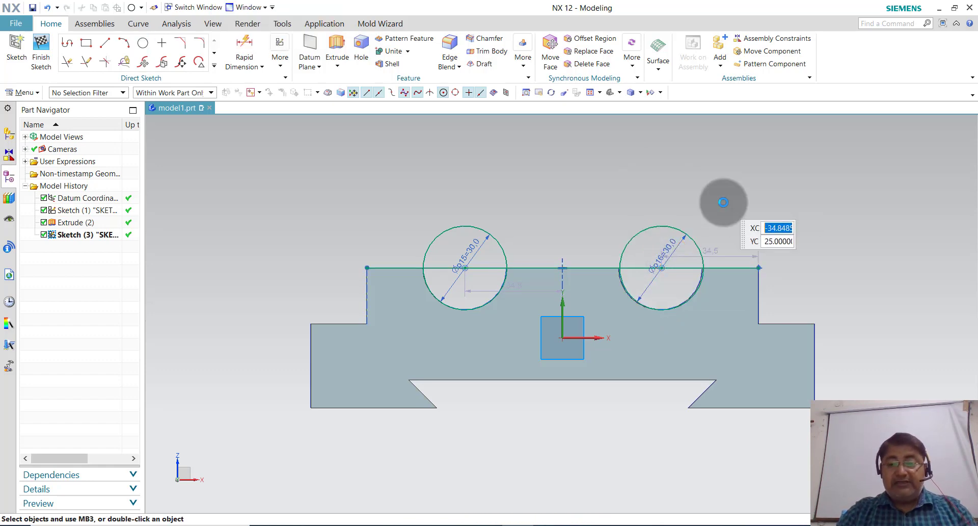
scroll(678, 290, "up", 3)
scroll(724, 317, "up", 1)
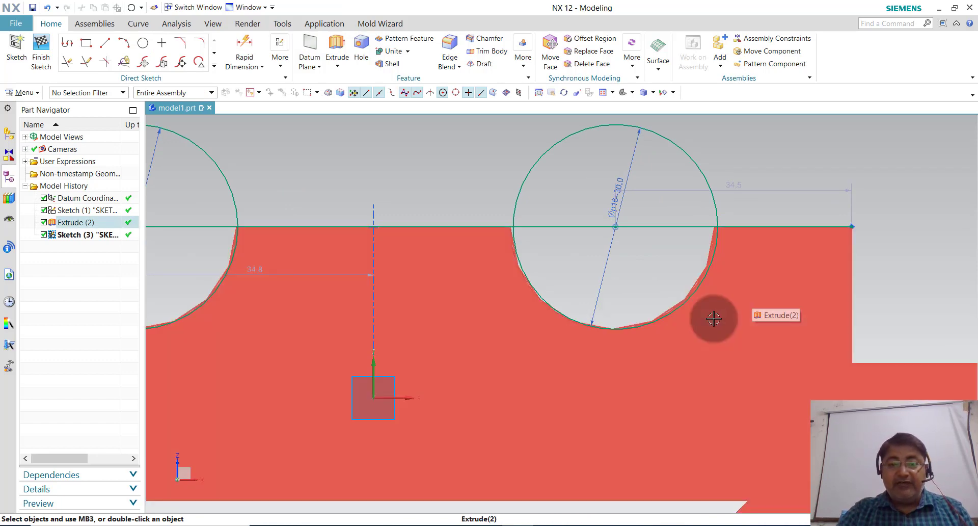
scroll(714, 318, "down", 1)
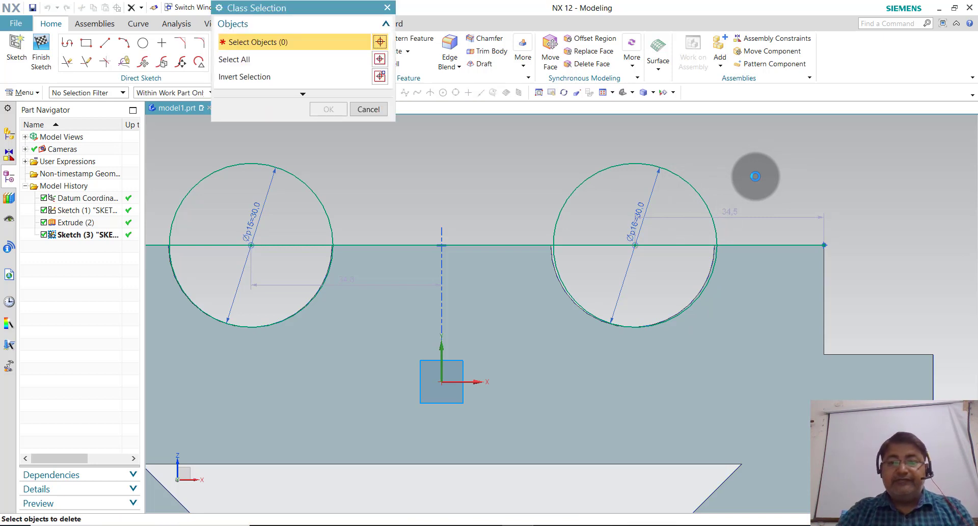
- Replace the misplaced right circle with one centred on the right groove's centre
left_click(376, 118)
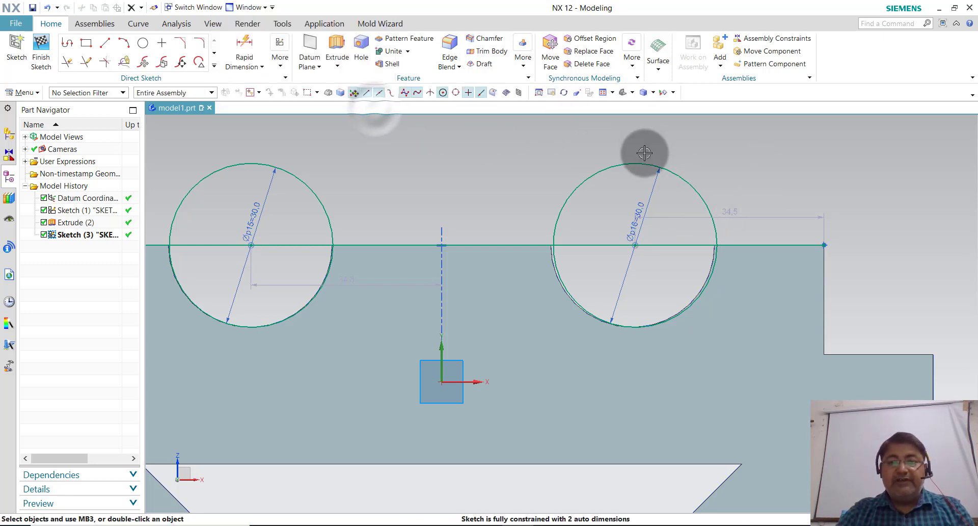
left_click(632, 164)
key("Delete")
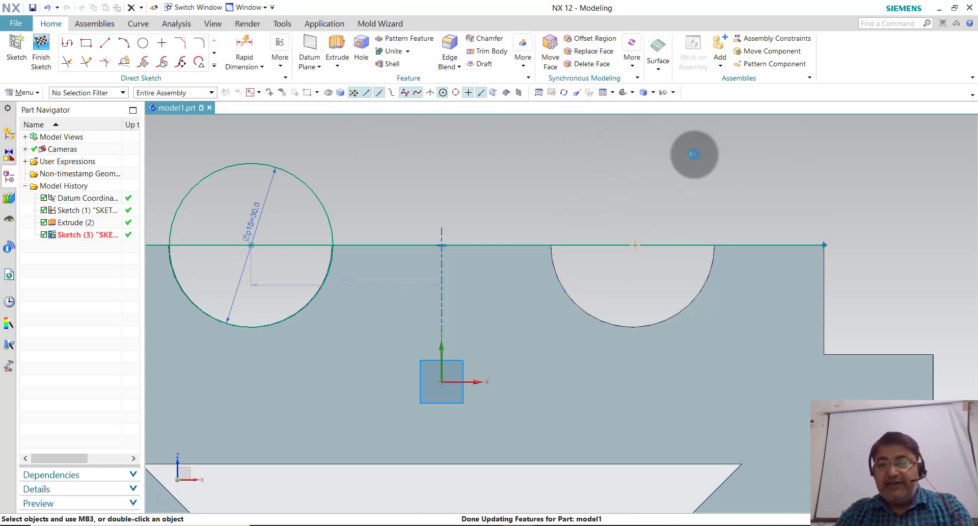
left_click(144, 43)
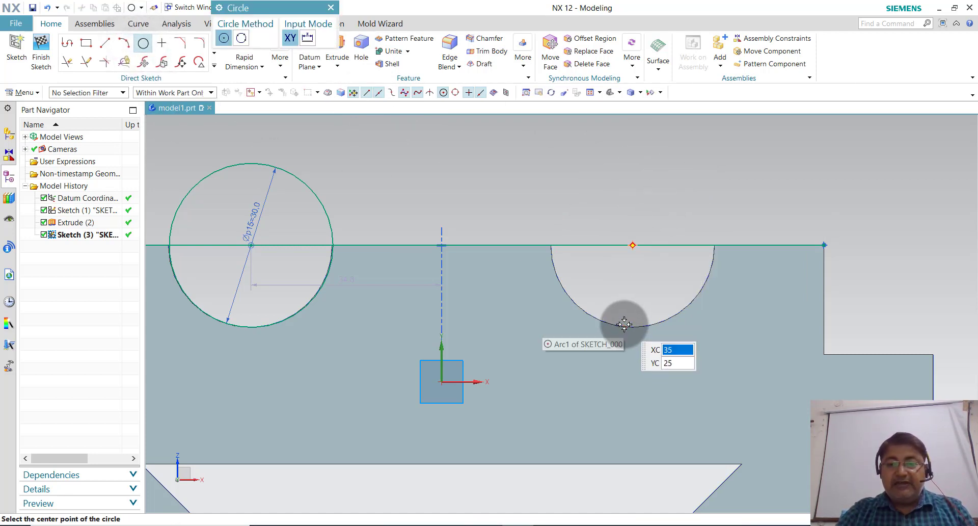
left_click(632, 246)
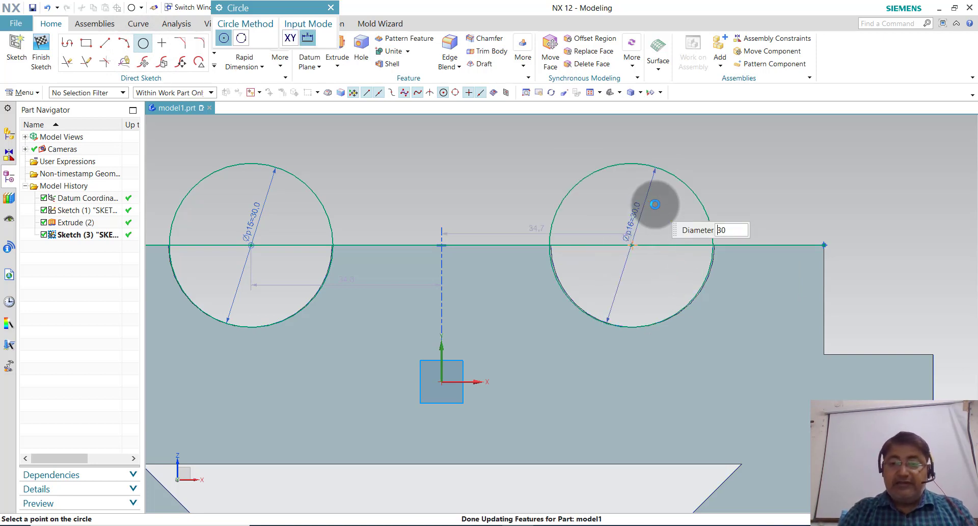
key("Escape")
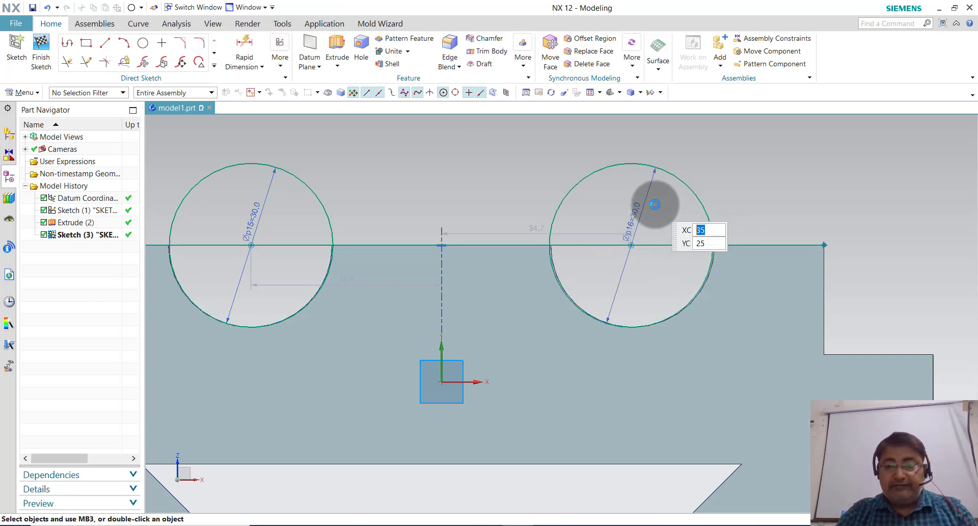
scroll(721, 254, "up", 4)
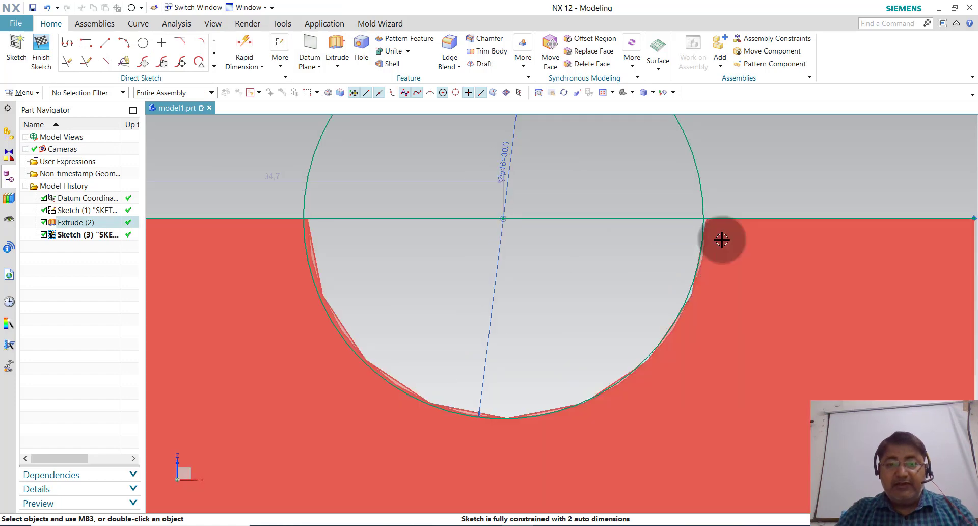
scroll(573, 250, "down", 3)
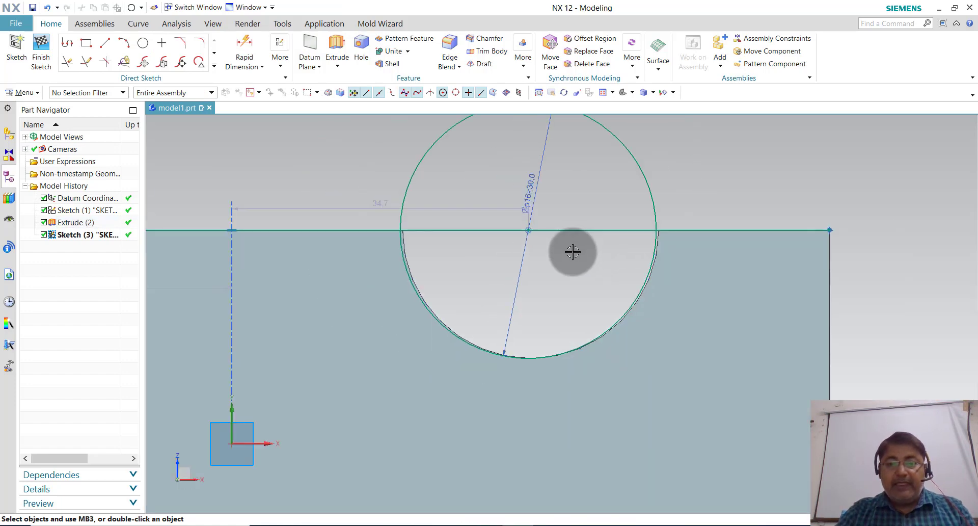
scroll(611, 245, "down", 2)
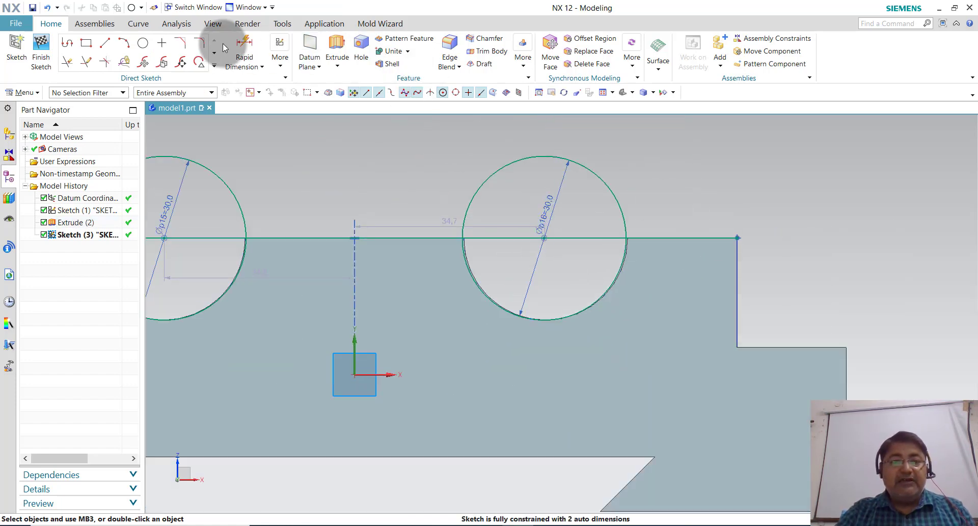
left_click(244, 59)
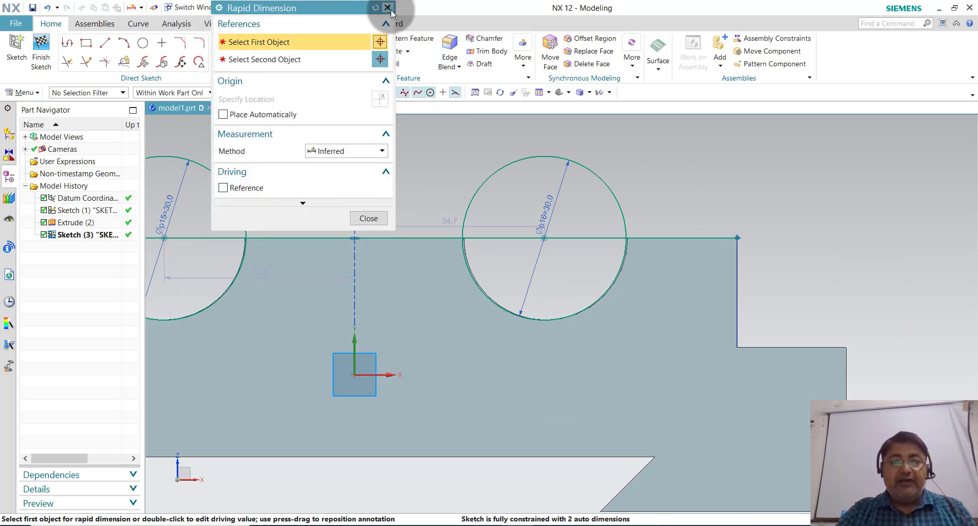
- Set the right circle's horizontal distance dimension to 35 mm
left_click(389, 8)
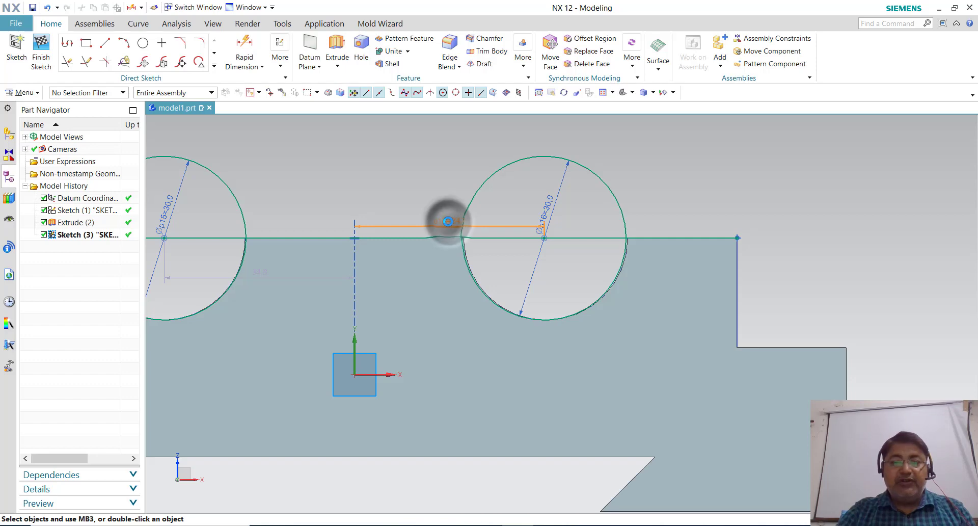
double_click(447, 221)
type("35")
key("Return")
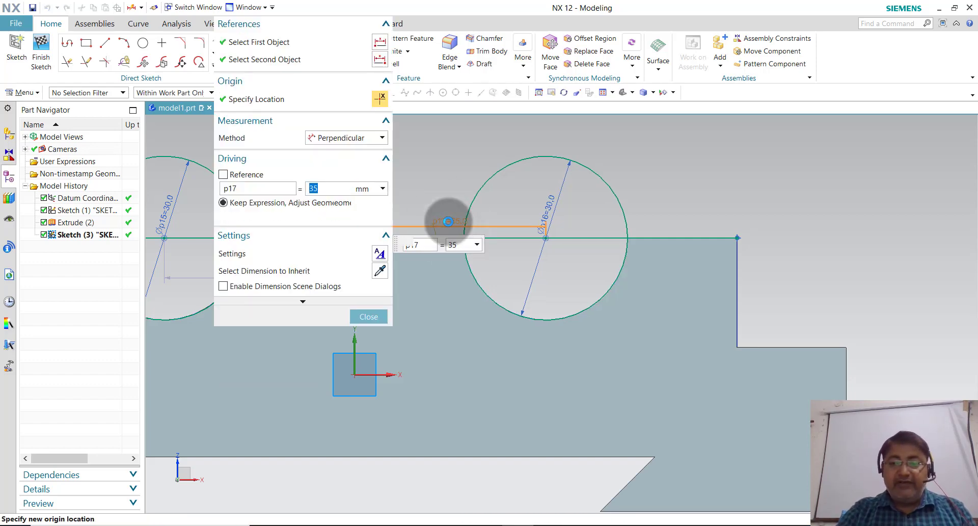
left_click(355, 328)
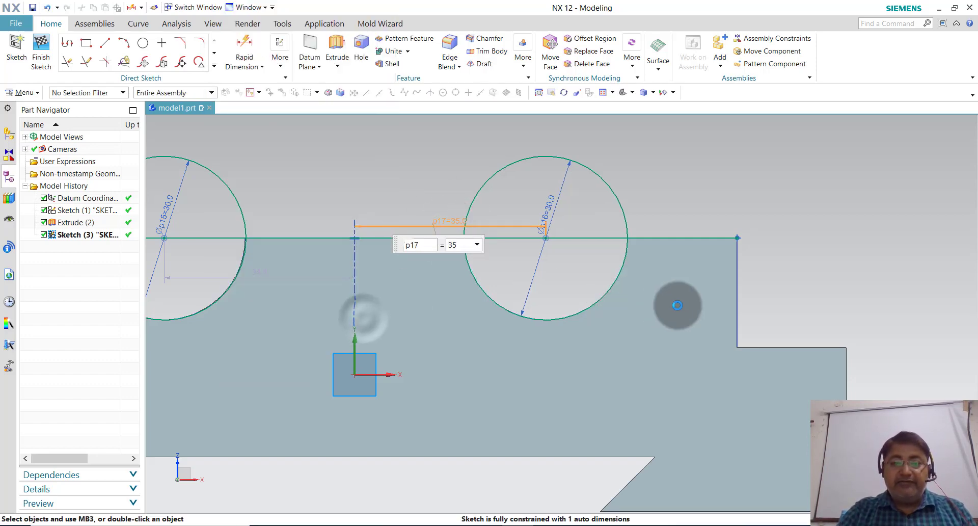
scroll(678, 306, "down", 2)
key("shift+F8")
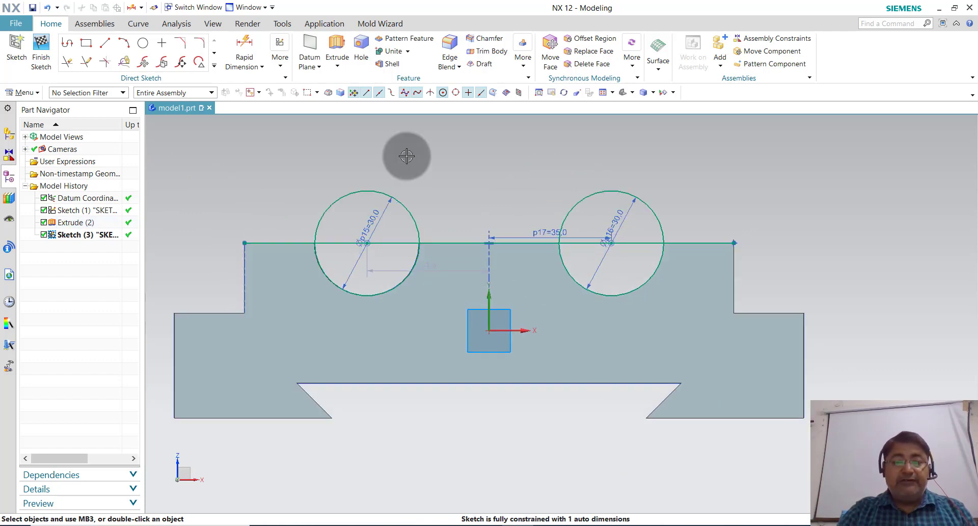
- Add Ø50 circles concentric with both Ø30 circles
left_click(142, 43)
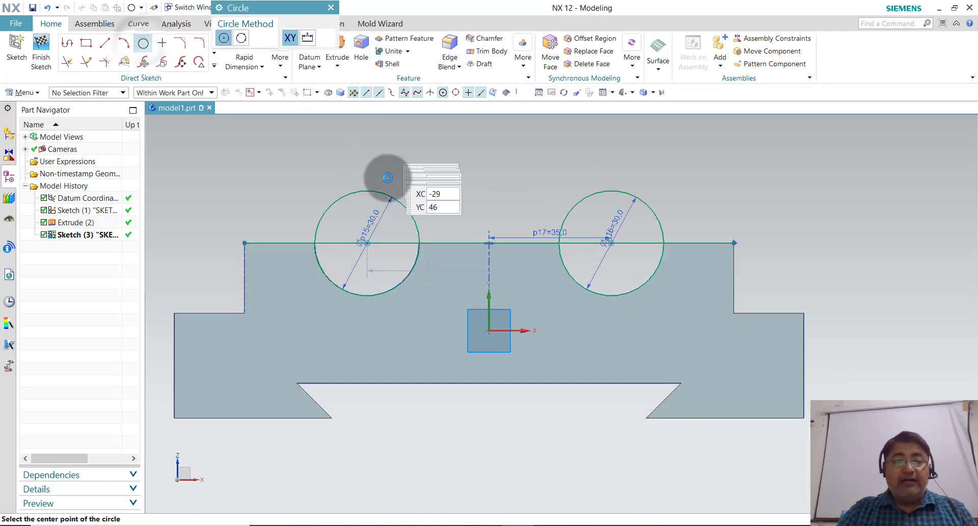
left_click(367, 243)
type("50")
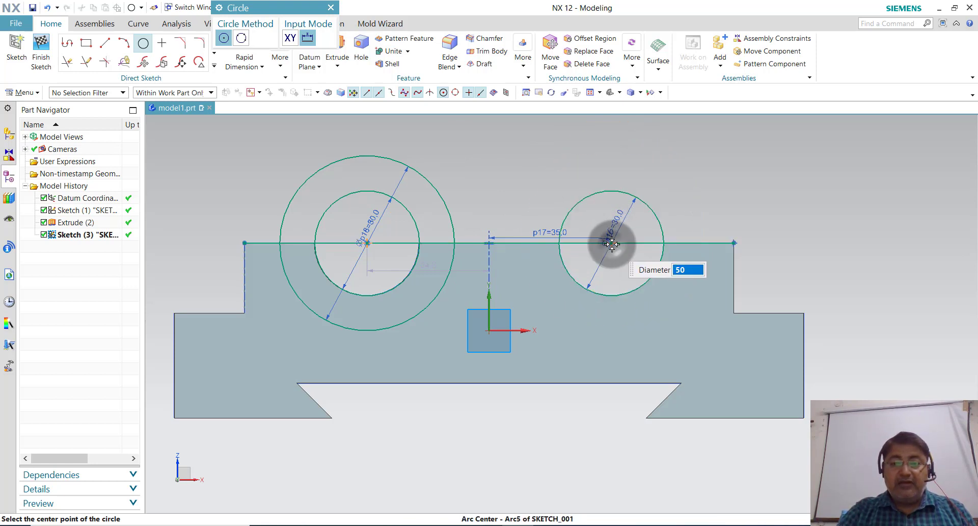
left_click(612, 244)
key("Escape")
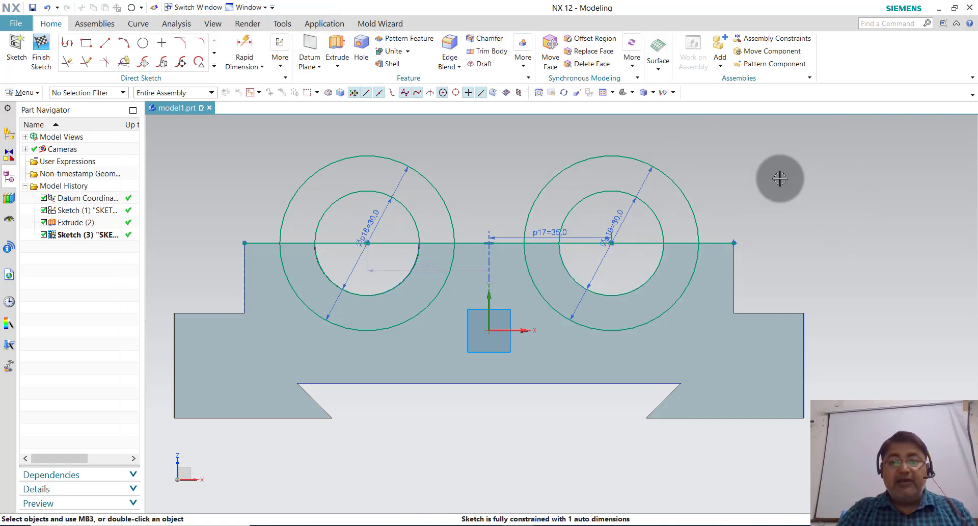
left_click(67, 43)
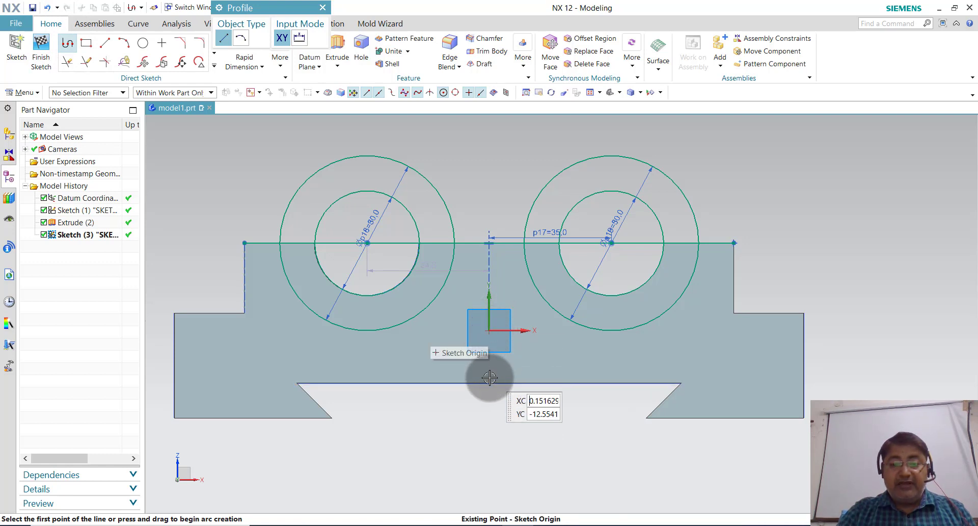
- Draw a 15 mm line from the groove edge midpoint with a vertical line rising from its end
left_click(489, 382)
type("15")
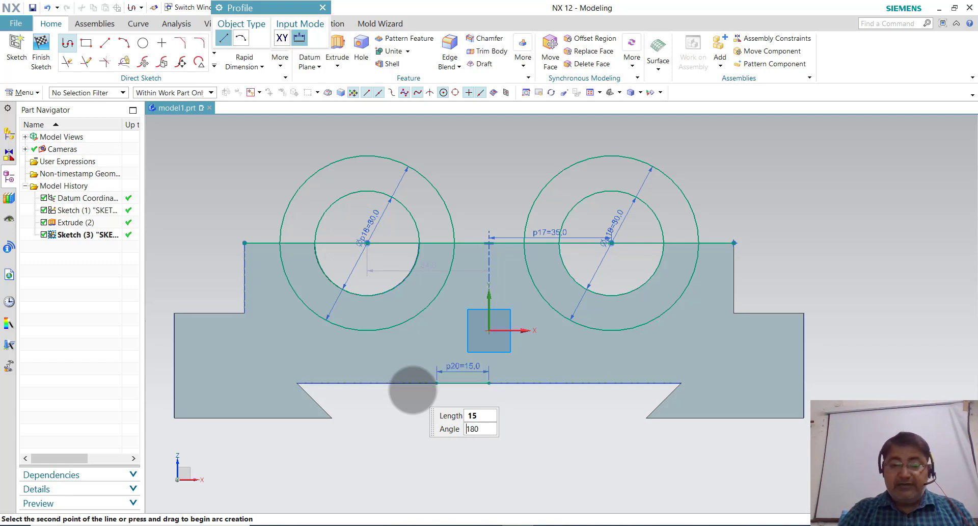
left_click(412, 390)
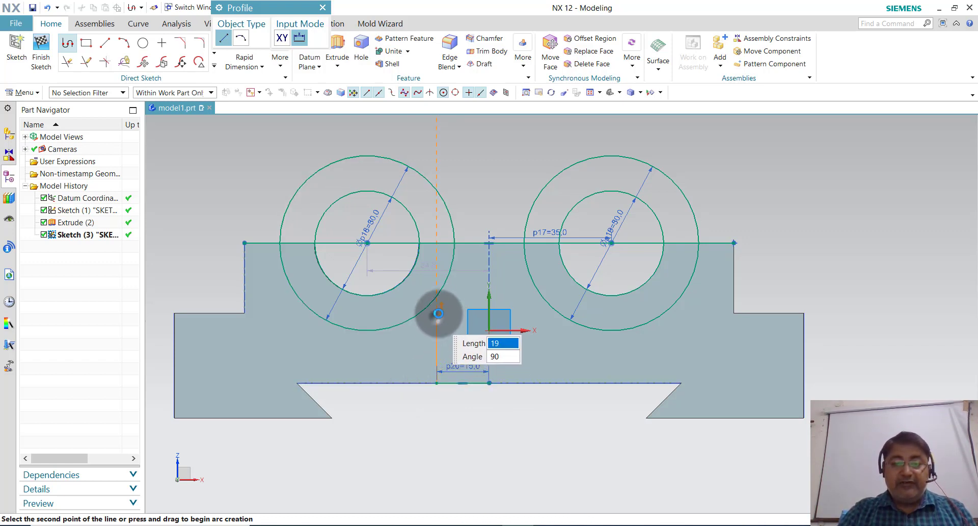
left_click(437, 316)
key("Escape")
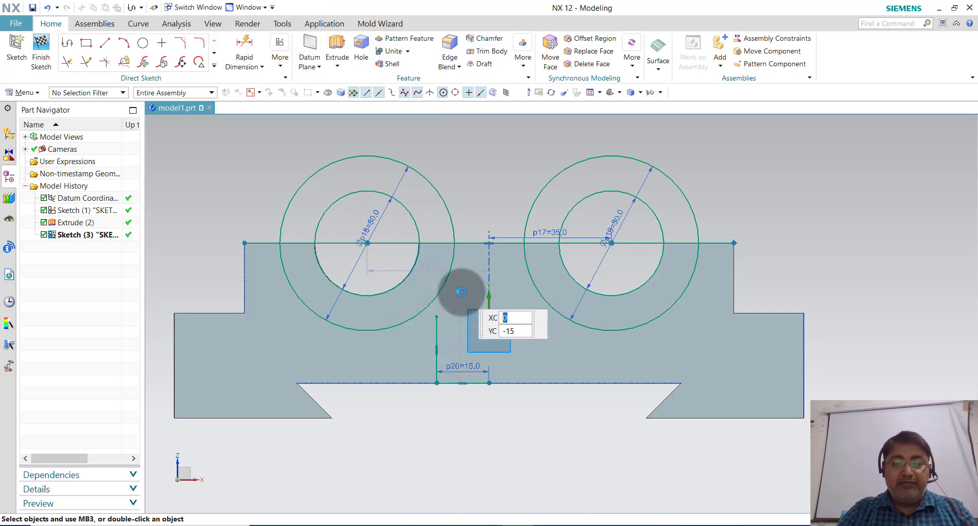
left_click(68, 43)
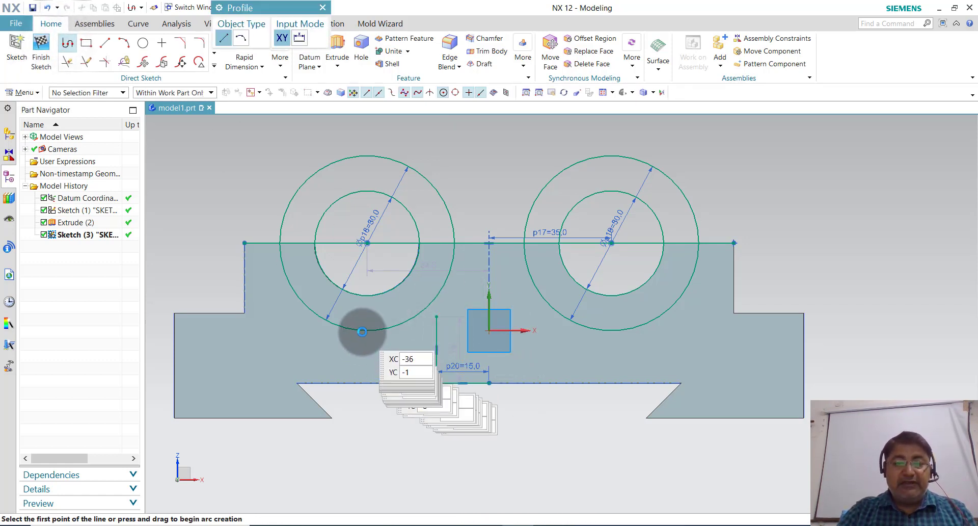
- Draw a horizontal line from the left outer circle toward the vertical riser
left_click(357, 334)
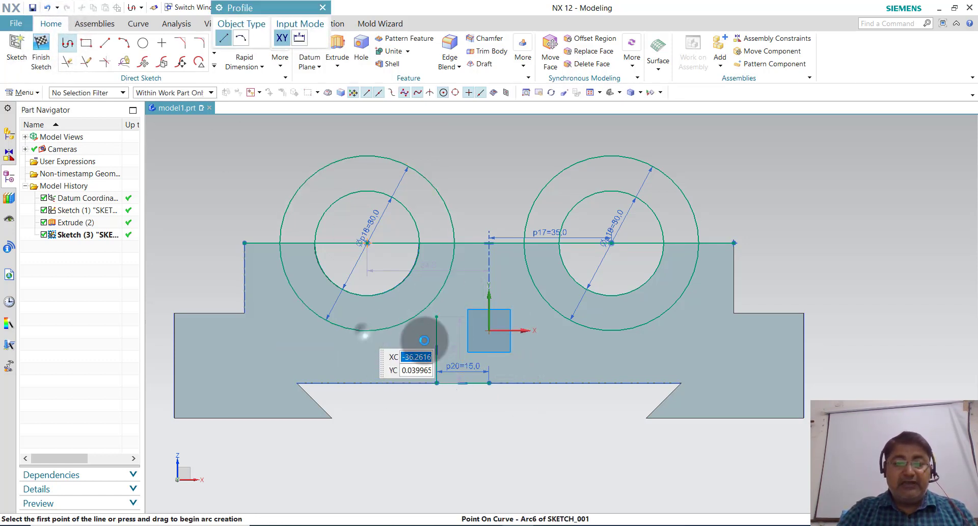
left_click(451, 327)
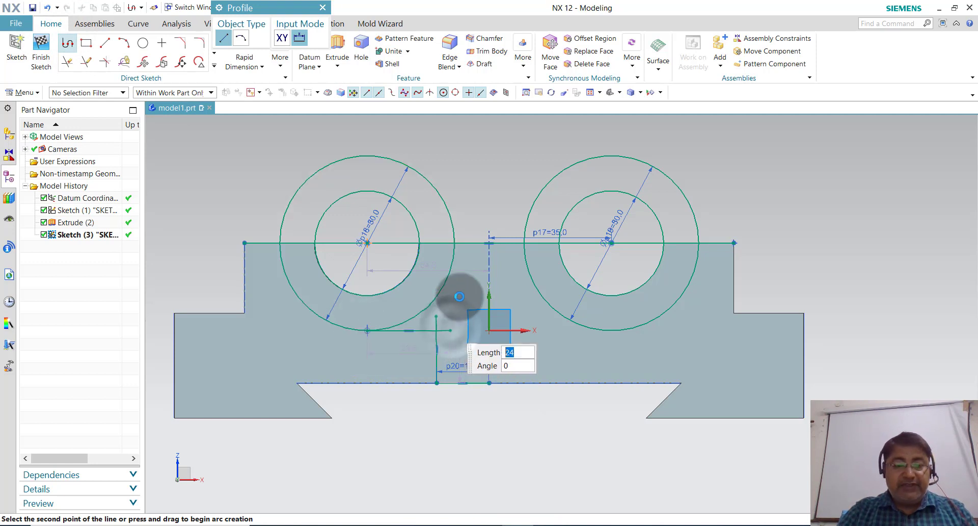
key("Escape")
scroll(437, 332, "up", 2)
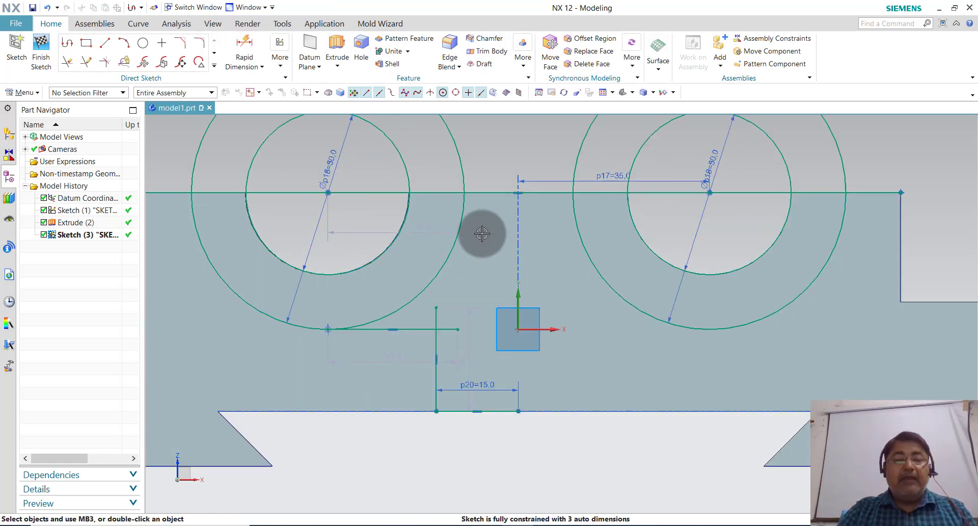
- Trim the horizontal line's overhang beyond the vertical riser, then select the step lines
left_click(67, 61)
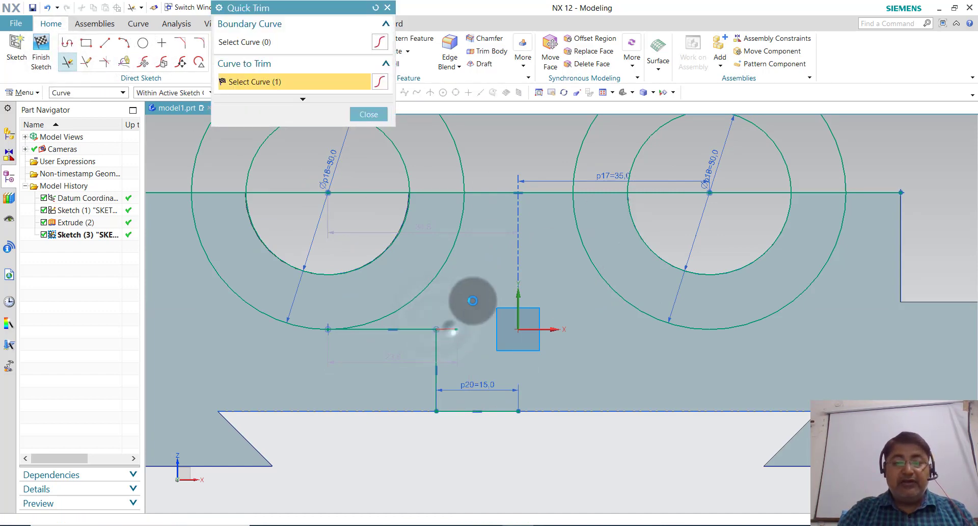
scroll(476, 351, "down", 2)
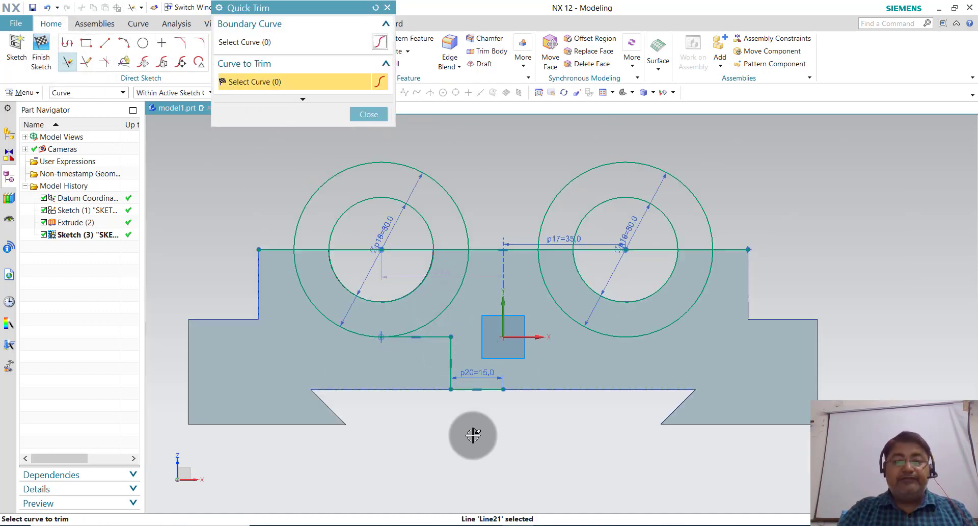
key("Escape")
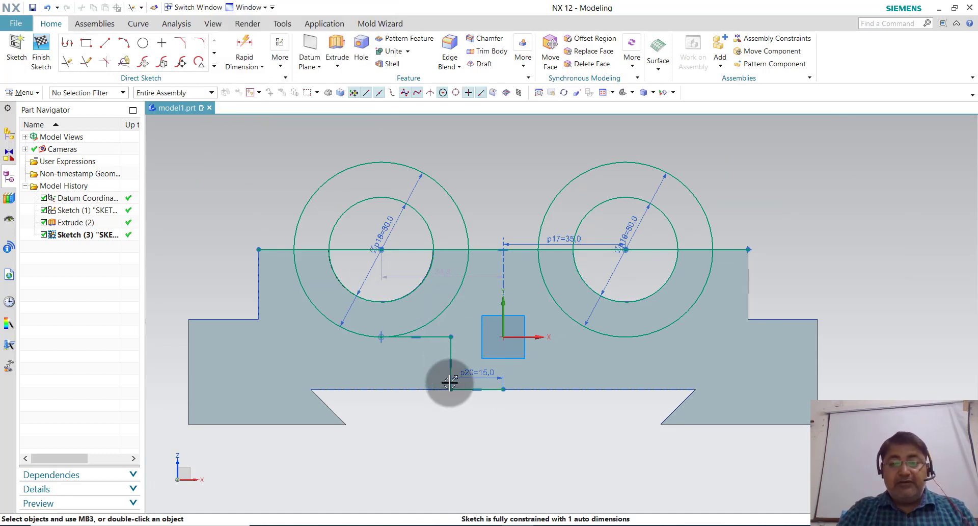
left_click(435, 337)
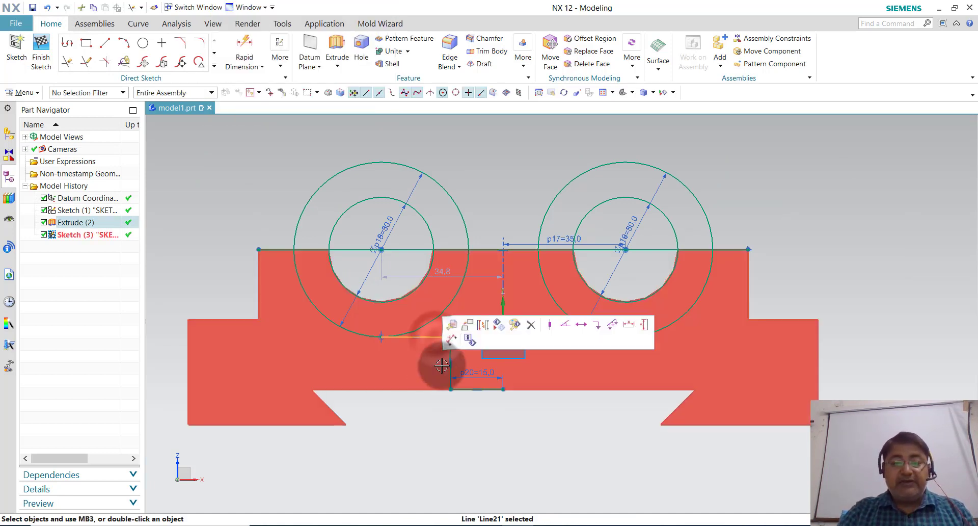
left_click(450, 363)
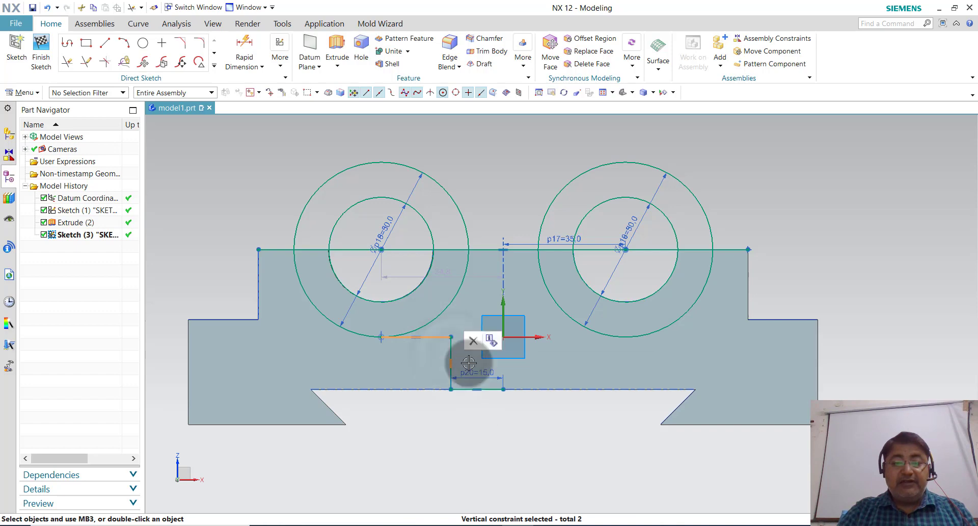
scroll(471, 356, "up", 2)
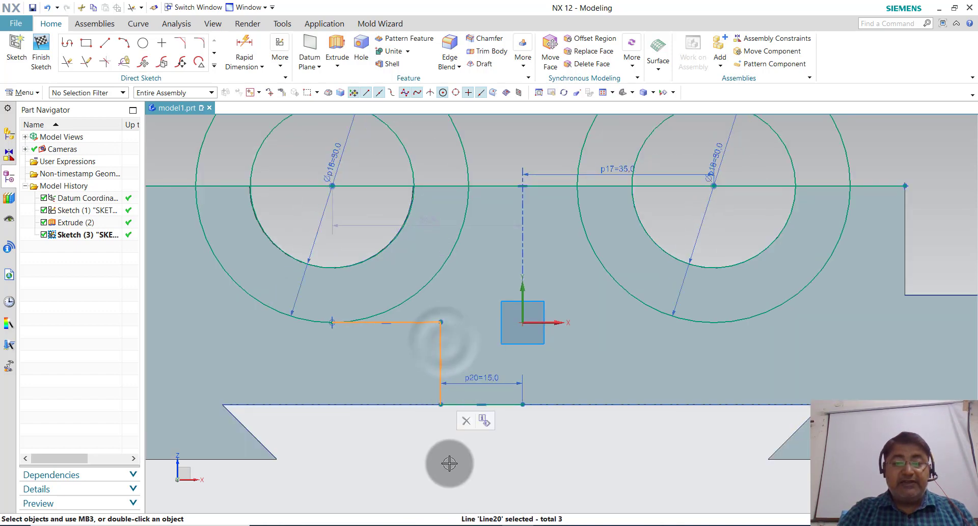
scroll(450, 460, "down", 1)
left_click(216, 66)
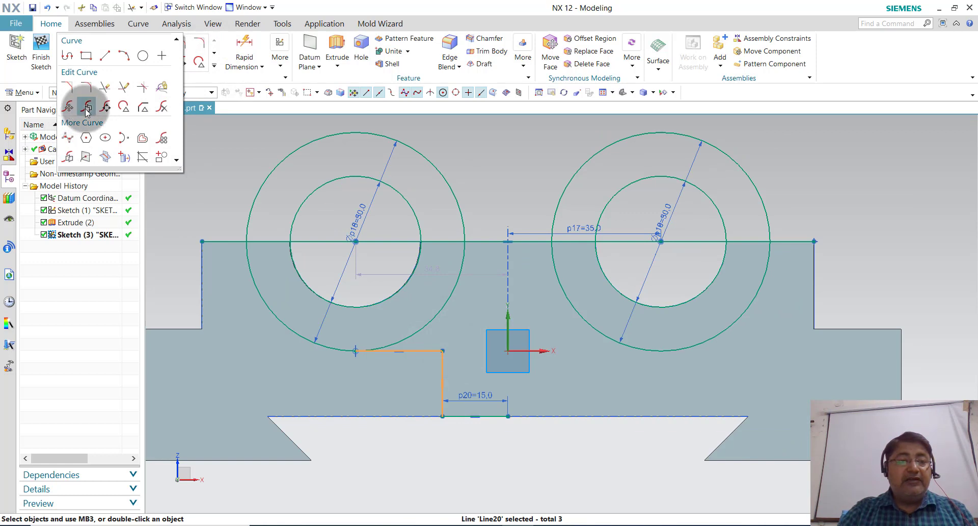
- Mirror the horizontal and vertical step lines about the vertical sketch axis onto the right side
left_click(86, 108)
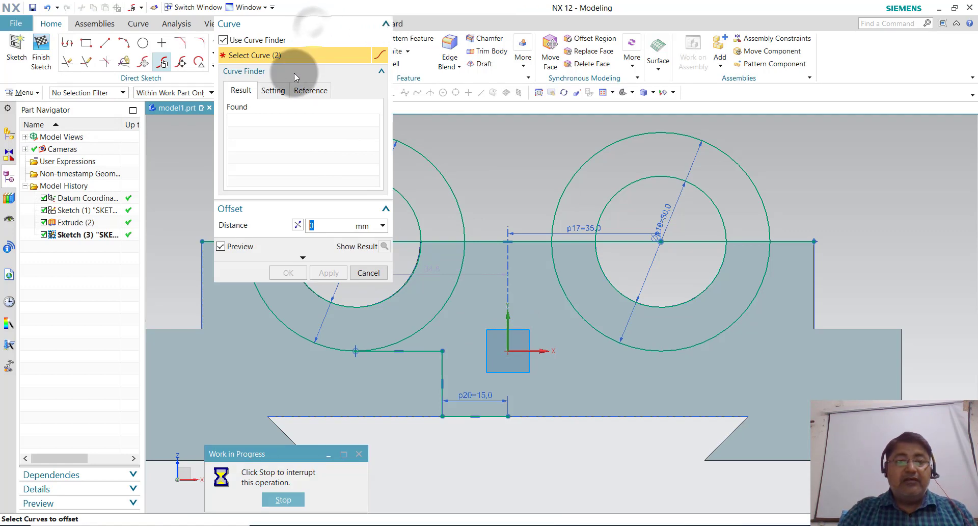
left_click(359, 276)
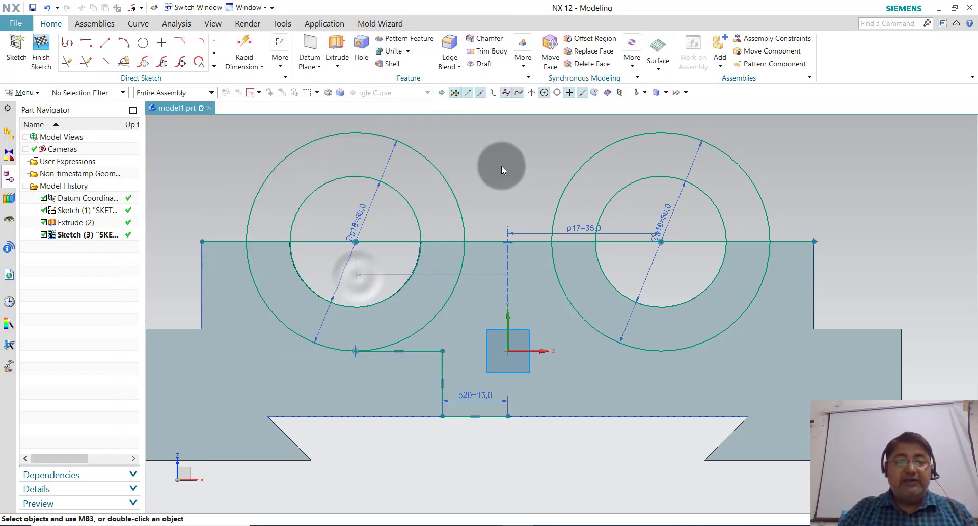
left_click(418, 351)
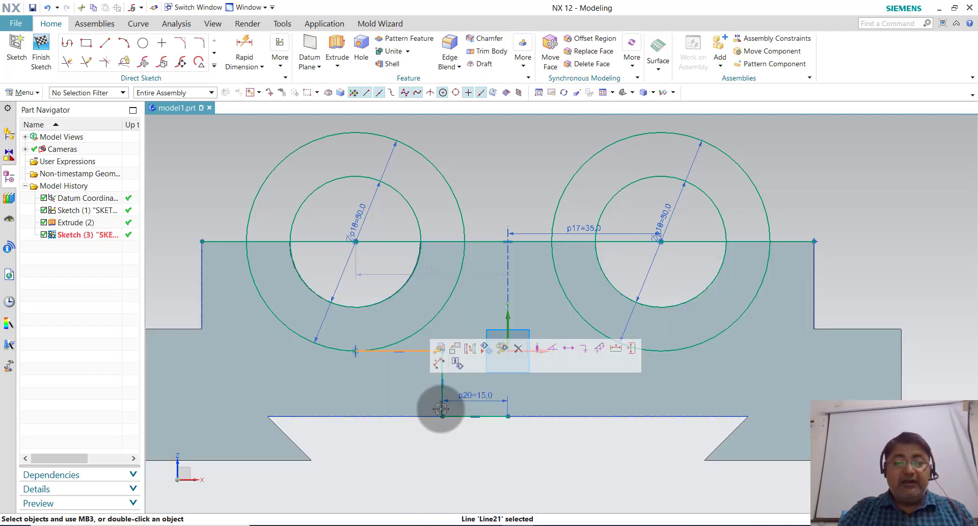
left_click(442, 408)
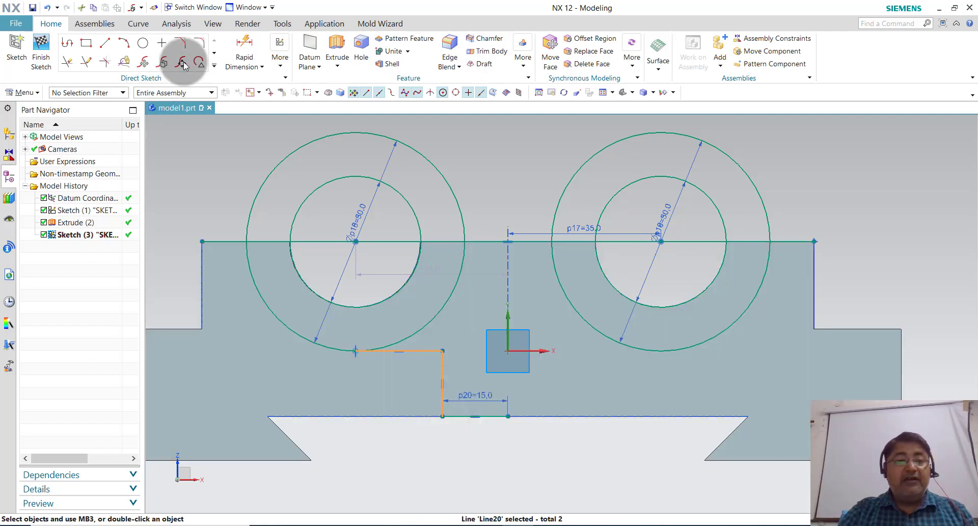
left_click(215, 65)
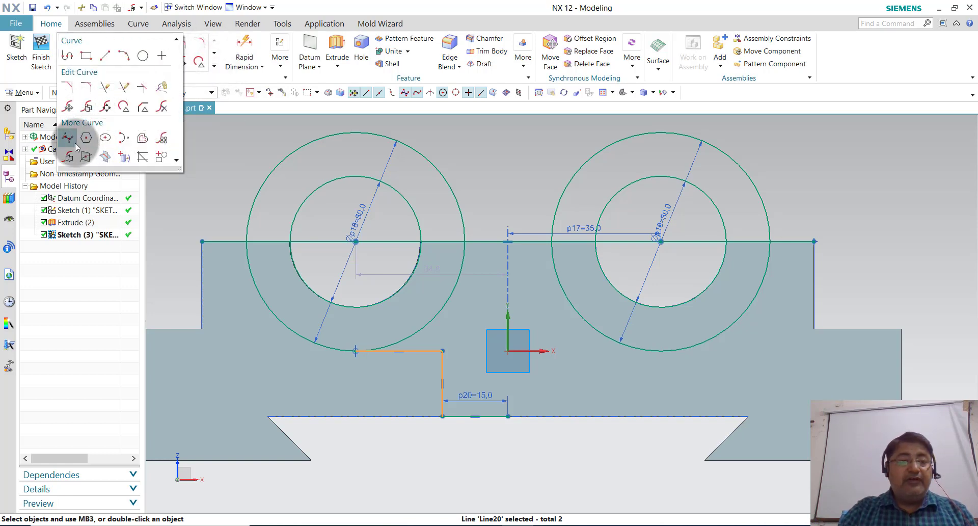
left_click(68, 158)
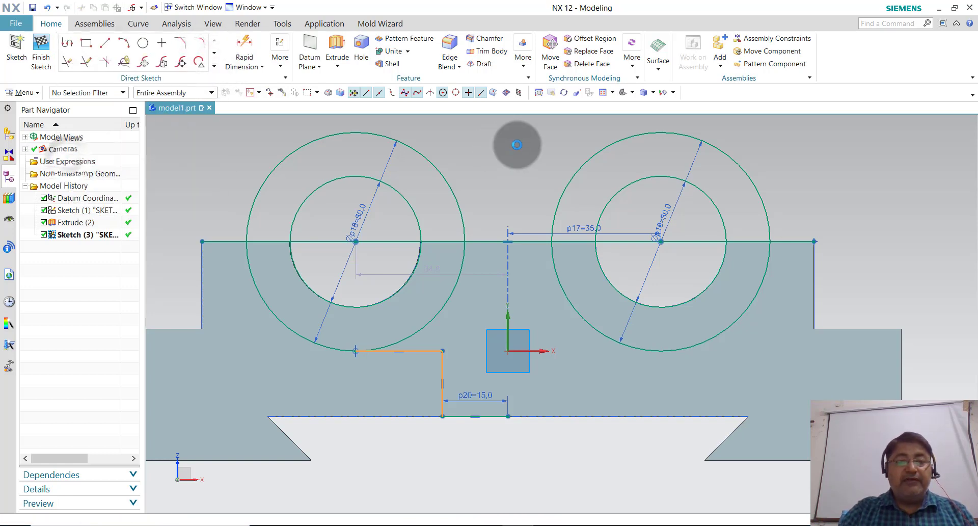
left_click(297, 80)
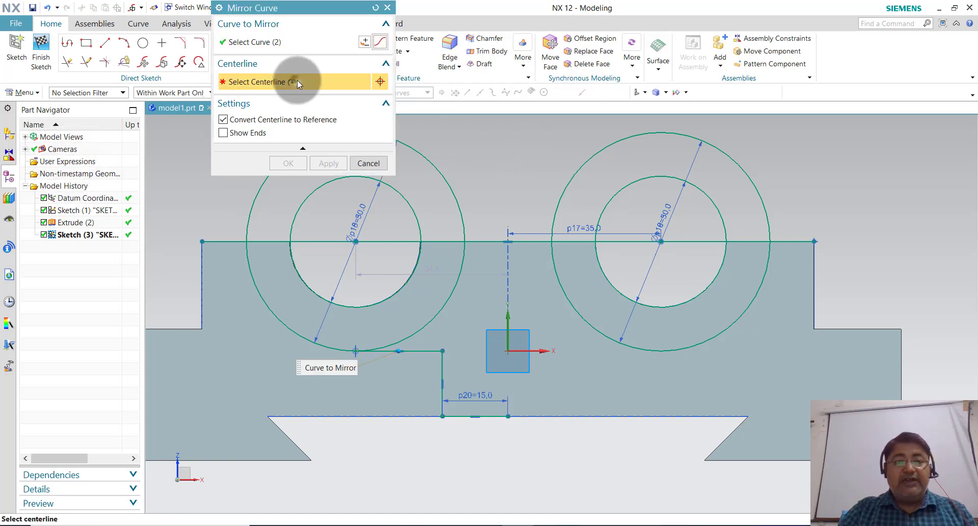
left_click(507, 320)
left_click(290, 163)
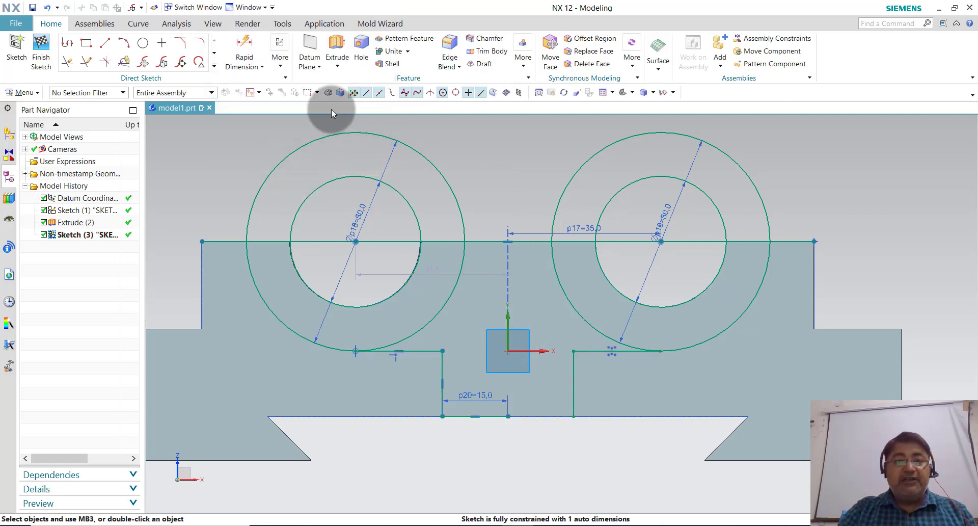
left_click(67, 62)
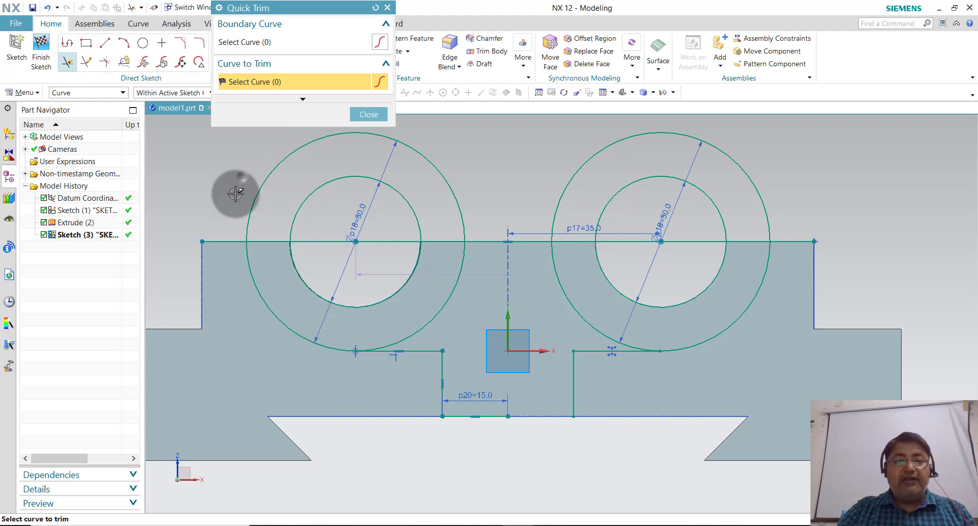
- Trim the circles to lower semicircles and remove the top-edge segments across both inner semicircles
mouse_move(235, 194)
left_mouse_down()
mouse_move(219, 165)
mouse_move(762, 197)
mouse_move(821, 179)
left_mouse_up()
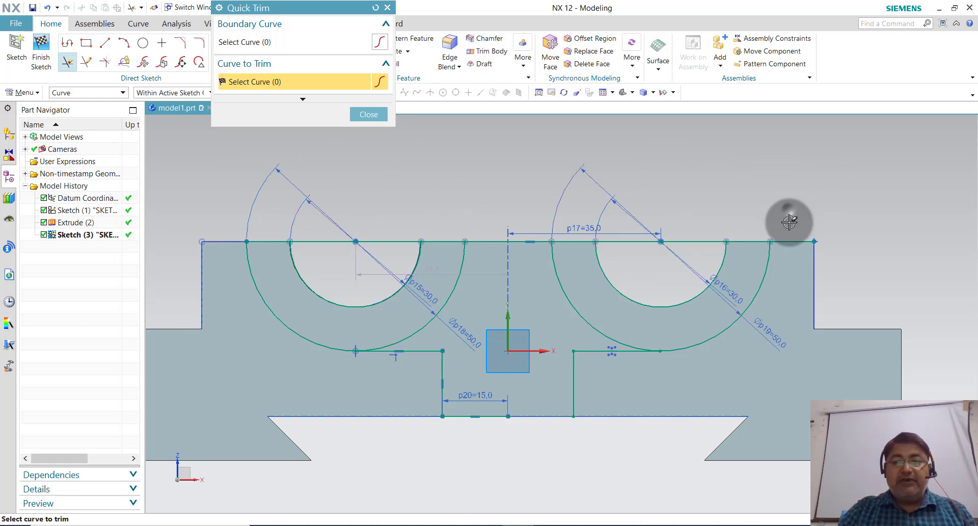
left_click(792, 241)
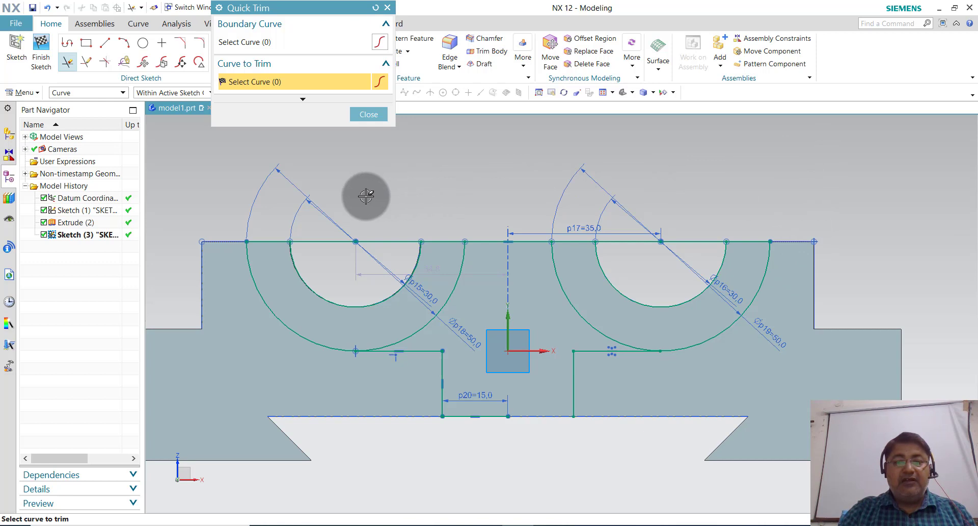
left_click(377, 241)
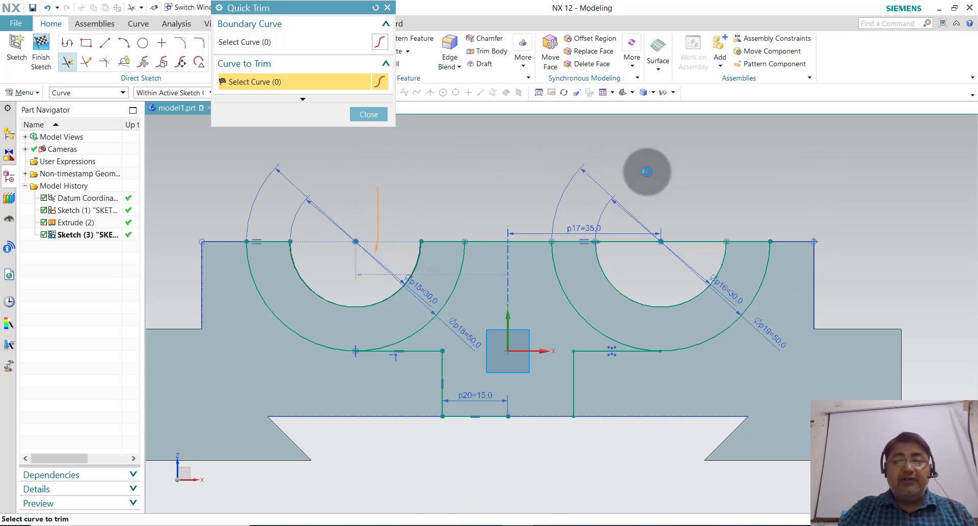
left_click(663, 241)
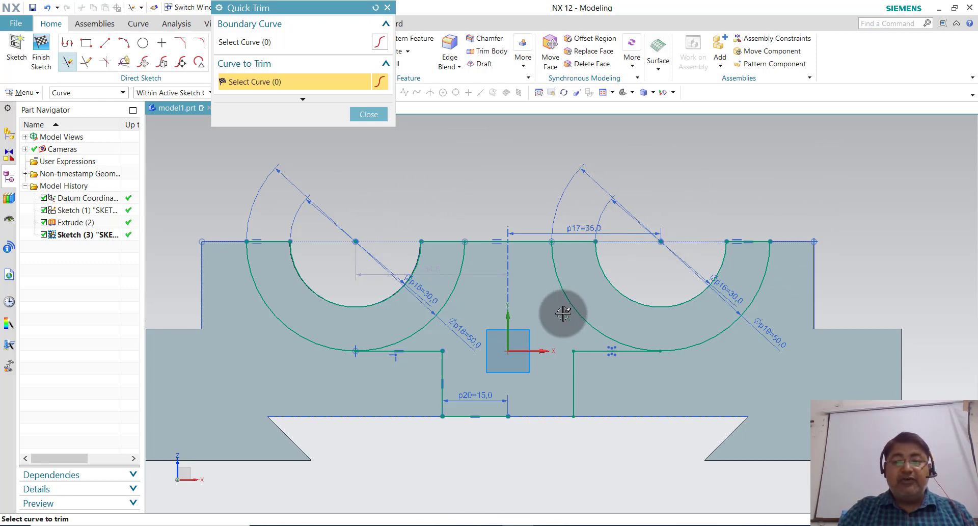
left_click(444, 304)
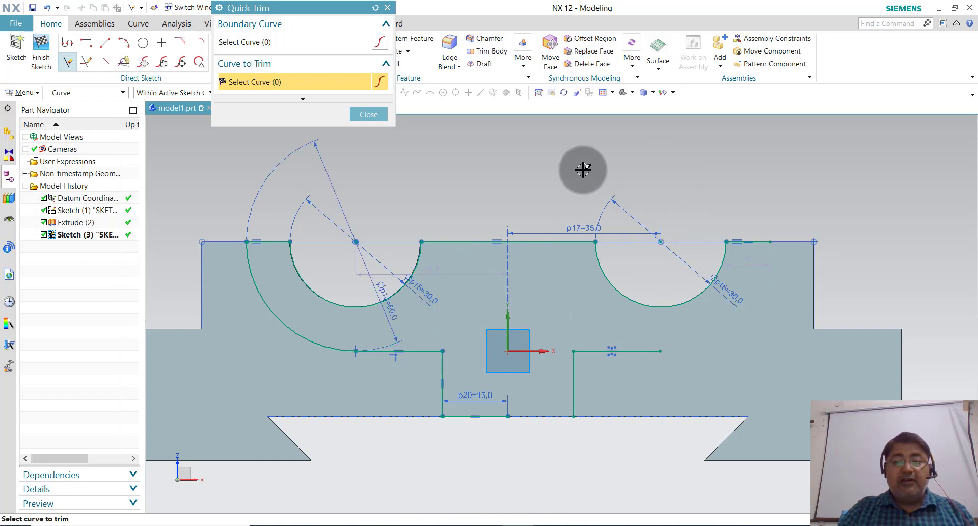
key("ctrl+z")
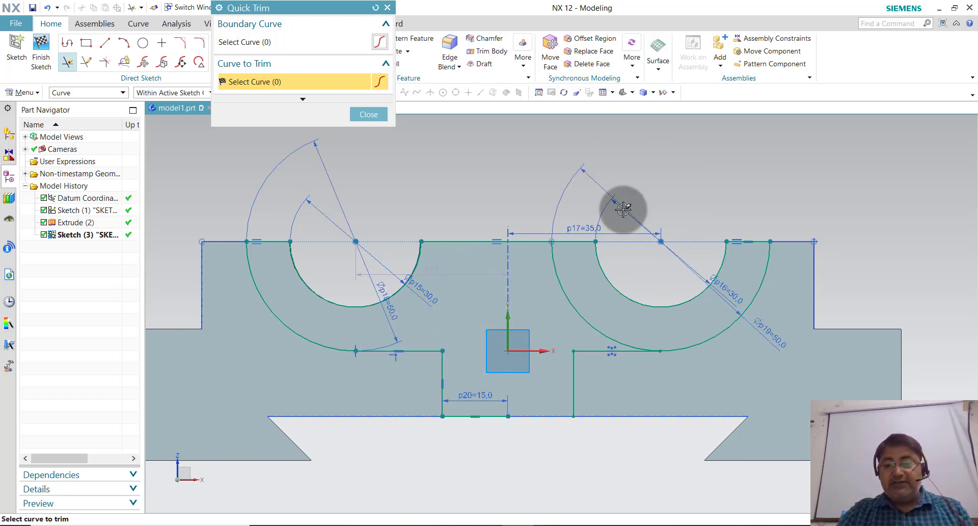
middle_click(671, 397)
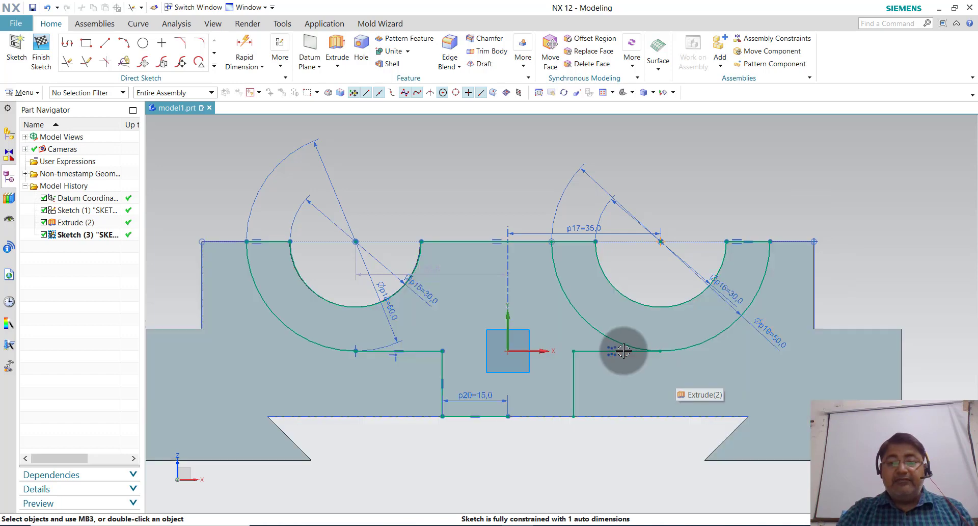
- Try extending curves and starting a new line on the right, abandoning both
left_click(87, 62)
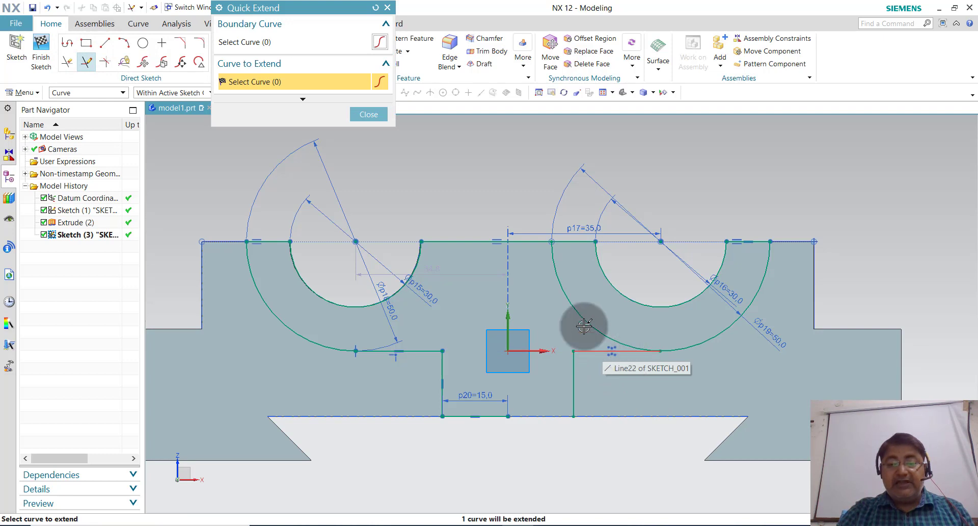
left_click(388, 7)
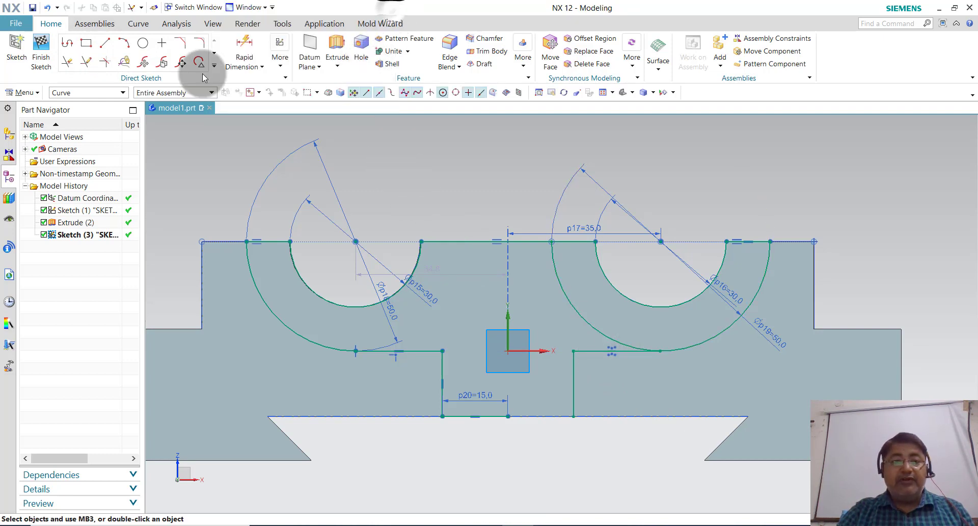
left_click(69, 45)
left_click(796, 316)
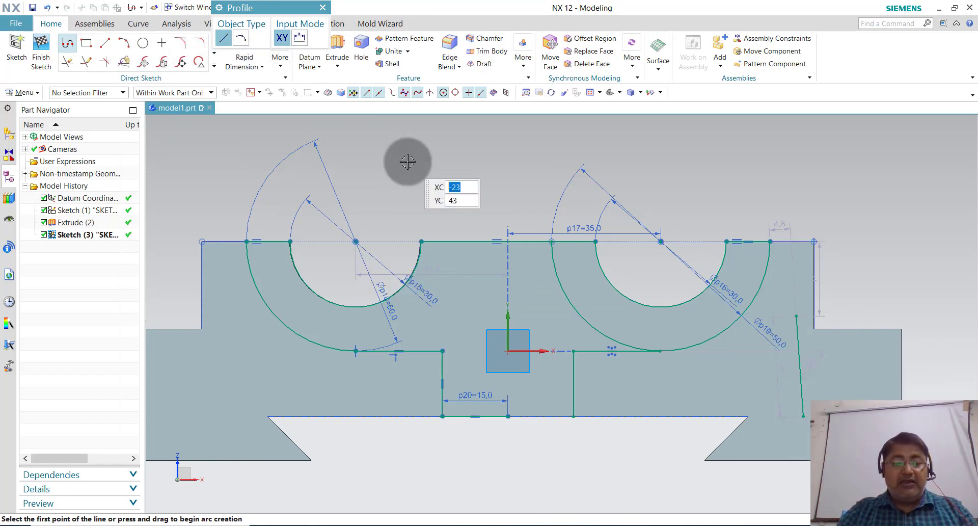
key("Escape")
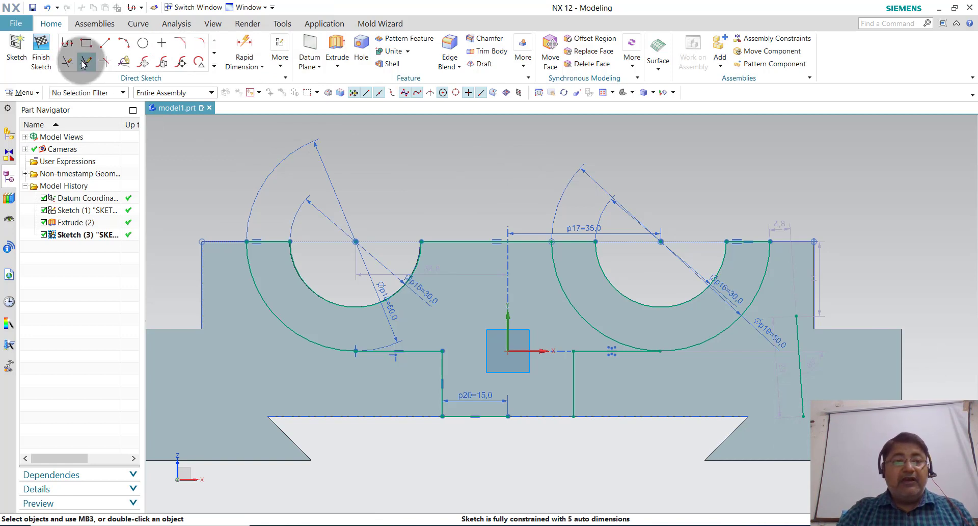
left_click(87, 62)
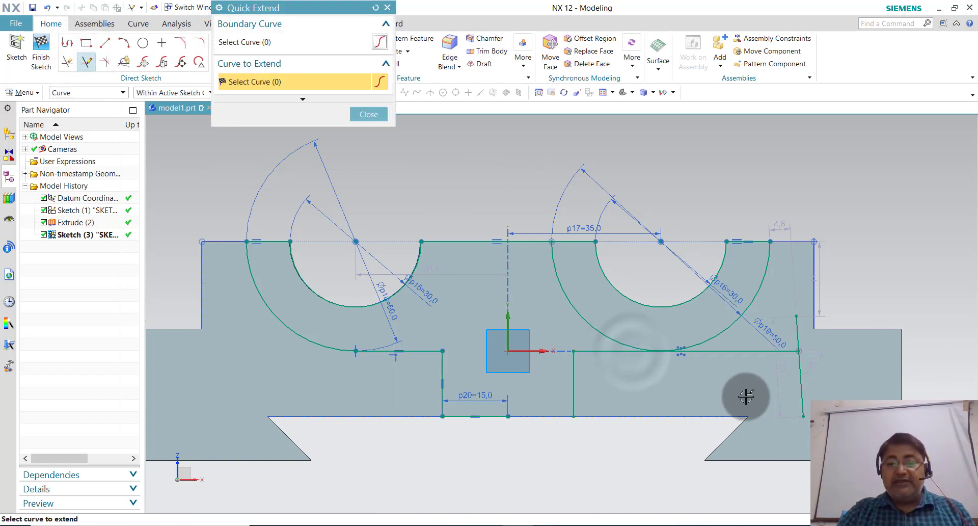
left_click(387, 7)
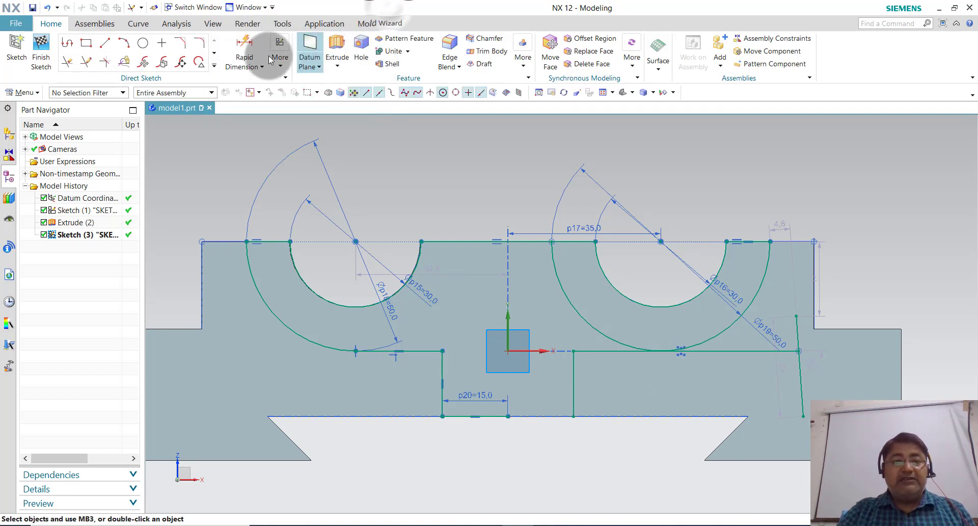
- Trim the stray slanted, vertical and horizontal segments and the excess arc on the right
left_click(69, 64)
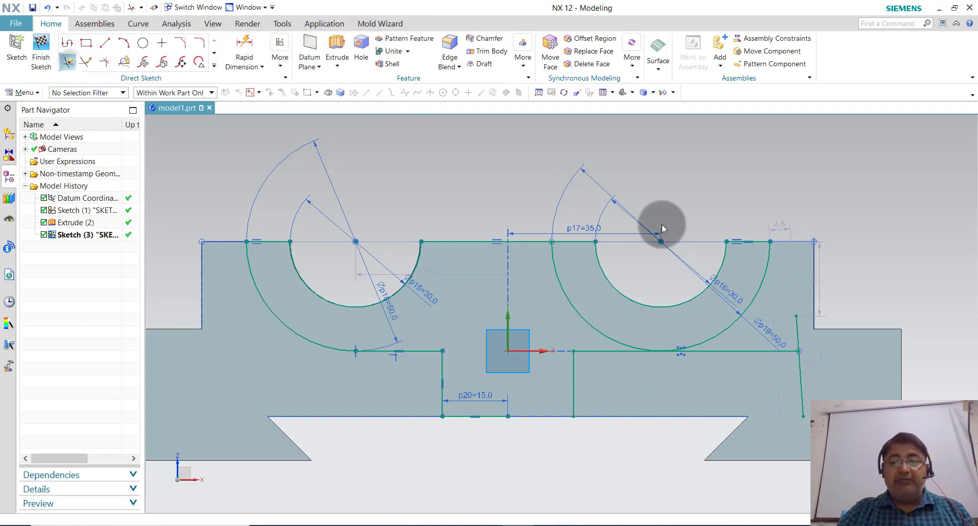
left_click(804, 394)
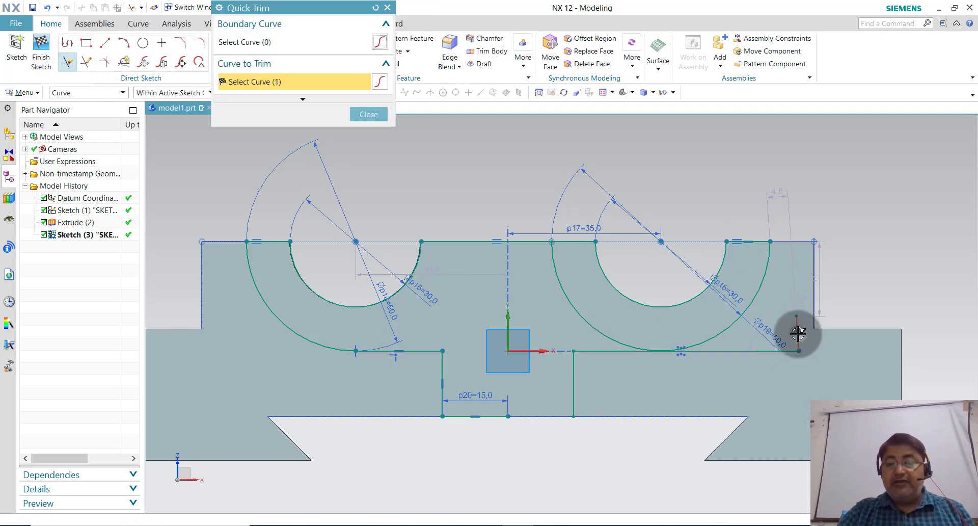
left_click(798, 333)
left_click(767, 350)
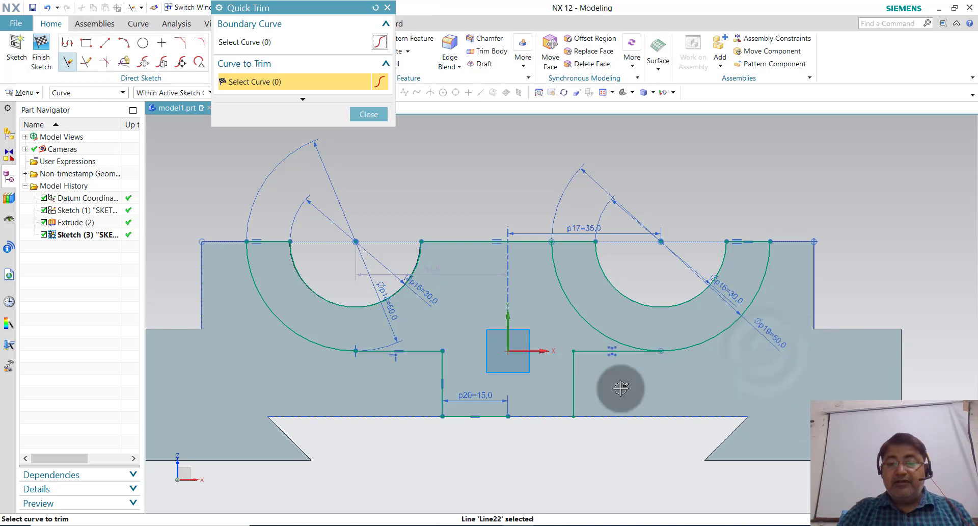
left_click(364, 115)
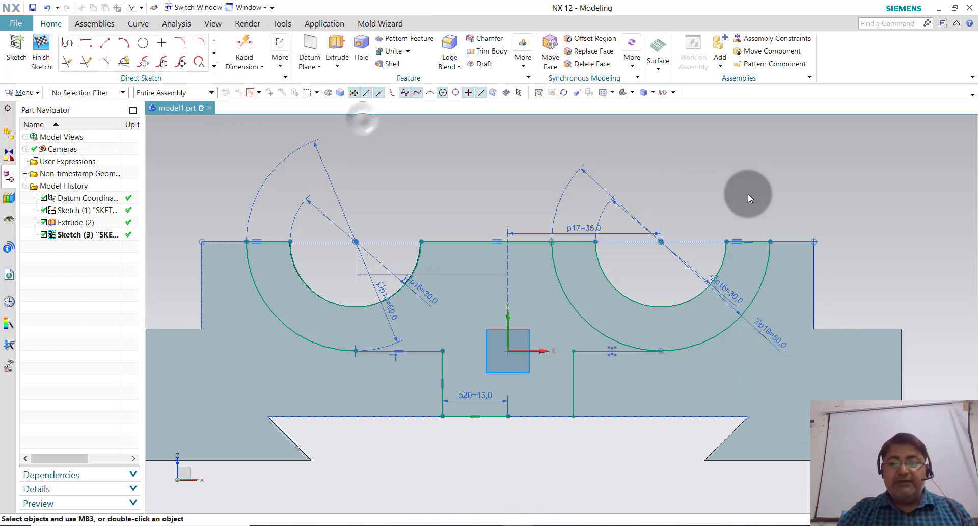
left_click(68, 61)
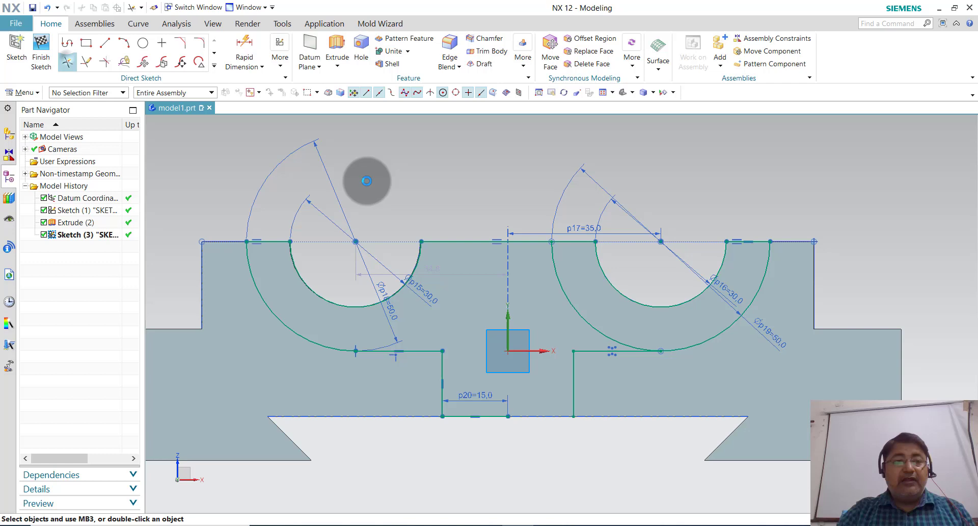
left_click(584, 323)
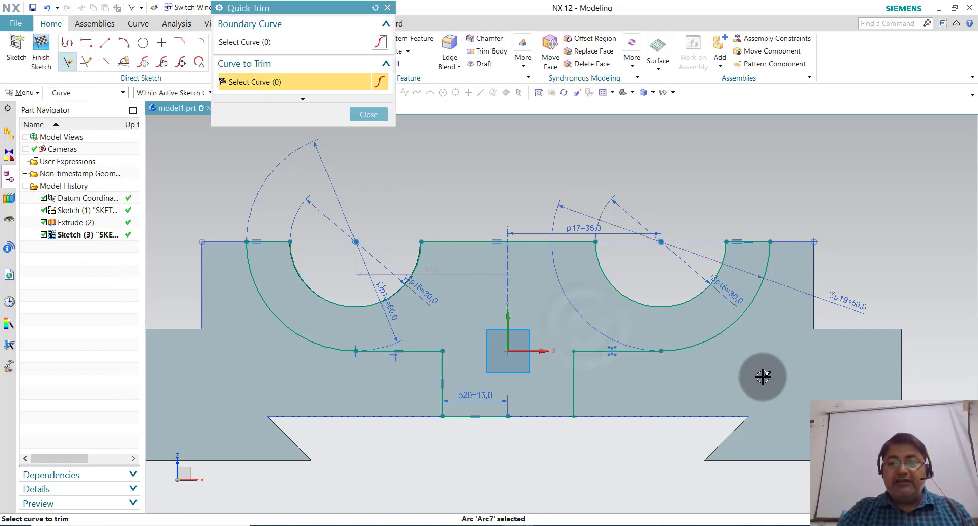
left_click(362, 114)
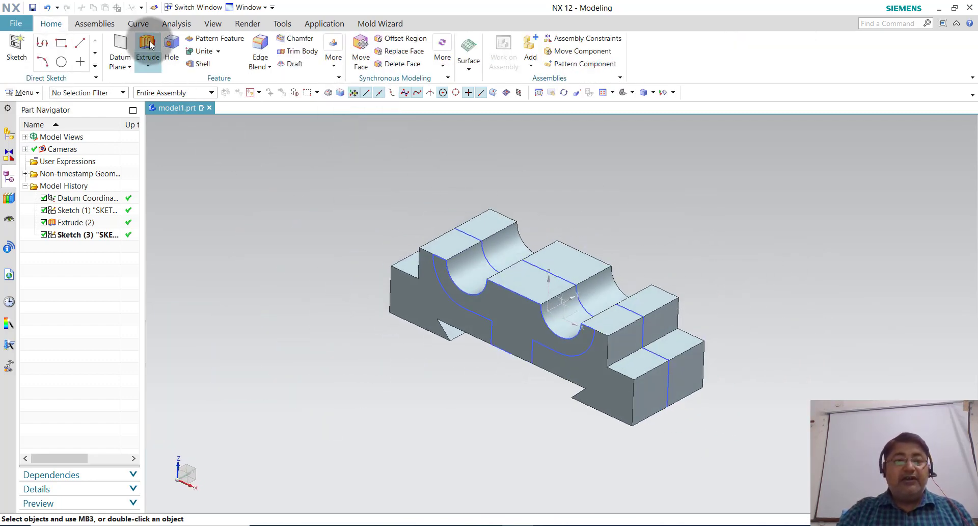
- Preview an extrude of the sketch curves, then cancel it to fix the sketch
left_click(150, 45)
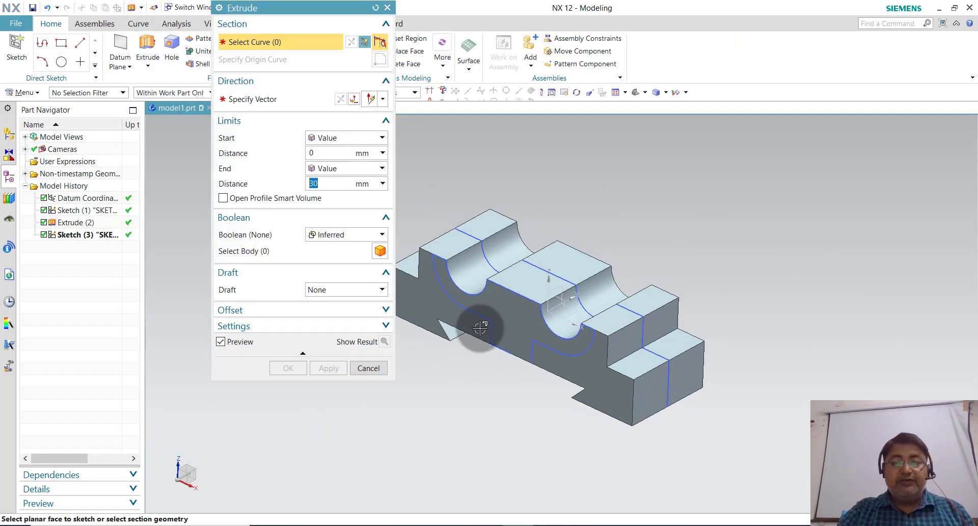
left_click(489, 320)
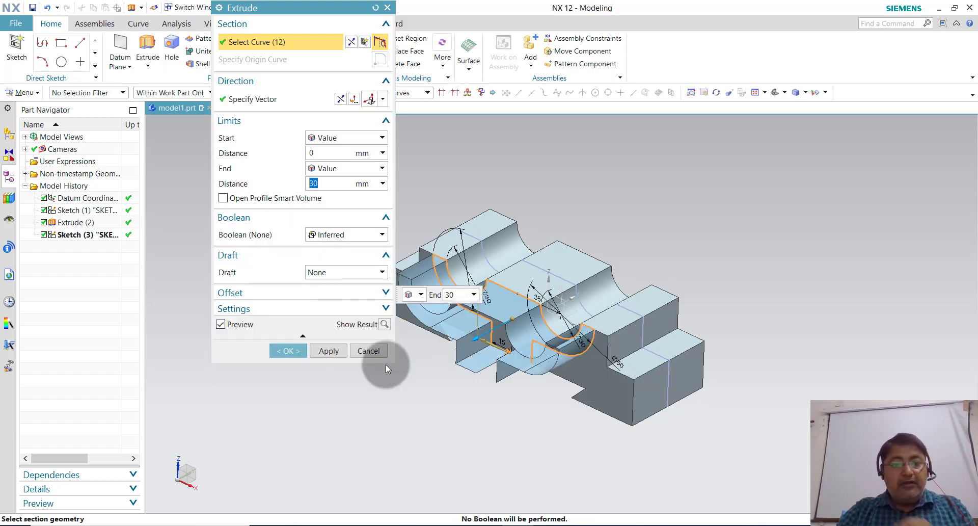
mouse_move(544, 439)
middle_mouse_down()
mouse_move(565, 427)
mouse_move(507, 362)
middle_mouse_up()
left_click(322, 350)
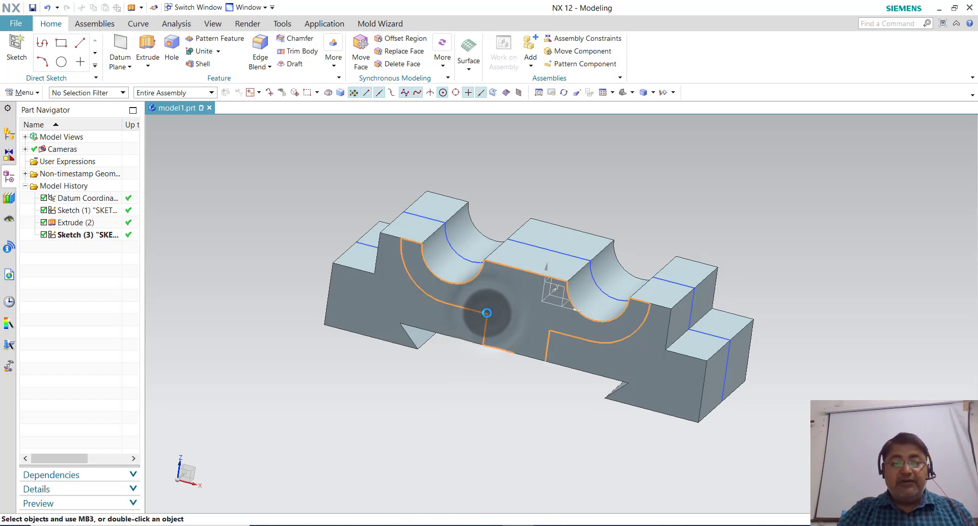
- Reopen Sketch (3) and Quick Extend its bottom edge line to close the profile
double_click(486, 312)
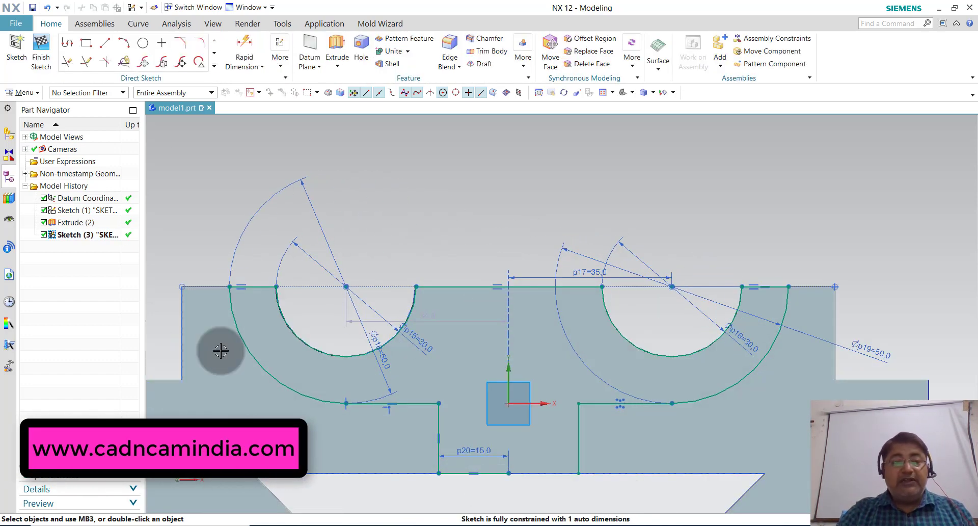
left_click(87, 61)
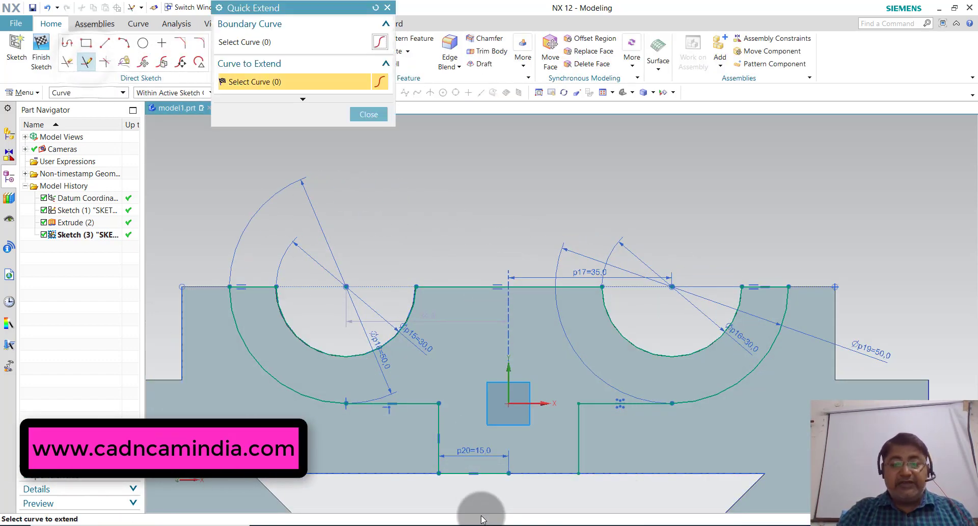
left_click(492, 475)
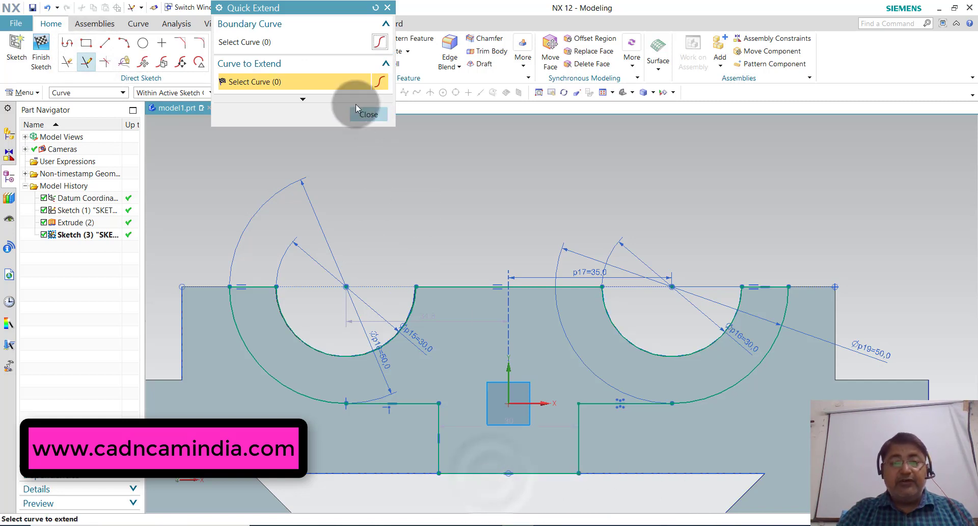
left_click(366, 114)
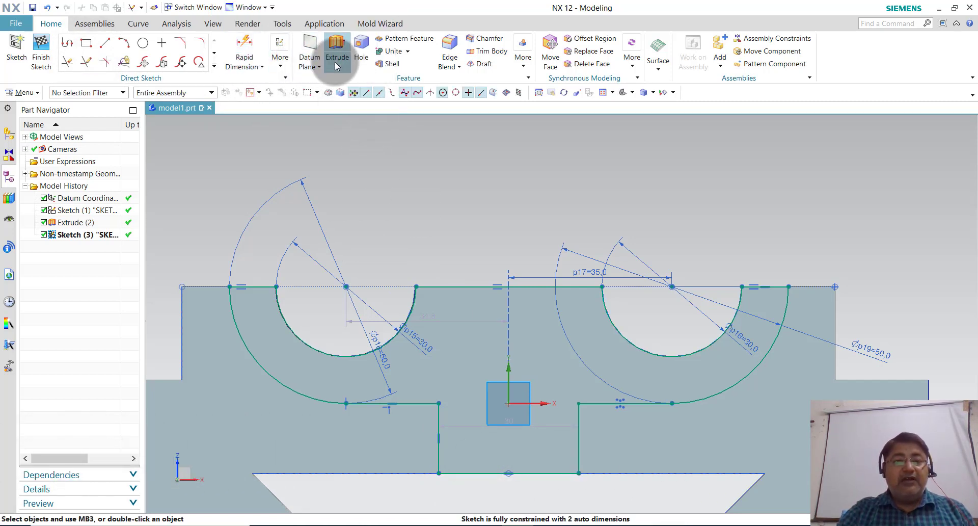
- Extrude Sketch (3) 10 mm, united with the block, creating Extrude (4)
left_click(337, 51)
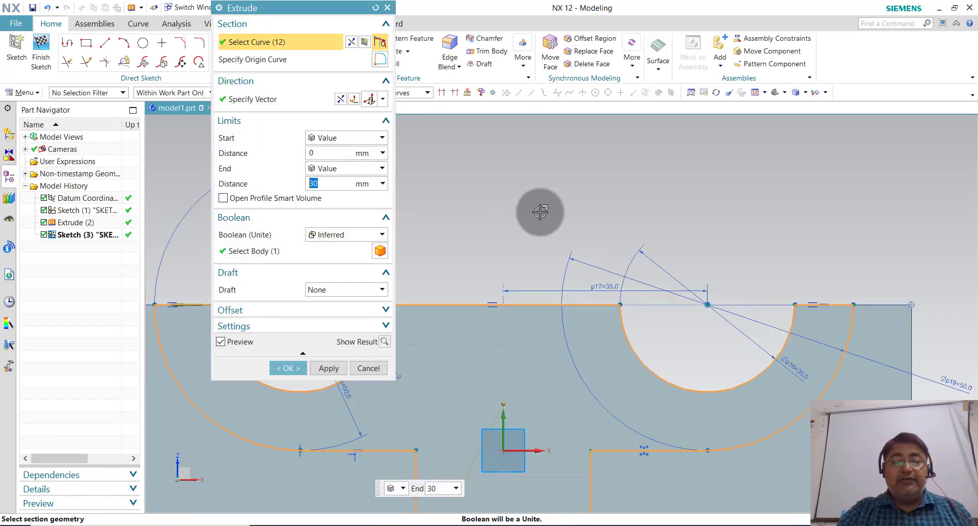
scroll(535, 212, "down", 3)
middle_click_drag(591, 213, 644, 212)
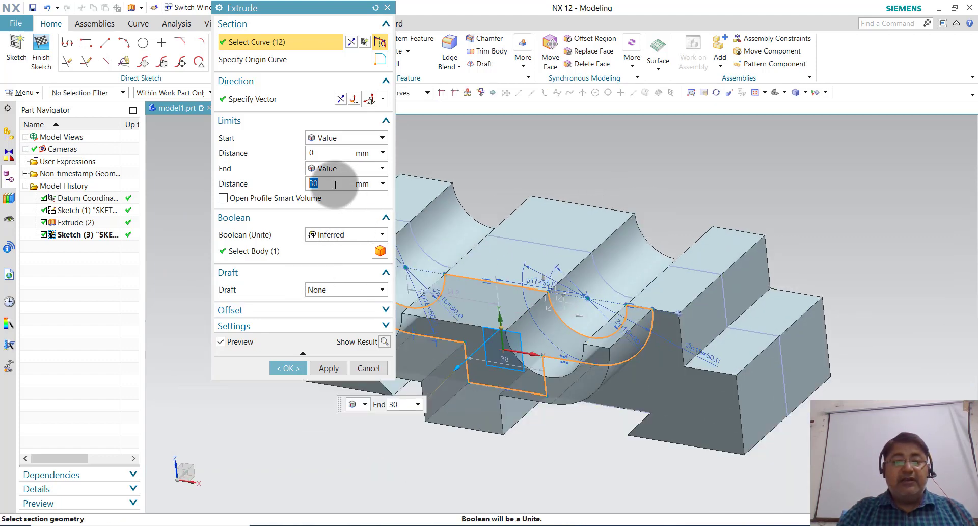
type("10")
key("Return")
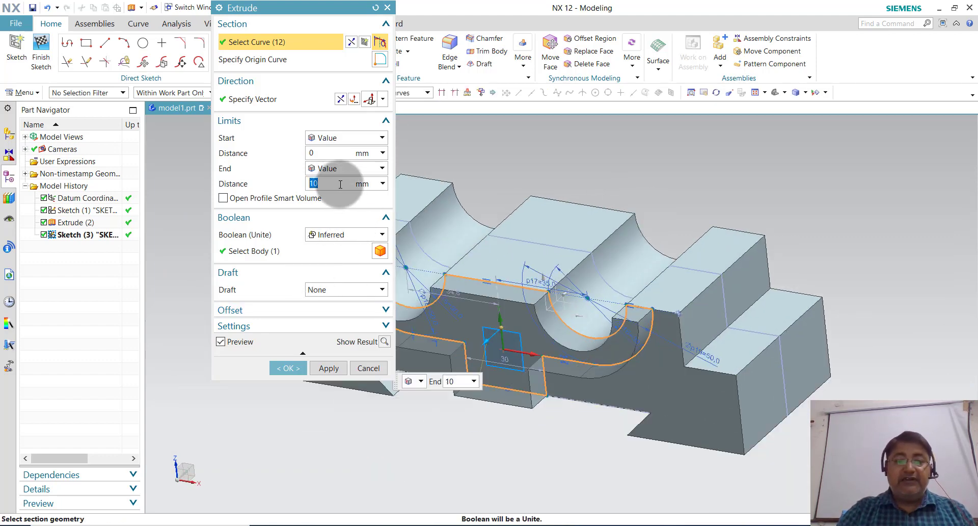
left_click(295, 371)
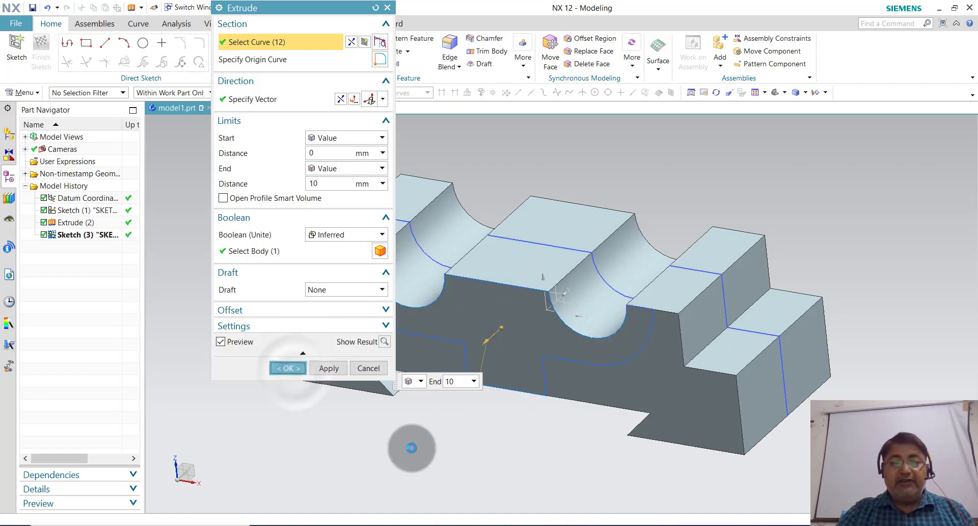
middle_click_drag(413, 447, 387, 459)
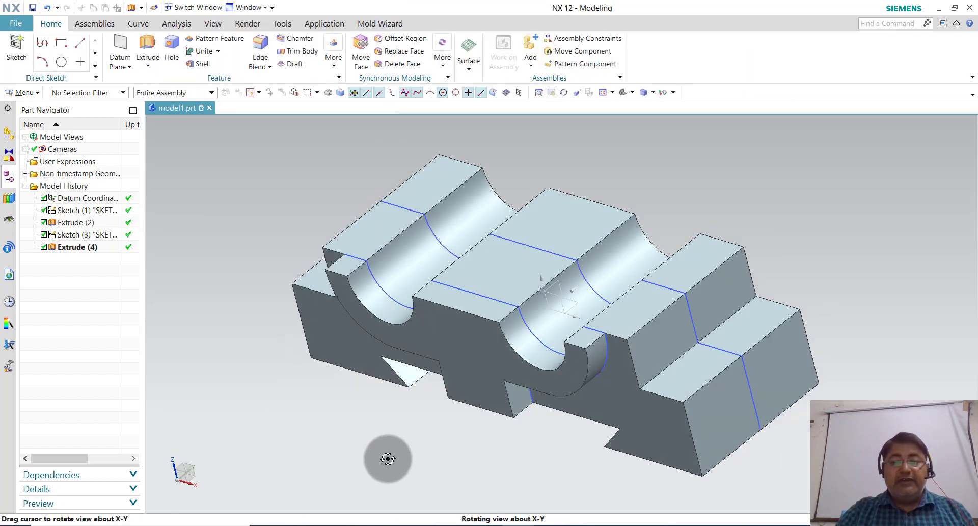
scroll(404, 436, "down", 1)
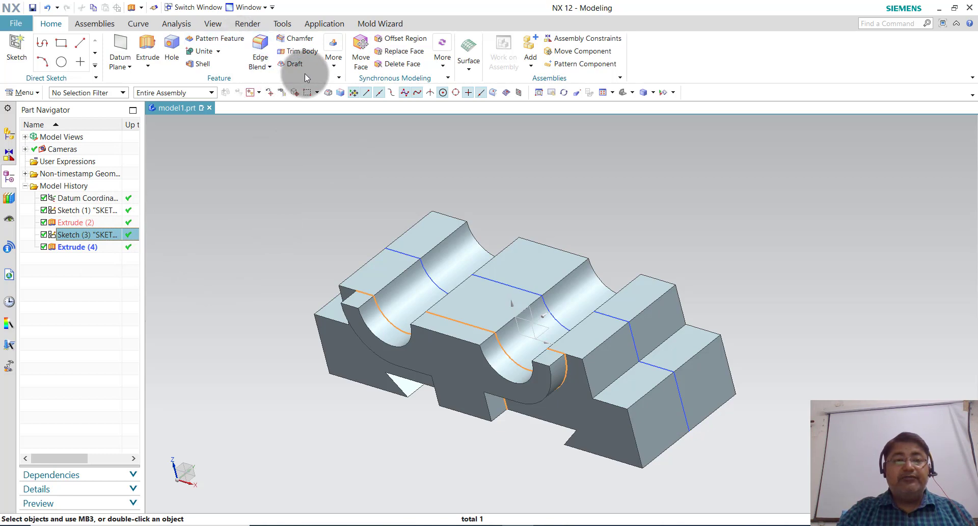
- Mirror Extrude (4) across the XZ datum plane with Mirror Feature
left_click(339, 69)
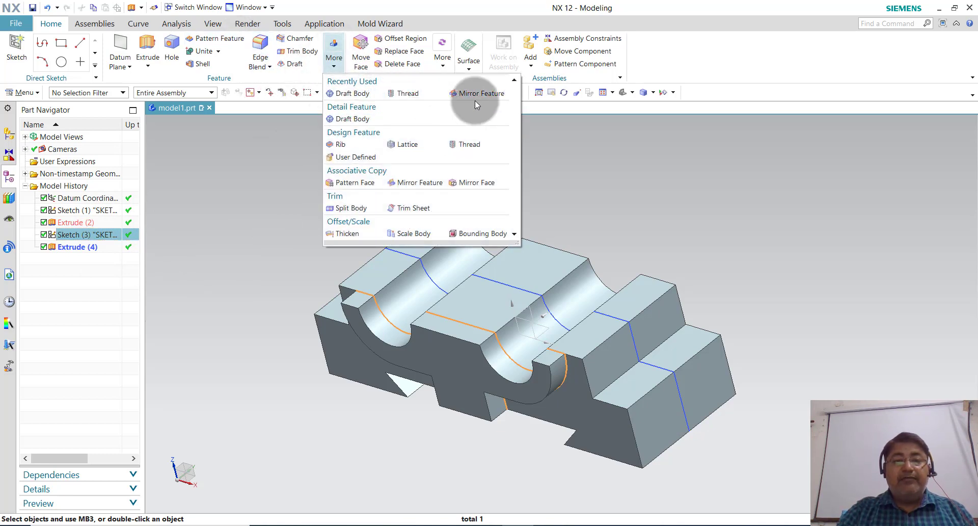
left_click(475, 101)
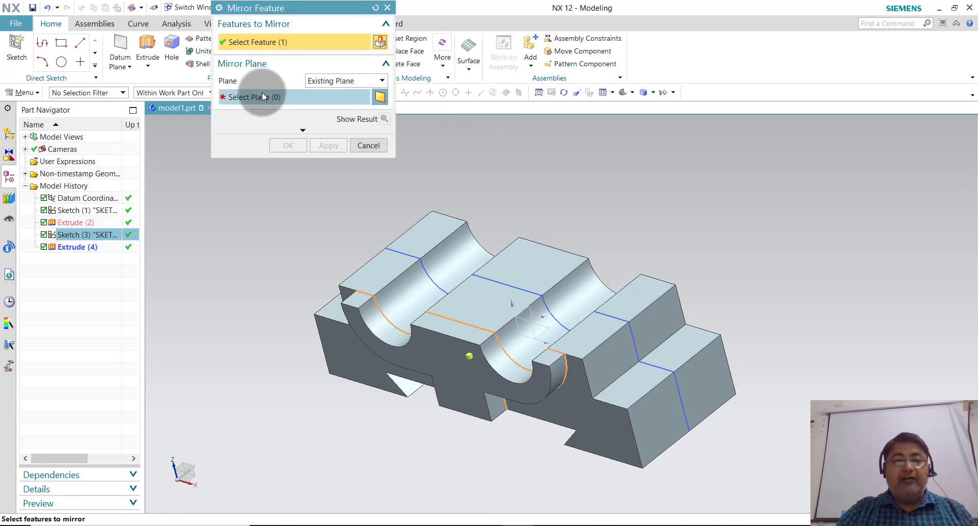
left_click(262, 96)
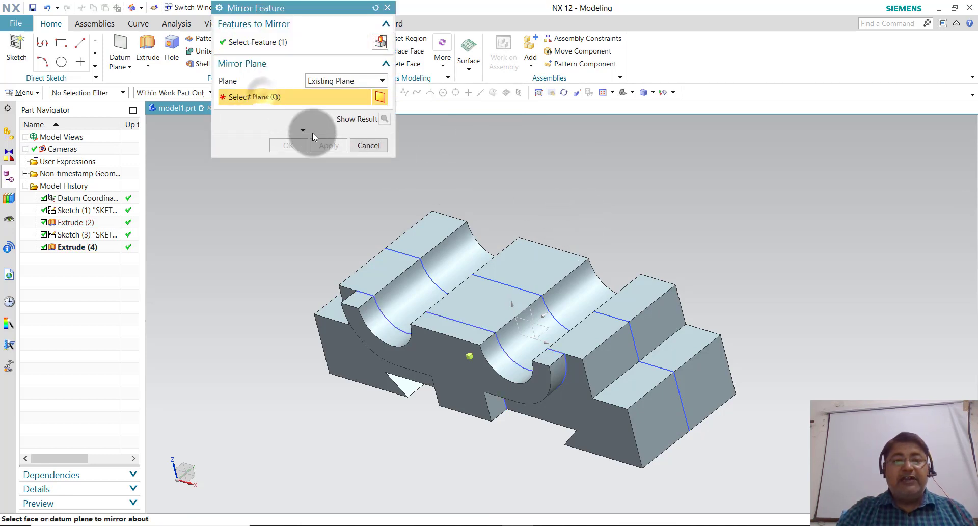
left_click(532, 320)
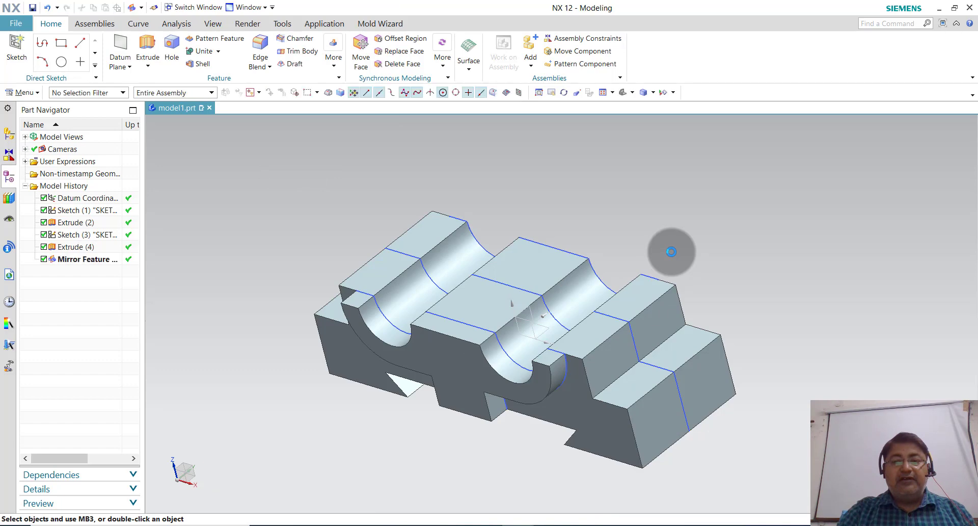
mouse_move(692, 254)
middle_mouse_down()
mouse_move(648, 273)
mouse_move(693, 251)
mouse_move(677, 257)
middle_mouse_up()
- Delete the earlier Mirror Feature from the model history
left_click(101, 259)
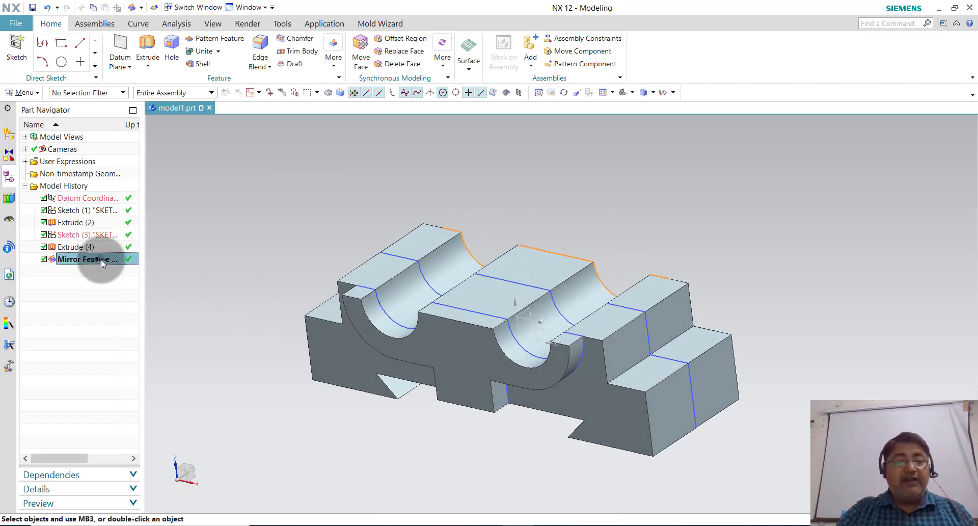
right_click(100, 259)
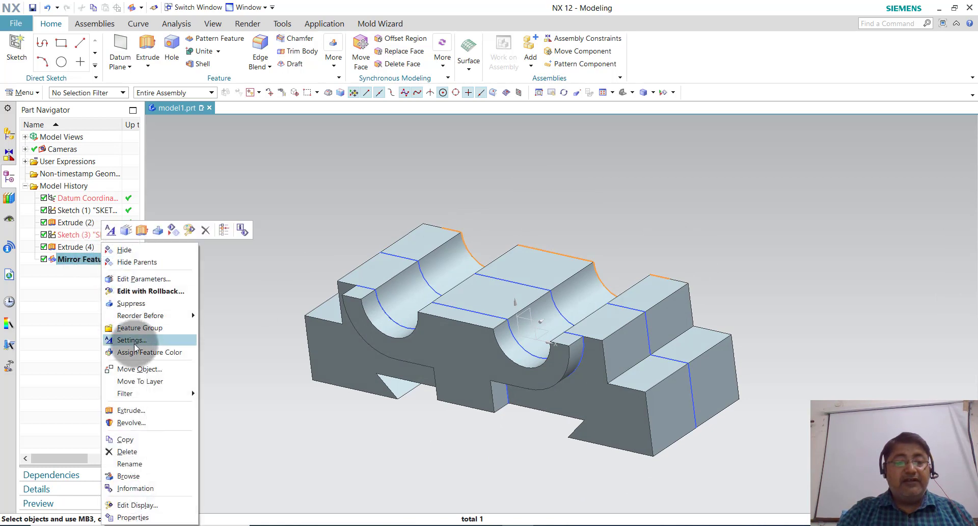
left_click(127, 452)
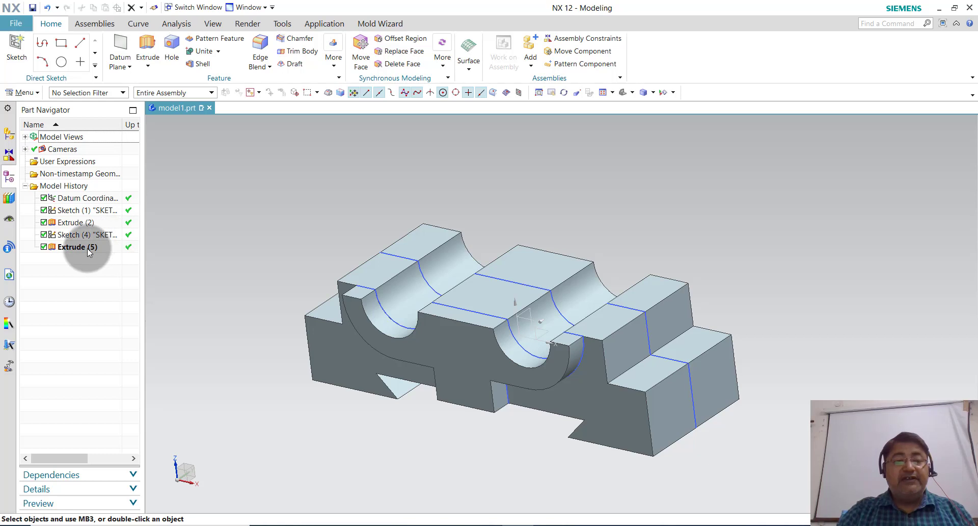
left_click(89, 252)
left_click(343, 186)
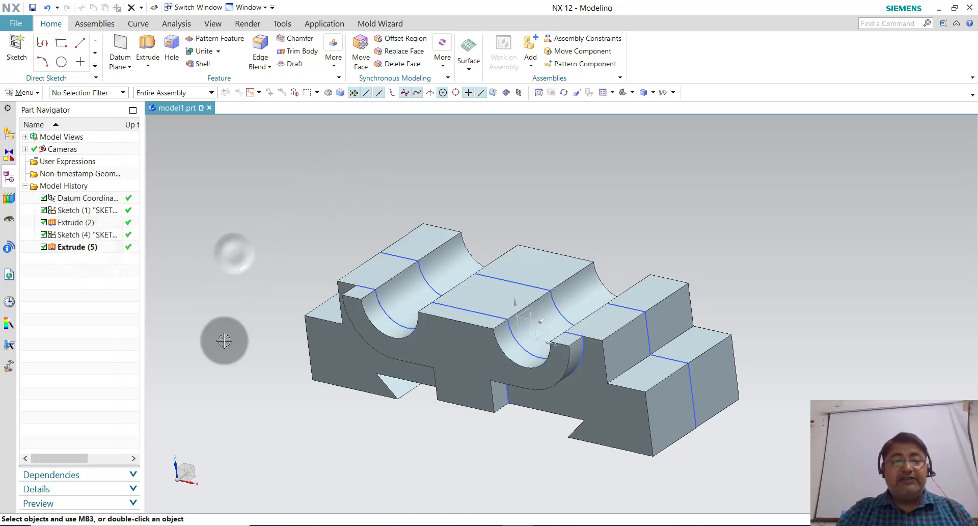
- Mirror Extrude (5) and Sketch (4) across the datum plane with Mirror Feature
left_click(54, 249)
left_click(110, 234, "ctrl")
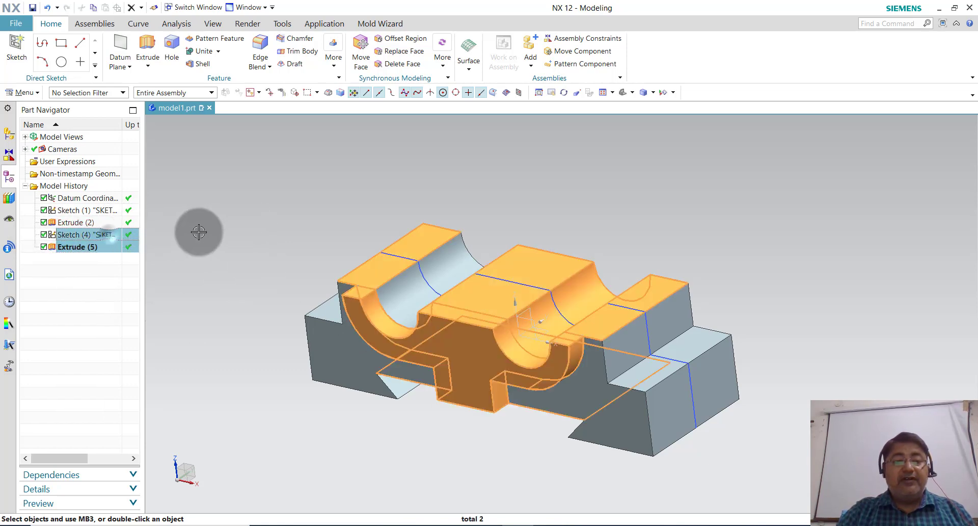
left_click(334, 54)
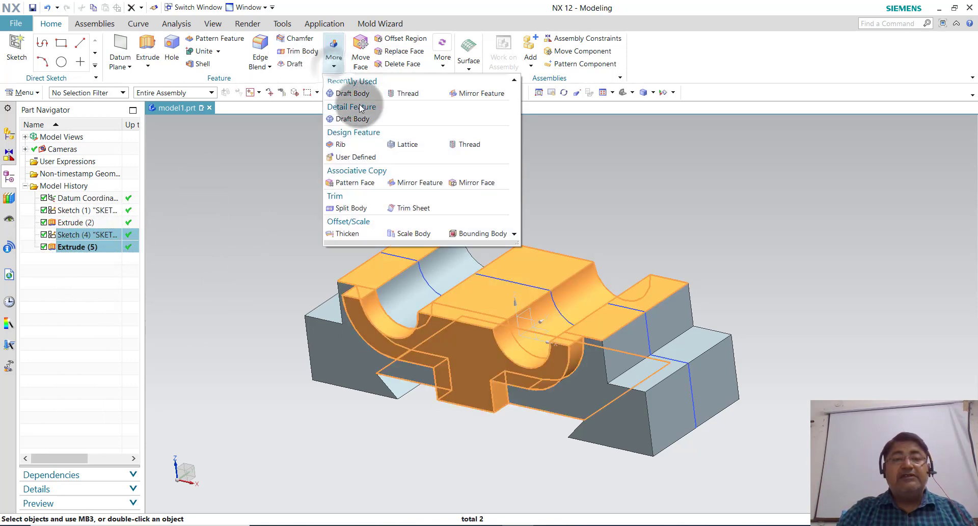
left_click(479, 94)
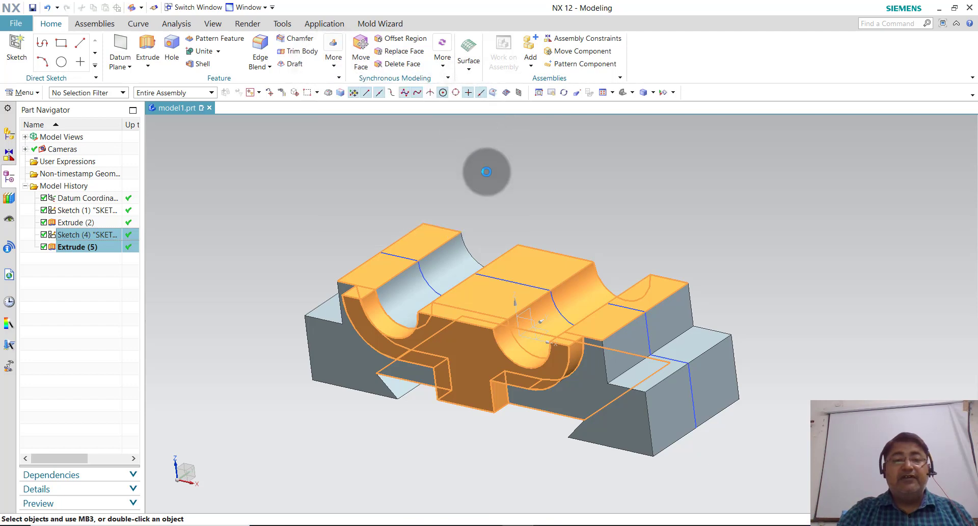
left_click(291, 96)
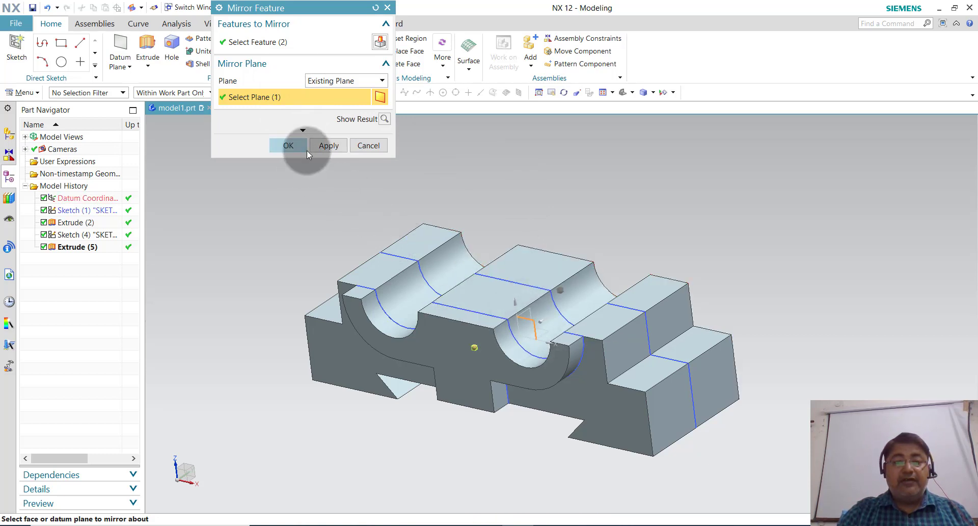
left_click(330, 145)
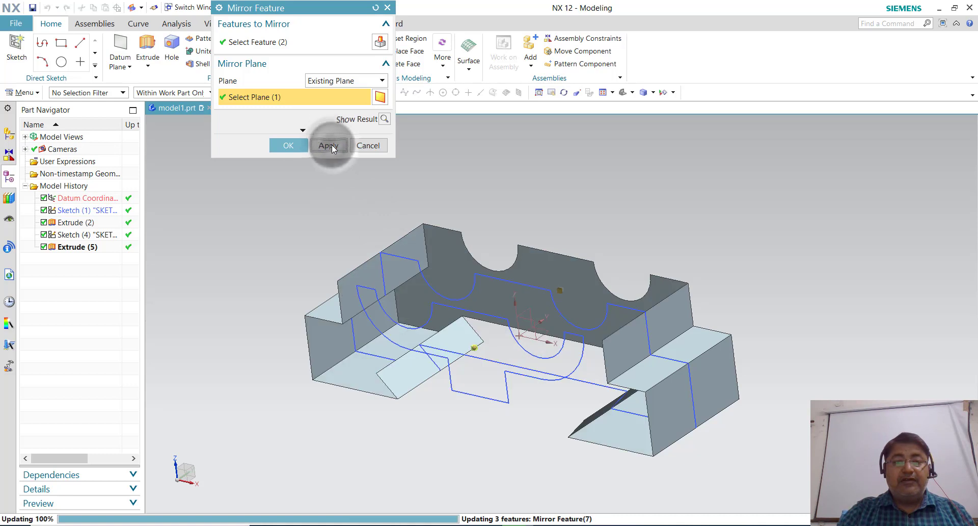
left_click(286, 145)
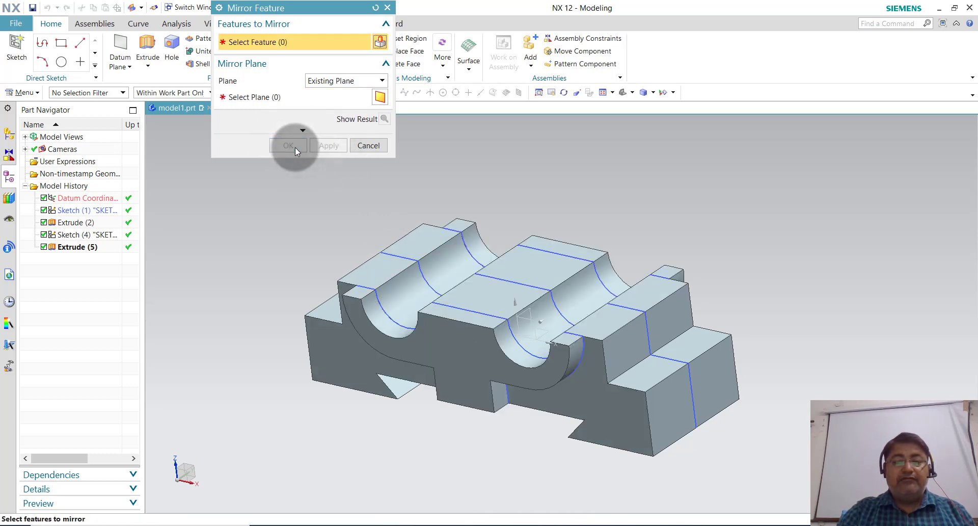
left_click(373, 152)
mouse_move(585, 209)
middle_mouse_down()
mouse_move(558, 224)
mouse_move(549, 216)
middle_mouse_up()
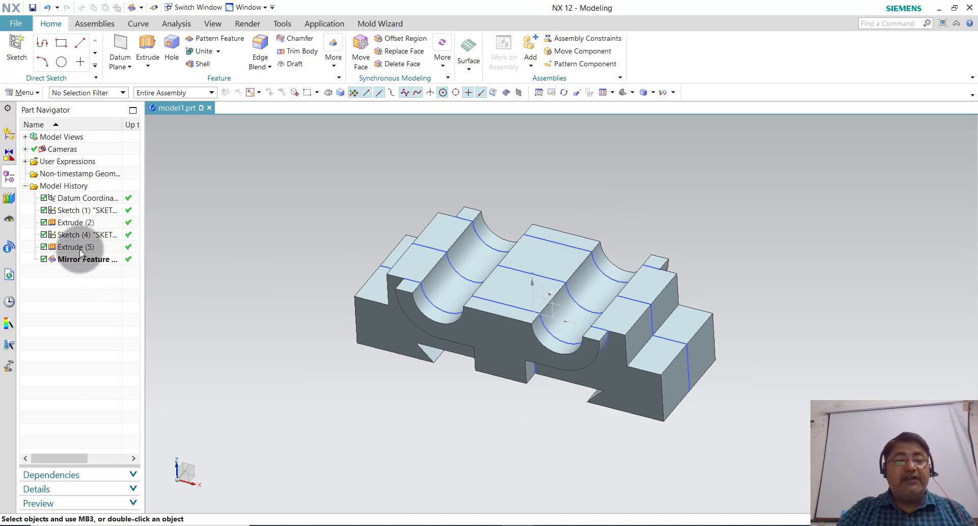
middle_click_drag(308, 356, 306, 336)
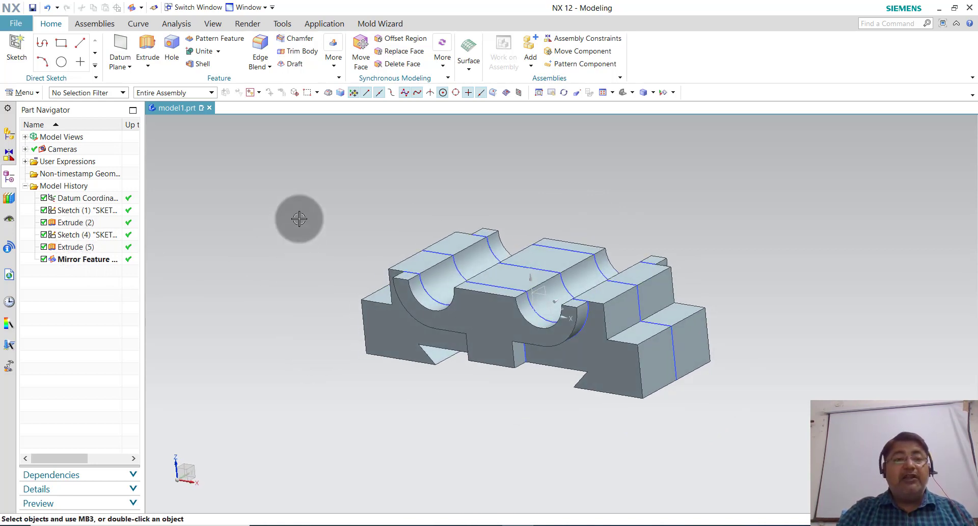
- Create a new sketch on the block's top face
left_click(28, 62)
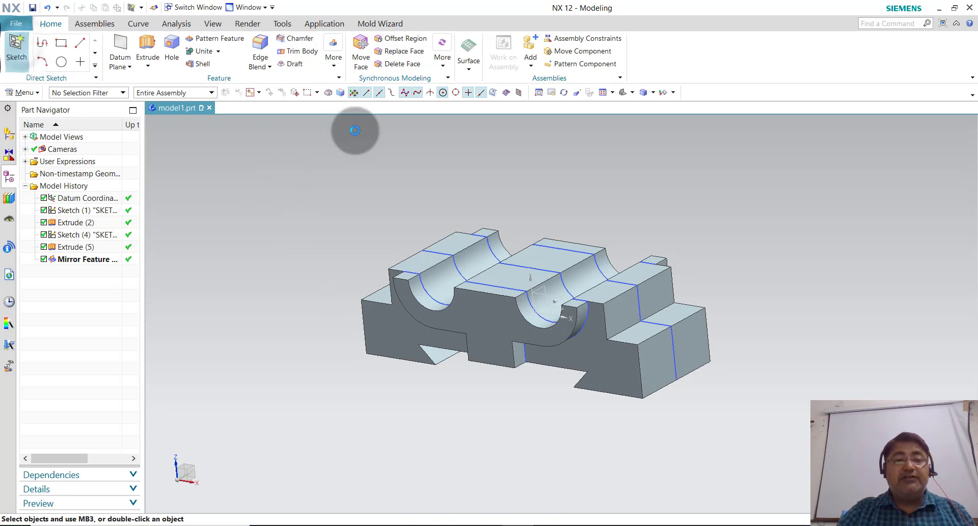
left_click(448, 235)
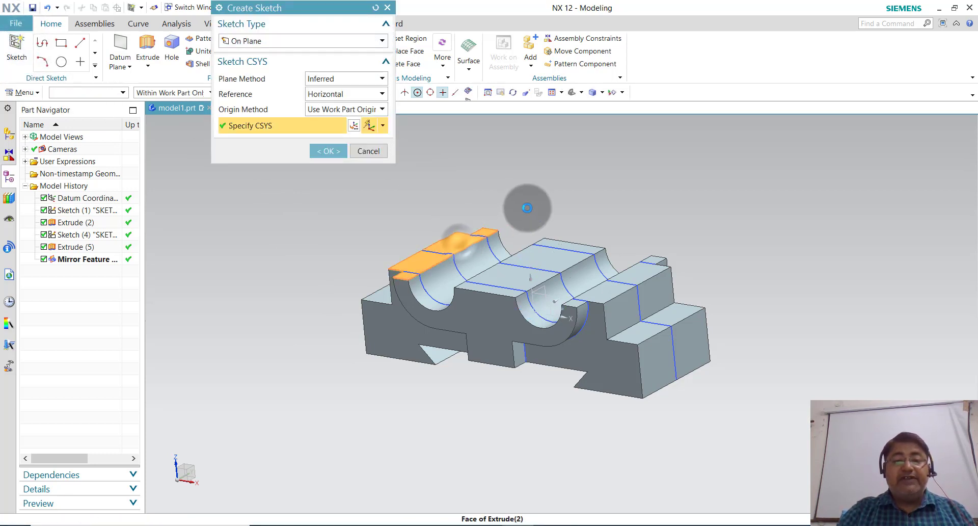
left_click(329, 151)
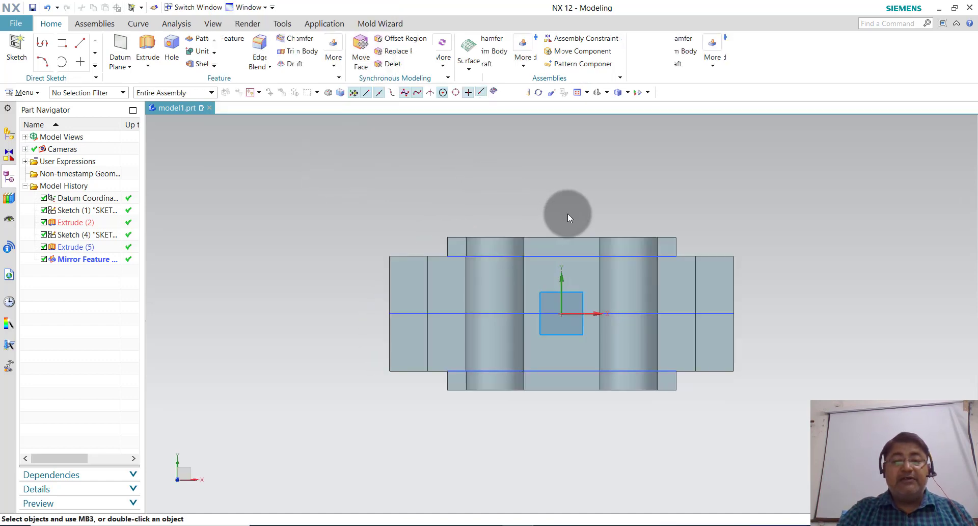
scroll(615, 448, "up", 1)
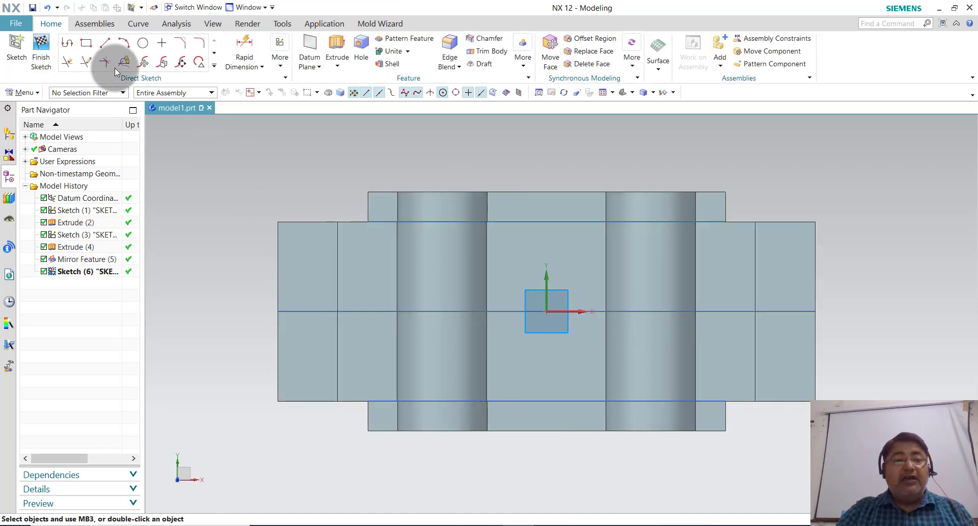
- Draw three Ø10 circles: one above the origin, one left, one right
left_click(141, 46)
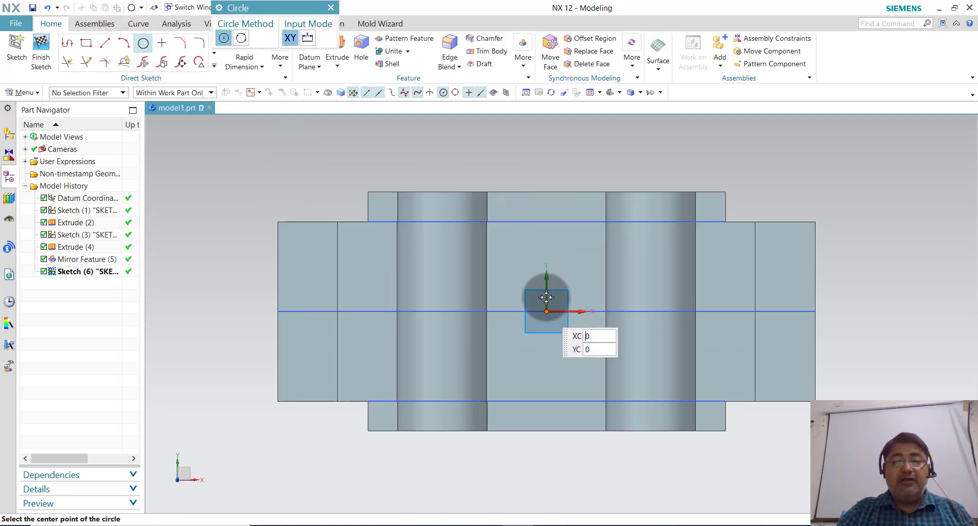
left_click(546, 239)
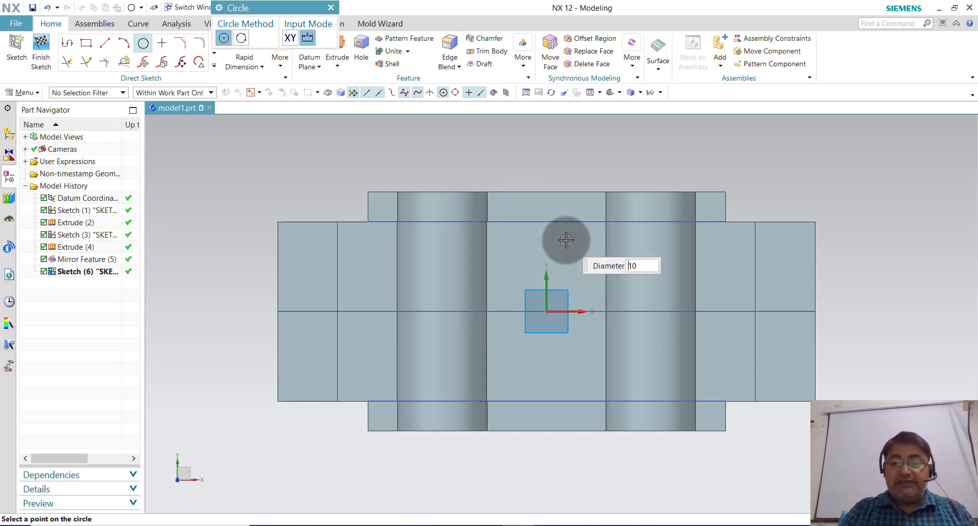
left_click(368, 240)
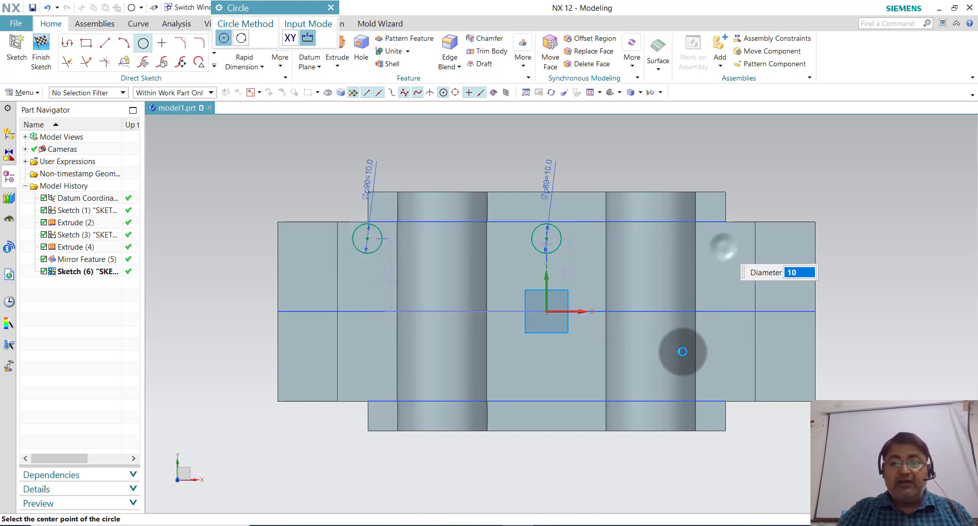
left_click(724, 239)
key("Escape")
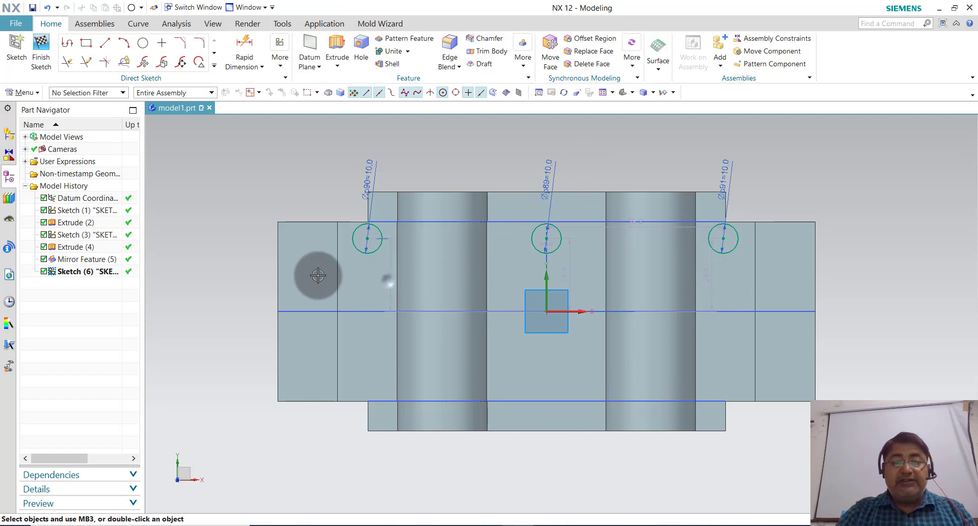
- Move the height dimensions outside the block and set the right one to 15 and outer to 30
left_click_drag(388, 282, 232, 263)
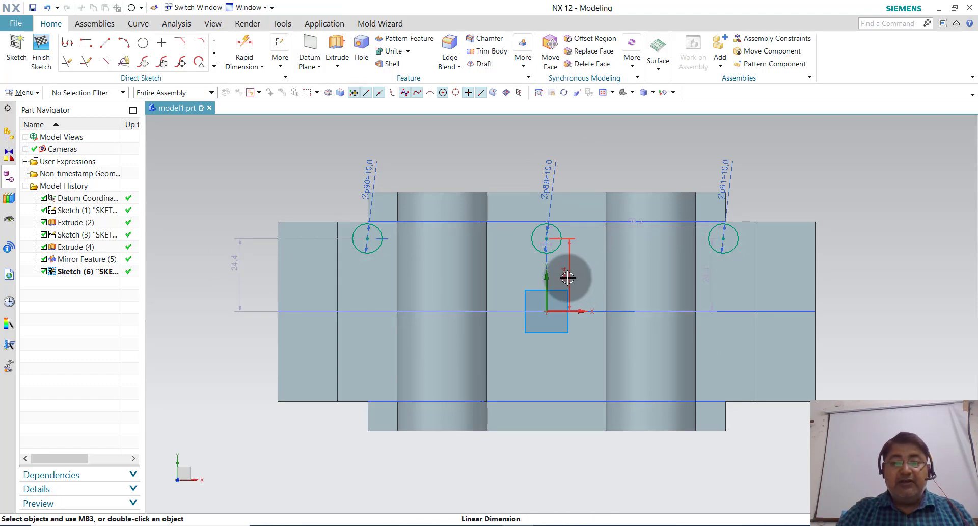
left_click_drag(708, 275, 869, 275)
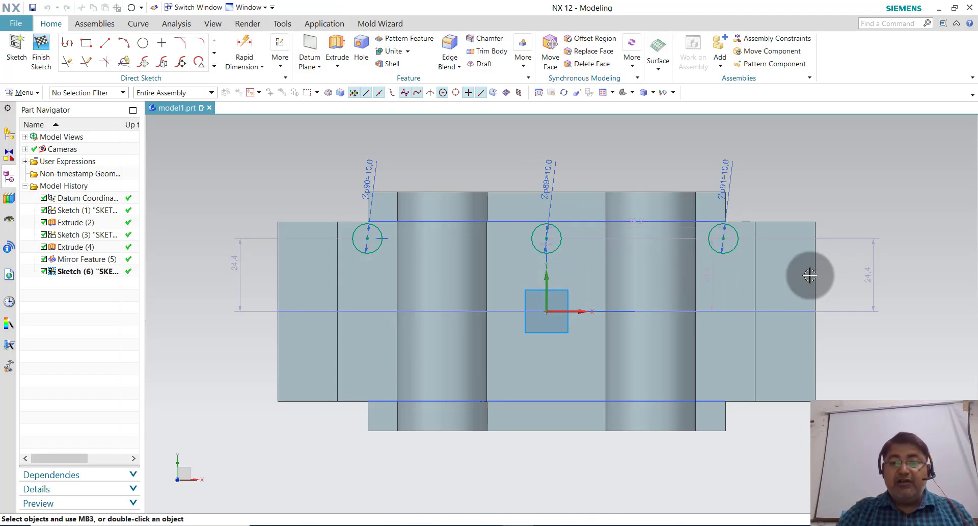
left_click_drag(701, 270, 841, 278)
left_click(863, 201)
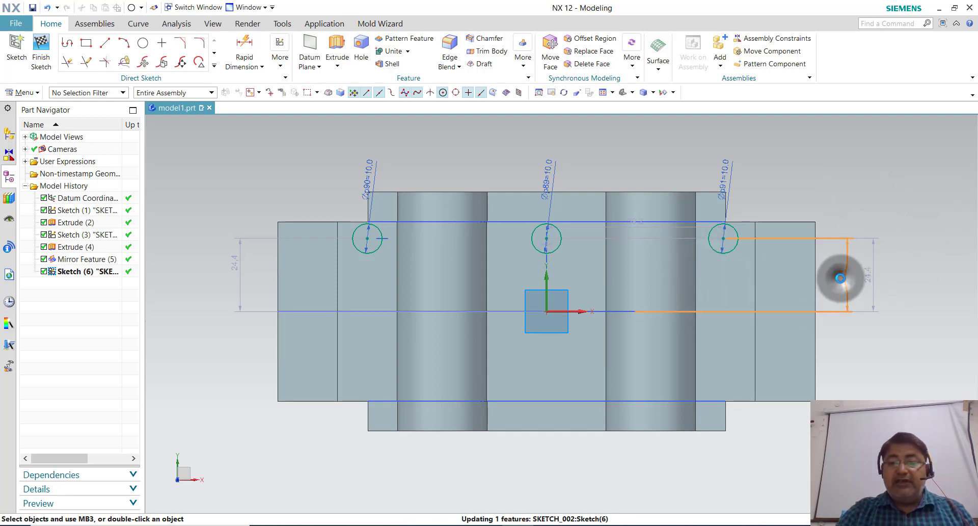
double_click(840, 277)
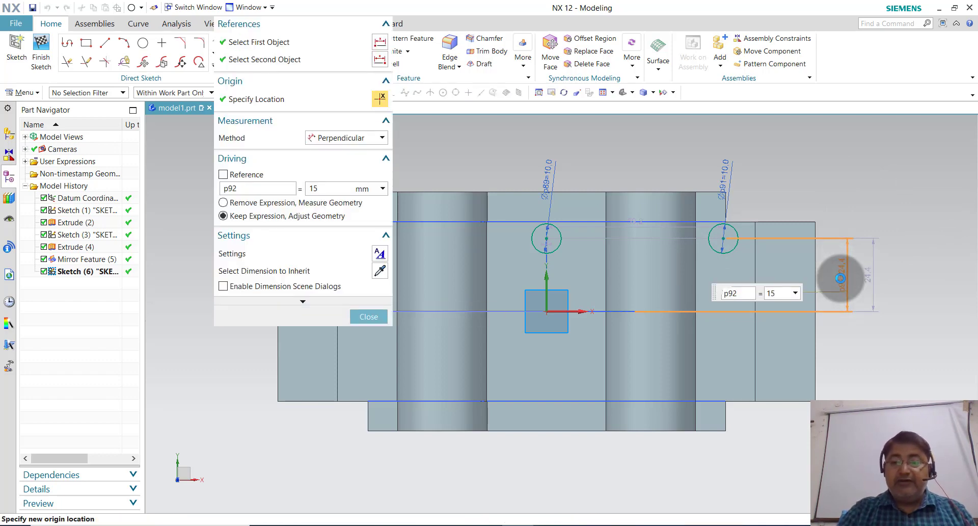
type("15")
key("Return")
middle_click(873, 277)
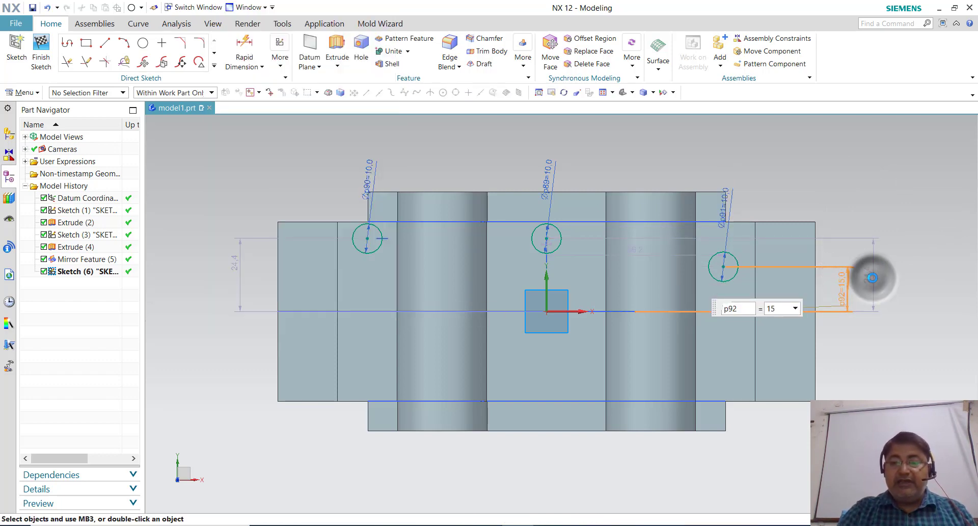
double_click(873, 278)
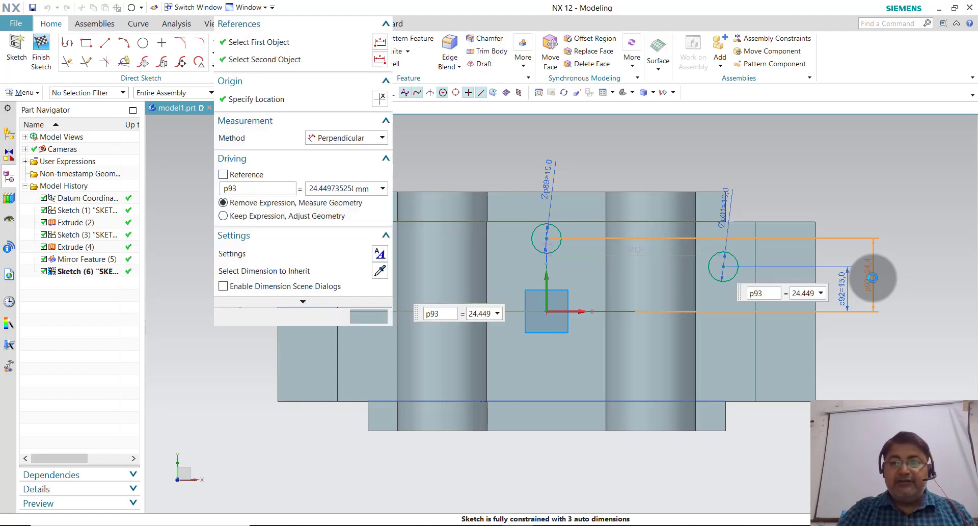
type("30")
key("Return")
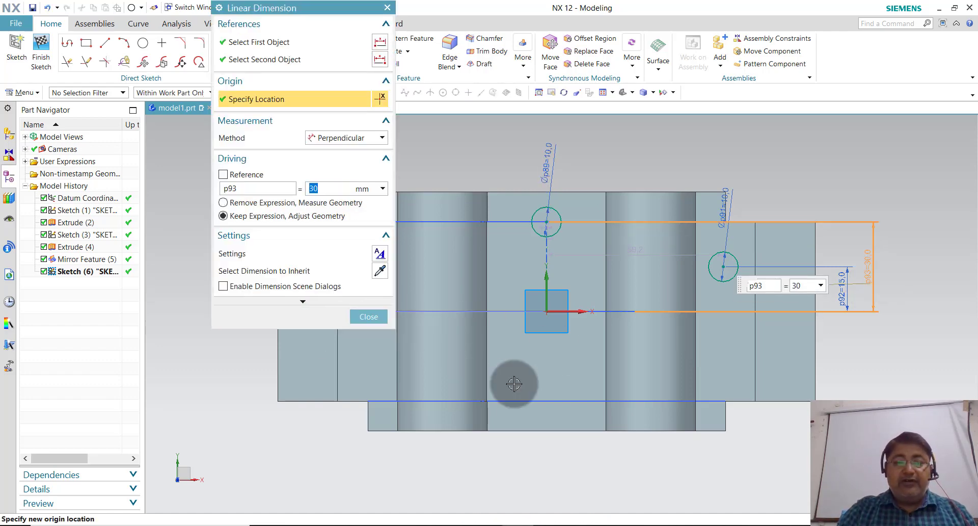
- Set the left circle's vertical dimension to 15 mm
middle_click_drag(433, 318, 493, 351, "shift")
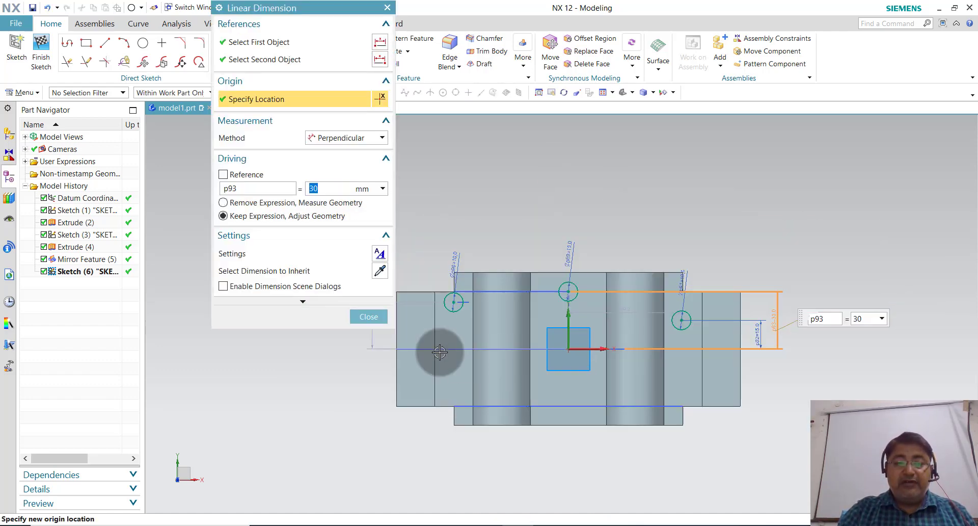
scroll(448, 356, "down", 2)
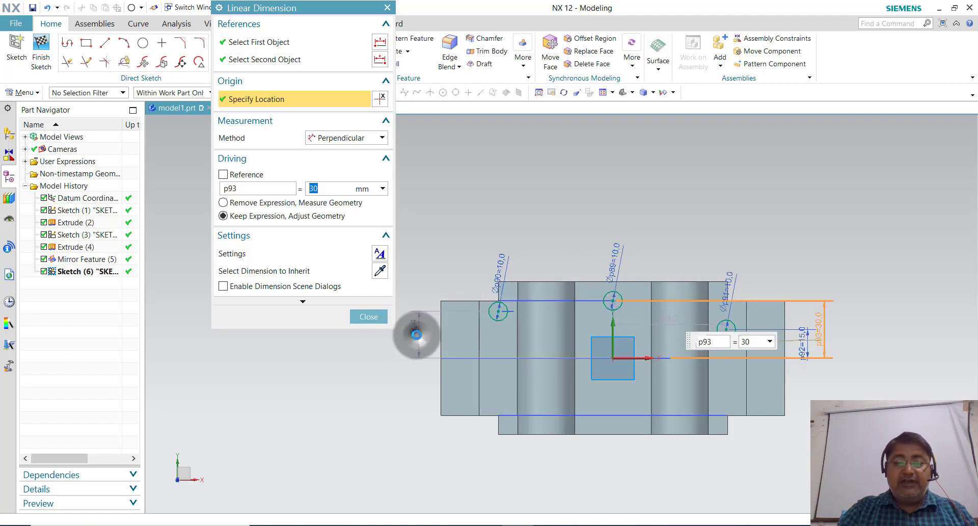
middle_click(416, 335)
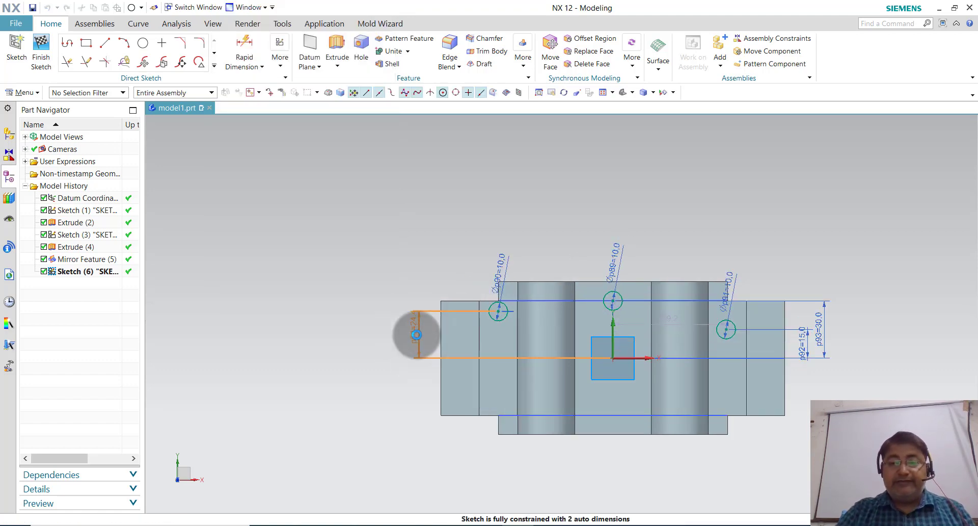
left_click(416, 334)
type("15")
key("Return")
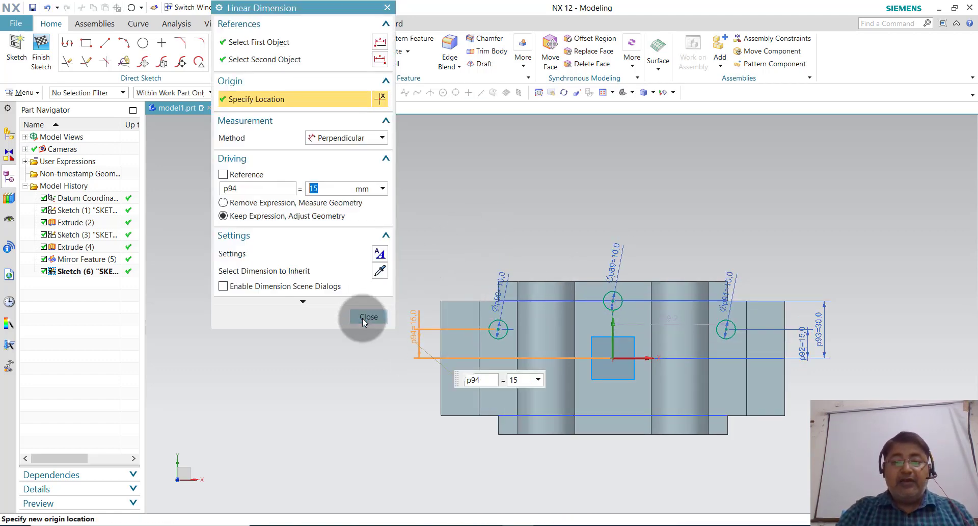
left_click(364, 317)
scroll(663, 271, "up", 2)
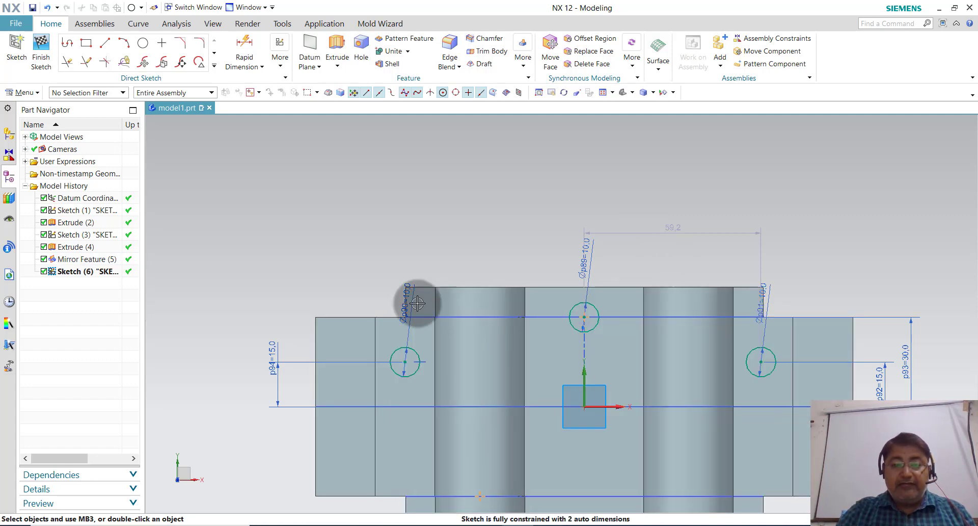
- Add a 60 mm horizontal dimension between the top and left circle centres
left_click_drag(405, 298, 367, 264)
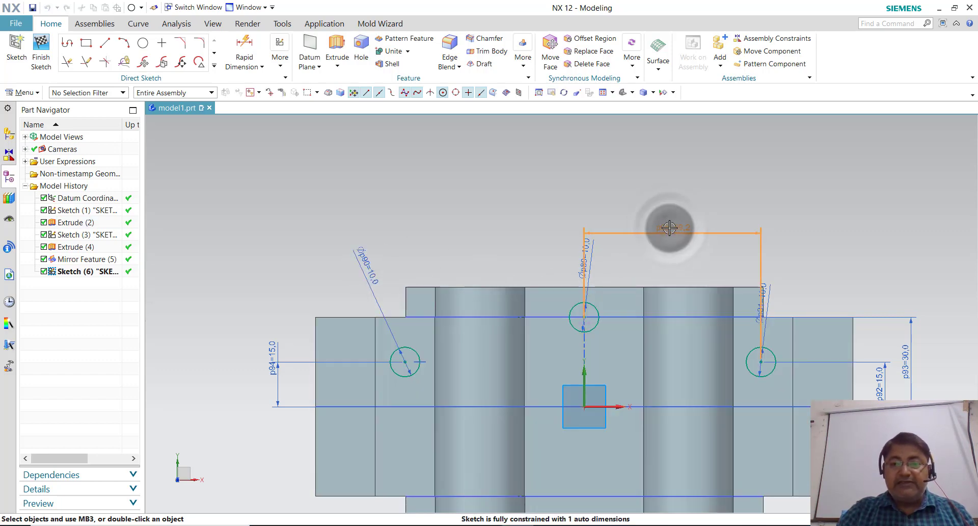
double_click(670, 228)
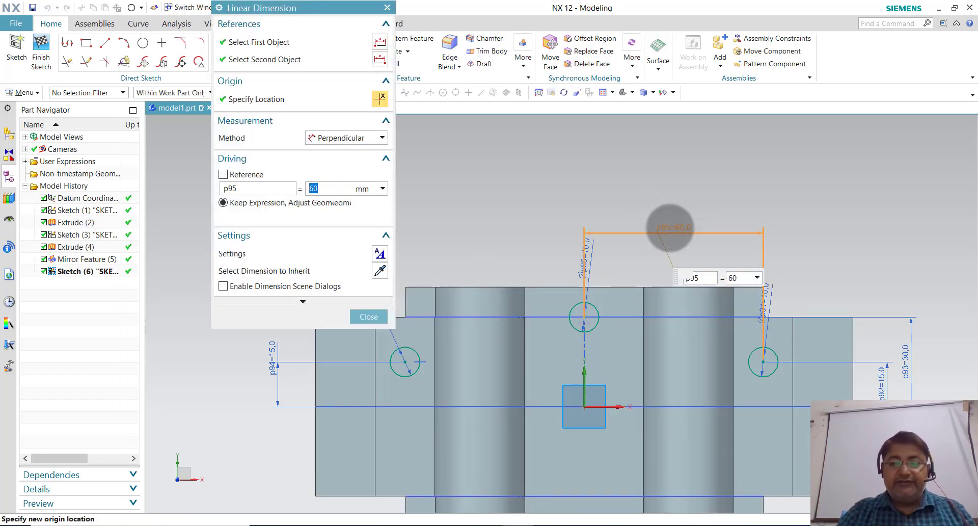
left_click(378, 319)
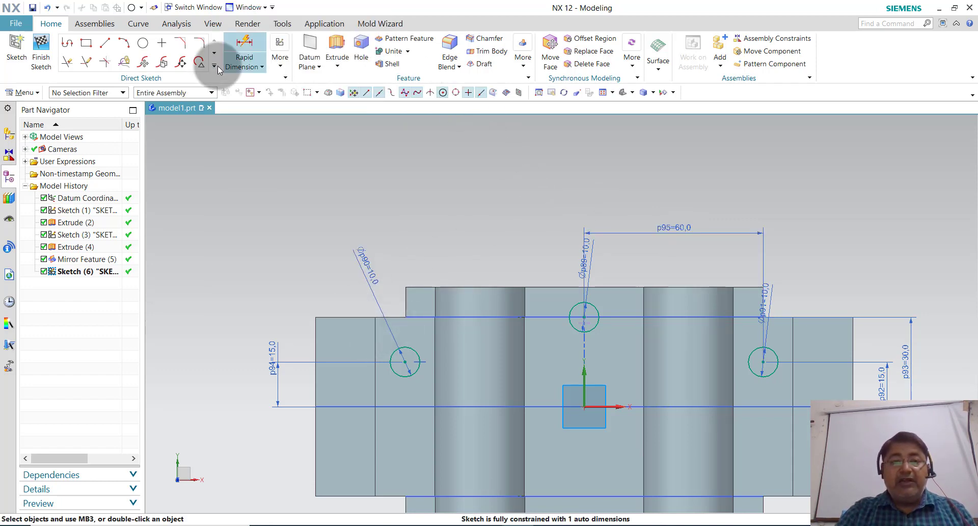
left_click(244, 45)
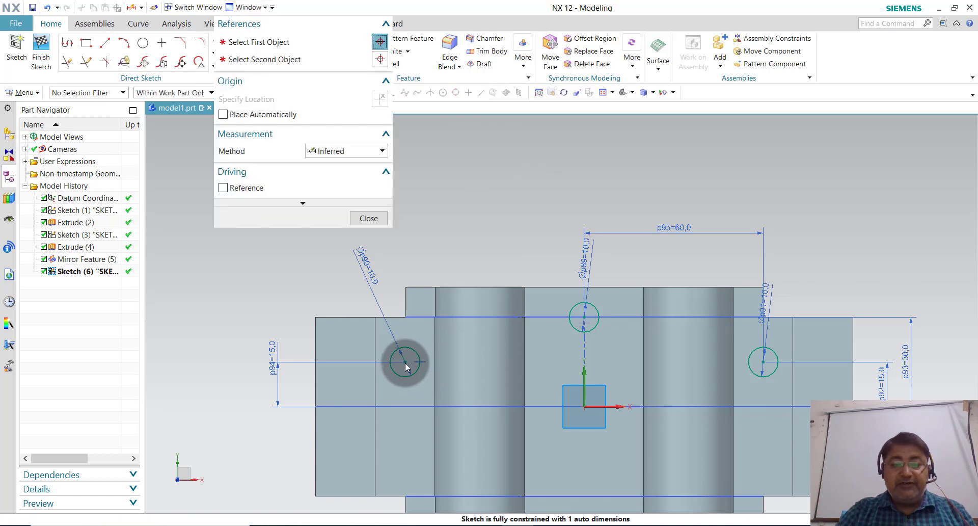
left_click(584, 314)
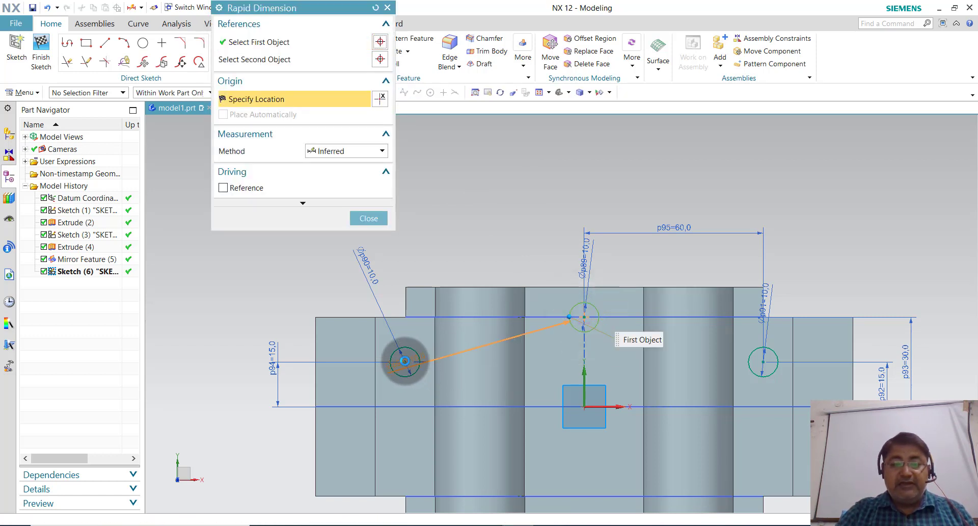
left_click(405, 361)
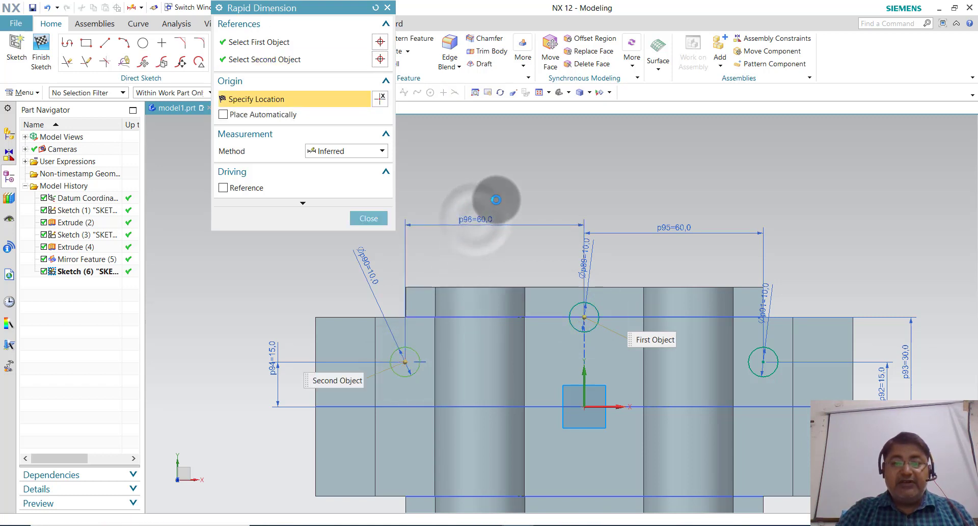
left_click(496, 199)
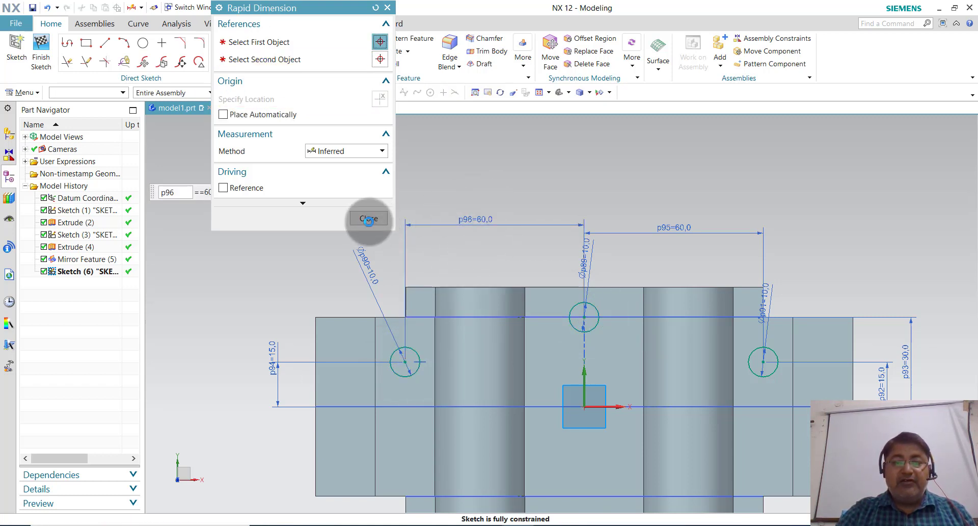
left_click(368, 218)
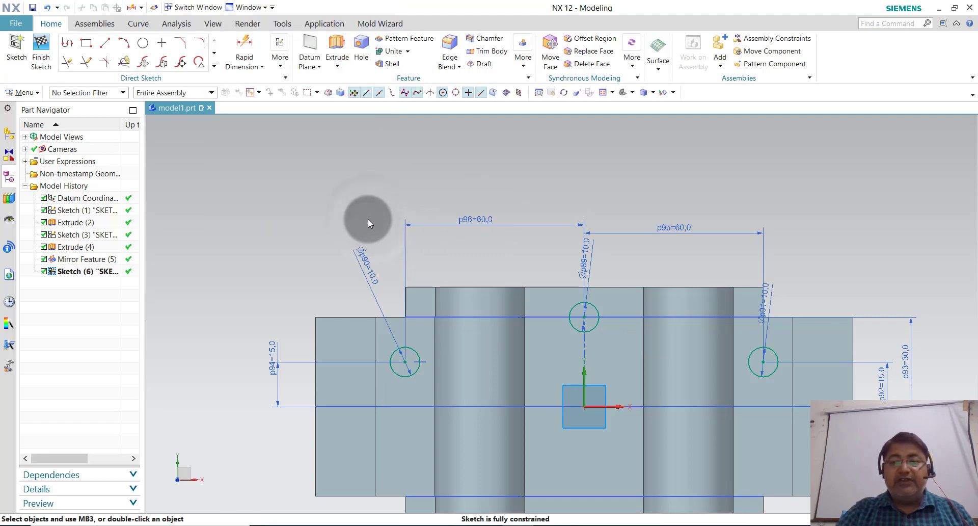
scroll(368, 219, "down", 2)
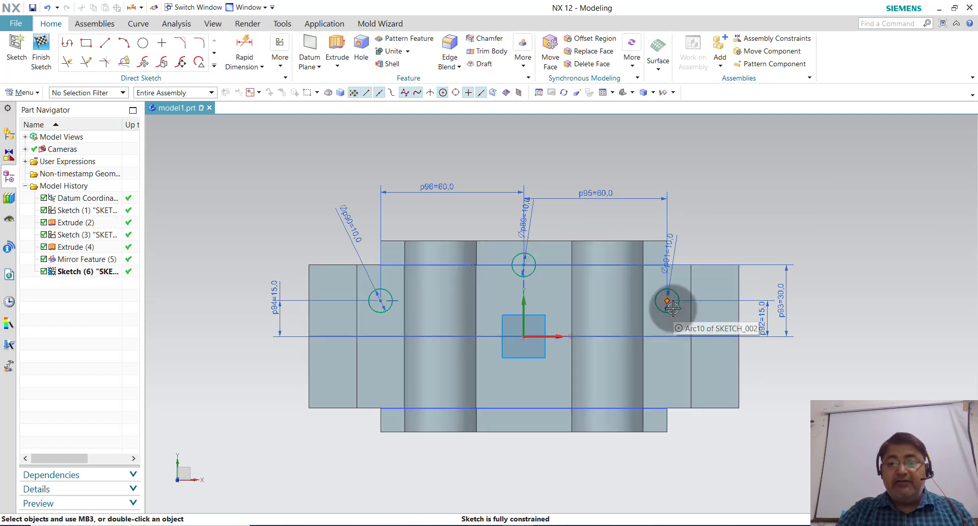
- Box-select the three upper circles and upper outline lines
left_click(626, 338)
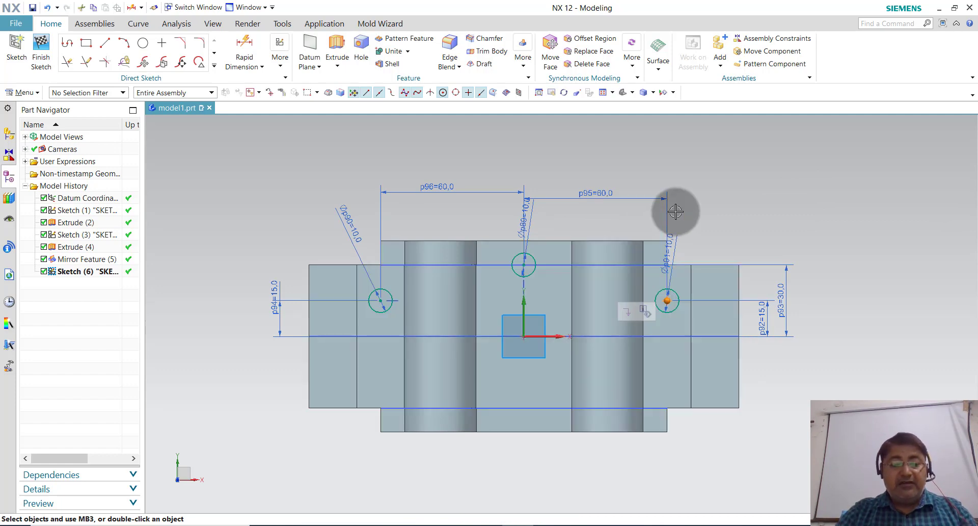
left_click_drag(720, 188, 357, 320)
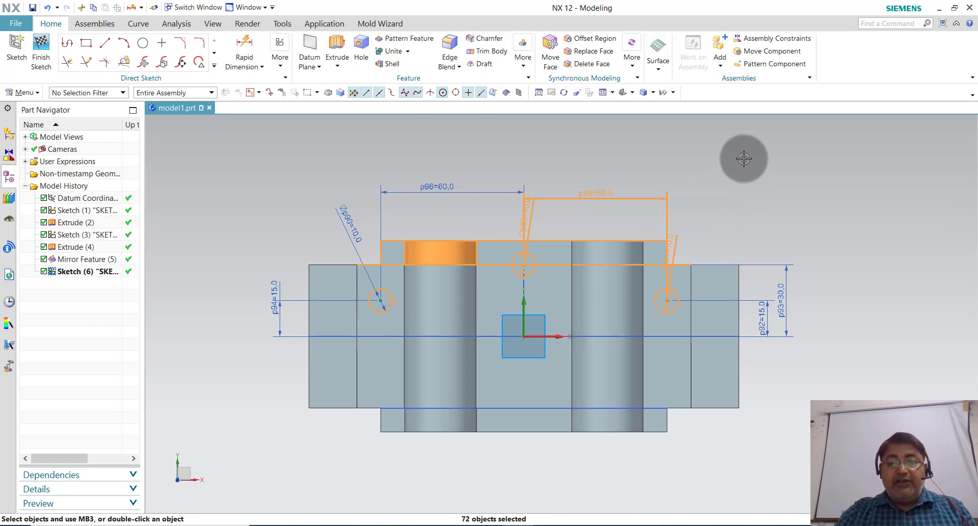
left_click(774, 184)
mouse_move(723, 165)
left_mouse_down()
mouse_move(315, 323)
mouse_move(363, 291)
left_mouse_up()
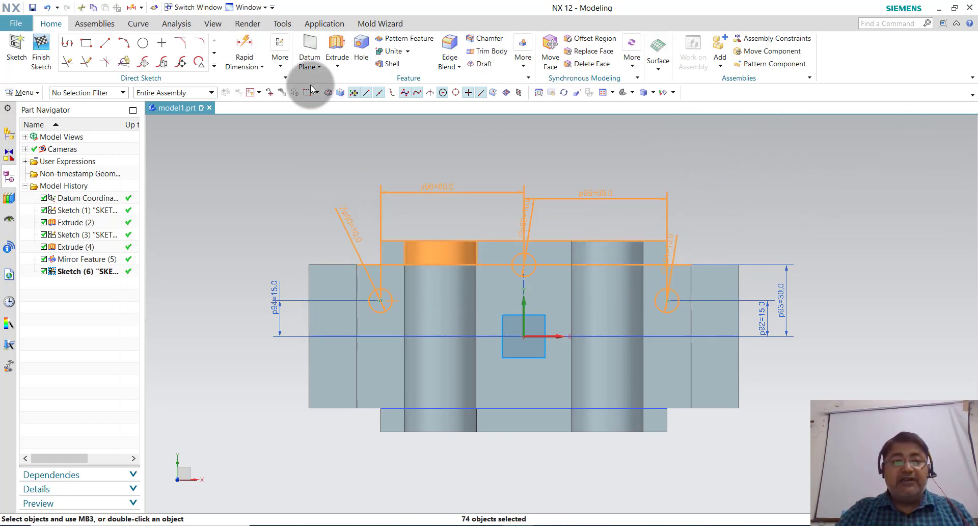
- Mirror the selected upper geometry about the sketch horizontal axis with Mirror Curve
left_click(214, 66)
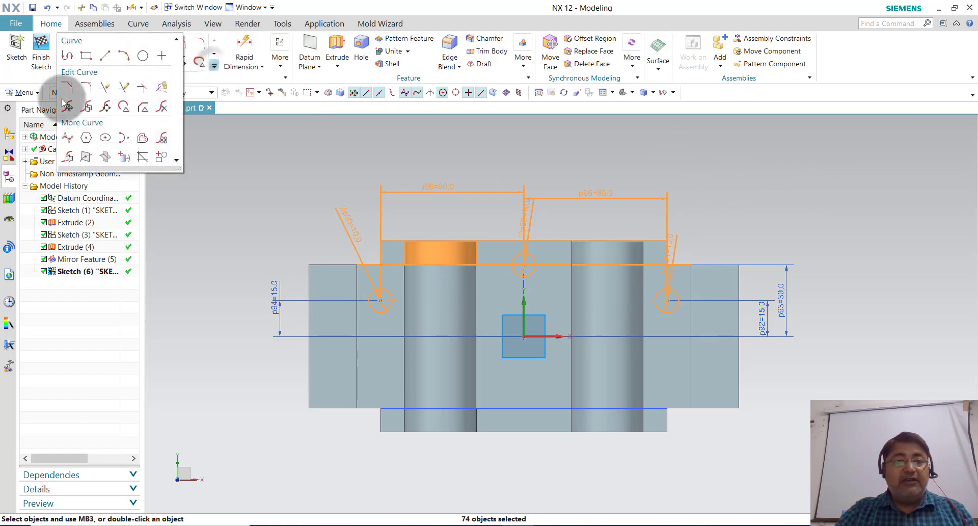
left_click(70, 158)
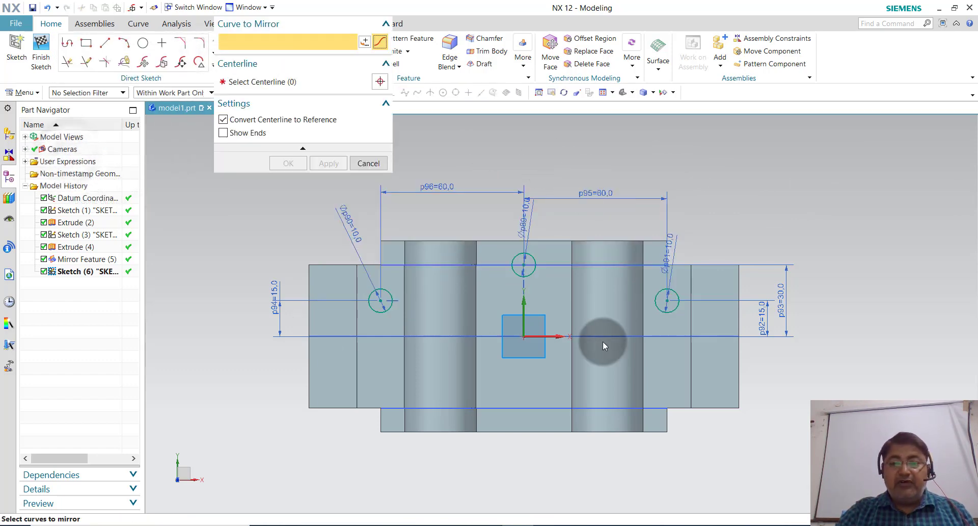
left_click(426, 265)
left_click(262, 82)
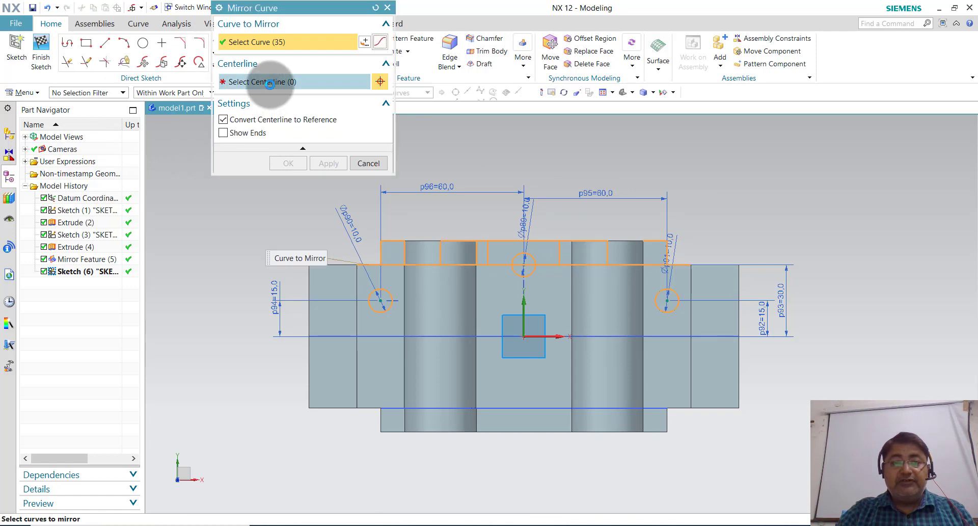
left_click(553, 334)
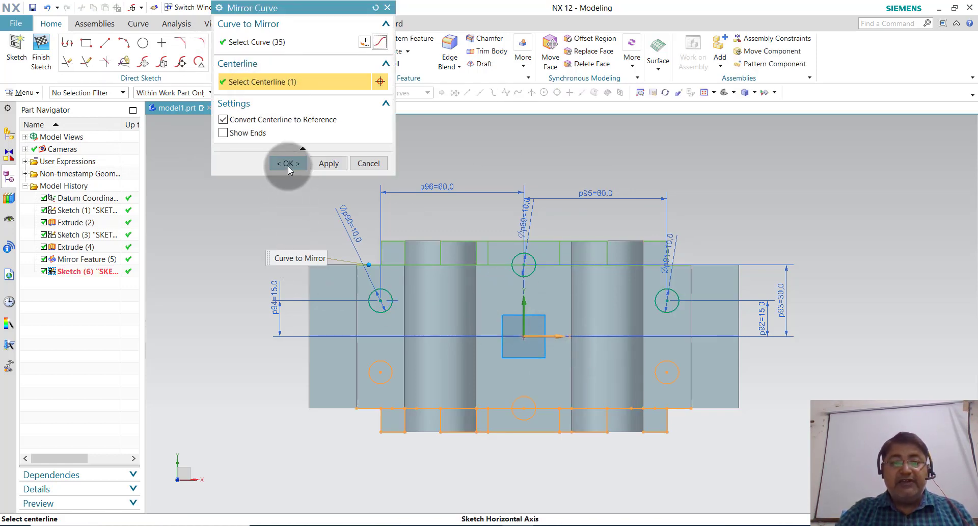
left_click(288, 168)
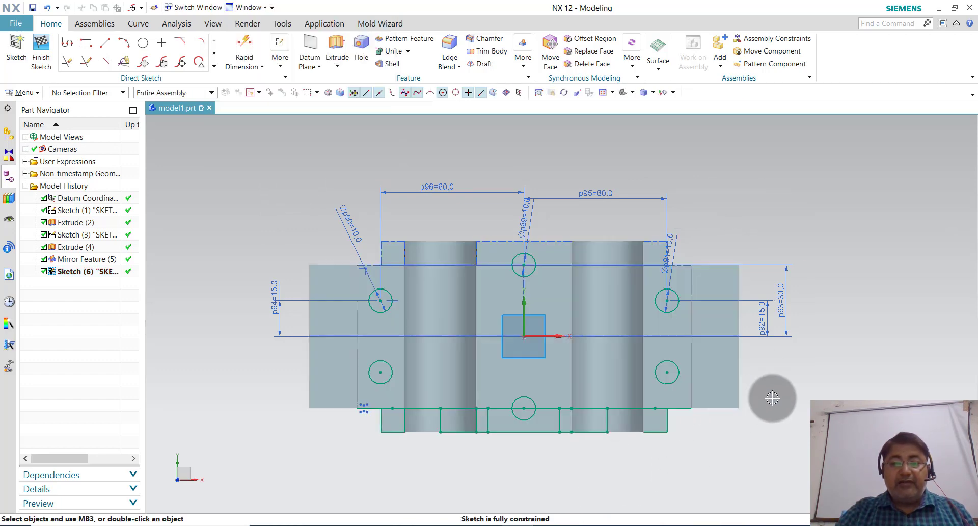
- Delete the mirrored lower curves and dismiss the update warning
left_click_drag(773, 398, 355, 499)
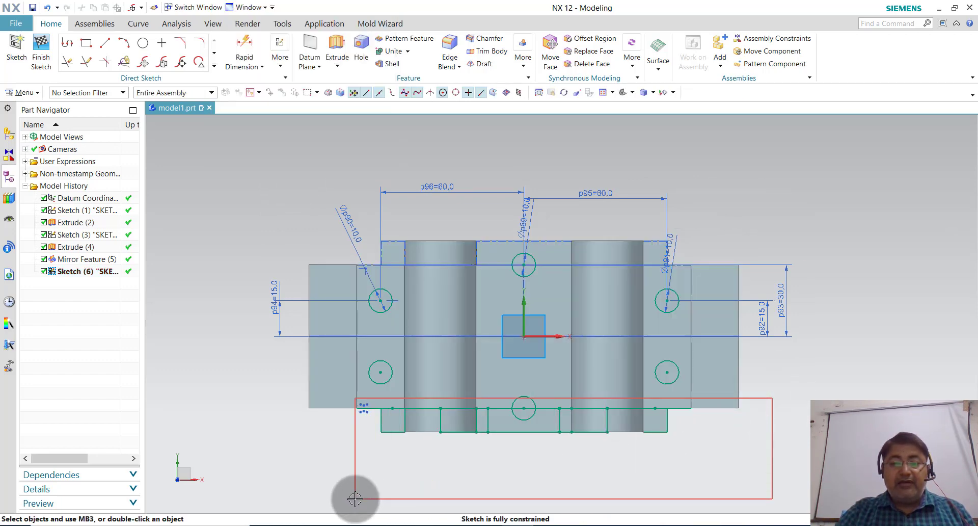
left_click_drag(355, 499, 552, 488)
key("Delete")
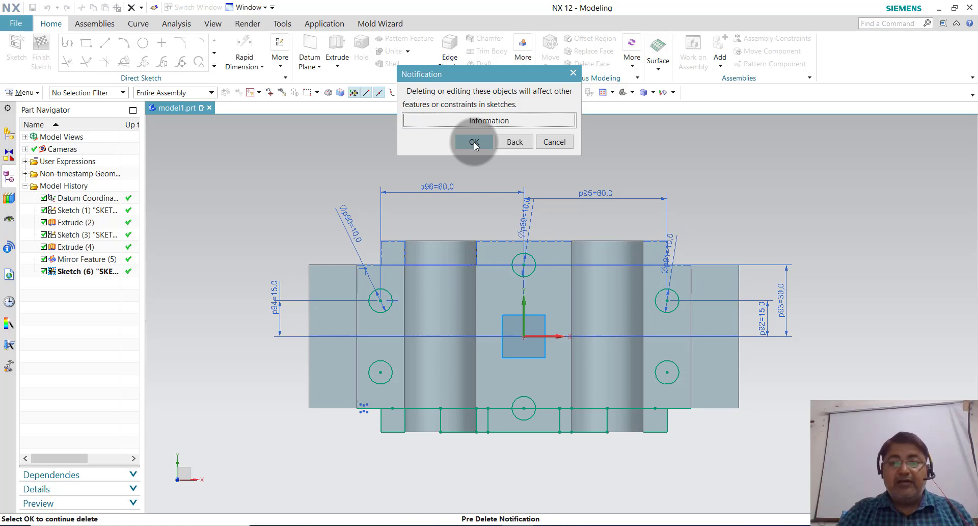
left_click(474, 142)
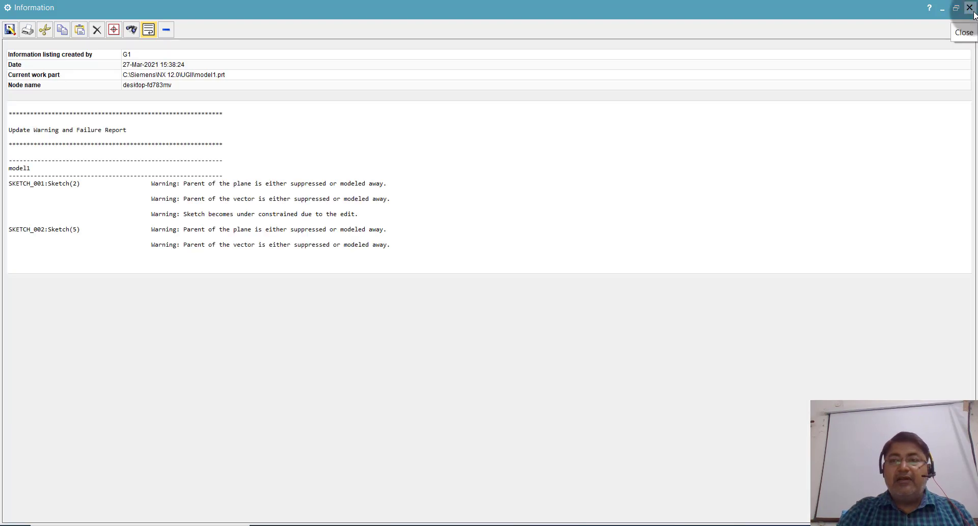
left_click(969, 8)
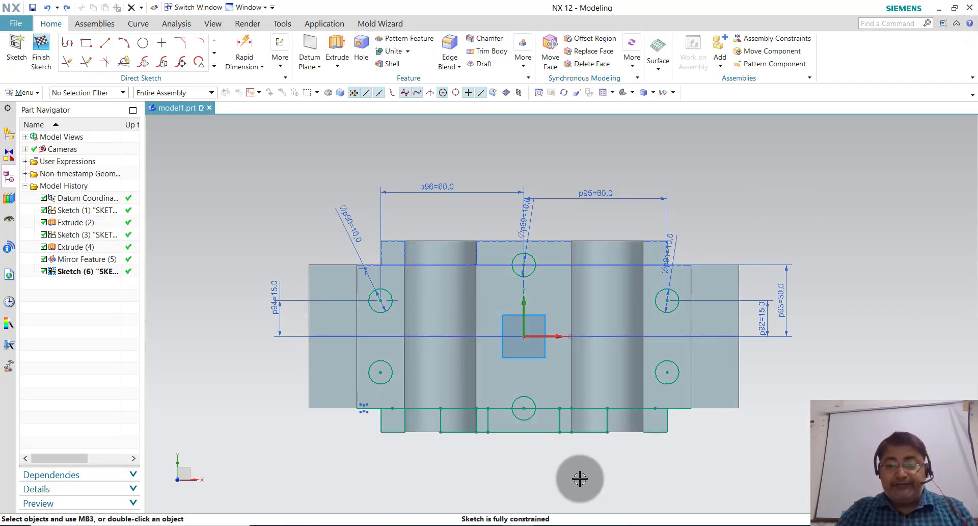
- Undo the mirror so only the three upper circles remain
left_click(561, 420)
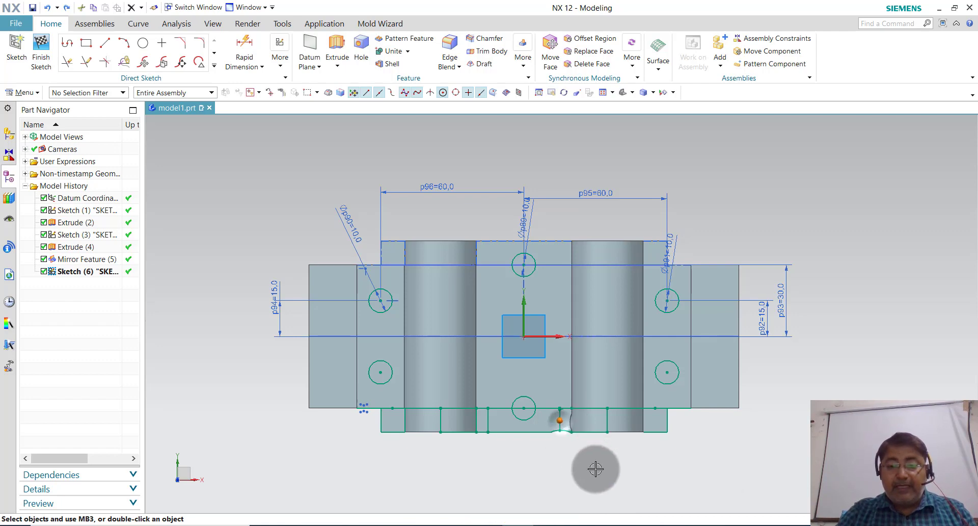
left_click(627, 487)
key("ctrl+z")
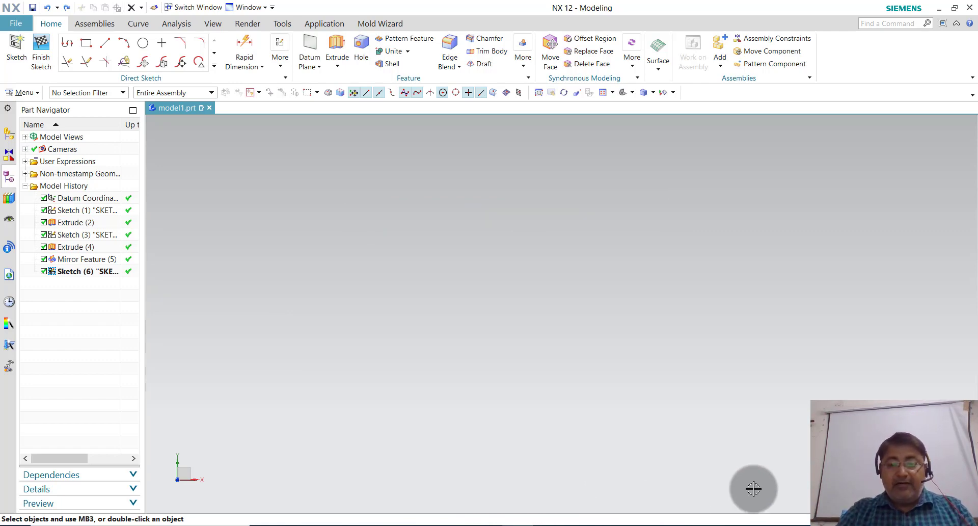
left_click(753, 488)
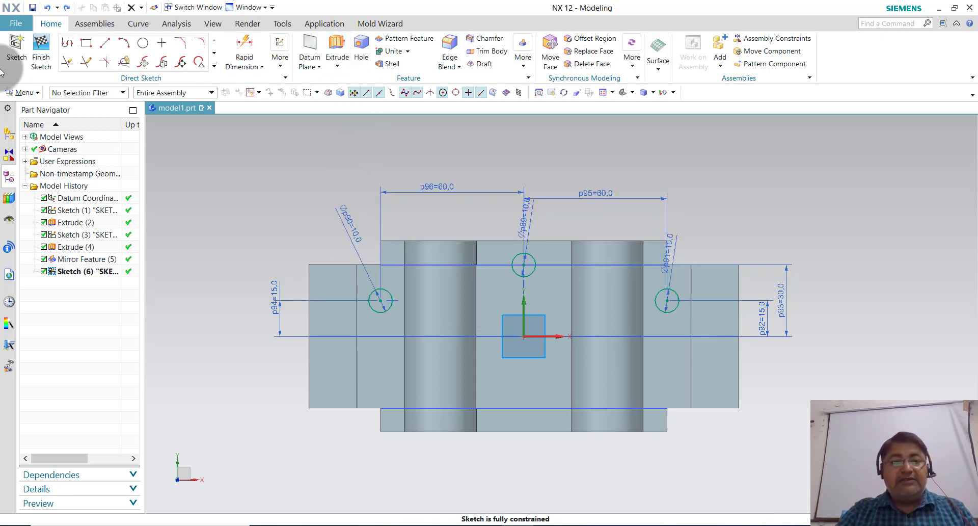
- Mirror only the left, top and right Ø10 circles about the sketch horizontal axis
left_click(214, 66)
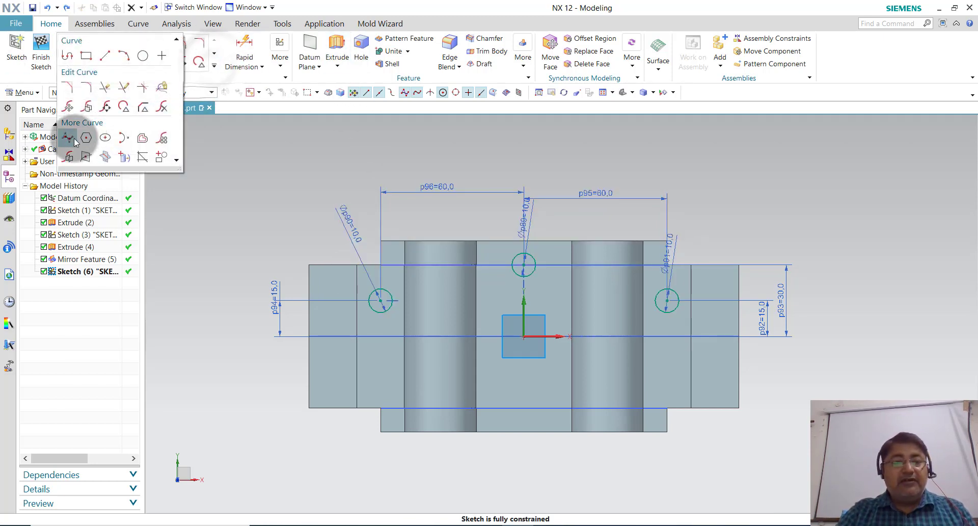
left_click(70, 158)
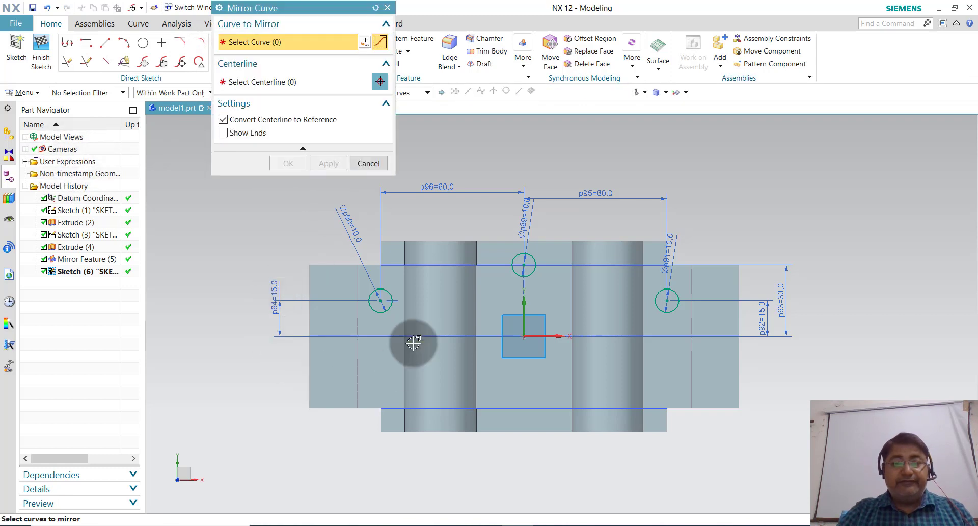
left_click(381, 312)
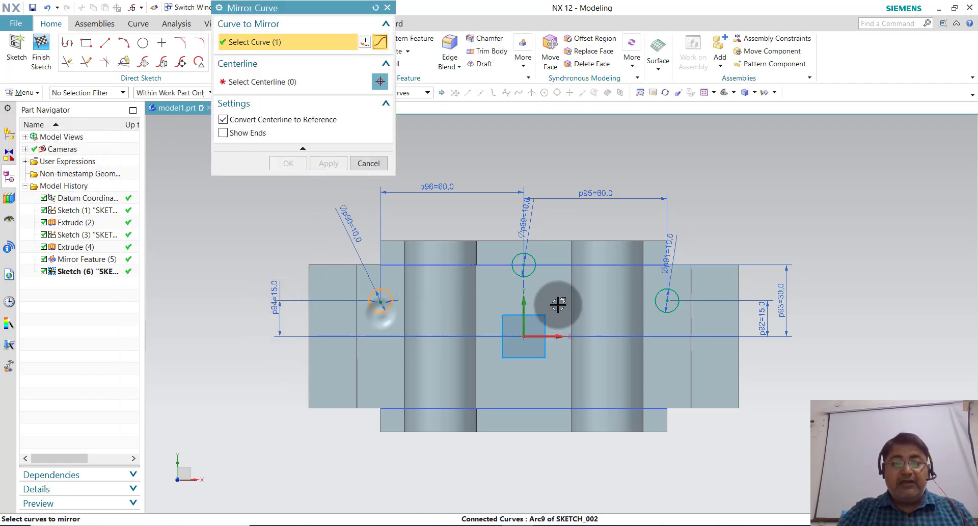
left_click(533, 275)
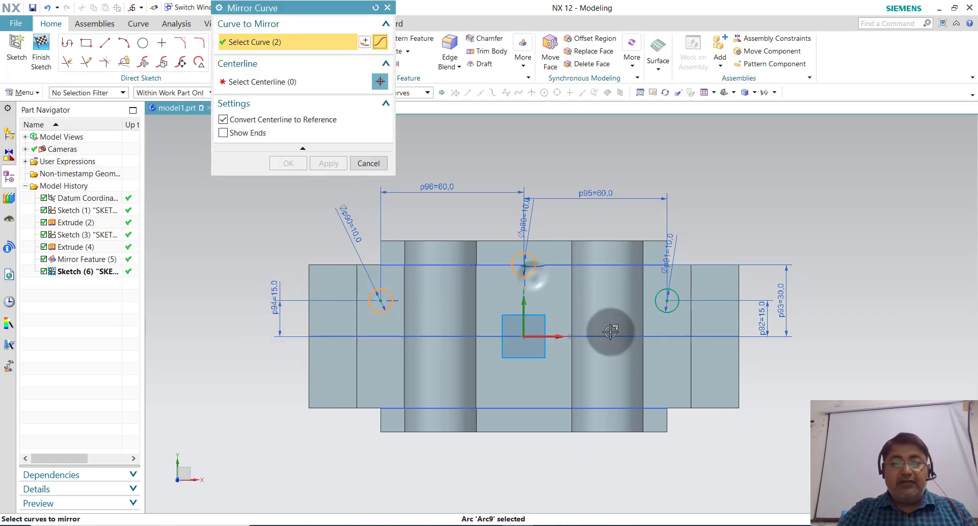
left_click(656, 306)
left_click(275, 82)
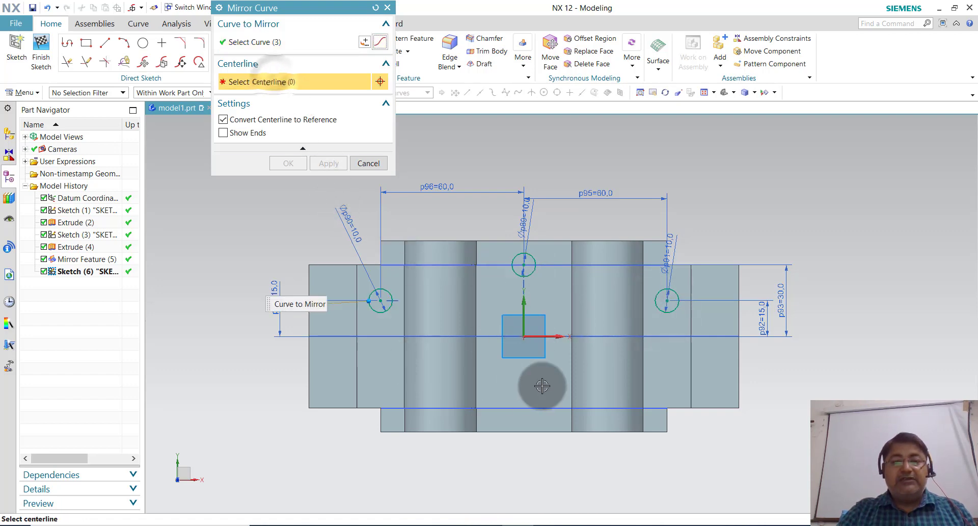
left_click(556, 337)
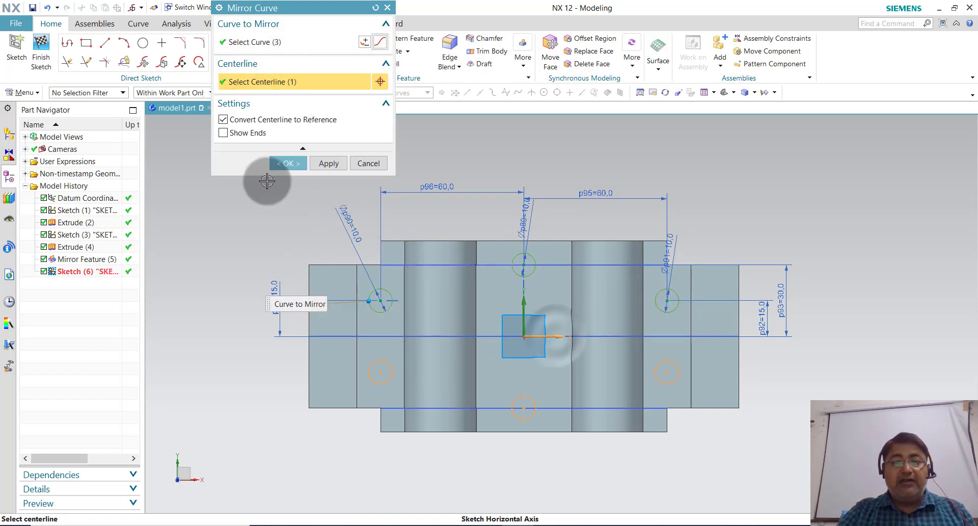
left_click(287, 163)
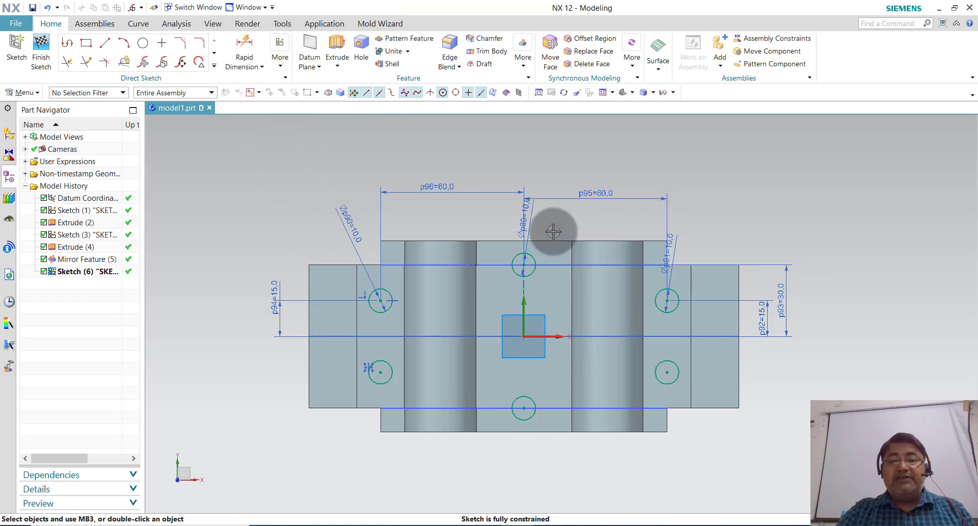
- Orbit to an isometric view and start Extrude on the six hole circles
mouse_move(775, 417)
middle_mouse_down()
mouse_move(772, 433)
mouse_move(762, 392)
middle_mouse_up()
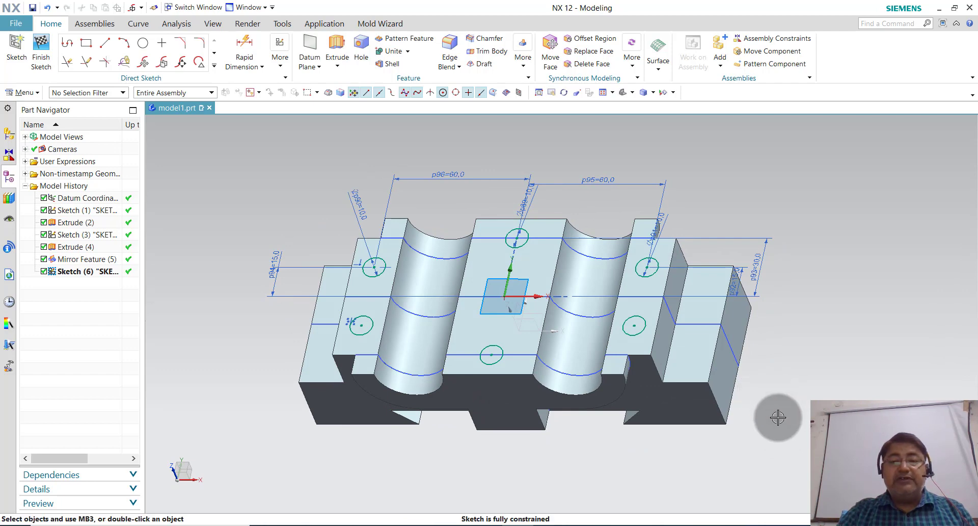
mouse_move(778, 406)
middle_mouse_down()
mouse_move(816, 386)
mouse_move(804, 403)
middle_mouse_up()
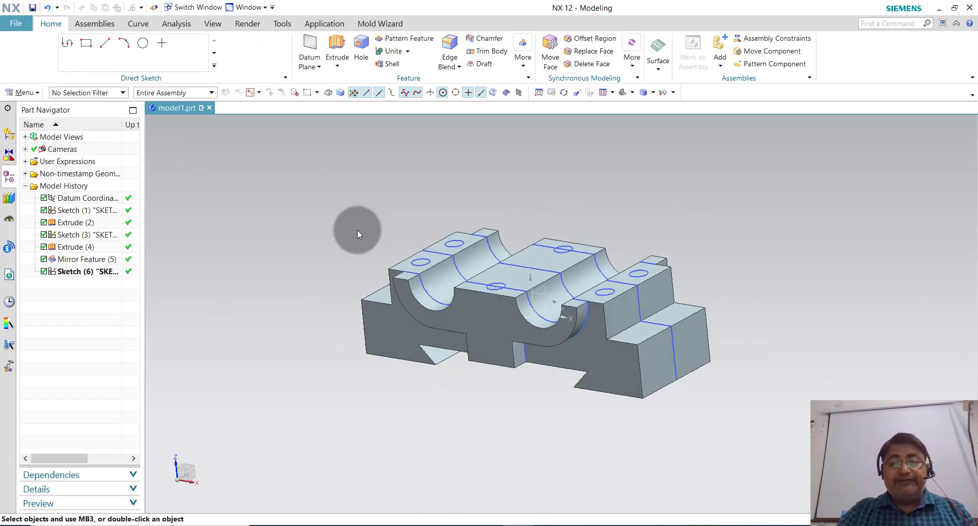
left_click(161, 68)
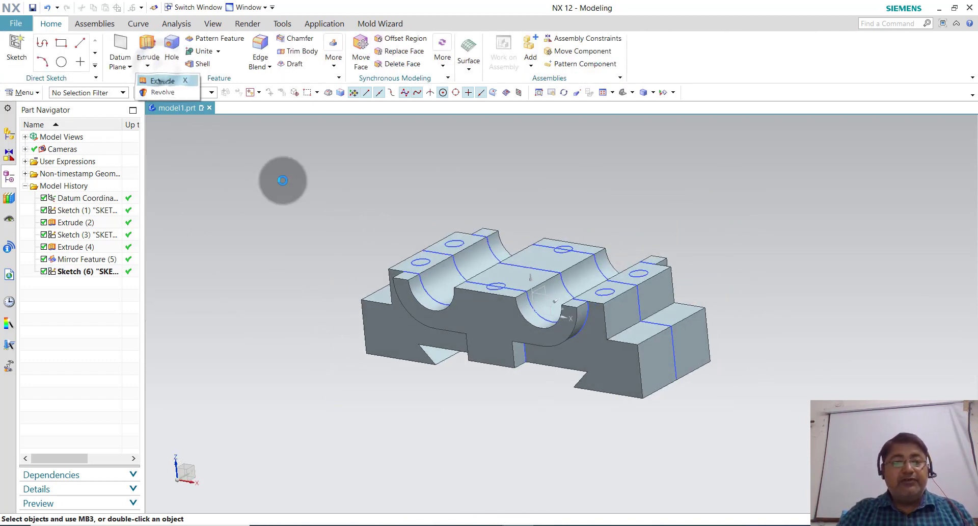
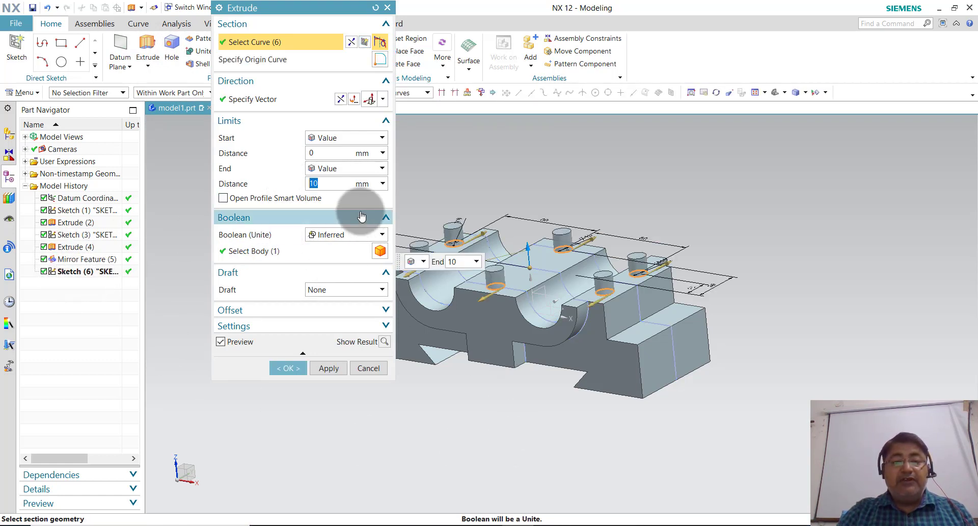
- Reverse Extrude (7) and cut the six holes 30 mm deep with a Subtract boolean
left_click(359, 169)
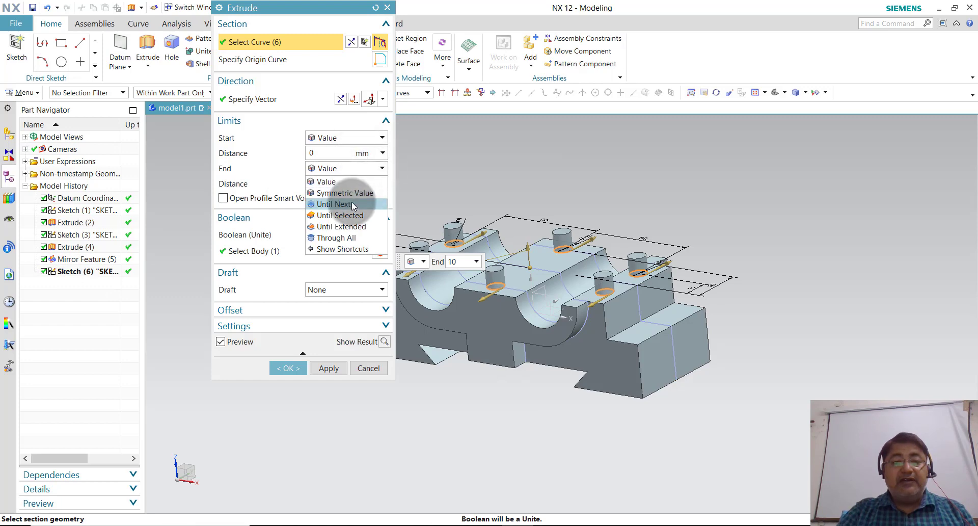
left_click(351, 181)
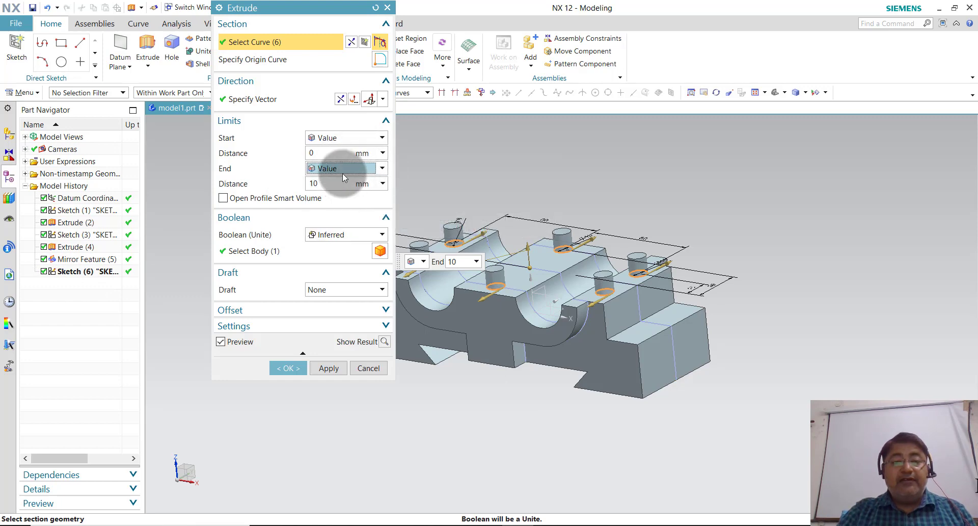
left_click(342, 100)
left_click(325, 182)
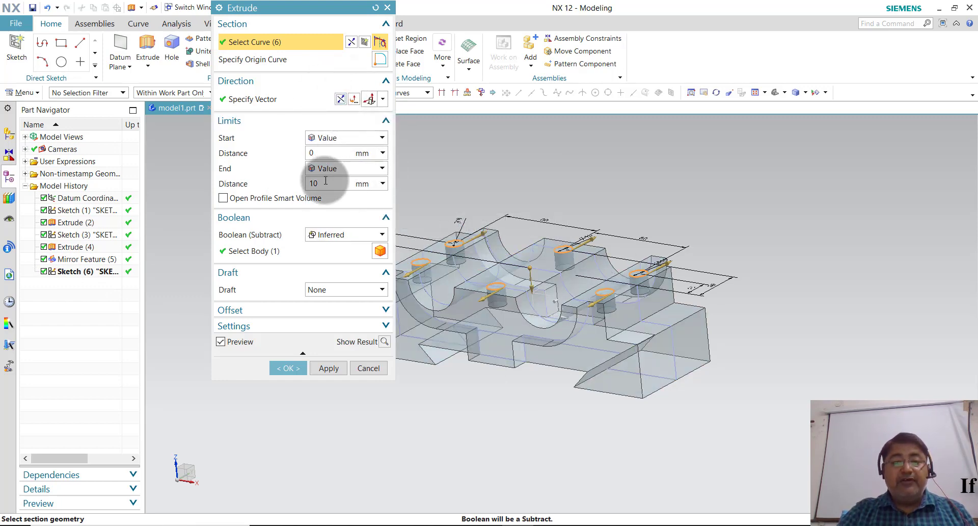
type("30")
key("Return")
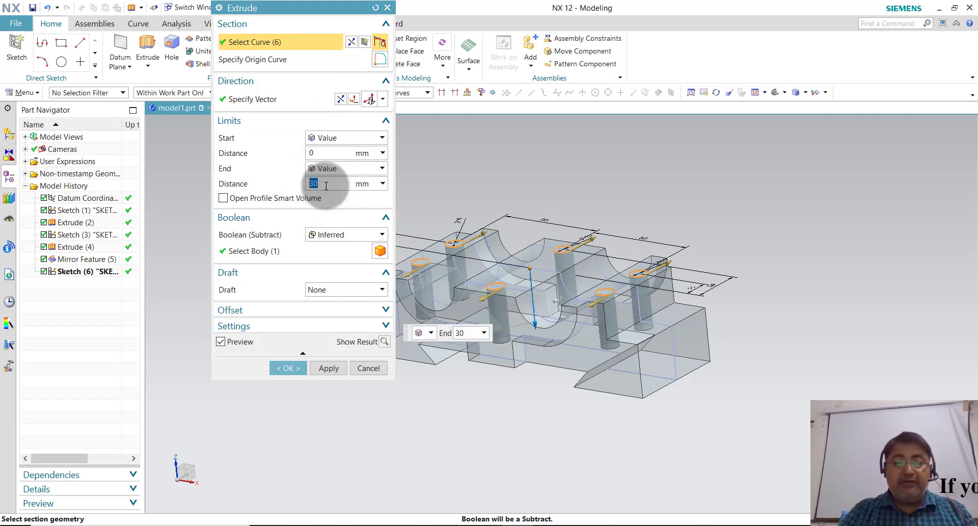
left_click(329, 235)
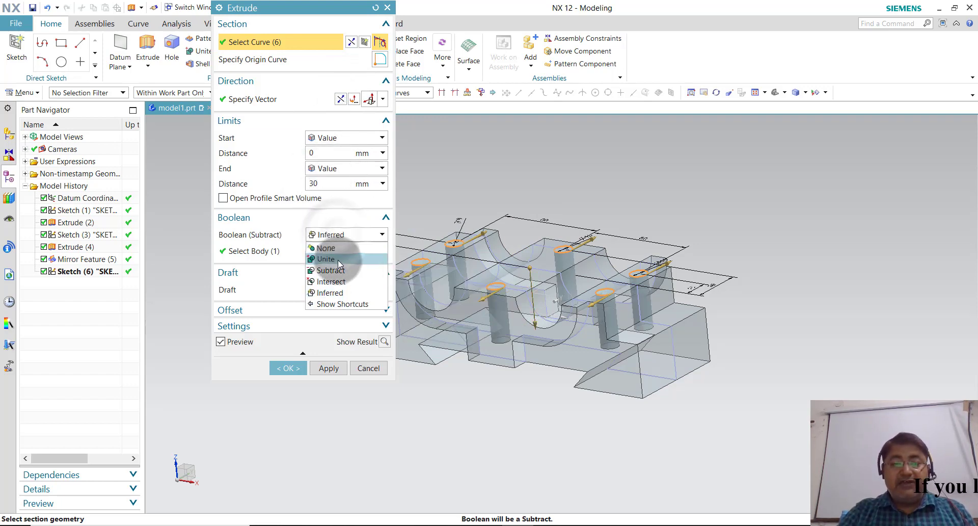
left_click(340, 270)
left_click(285, 367)
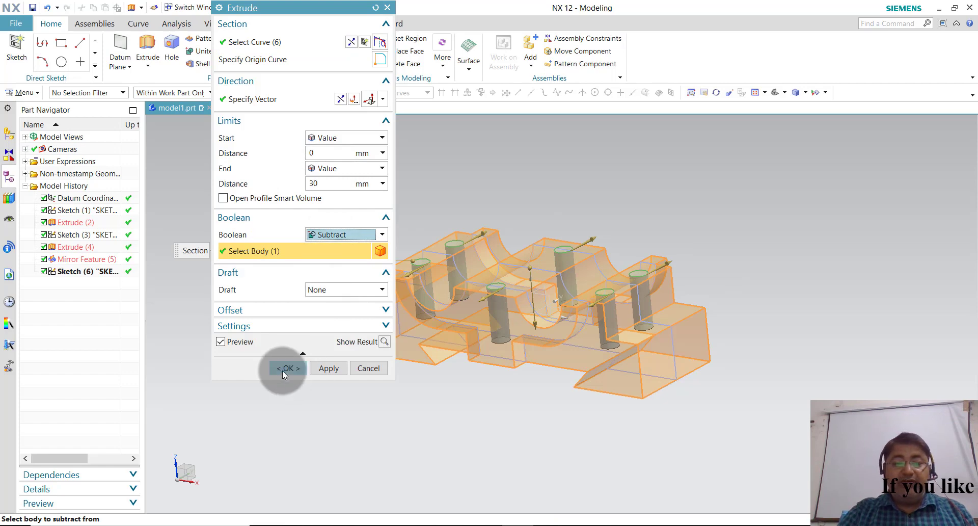
mouse_move(376, 399)
middle_mouse_down()
mouse_move(376, 414)
mouse_move(385, 410)
middle_mouse_up()
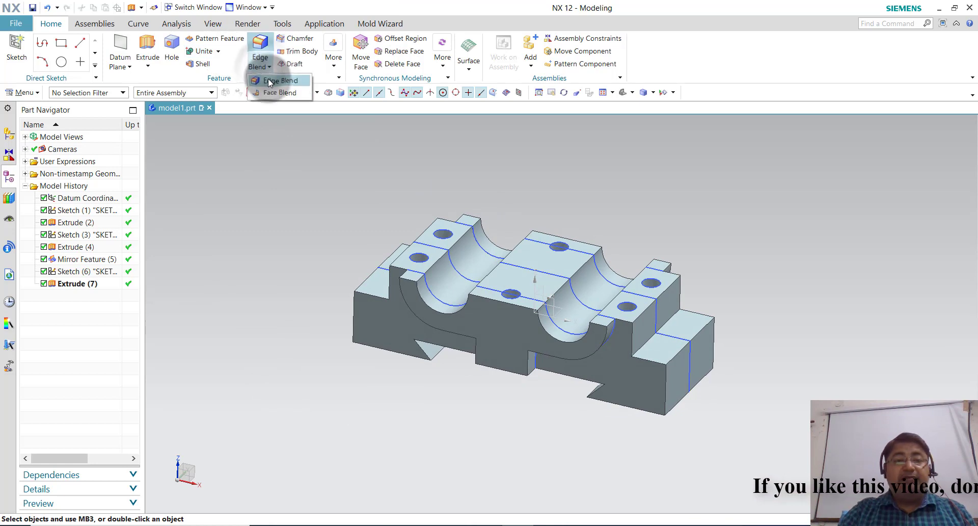
- Round all 124 edges of the bearing housing with a 1 mm Edge Blend
left_click(269, 81)
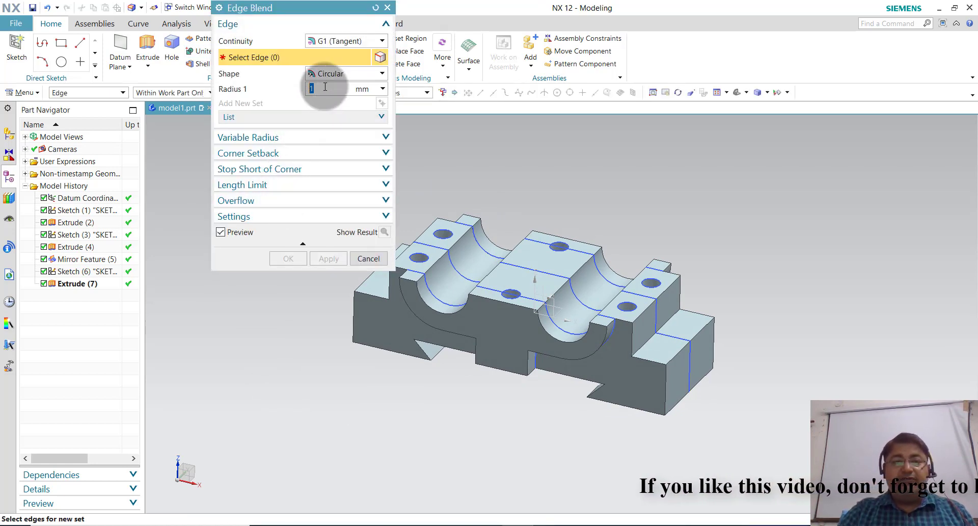
scroll(646, 236, "down", 2)
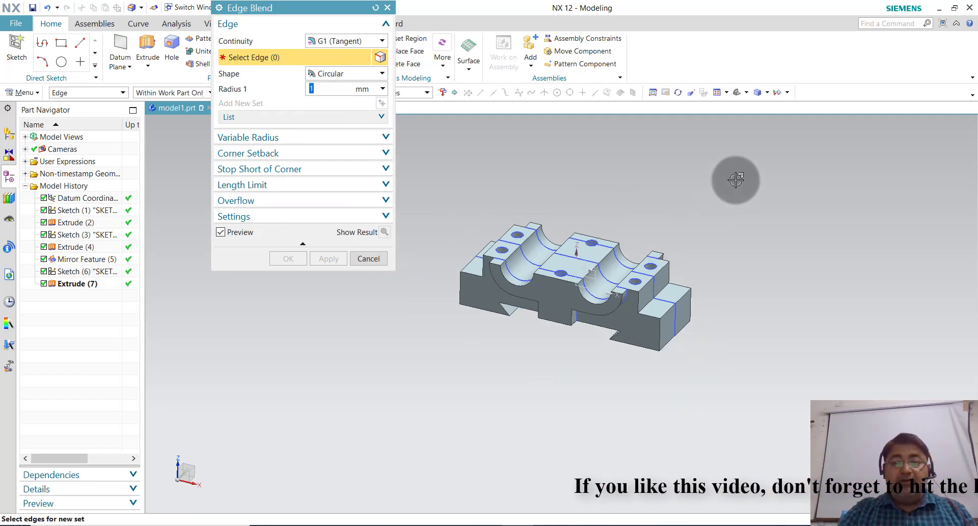
left_click_drag(623, 359, 442, 389)
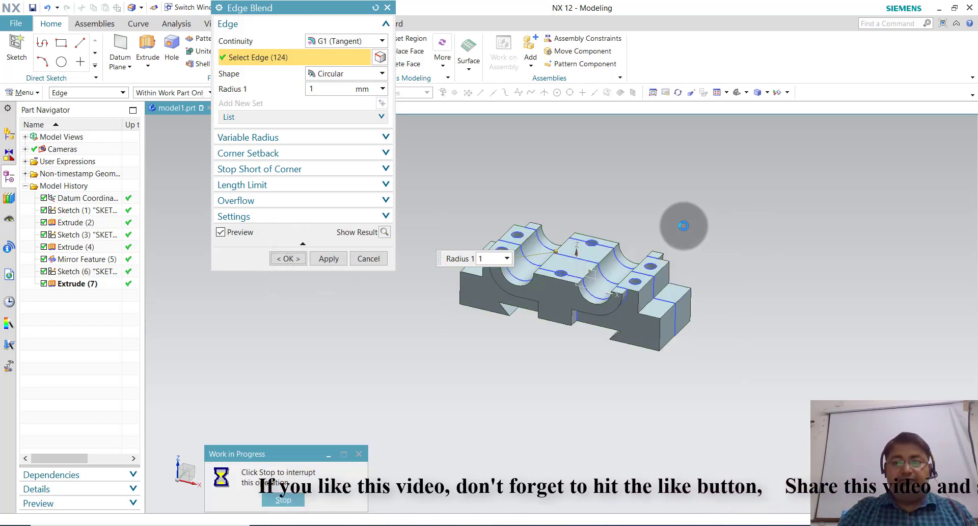
scroll(677, 225, "down", 1)
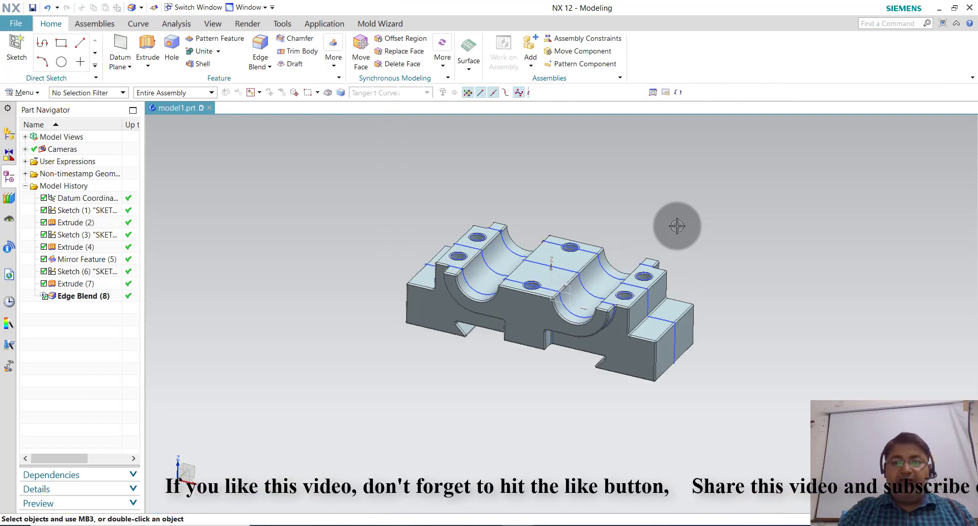
scroll(677, 225, "down", 1)
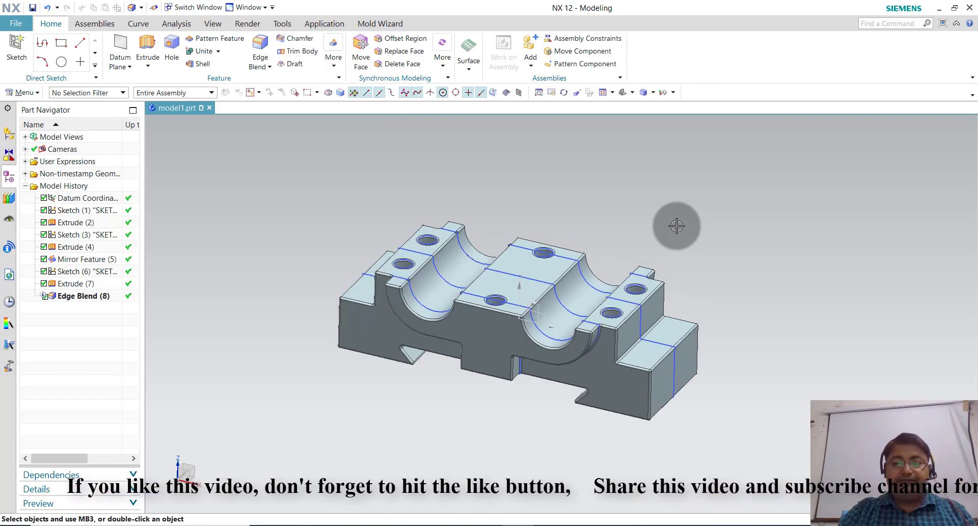
- Hide all three sketches using the Sketch selection filter
left_click(115, 95)
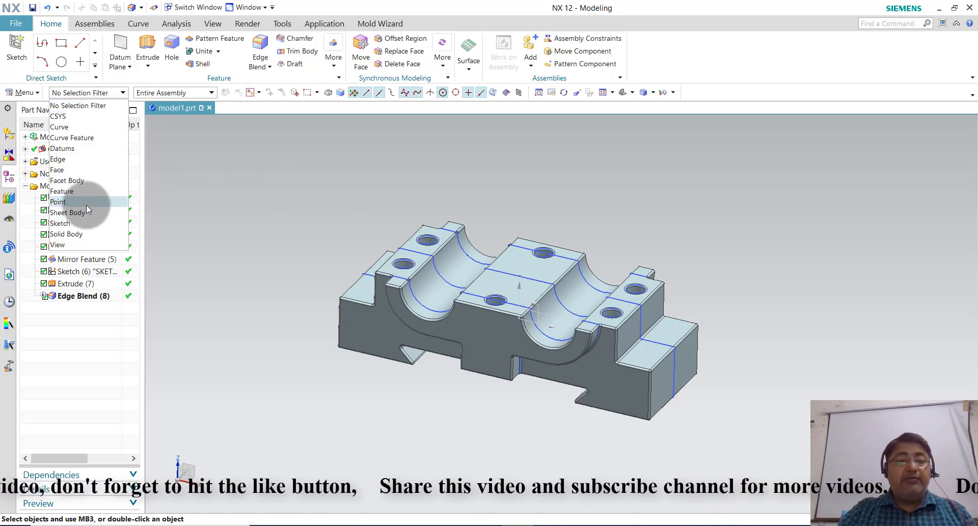
left_click(84, 223)
left_click_drag(752, 166, 307, 453)
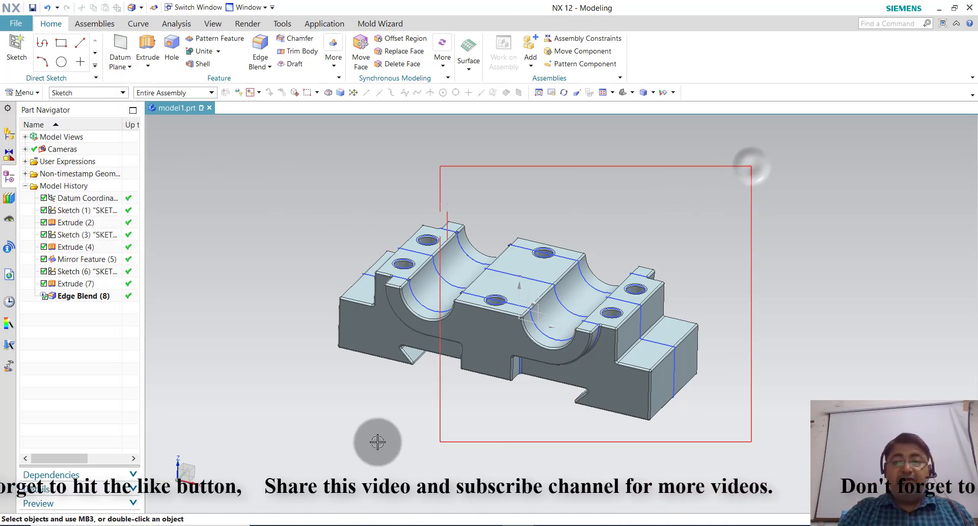
right_click(86, 209)
left_click(107, 217)
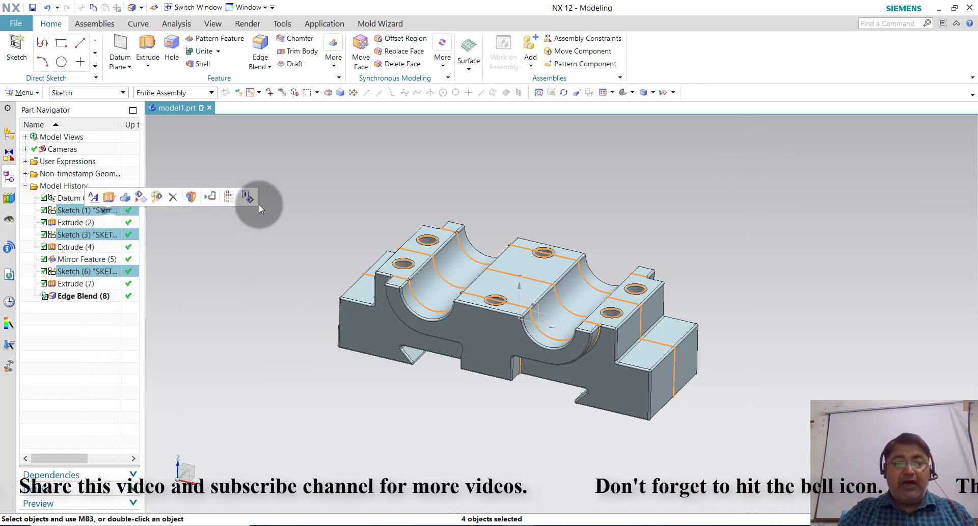
- Display the part shaded without edges in an isometric orientation
mouse_move(607, 219)
middle_mouse_down()
mouse_move(596, 220)
mouse_move(611, 207)
middle_mouse_up()
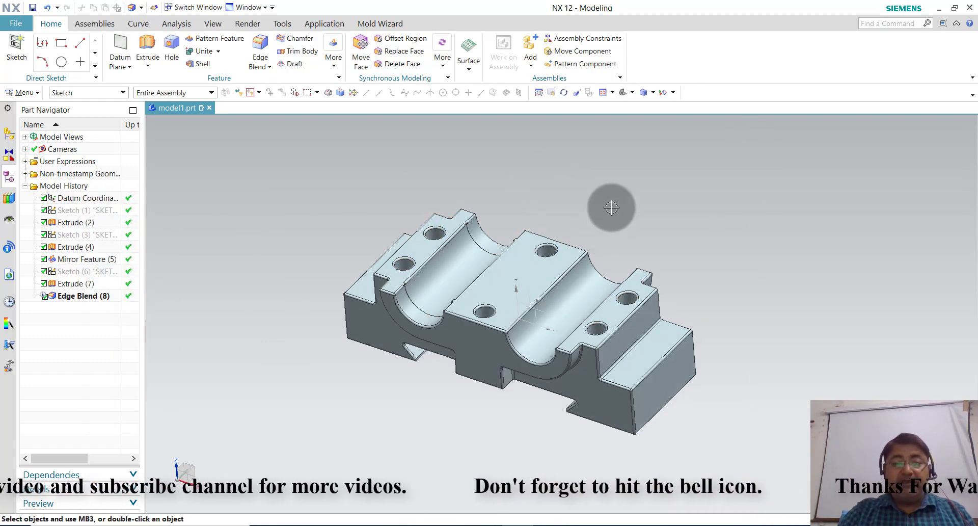
mouse_move(530, 218)
middle_mouse_down()
mouse_move(489, 212)
mouse_move(515, 201)
mouse_move(707, 233)
middle_mouse_up()
mouse_move(803, 273)
middle_mouse_down()
mouse_move(832, 240)
mouse_move(831, 301)
mouse_move(801, 273)
mouse_move(788, 297)
mouse_move(821, 297)
mouse_move(819, 284)
middle_mouse_up()
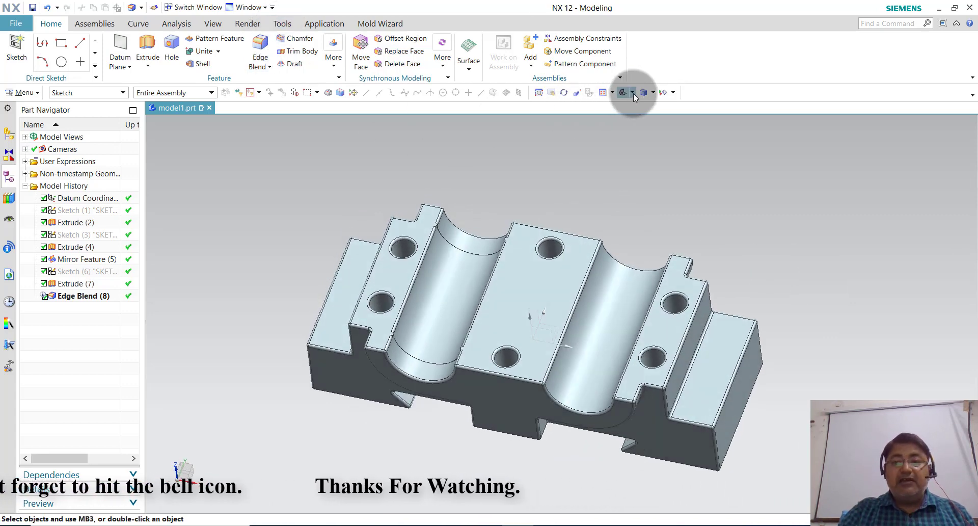
left_click(652, 94)
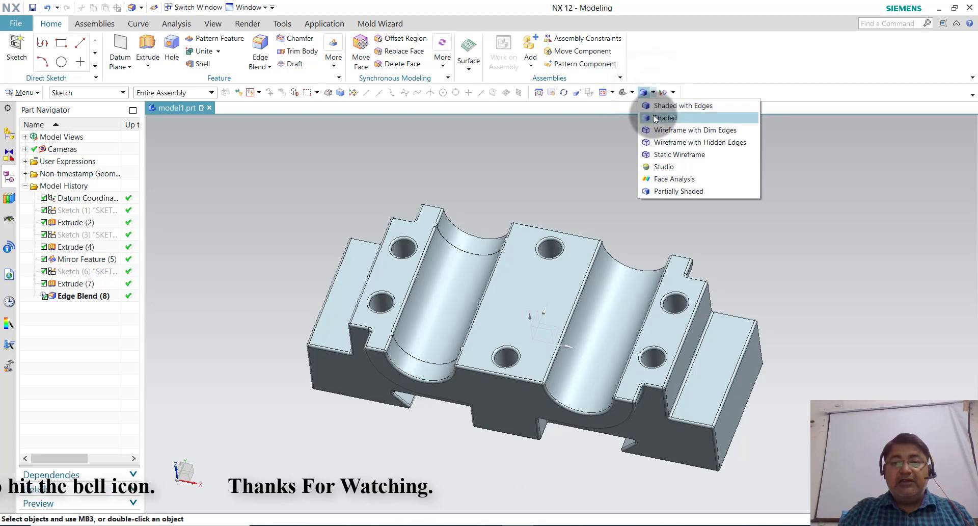
left_click(657, 117)
mouse_move(585, 251)
middle_mouse_down()
mouse_move(648, 205)
mouse_move(631, 214)
mouse_move(632, 226)
mouse_move(640, 207)
mouse_move(683, 223)
mouse_move(699, 244)
mouse_move(638, 216)
mouse_move(633, 225)
middle_mouse_up()
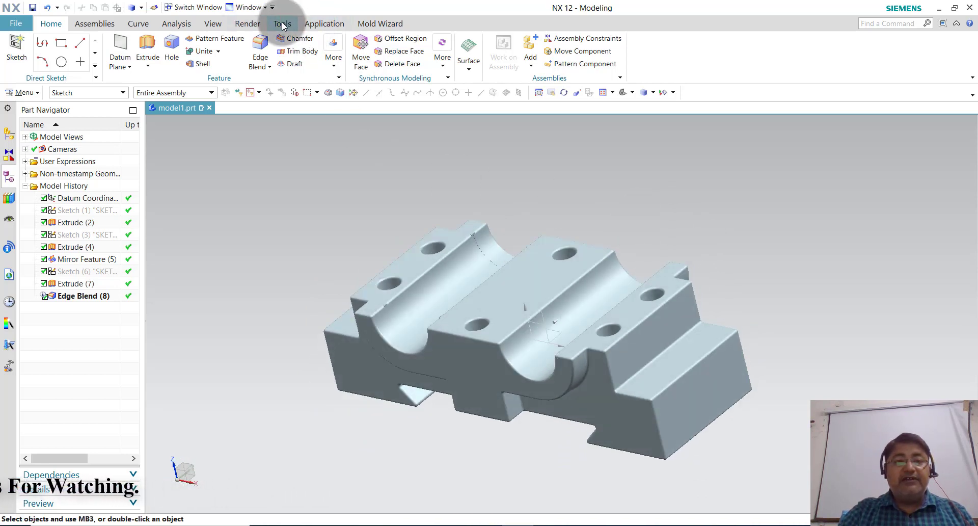
left_click(214, 24)
- Recolour the solid body Medium Gray (color 159) through Edit Object Display
left_click(416, 65)
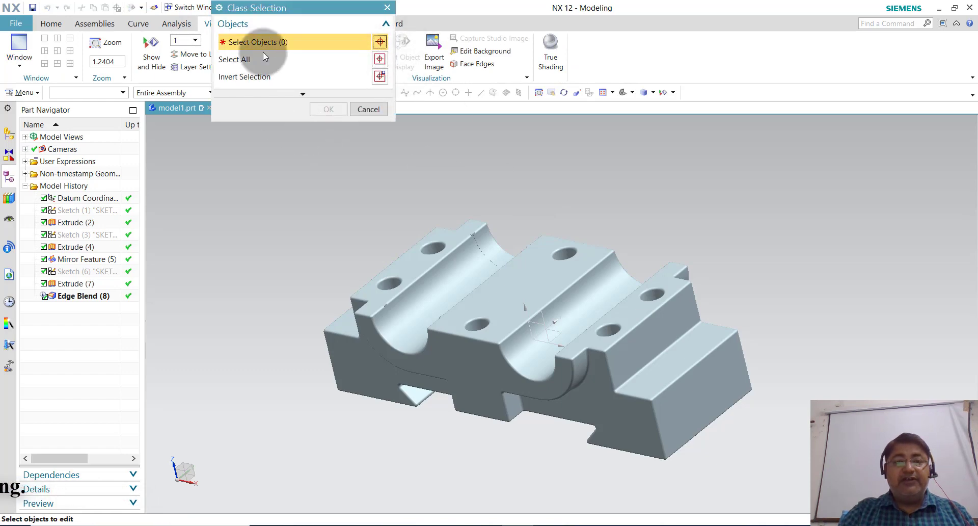
left_click(437, 279)
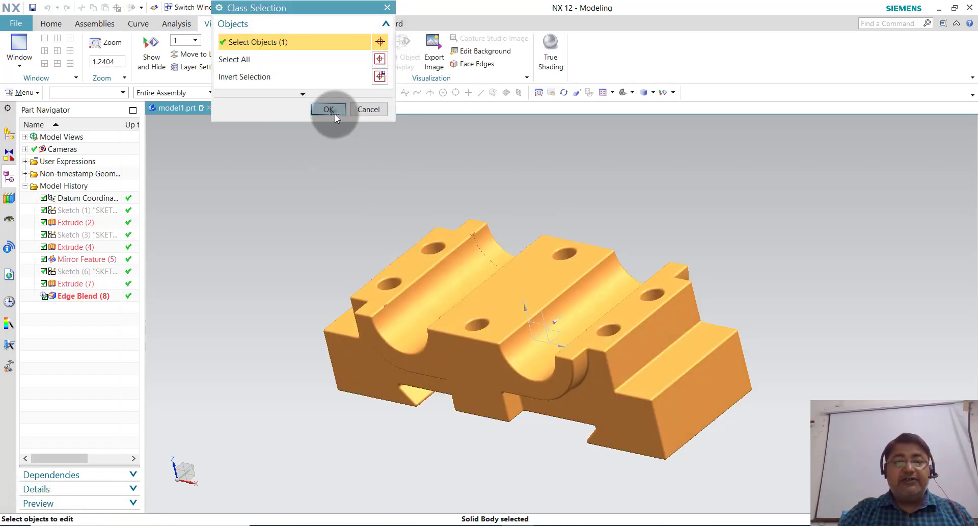
left_click(332, 110)
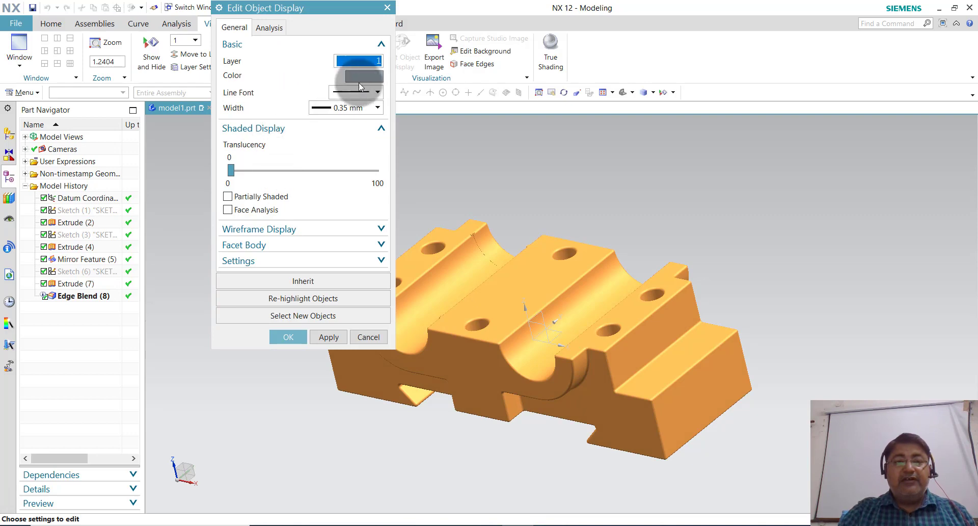
left_click(361, 77)
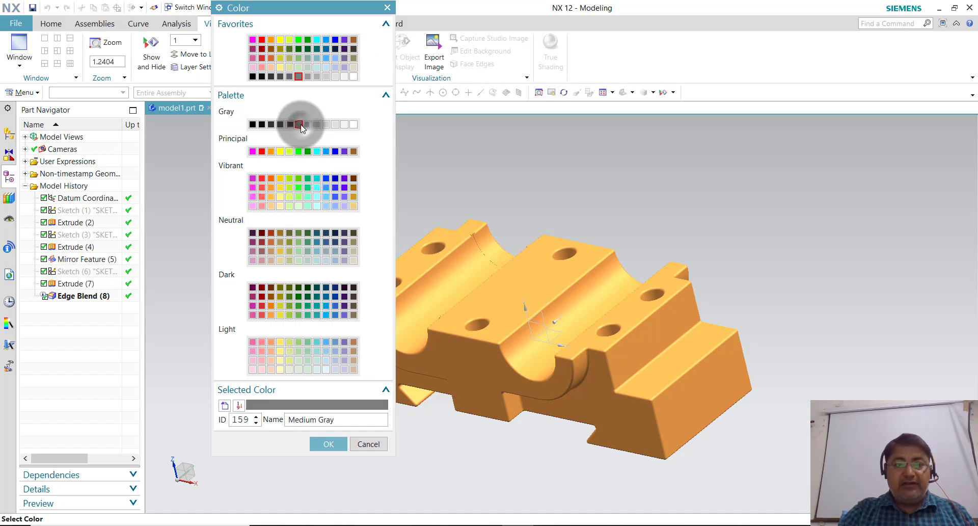
left_click(322, 445)
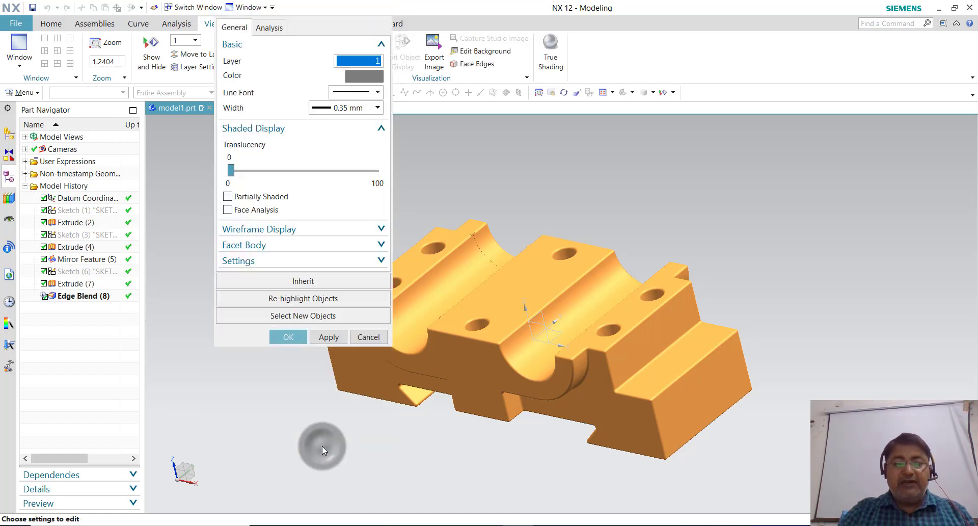
left_click(328, 337)
left_click(284, 337)
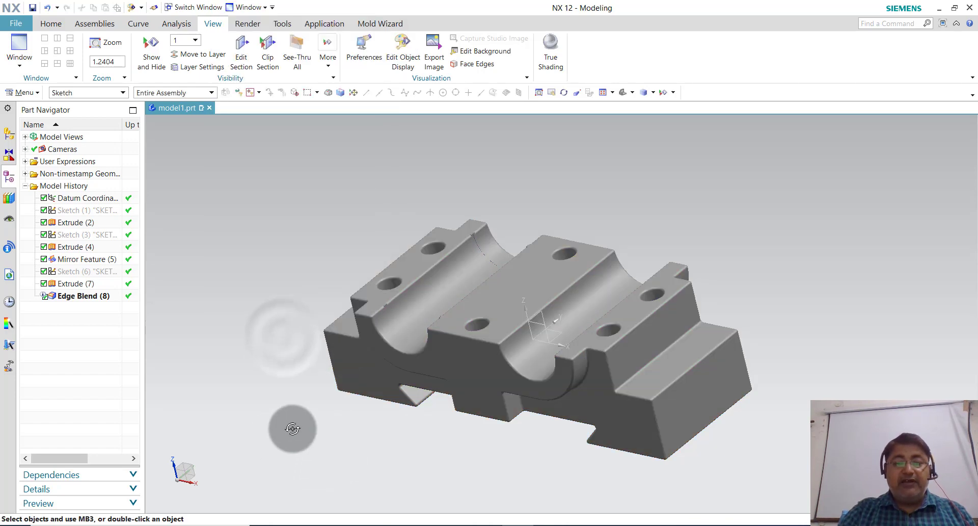
middle_click_drag(288, 436, 301, 437)
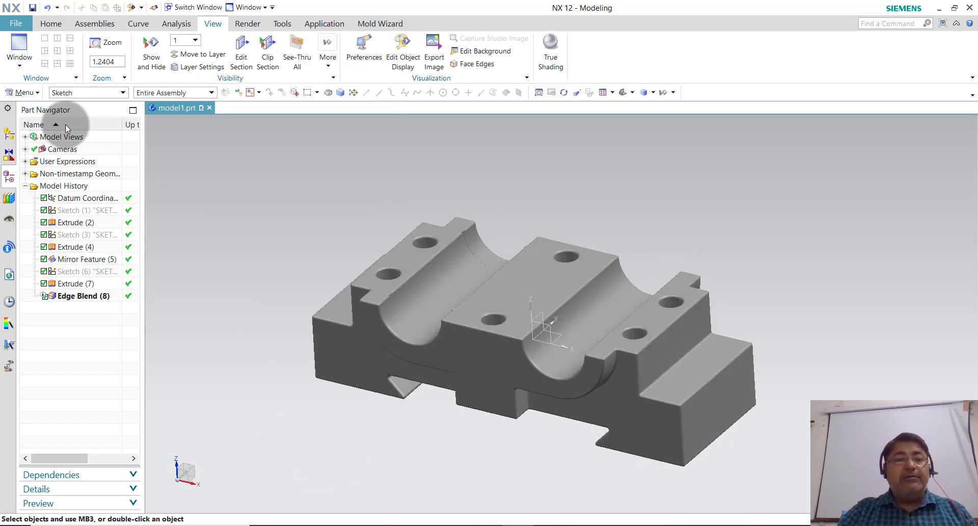
- Save the part as BASE1.prt on the Desktop, then close it
left_click(20, 28)
mouse_move(26, 86)
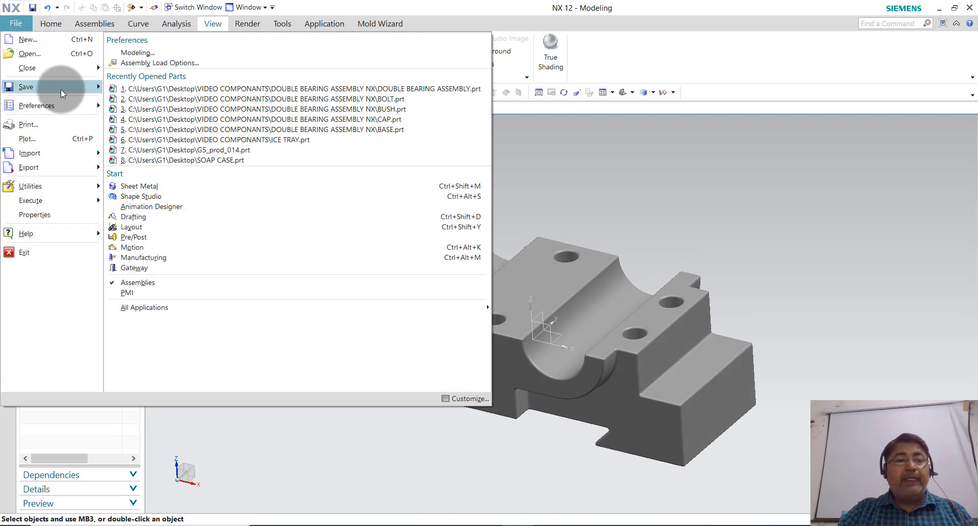
left_click(149, 113)
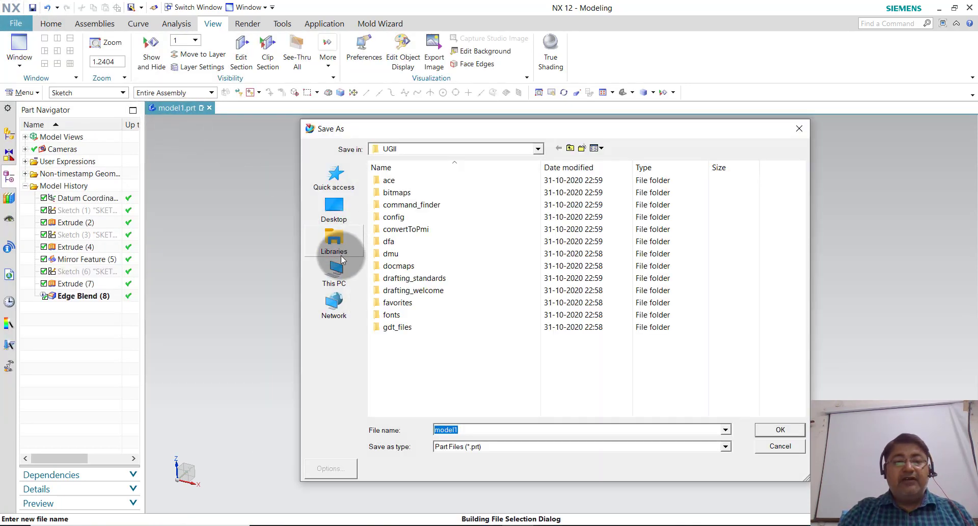
left_click(336, 212)
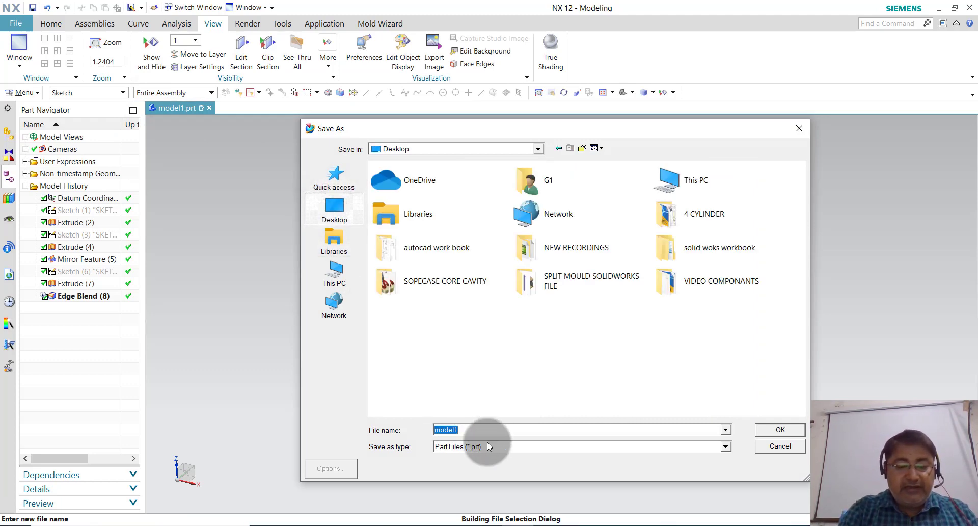
type("BASE1")
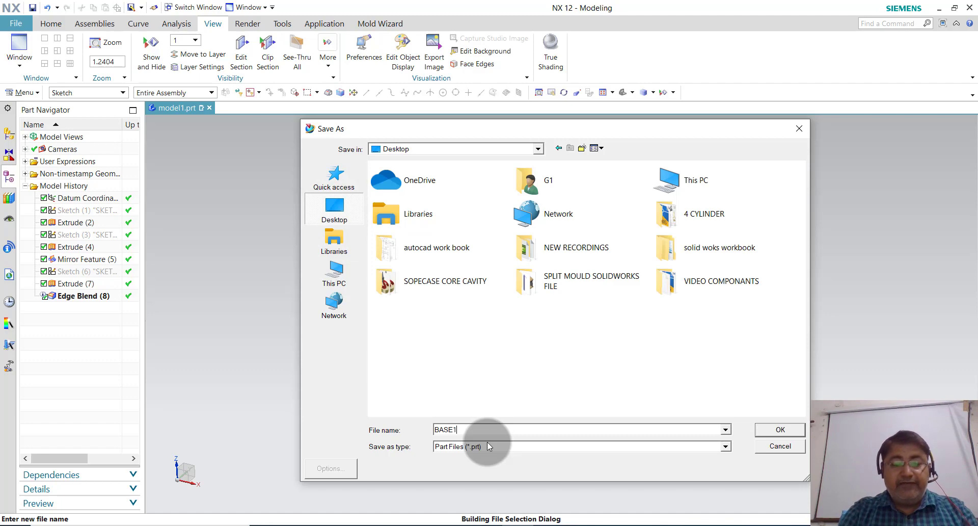
key("Return")
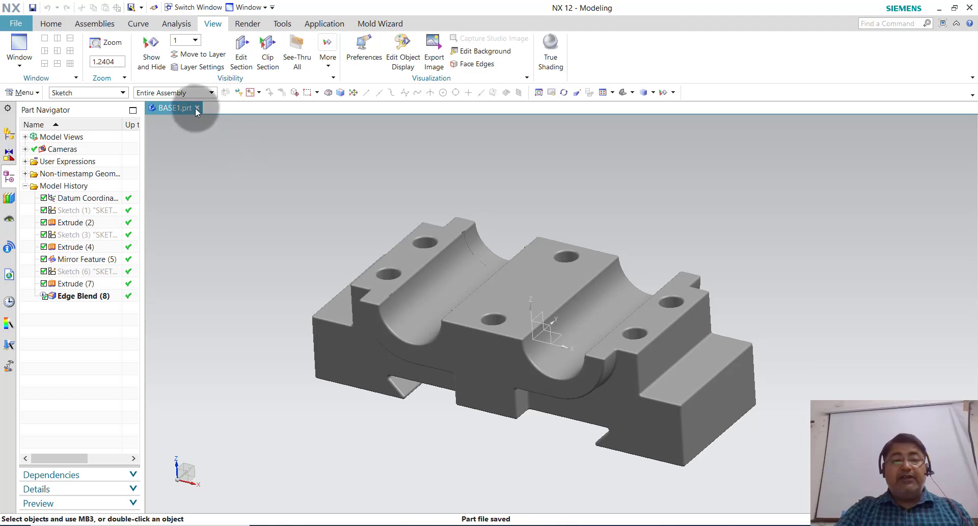
left_click(196, 107)
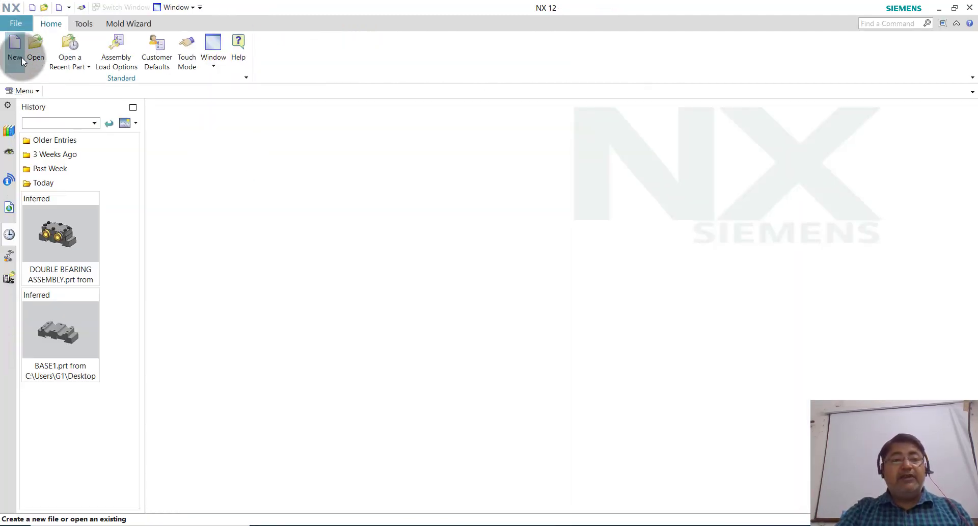
- Create a new millimetre Model part, model1.prt, and start a sketch on the XZ plane
left_click(22, 61)
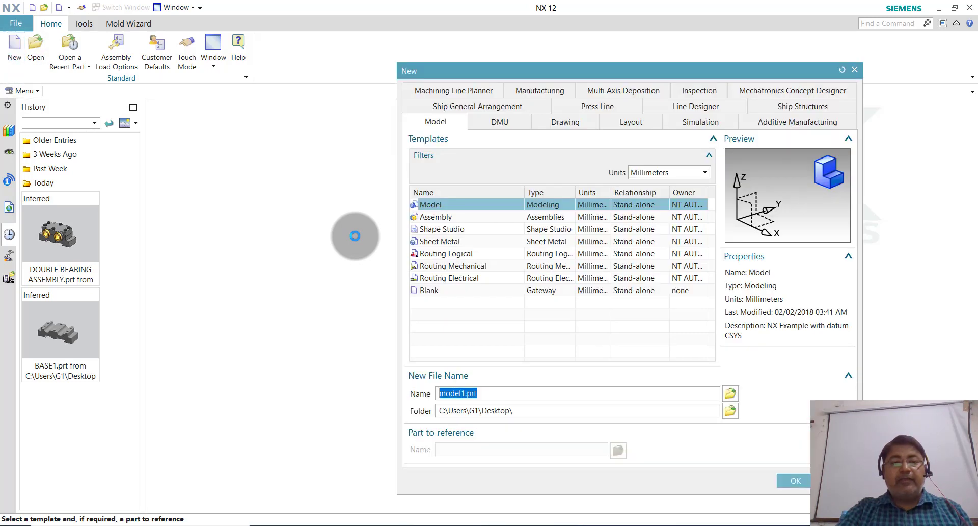
left_click(801, 482)
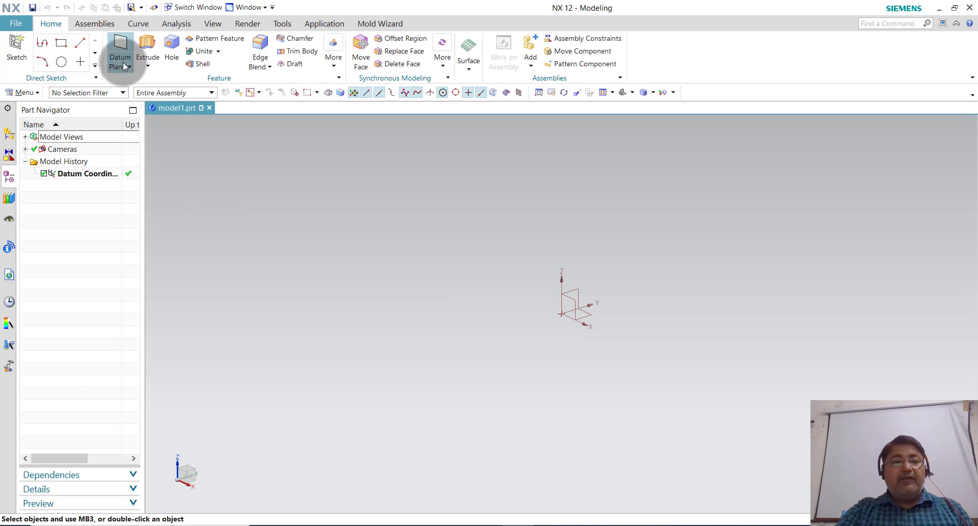
key("s")
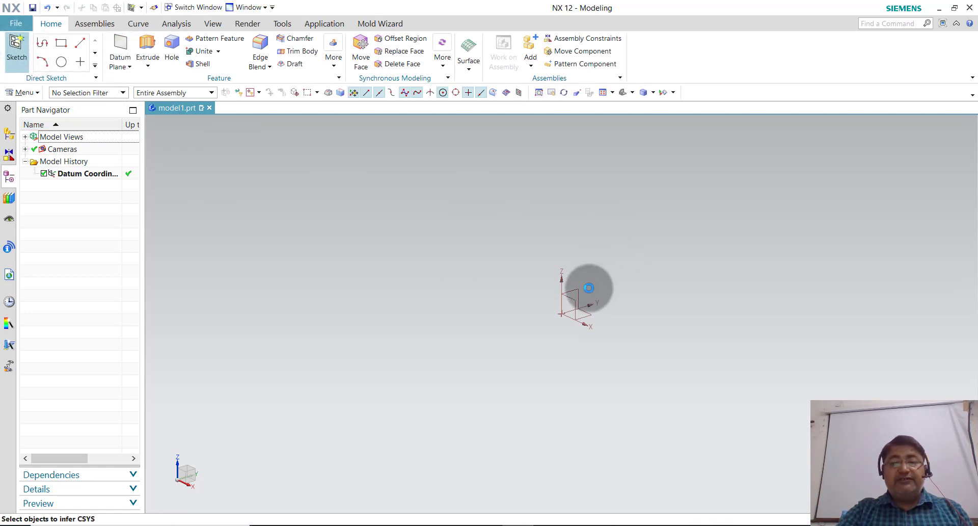
left_click(574, 302)
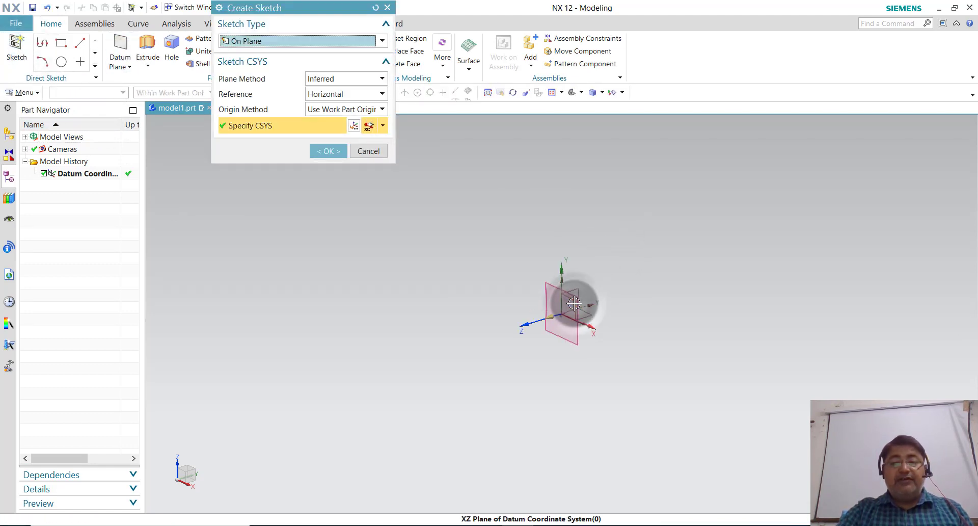
- Draw a rectangle from centre, centred on the sketch origin
left_click(327, 152)
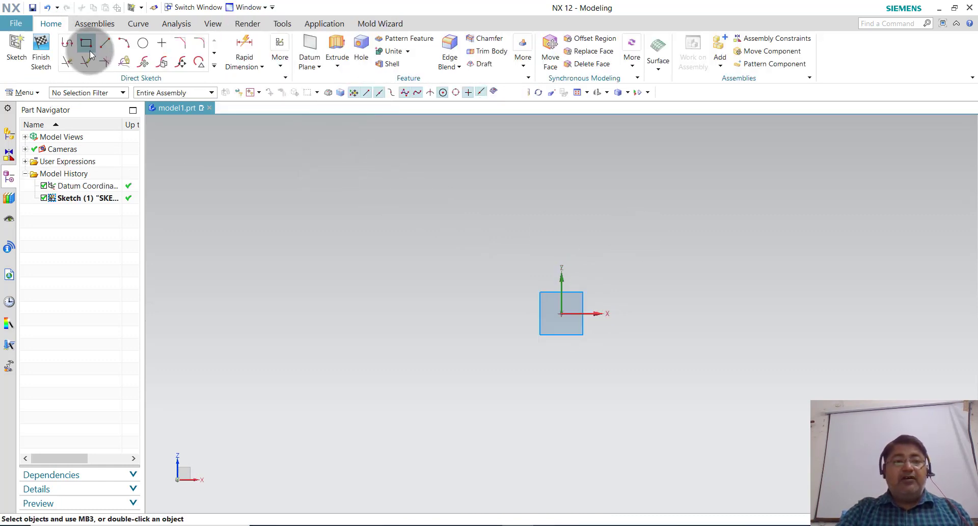
left_click(86, 43)
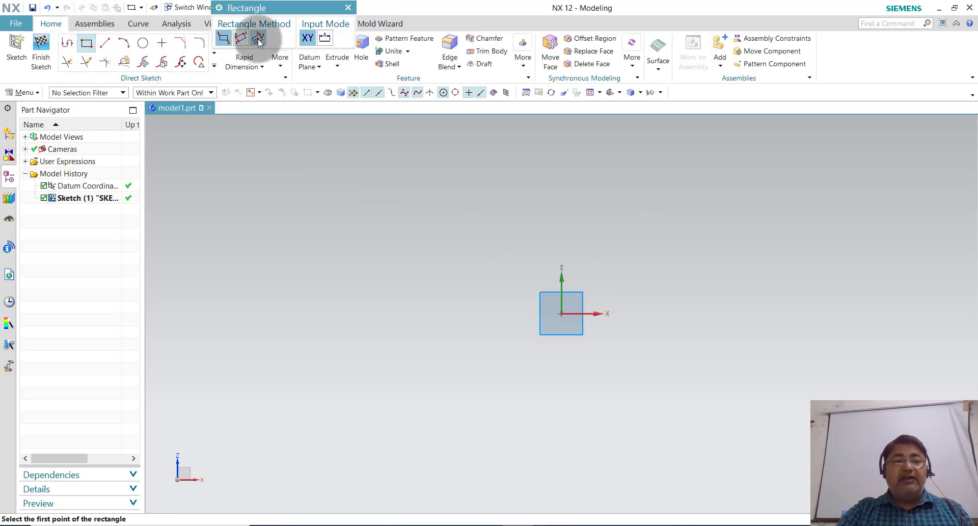
left_click(259, 37)
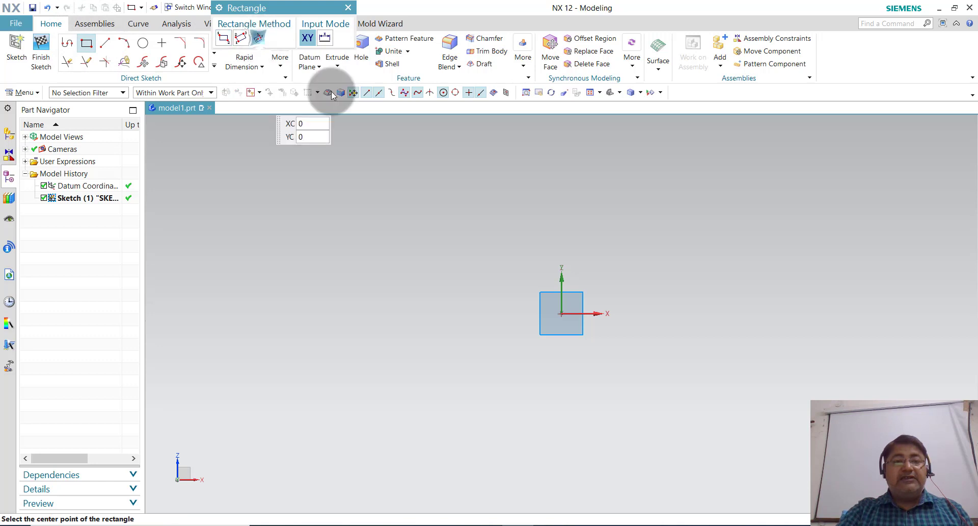
left_click(562, 313)
left_click(692, 313)
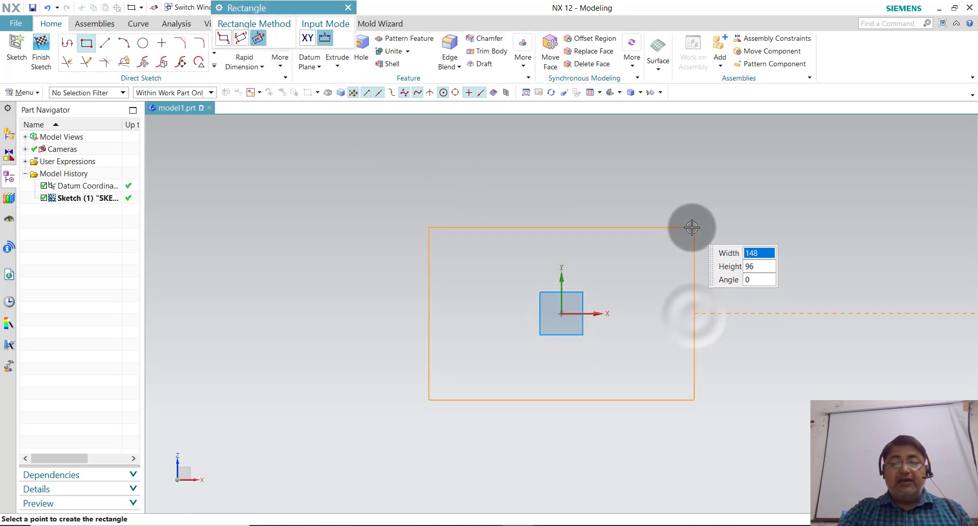
left_click(692, 227)
key("Escape")
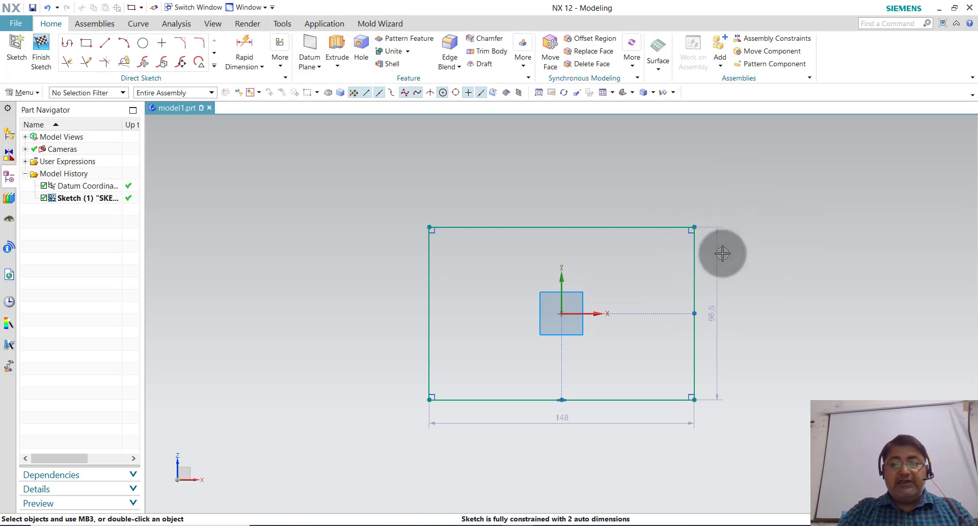
- Dimension the rectangle to 25 mm high and 140 mm wide
left_click(715, 316)
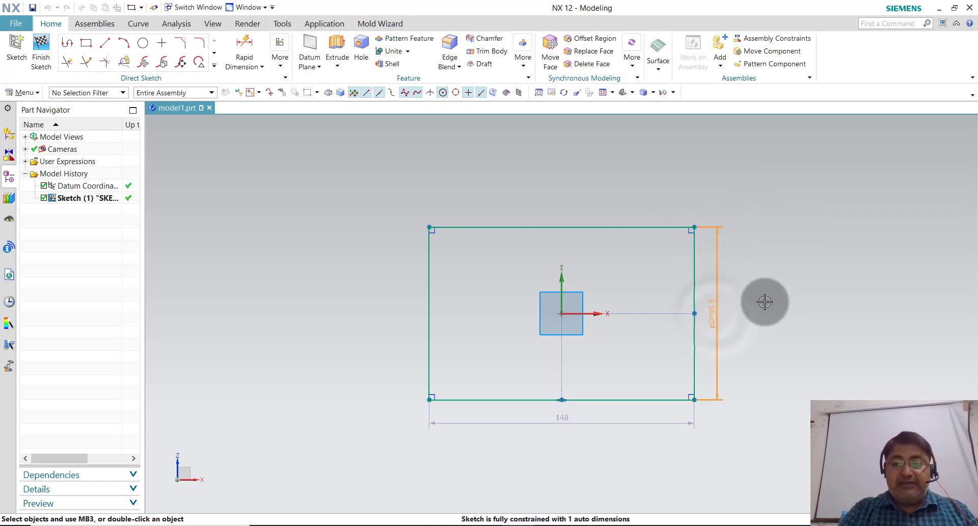
type("25")
key("Return")
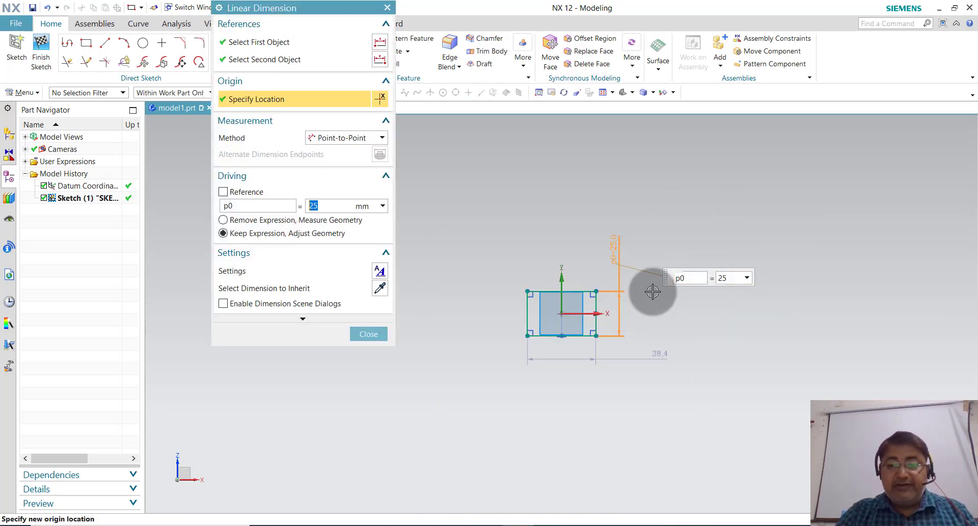
scroll(563, 311, "up", 4)
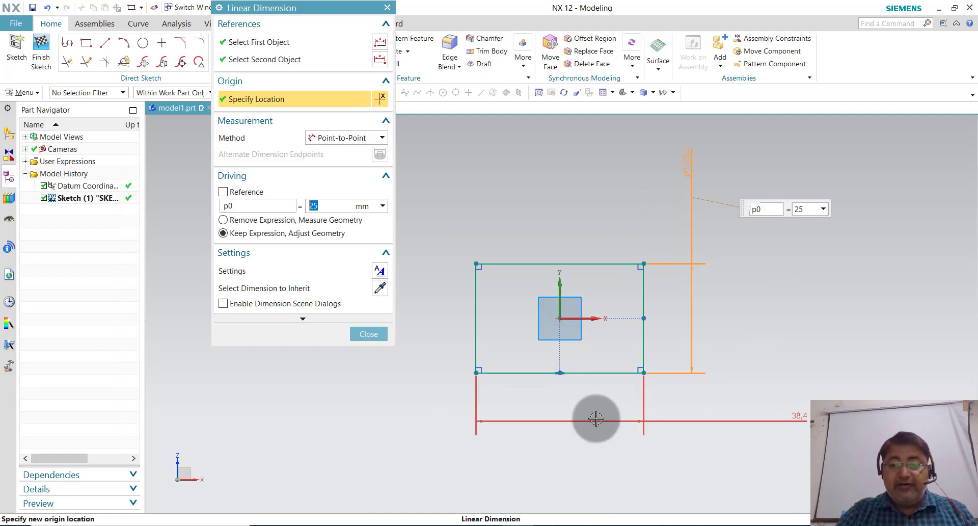
middle_click(800, 414)
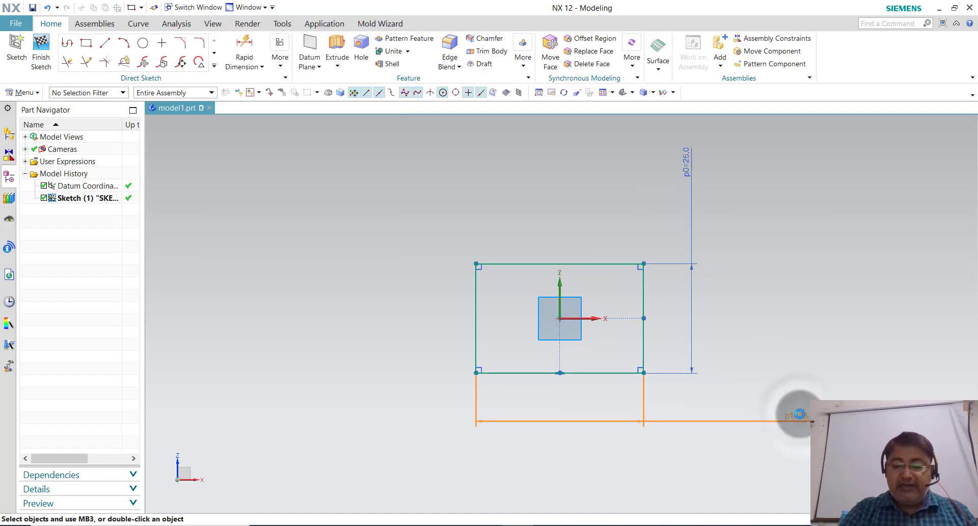
double_click(800, 414)
type("140")
key("Return")
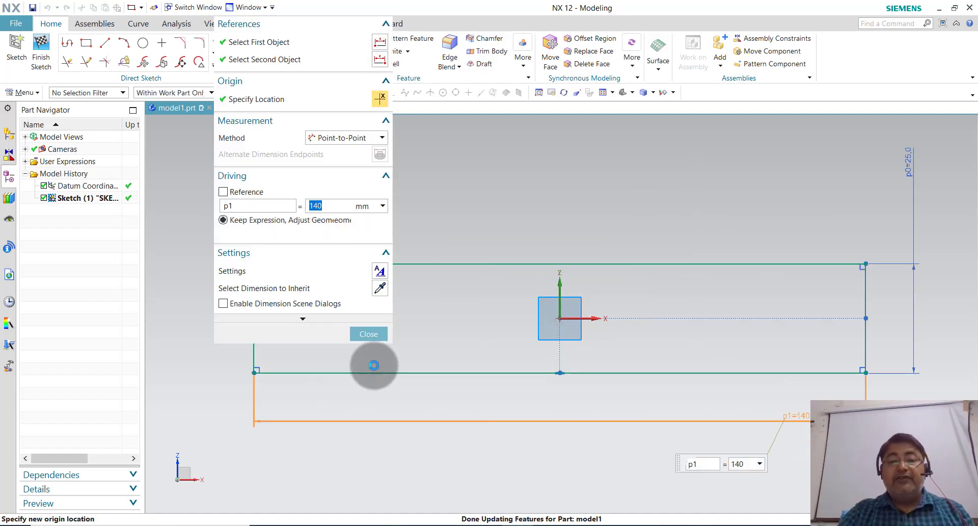
left_click(372, 334)
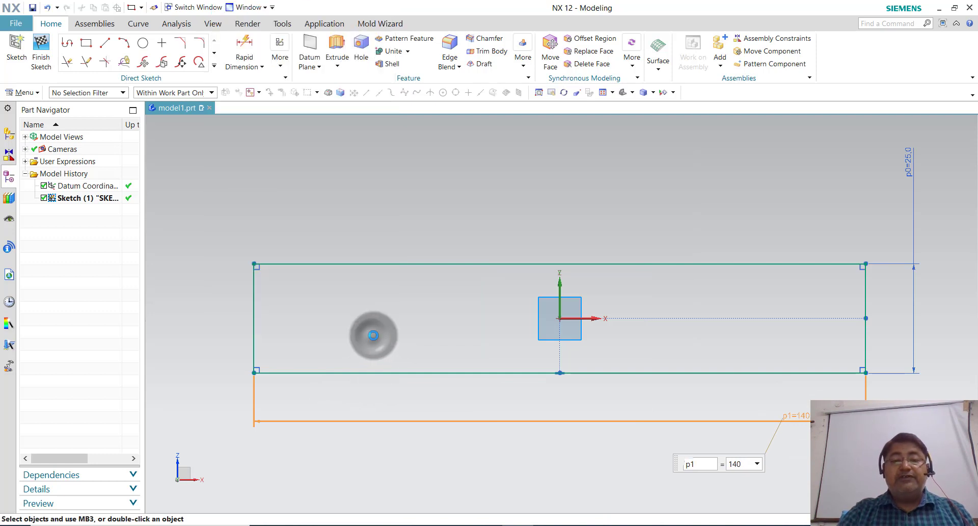
- Draw two Ø30 circles centred on the rectangle's bottom edge
left_click(143, 42)
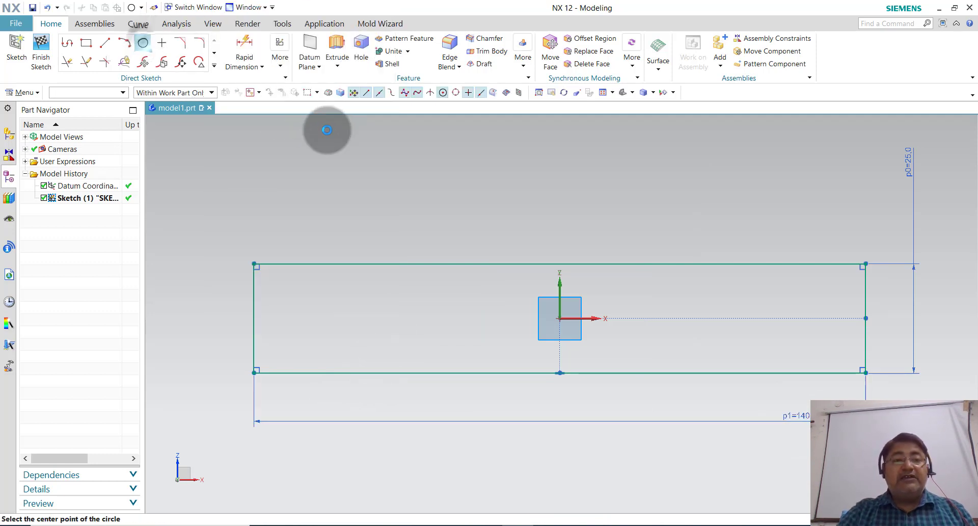
left_click(406, 372)
type("30")
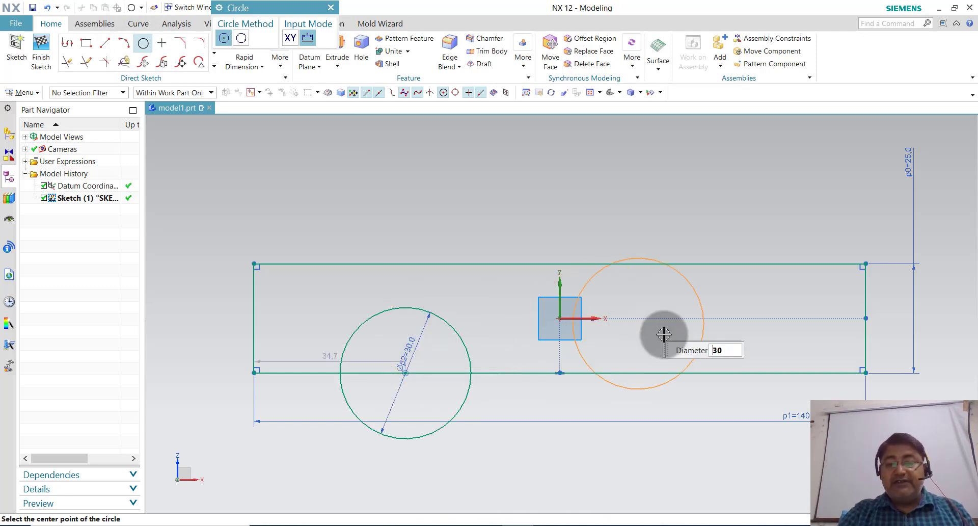
left_click(715, 373)
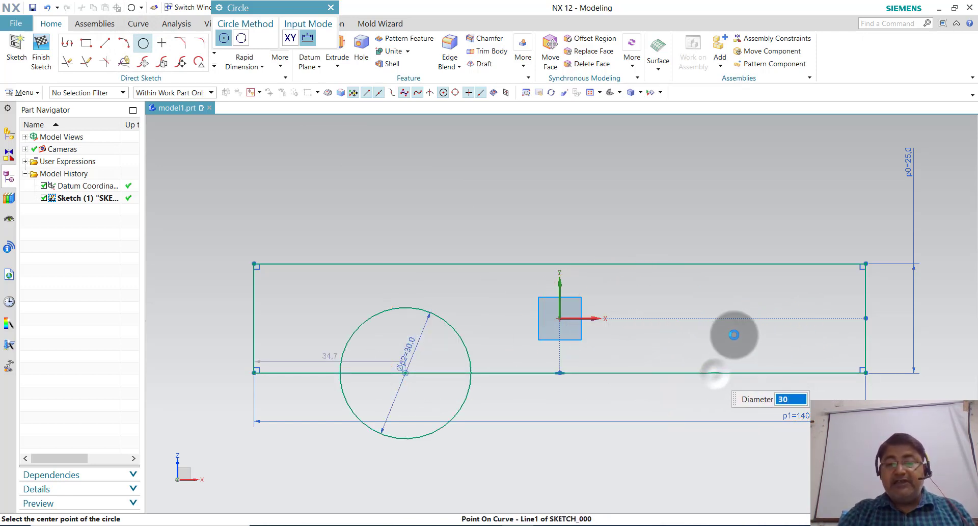
key("Escape")
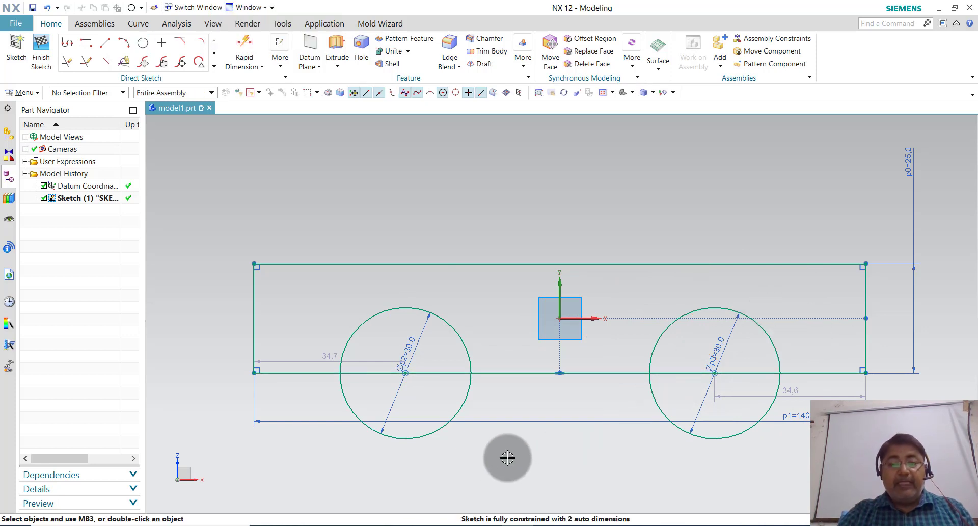
- Dimension both circle centres 35 mm either side of the vertical axis
left_click(244, 49)
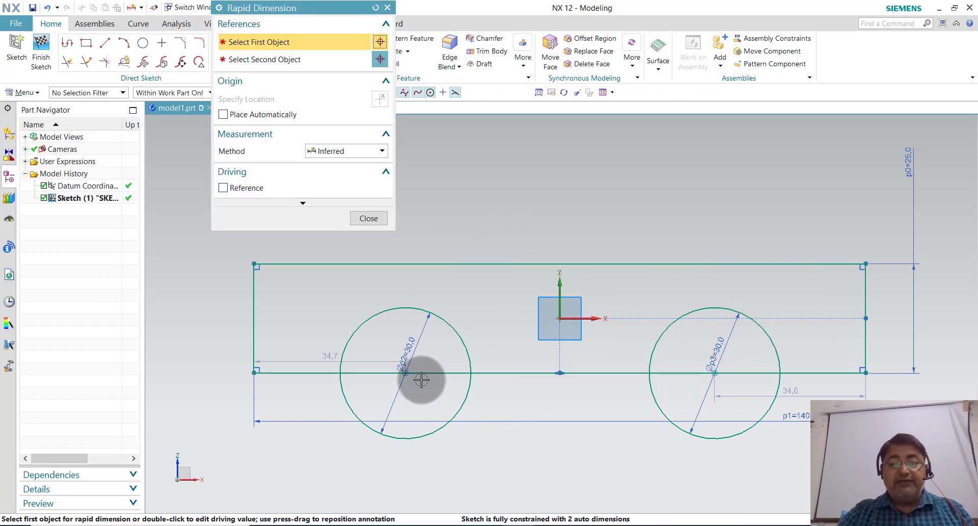
left_click(403, 372)
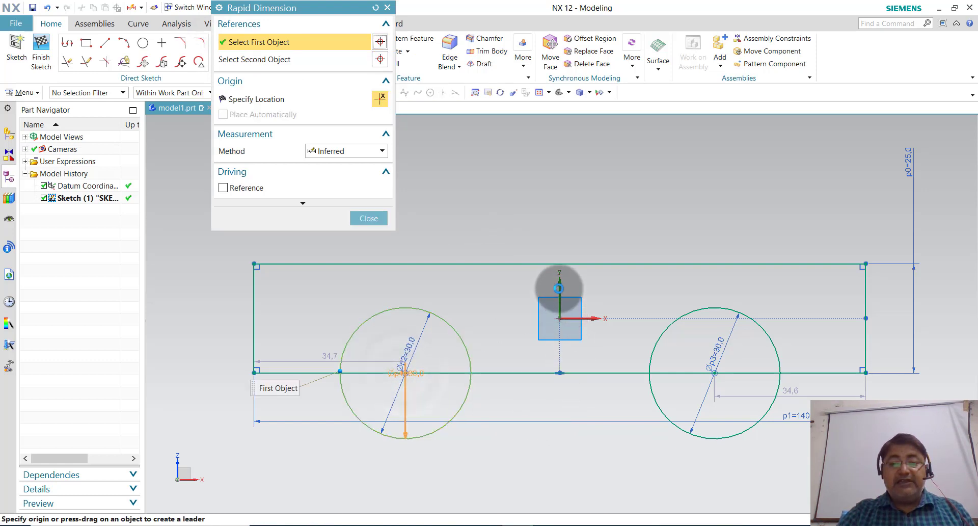
left_click(559, 284)
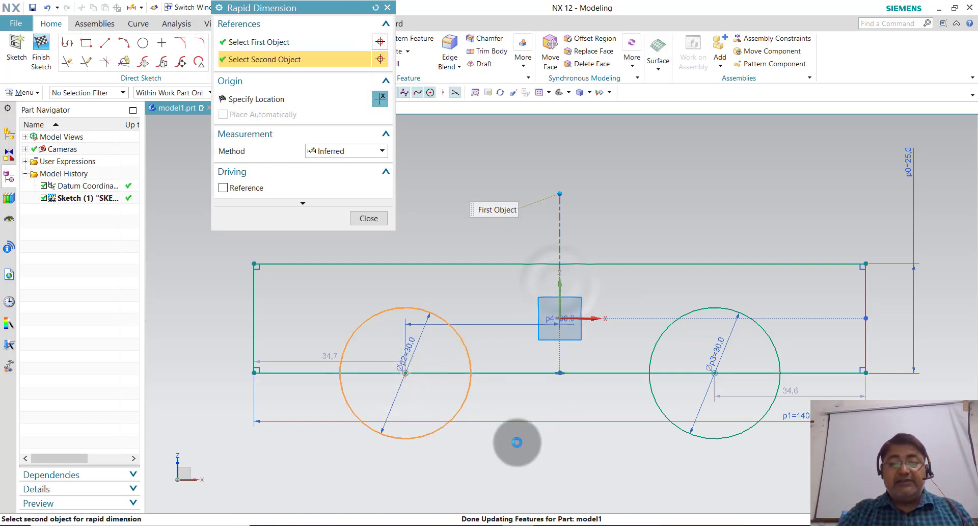
left_click(517, 443)
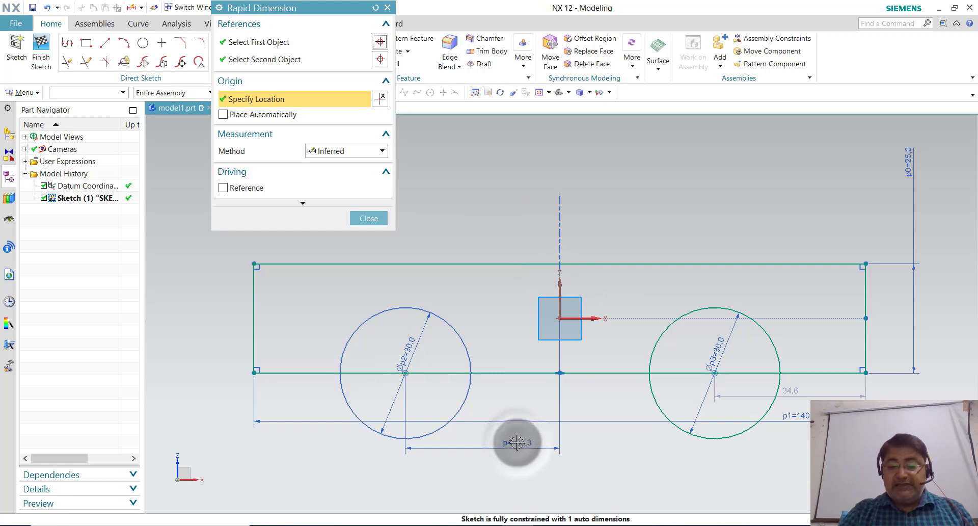
type("35.3")
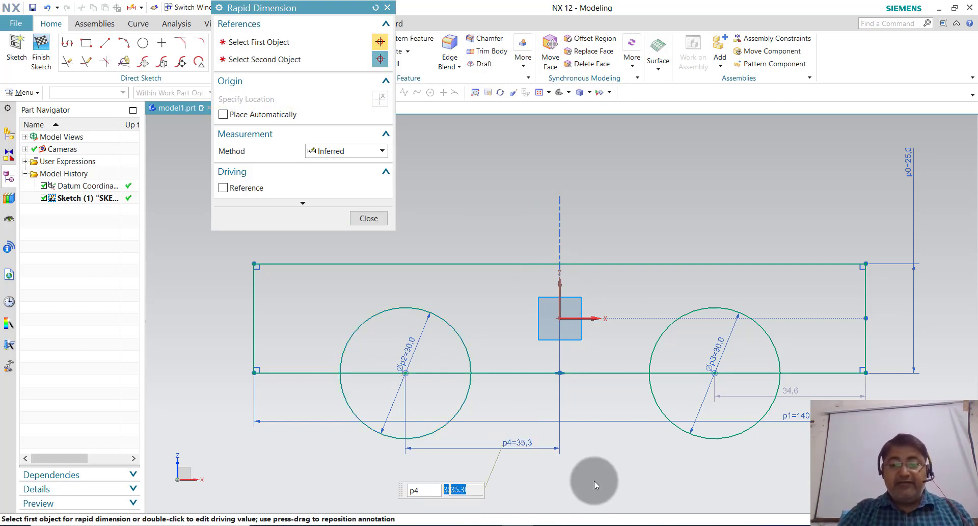
type("35")
key("Return")
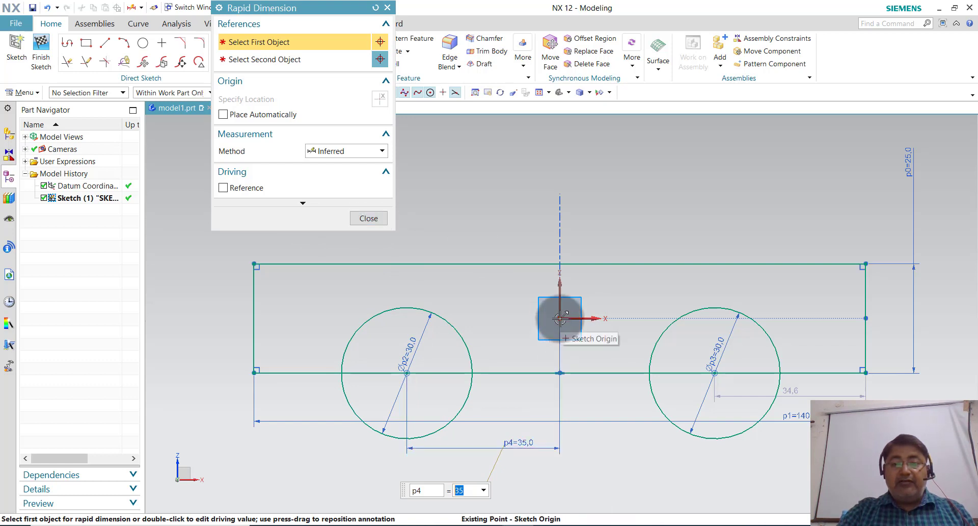
left_click(560, 318)
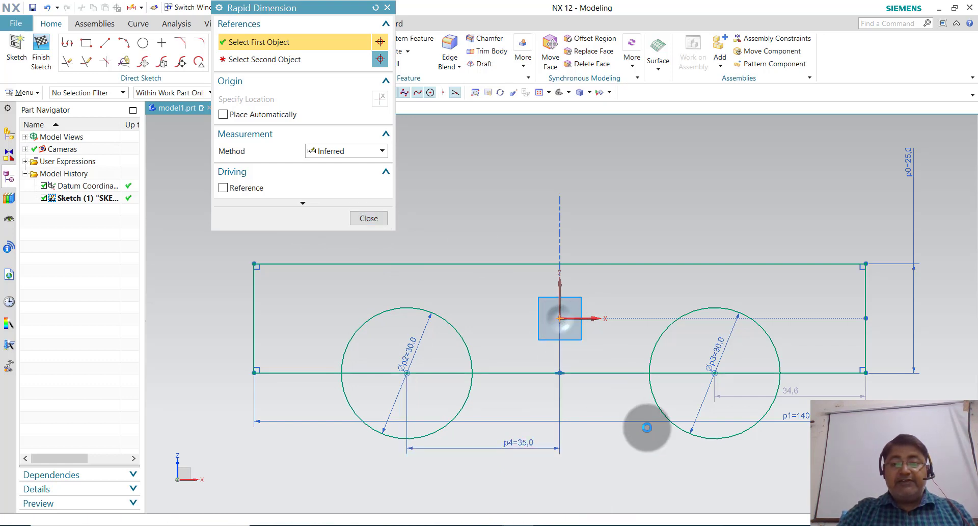
left_click(715, 373)
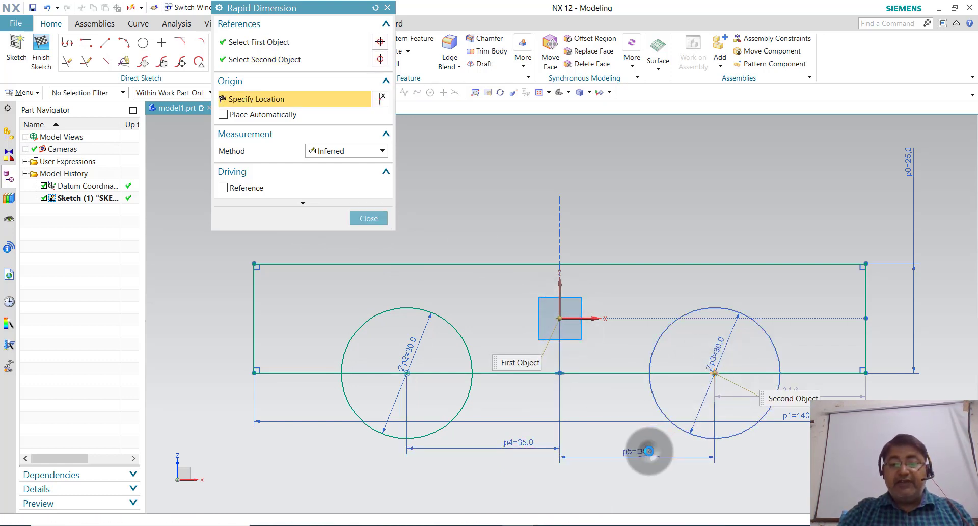
left_click(649, 450)
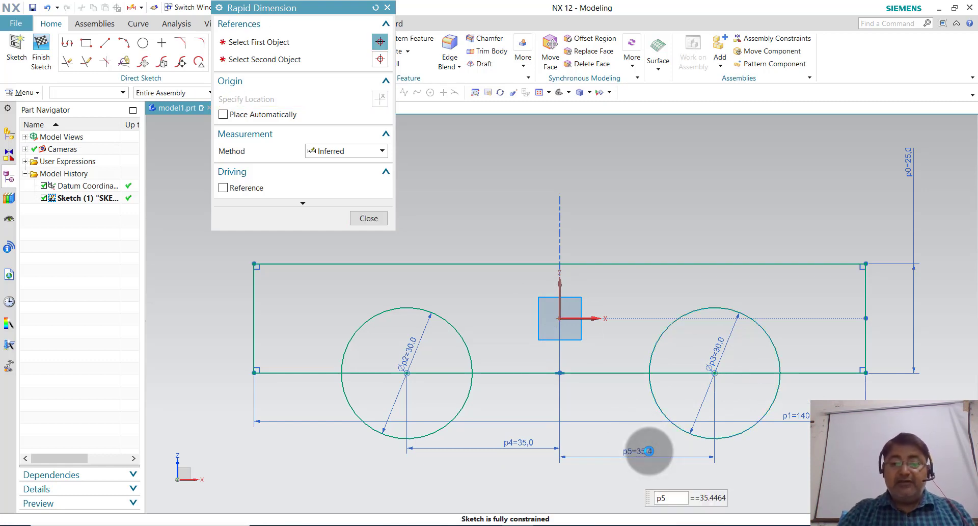
type("35")
key("Return")
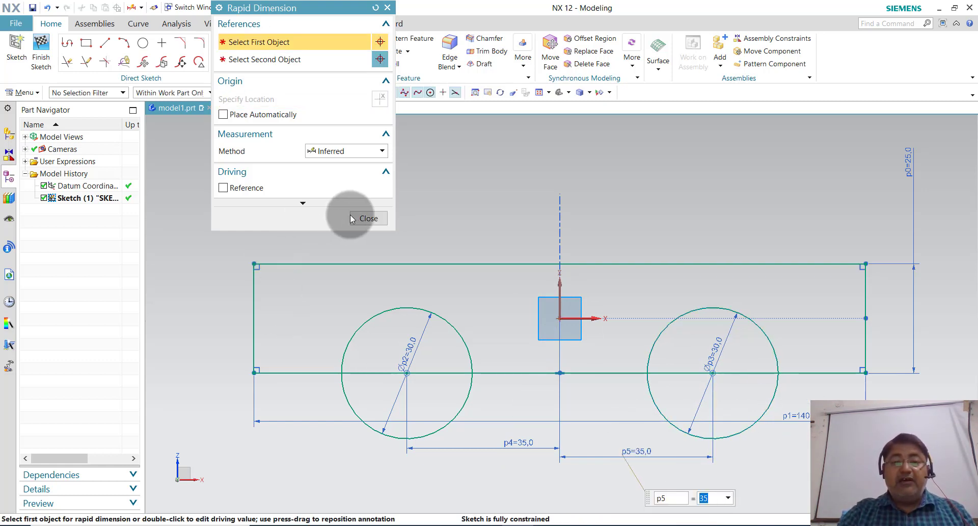
left_click(351, 218)
left_click(80, 64)
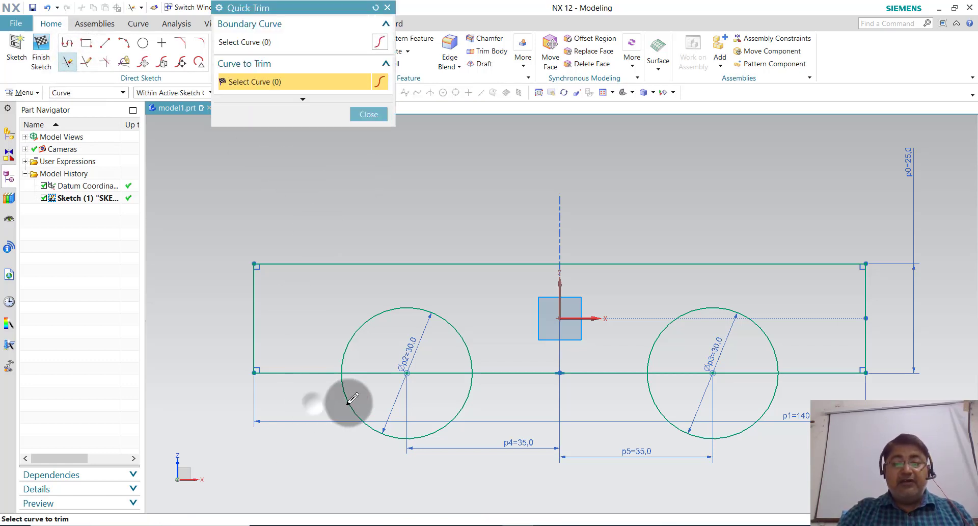
- Trim away the lower circle halves and enclosed base segments, then finish the sketch
left_click_drag(313, 403, 757, 415)
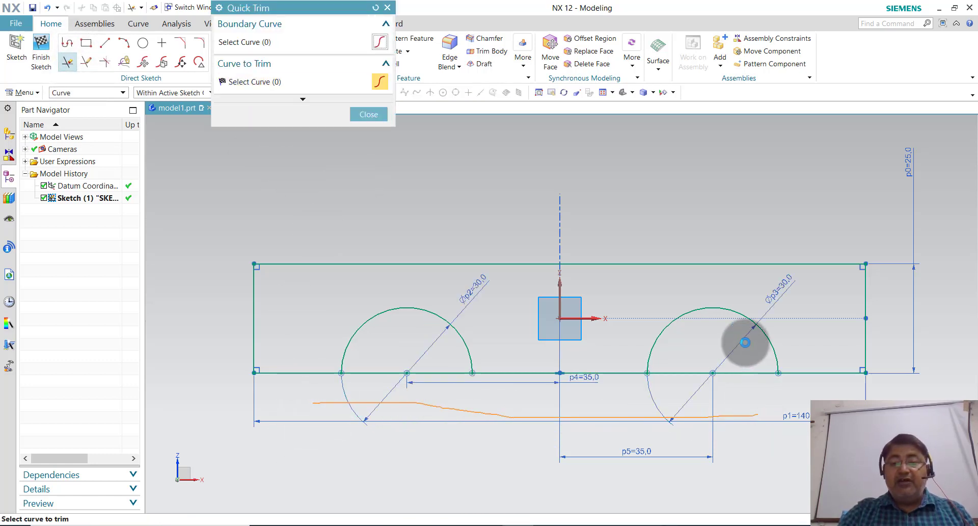
left_click_drag(720, 383, 739, 346)
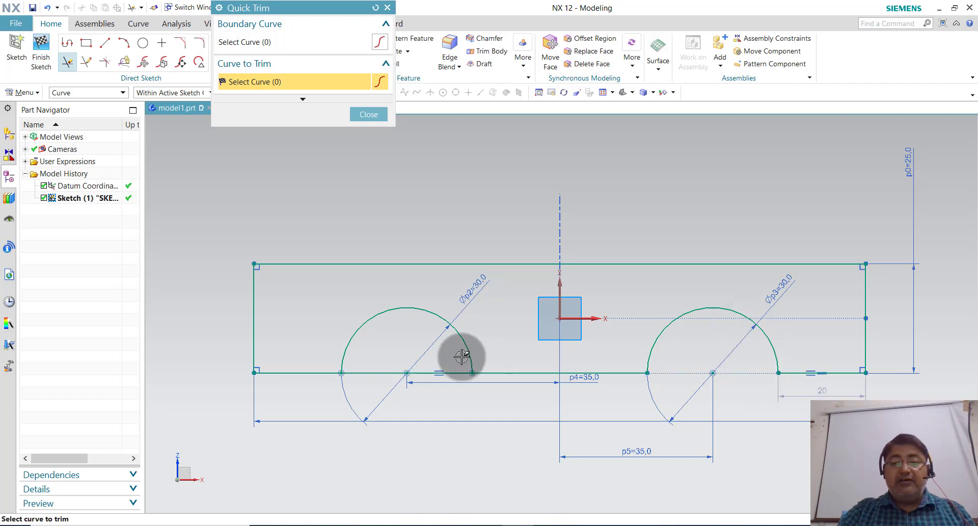
left_click(434, 360)
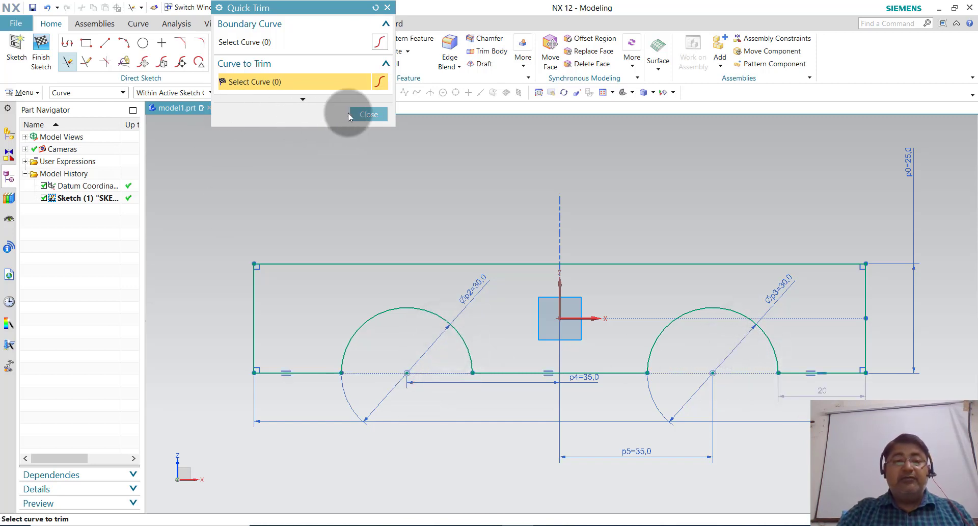
left_click(364, 114)
left_click(411, 188)
left_click(3, 58)
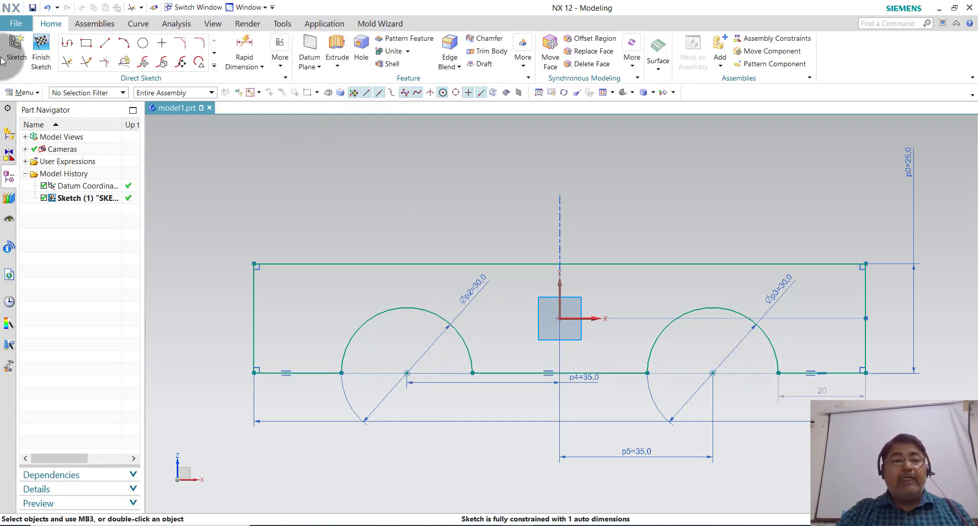
left_click(31, 63)
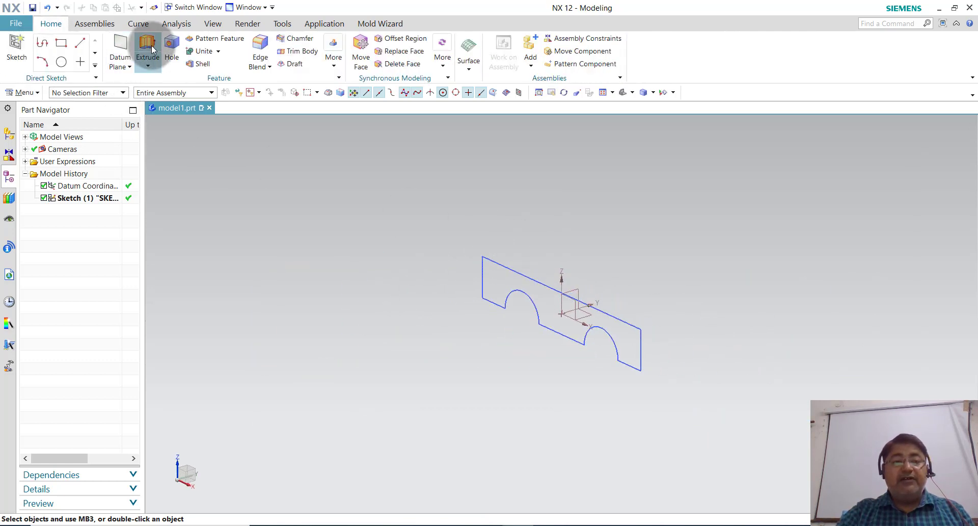
- Extrude the notched profile symmetrically 30 mm into a solid block
left_click(151, 49)
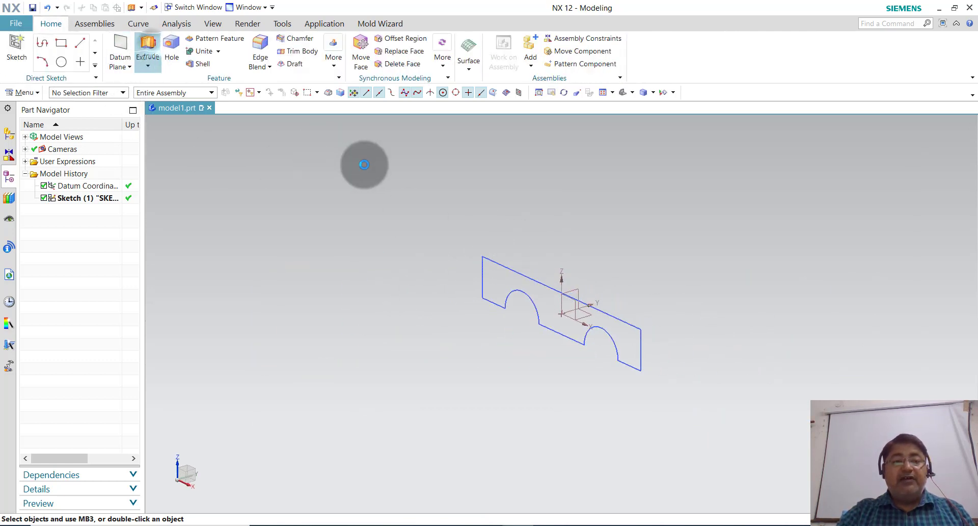
left_click(525, 276)
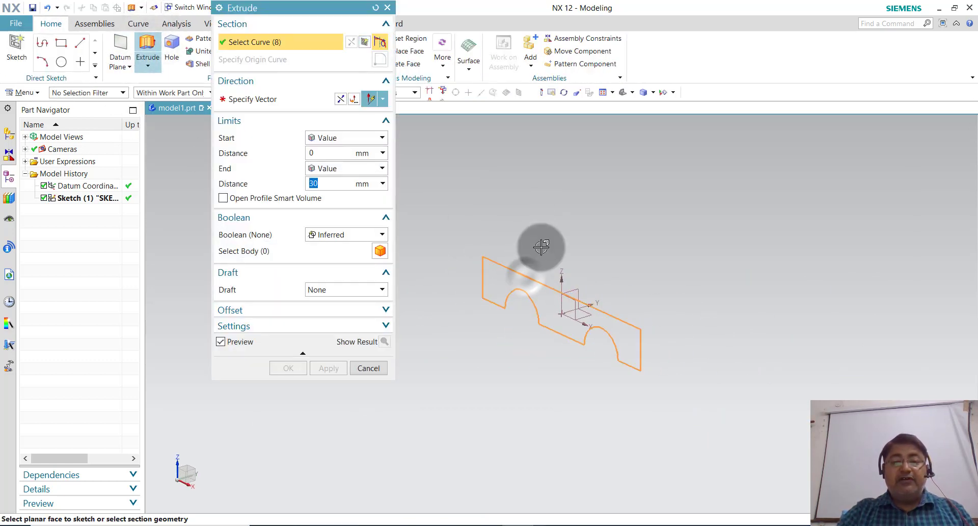
left_click(338, 169)
left_click(352, 192)
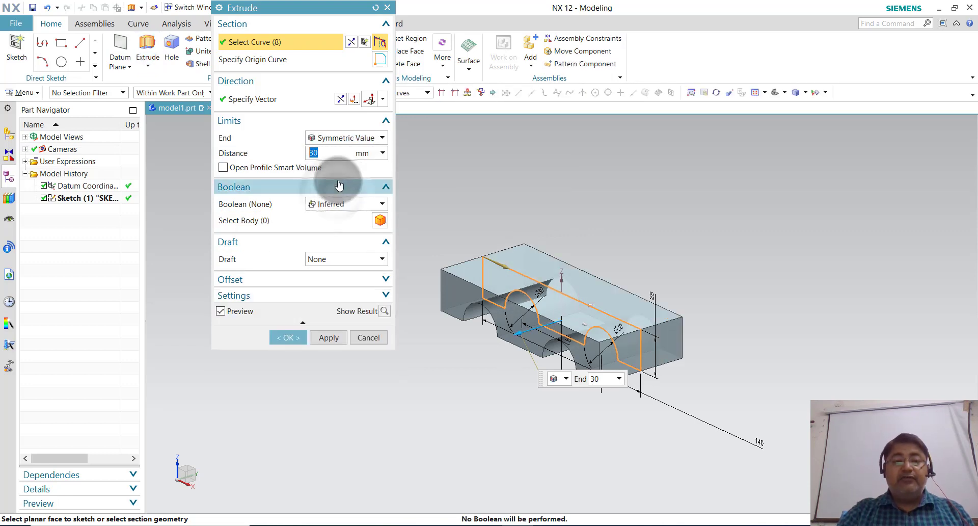
left_click(294, 342)
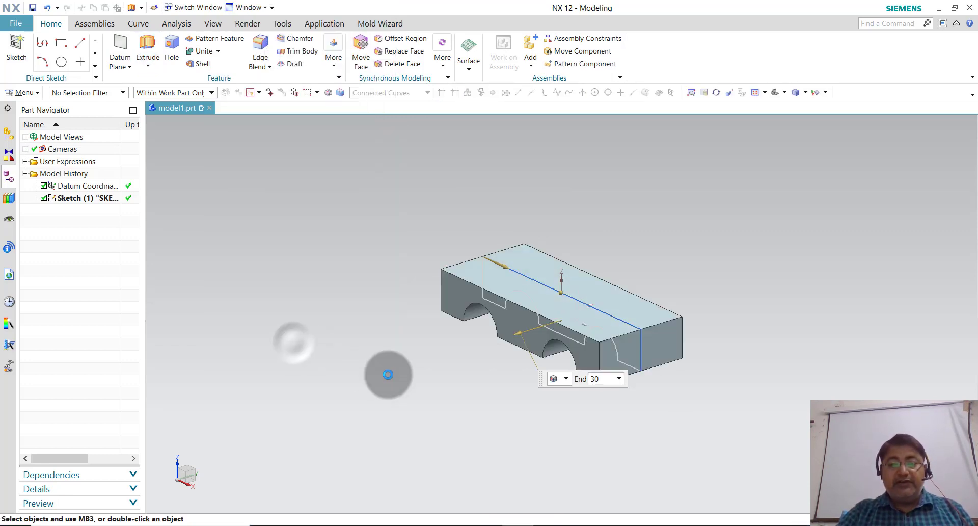
left_click(14, 46)
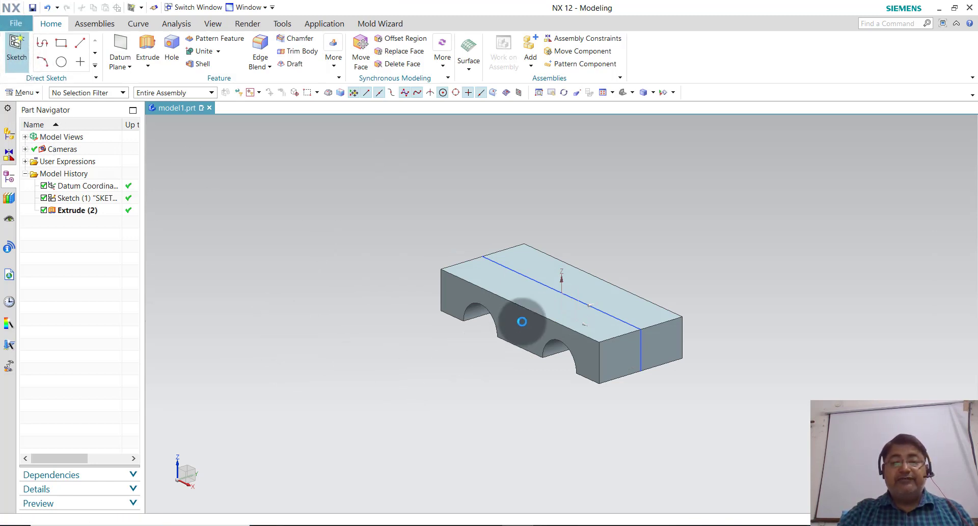
- Start a sketch on the block's front face and draw circles centred on both cutout arcs
left_click(523, 321)
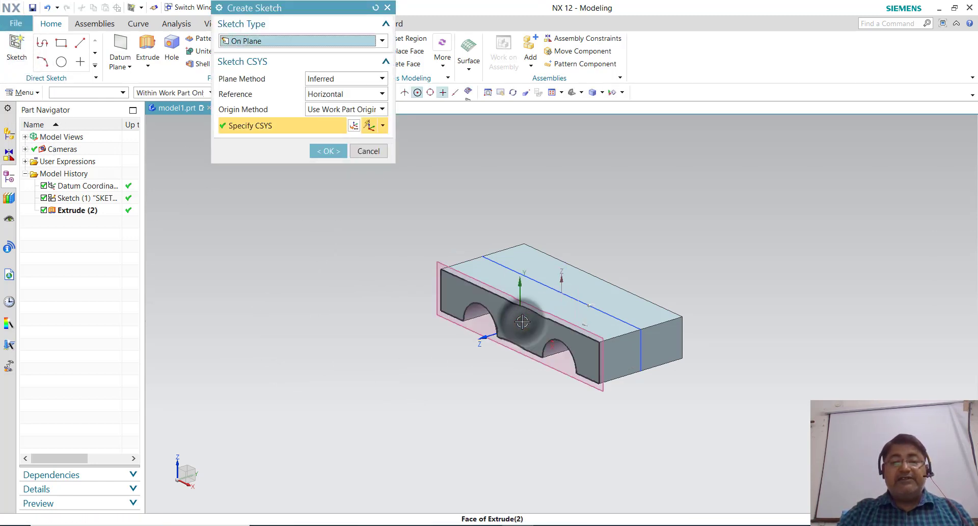
left_click(328, 151)
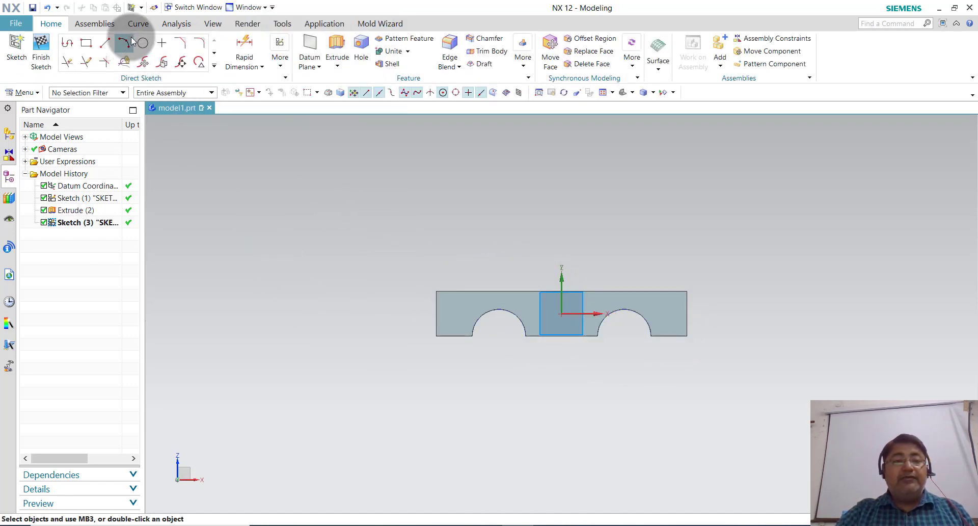
left_click(144, 47)
scroll(545, 323, "up", 1)
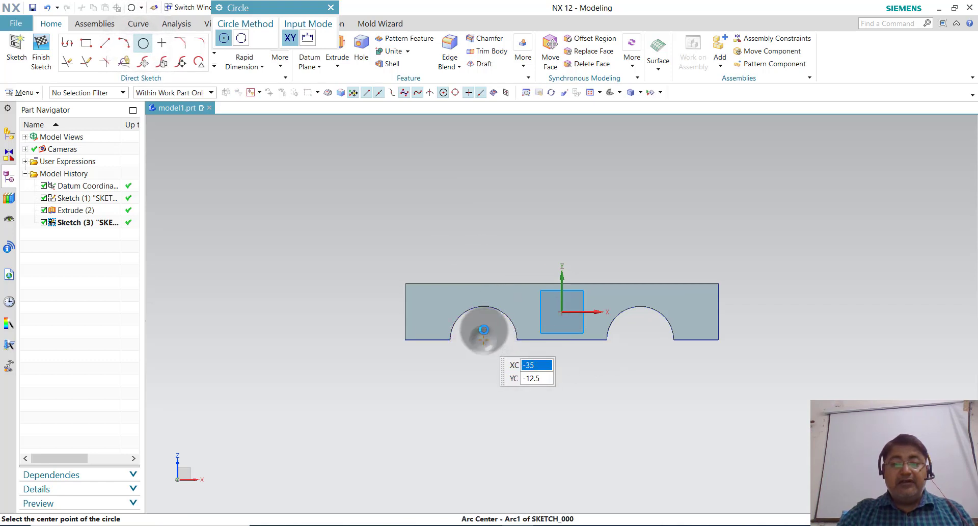
left_click(483, 329)
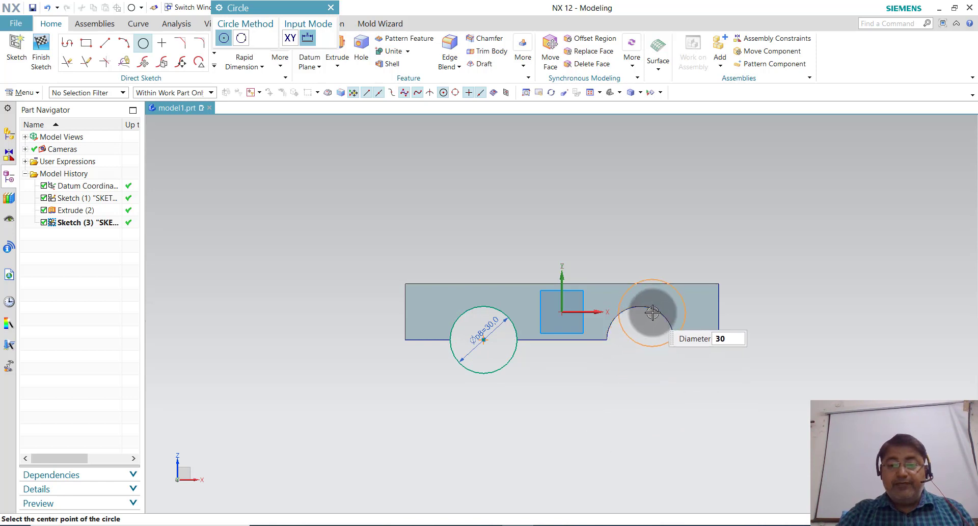
left_click(639, 336)
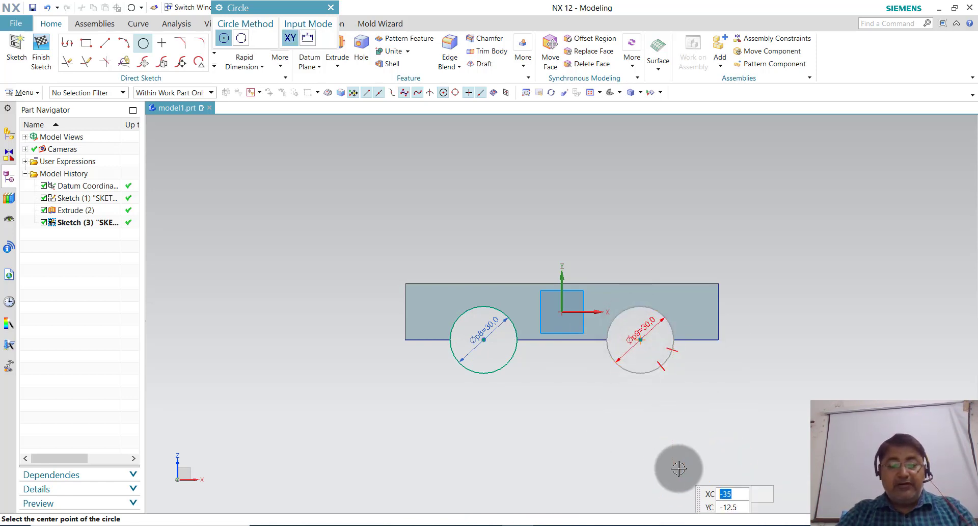
key("Escape")
- Delete the redundant diameter dimension on the right circle so the sketch is fully constrained
scroll(683, 375, "up", 1)
scroll(683, 376, "up", 1)
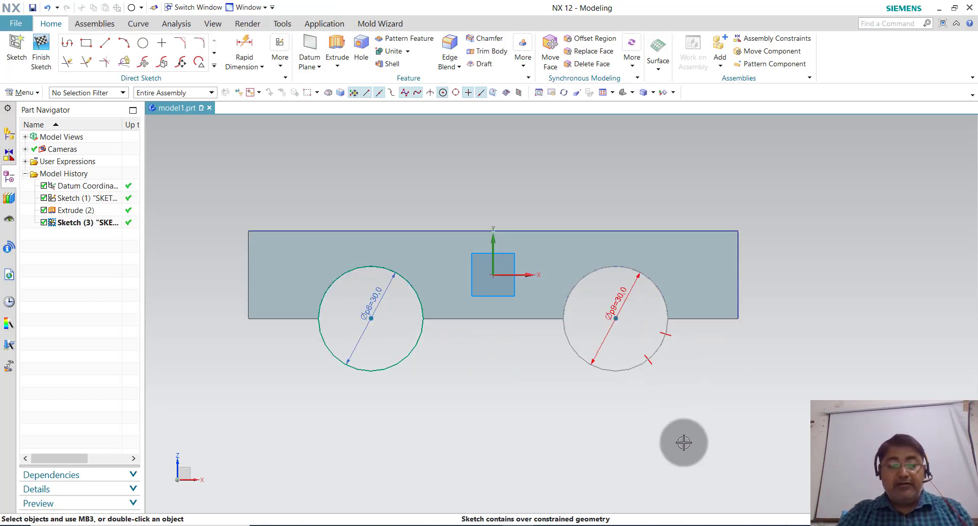
right_click(623, 294)
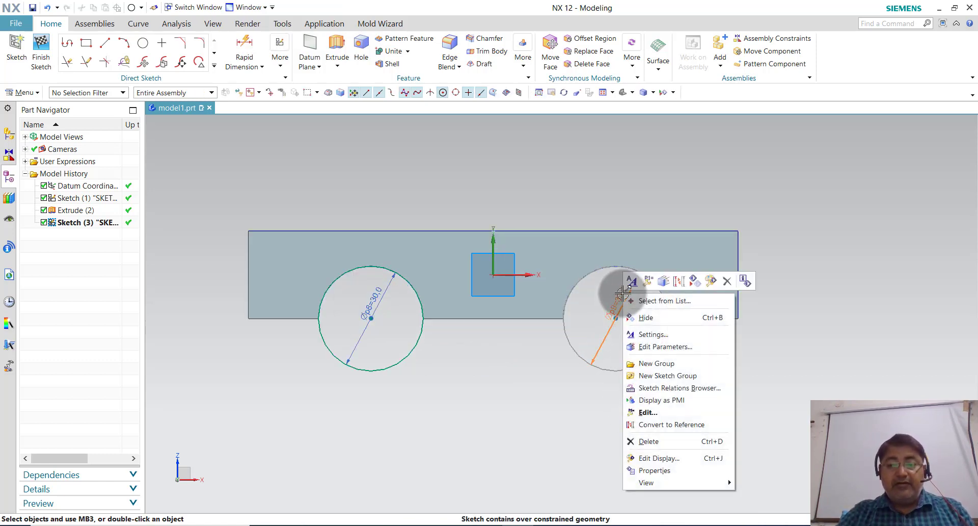
left_click(667, 440)
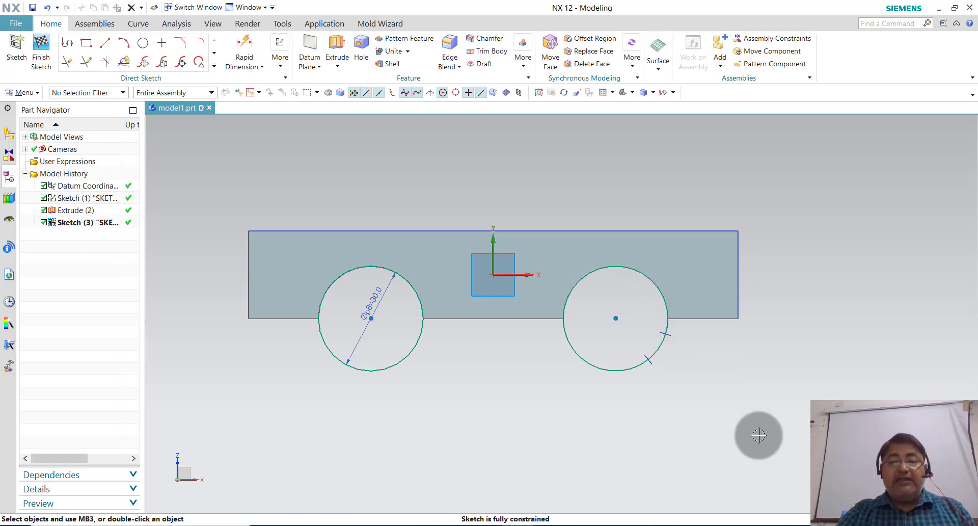
scroll(759, 435, "down", 1)
scroll(763, 419, "up", 1)
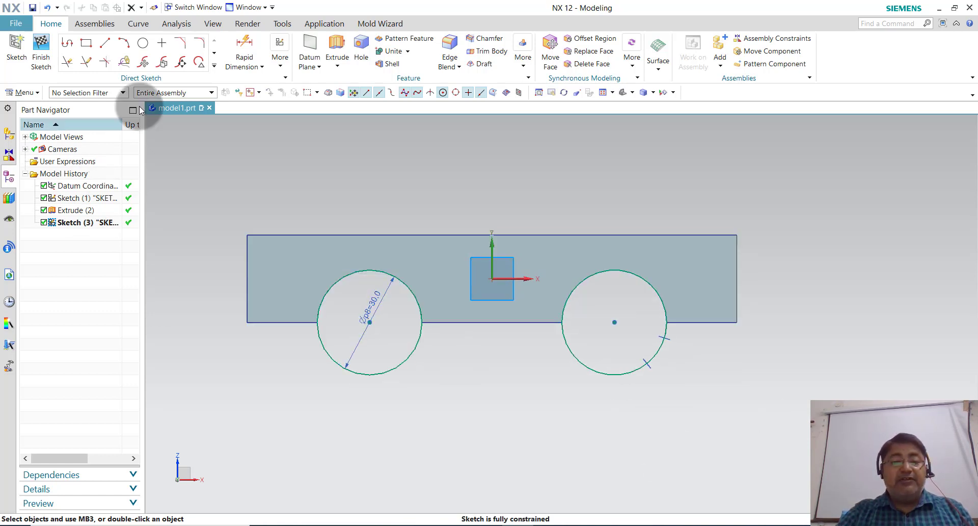
- Draw 140 mm Profile lines along both the bottom and top edges of the block
left_click(68, 44)
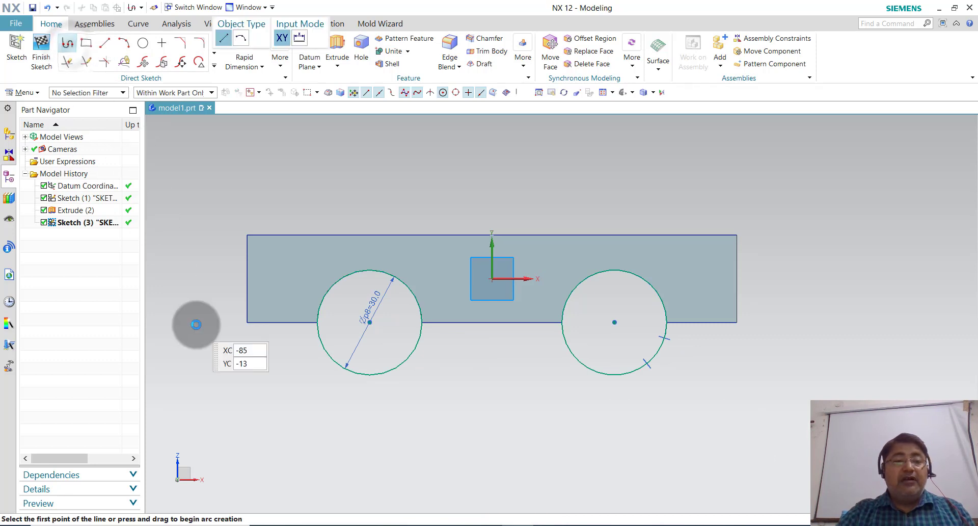
left_click(247, 321)
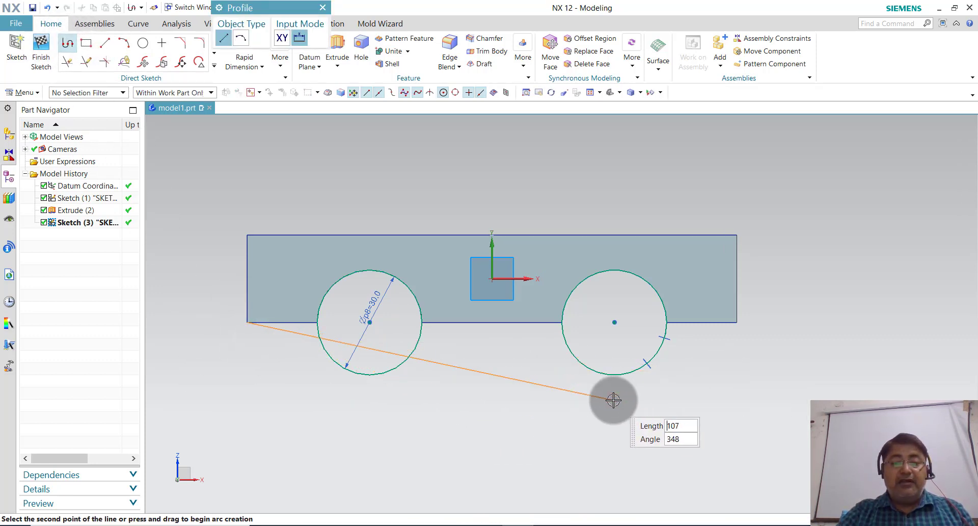
left_click(737, 321)
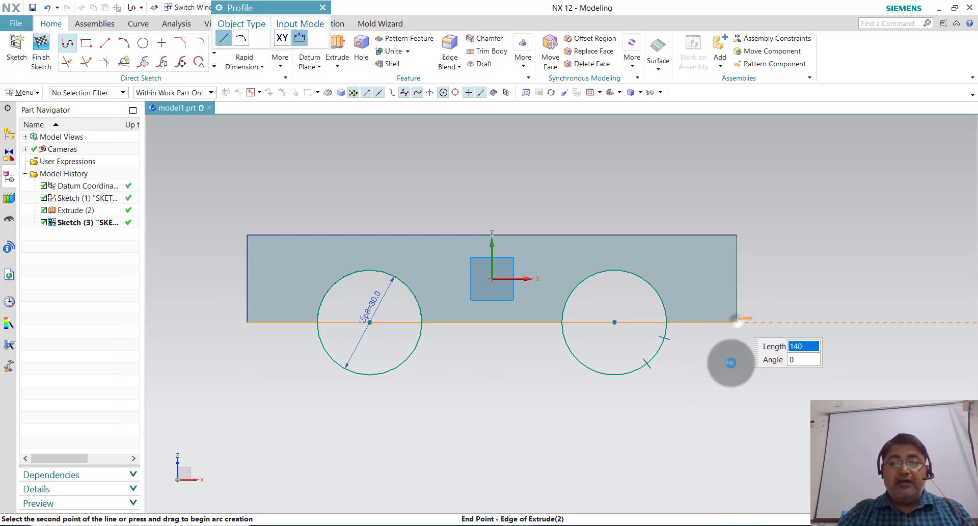
key("Escape")
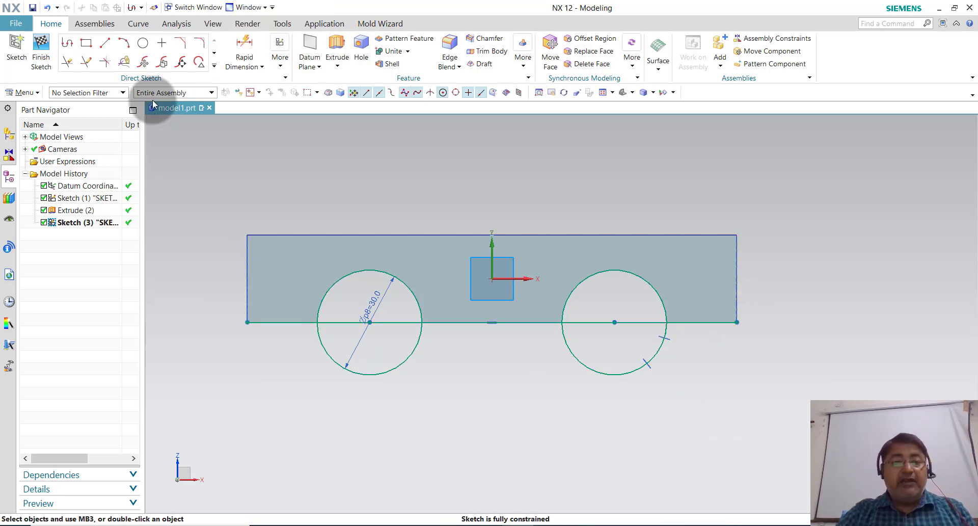
left_click(67, 43)
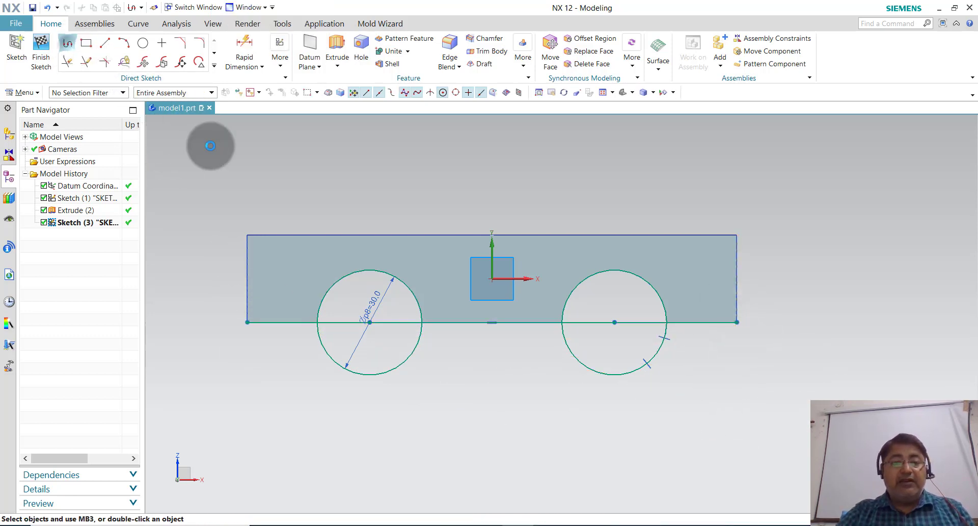
left_click(248, 233)
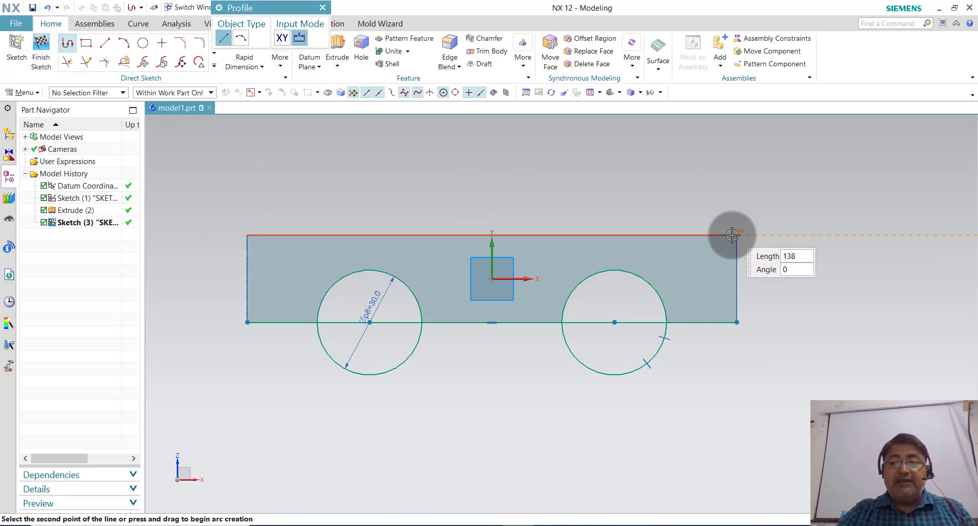
left_click(737, 235)
key("Escape")
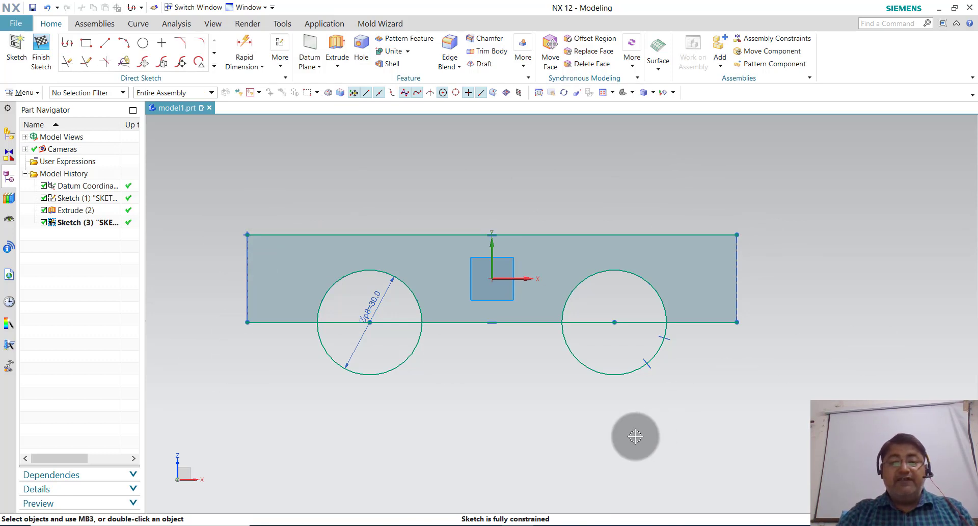
- Add Ø50 circles concentric with the cutout circles and discard the extra pending circle
left_click(142, 45)
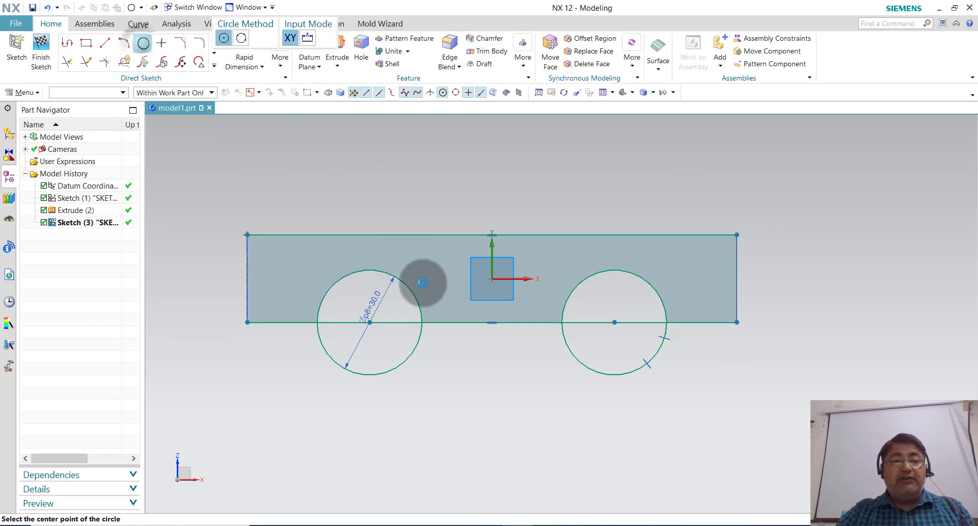
left_click(376, 312)
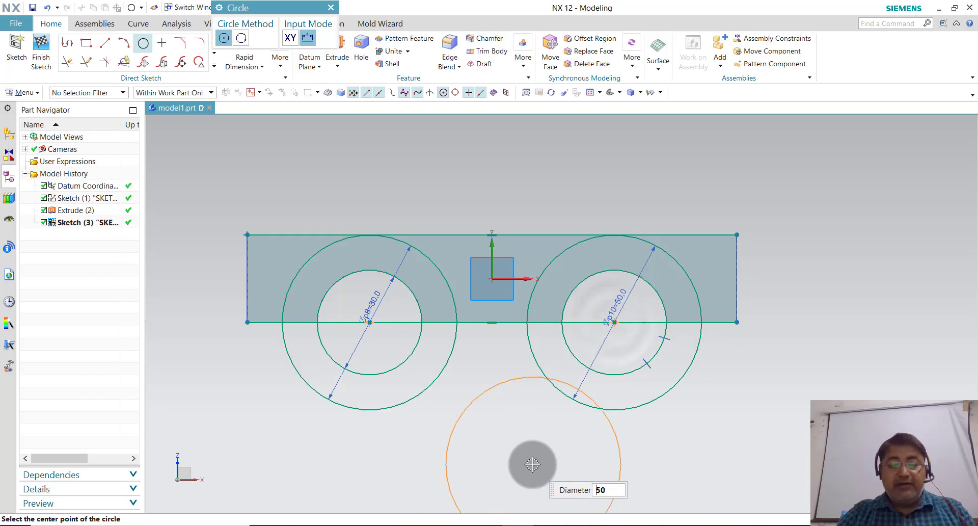
key("Escape")
key("Escape")
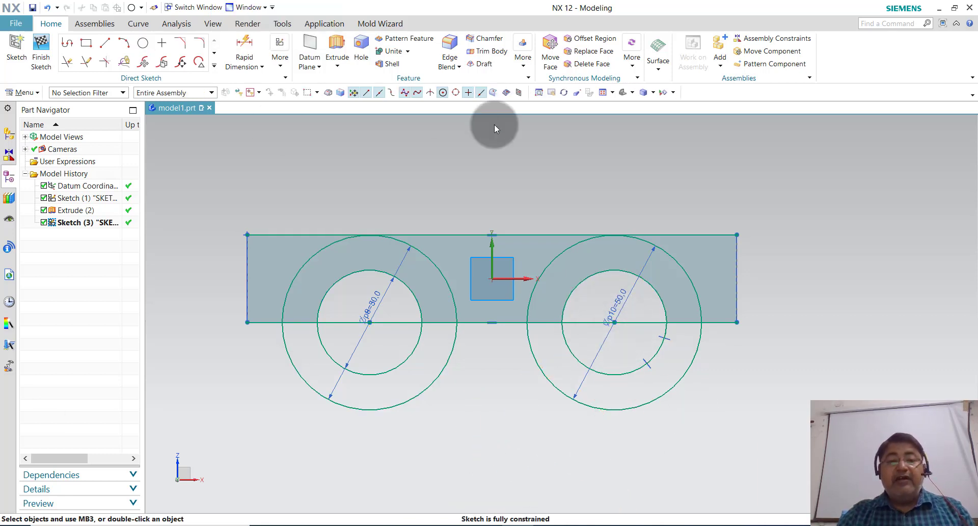
- Quick Trim the lower halves of the circles below the rectangle's bottom edge
left_click(66, 61)
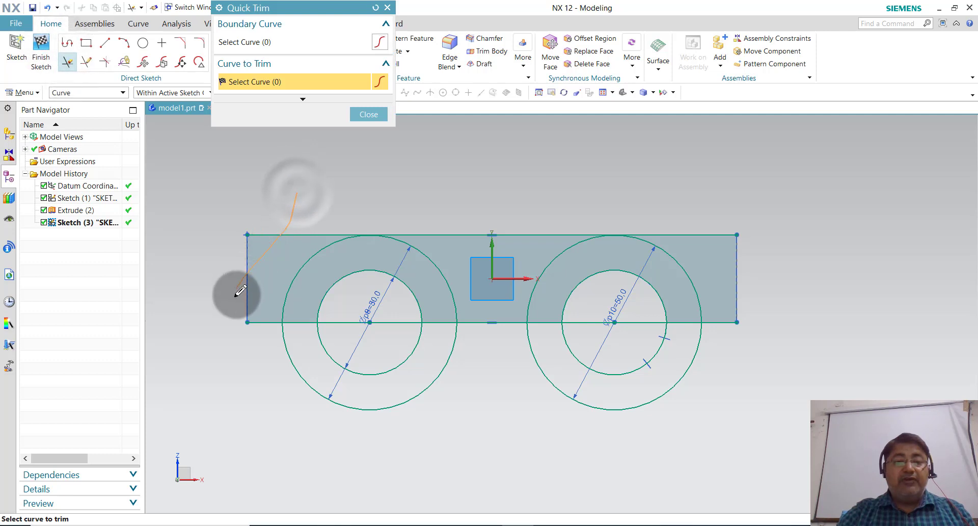
mouse_move(236, 294)
left_mouse_down()
mouse_move(502, 360)
mouse_move(712, 219)
mouse_move(658, 138)
left_mouse_up()
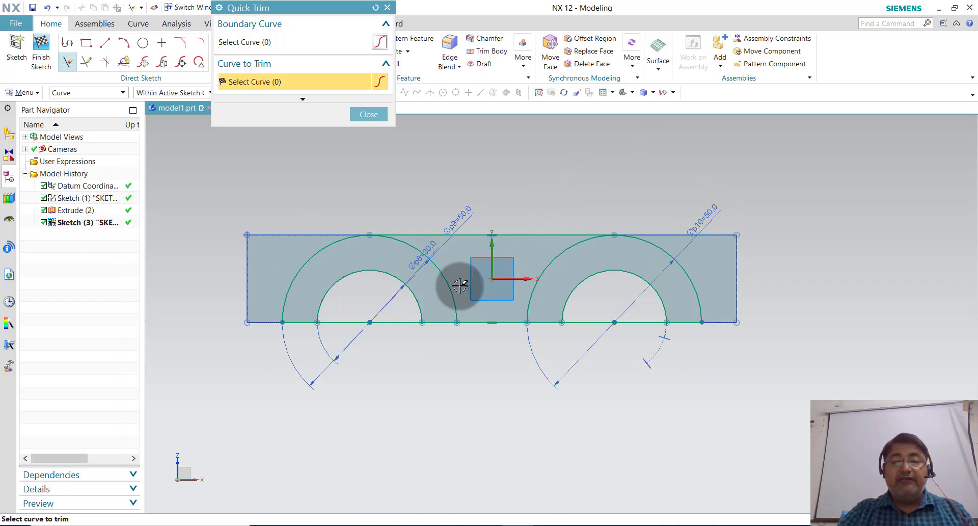
mouse_move(445, 283)
left_mouse_down()
mouse_move(515, 250)
mouse_move(557, 269)
left_mouse_up()
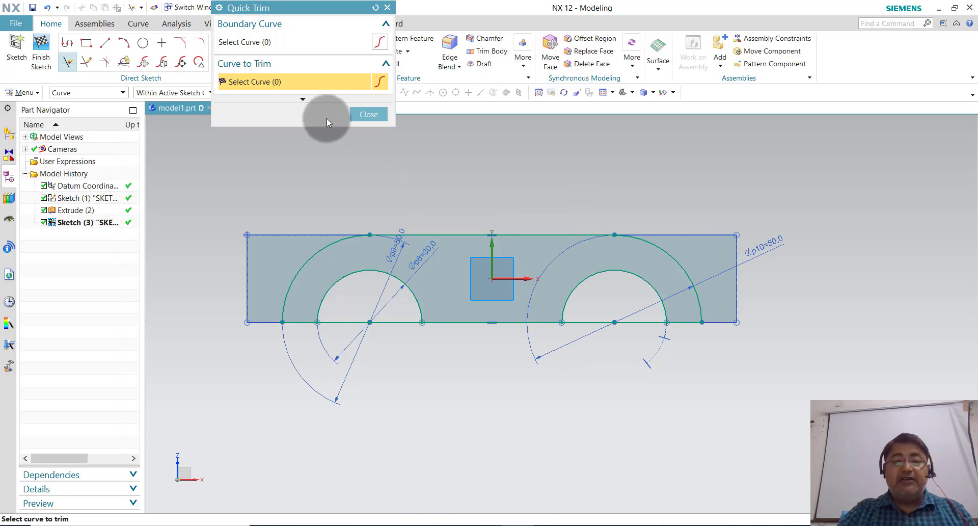
left_click(368, 115)
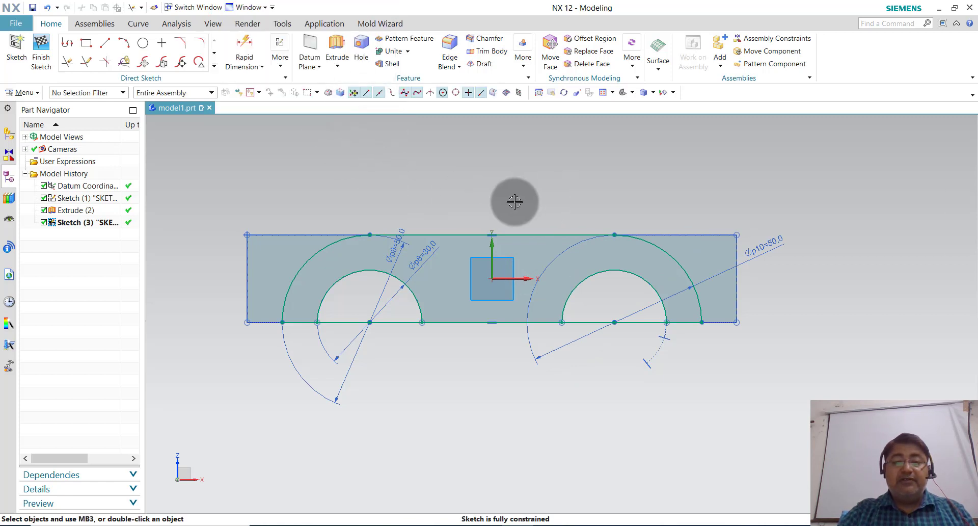
- Trim the bottom-edge segments lying inside both inner Ø30 arcs
left_click(66, 61)
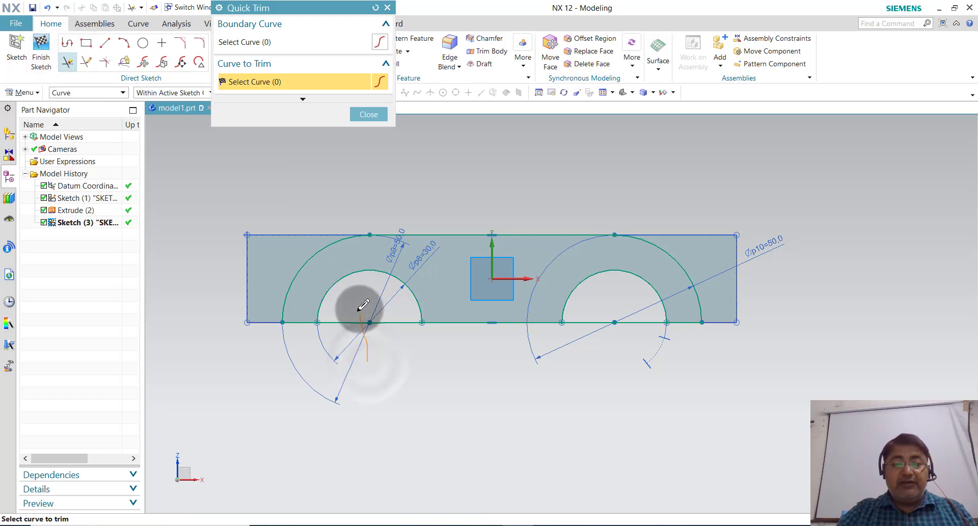
left_click_drag(357, 303, 358, 302)
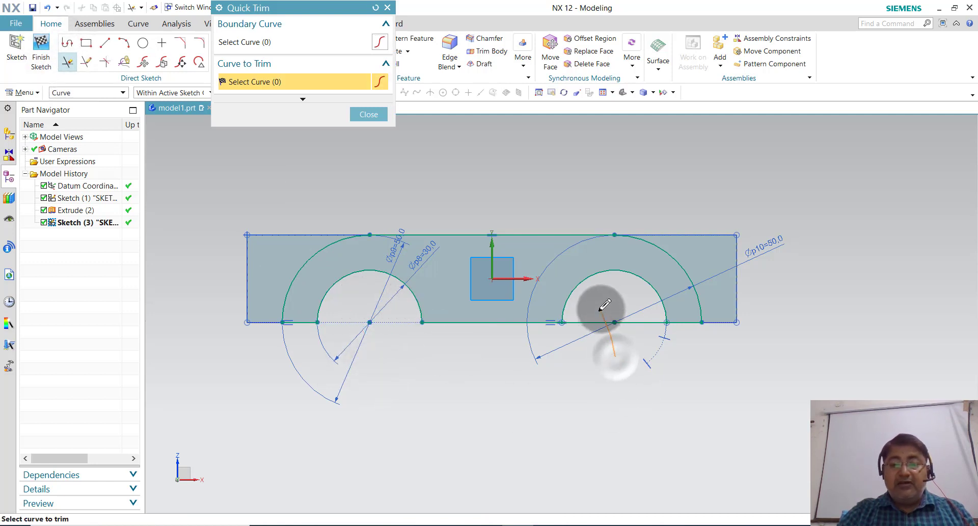
left_click_drag(605, 305, 618, 369)
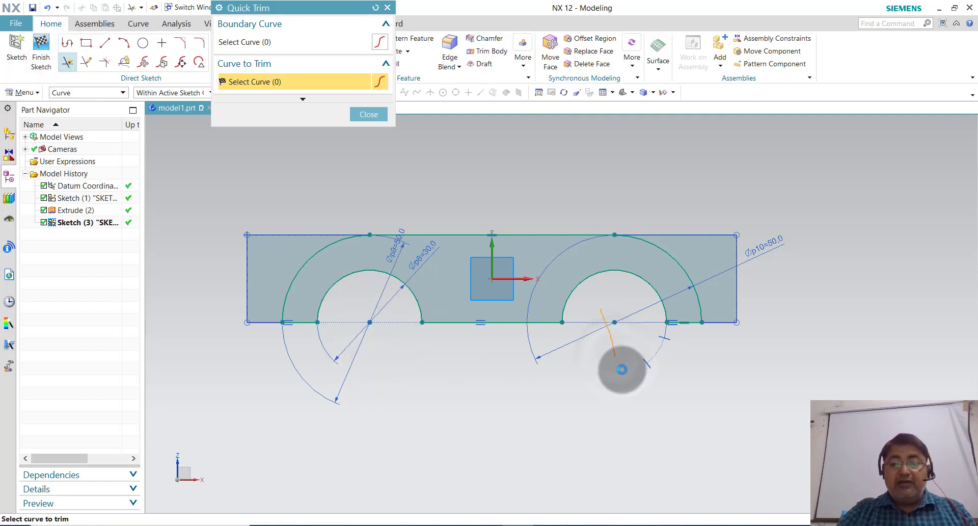
left_click(370, 121)
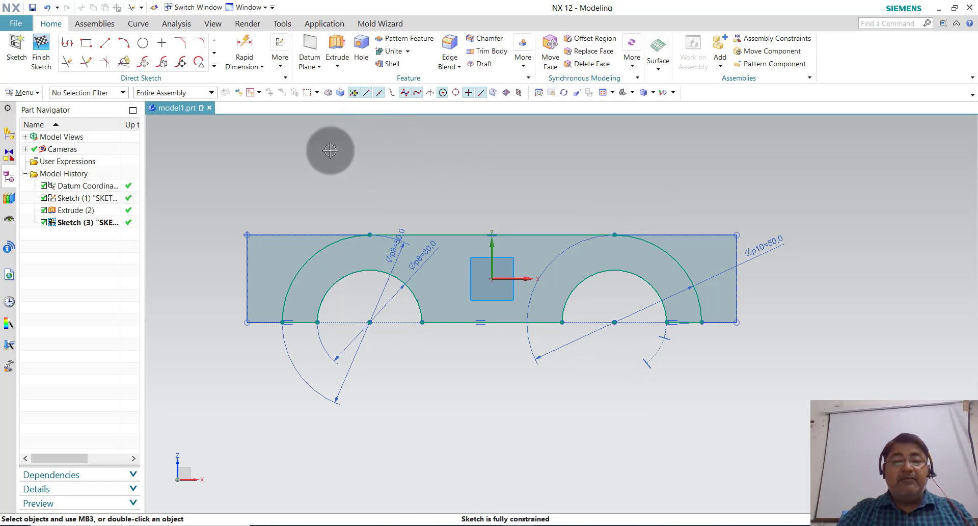
- Extrude the trimmed half-ring profile 10 mm, united with the block, as Extrude (4)
left_click(43, 54)
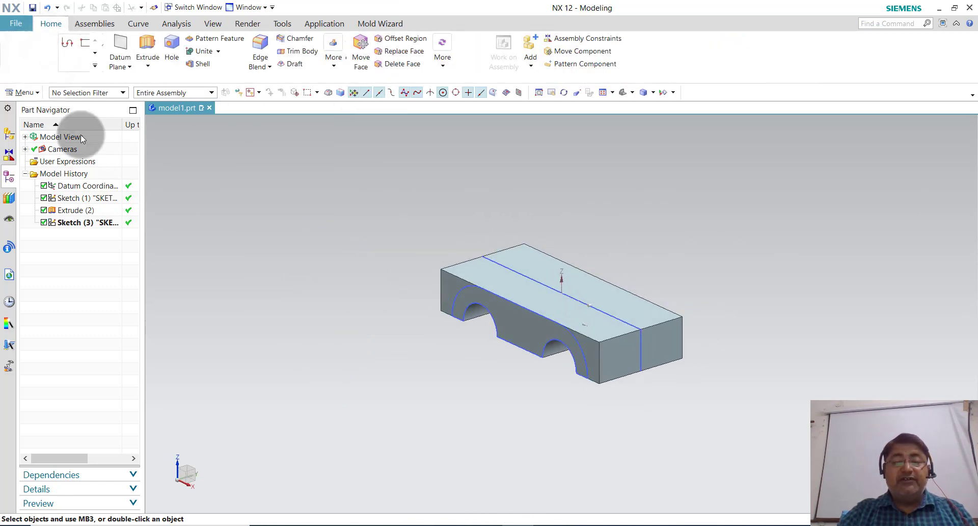
left_click(145, 50)
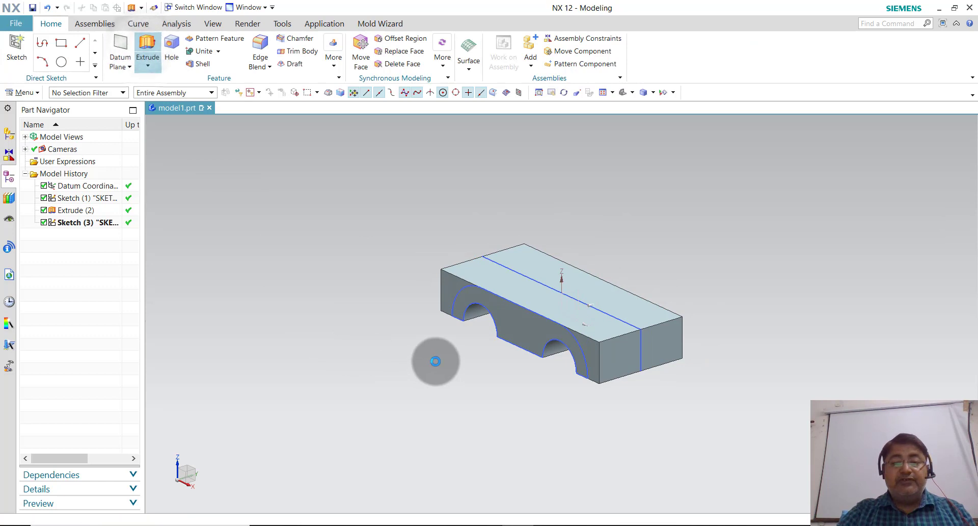
left_click(455, 297)
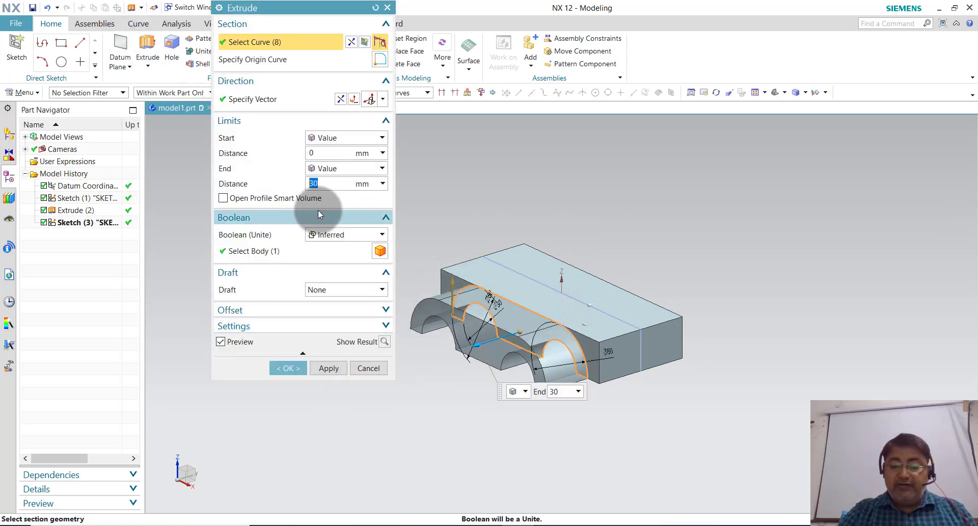
type("10")
key("Return")
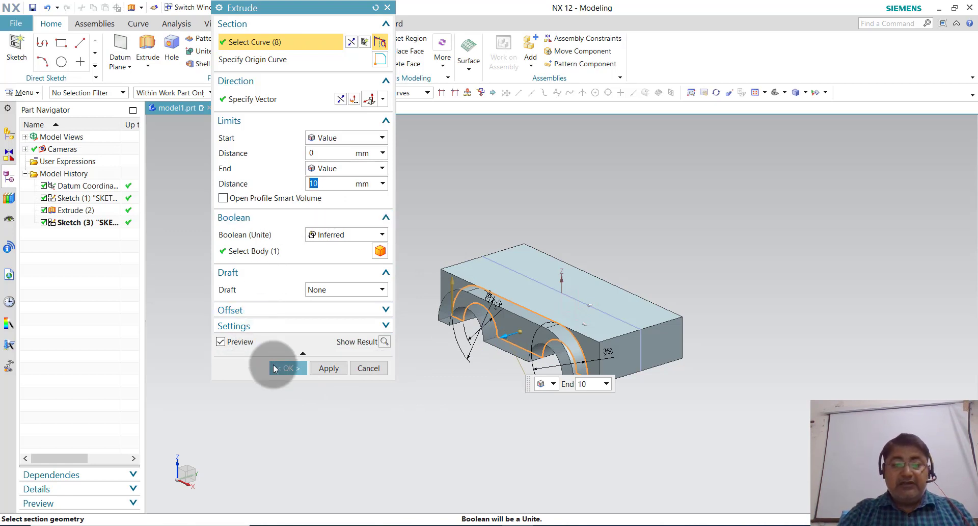
left_click(296, 371)
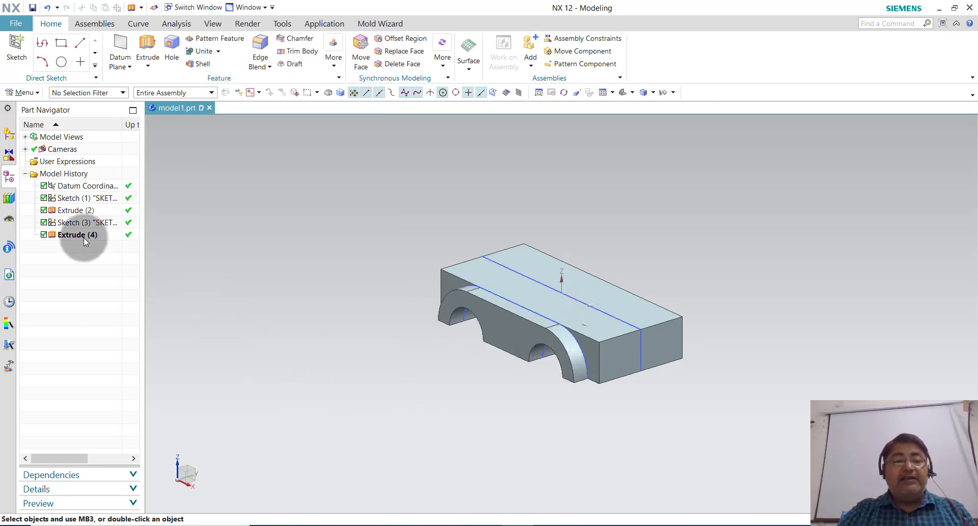
left_click(77, 235)
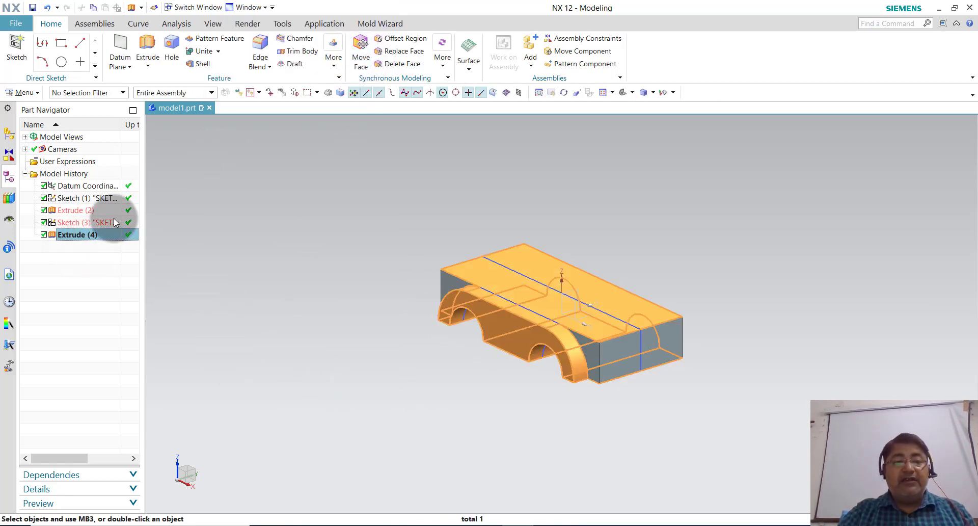
- Mirror Sketch (3) and Extrude (4) across the datum XZ plane onto the back face
left_click(109, 223, "ctrl")
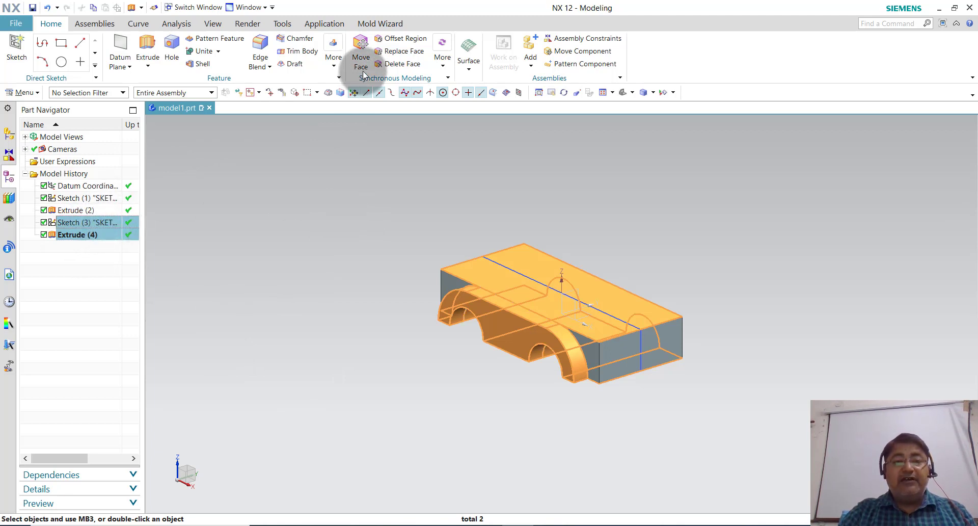
left_click(333, 56)
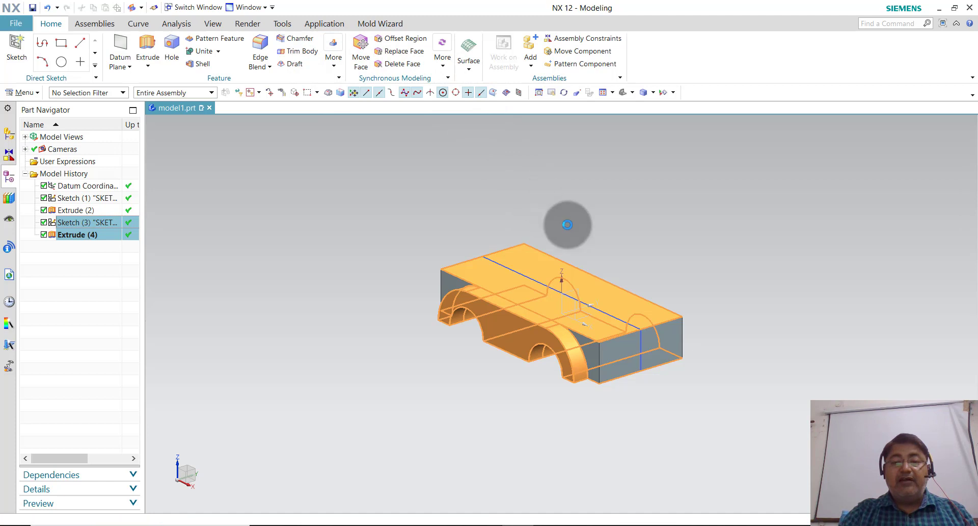
left_click(245, 95)
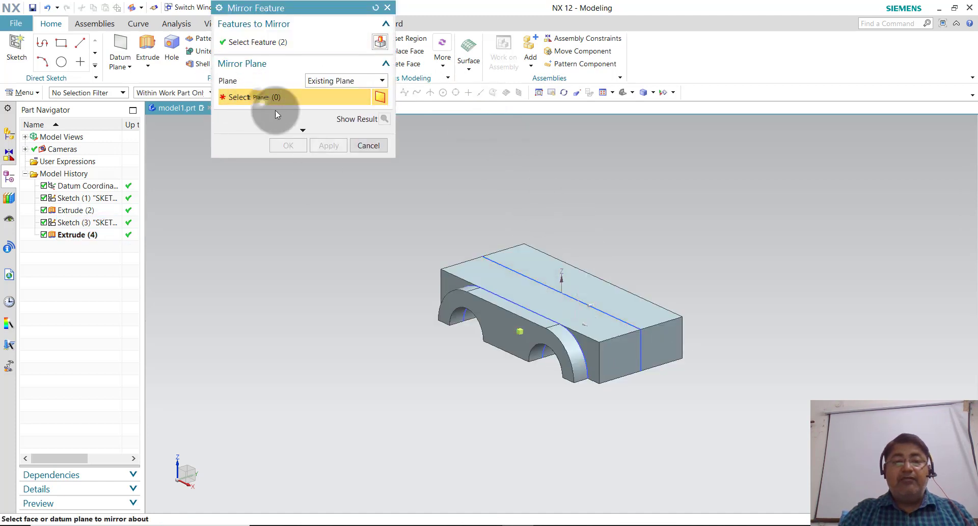
left_click(574, 302)
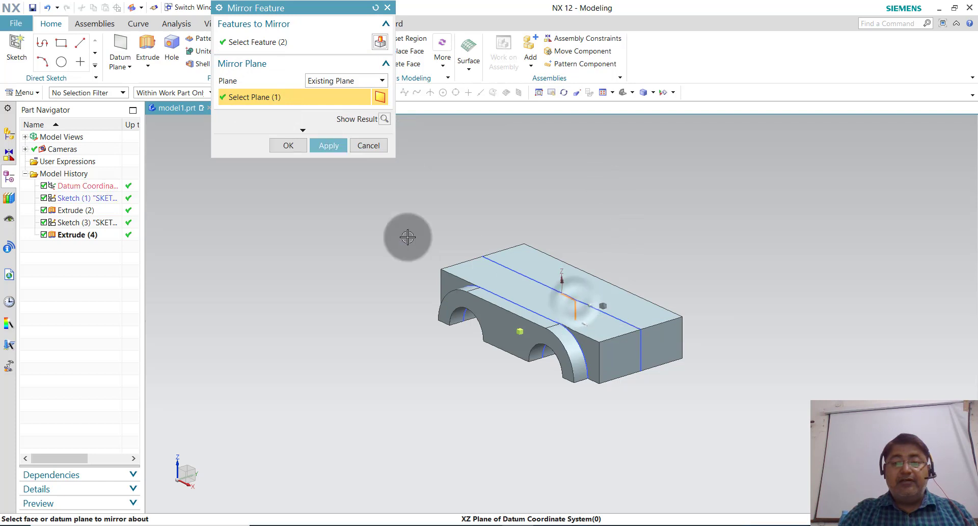
left_click(287, 145)
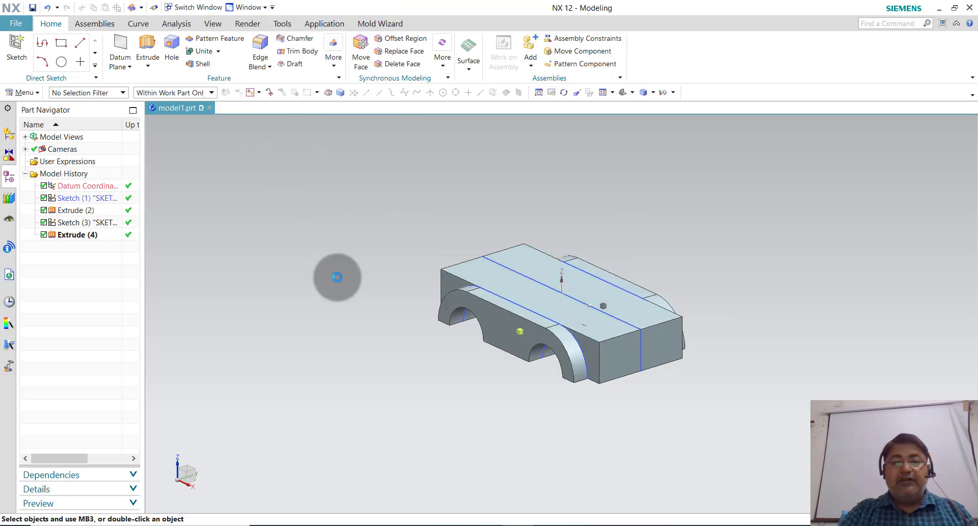
middle_click_drag(363, 293, 358, 303)
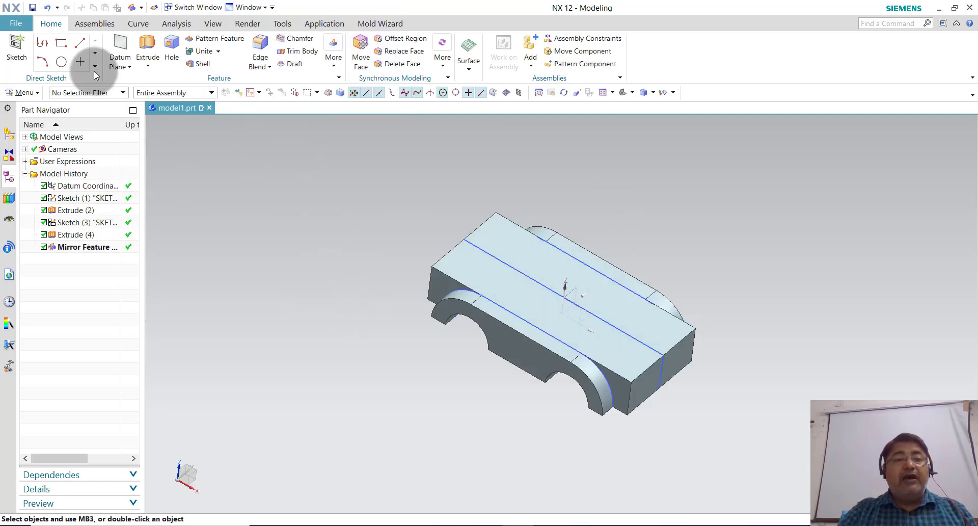
- Create the new Sketch (6) on the block's top face
left_click(7, 48)
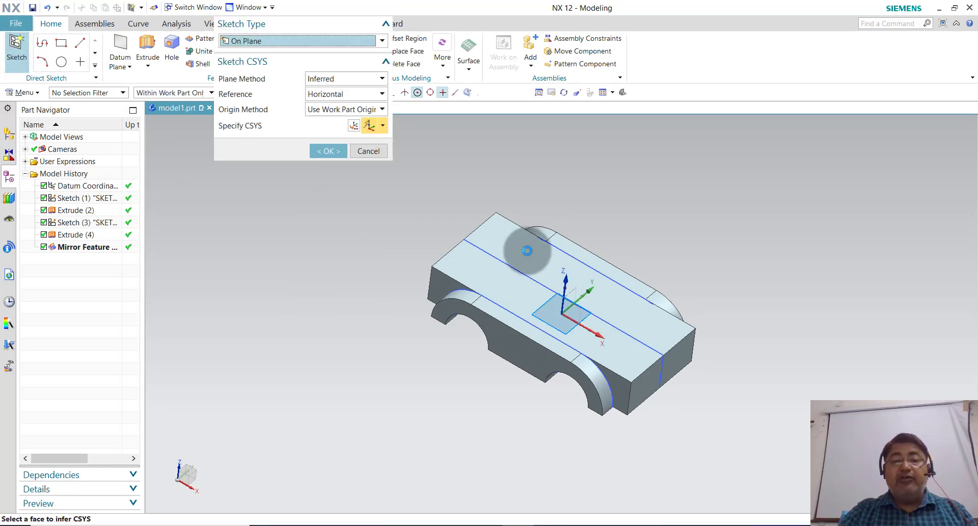
left_click(528, 250)
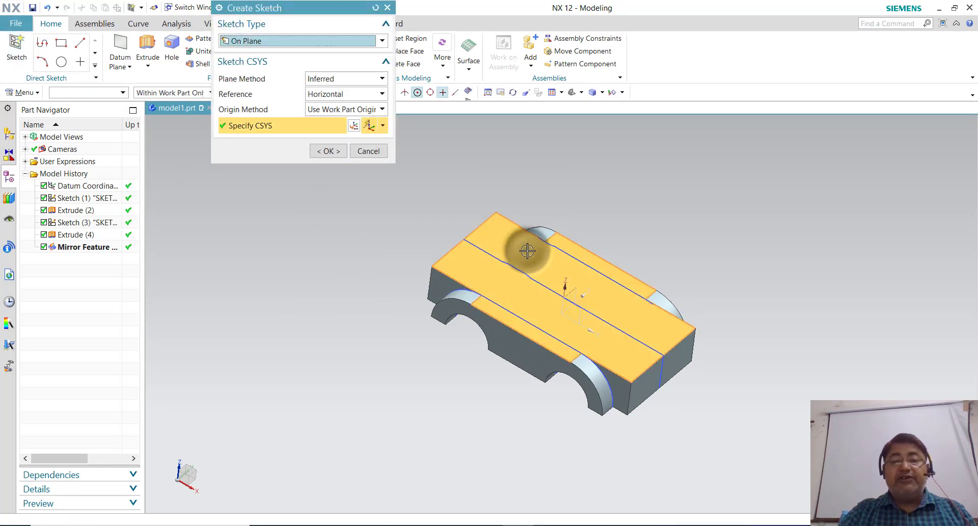
left_click(316, 152)
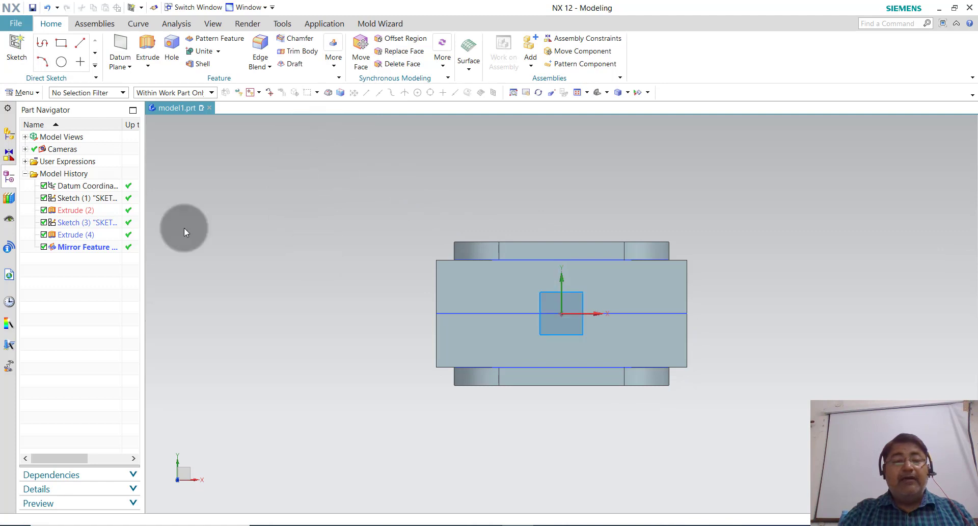
left_click(86, 226)
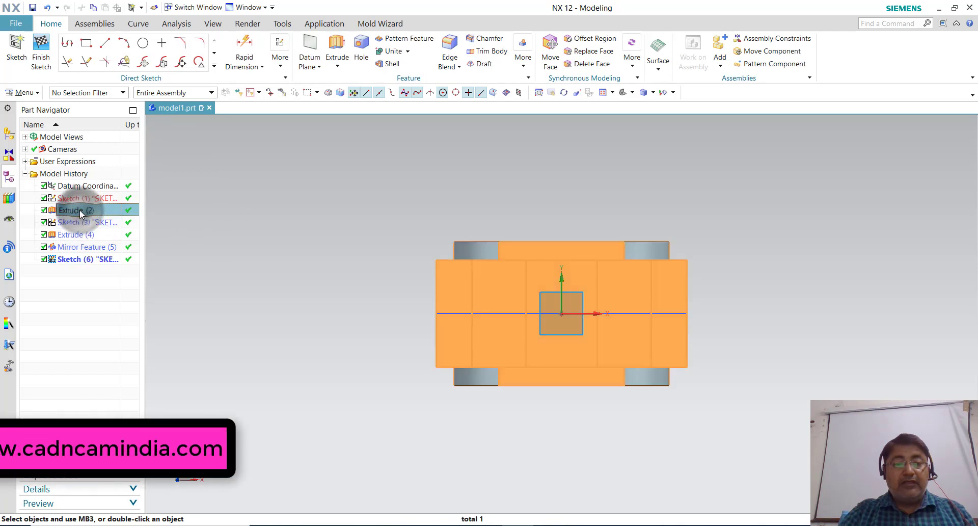
left_click(348, 216)
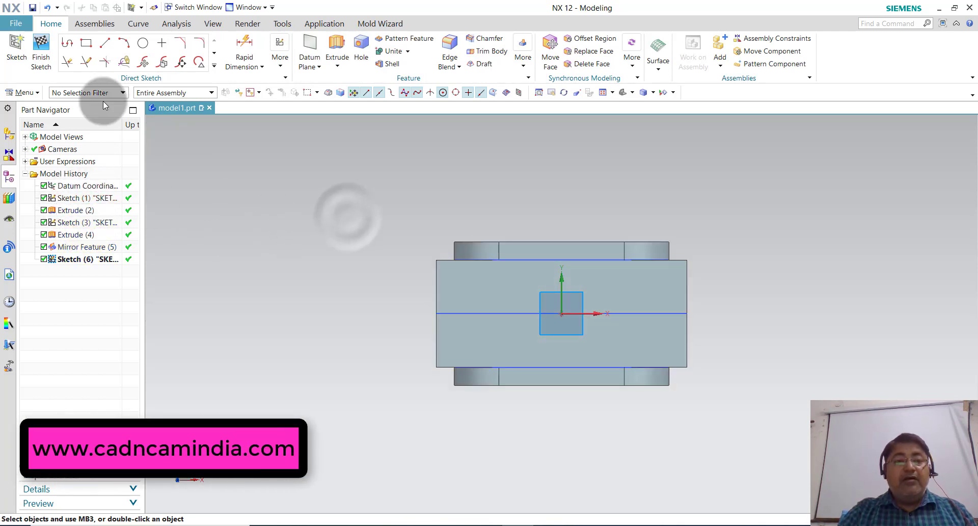
- Draw three Ø10 hole circles across the top-face sketch
left_click(143, 43)
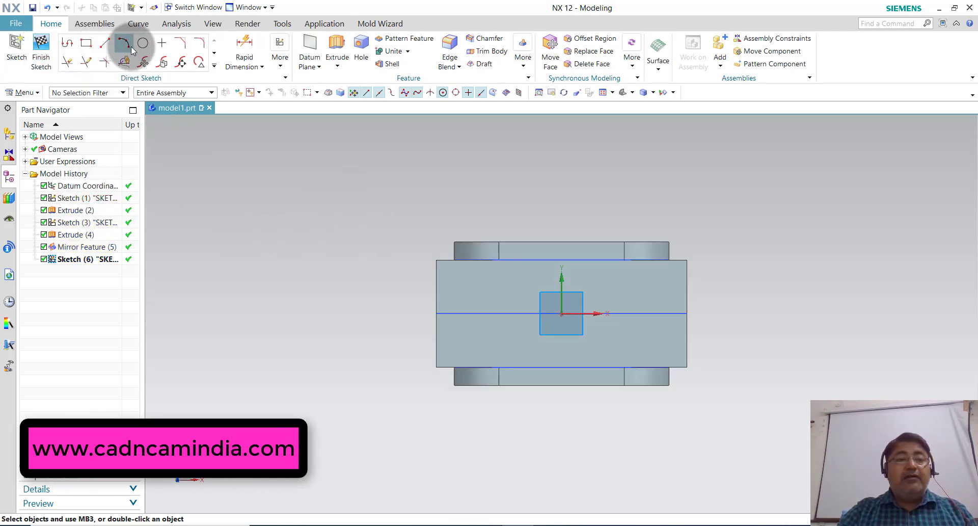
scroll(534, 278, "up", 1)
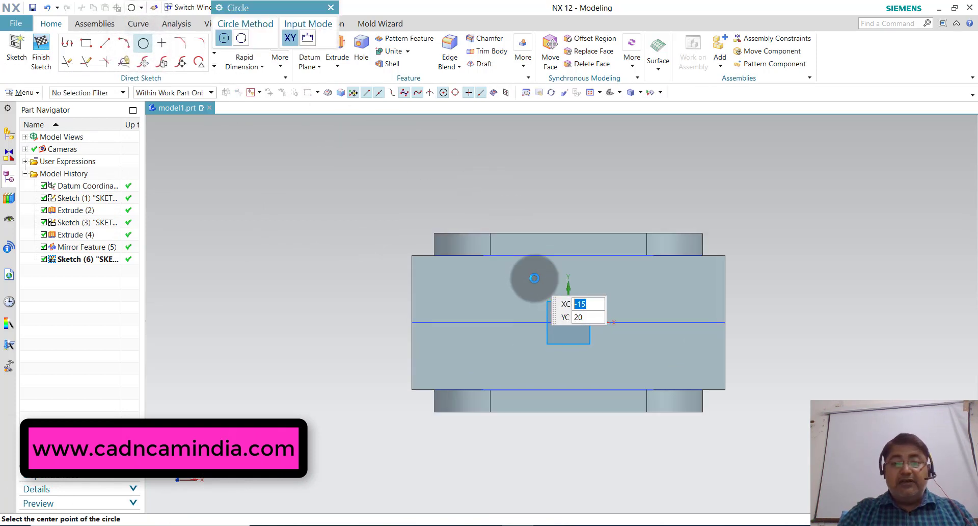
left_click(449, 288)
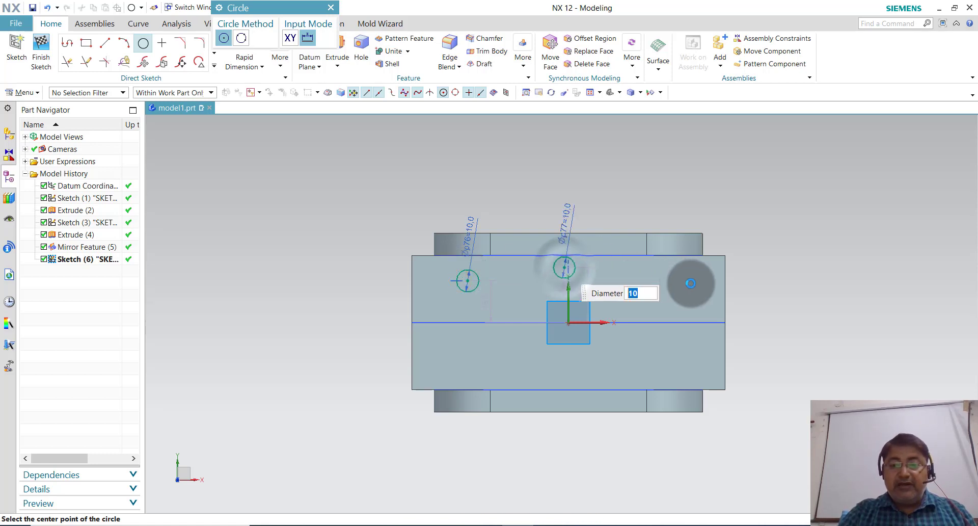
left_click(693, 280)
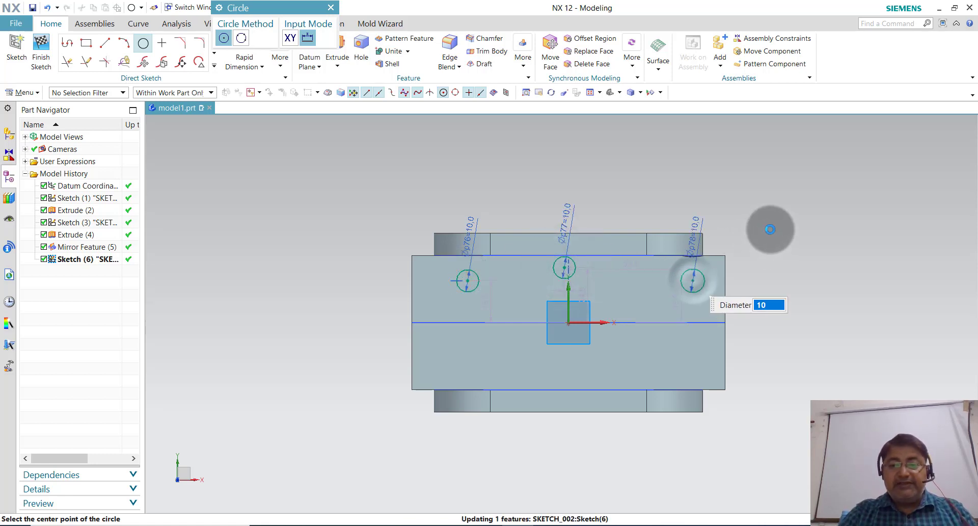
key("Escape")
- Drag the 55.6, 24.6 and both 18.6 dimensions off the part for readability
scroll(655, 268, "up", 2)
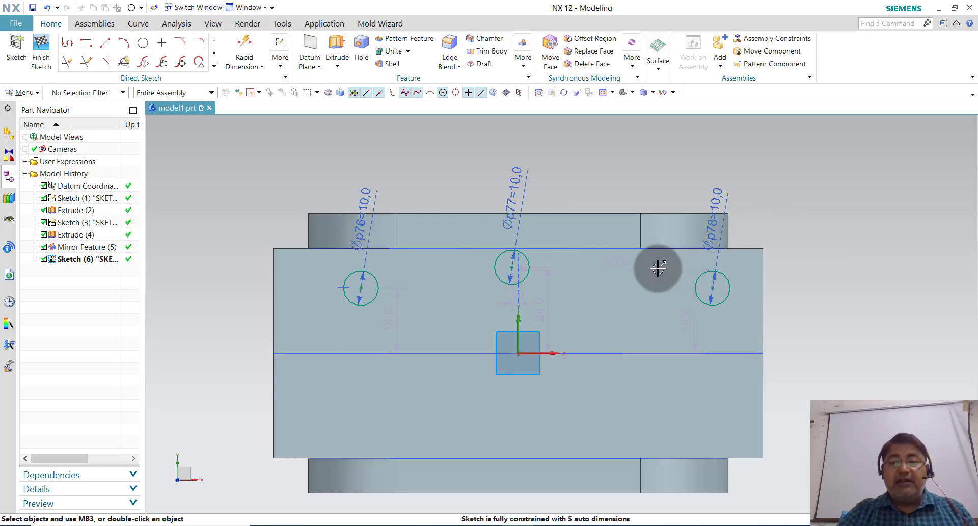
left_click_drag(619, 261, 622, 137)
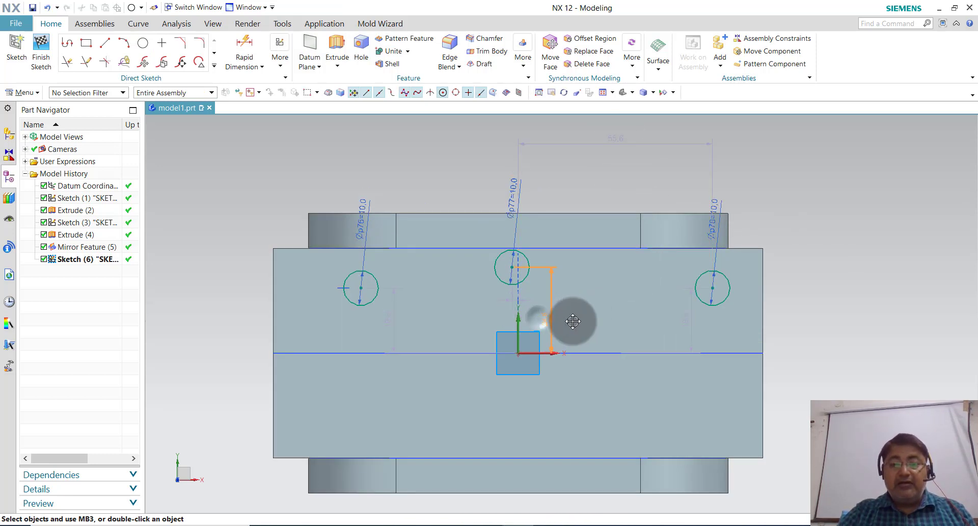
left_click_drag(573, 321, 890, 320)
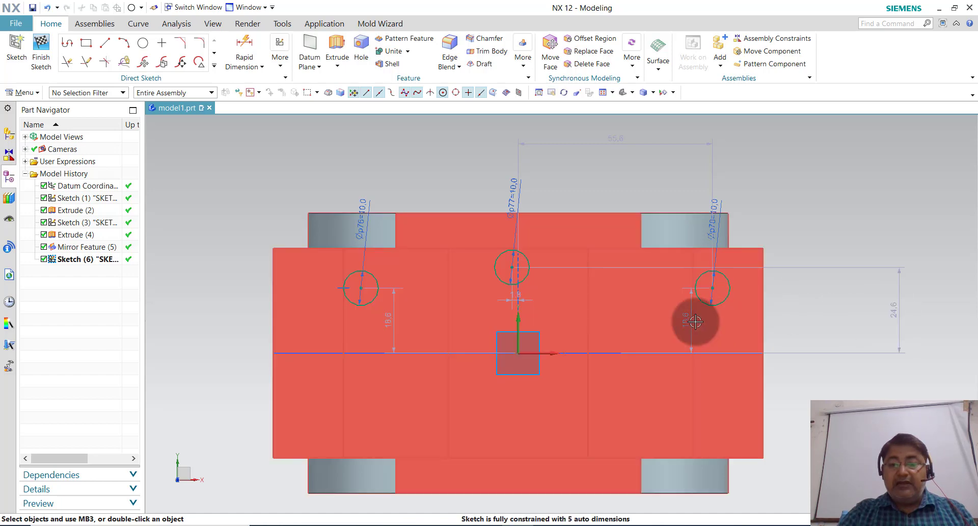
left_click_drag(696, 322, 795, 320)
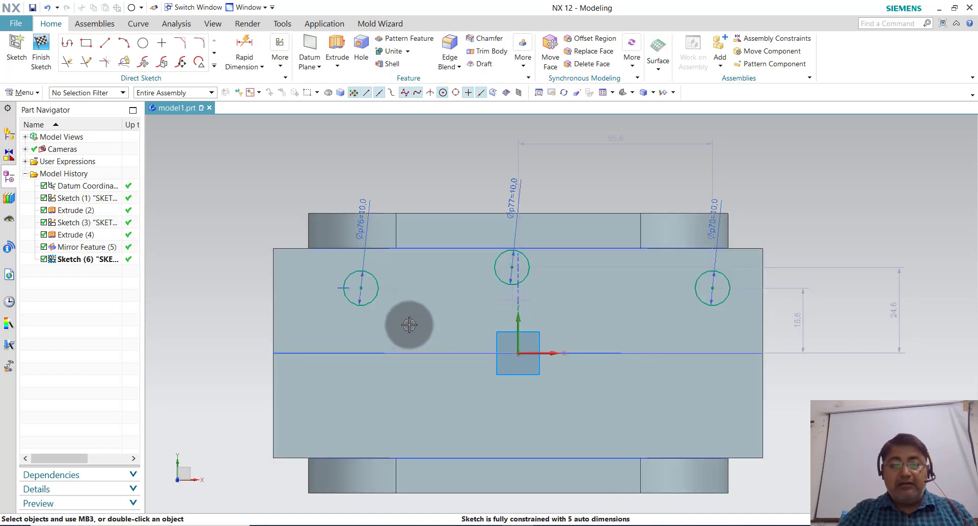
left_click_drag(364, 319, 214, 319)
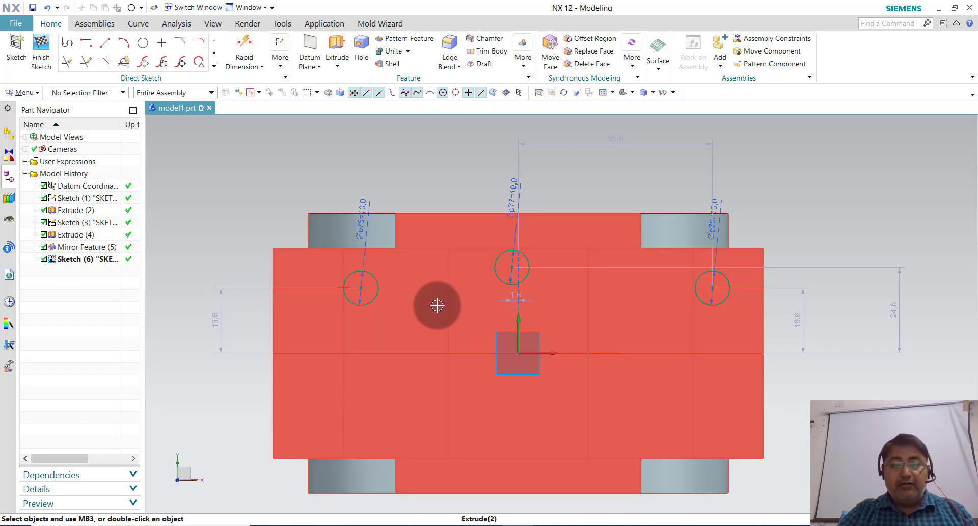
left_click(515, 295)
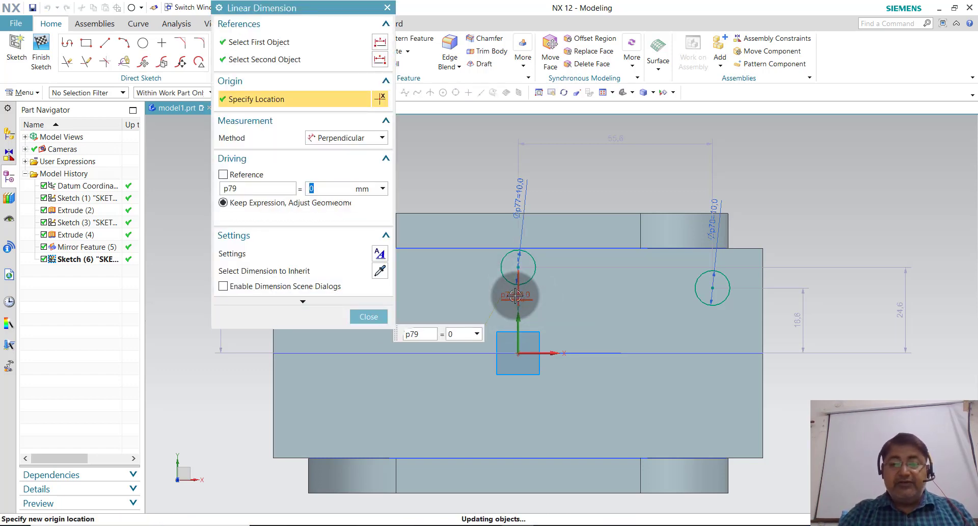
- Set the centre hole's horizontal offset to 0 and its height to 30 mm
left_click(376, 324)
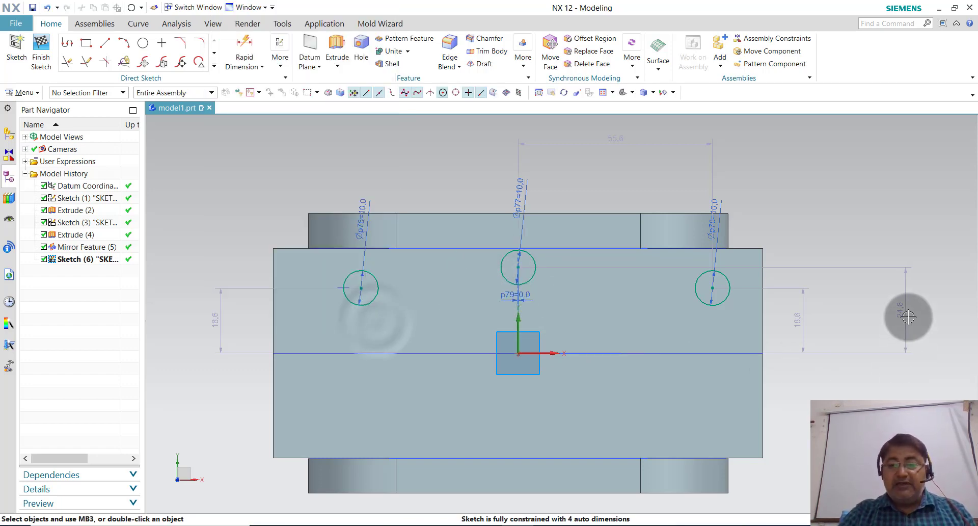
left_click(904, 309)
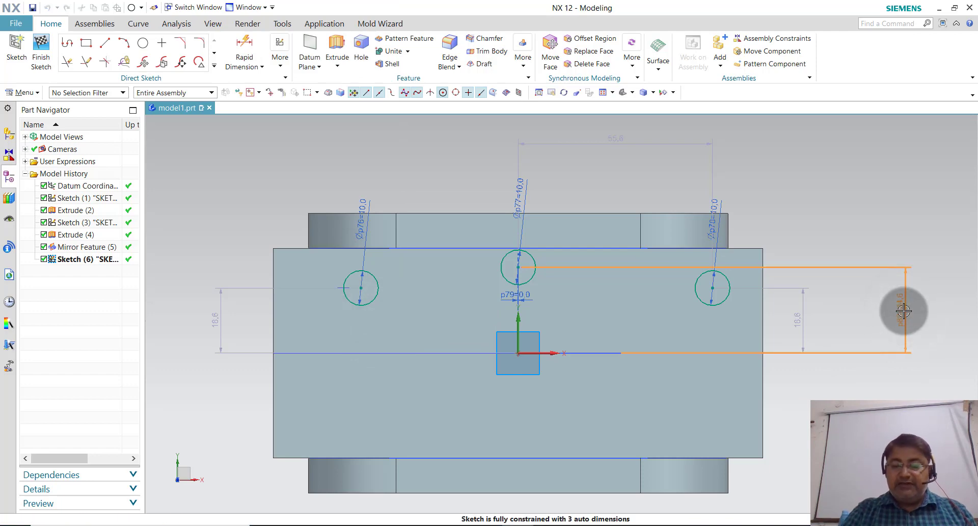
type("30")
key("Return")
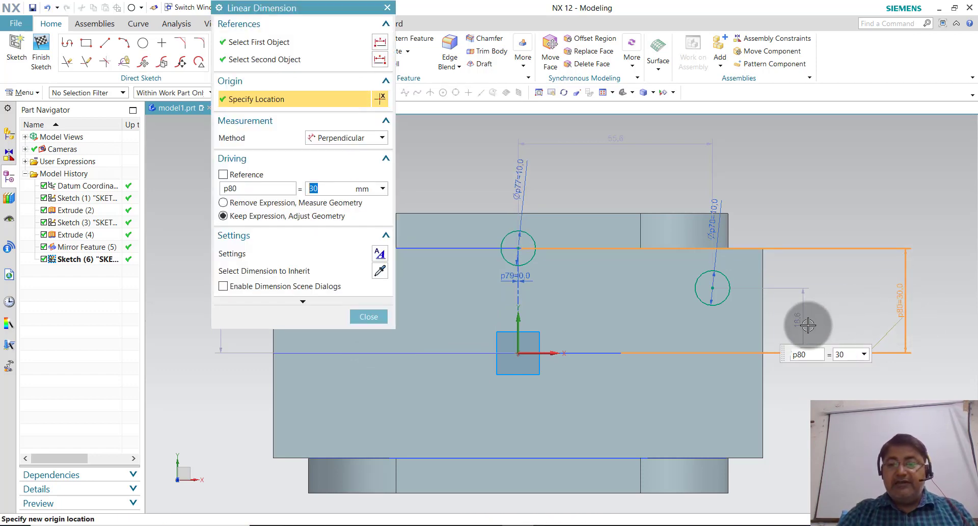
middle_click(800, 321)
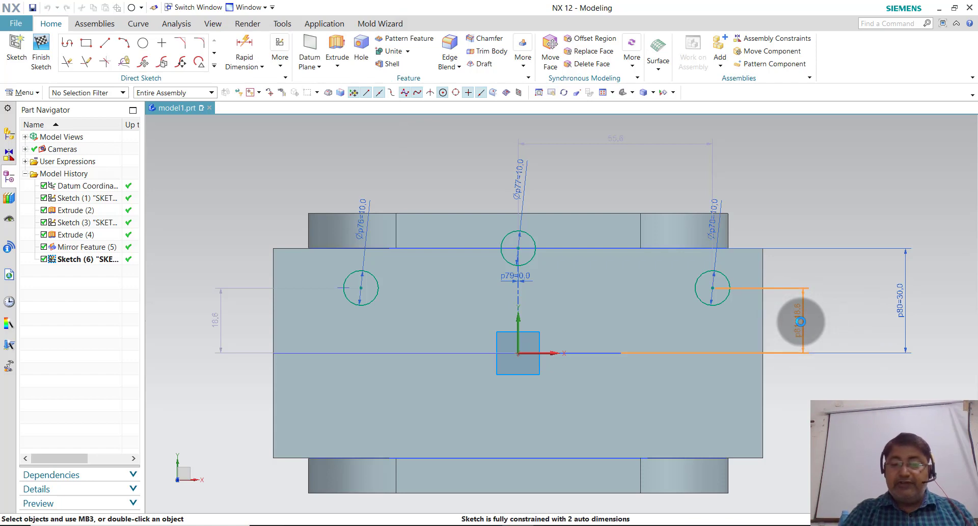
- Set both side holes 15 mm up and the right hole 60 mm from centre
double_click(800, 322)
type("15")
key("Return")
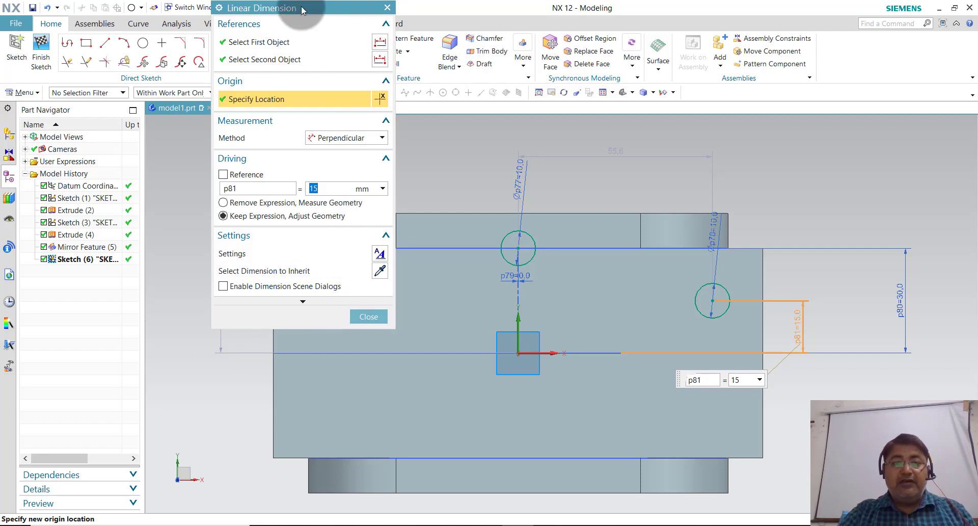
left_click_drag(302, 11, 385, 10)
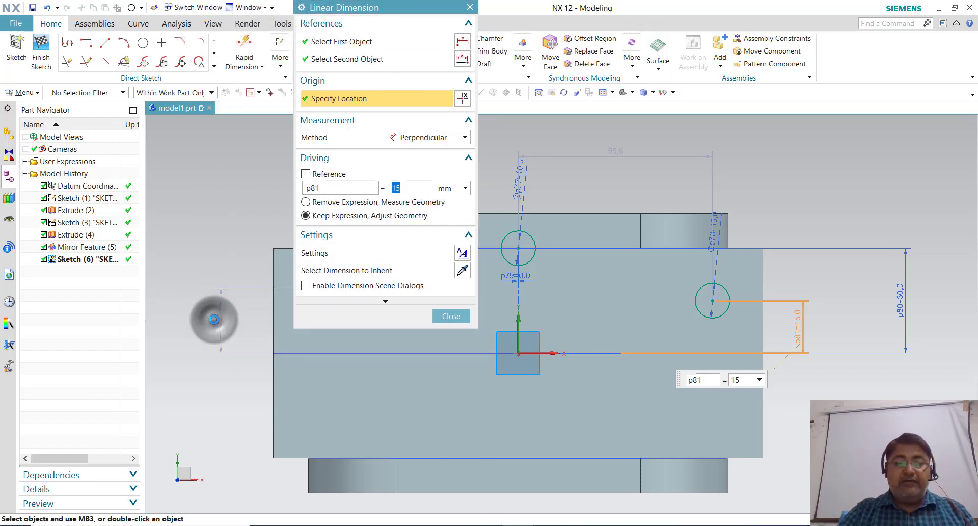
middle_click(214, 319)
double_click(214, 319)
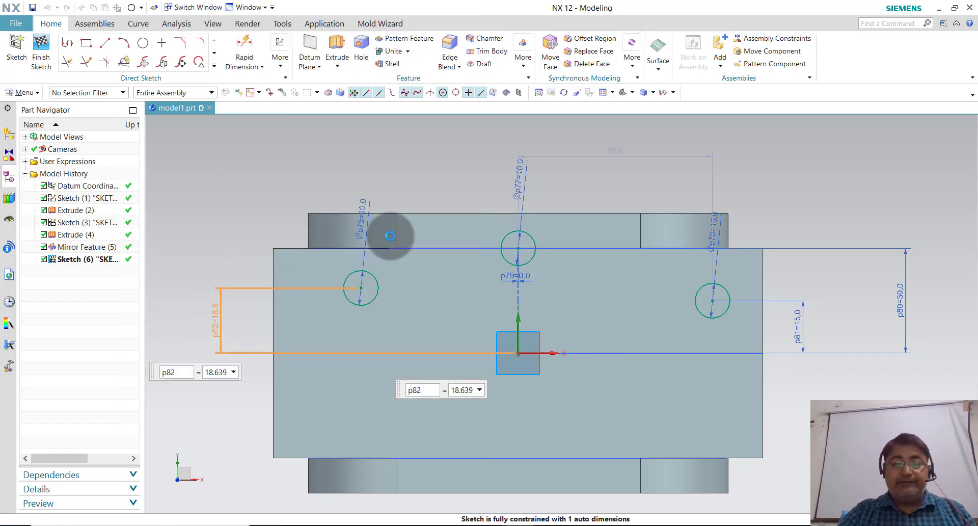
left_click(451, 316)
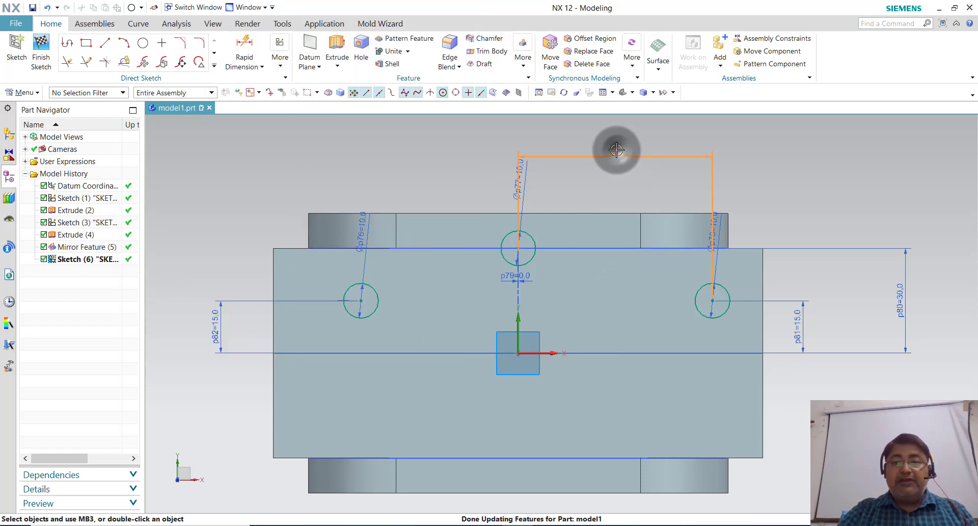
type("60")
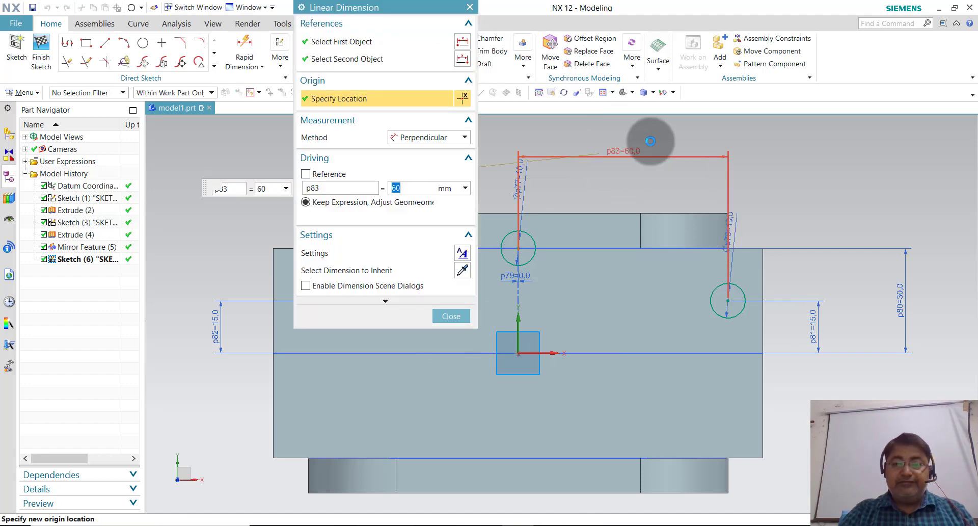
key("Return")
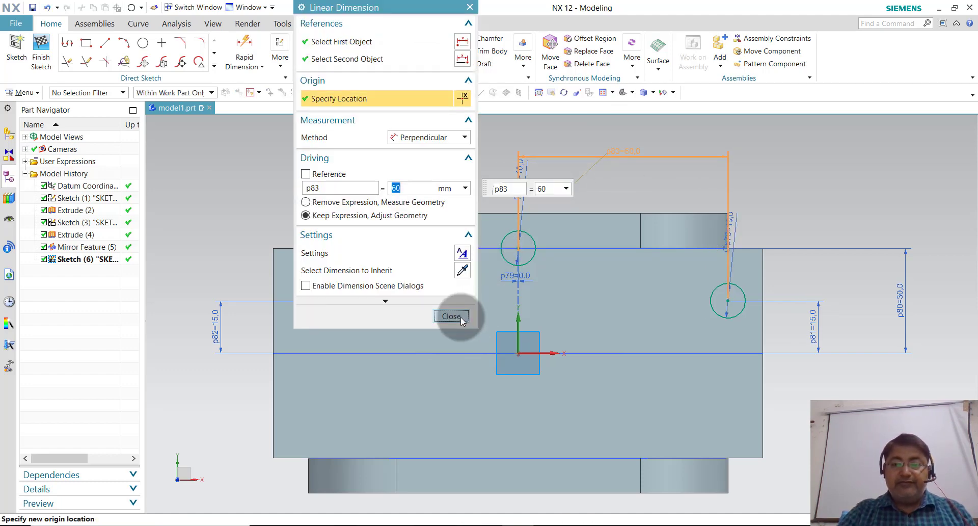
left_click(451, 316)
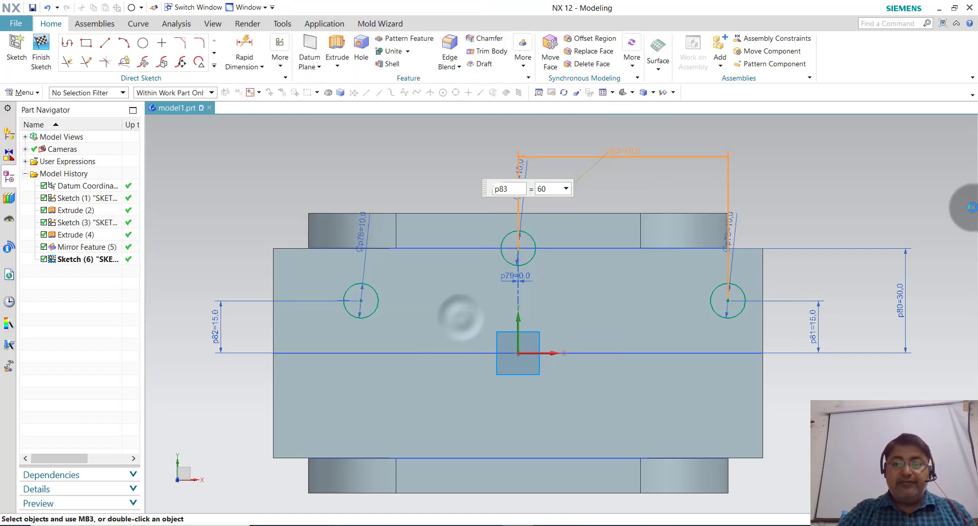
- Add a 45 mm dimension between the left and centre holes, accepting the over-constraint warning
left_click(260, 48)
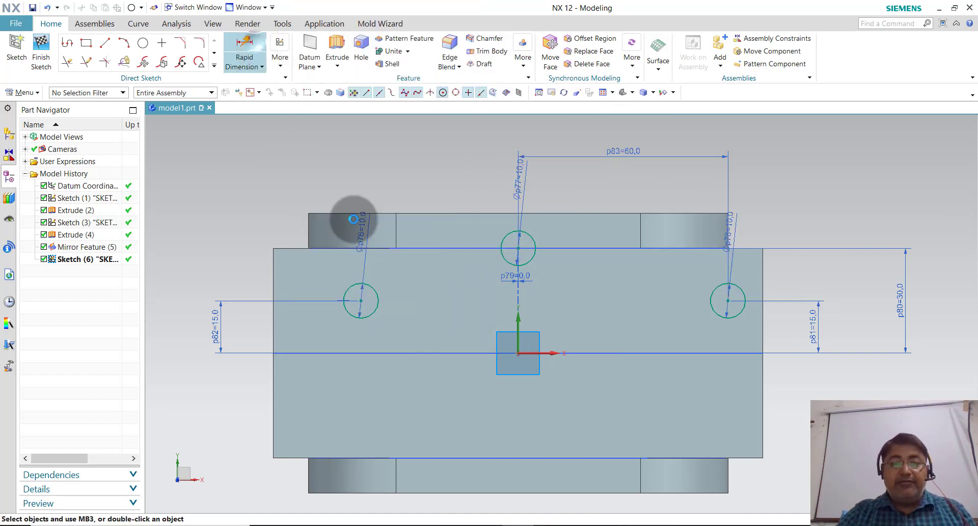
left_click(360, 300)
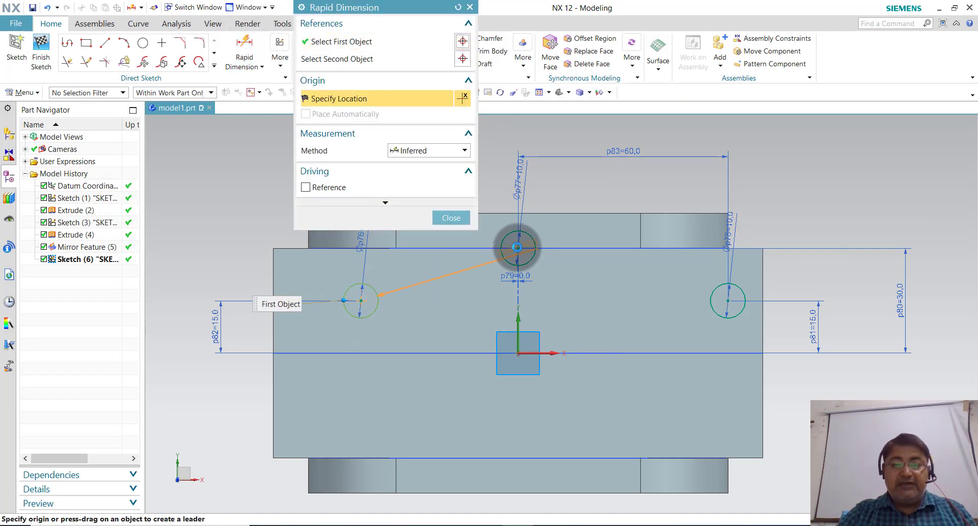
left_click(517, 247)
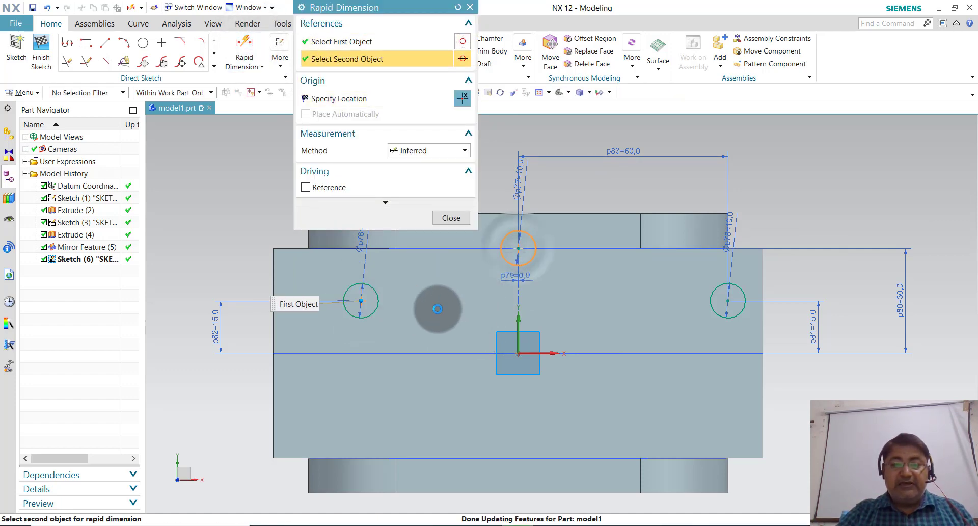
scroll(431, 416, "down", 2)
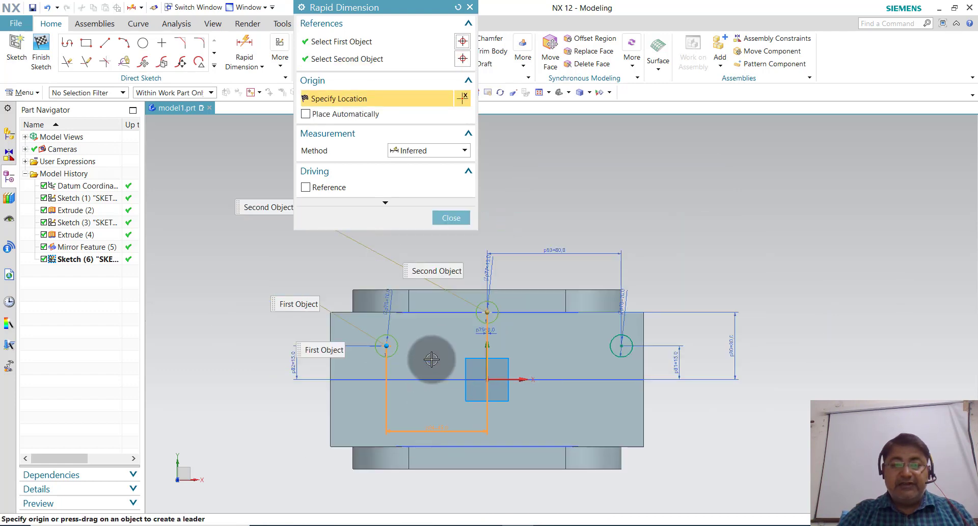
left_click(431, 249)
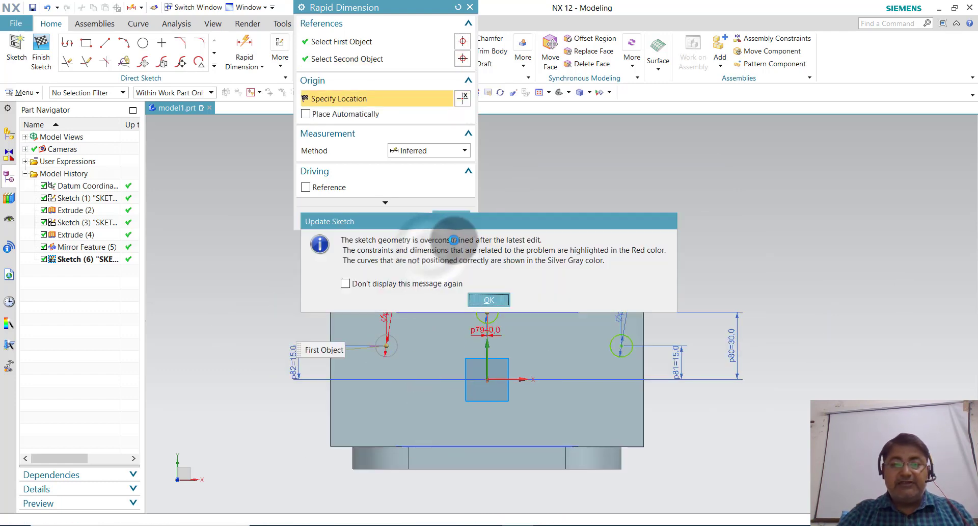
left_click(480, 302)
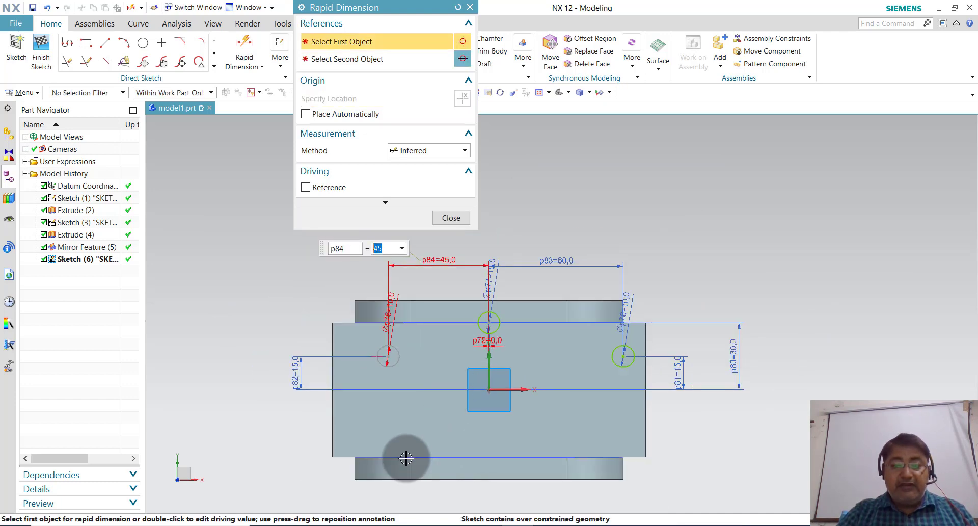
key("Escape")
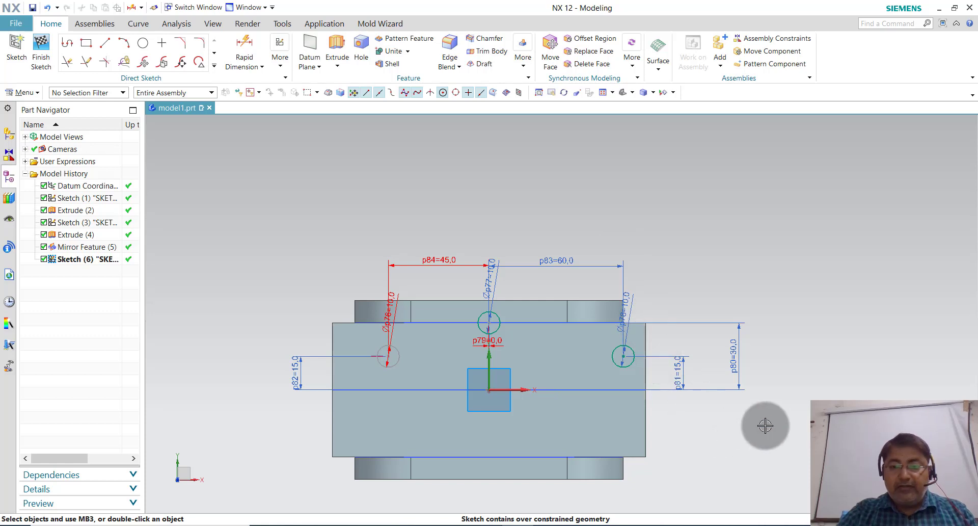
- Delete the conflicting 45 dimension and the centre hole's 0 offset dimension
right_click(437, 263)
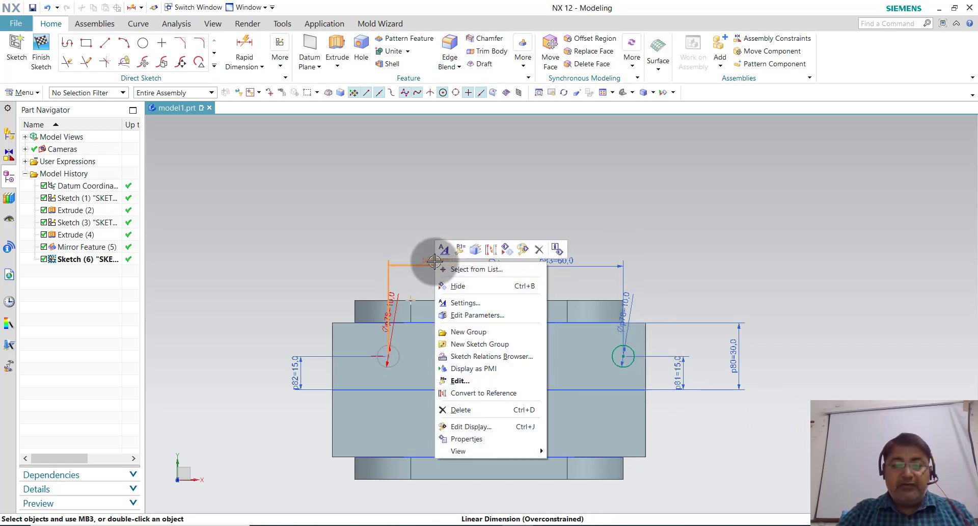
left_click(482, 410)
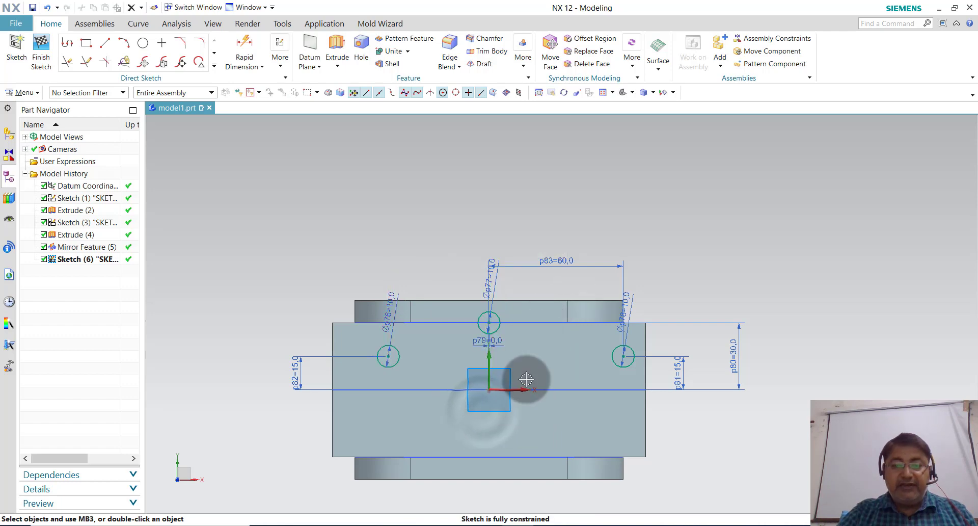
right_click(498, 340)
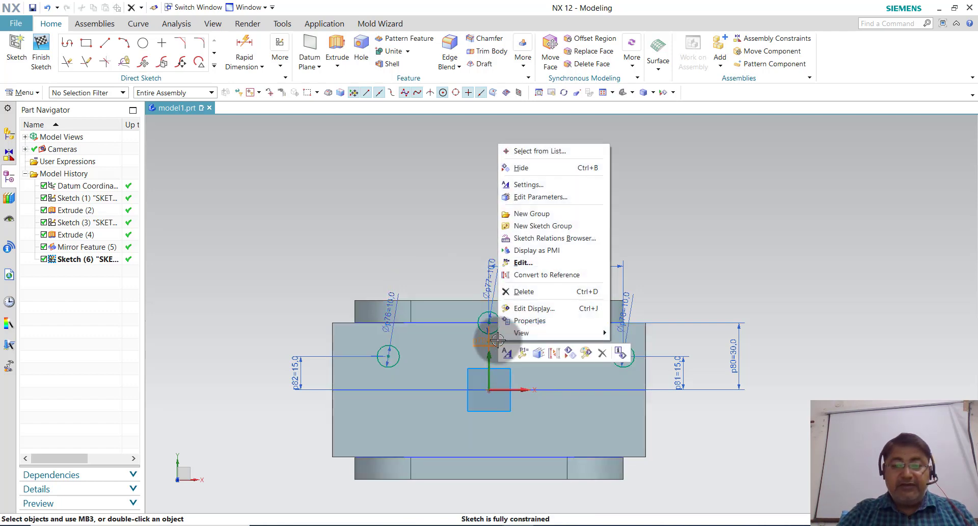
left_click(609, 292)
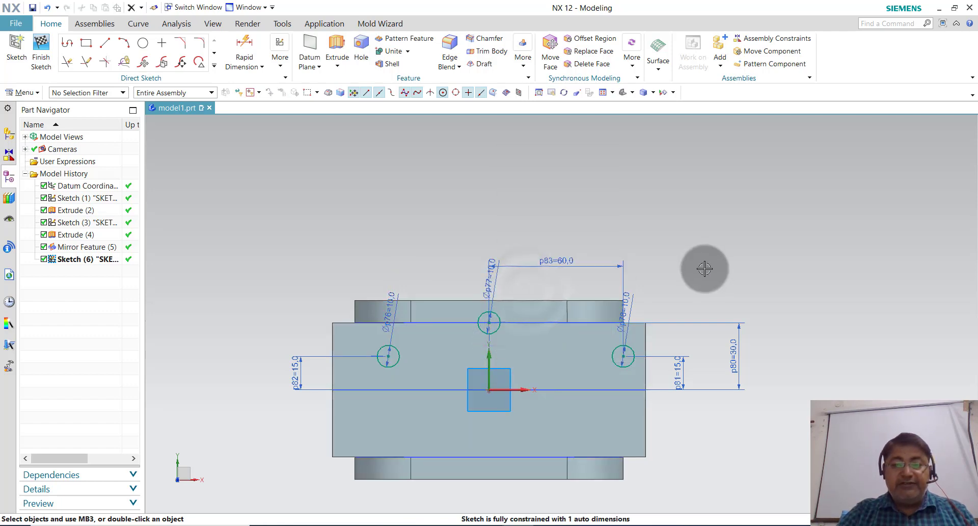
- Add a Rapid Dimension from the left circle, placed above the circles, accepting the overconstrained warning
left_click(245, 45)
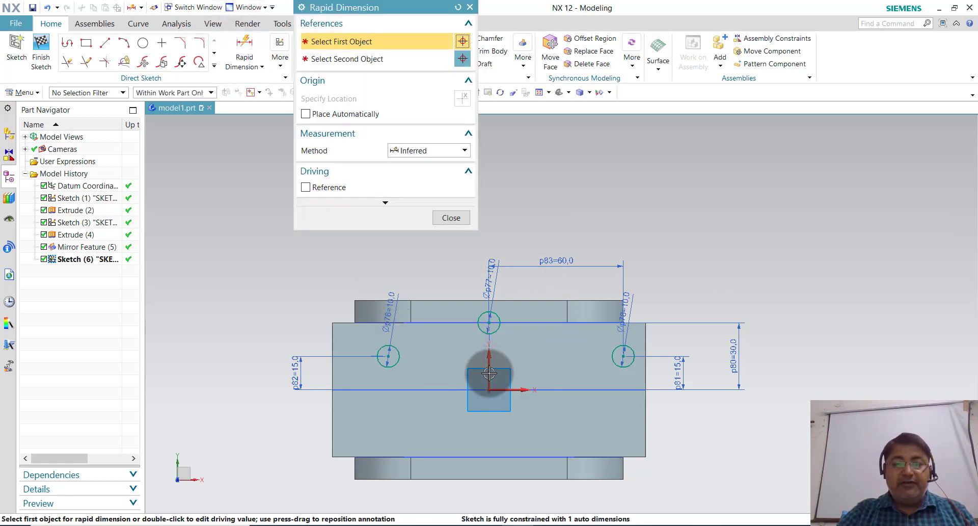
left_click(457, 372)
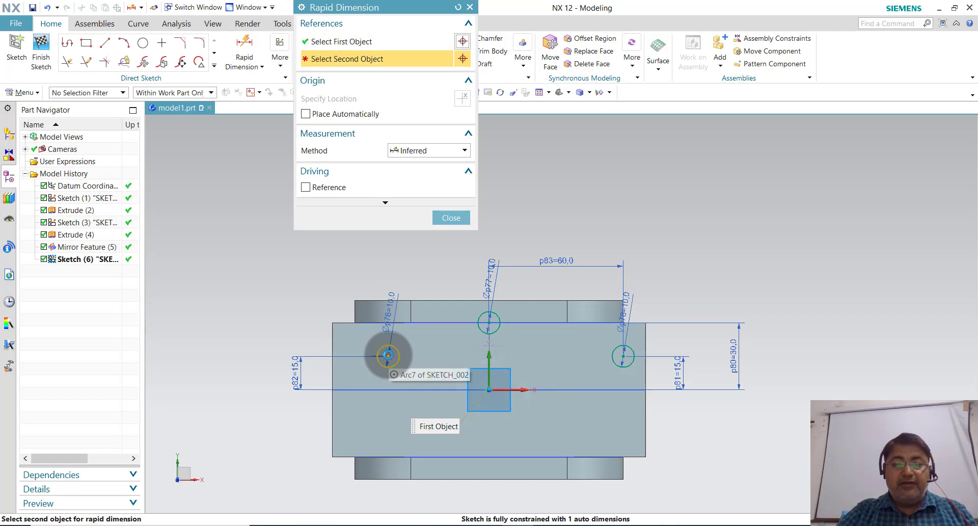
left_click(388, 356)
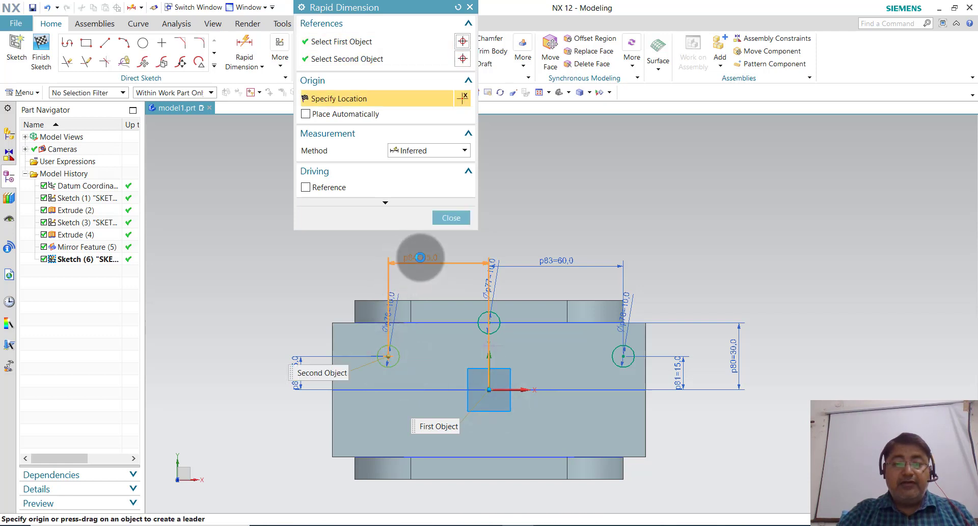
left_click(463, 247)
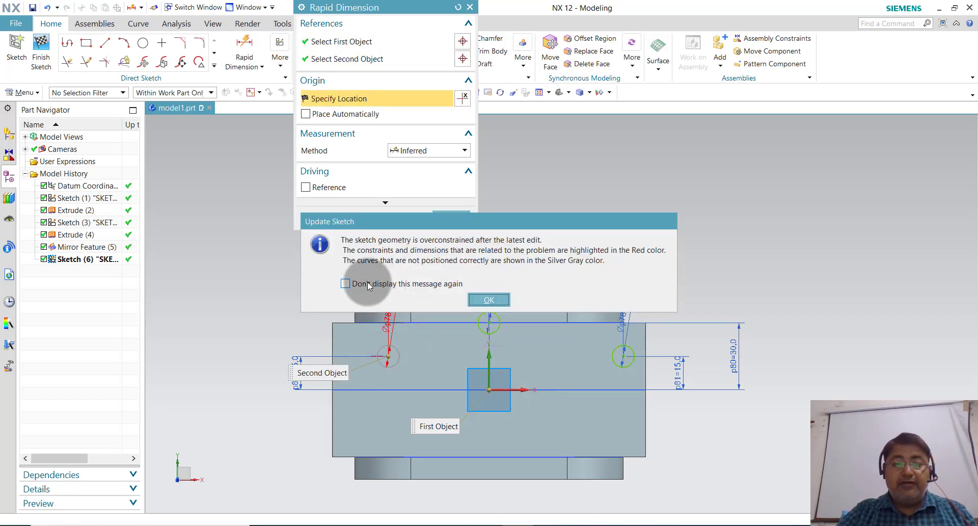
left_click(486, 301)
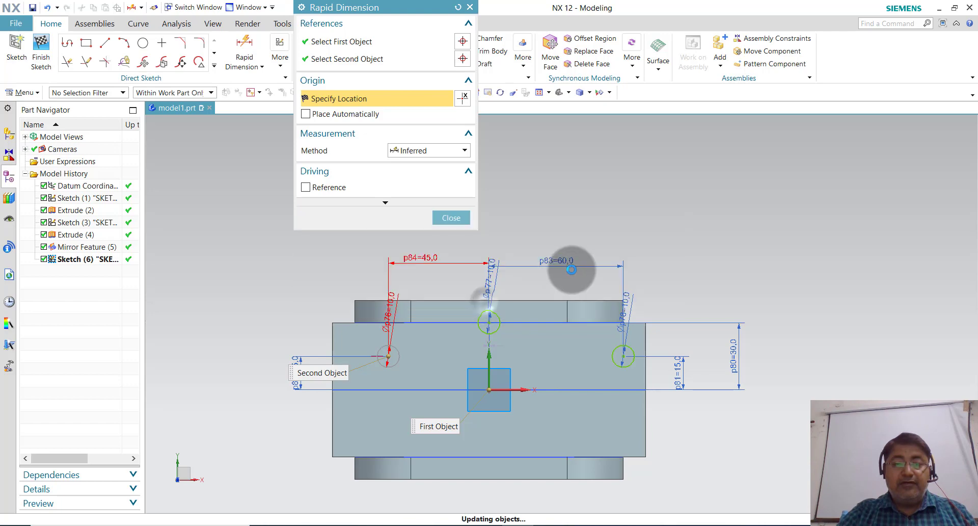
middle_click(608, 215)
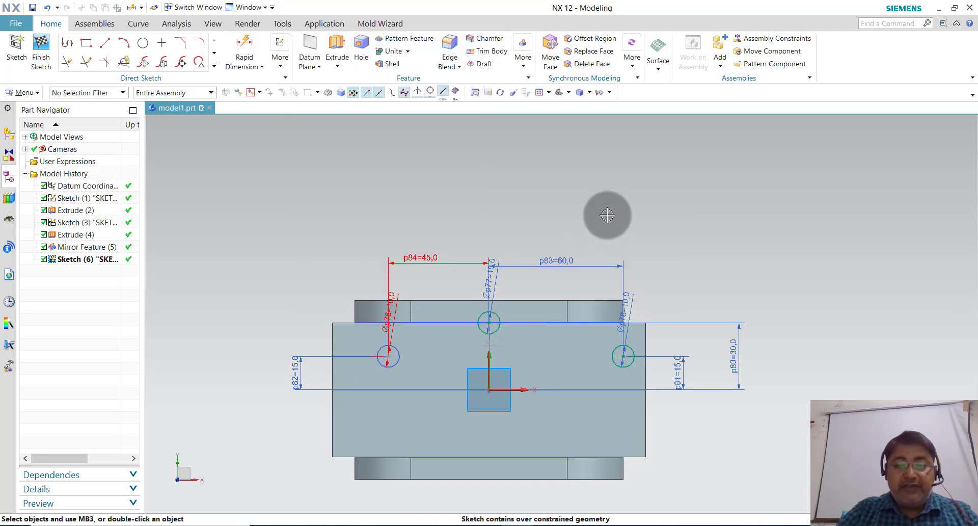
- Delete the p84 dimension and the left circle's p76 diameter dimension
right_click(424, 261)
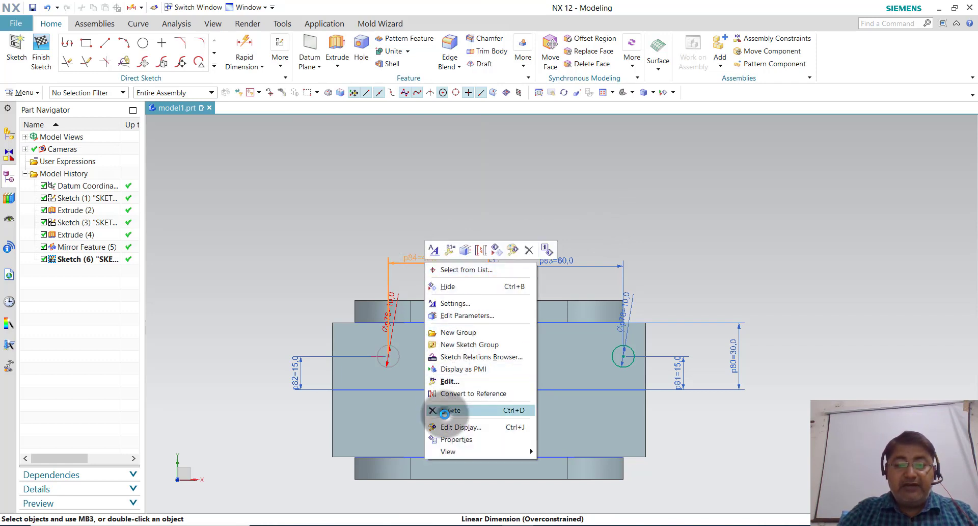
left_click(444, 411)
right_click(391, 339)
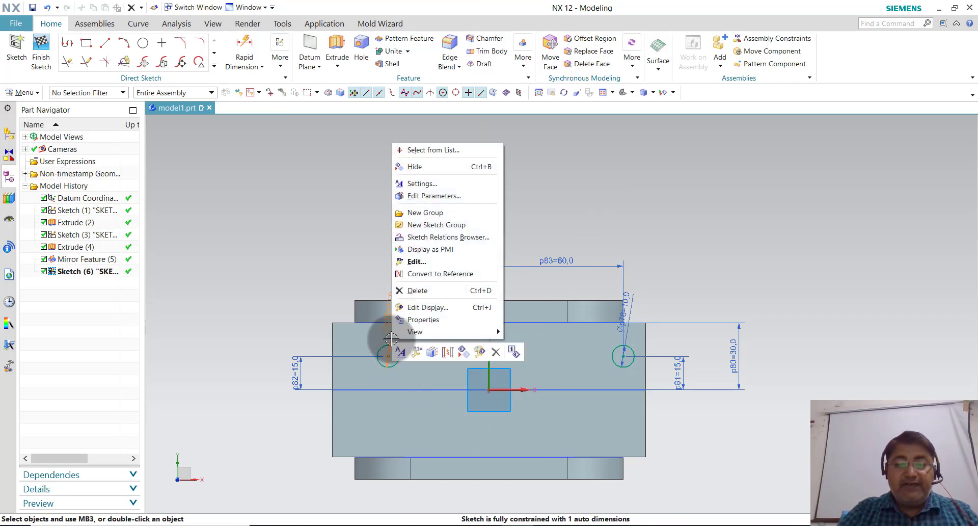
left_click(426, 291)
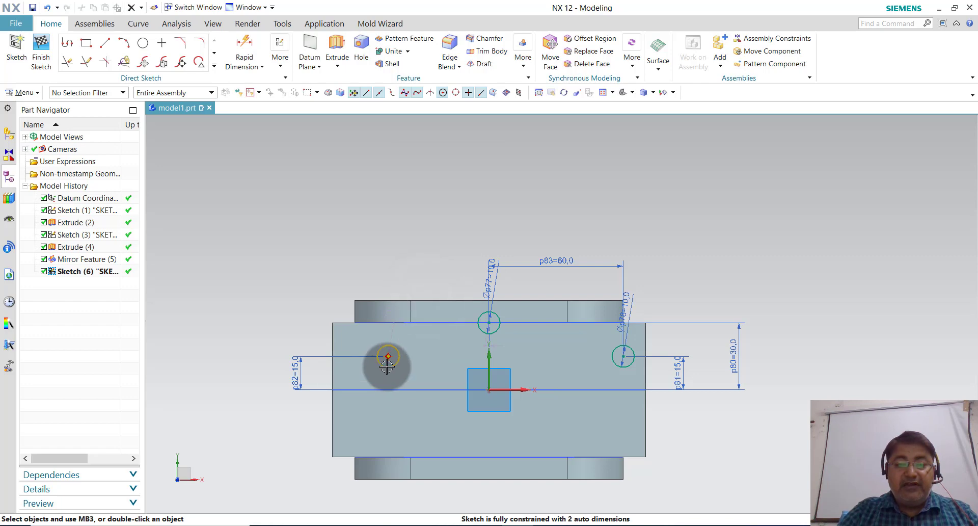
- Delete the left hole circle from the sketch with Ctrl+D
right_click(387, 365)
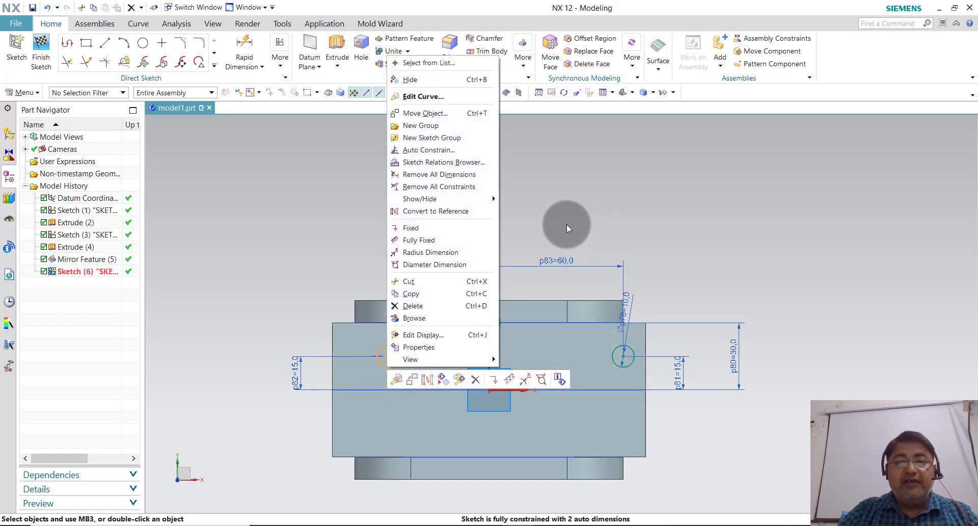
left_click(567, 224)
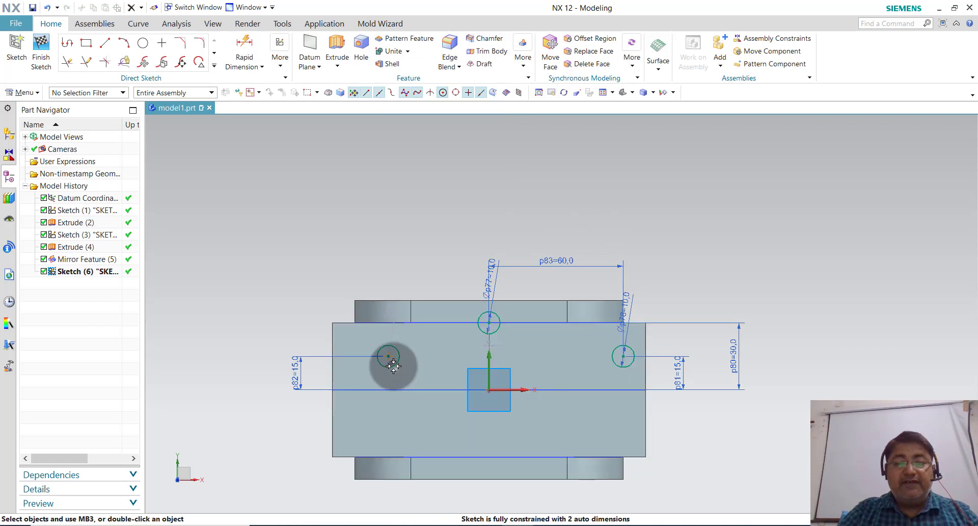
left_click(390, 359)
key("ctrl+d")
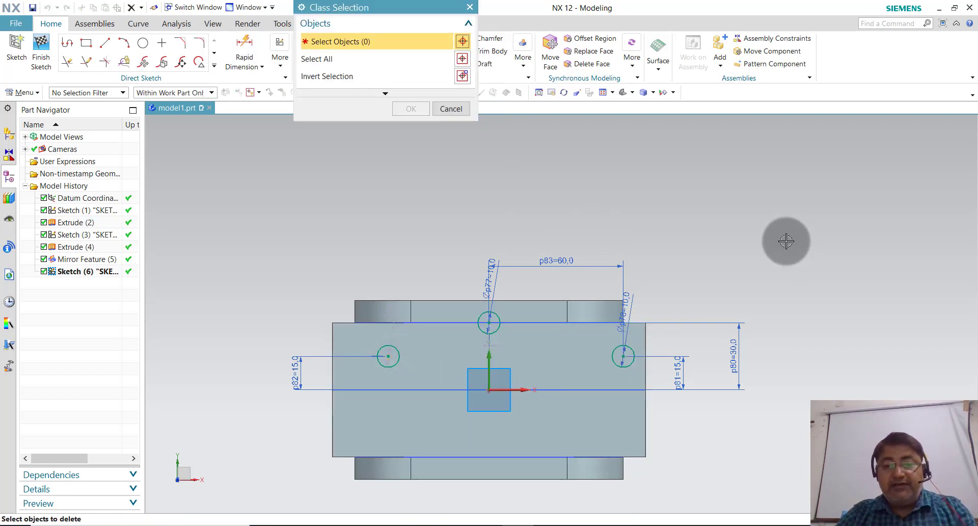
left_click(391, 352)
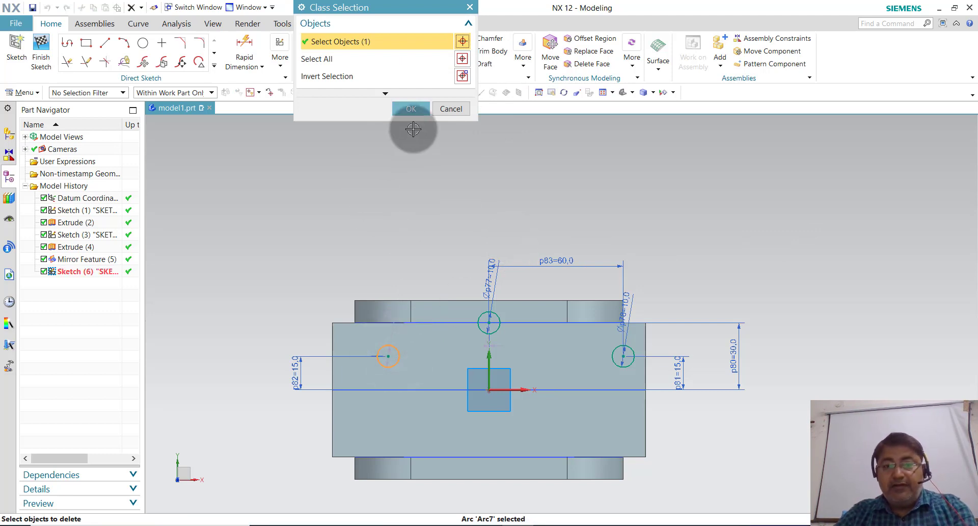
left_click(412, 109)
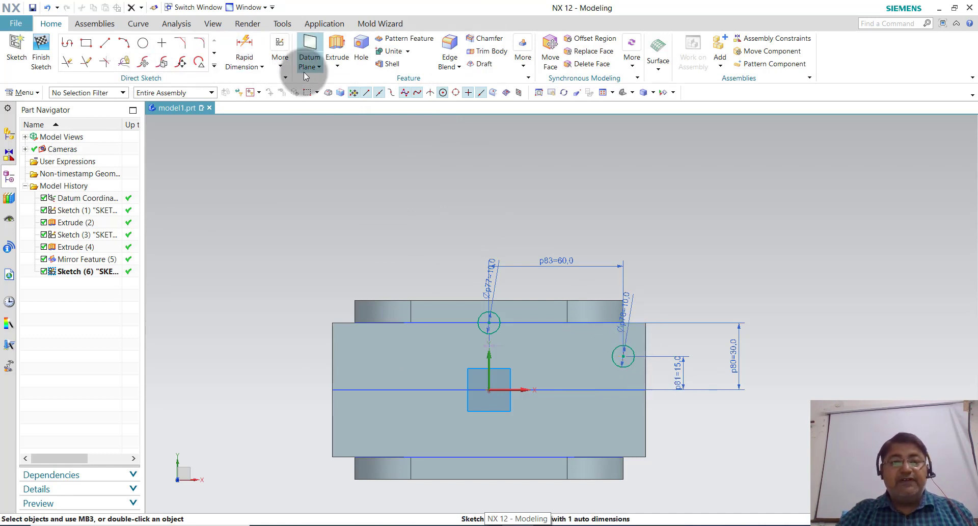
- Mirror the right circle across the sketch's vertical axis to create a left-side copy
left_click(212, 67)
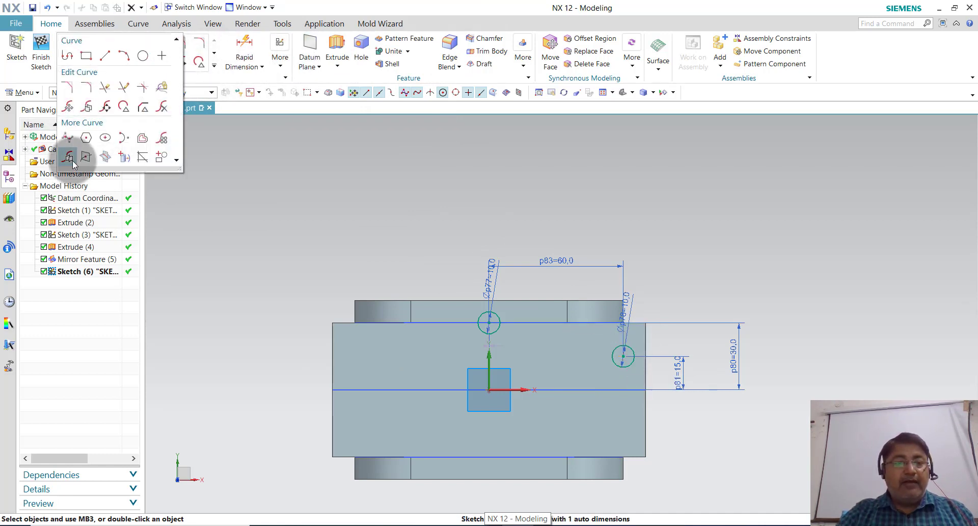
left_click(68, 159)
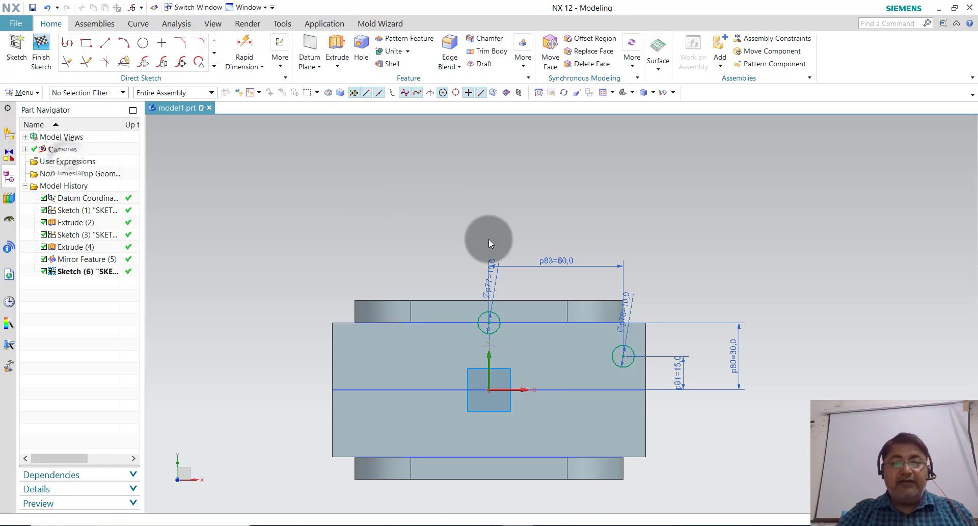
left_click(620, 370)
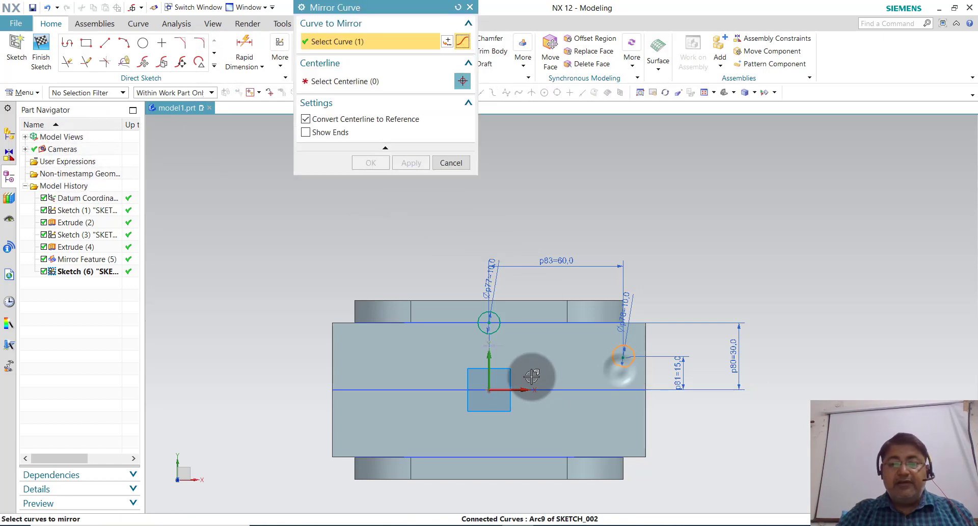
left_click(402, 85)
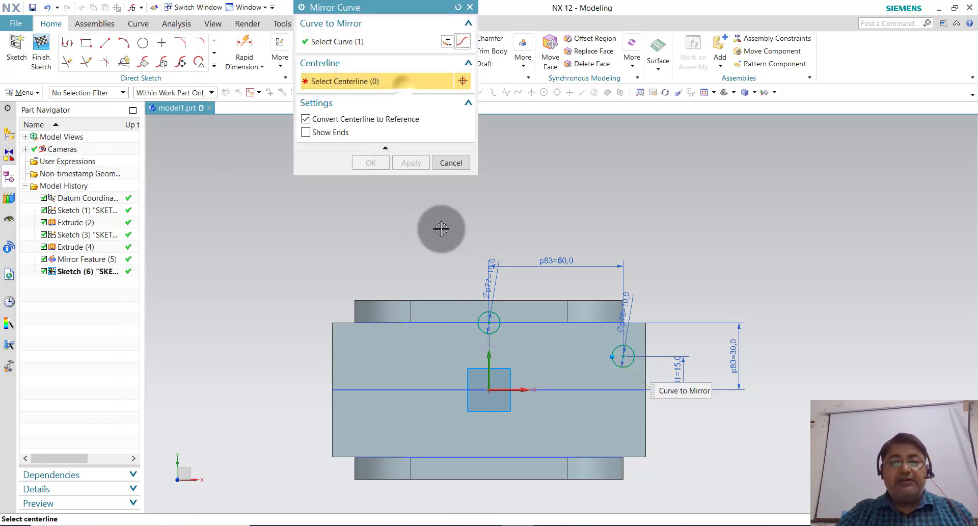
left_click(491, 362)
left_click(371, 163)
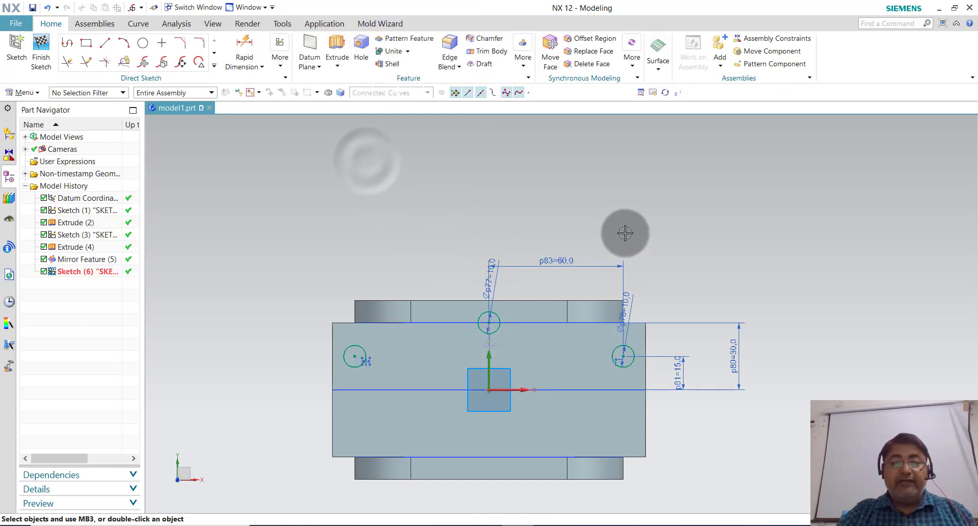
left_click(214, 66)
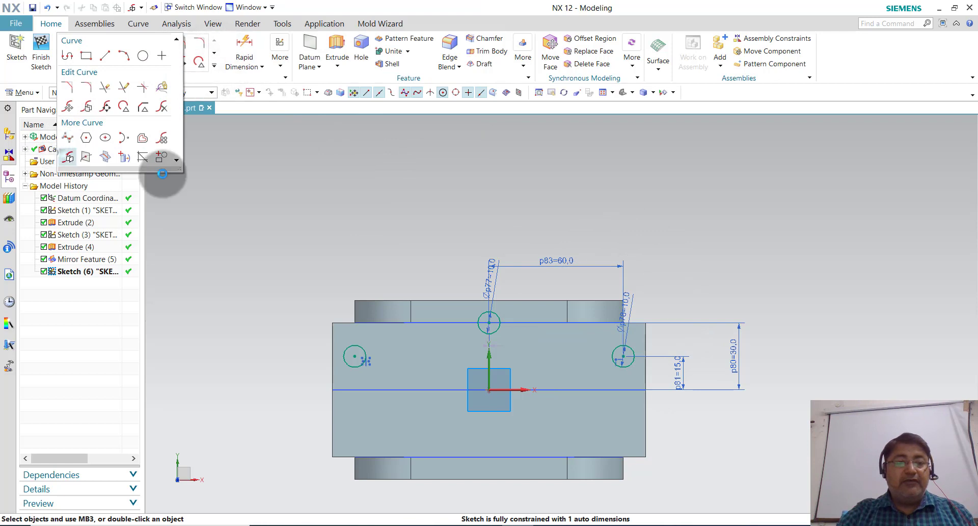
- Mirror the left, top and right circles about the X axis, then finish the sketch
left_click(158, 173)
left_click(353, 368)
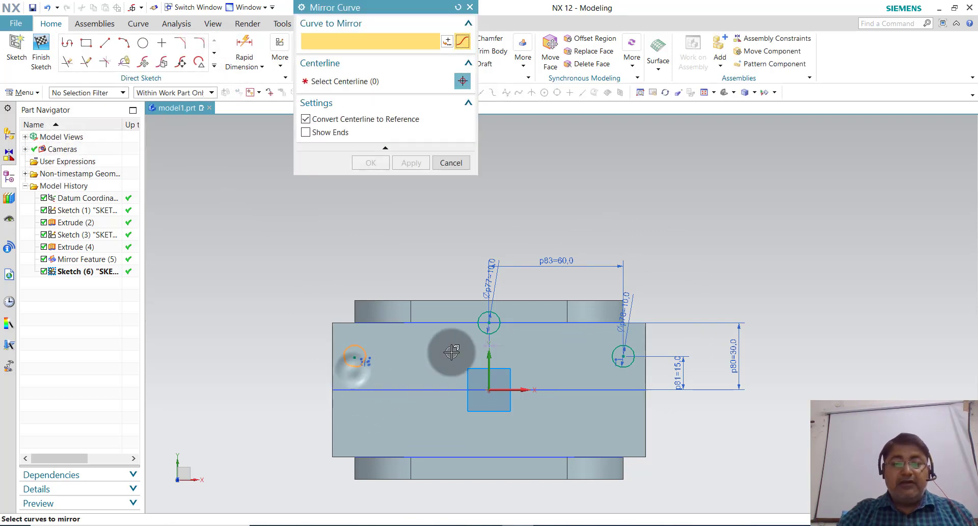
left_click(485, 331)
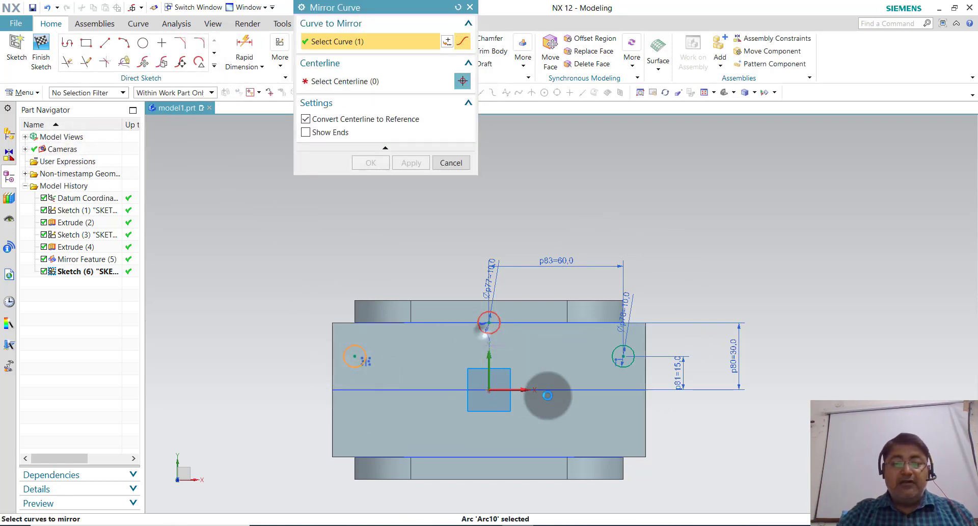
left_click(625, 366)
left_click(360, 81)
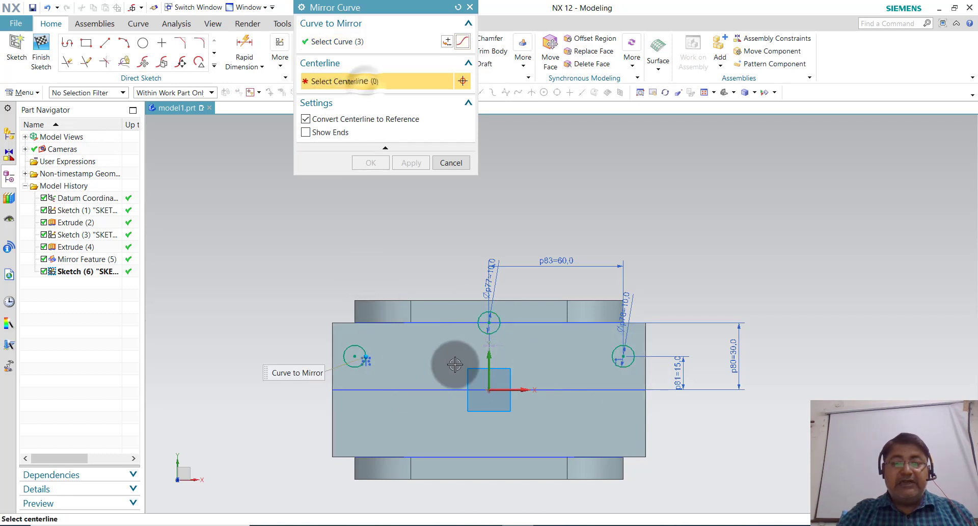
left_click(517, 390)
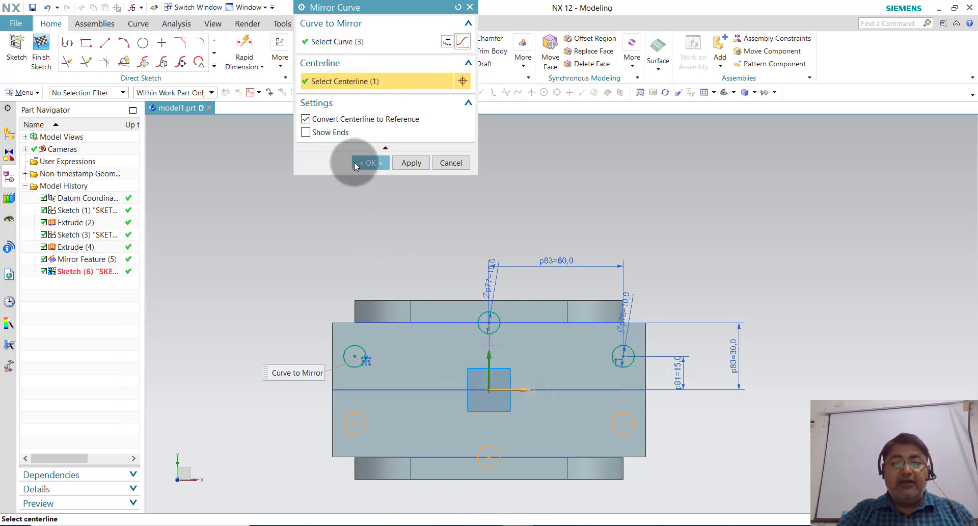
left_click(354, 162)
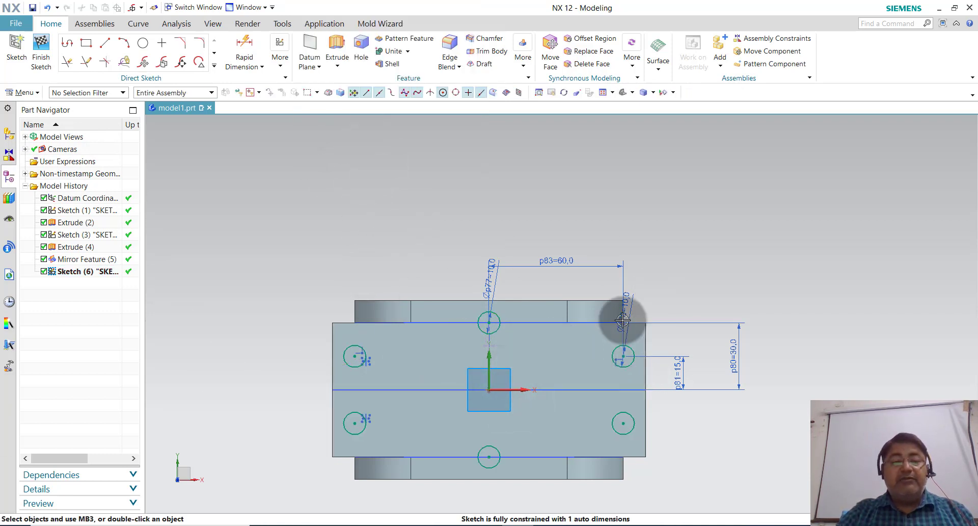
left_click(44, 63)
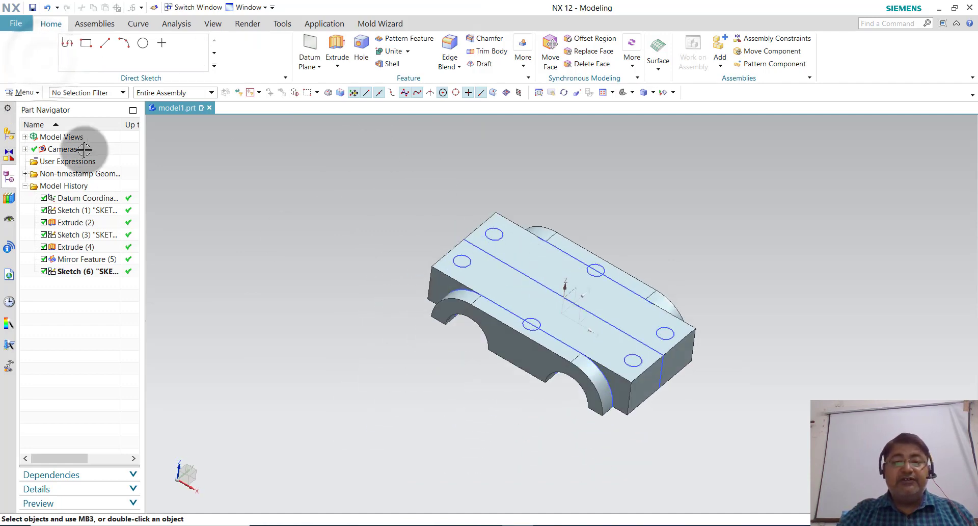
- Extrude the six circles in reverse direction, through all, as a subtract to cut the holes
left_click(154, 52)
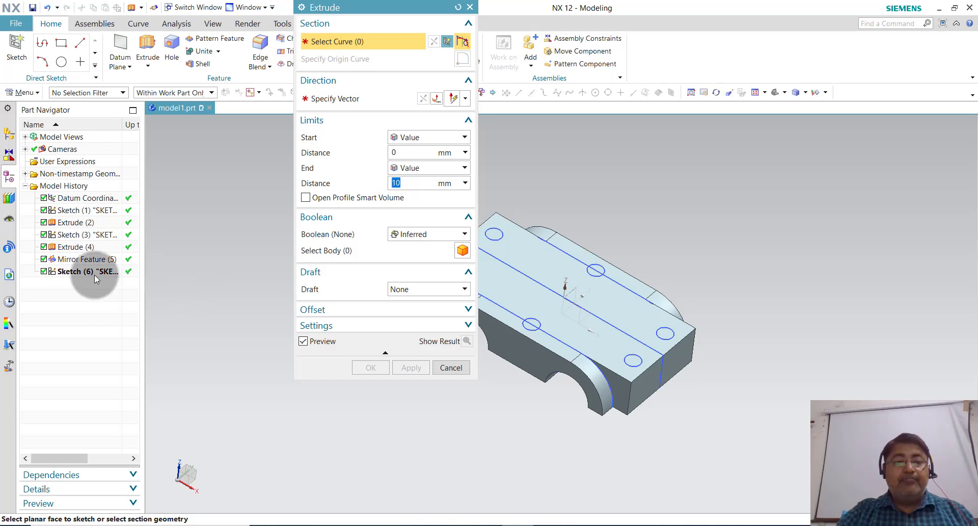
left_click(94, 276)
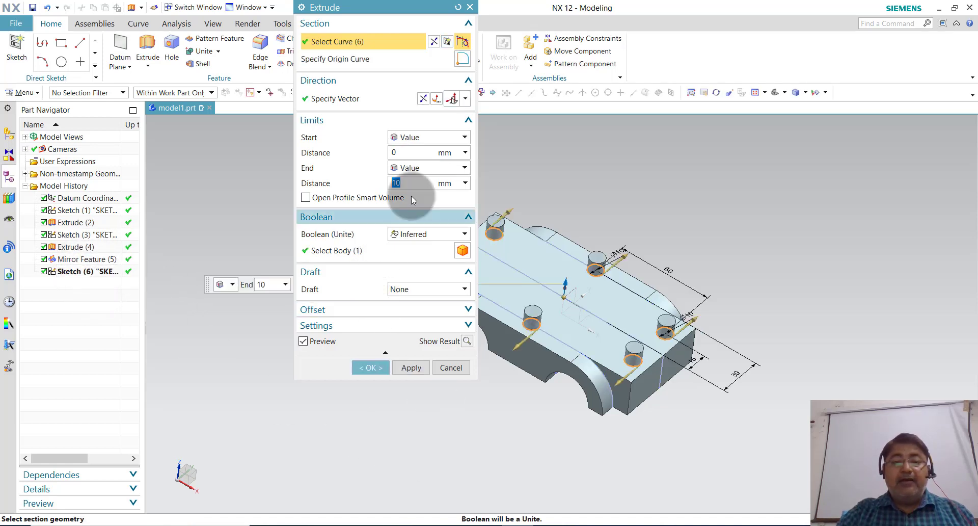
left_click(423, 99)
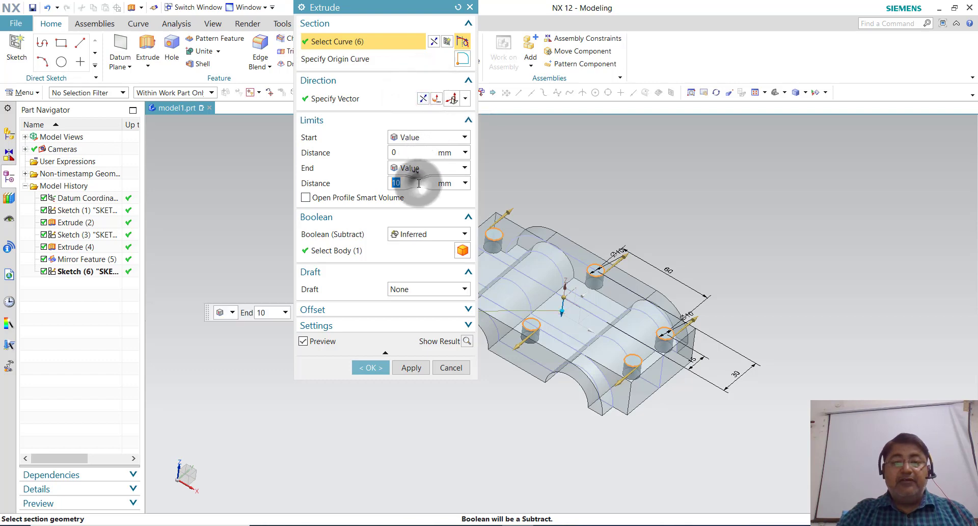
left_click(427, 168)
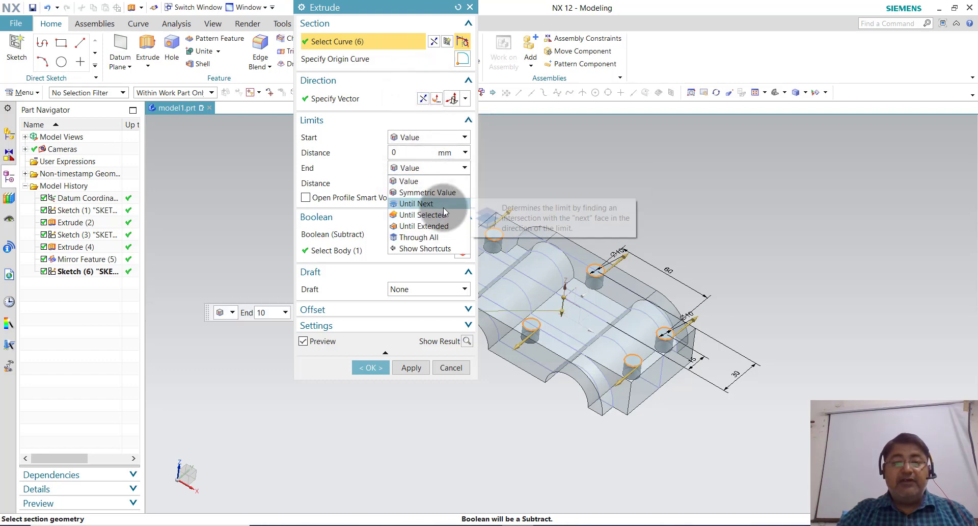
left_click(420, 237)
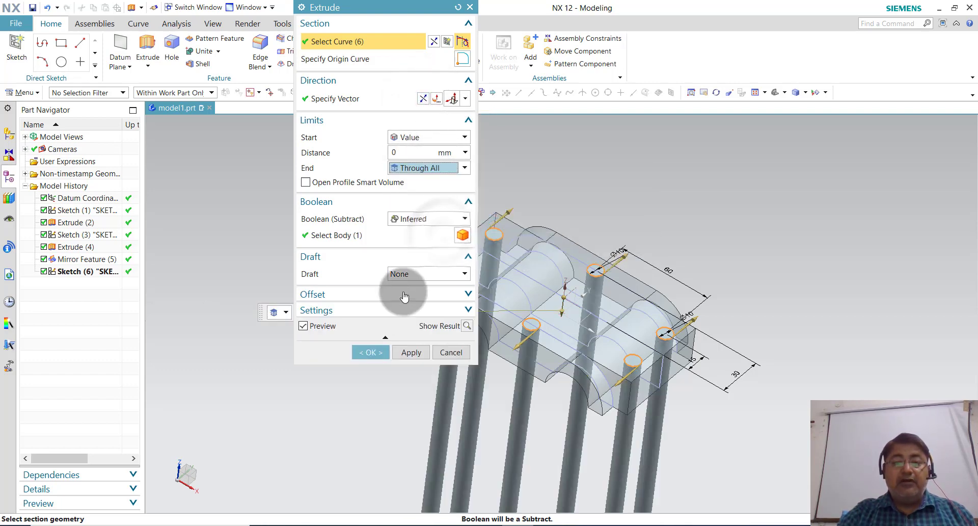
left_click(372, 351)
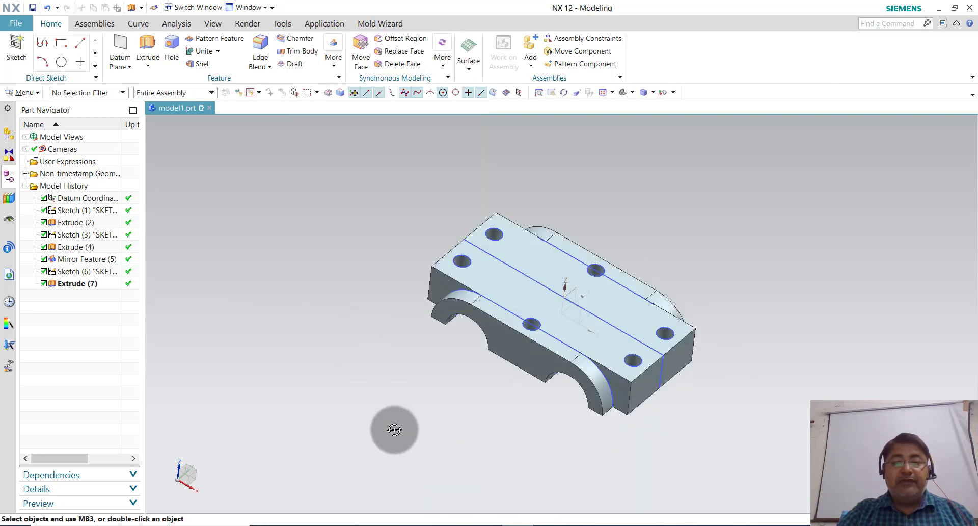
- Round all 60 edges of the part with a 1 mm edge blend
middle_click_drag(384, 415, 372, 382)
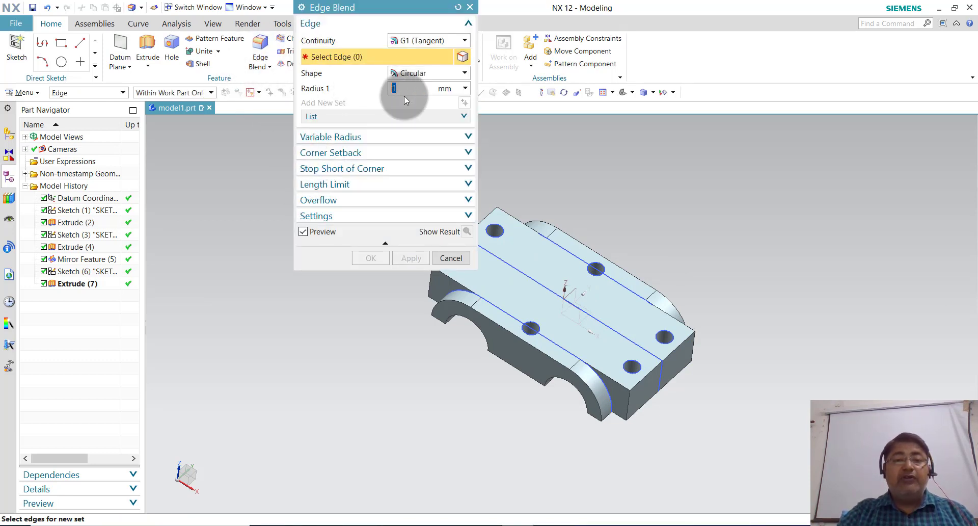
middle_click_drag(590, 257, 787, 221)
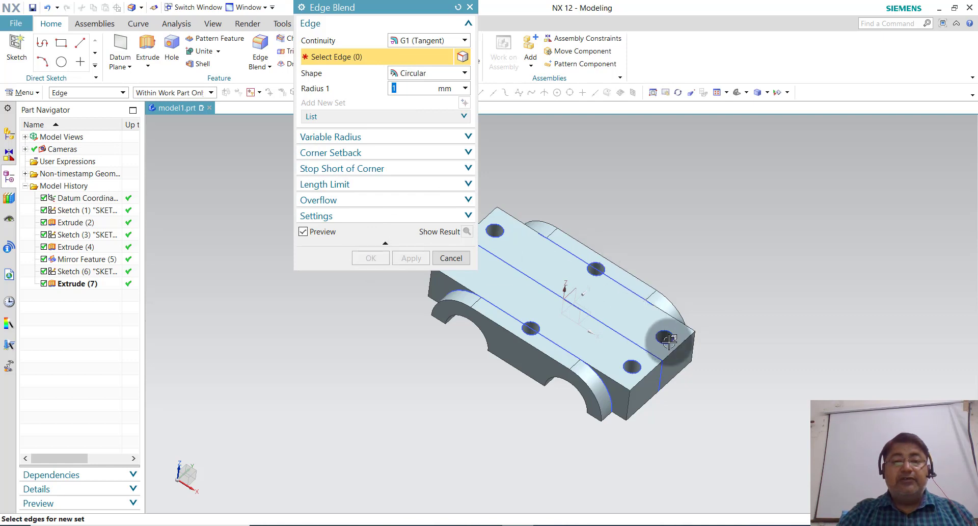
left_click_drag(666, 338, 473, 418)
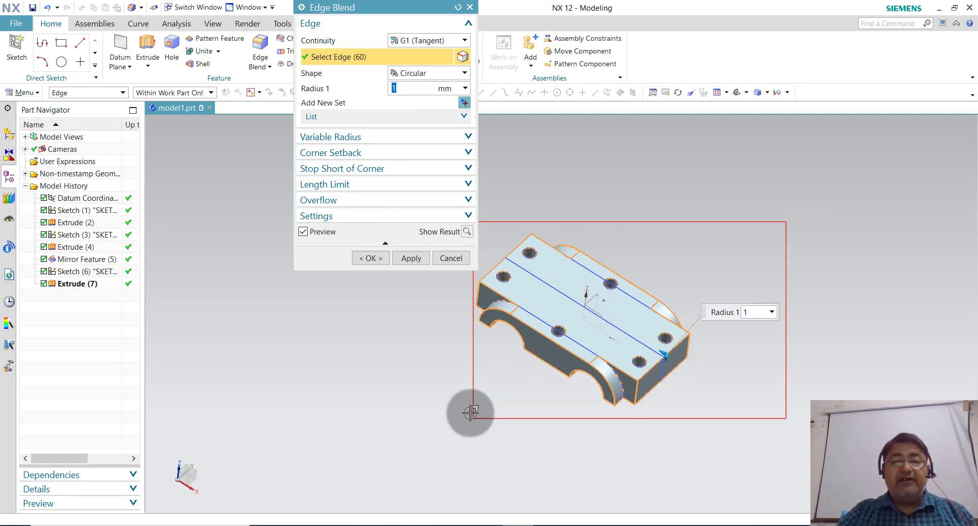
left_click(371, 259)
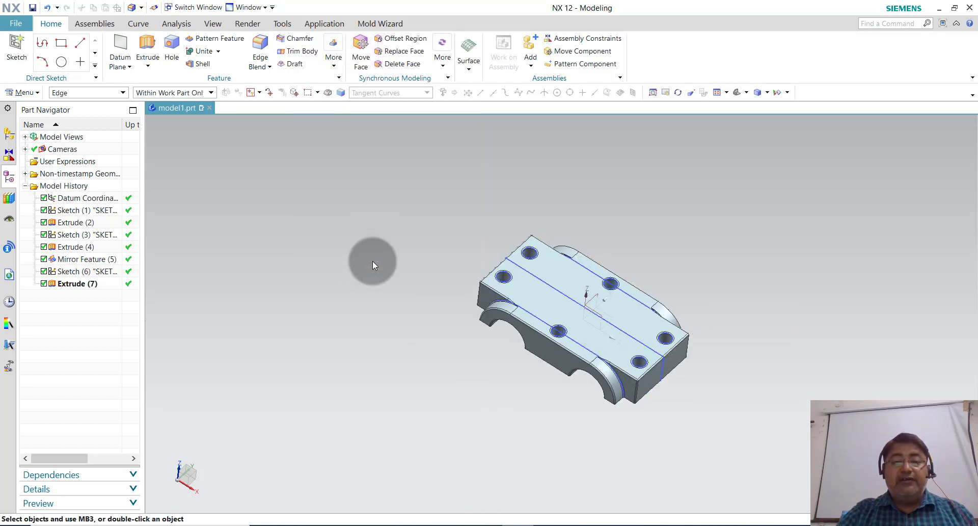
scroll(662, 306, "up", 2)
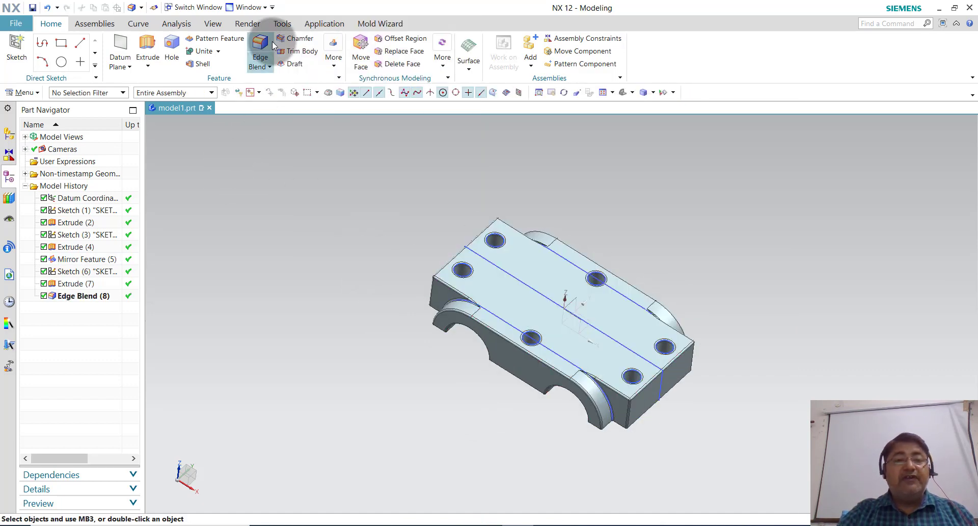
- Change the solid body's display colour to Granite Gray via Edit Object Display
left_click(200, 24)
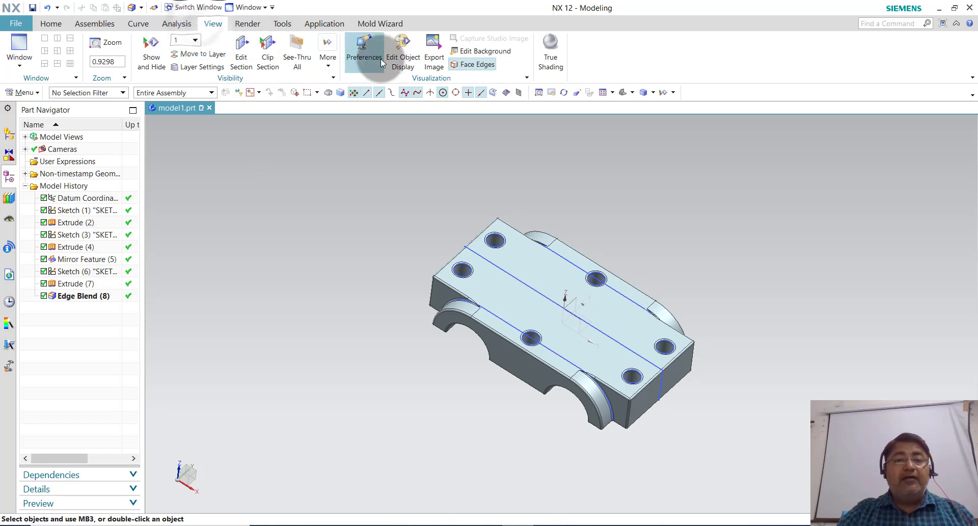
left_click(372, 43)
left_click(524, 240)
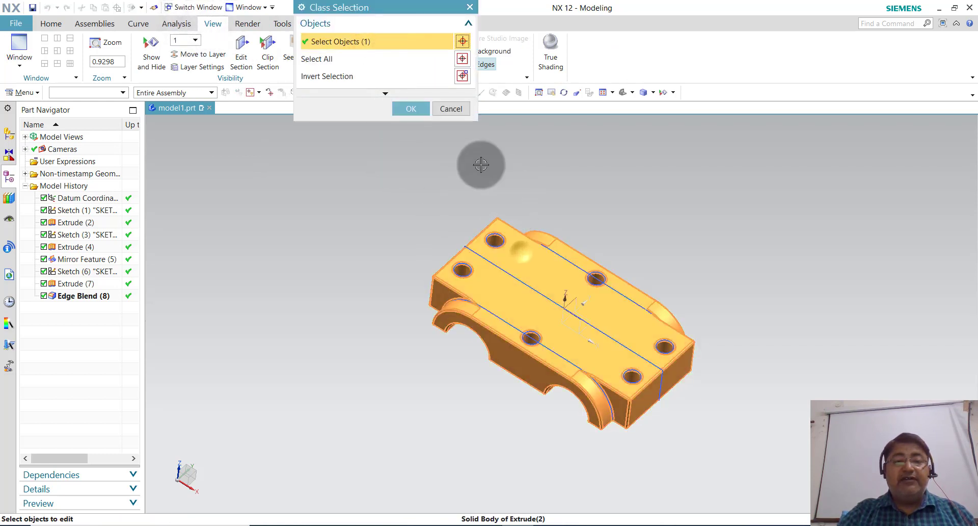
left_click(411, 108)
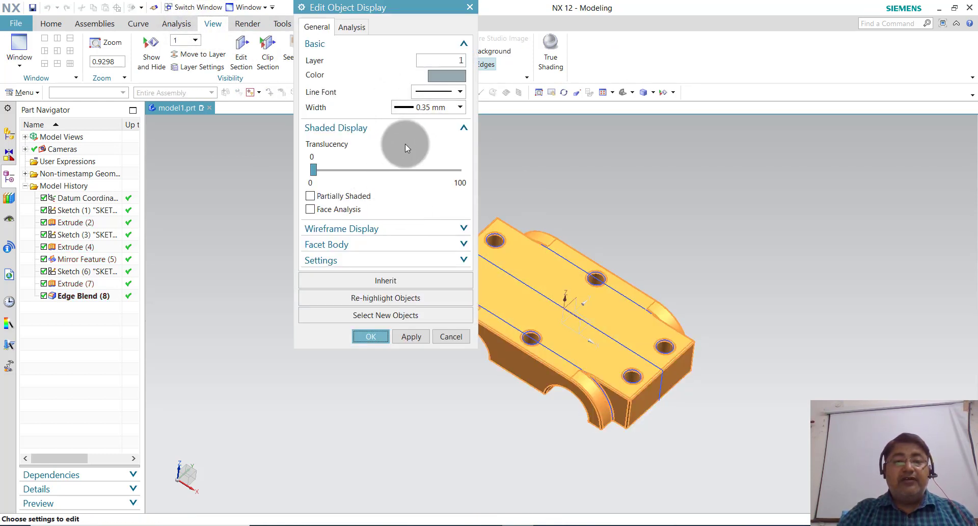
left_click(438, 77)
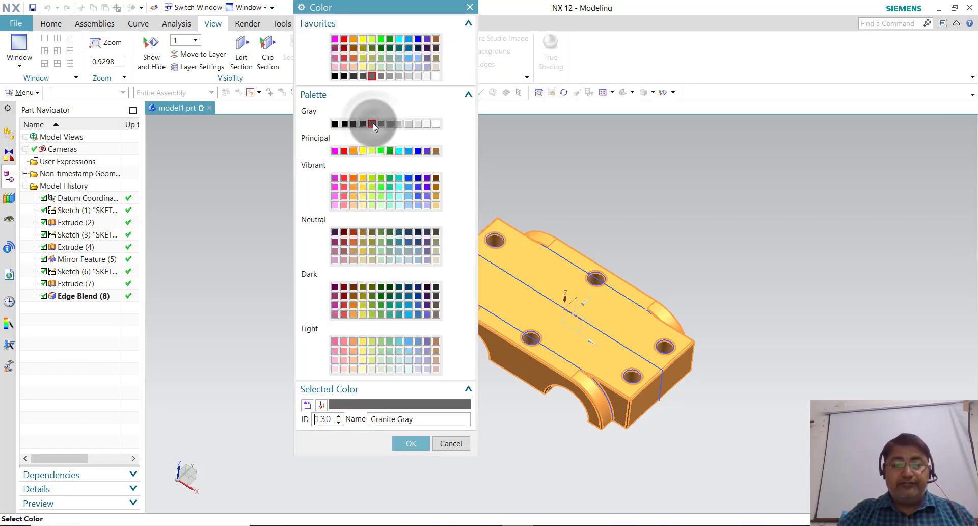
left_click(410, 443)
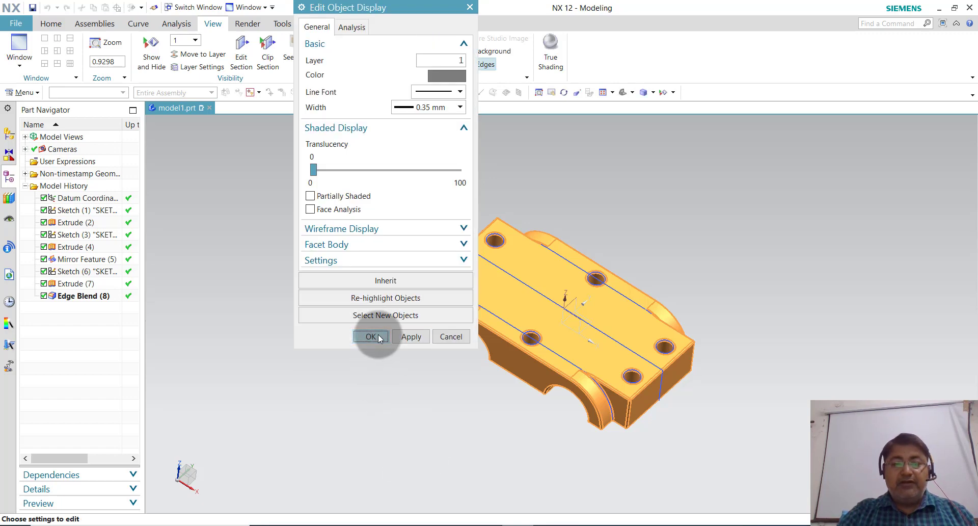
left_click(379, 338)
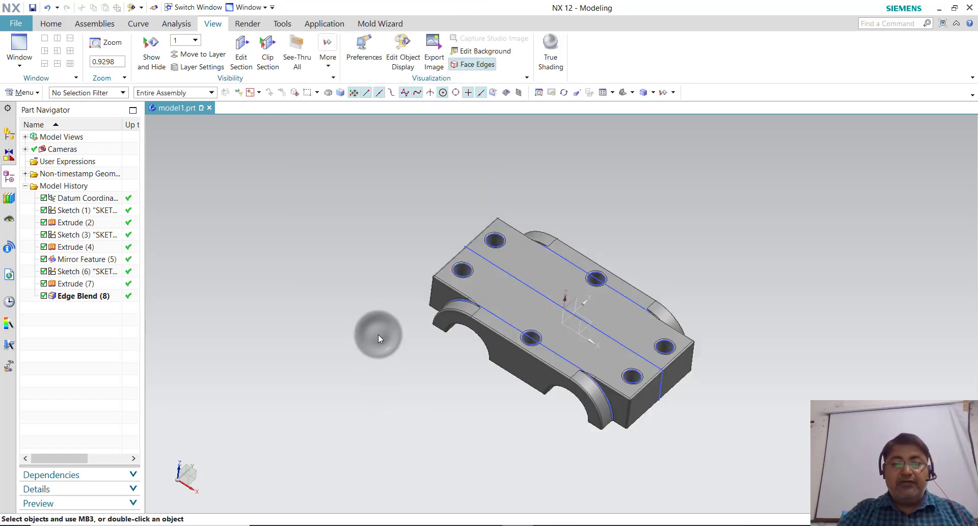
left_click(107, 92)
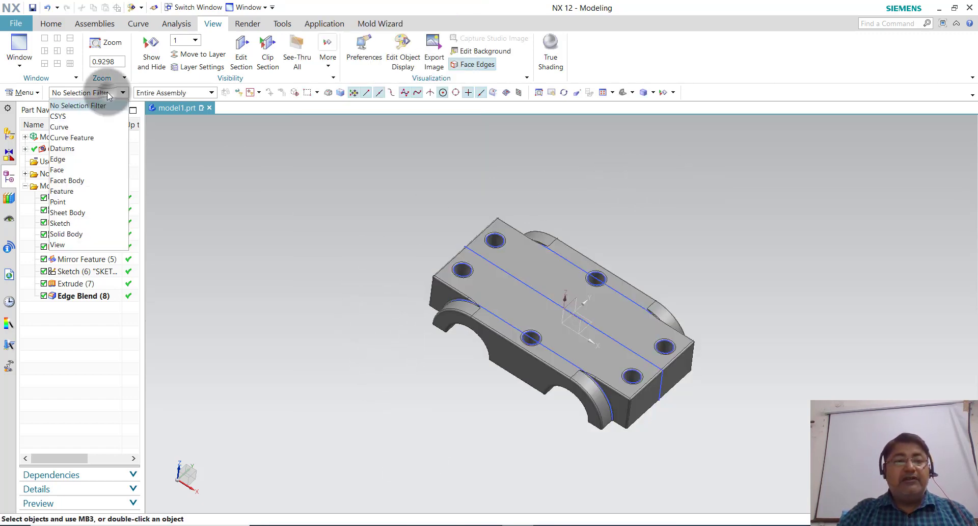
- Filter the selection to sketches and hide all three sketches, leaving only the solid body
left_click(84, 222)
left_click_drag(714, 201, 339, 470)
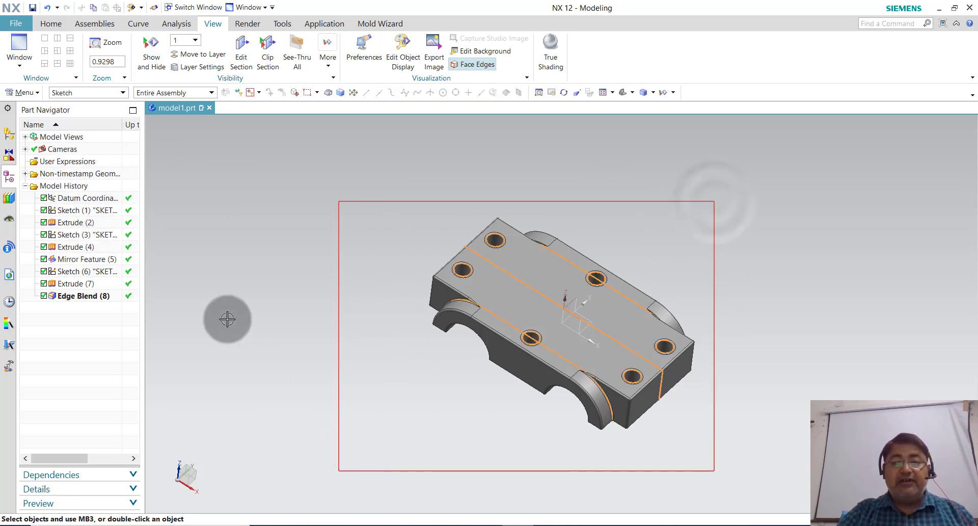
right_click(95, 211)
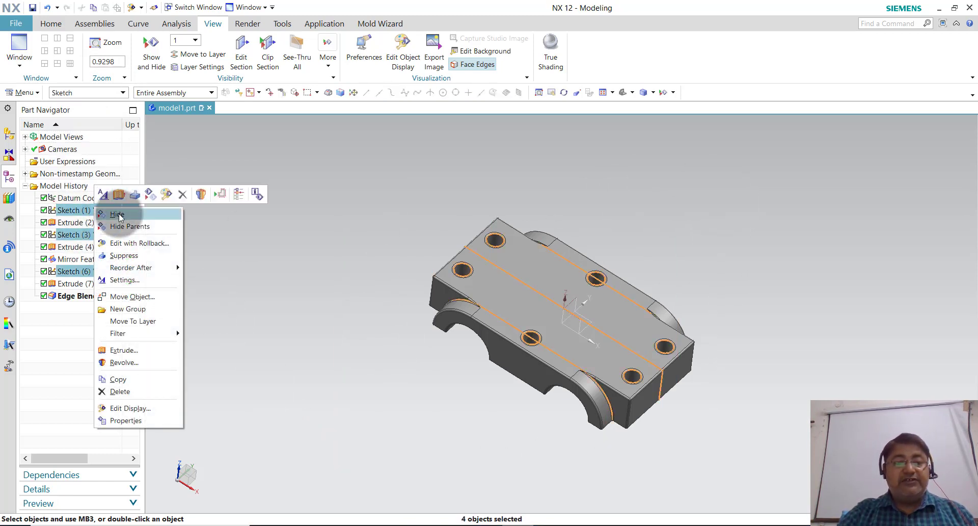
left_click(120, 215)
middle_click_drag(634, 224, 634, 203)
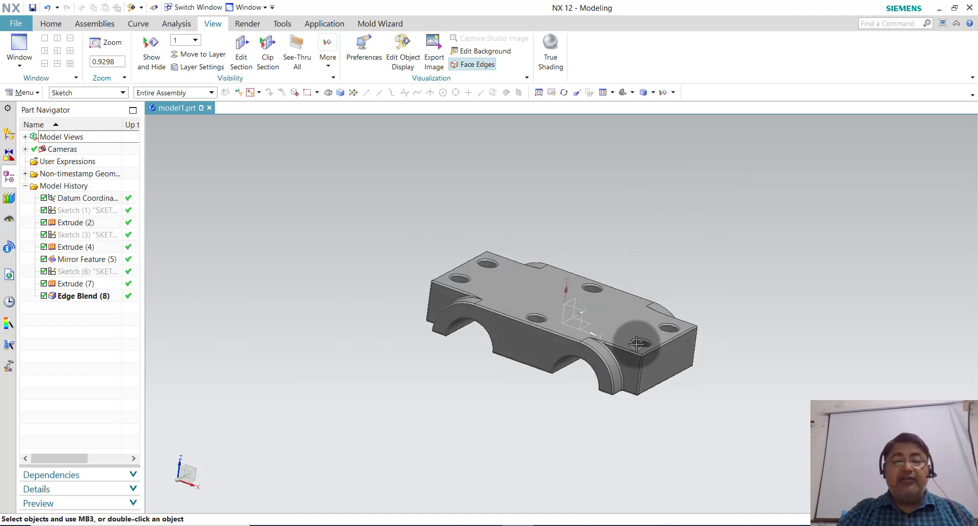
scroll(637, 343, "up", 1)
left_click(9, 22)
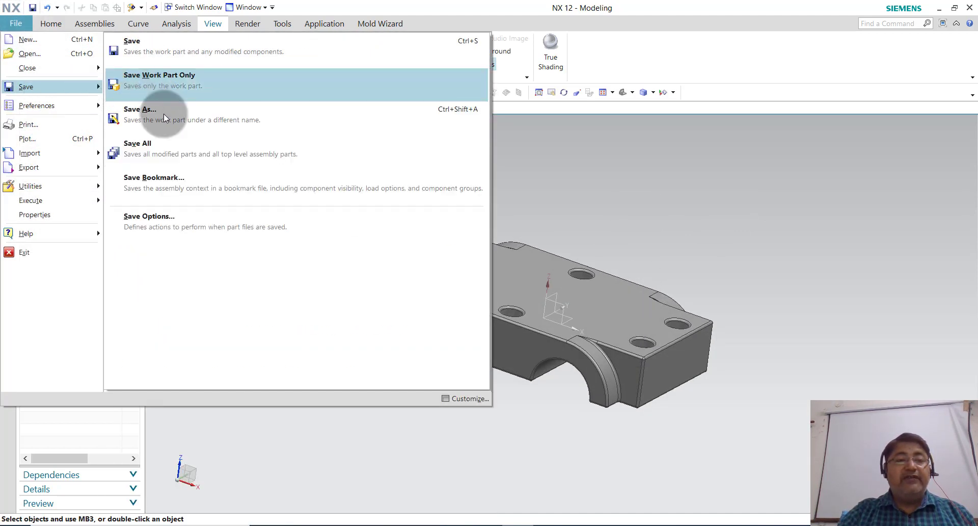
- Save the part on the Desktop as CAP.prt
left_click(155, 113)
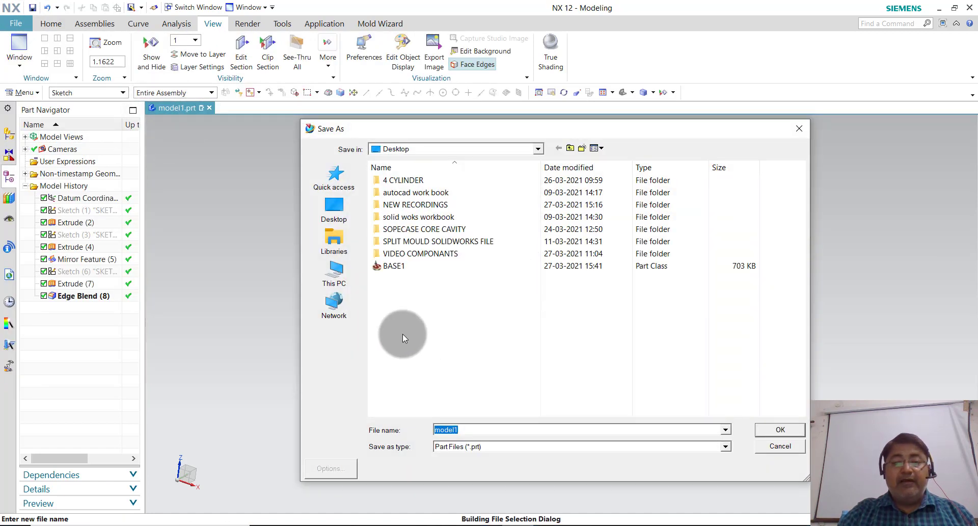
type("cap1")
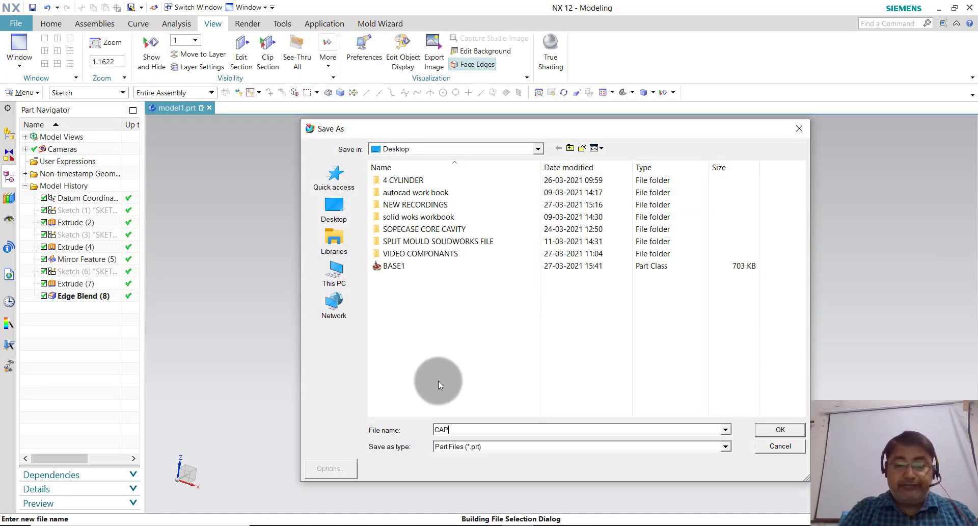
key("Return")
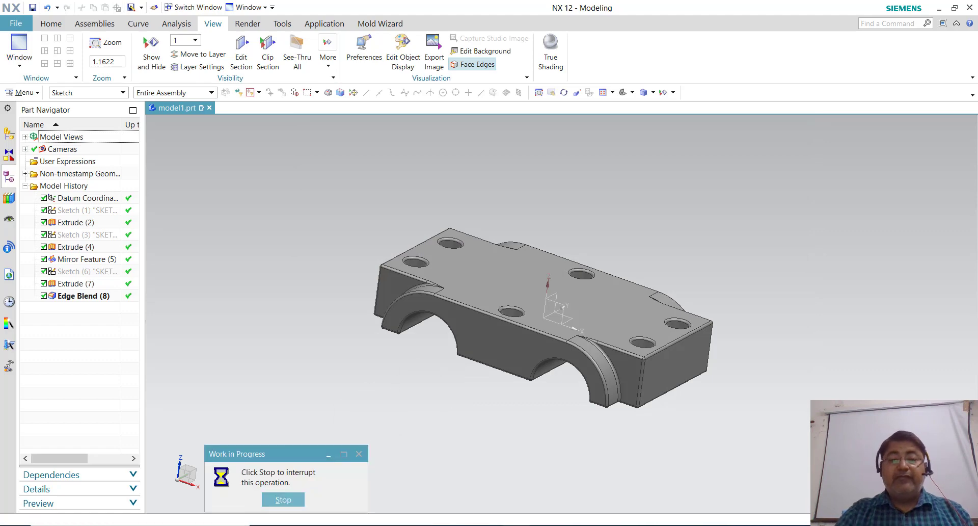
middle_click_drag(728, 363, 698, 367)
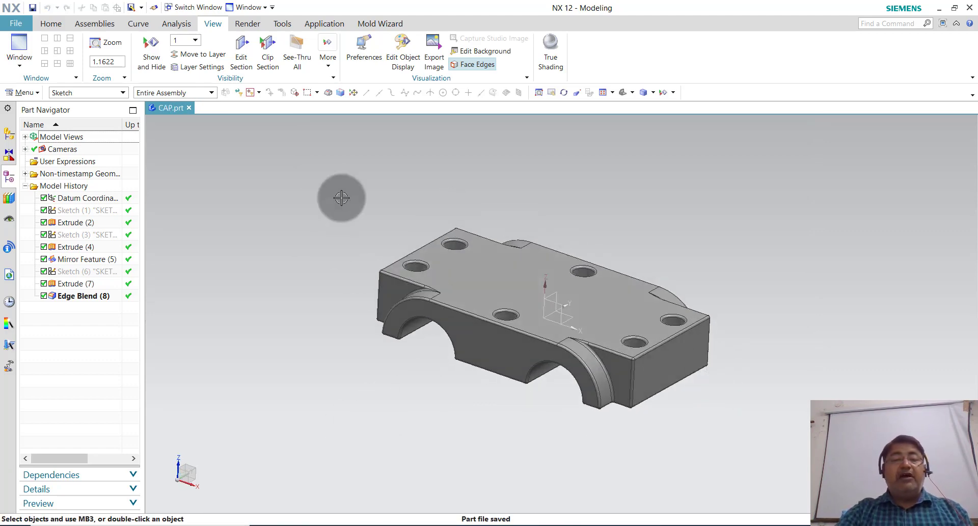
left_click(12, 23)
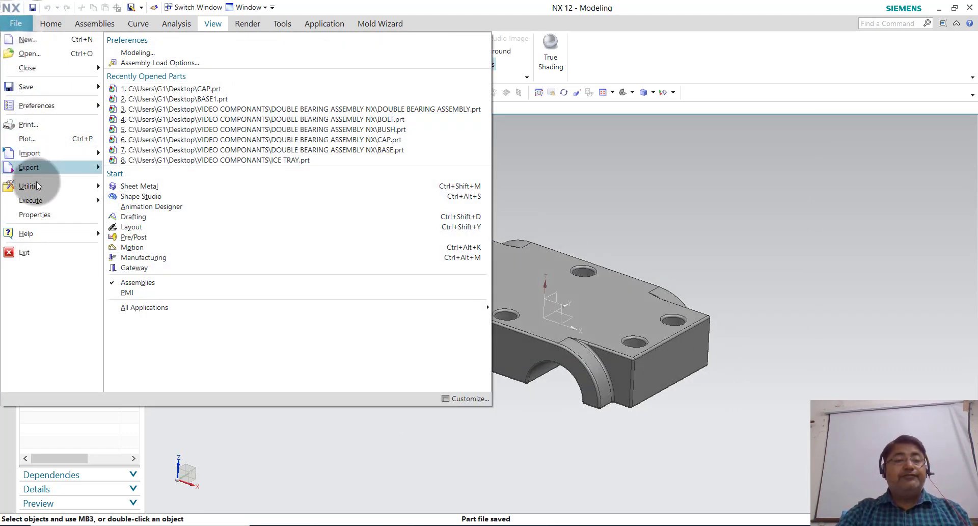
left_click(750, 213)
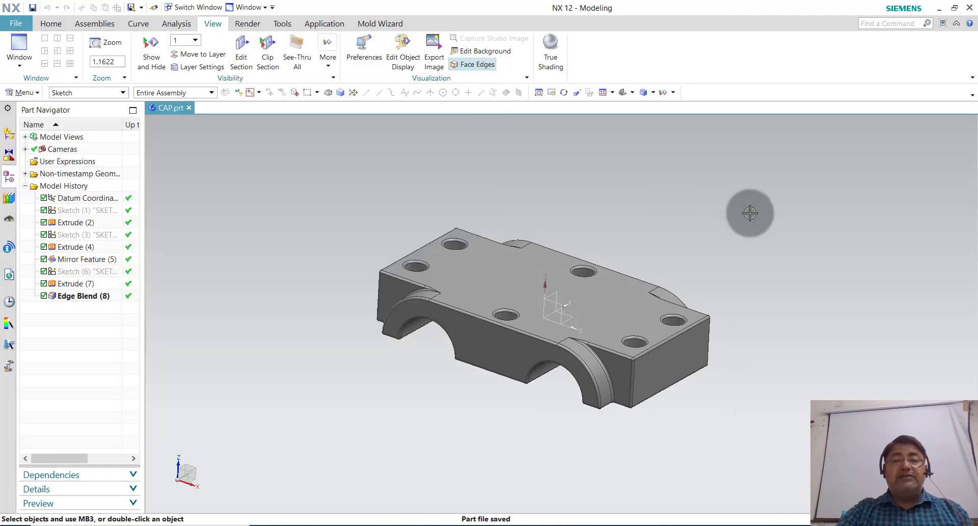
- Close CAP and create a new blank model part, model1.prt
left_click(189, 108)
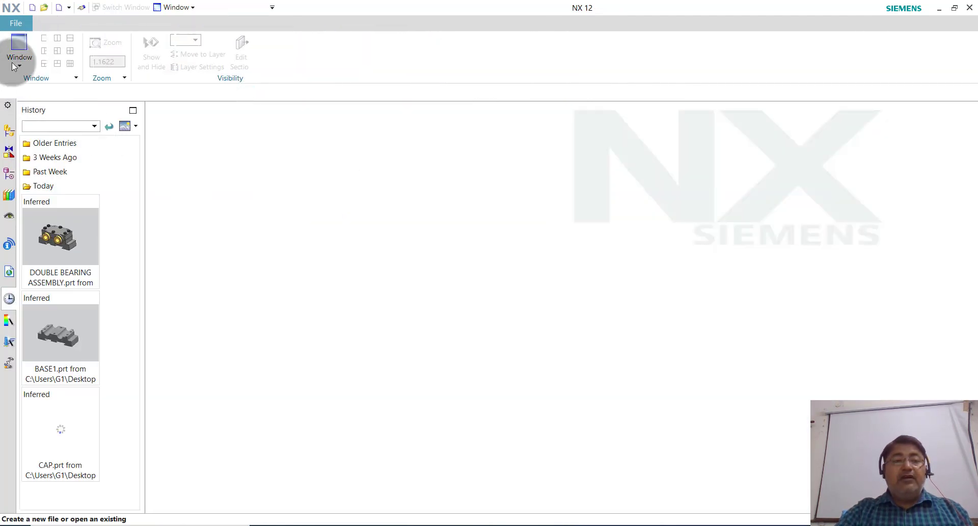
left_click(12, 51)
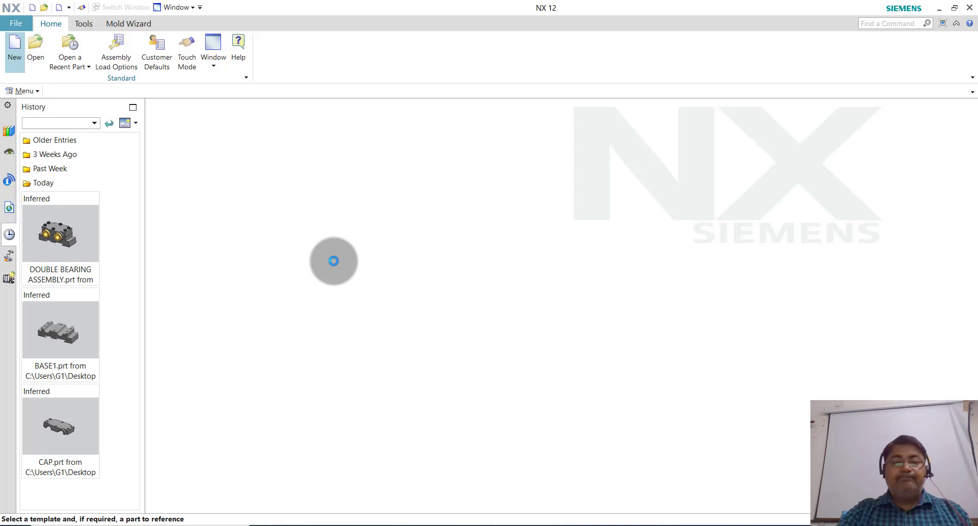
left_click(787, 483)
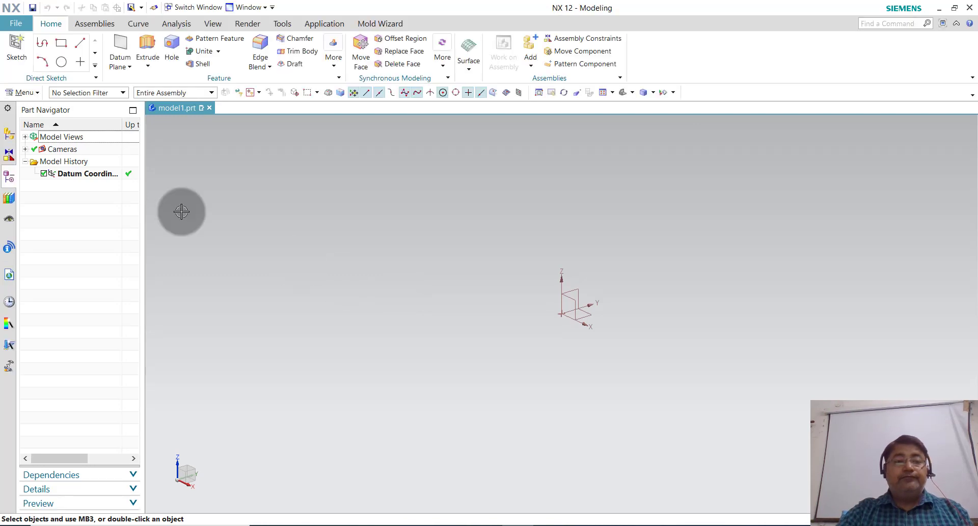
- Create Sketch (1) on the datum plane, ready to draw a profile
left_click(15, 50)
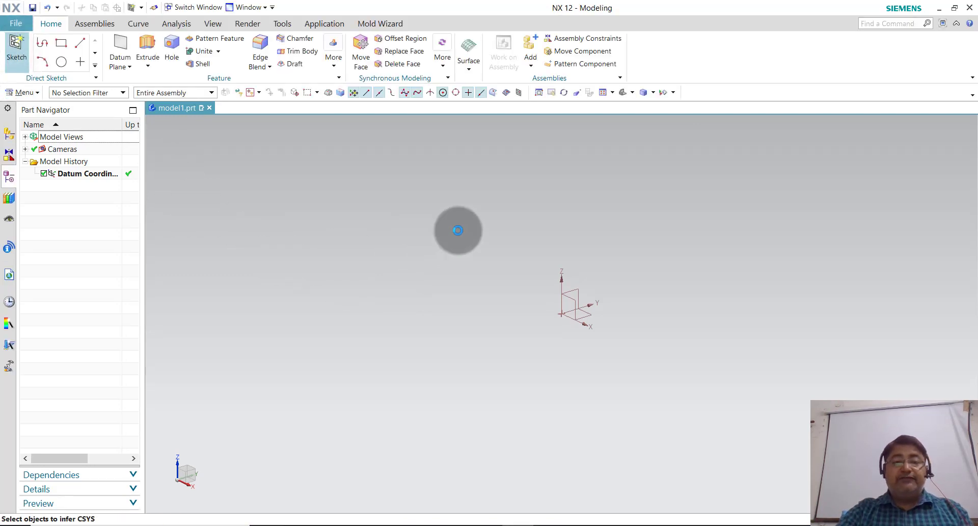
left_click(583, 287)
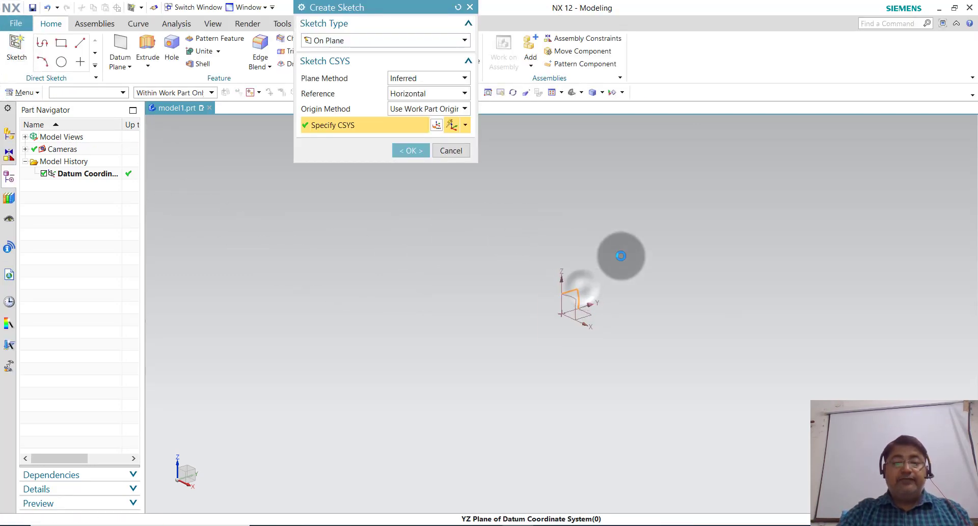
left_click(411, 151)
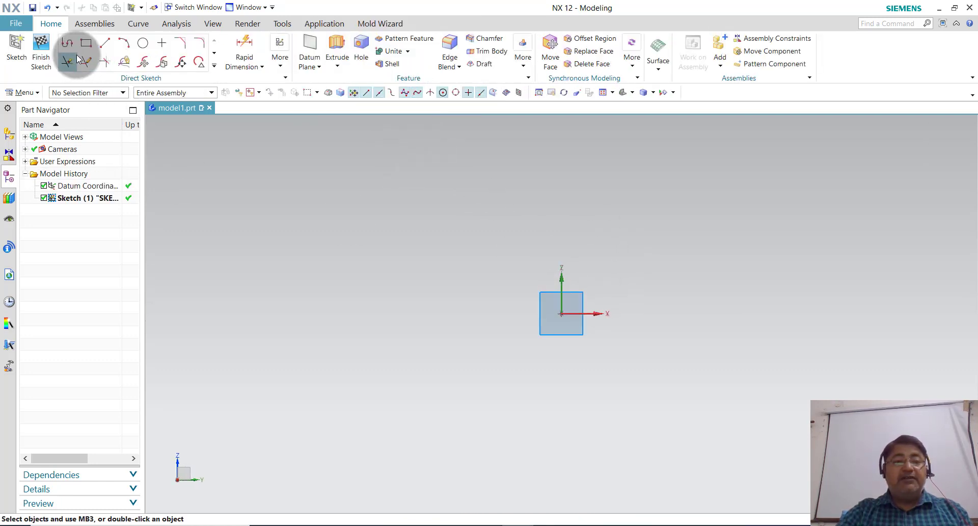
left_click(68, 45)
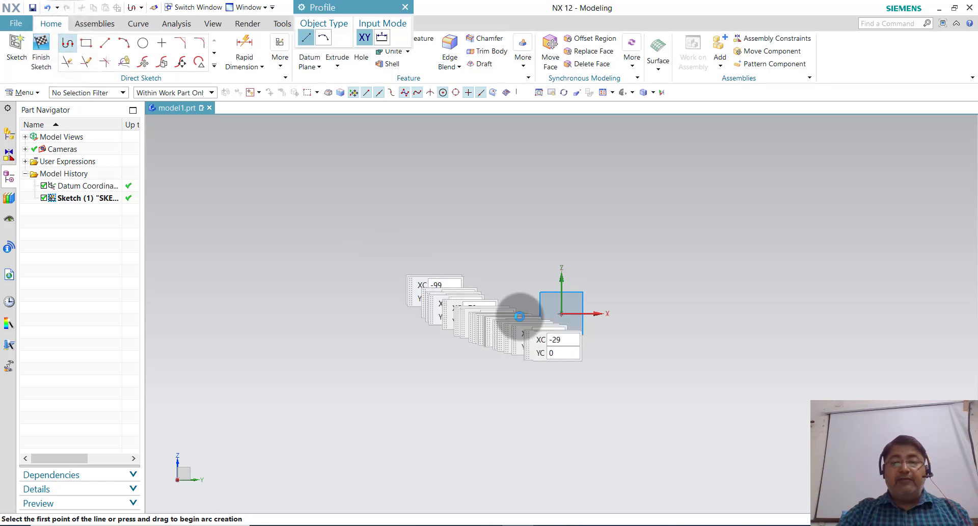
- Draw a closed six-line stepped profile with the Profile tool, starting and ending bottom-left
left_click(448, 278)
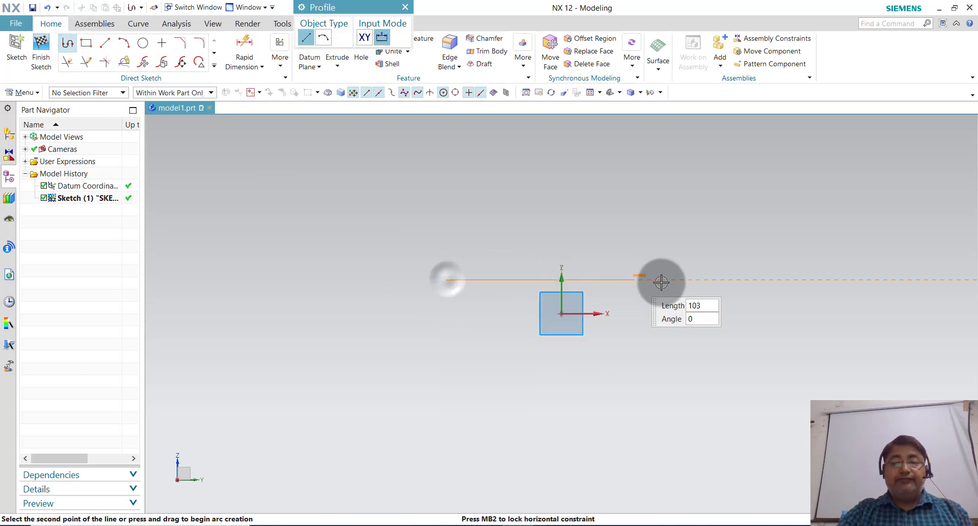
left_click(713, 279)
left_click(712, 249)
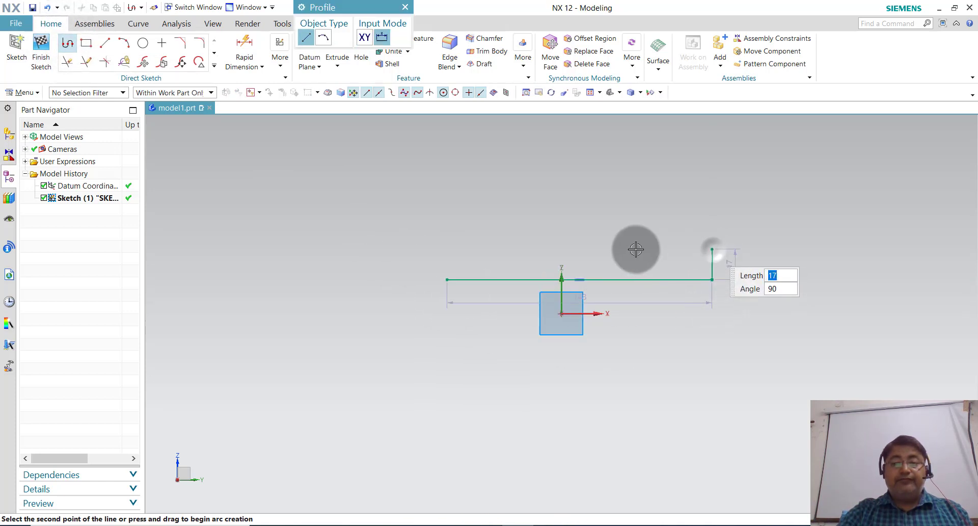
left_click(475, 250)
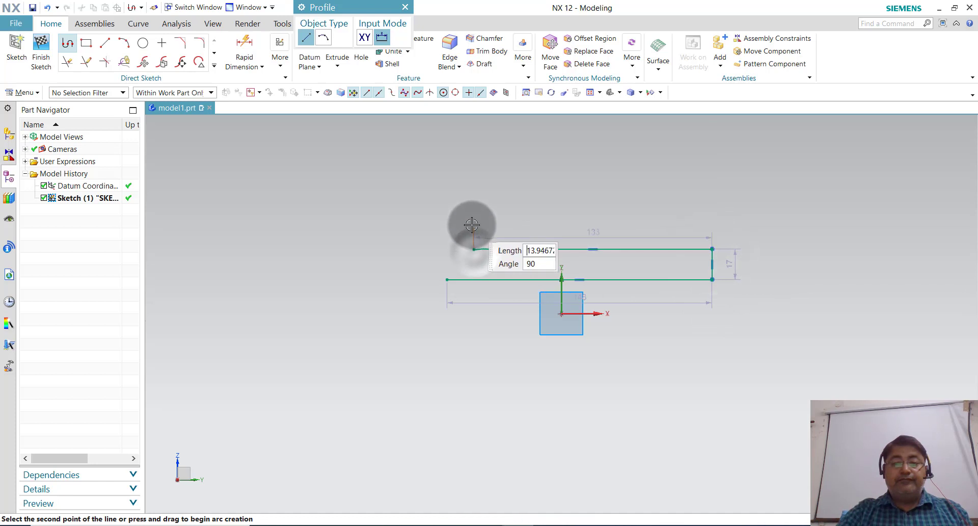
left_click(461, 223)
left_click(447, 225)
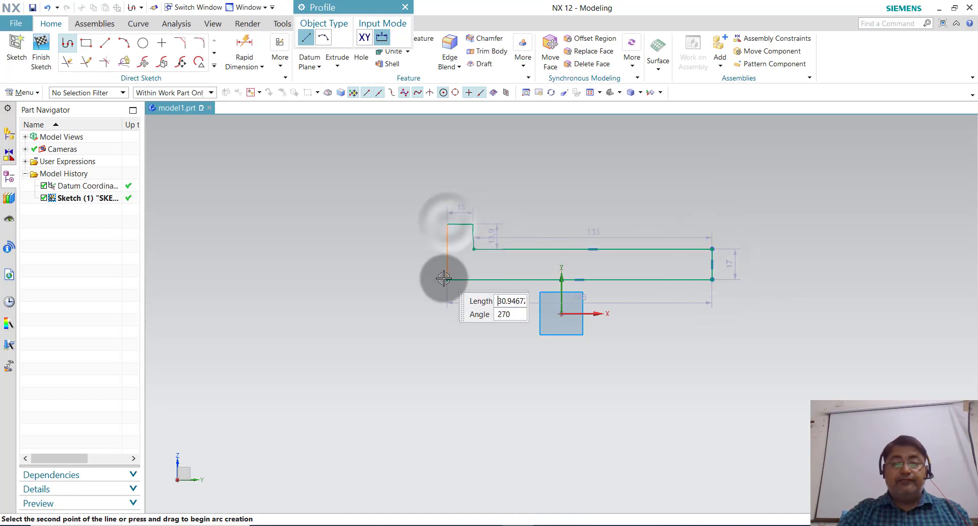
left_click(447, 279)
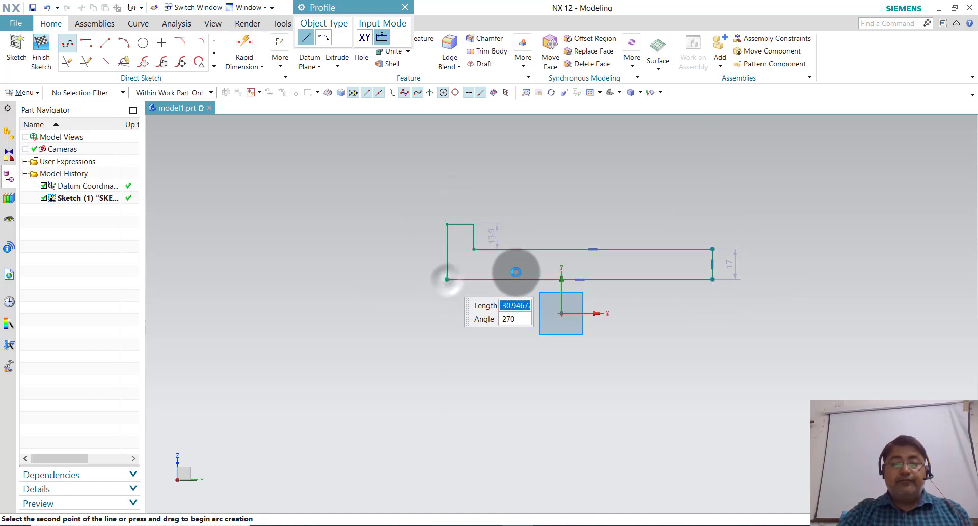
key("Escape")
- Move the 133 dimension above the sketch and the 148 dimension below it
scroll(744, 286, "up", 2)
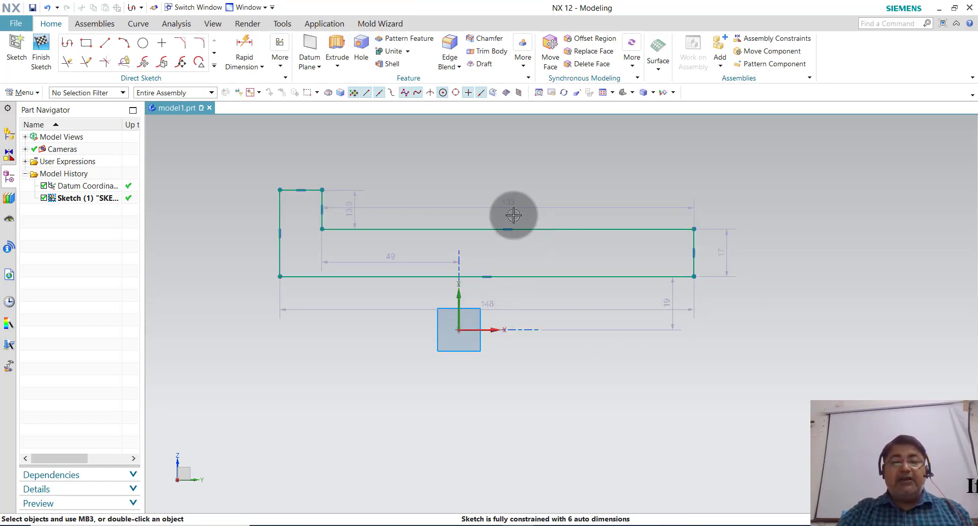
left_click_drag(504, 208, 486, 177)
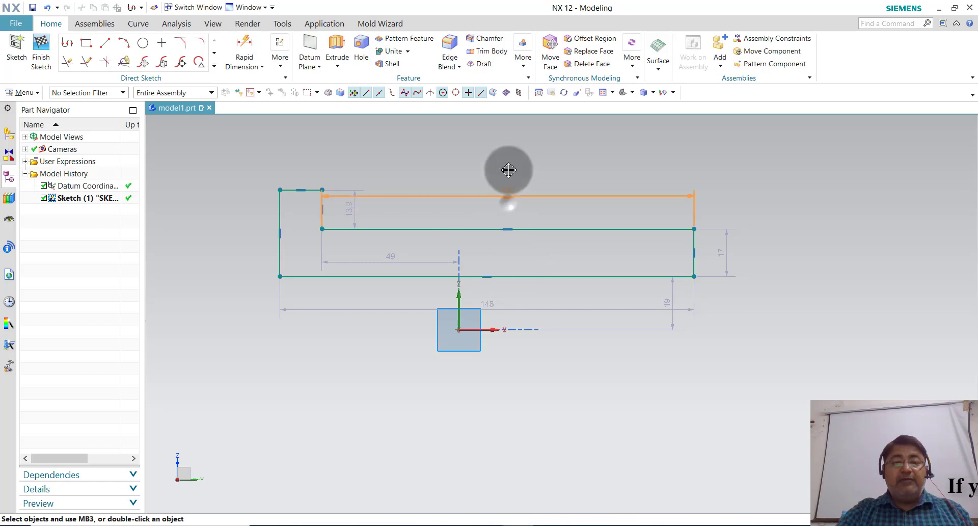
left_click(401, 310)
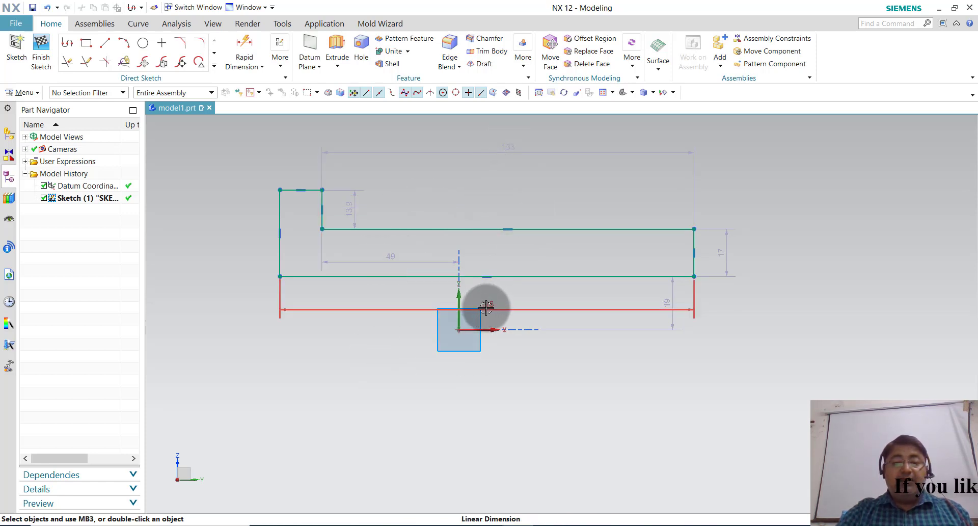
left_click_drag(486, 307, 474, 408)
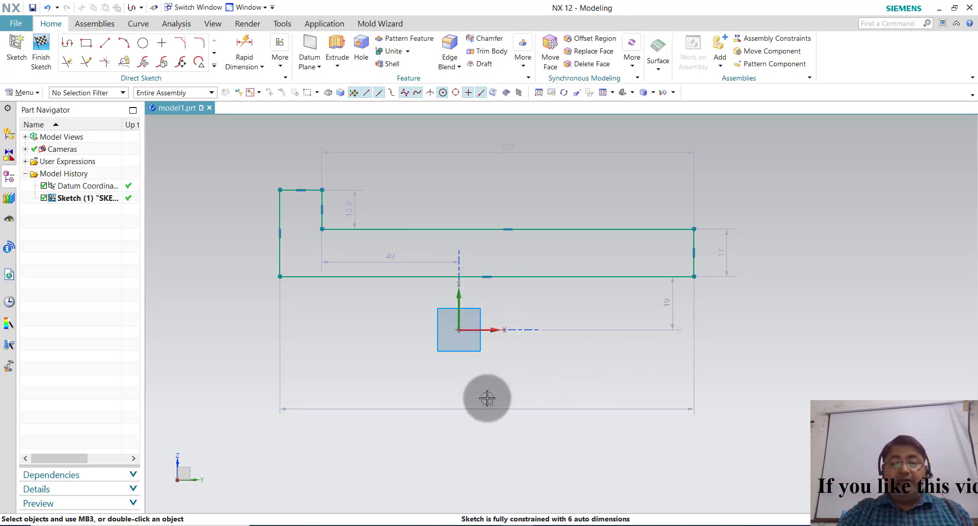
- Dimension 45 from the vertical axis to the top line's right end
left_click(232, 48)
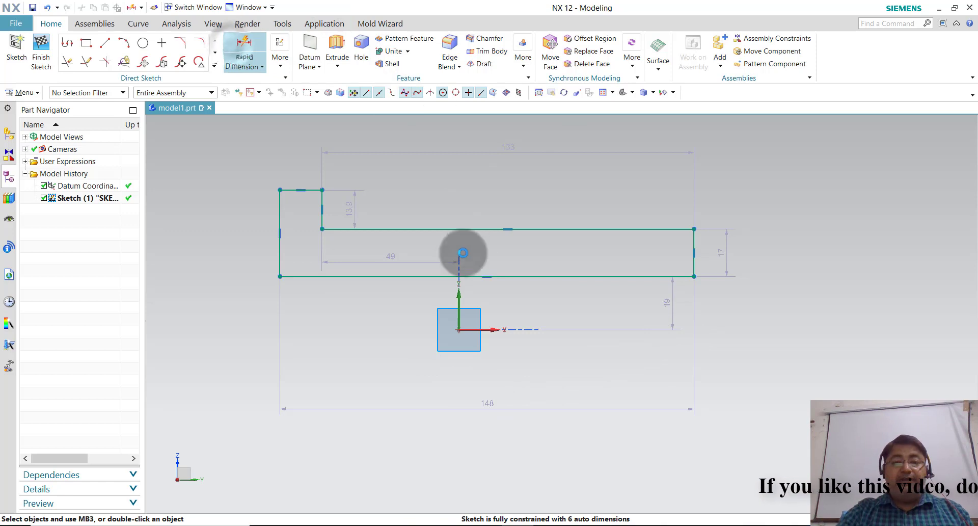
left_click(457, 303)
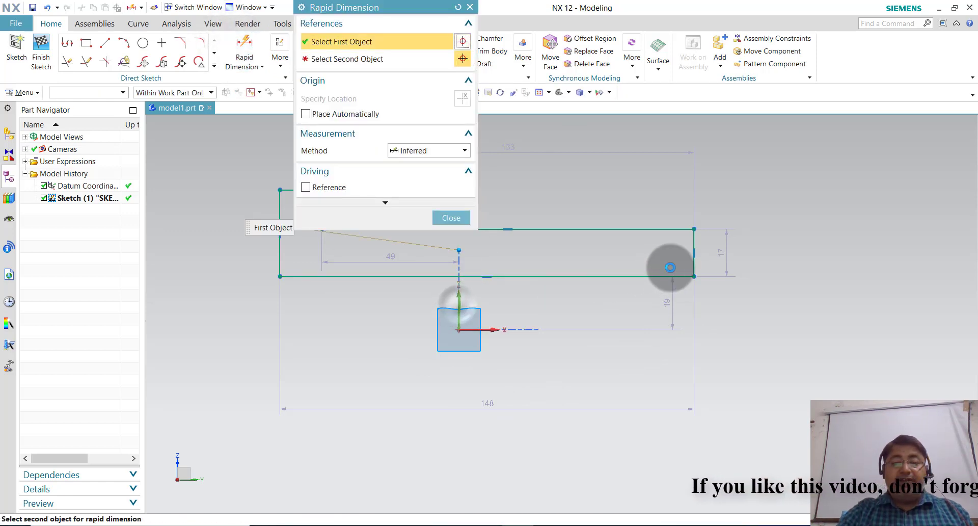
left_click(693, 229)
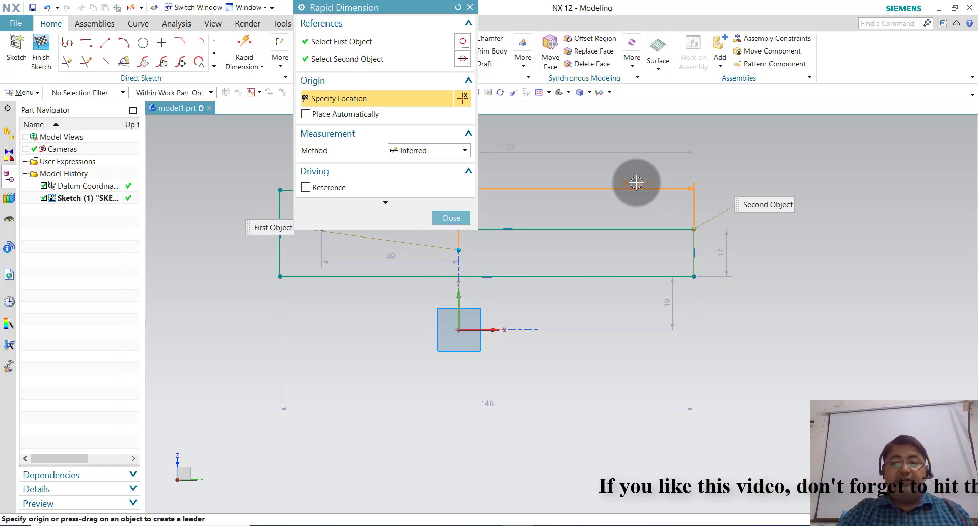
left_click(642, 183)
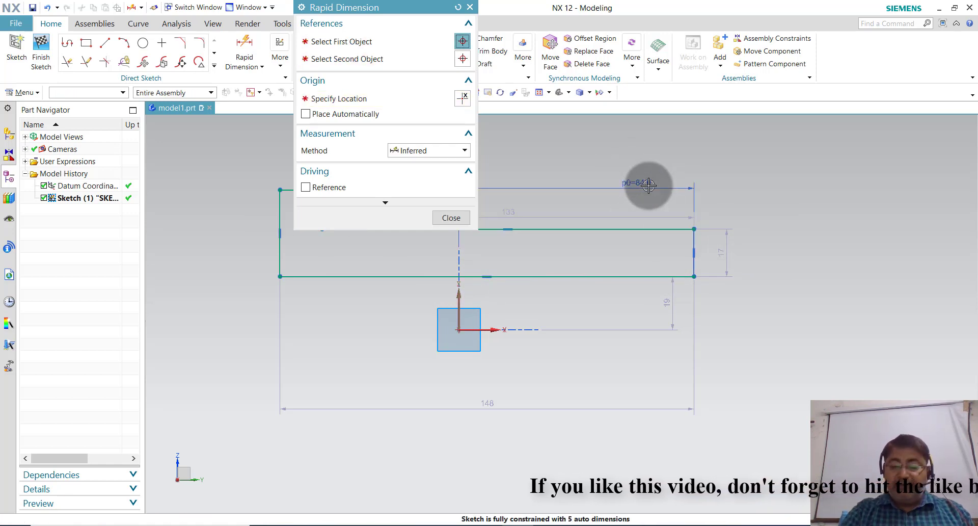
type("45")
key("Return")
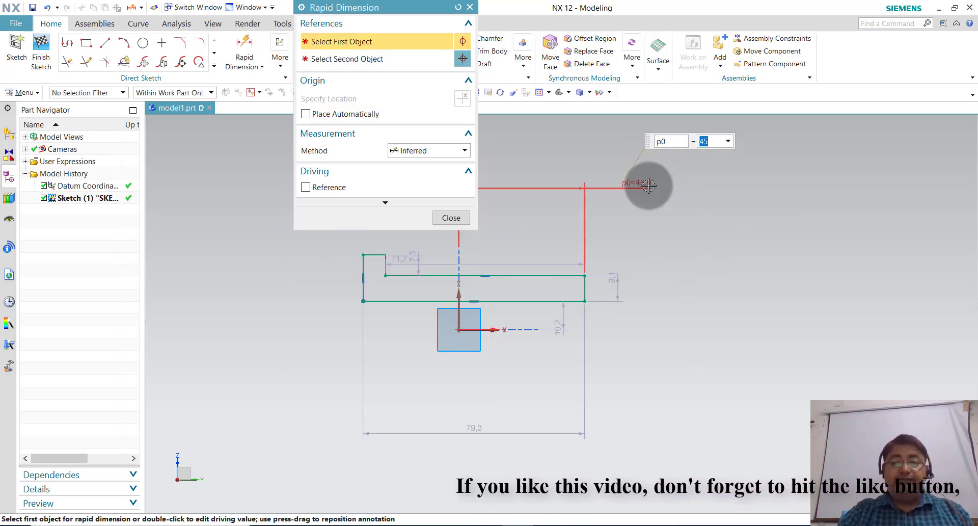
middle_click(487, 217)
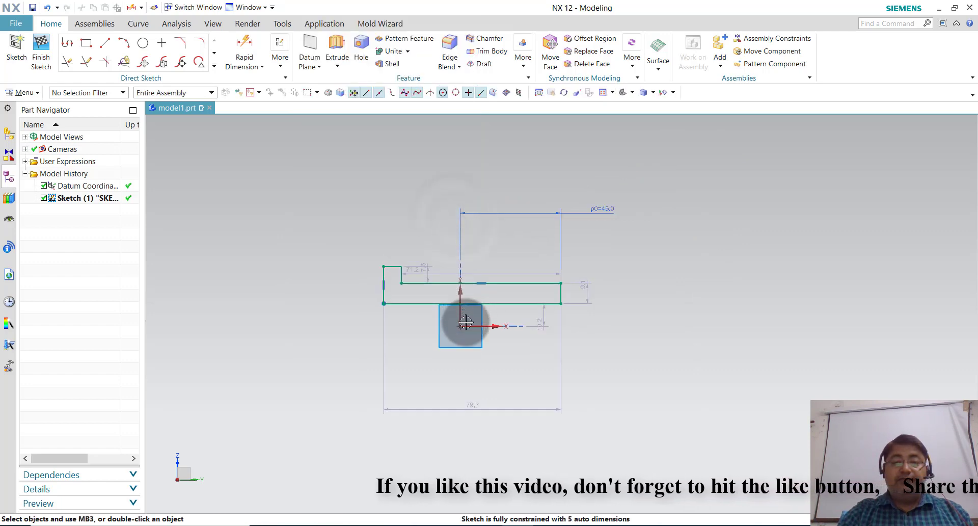
- Set the overall bottom length to 90 and the vertical offset p2 to 11
scroll(463, 321, "up", 2)
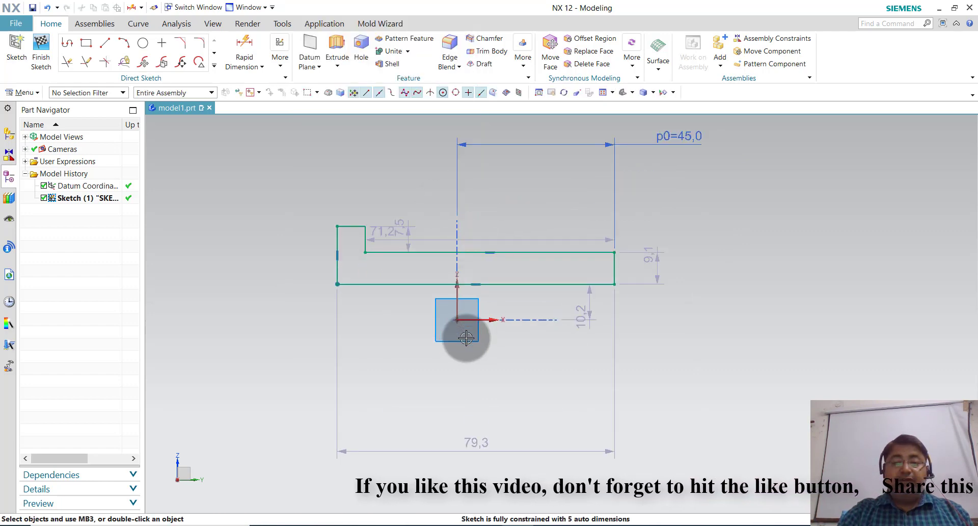
double_click(480, 441)
type("90")
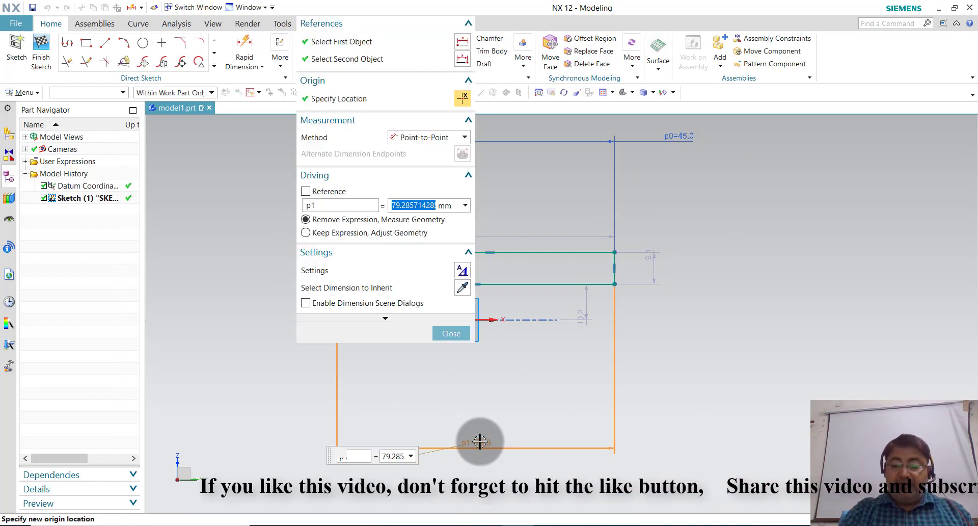
left_click(461, 333)
scroll(378, 266, "up", 1)
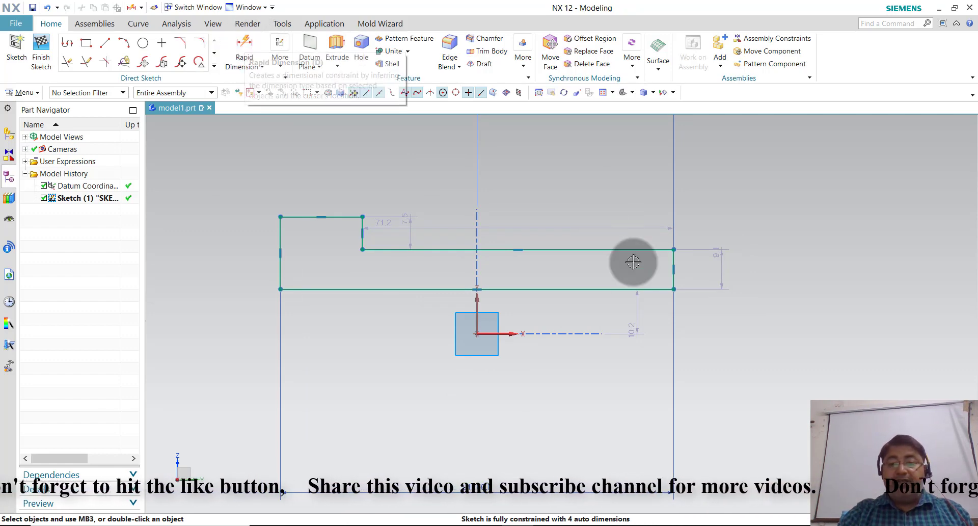
double_click(634, 329)
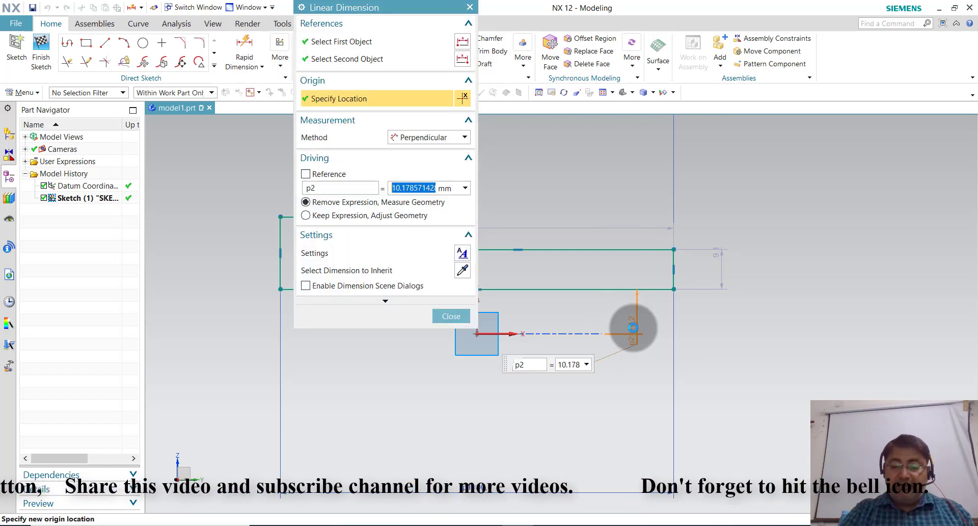
type("11")
key("Return")
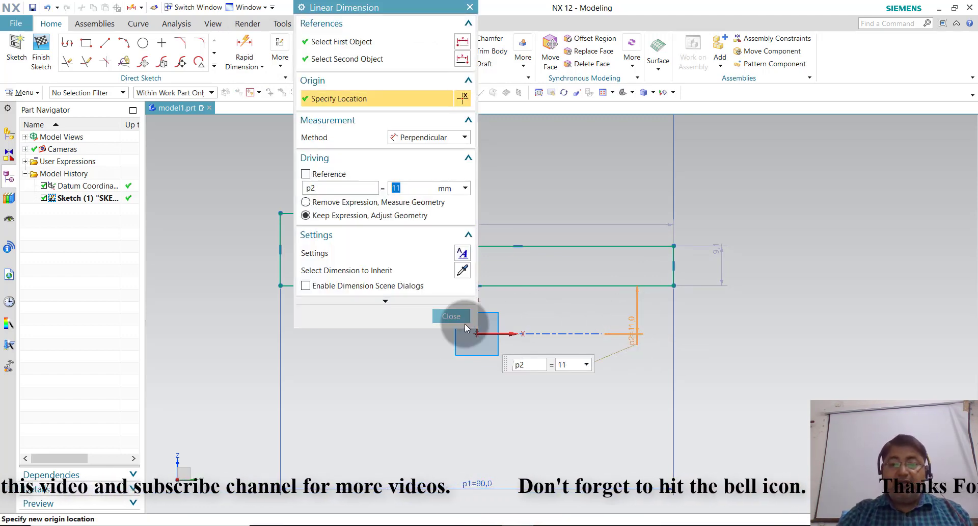
left_click(435, 317)
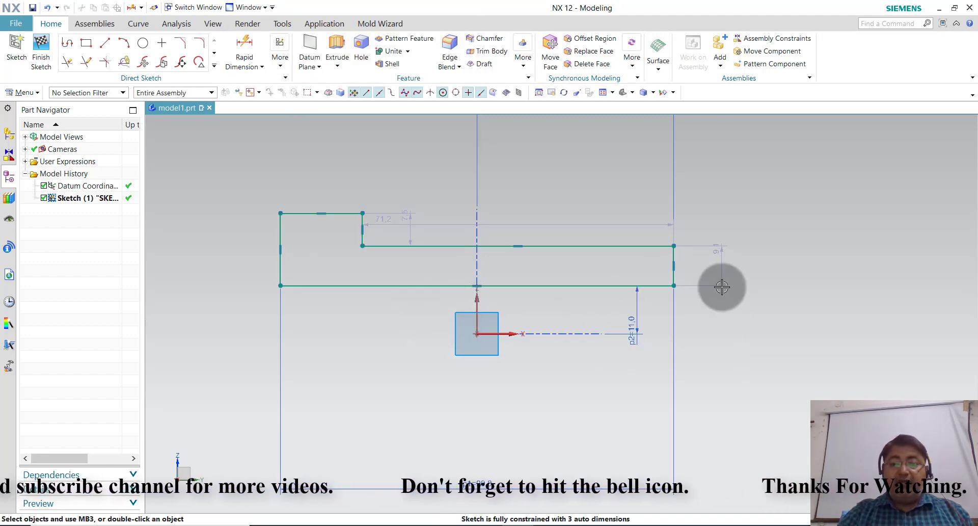
- Attempt a dimension on the inner top line and dismiss the incorrect-object error
left_click(250, 49)
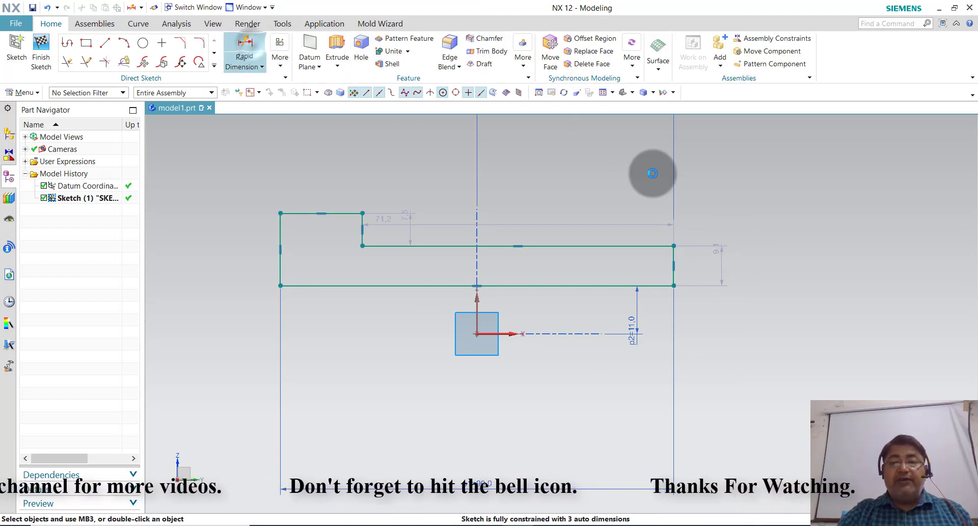
left_click(618, 247)
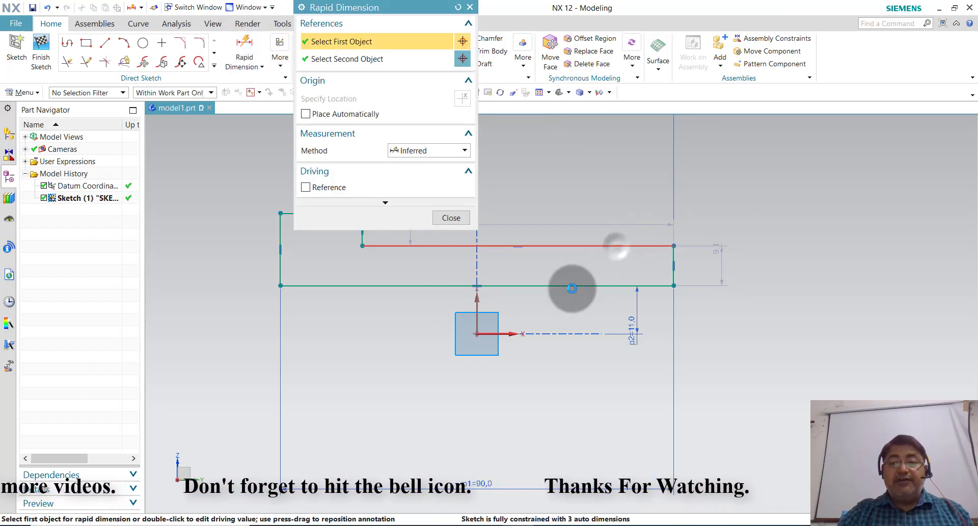
left_click(505, 333)
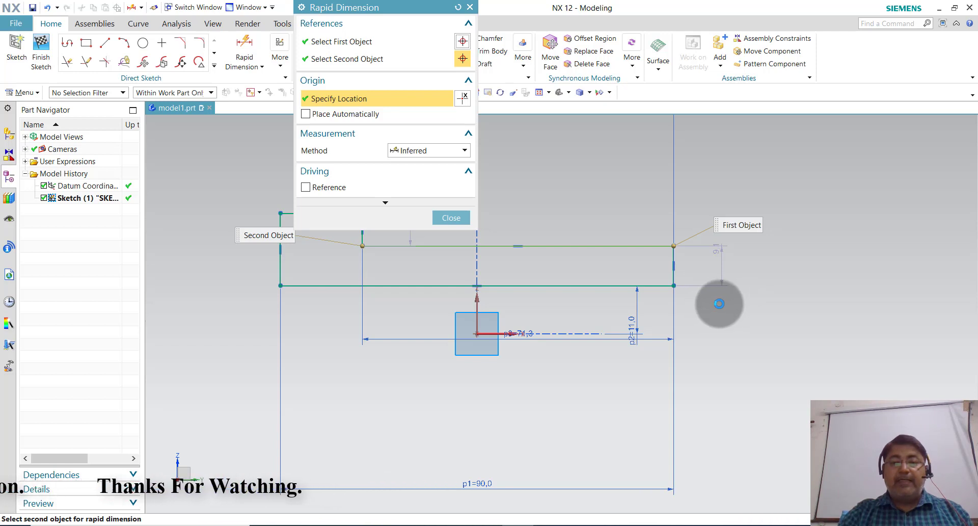
left_click(719, 304)
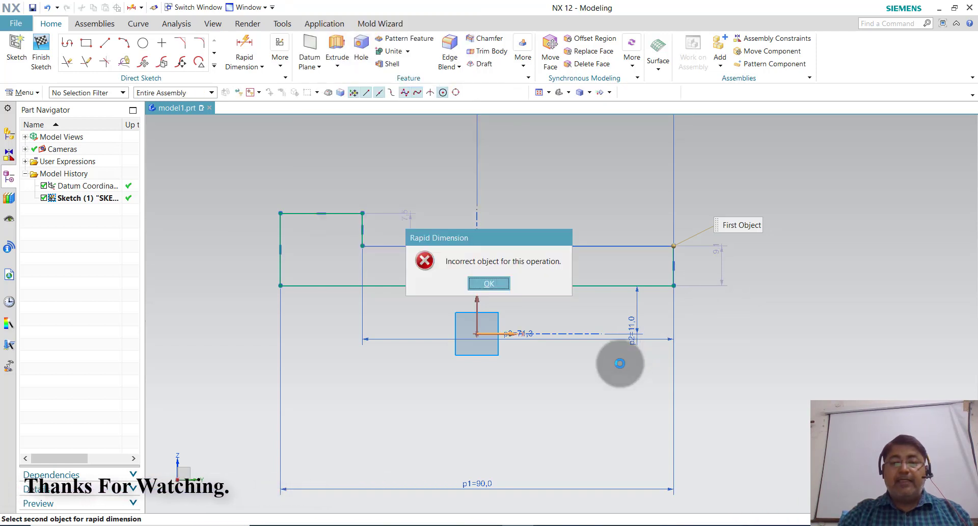
left_click(480, 288)
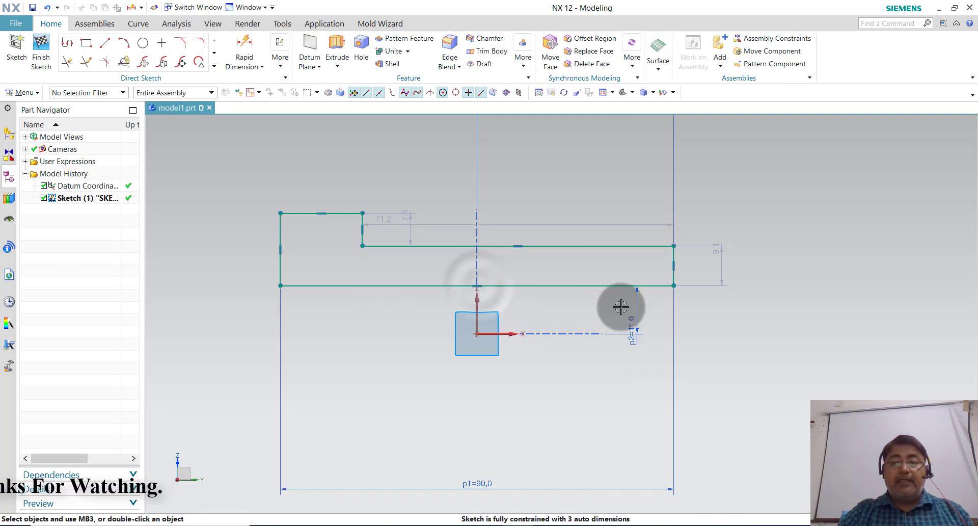
- Add the vertical height dimension p3 = 15 for the inner top line
left_click(233, 51)
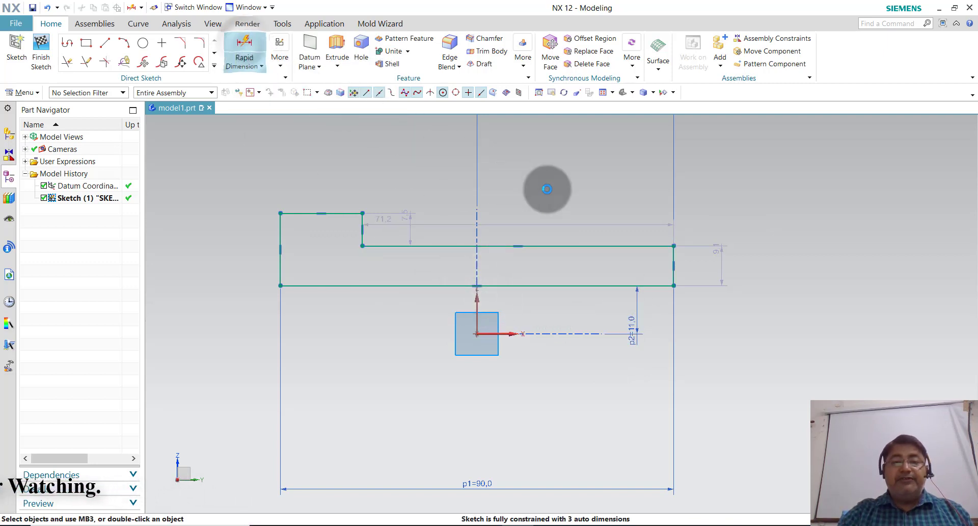
left_click(628, 246)
left_click(508, 334)
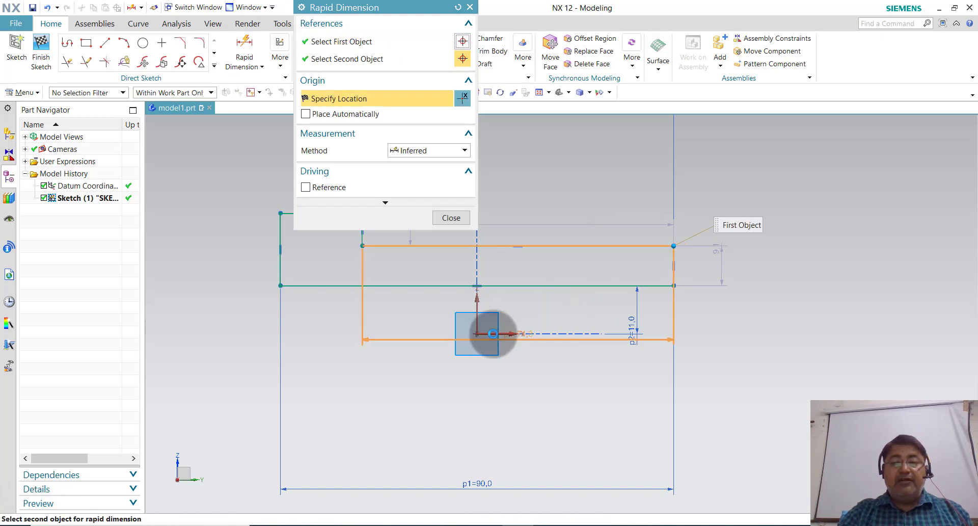
left_click(492, 334)
left_click(493, 333)
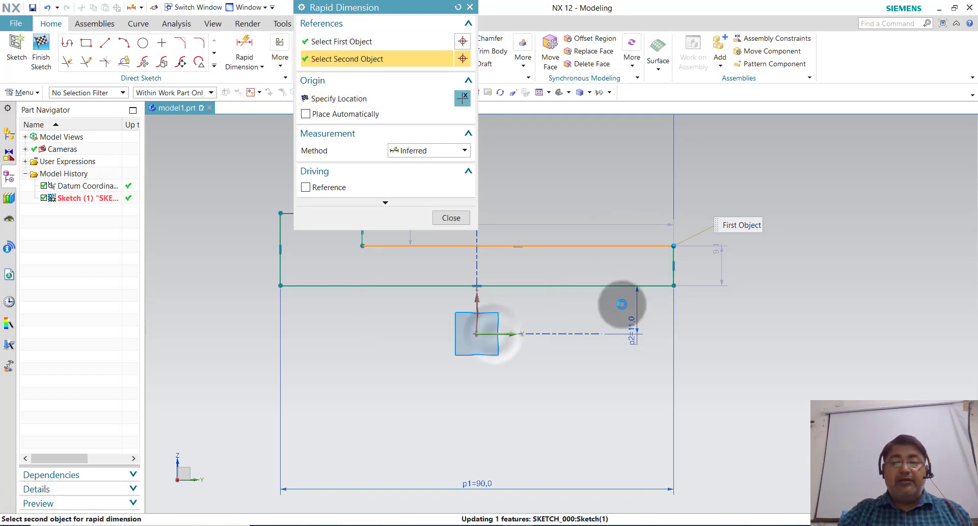
left_click(741, 300)
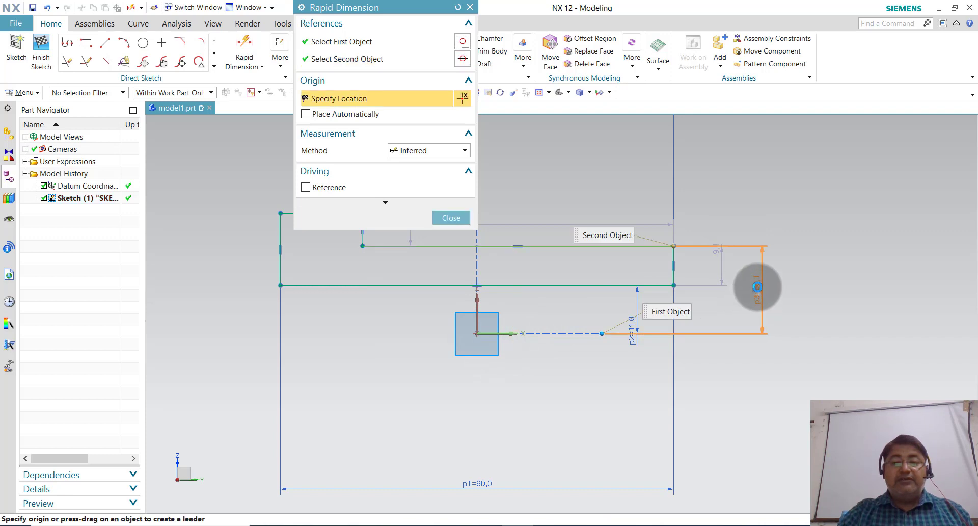
left_click(757, 287)
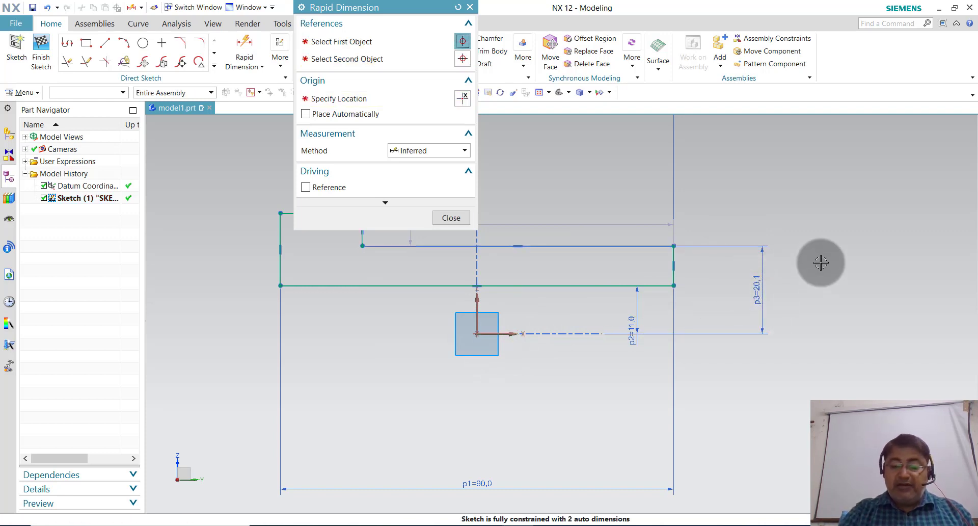
type("15")
key("Return")
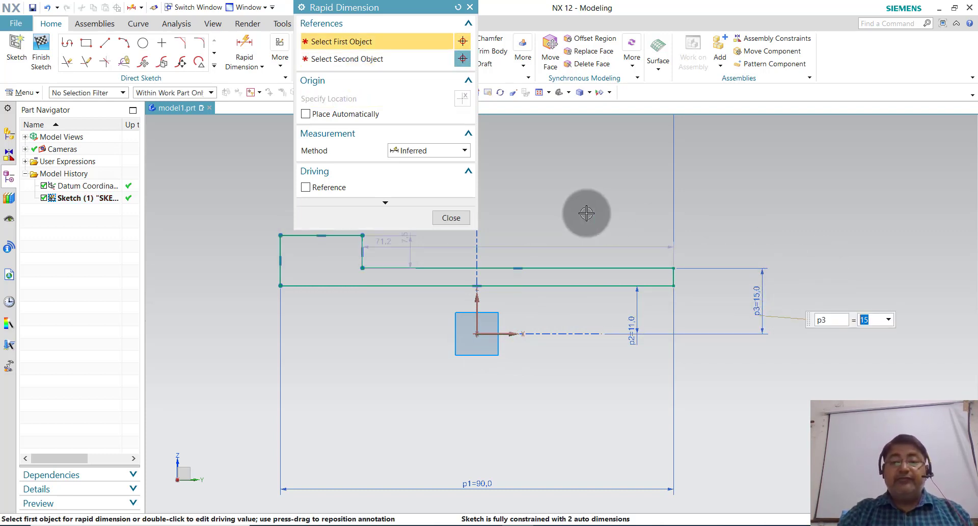
left_click(441, 218)
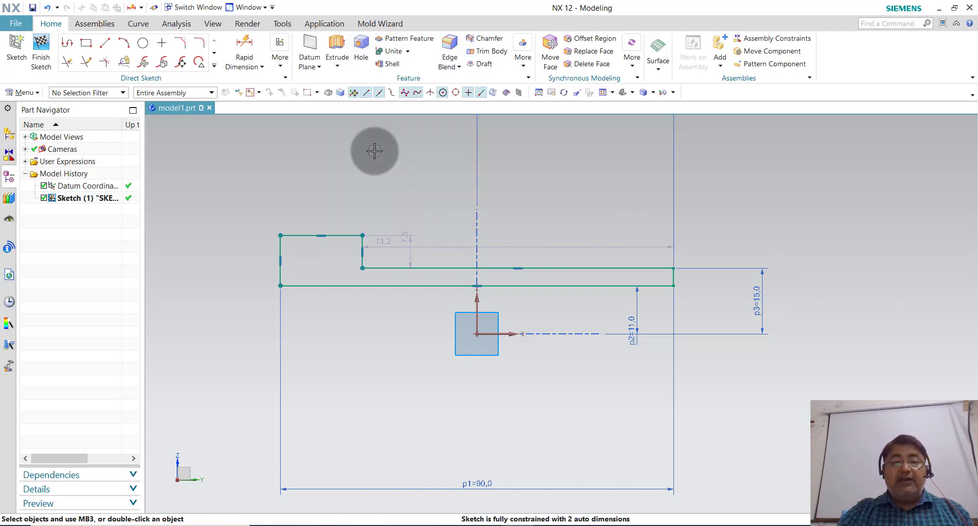
- Dimension the top line 20 above the X axis as p4
left_click(244, 48)
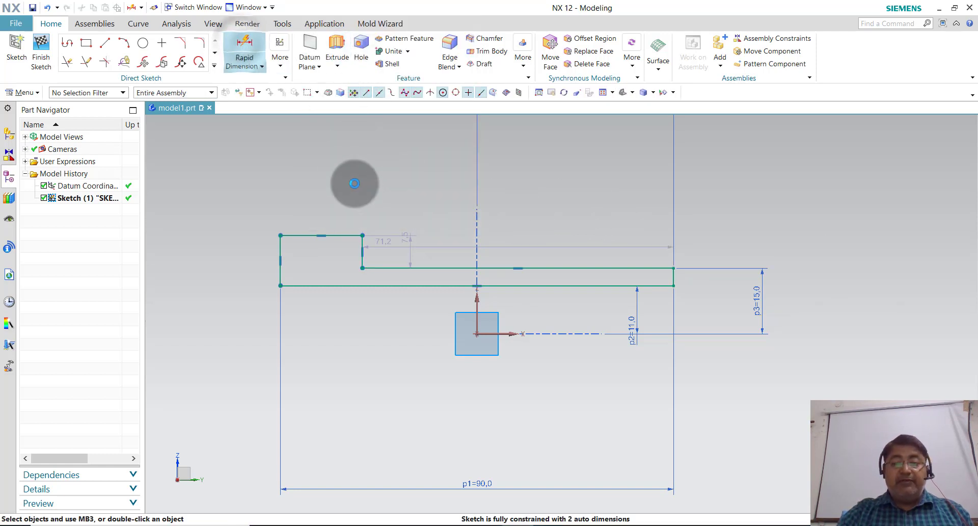
left_click(336, 246)
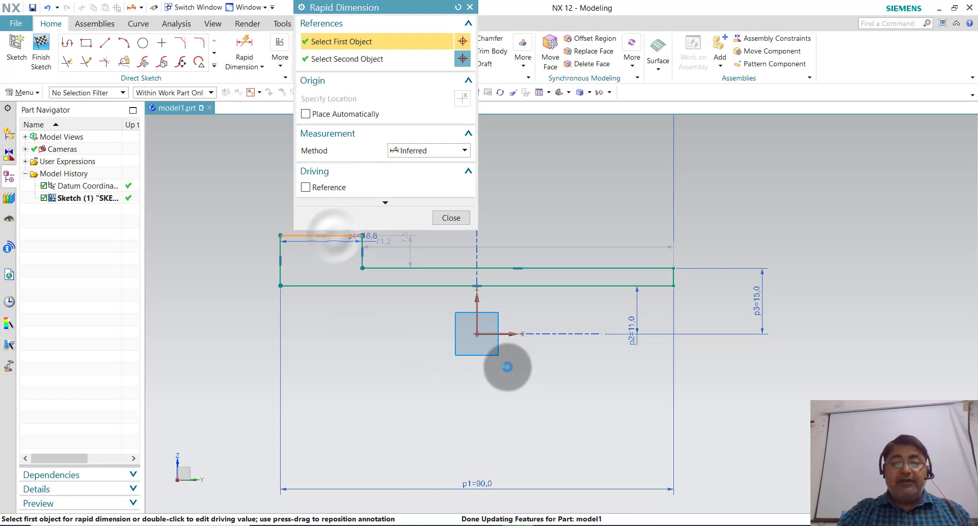
left_click(509, 334)
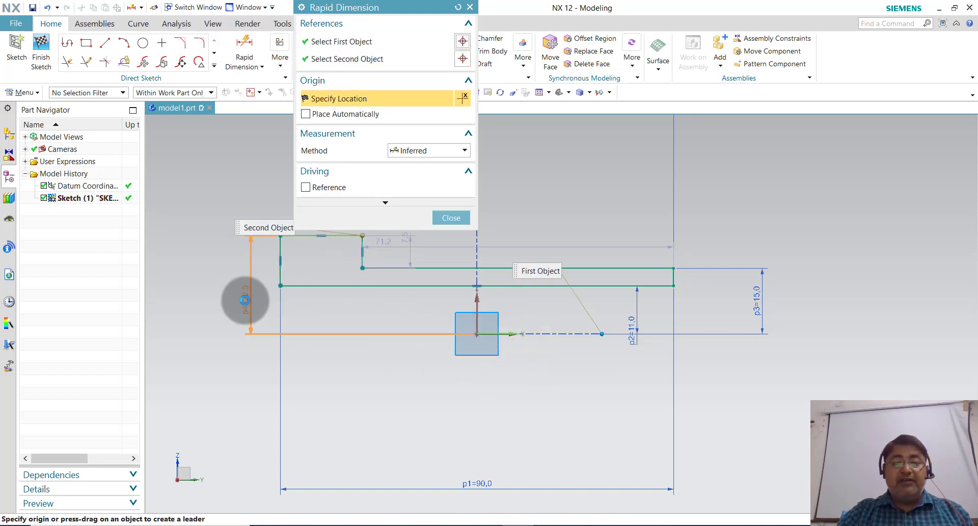
left_click(245, 300)
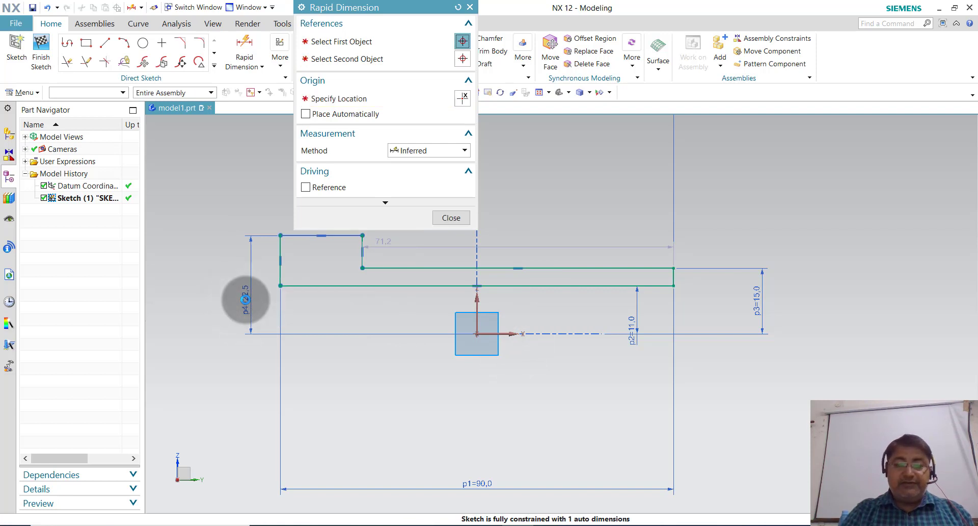
type("20")
key("Return")
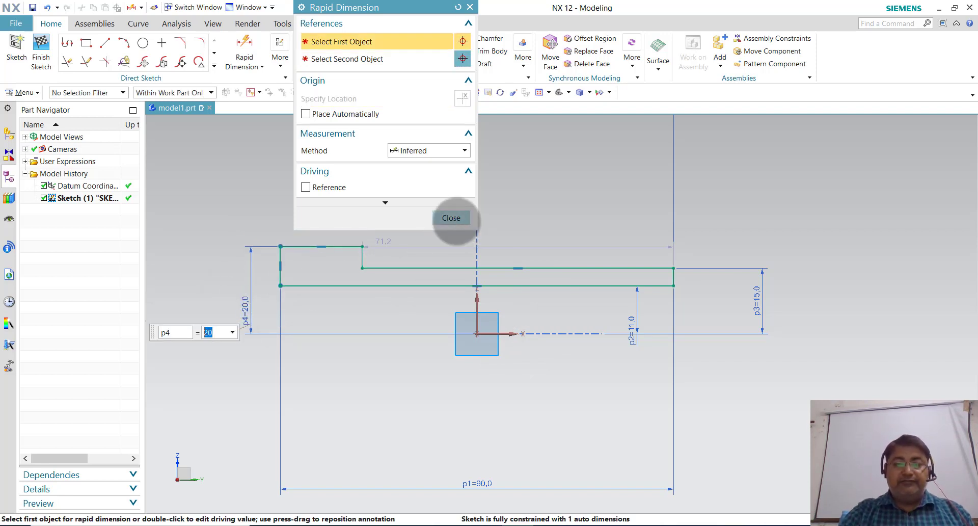
left_click(457, 222)
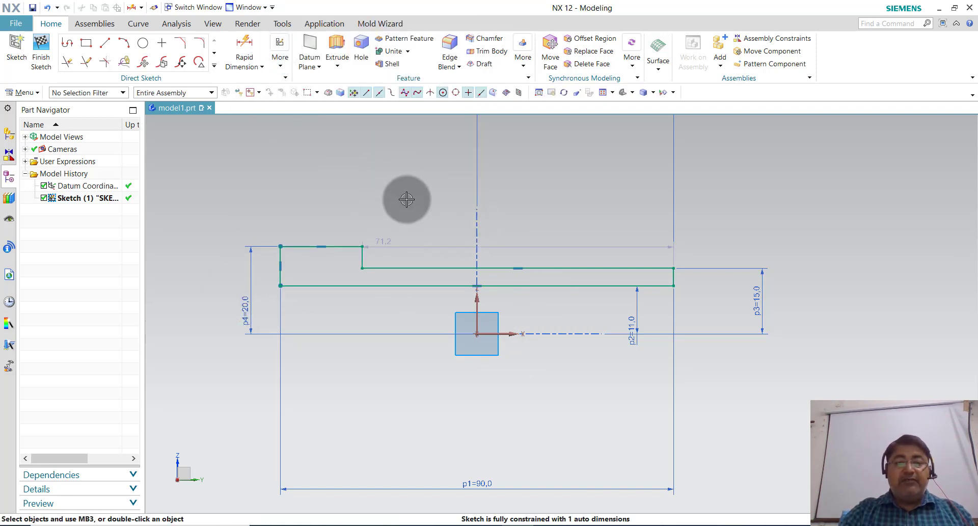
- Change the 71.2 step-length dimension to 80
left_click(383, 239)
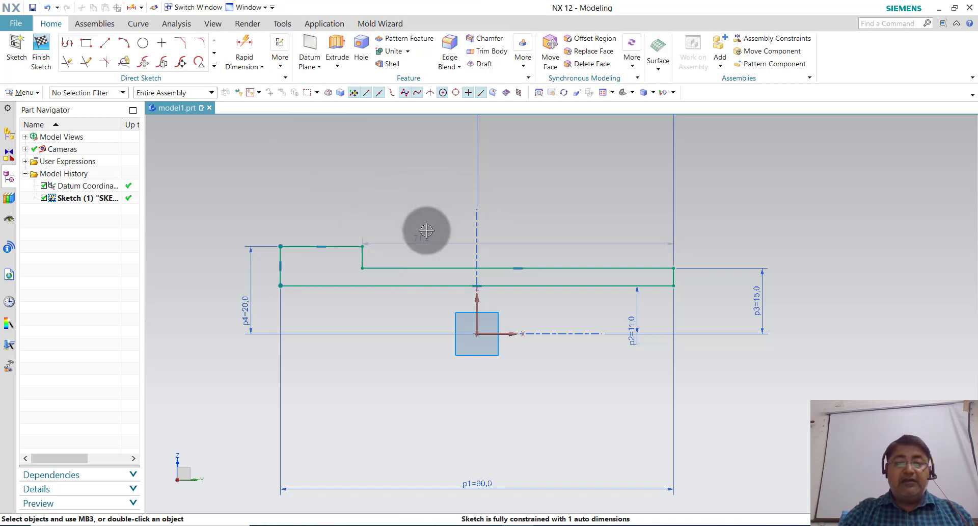
left_click(424, 237)
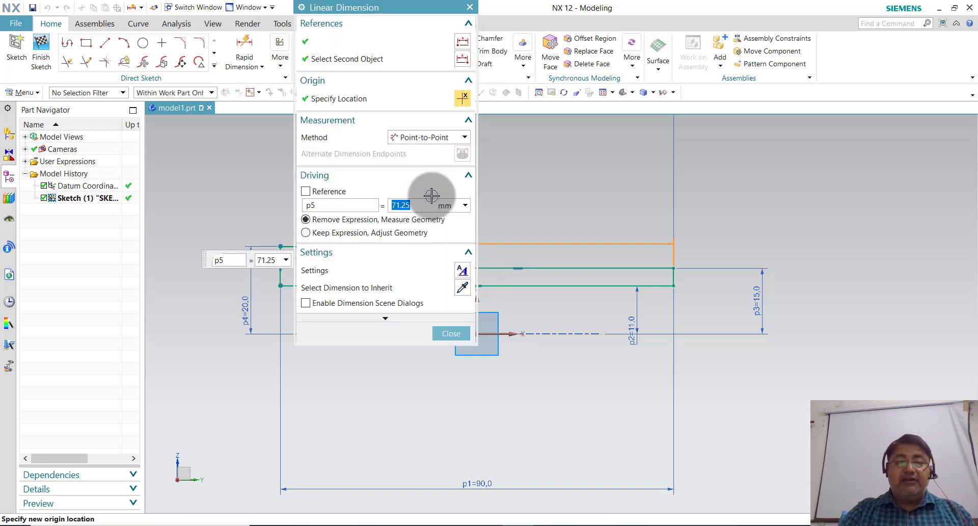
type("80")
key("Return")
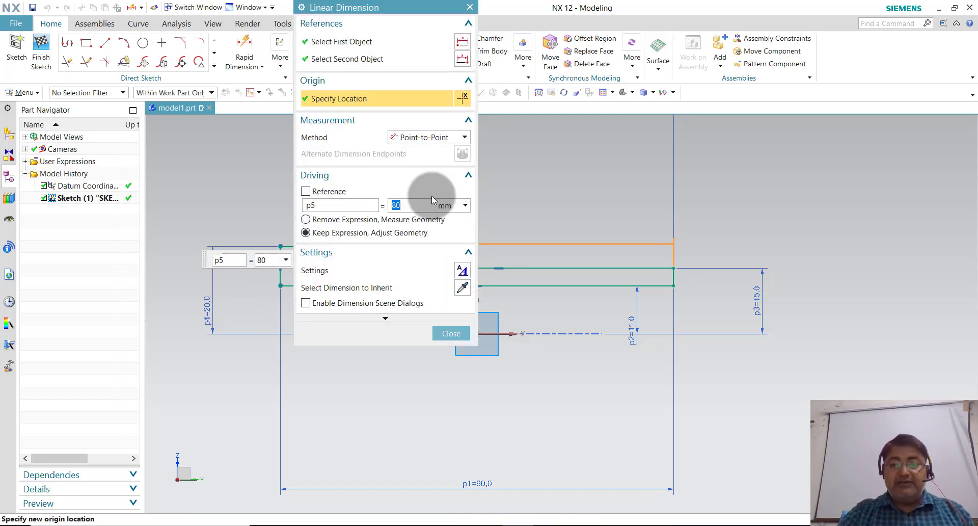
left_click(449, 333)
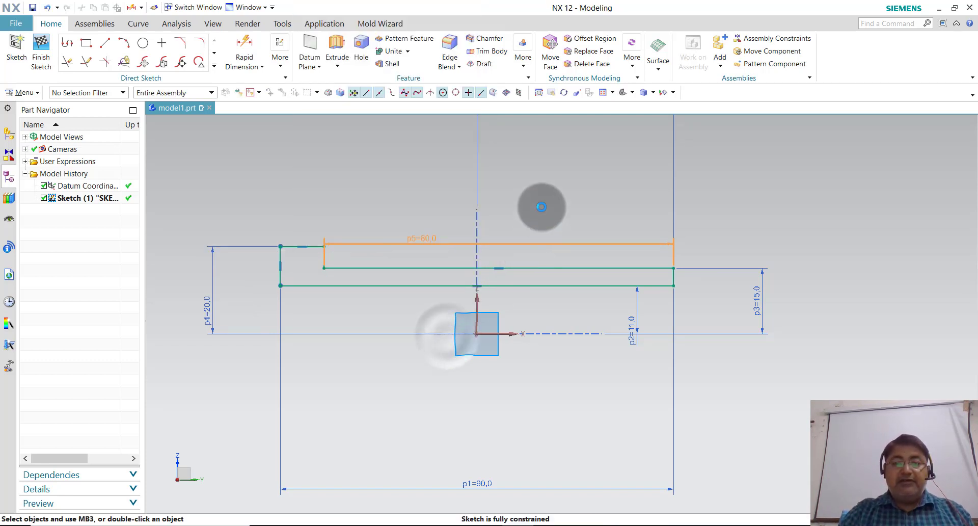
- Finish the sketch and revolve the profile 360° about the datum axis through the origin
scroll(374, 214, "up", 1)
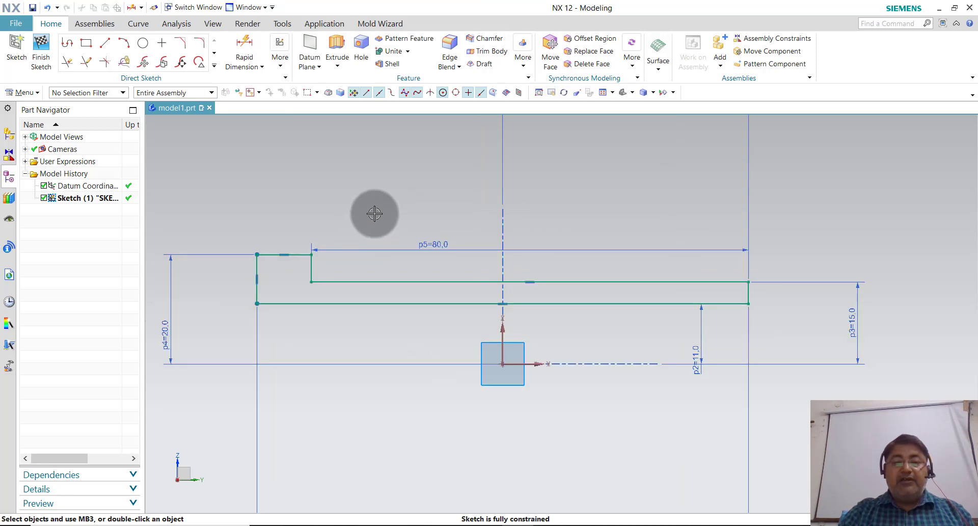
scroll(486, 242, "down", 1)
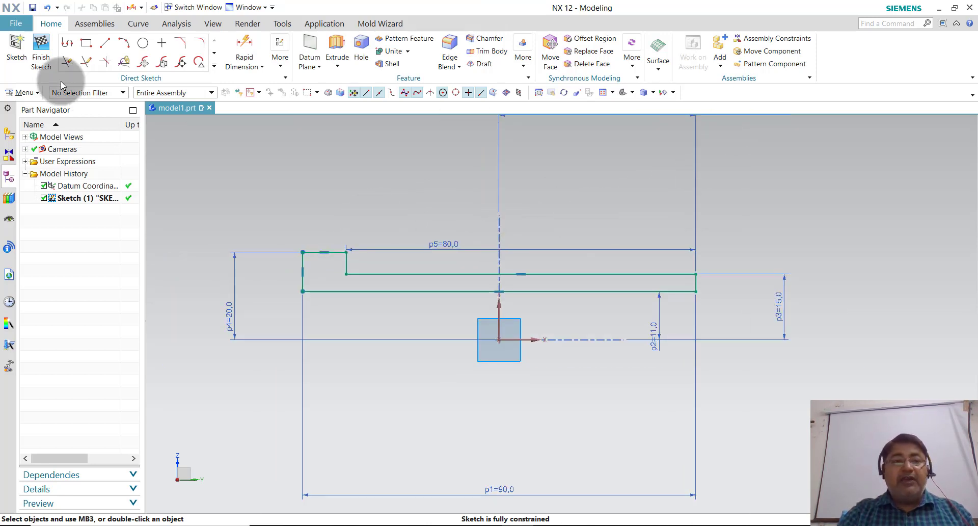
left_click(41, 58)
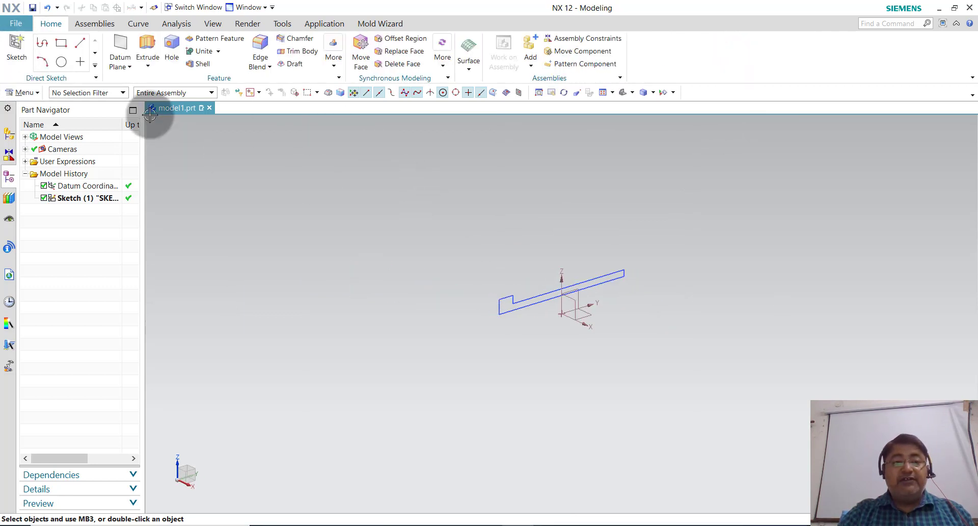
left_click(155, 63)
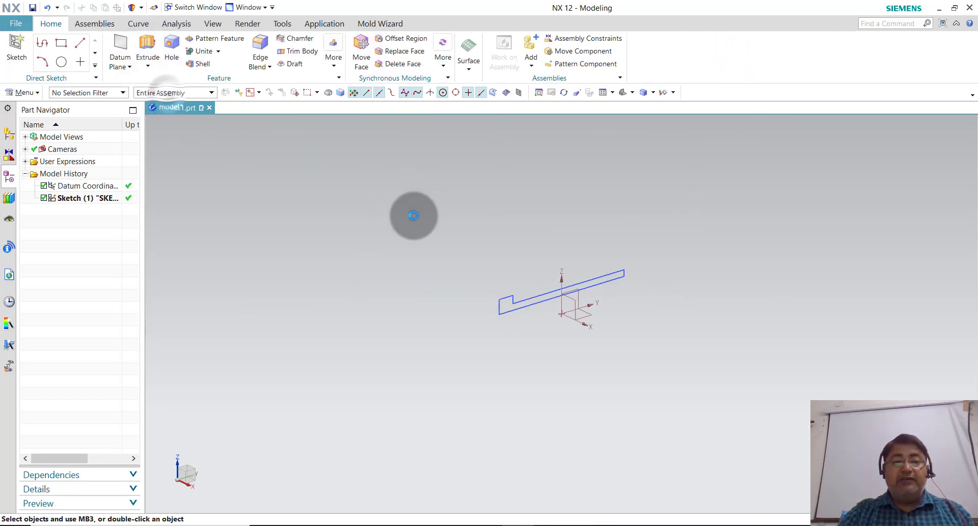
left_click(532, 295)
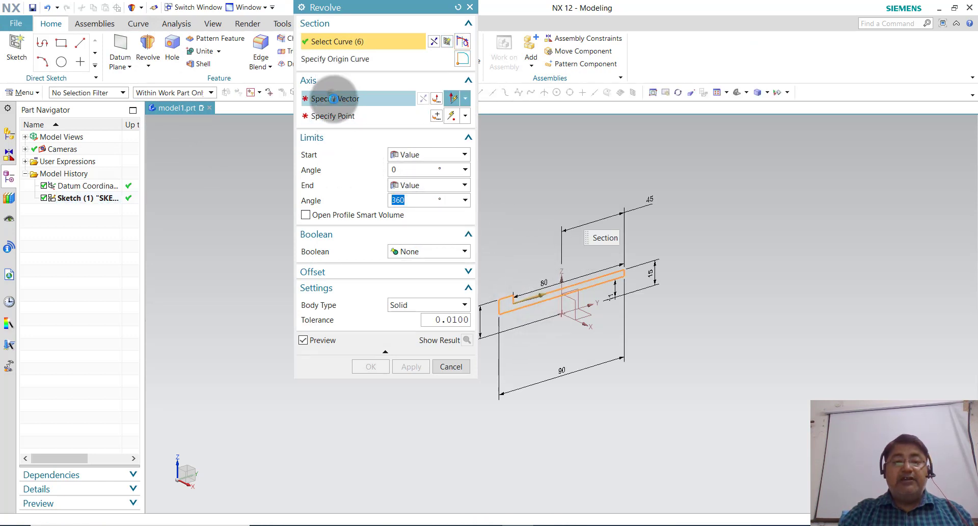
left_click(334, 98)
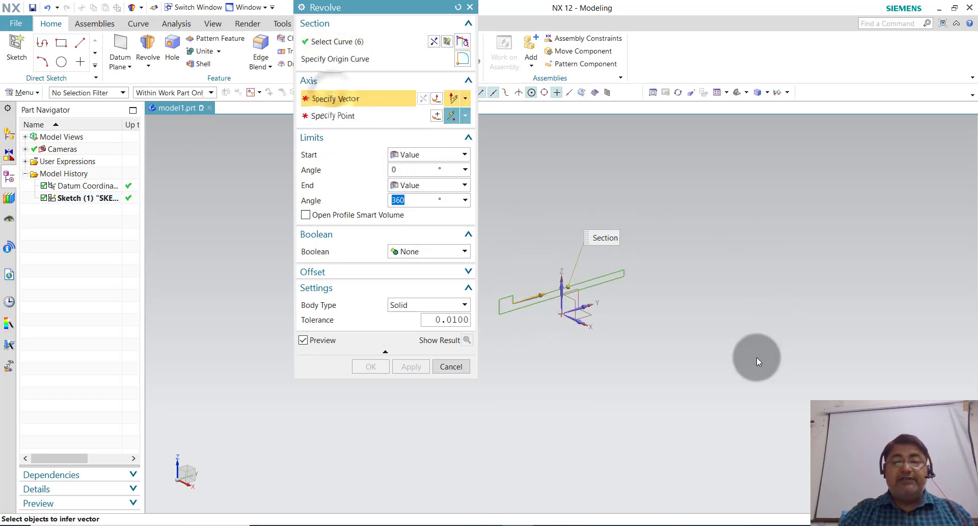
left_click(589, 306)
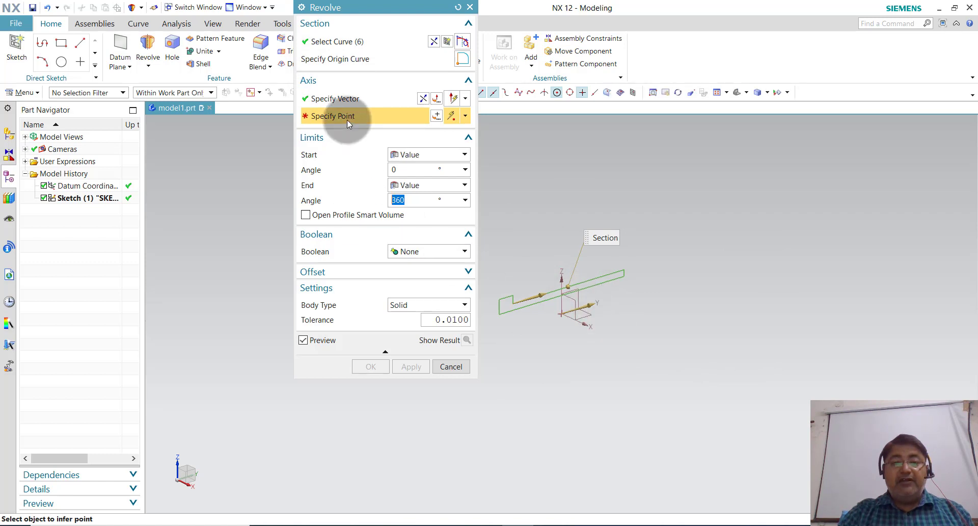
left_click(561, 313)
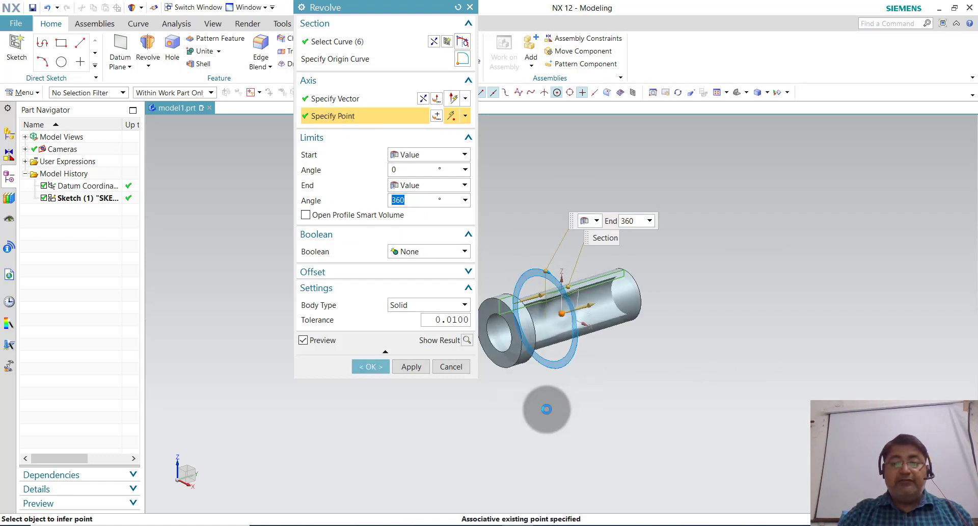
left_click(377, 367)
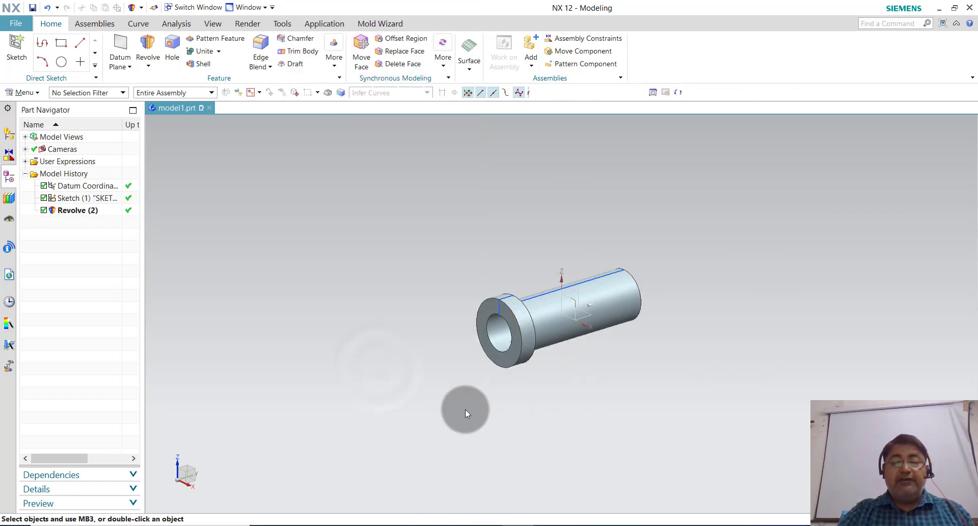
scroll(600, 349, "up", 1)
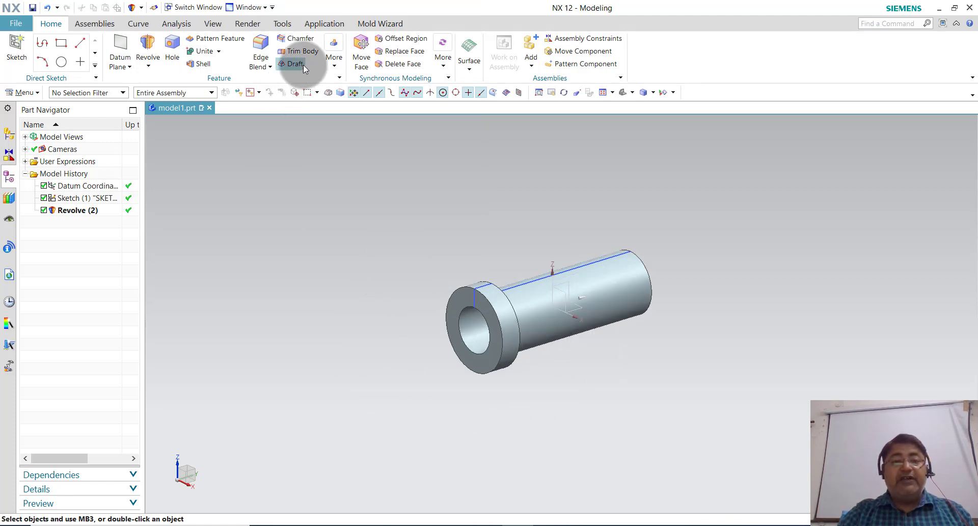
- Chamfer the flange's front circular edge and the far-end edge with a symmetric 1 mm chamfer
left_click(271, 68)
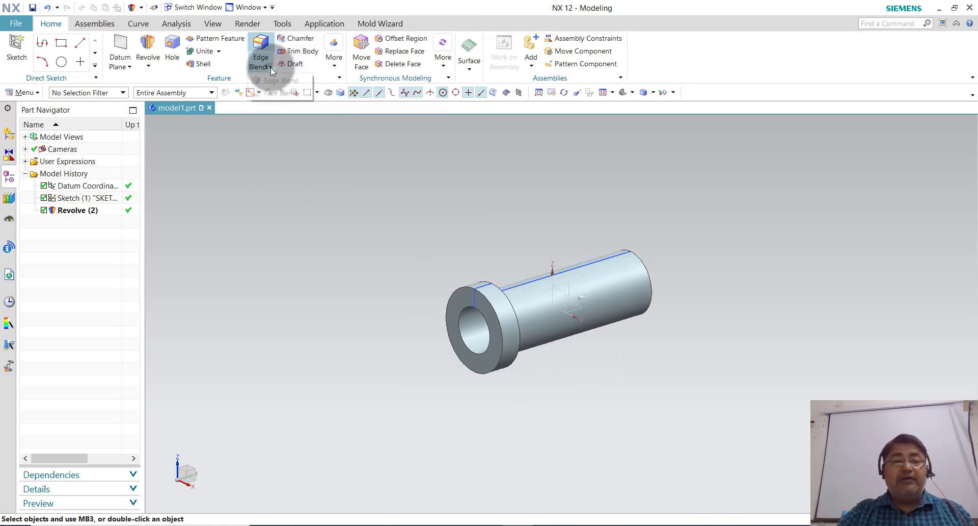
left_click(353, 160)
left_click(296, 38)
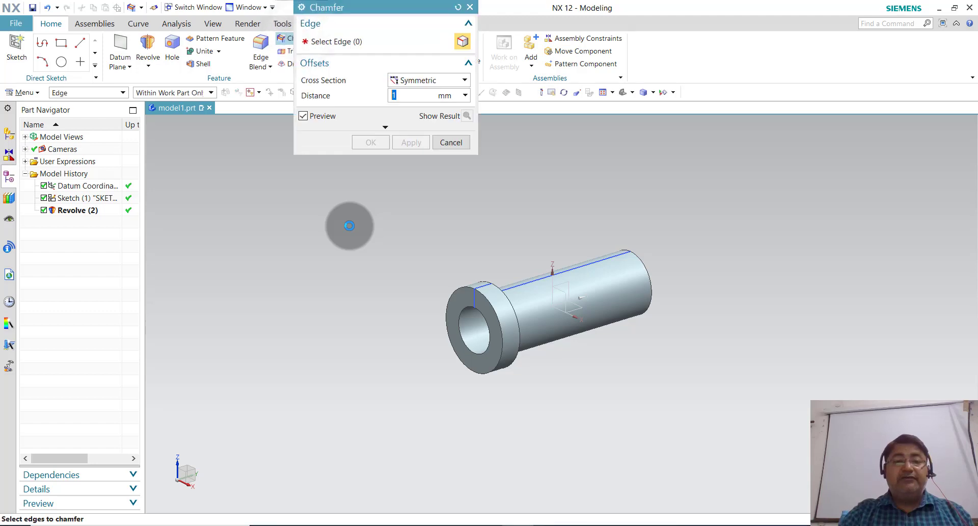
left_click(497, 309)
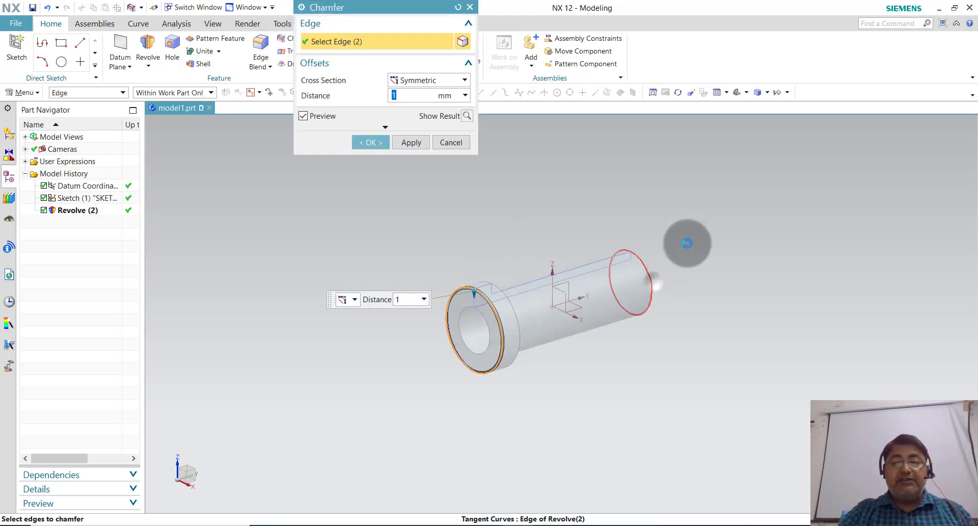
left_click(651, 280)
left_click(374, 143)
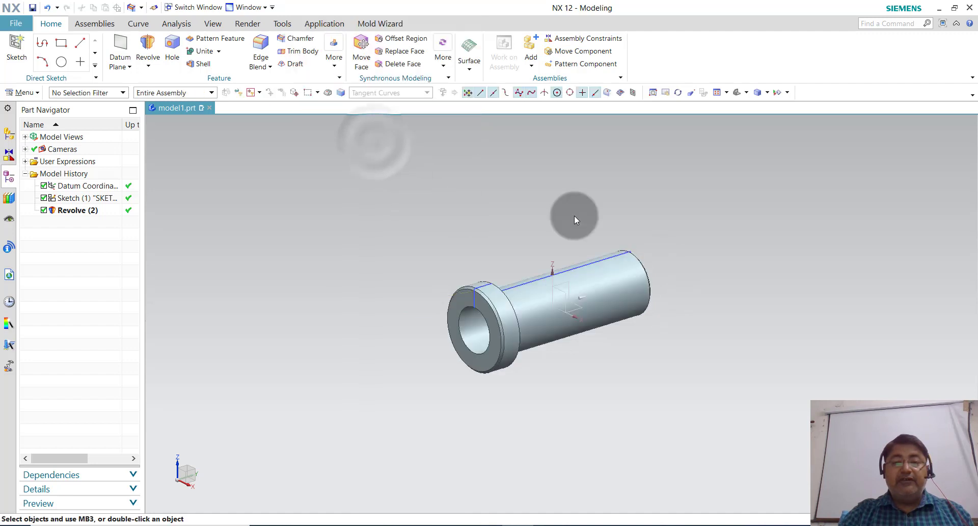
left_click(109, 97)
- Hide the sketch curves lying on the part
left_click(89, 210)
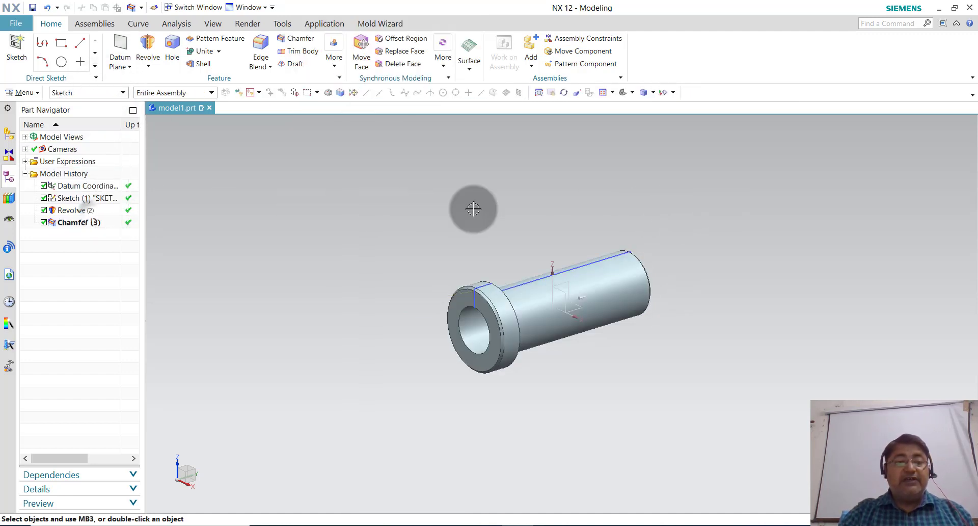
left_click_drag(704, 201, 384, 399)
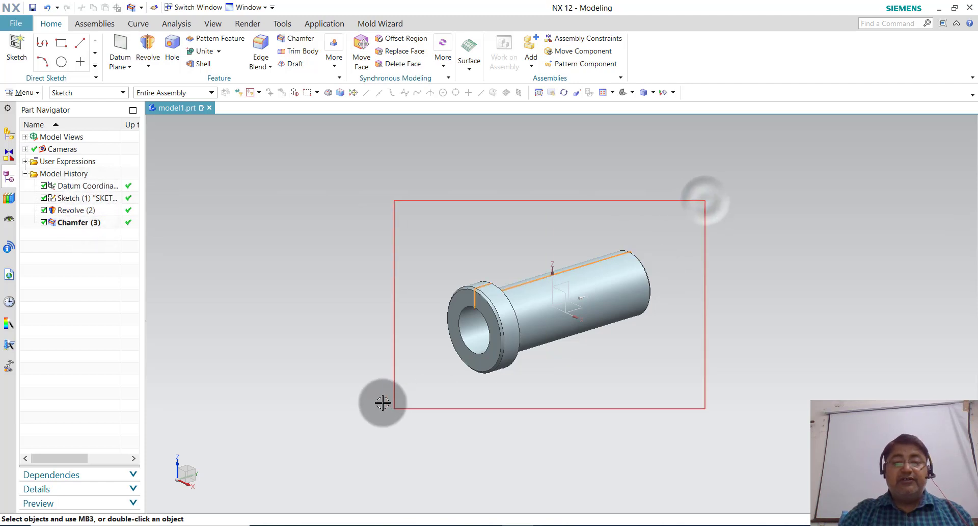
right_click(81, 199)
left_click(105, 201)
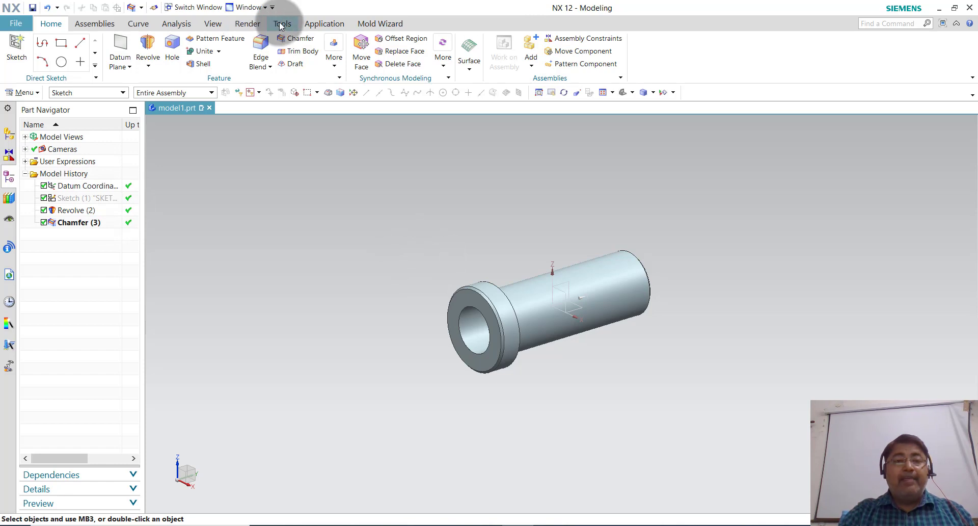
- Recolour the bush's solid body Strong Yellow via Edit Object Display
left_click(213, 24)
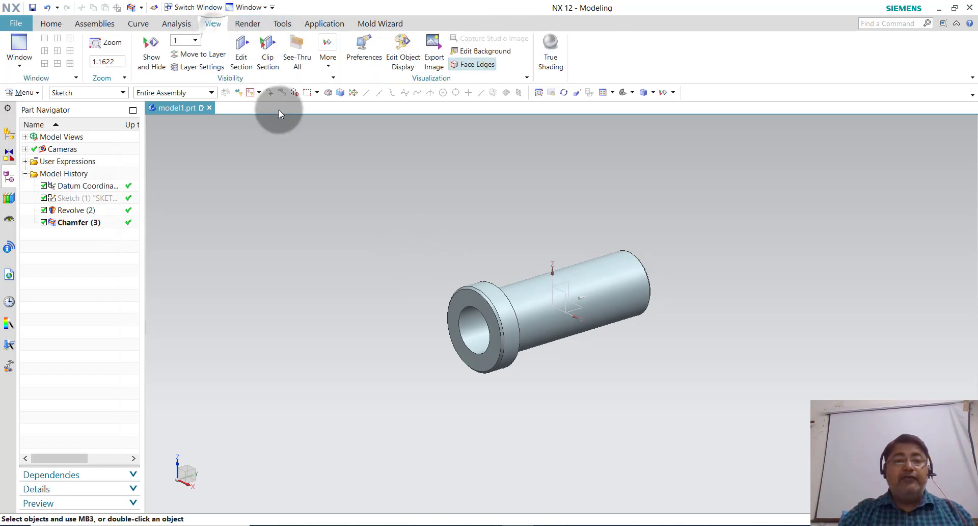
left_click(405, 62)
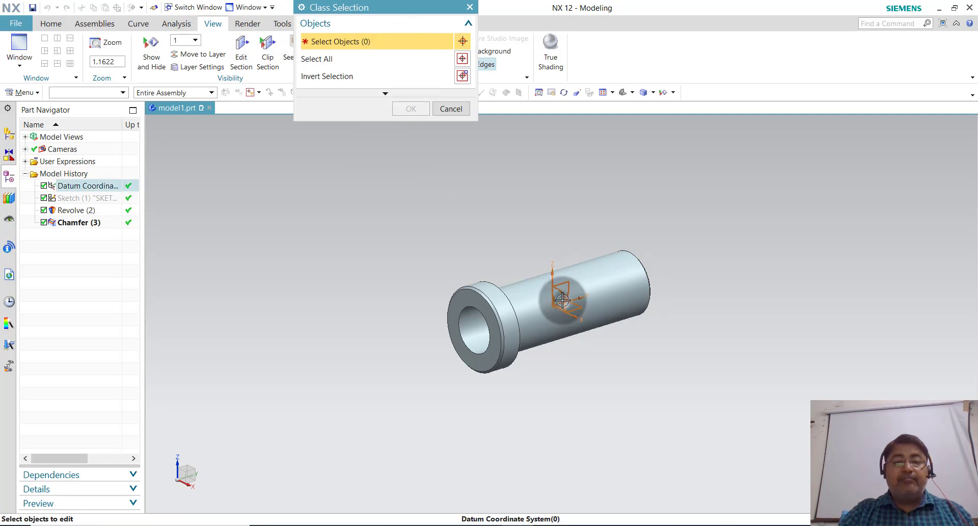
left_click(563, 301)
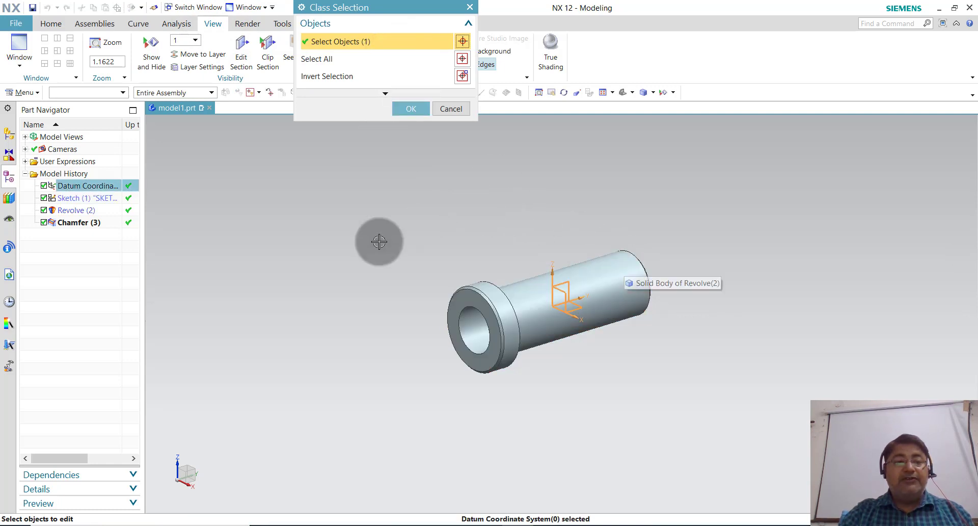
left_click(377, 240)
left_click(602, 269)
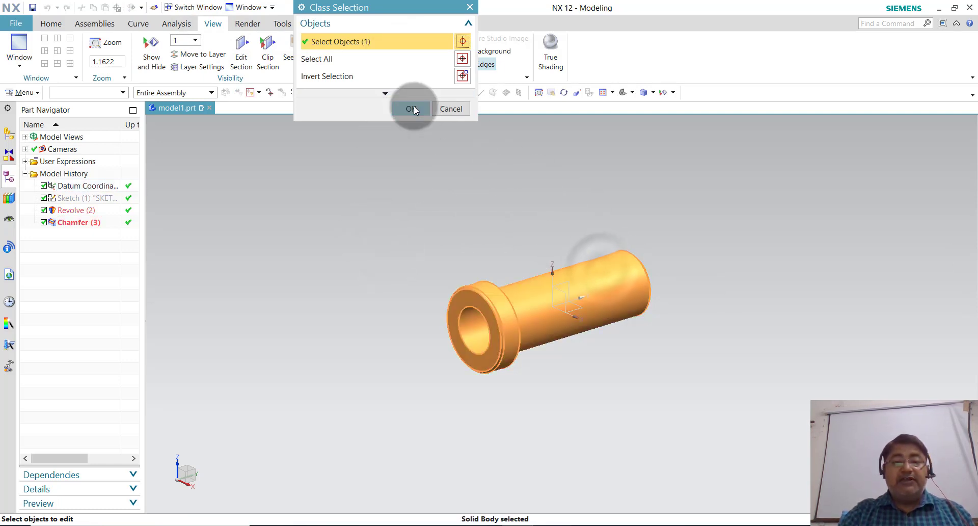
left_click(413, 108)
left_click(430, 78)
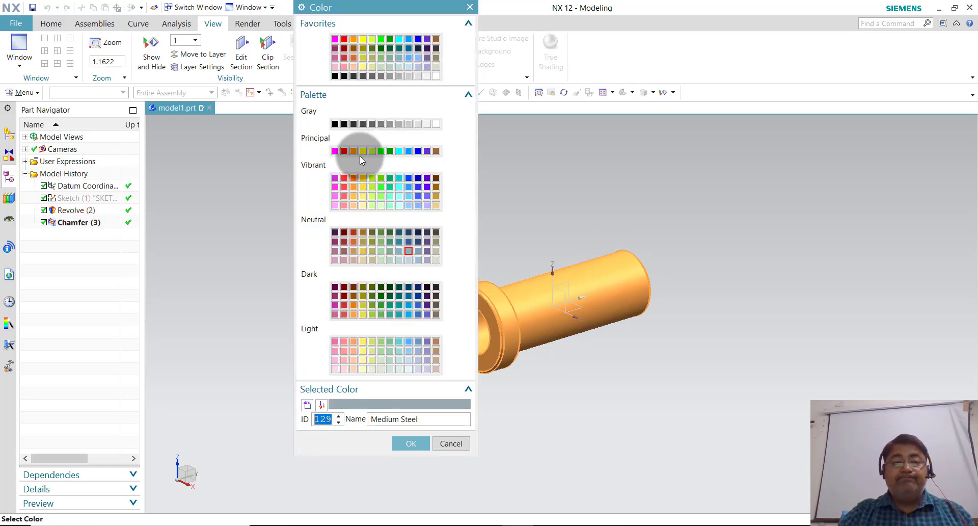
left_click(362, 185)
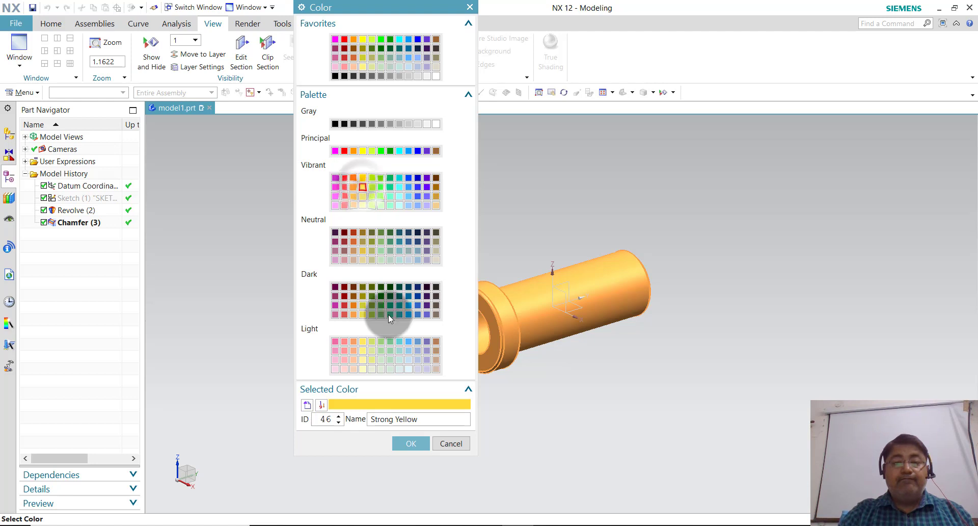
left_click(401, 443)
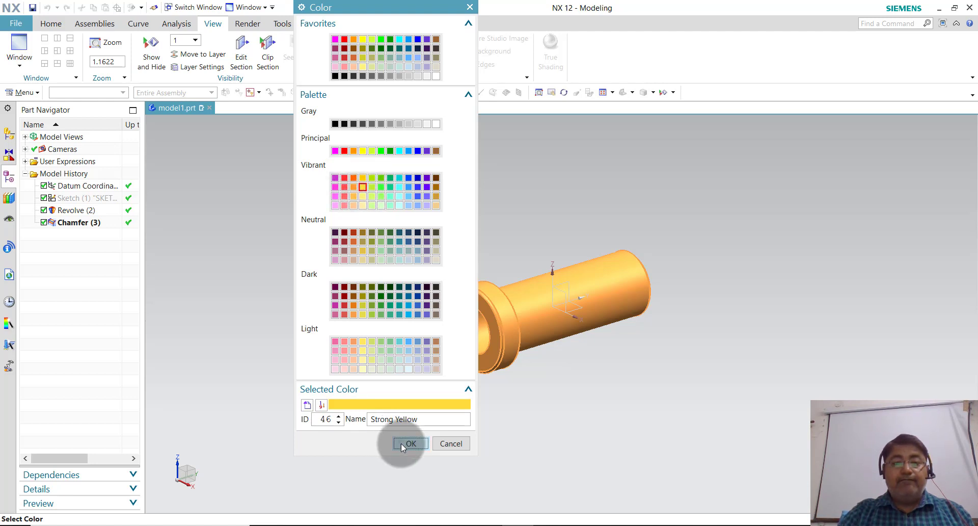
left_click(415, 338)
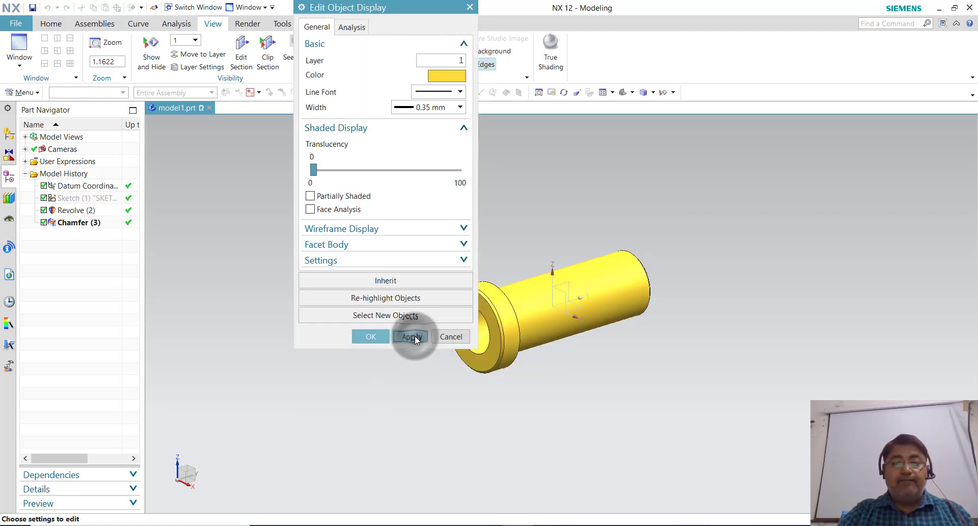
left_click(363, 336)
left_click(404, 397)
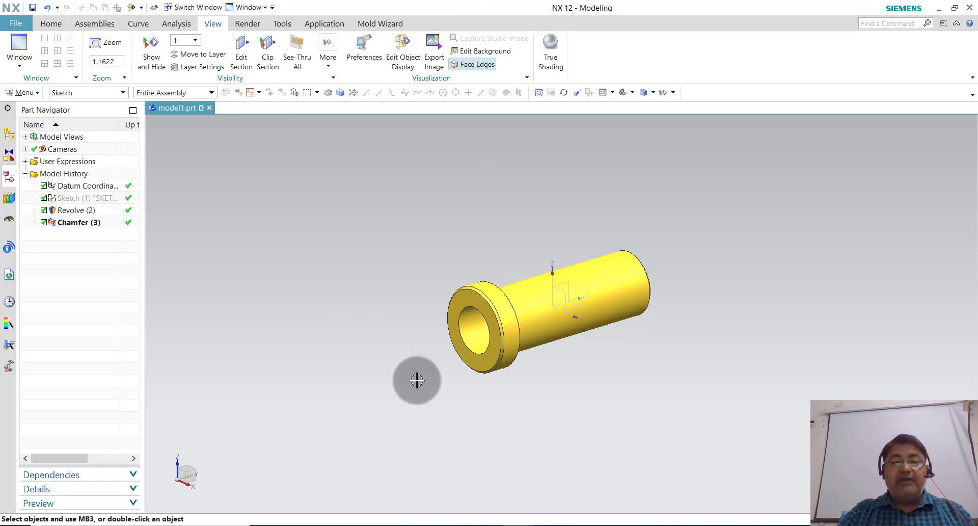
middle_click_drag(417, 380, 431, 371)
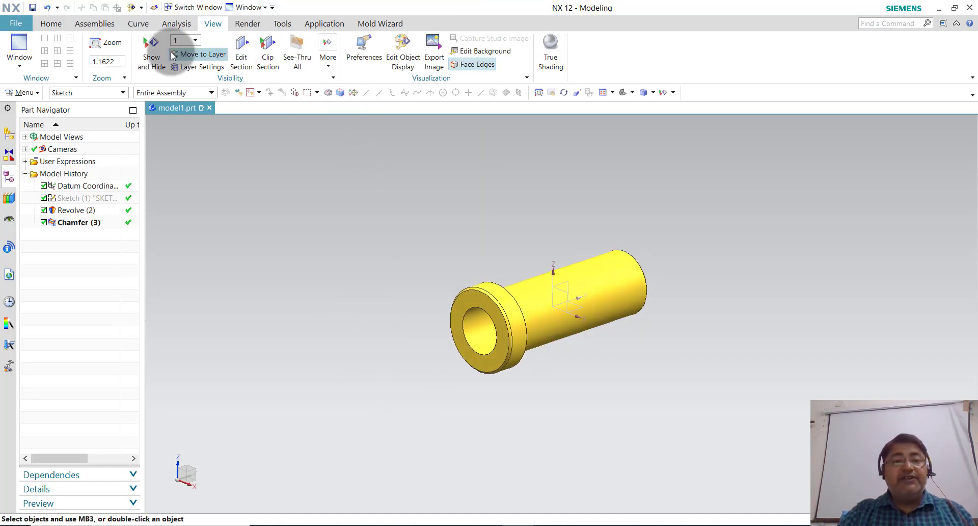
- Save the part as BUSH1.prt on the Desktop, then close it
left_click(21, 22)
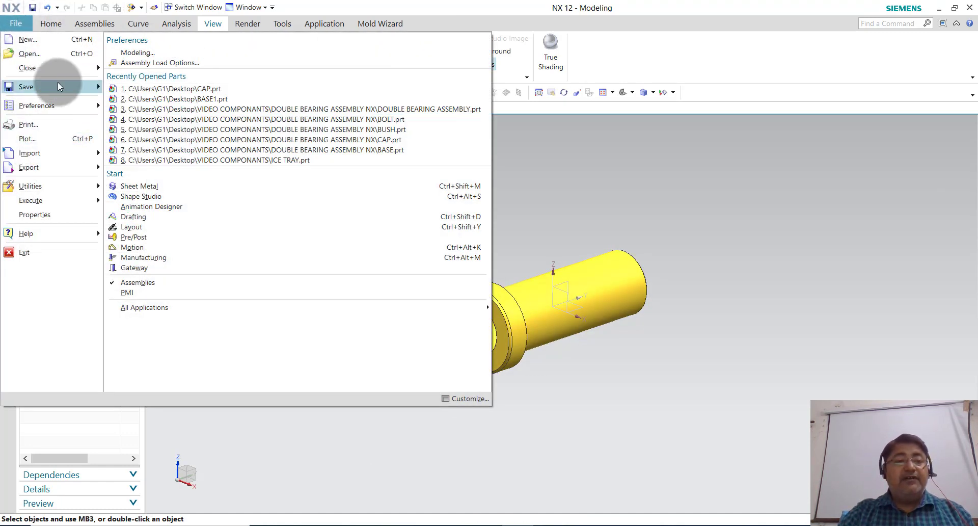
mouse_move(26, 86)
left_click(164, 119)
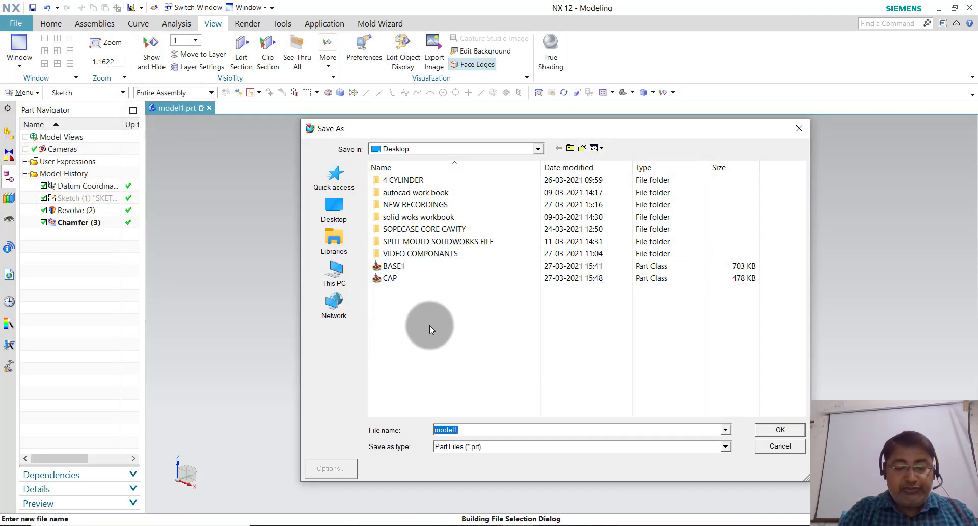
type("BUSH1")
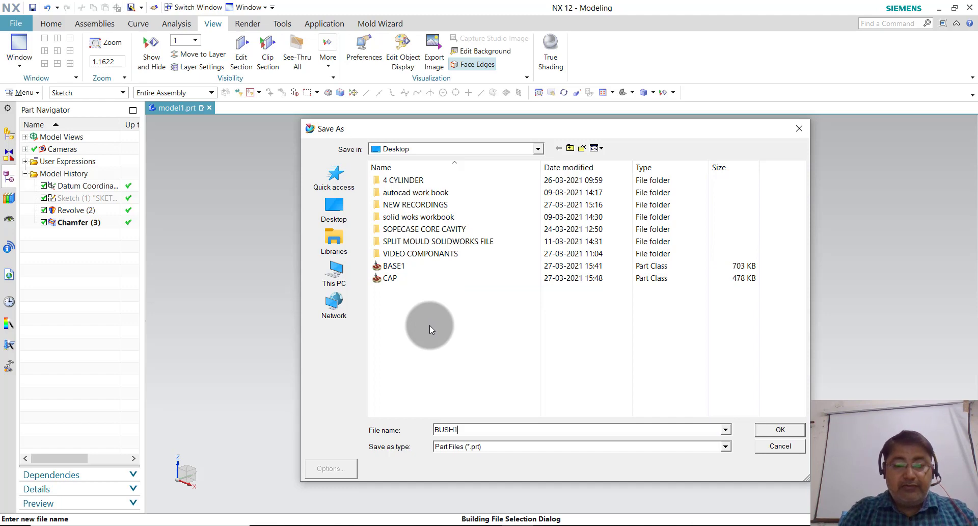
key("Return")
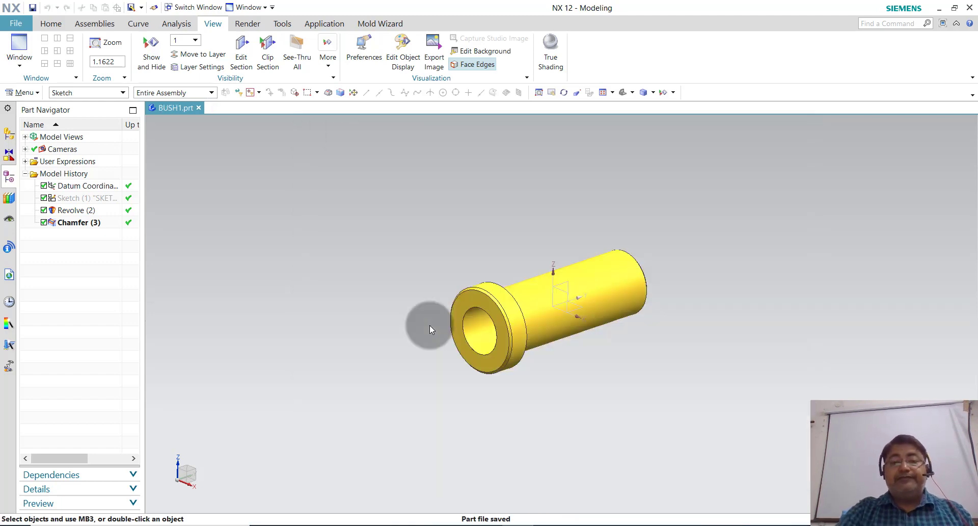
left_click(199, 108)
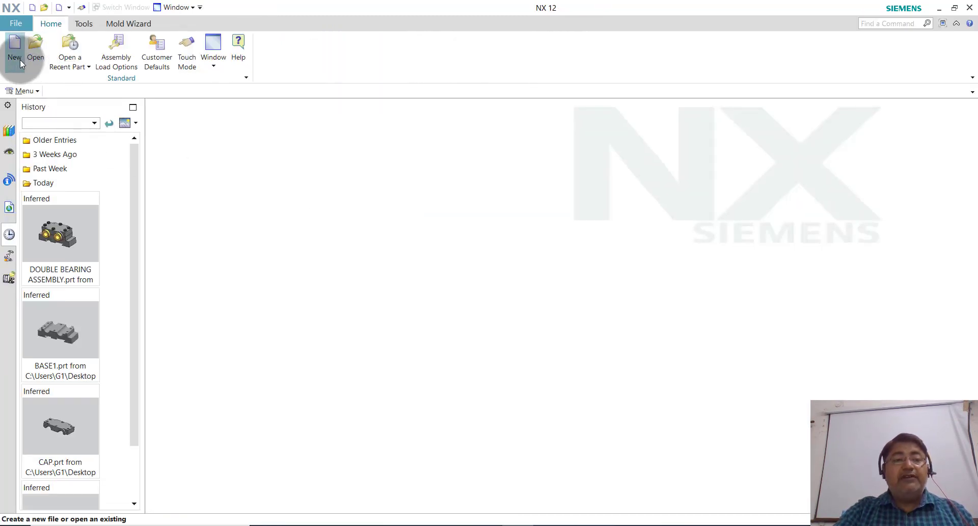
- Create a new Model part, sketch on the default plane, and choose the Polygon tool
left_click(20, 61)
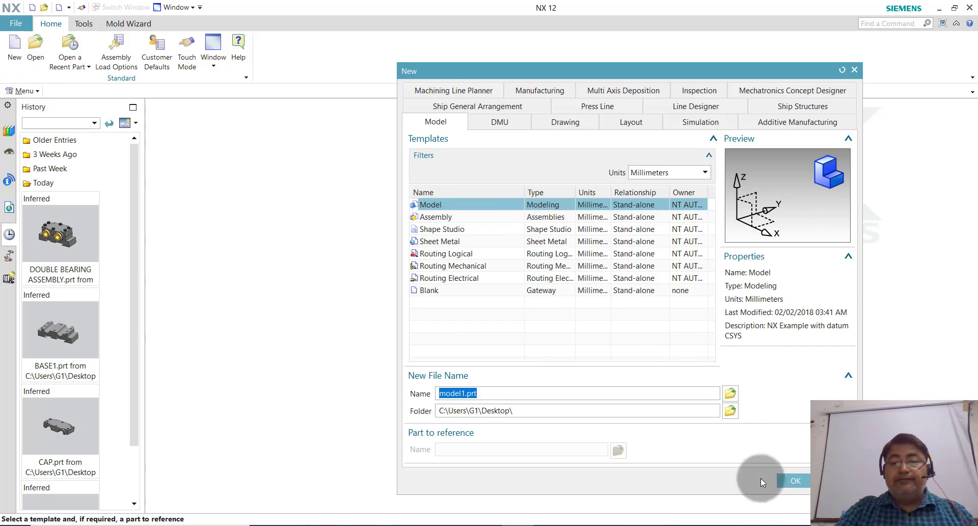
left_click(788, 485)
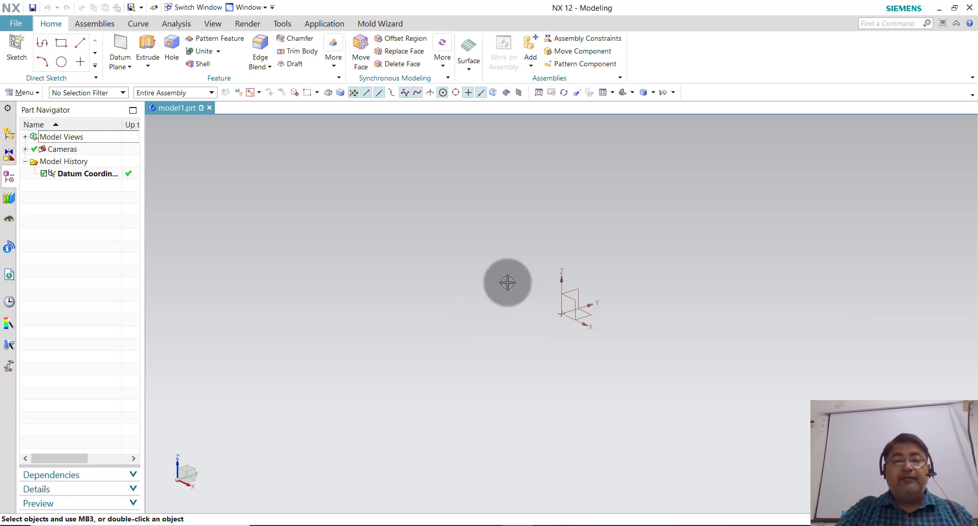
left_click(17, 51)
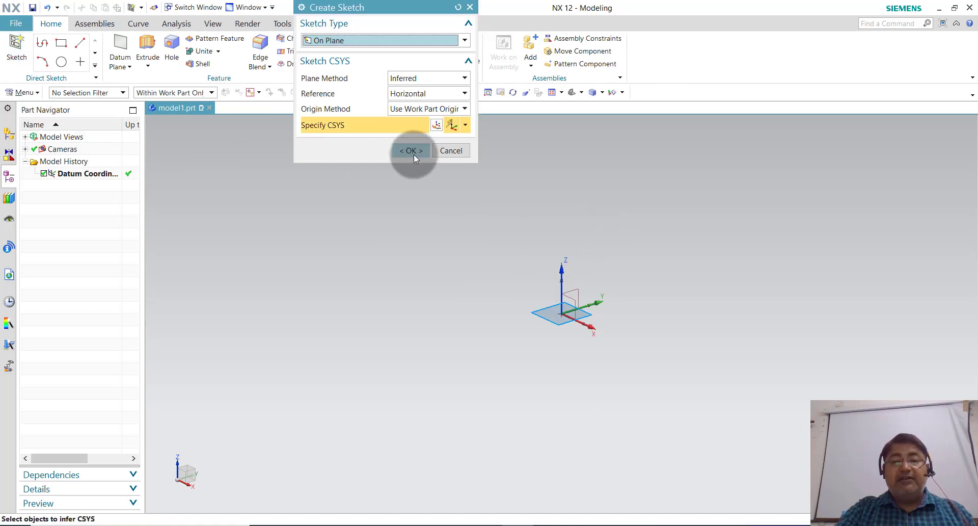
left_click(412, 152)
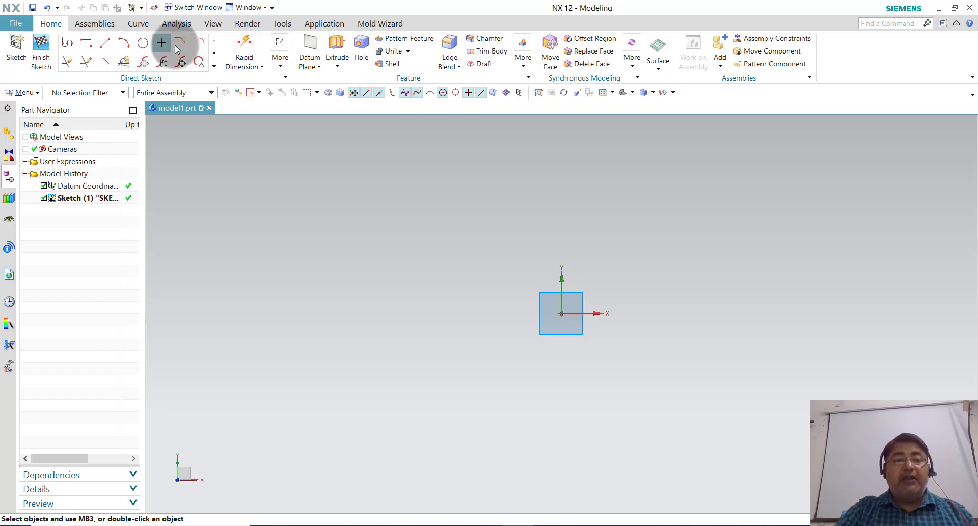
left_click(218, 65)
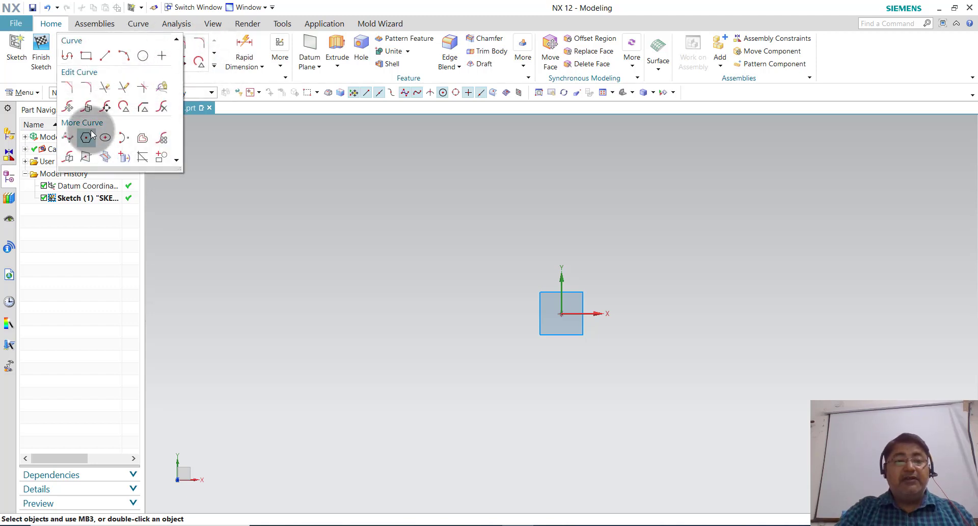
left_click(126, 142)
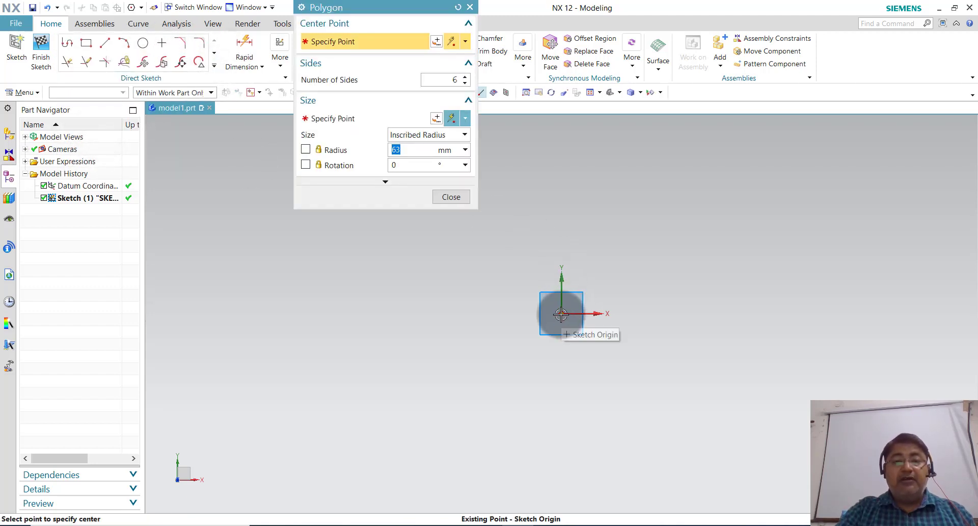
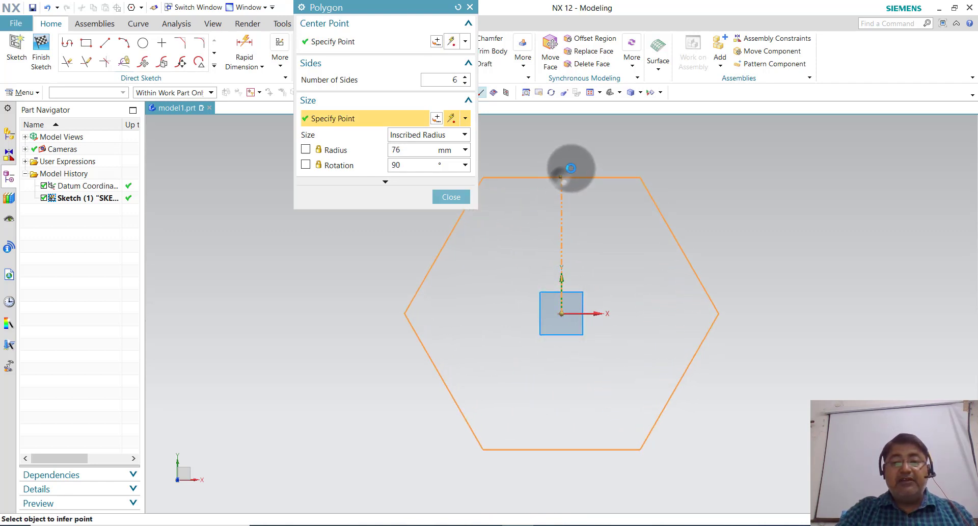
- Close the polygon and add an across-flats dimension between opposite hexagon edges
left_click(560, 177)
left_click(457, 196)
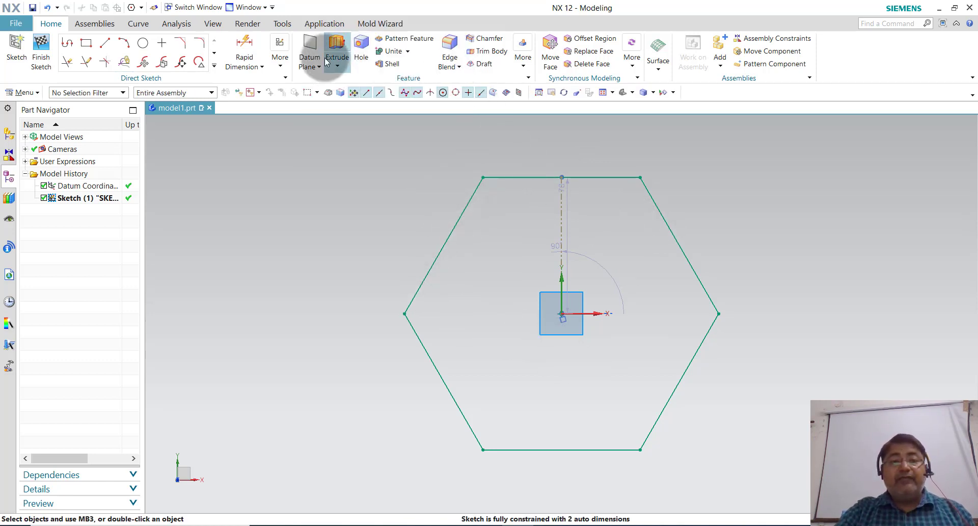
left_click(245, 49)
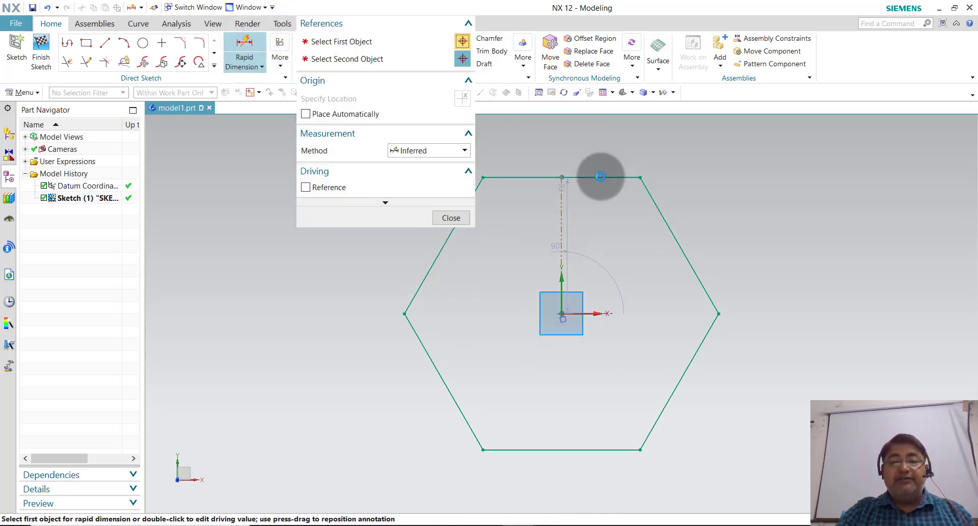
left_click(601, 175)
left_click(592, 450)
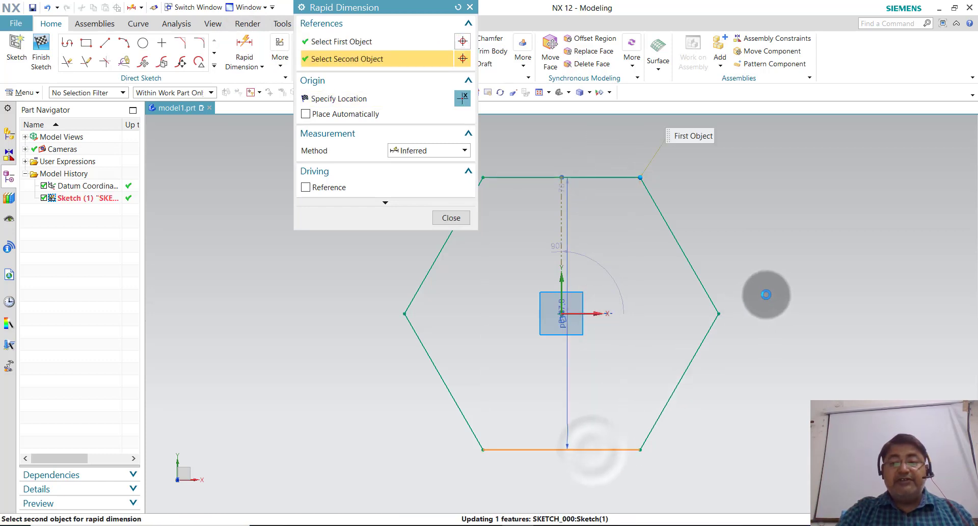
left_click(793, 293)
left_click(796, 320)
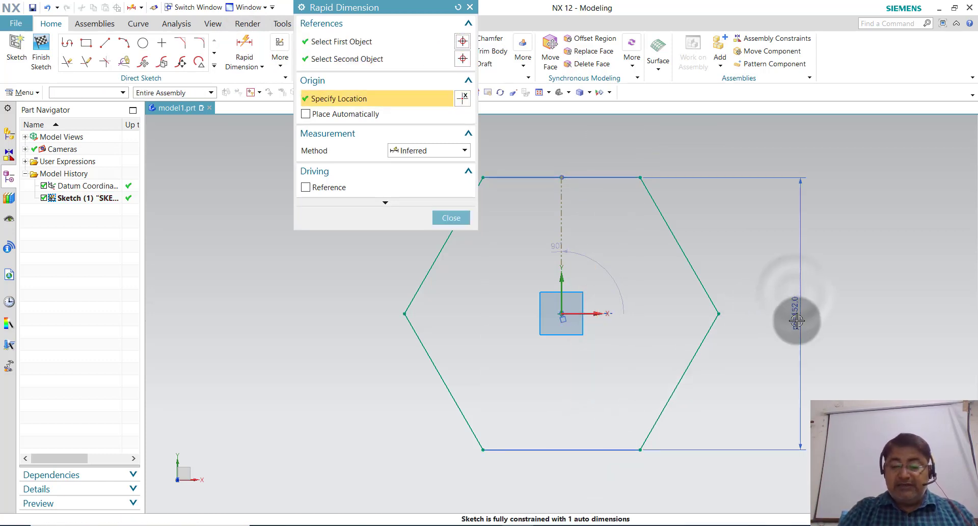
- Change the across-flats dimension from 152 to 14 and finish the sketch
double_click(796, 319)
type("14")
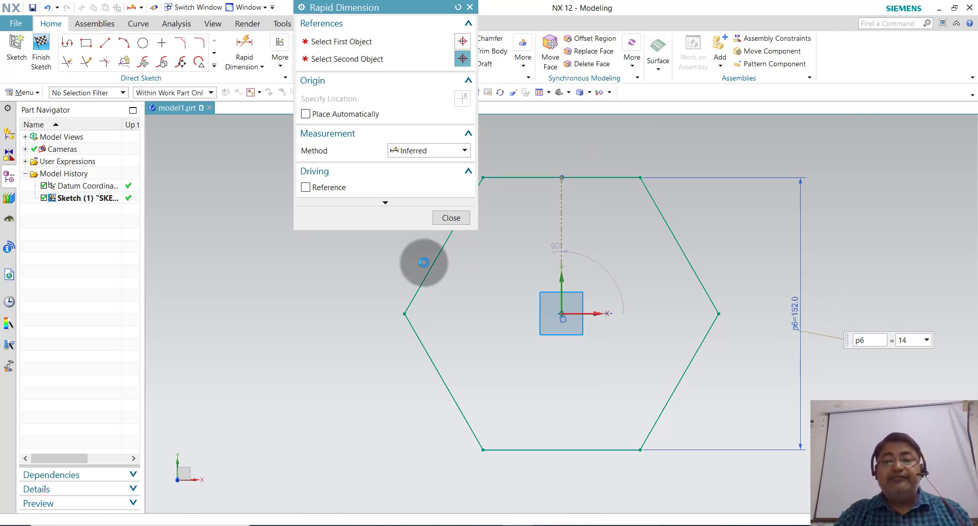
key("Return")
left_click(464, 218)
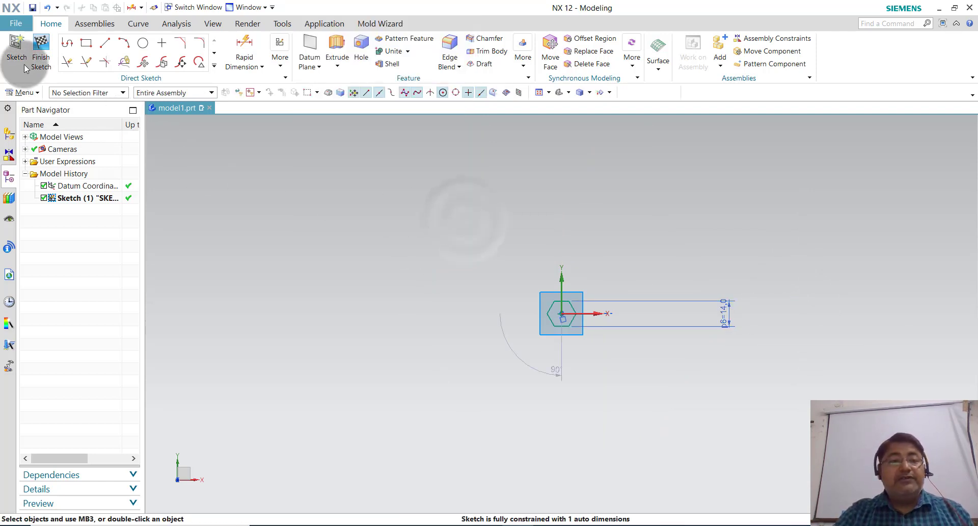
left_click(40, 51)
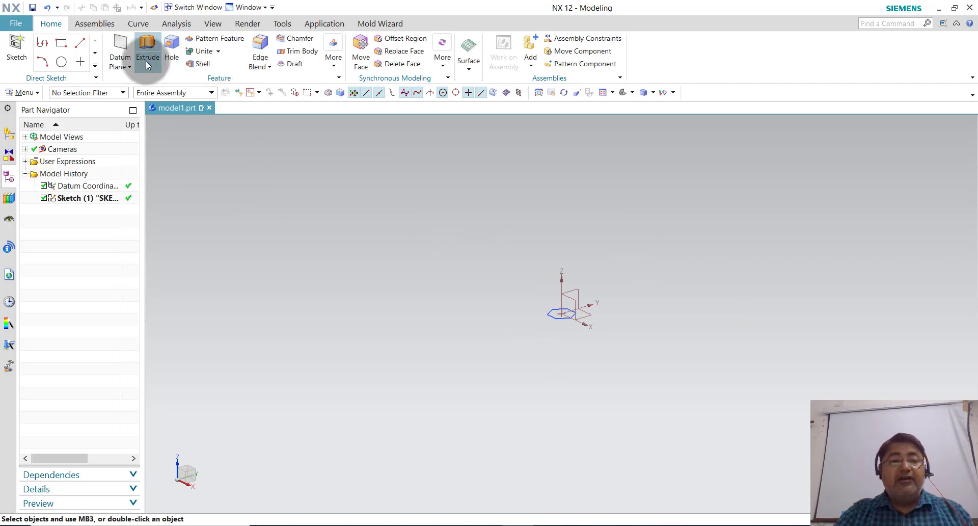
- Extrude the hexagon sketch 8 mm into a solid hex block
left_click(146, 48)
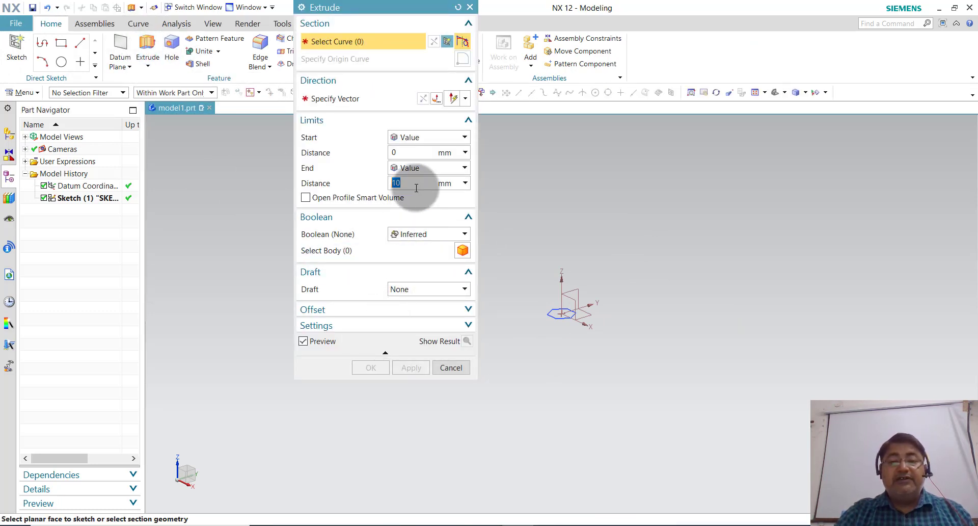
type("8")
key("Return")
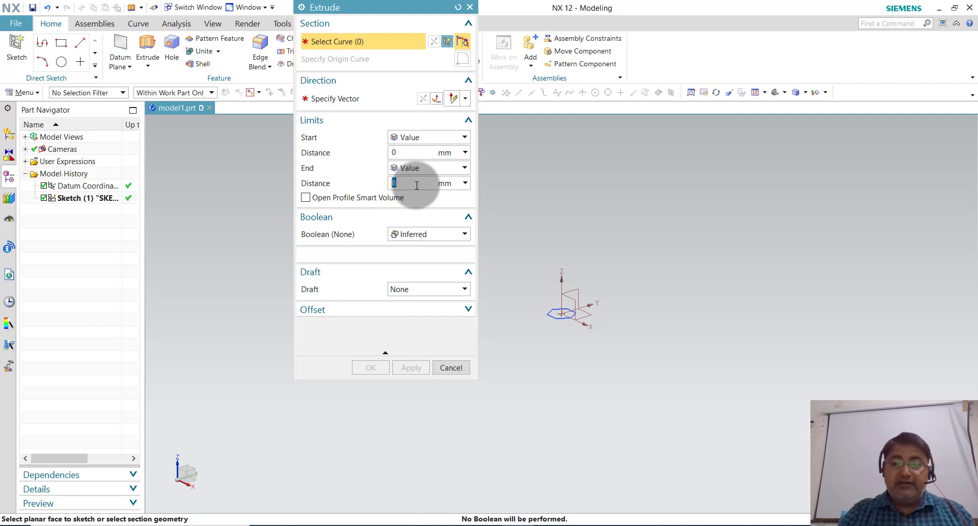
left_click(558, 312)
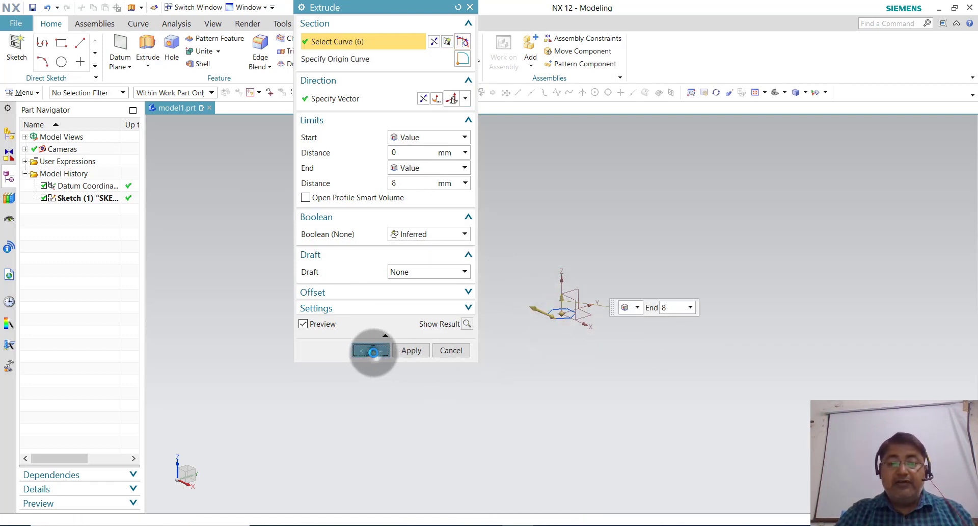
left_click(371, 350)
scroll(509, 357, "up", 2)
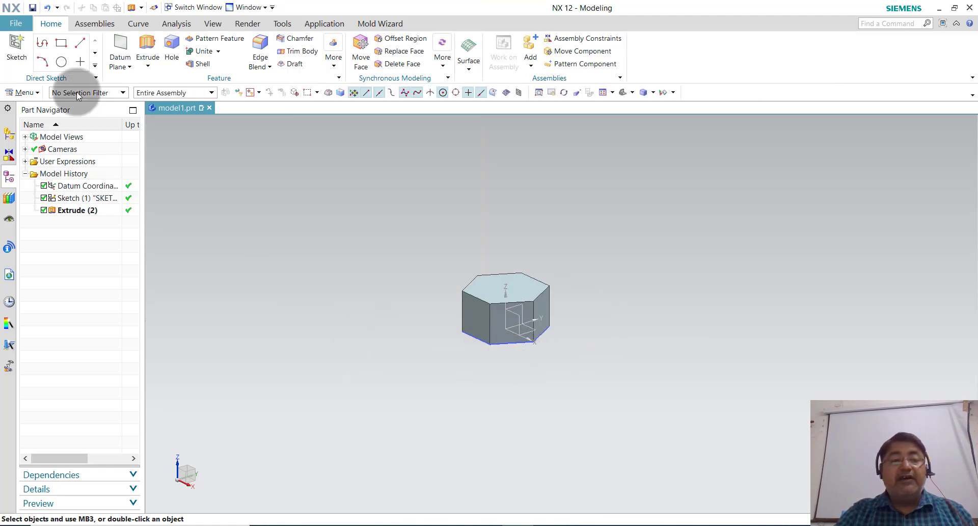
- Sketch a 10 mm diameter circle centred on the origin on the hex block's bottom face
left_click(16, 51)
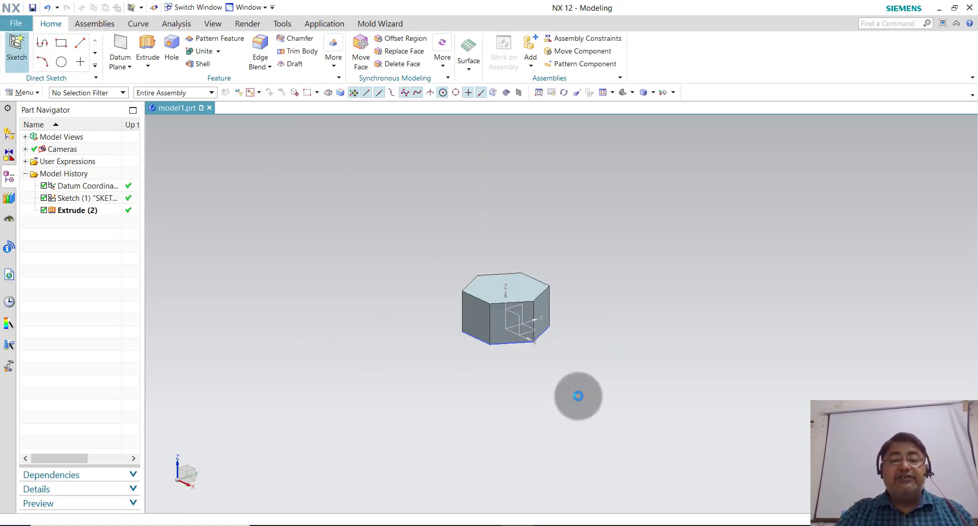
middle_click_drag(581, 367, 586, 323)
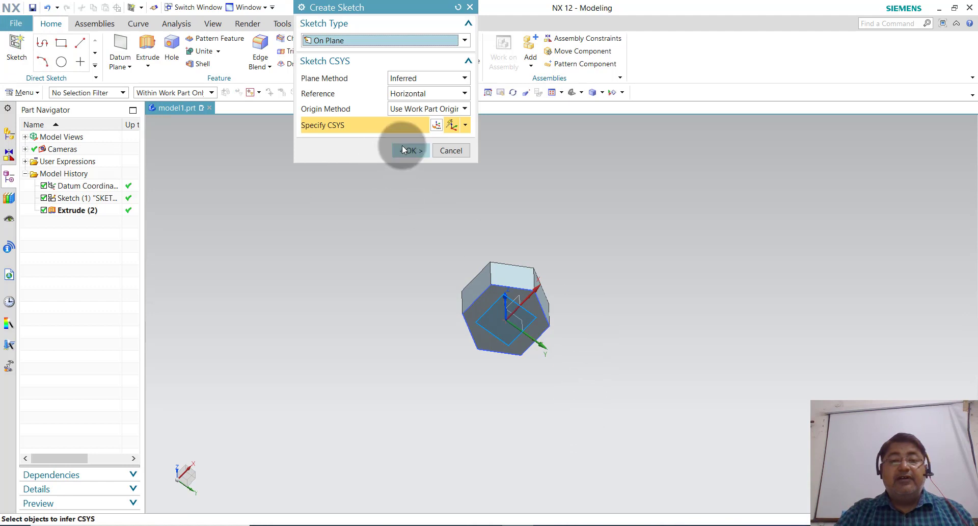
left_click(406, 149)
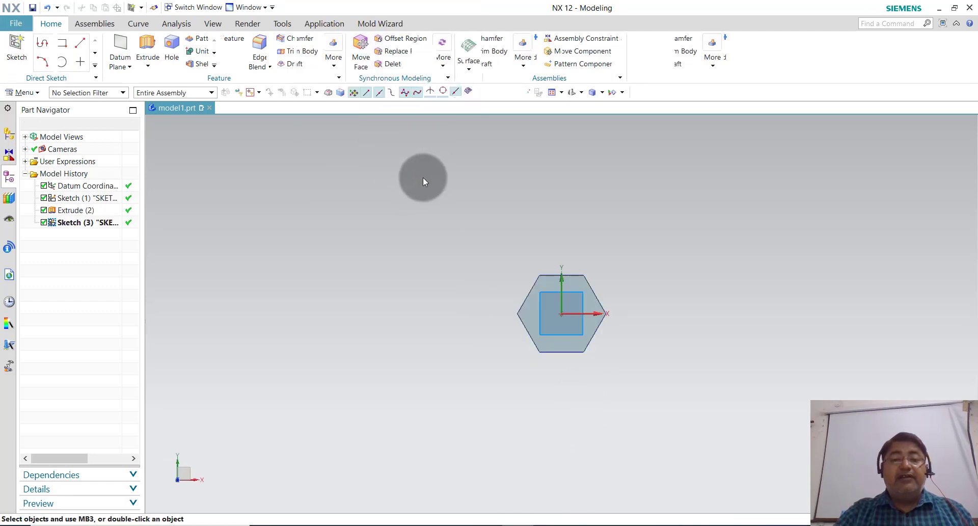
scroll(611, 310, "up", 2)
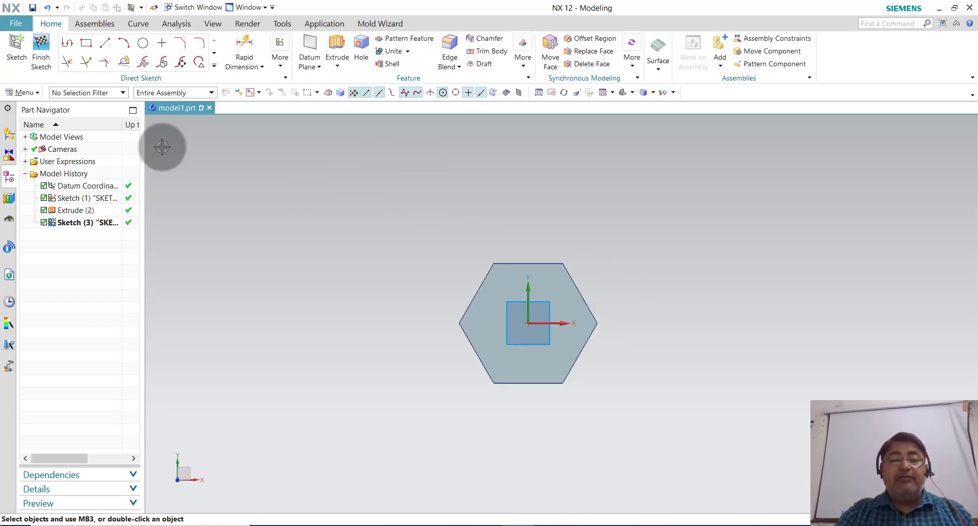
left_click(143, 43)
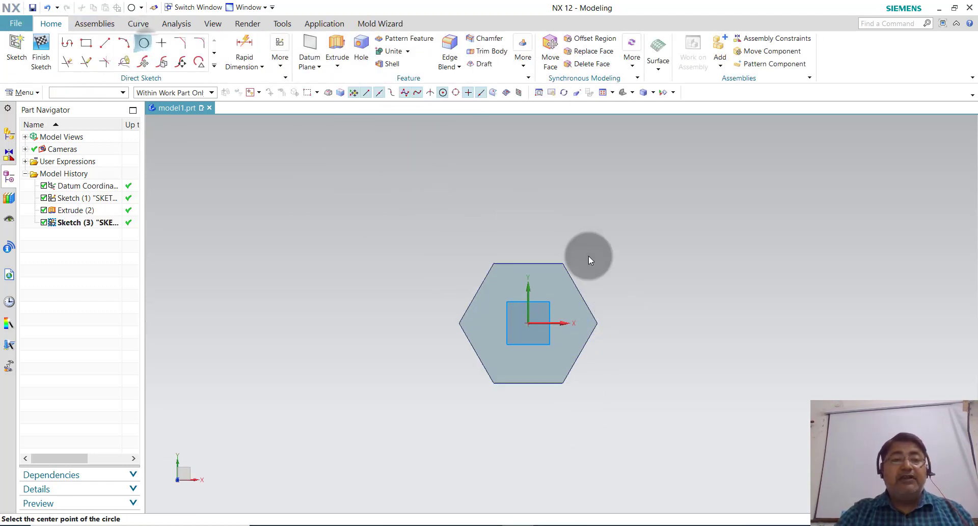
left_click(528, 322)
type("10")
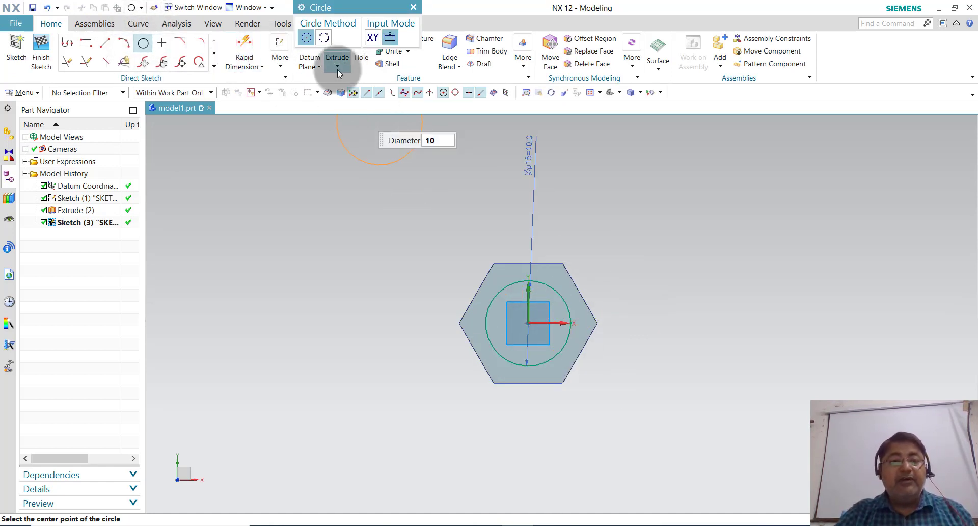
left_click(35, 55)
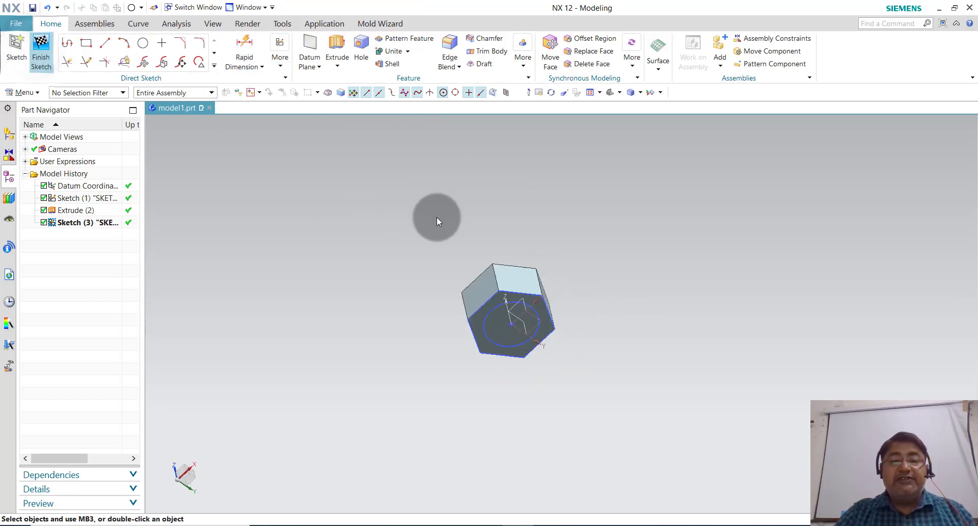
left_click(147, 51)
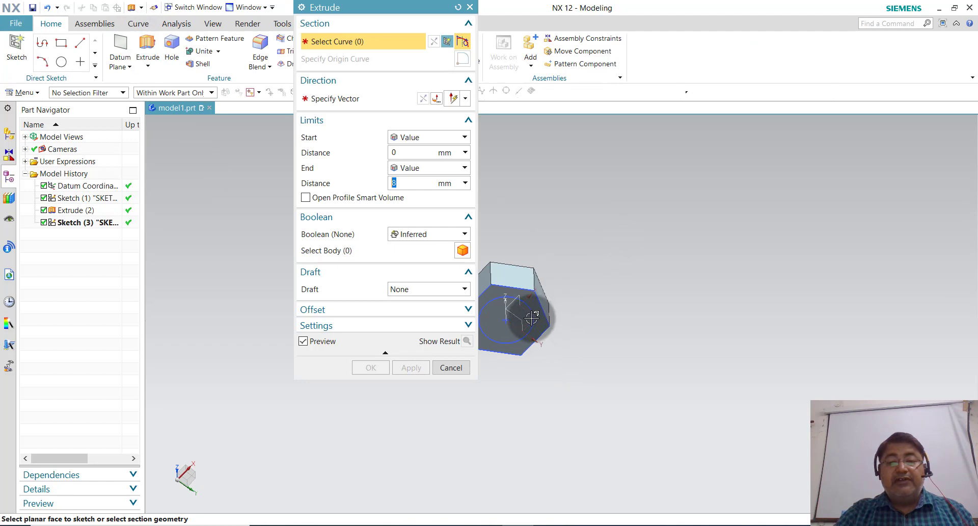
- Cancel the extrusion and discard the unwanted empty sketch
key("Escape")
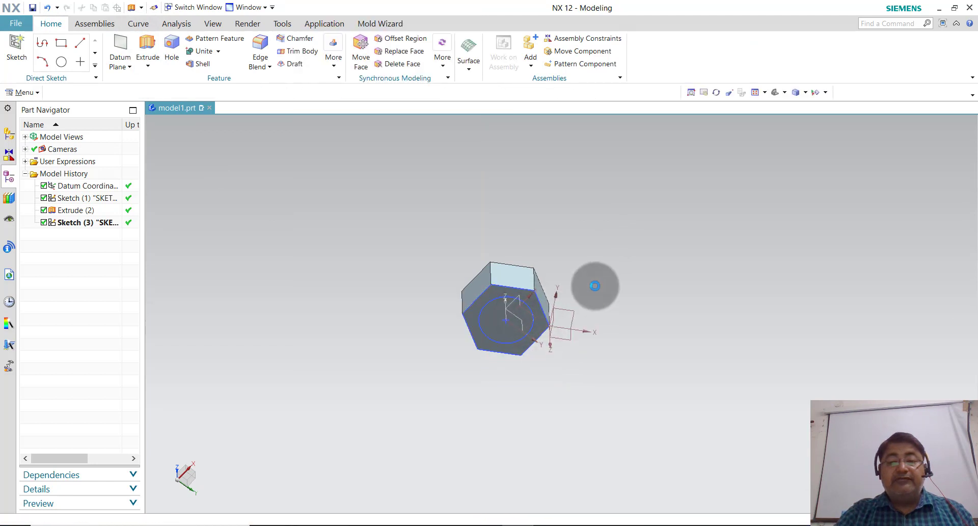
middle_click(595, 286)
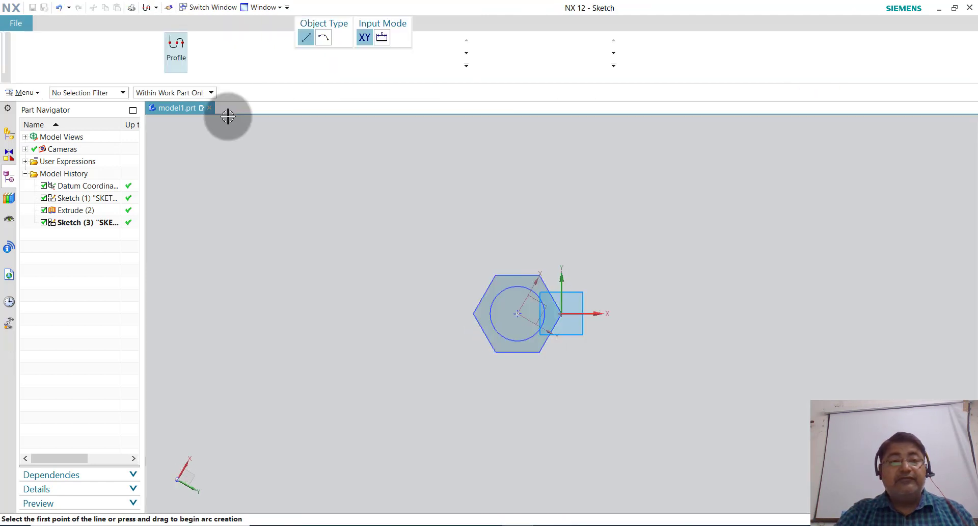
left_click(18, 51)
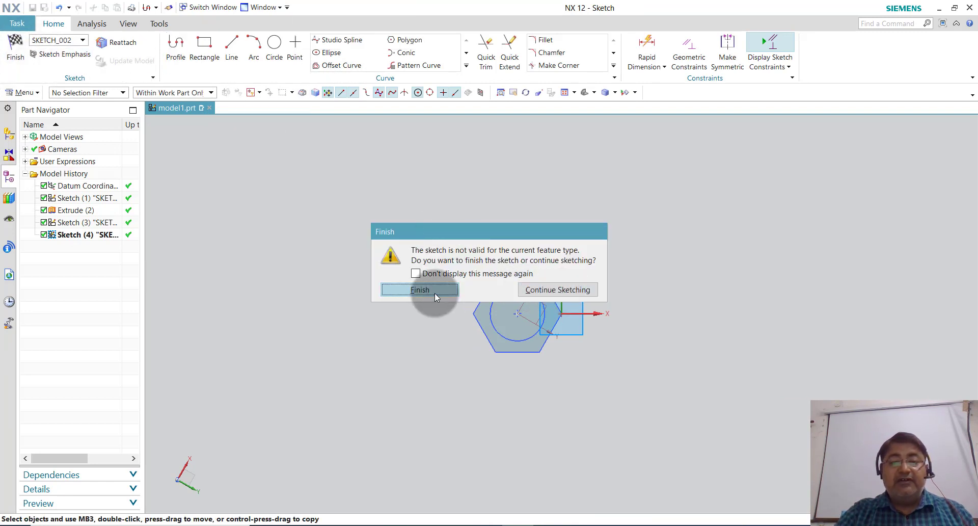
left_click(435, 290)
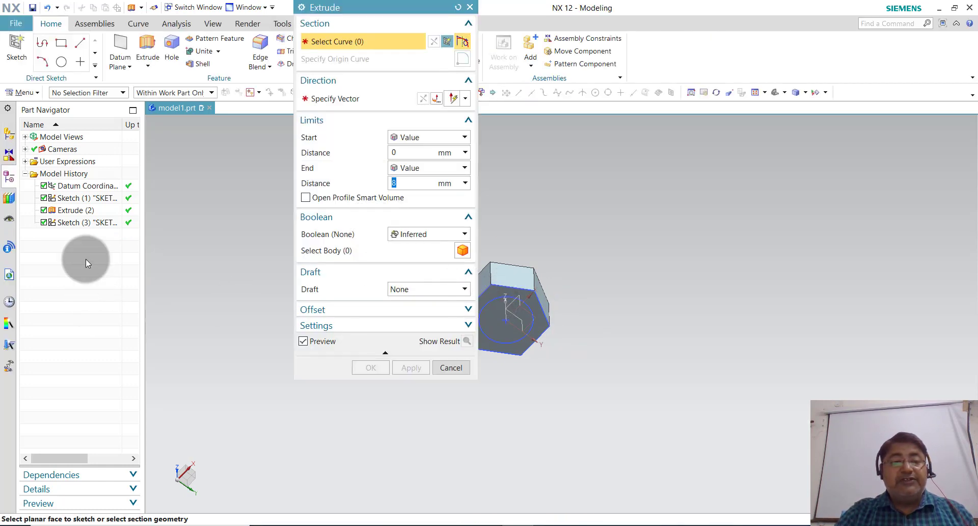
- Extrude the 10 mm circle 50 mm, reversed away from the head, as the bolt shank
left_click(81, 223)
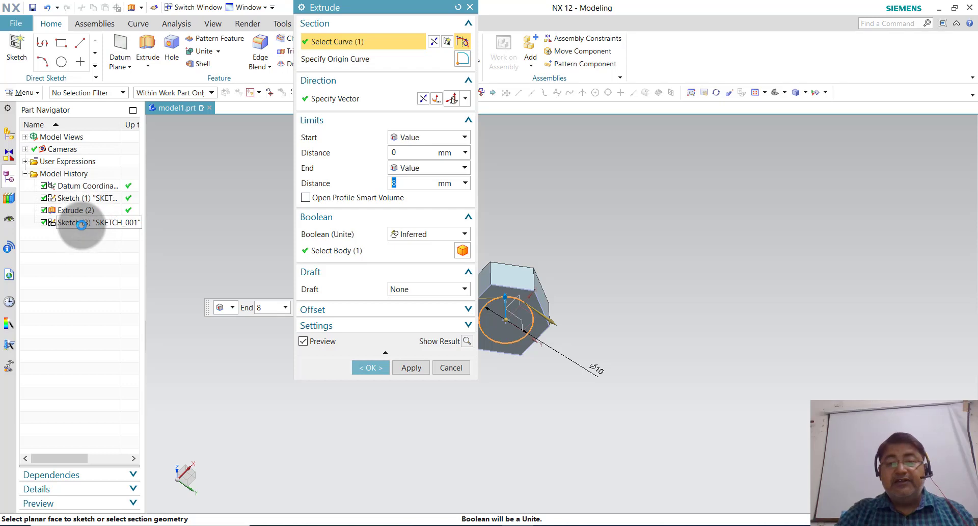
left_click(395, 183)
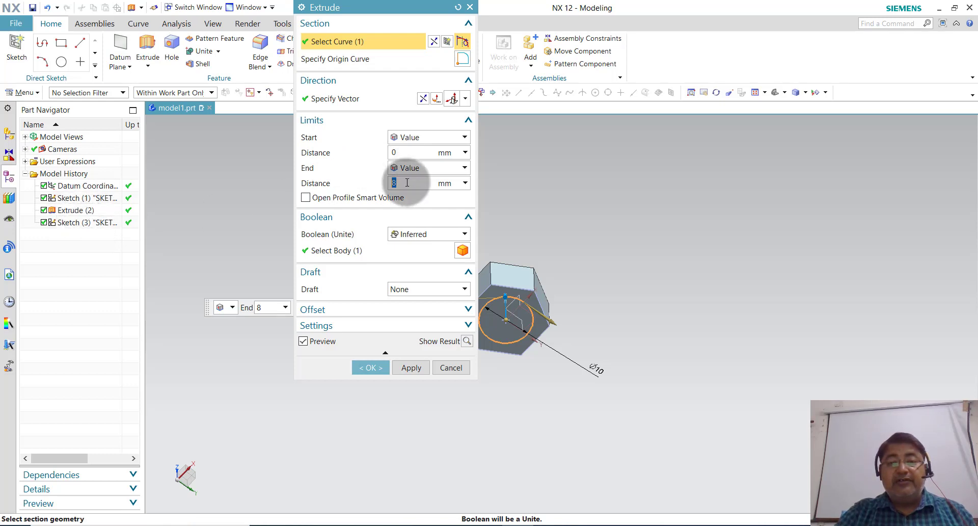
type("50")
key("Return")
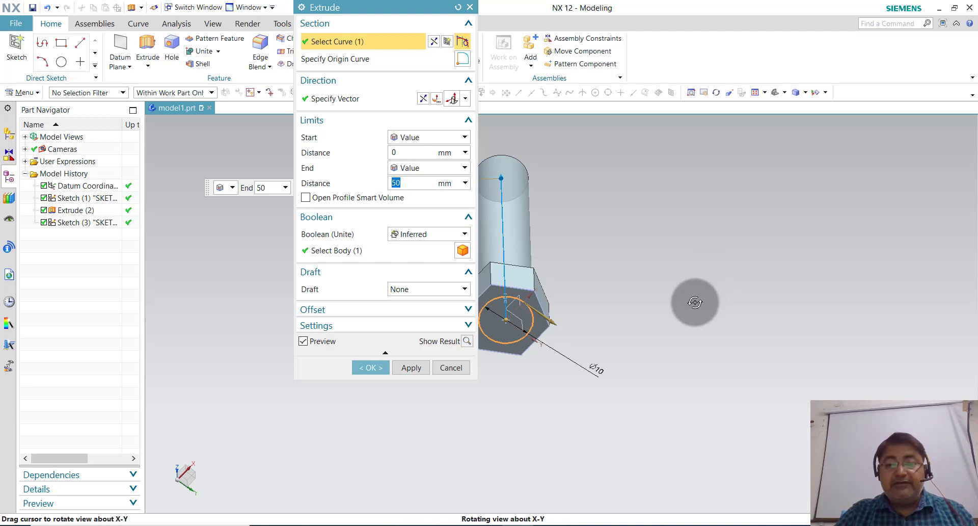
middle_click_drag(705, 274, 663, 330)
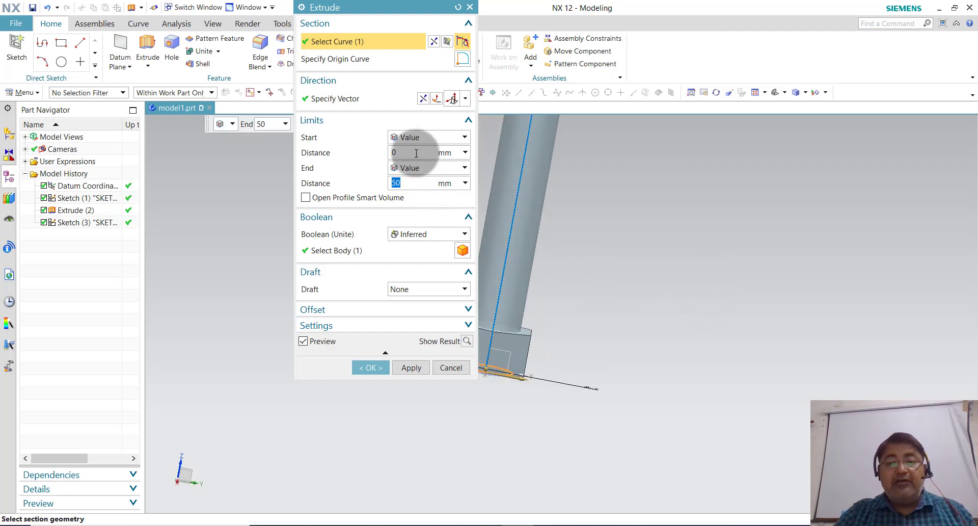
left_click(423, 98)
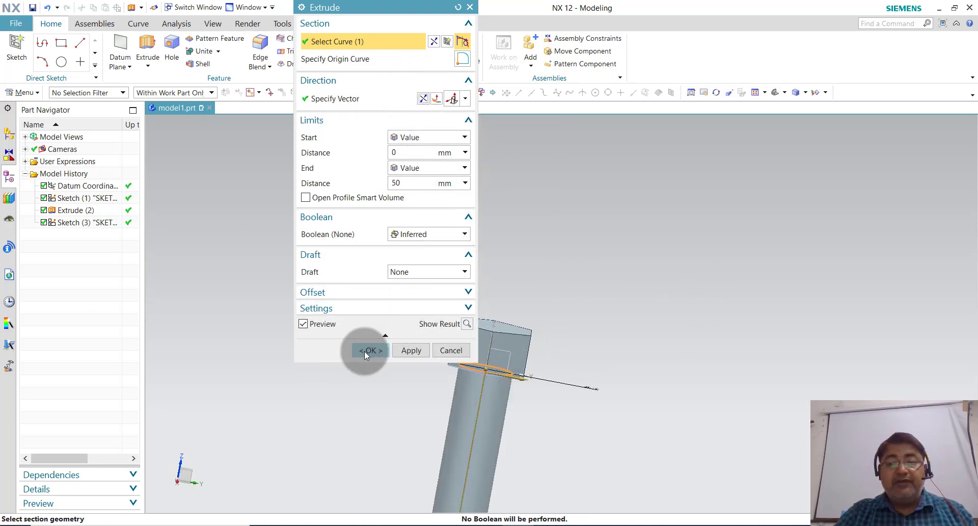
left_click(365, 351)
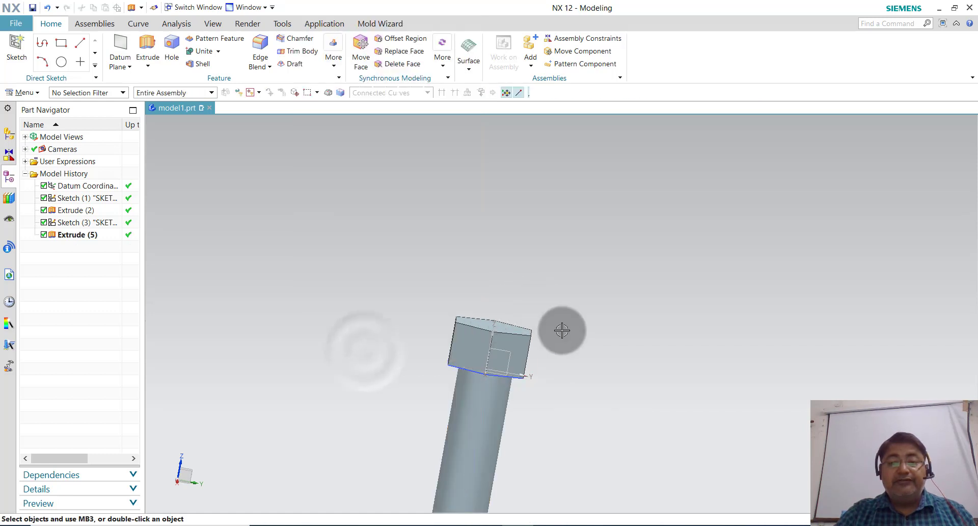
- Add a detailed right-hand thread, 1.5 mm pitch and 50 mm long, to the bolt shank
mouse_move(562, 330)
middle_mouse_down()
mouse_move(587, 187)
mouse_move(553, 246)
mouse_move(555, 279)
mouse_move(535, 306)
middle_mouse_up()
scroll(574, 396, "down", 3)
scroll(572, 396, "down", 3)
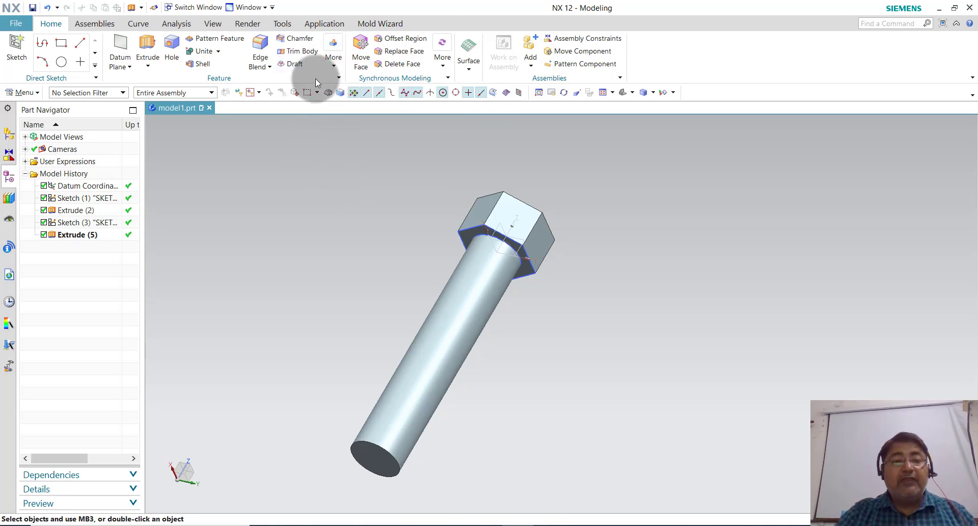
left_click(332, 67)
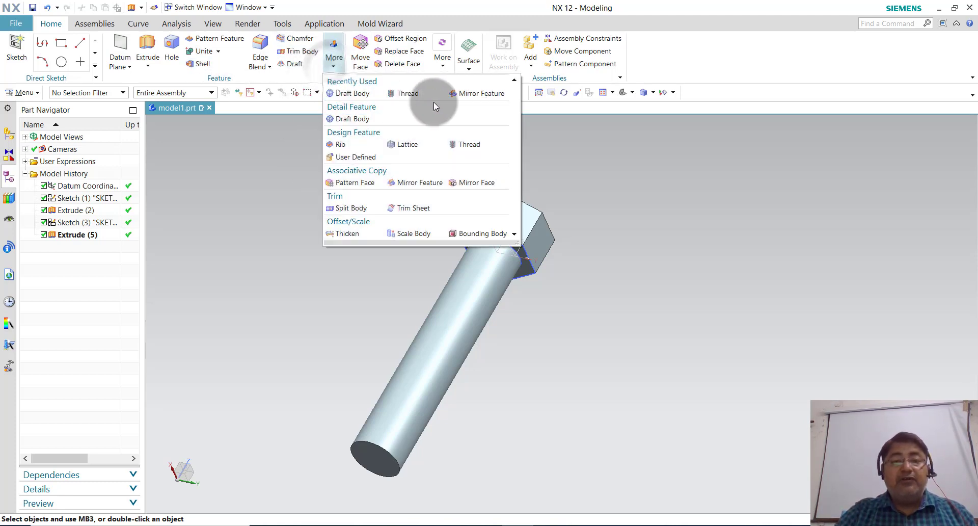
left_click(402, 94)
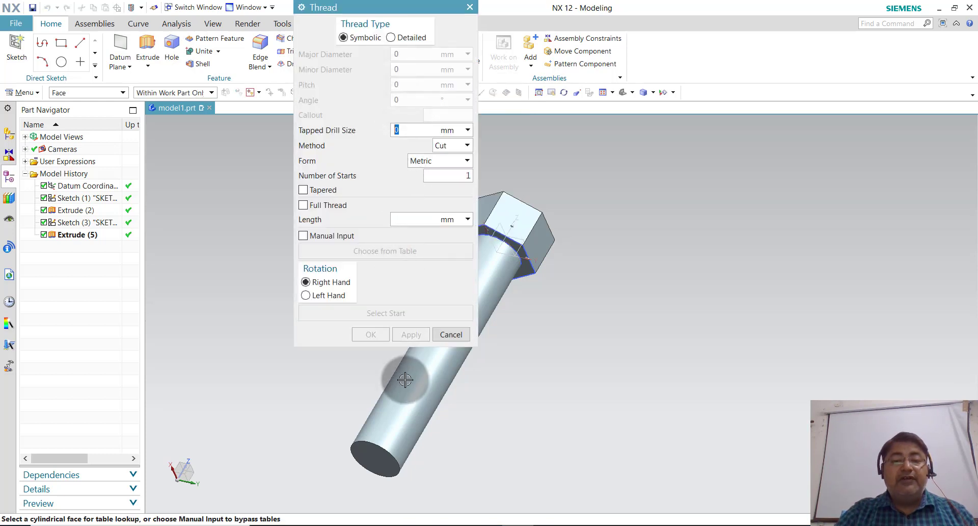
left_click(405, 380)
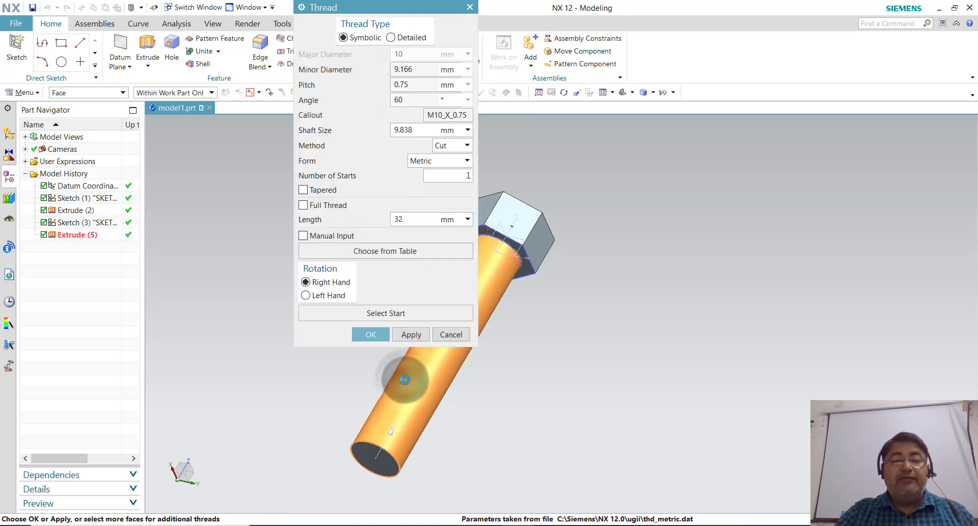
left_click(391, 37)
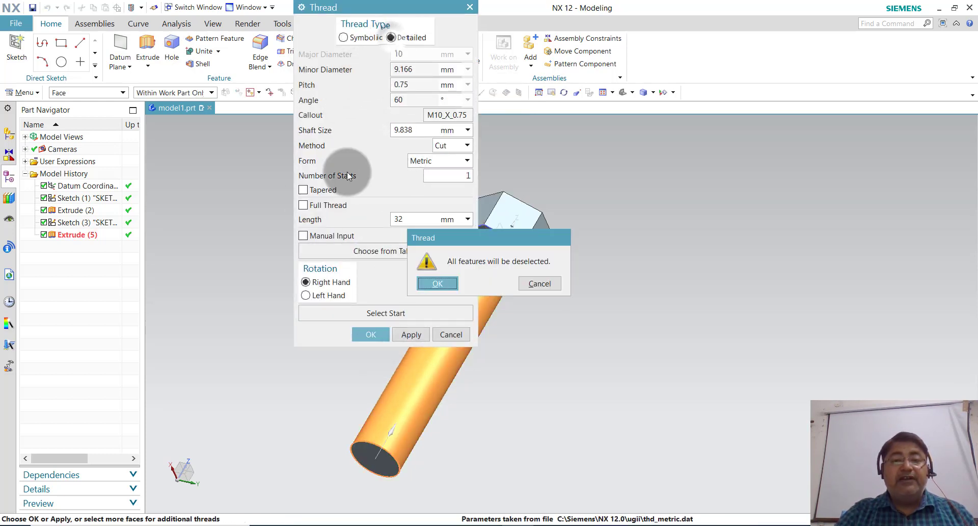
left_click(432, 283)
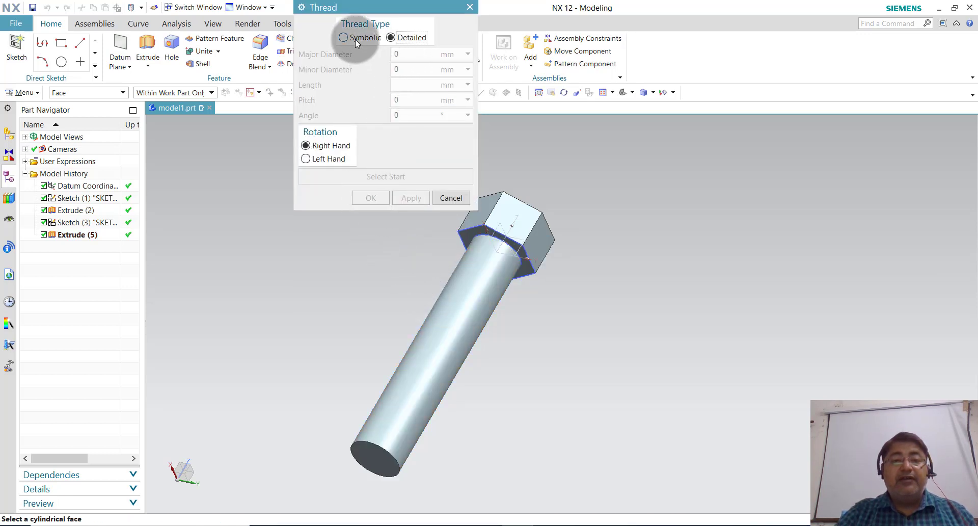
left_click(430, 328)
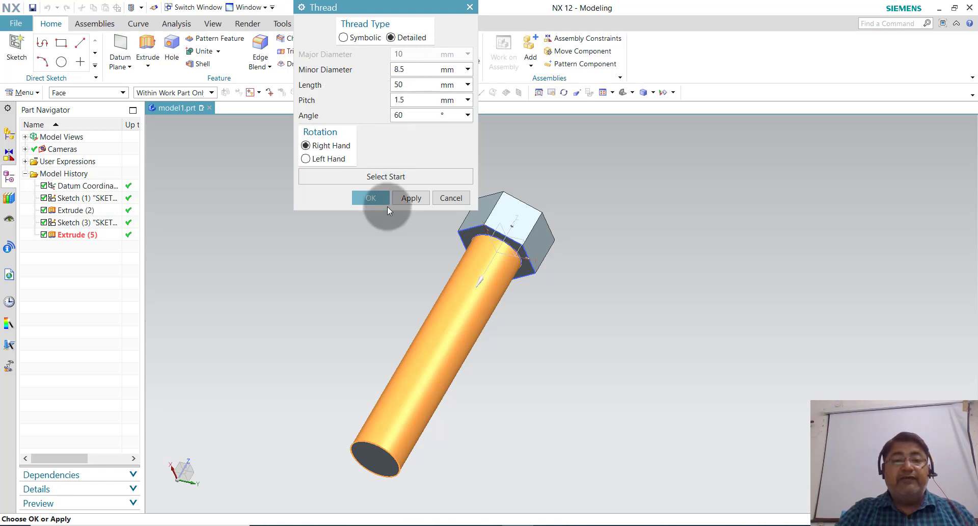
left_click(370, 199)
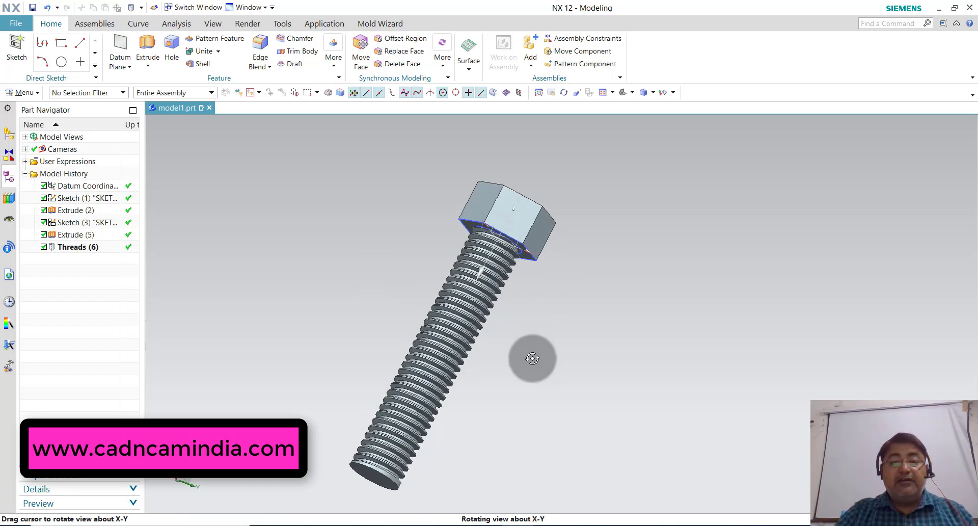
mouse_move(552, 300)
middle_mouse_down()
mouse_move(535, 359)
mouse_move(539, 349)
middle_mouse_up()
scroll(505, 349, "up", 1)
scroll(469, 304, "up", 3)
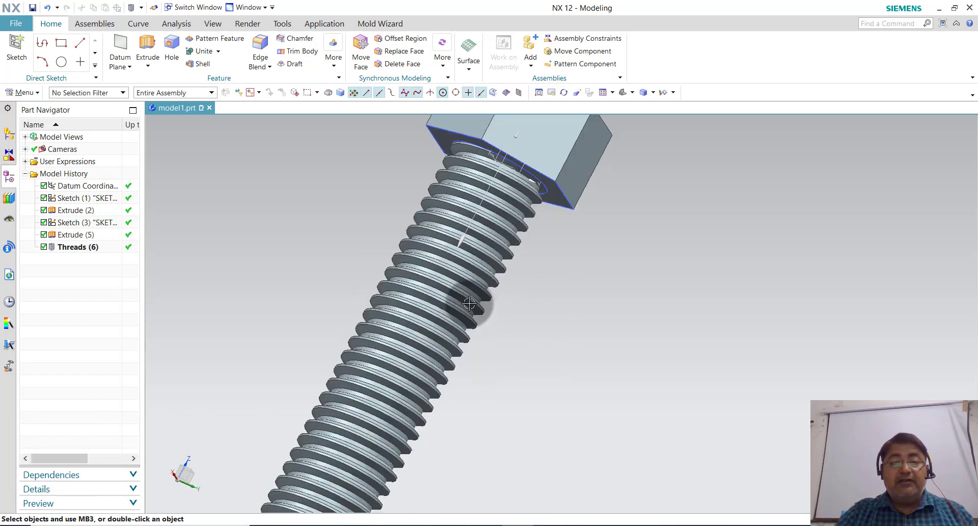
scroll(470, 304, "down", 3)
mouse_move(476, 353)
middle_mouse_down()
mouse_move(492, 286)
mouse_move(520, 285)
middle_mouse_up()
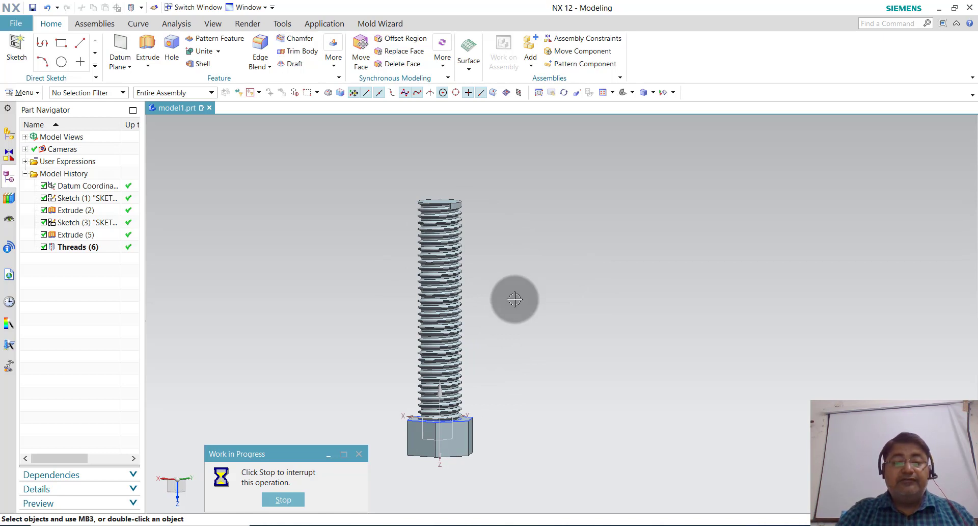
left_click(288, 497)
mouse_move(287, 498)
middle_mouse_down()
mouse_move(399, 299)
mouse_move(415, 323)
middle_mouse_up()
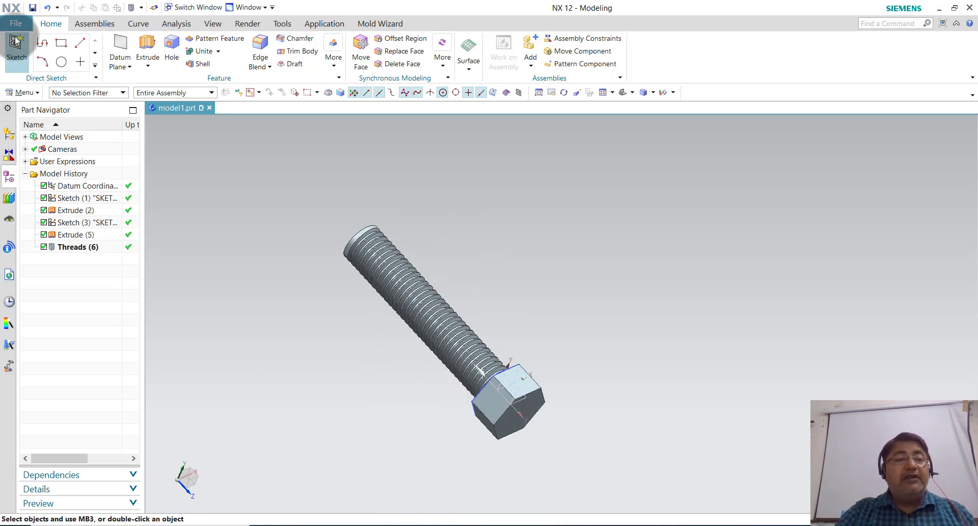
- Start Edit Object Display, pick the datum CSYS and bolt body, then cancel the selection
left_click(213, 24)
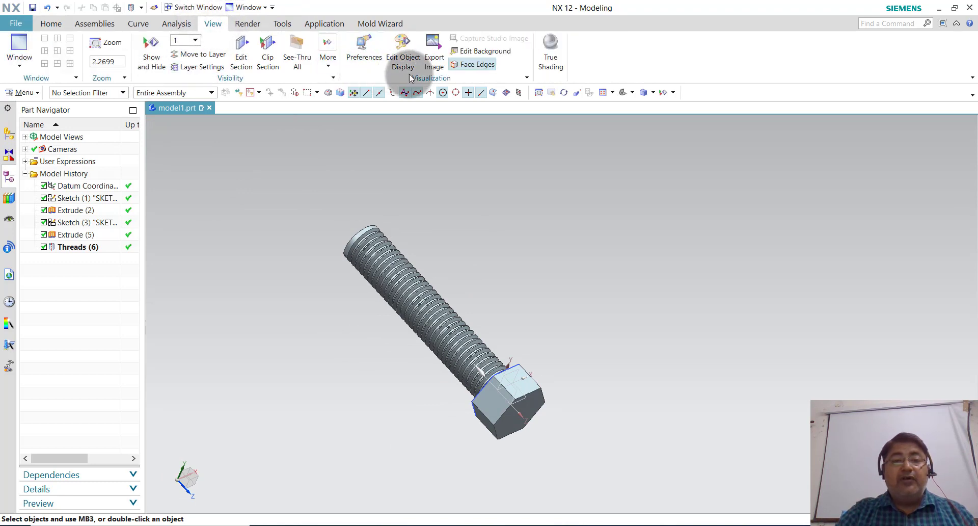
left_click(418, 52)
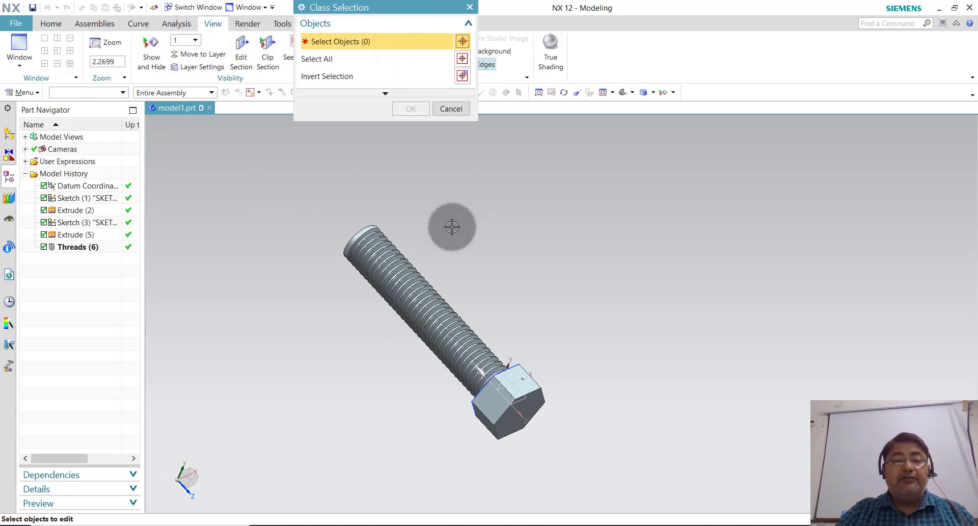
left_click(542, 389)
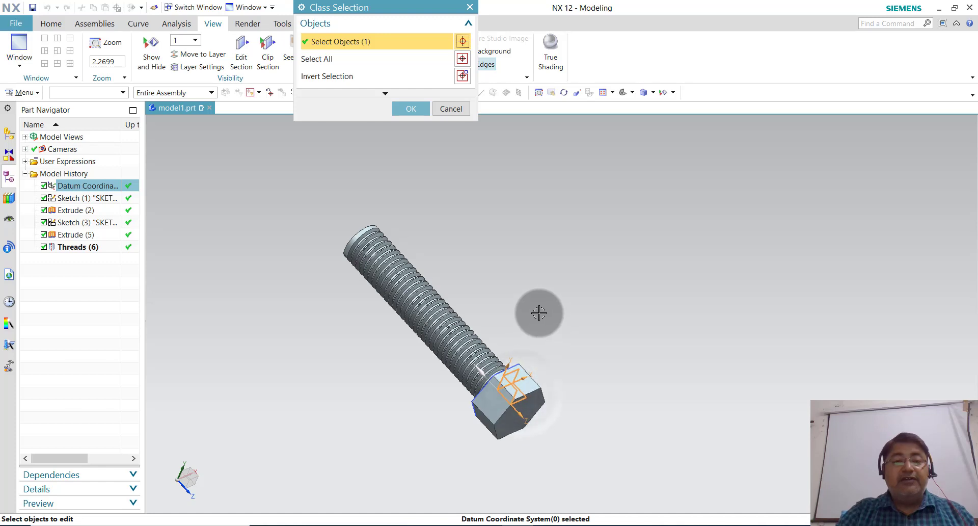
left_click(456, 355)
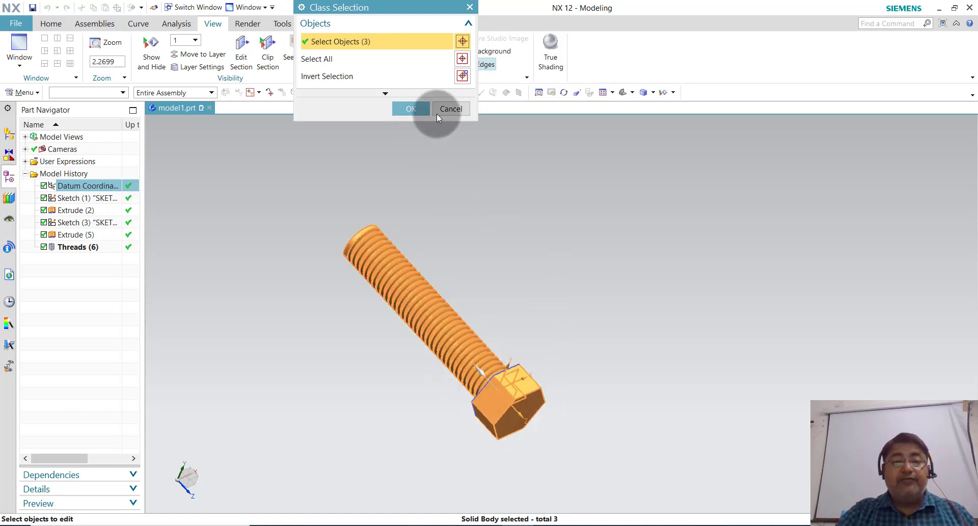
left_click(451, 109)
- Box-select the whole bolt and change its colour to Dark Gray
left_click(403, 51)
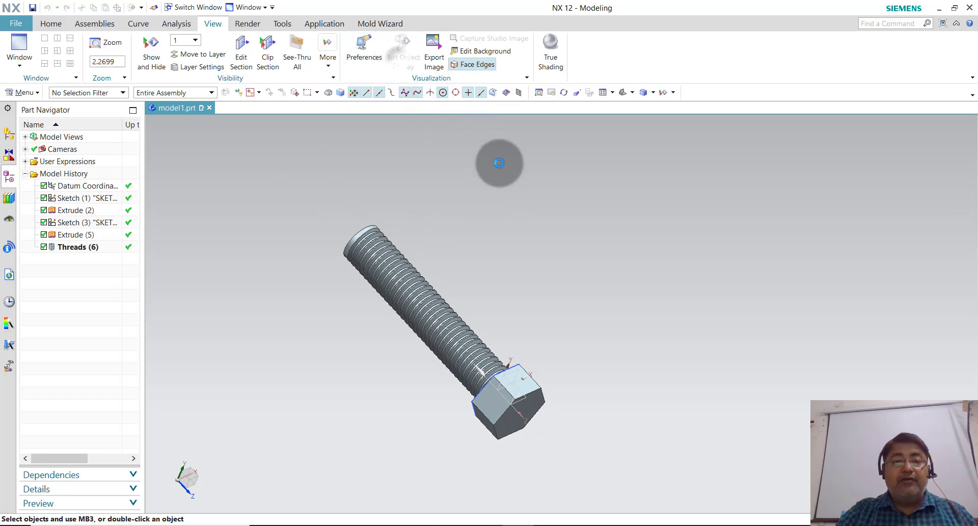
left_click_drag(596, 175, 327, 460)
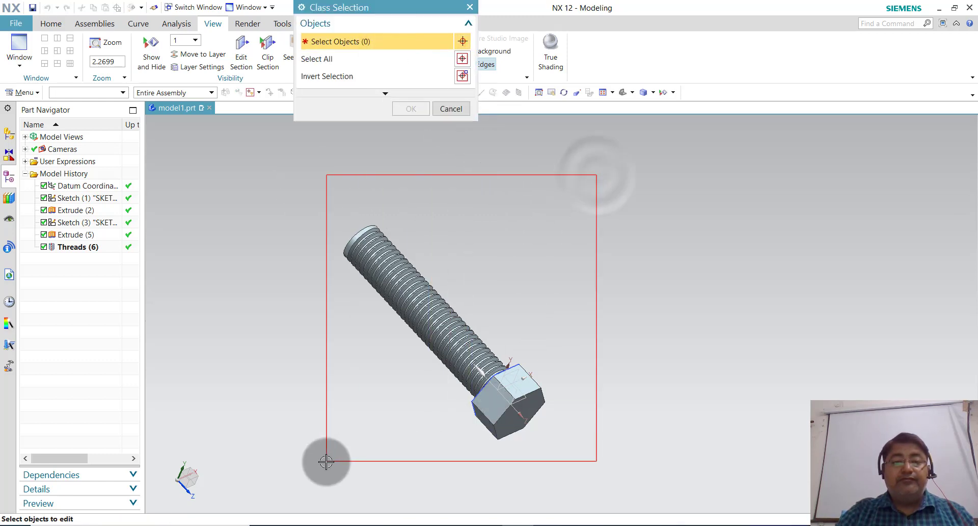
left_click(411, 108)
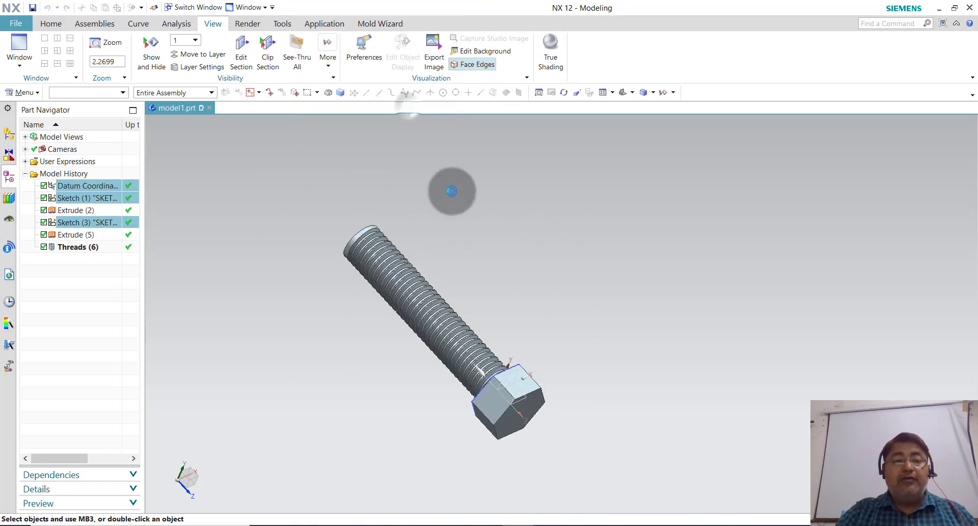
left_click(447, 76)
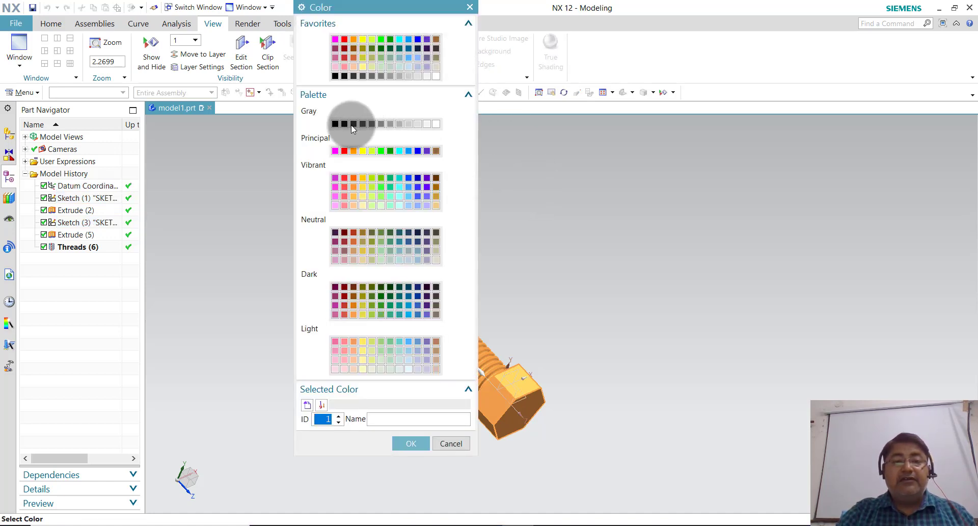
left_click(354, 124)
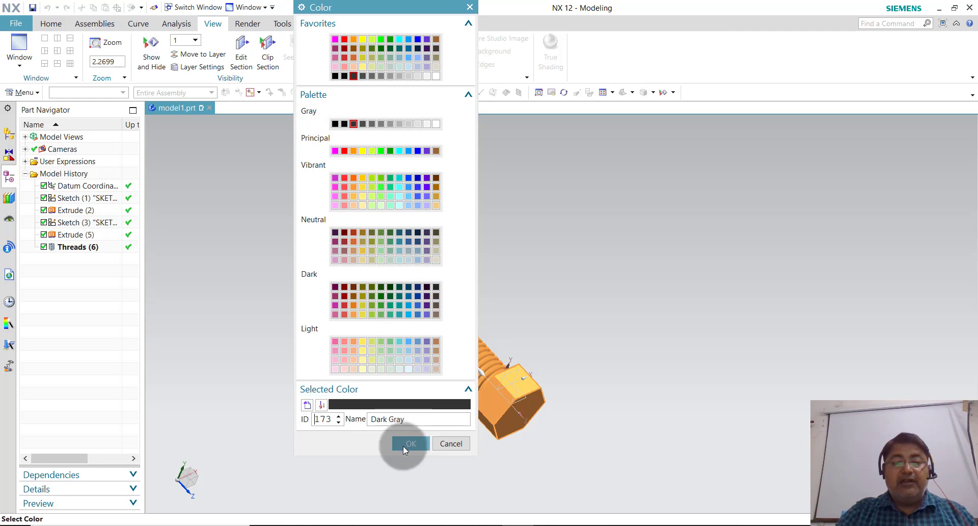
left_click(404, 447)
left_click(417, 337)
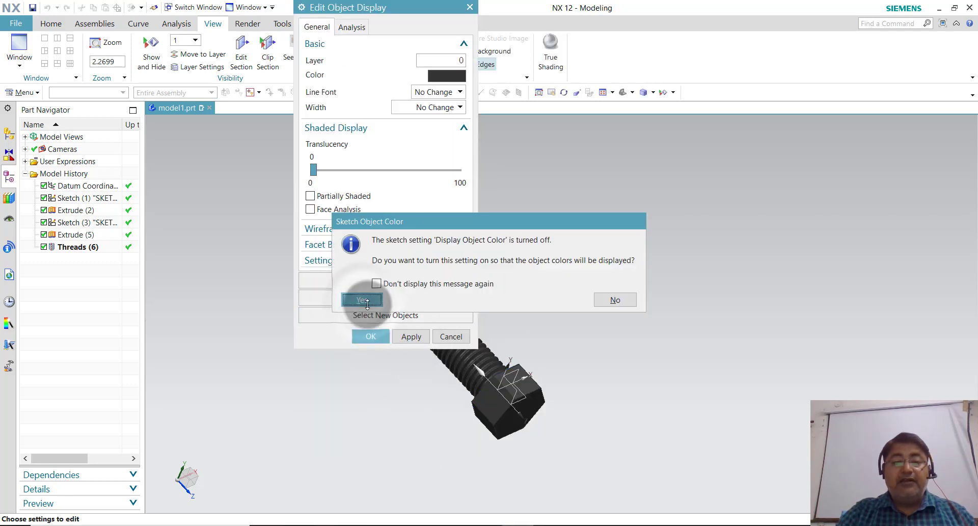
left_click(367, 301)
left_click(372, 337)
mouse_move(566, 329)
middle_mouse_down()
mouse_move(579, 378)
mouse_move(535, 265)
middle_mouse_up()
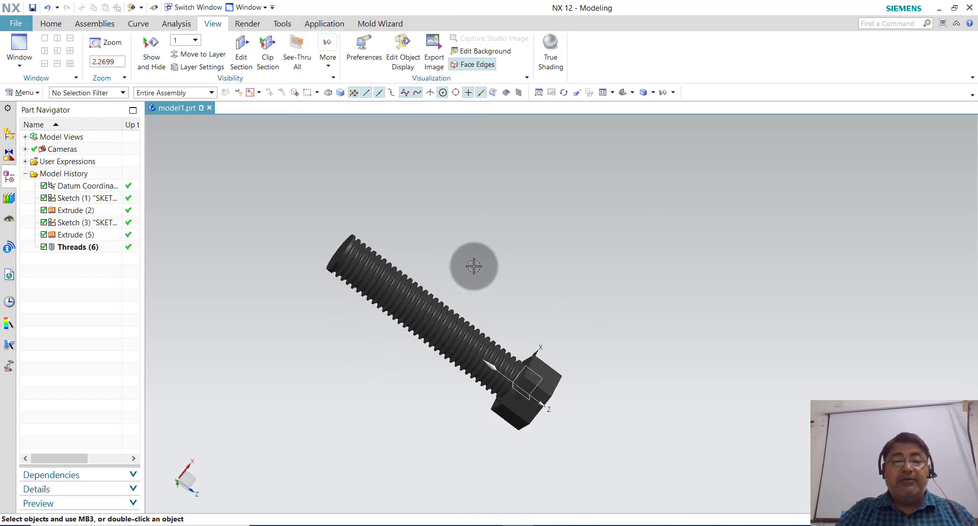
- Save the bolt part on the Desktop as BOLT1.prt
left_click(16, 24)
mouse_move(26, 86)
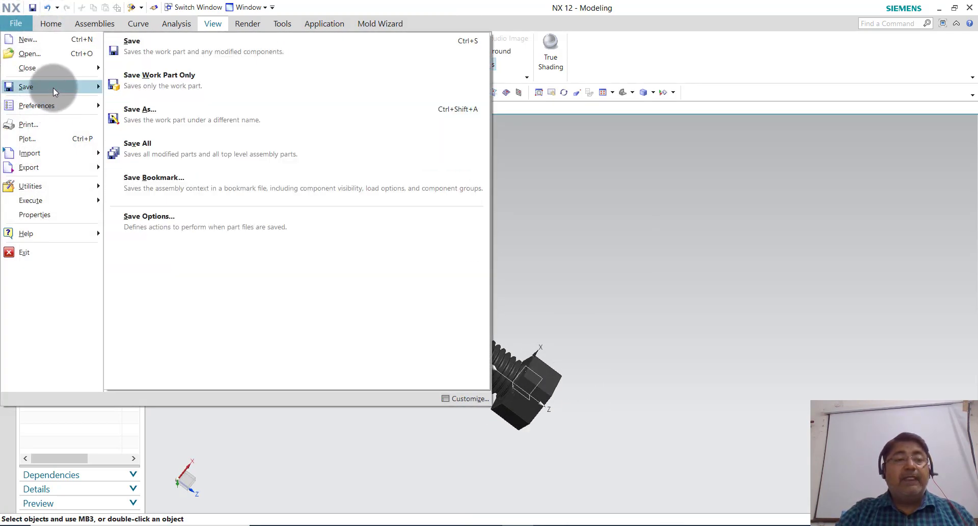
left_click(149, 117)
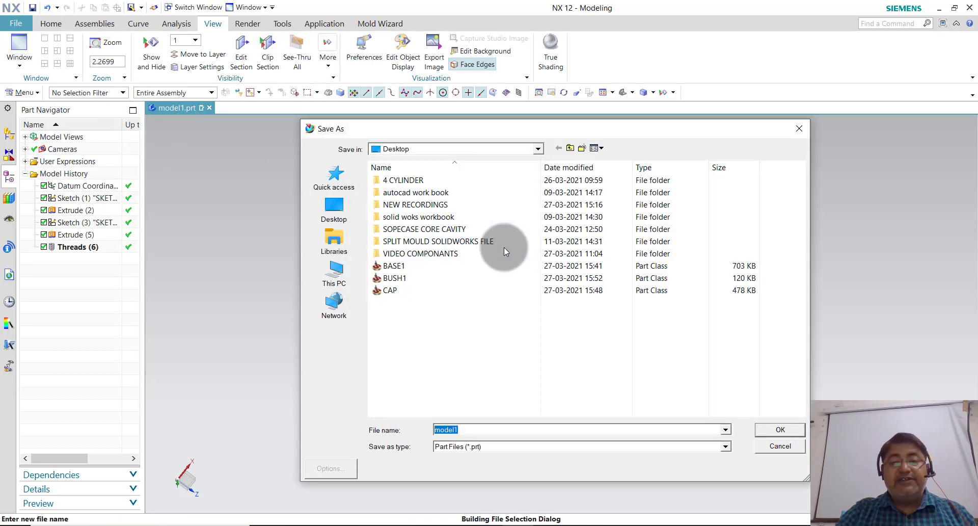
type("BOL")
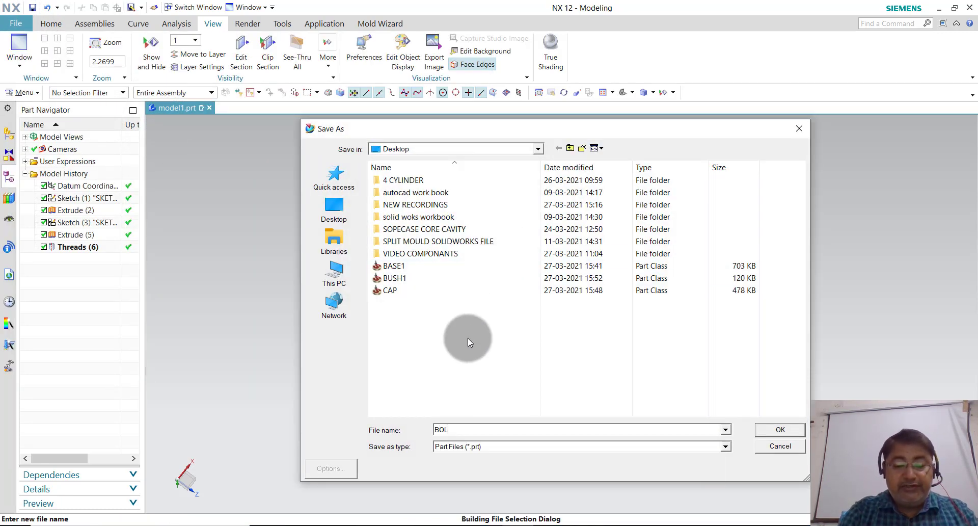
type("T1")
key("Return")
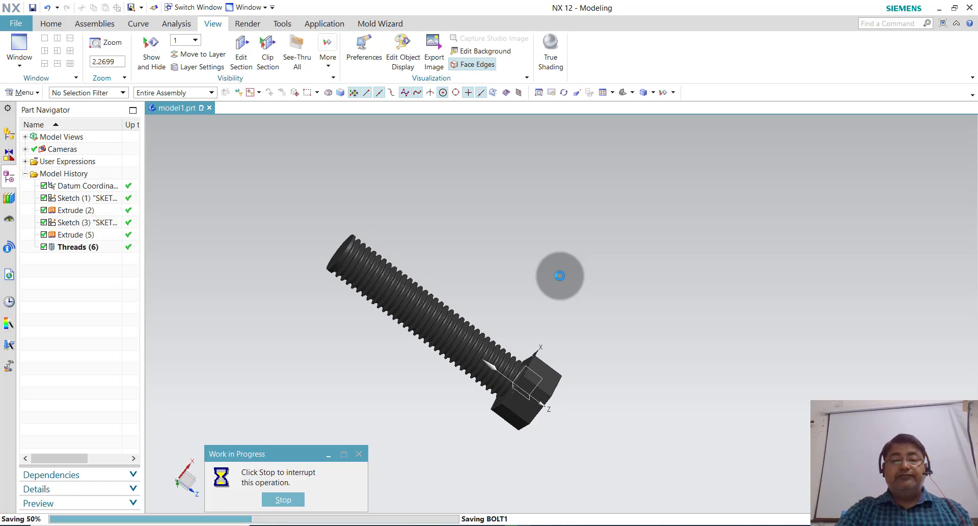
middle_click_drag(552, 288, 523, 338)
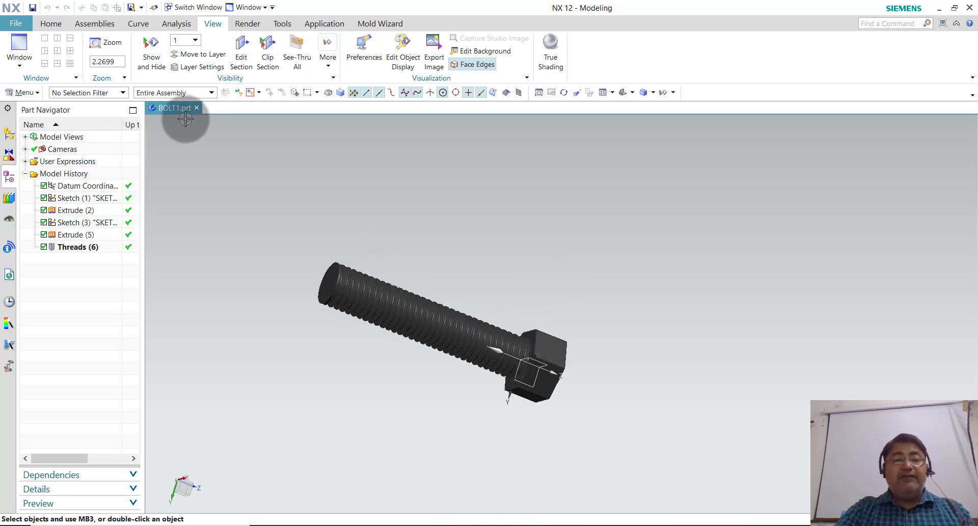
- Close BOLT1.prt and create a new assembly1.prt from the Assembly template
left_click(197, 108)
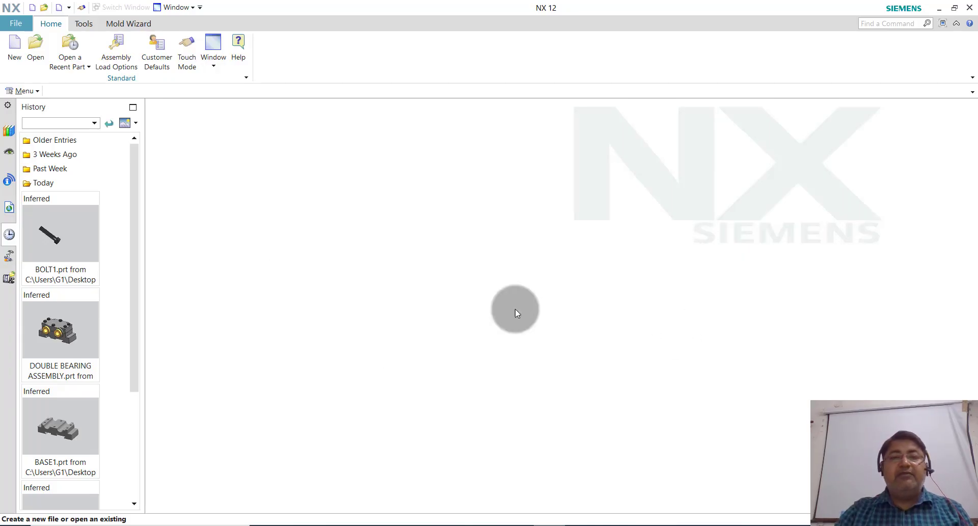
left_click(15, 48)
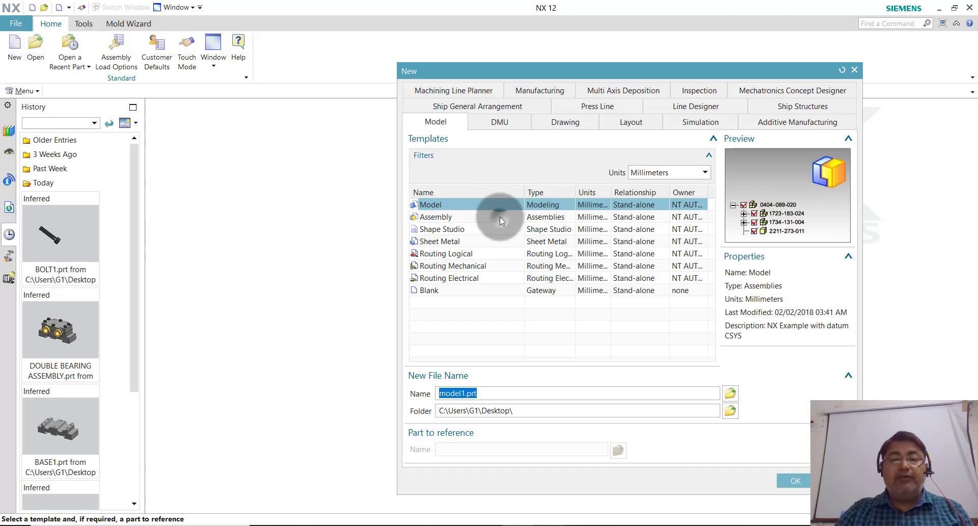
left_click(500, 218)
left_click(790, 481)
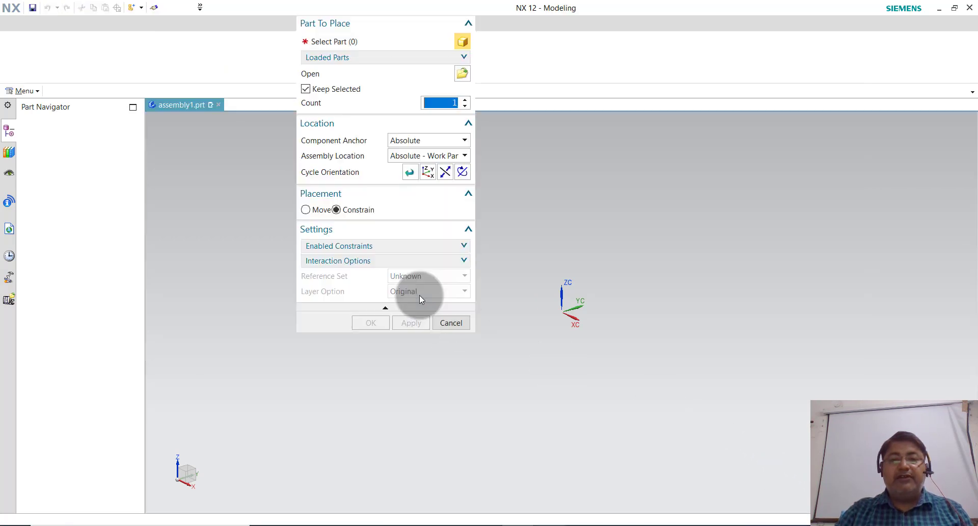
left_click(458, 76)
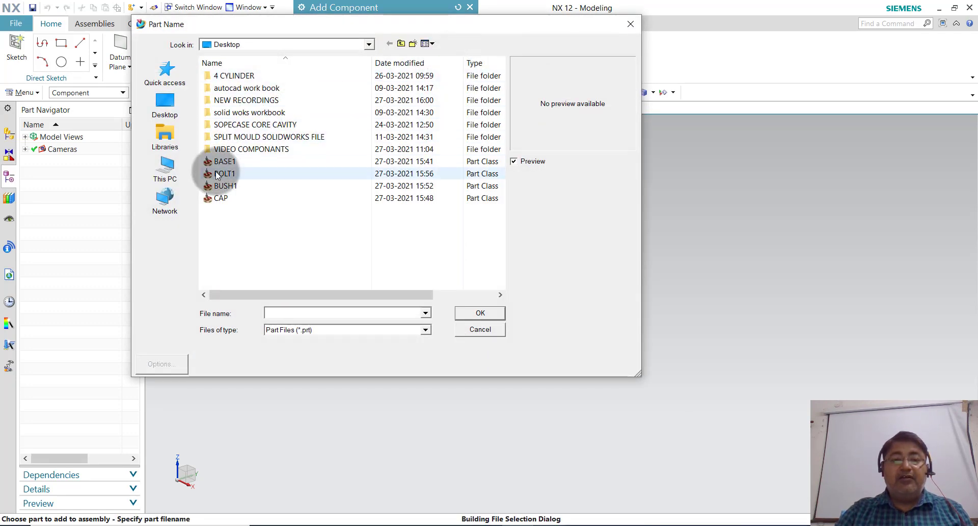
left_click(219, 166)
left_click(461, 314)
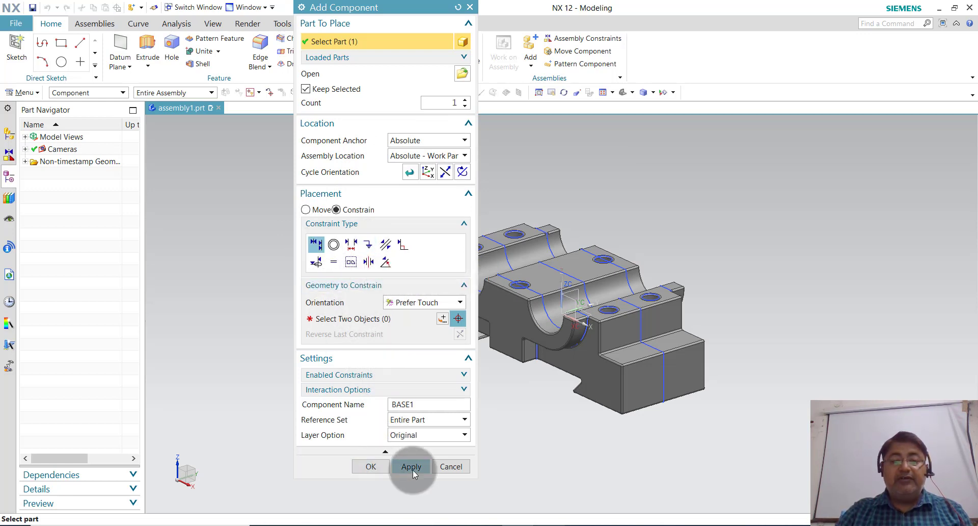
left_click(425, 289)
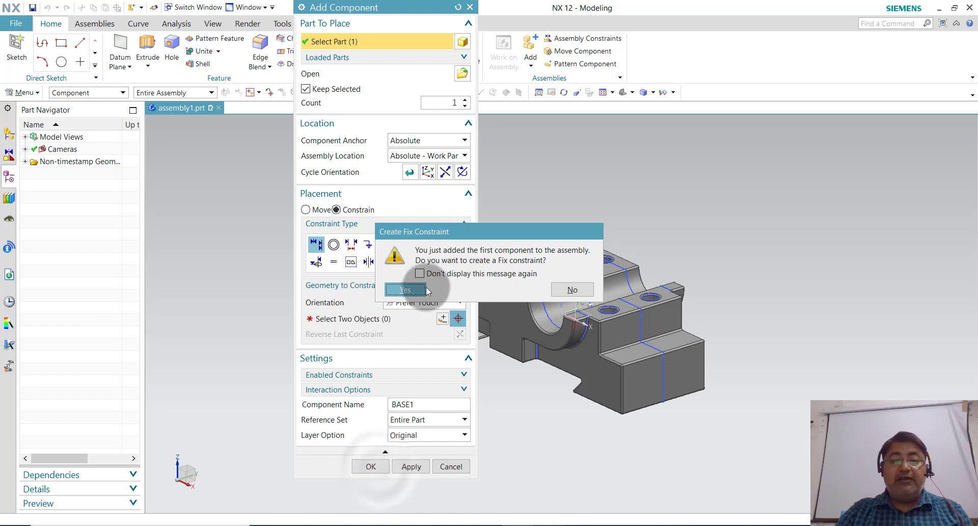
left_click(566, 291)
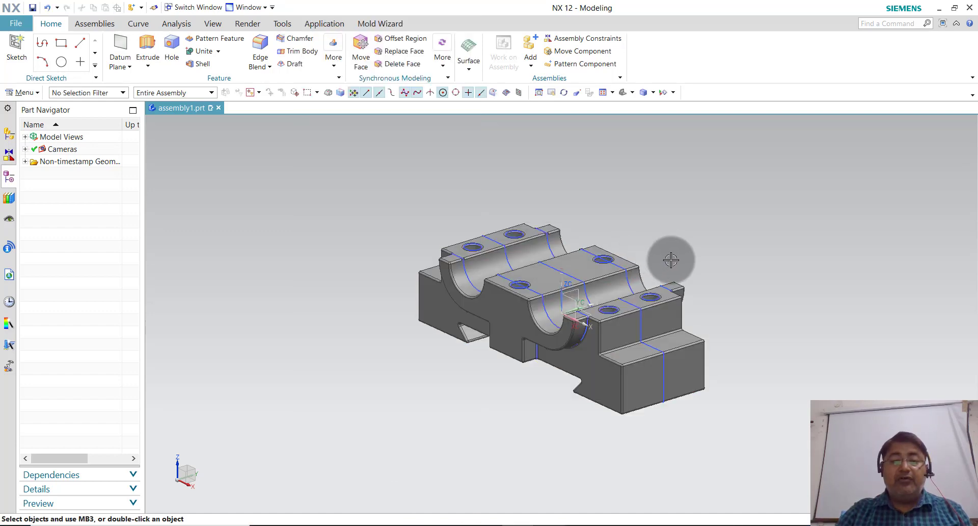
mouse_move(671, 260)
middle_mouse_down()
mouse_move(686, 265)
mouse_move(678, 257)
middle_mouse_up()
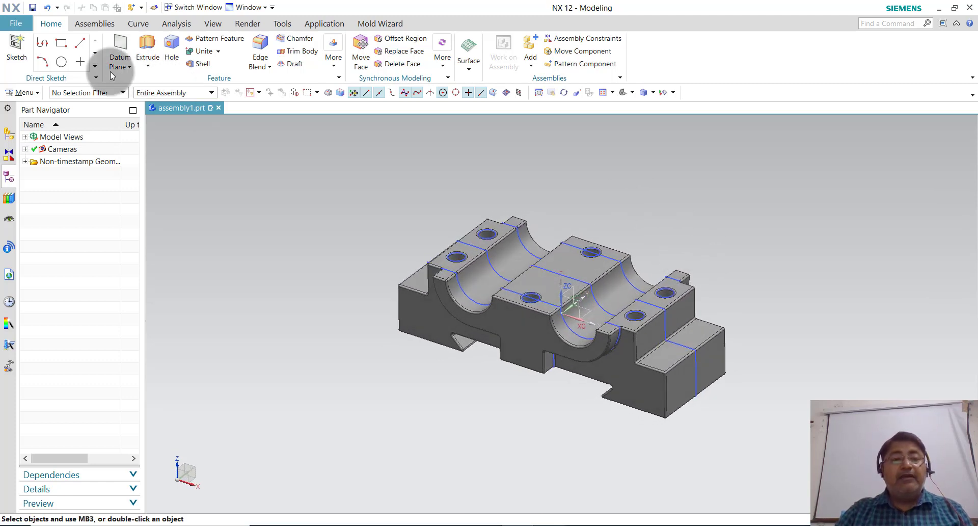
- Add the BUSH1.prt part file to the assembly
left_click(95, 24)
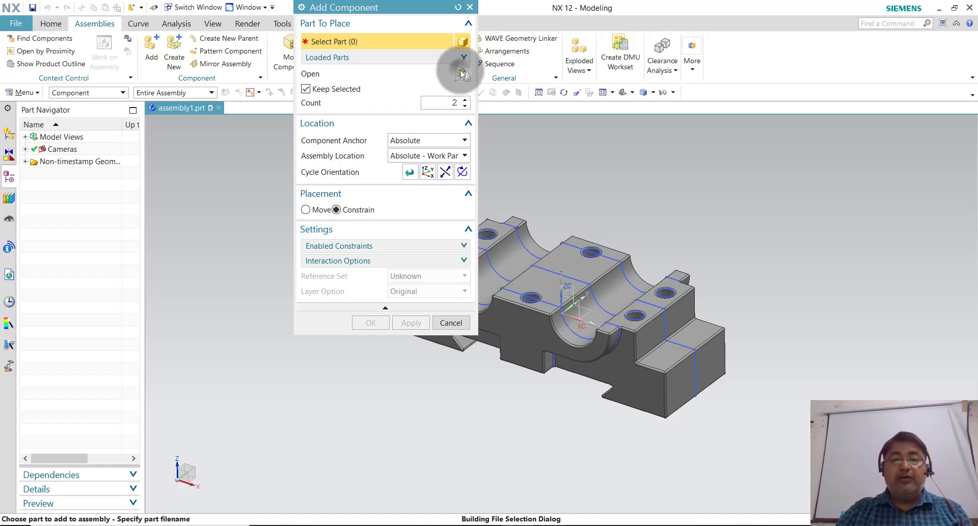
left_click(220, 186)
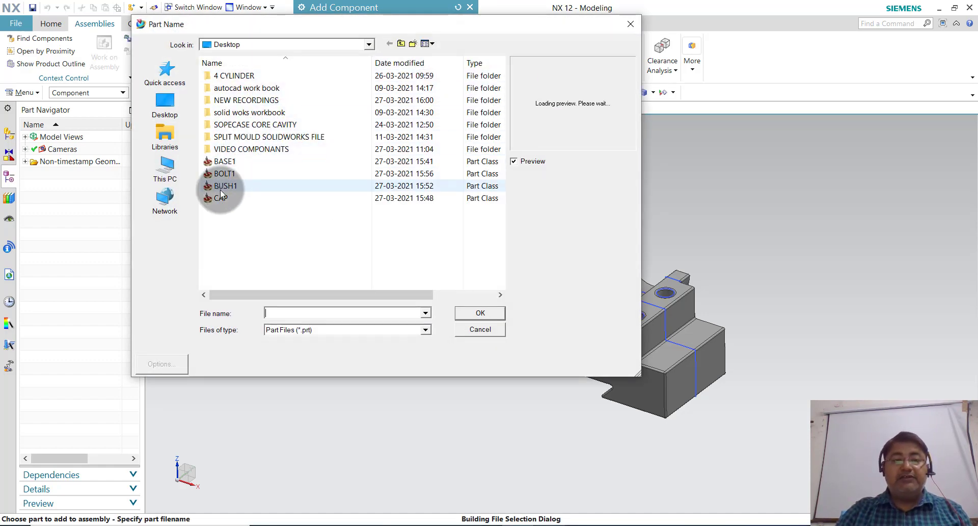
left_click(479, 313)
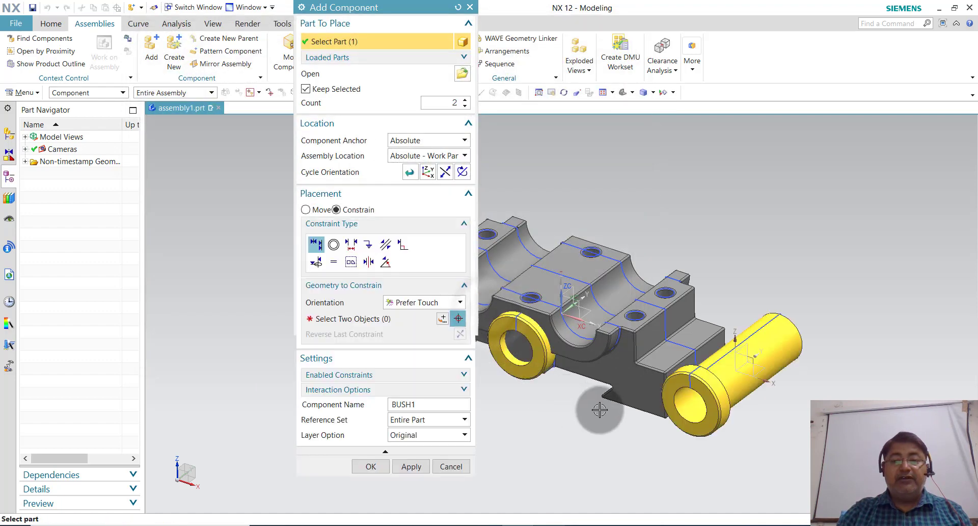
- Snap the two bushes to a point above the block and move them up and right
left_click(441, 155)
left_click(397, 169)
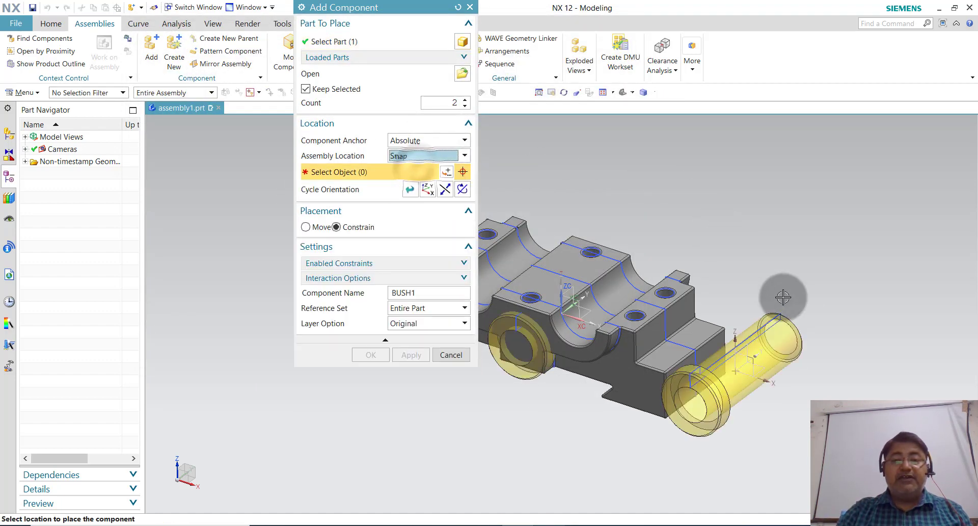
left_click(681, 190)
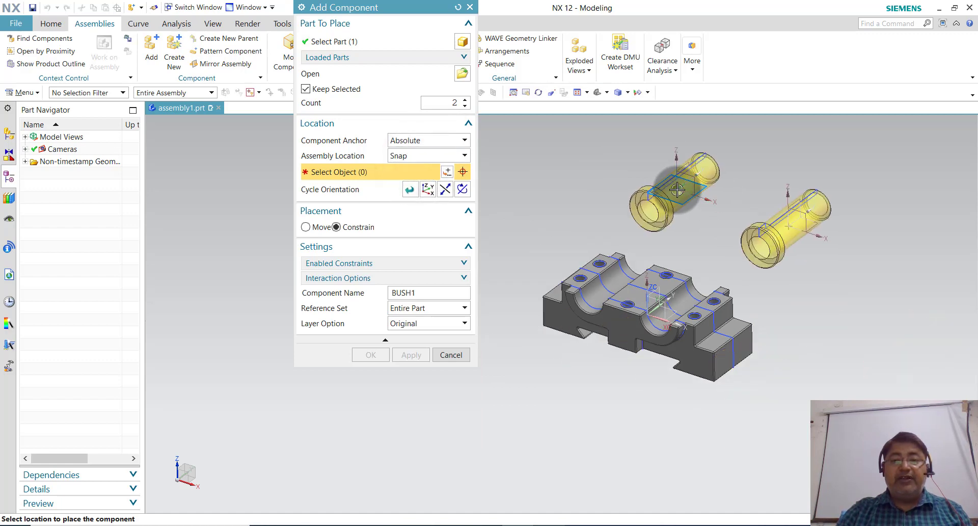
left_click(307, 226)
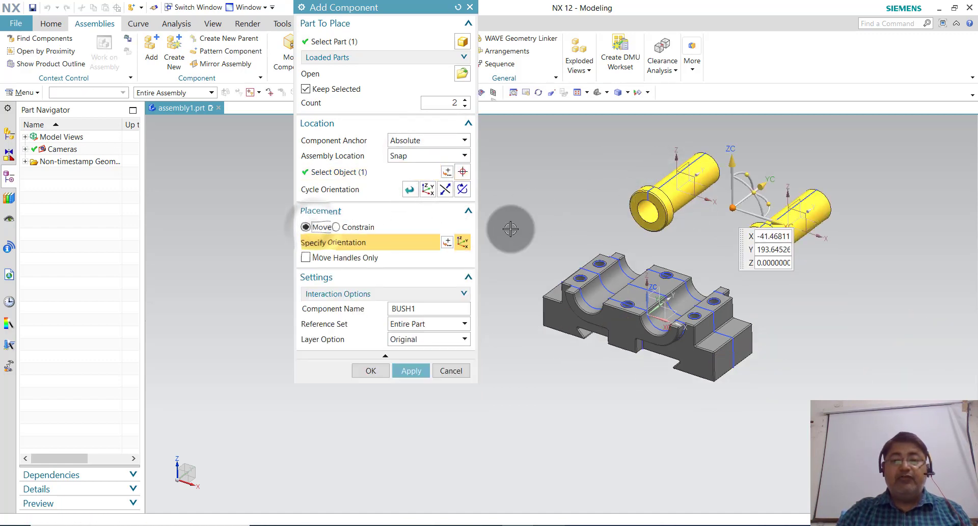
middle_click_drag(708, 210, 711, 219)
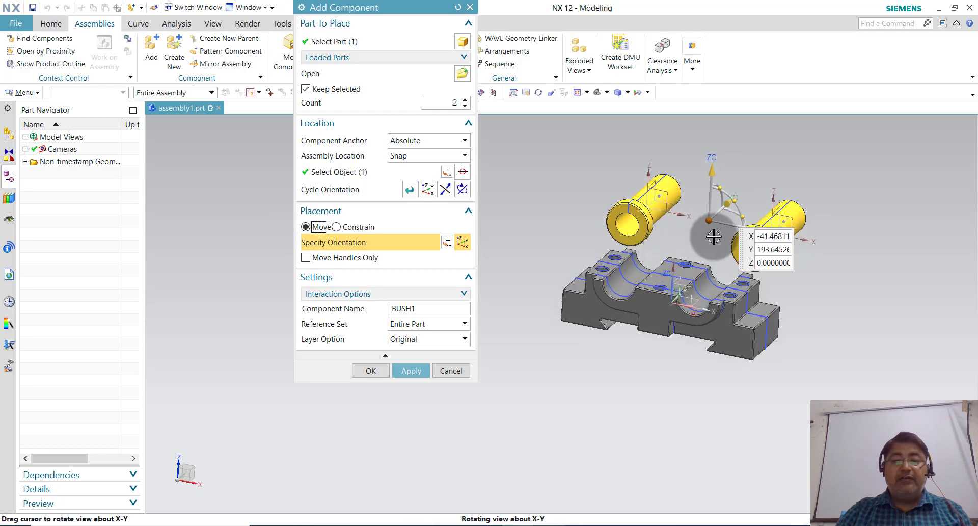
left_click_drag(710, 219, 730, 163)
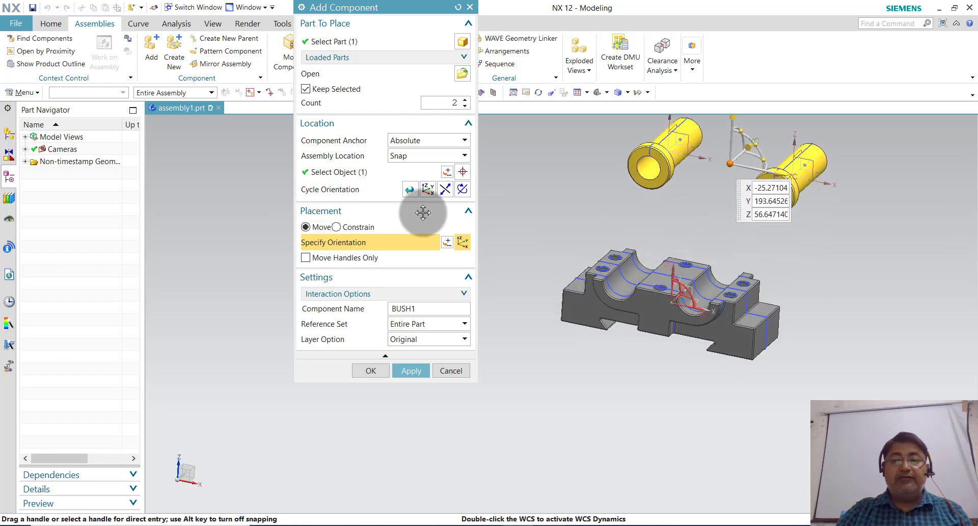
left_click(357, 229)
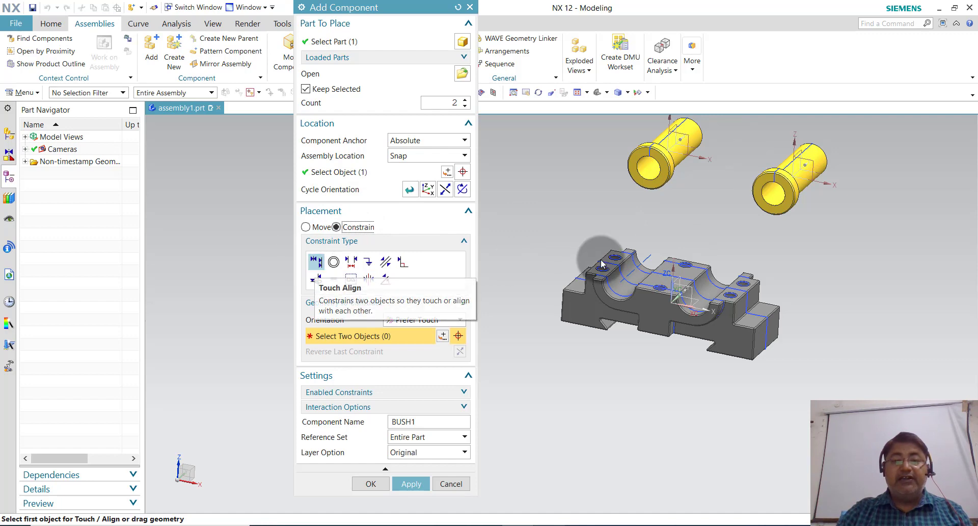
- Touch Align each bush's centerline with the centerline of its half-round seat
scroll(662, 247, "up", 1)
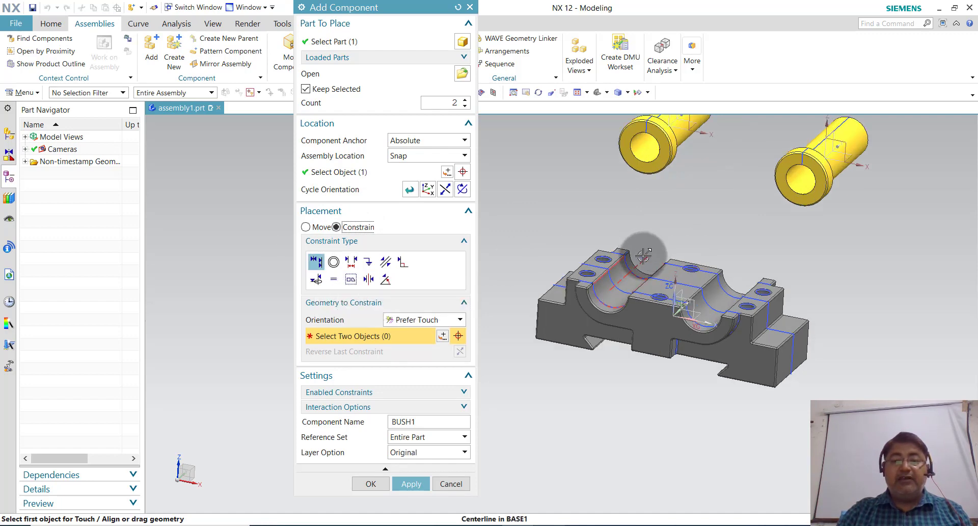
left_click(645, 259)
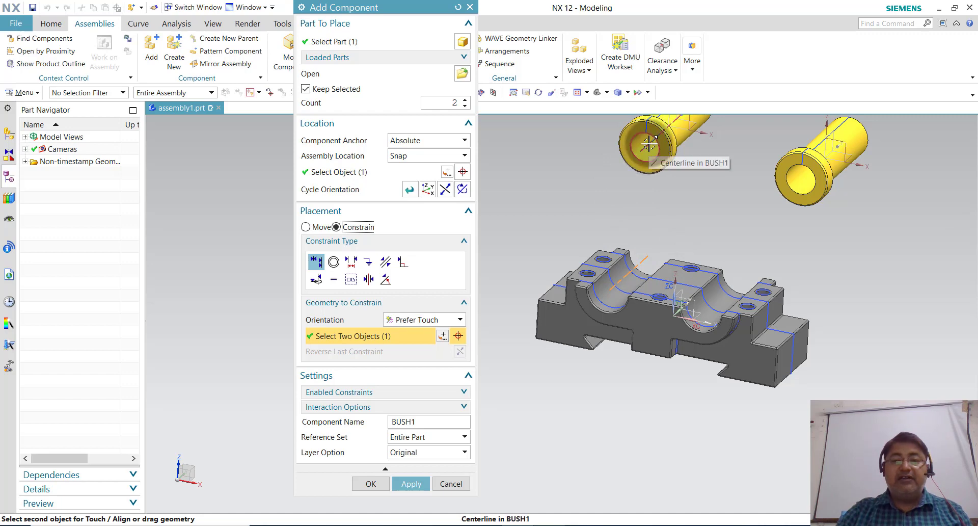
left_click(649, 146)
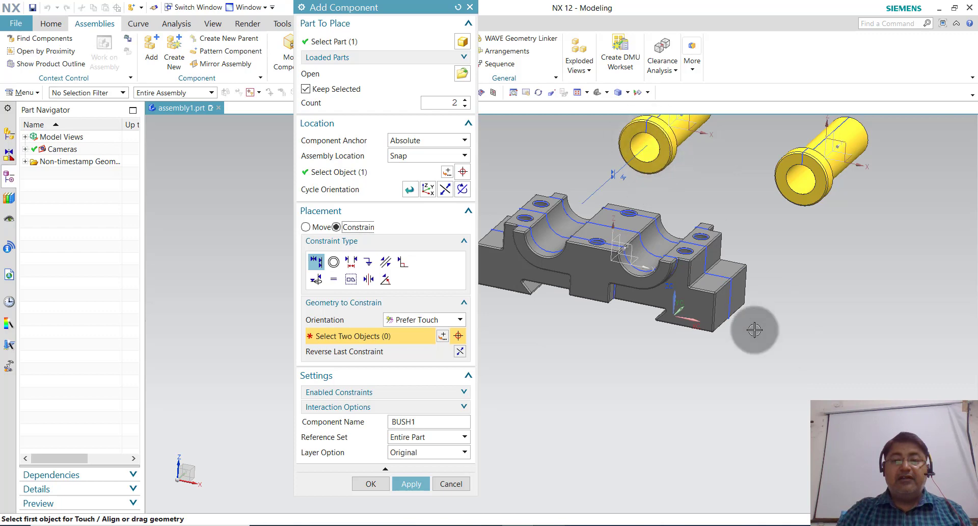
middle_click_drag(713, 242, 760, 211)
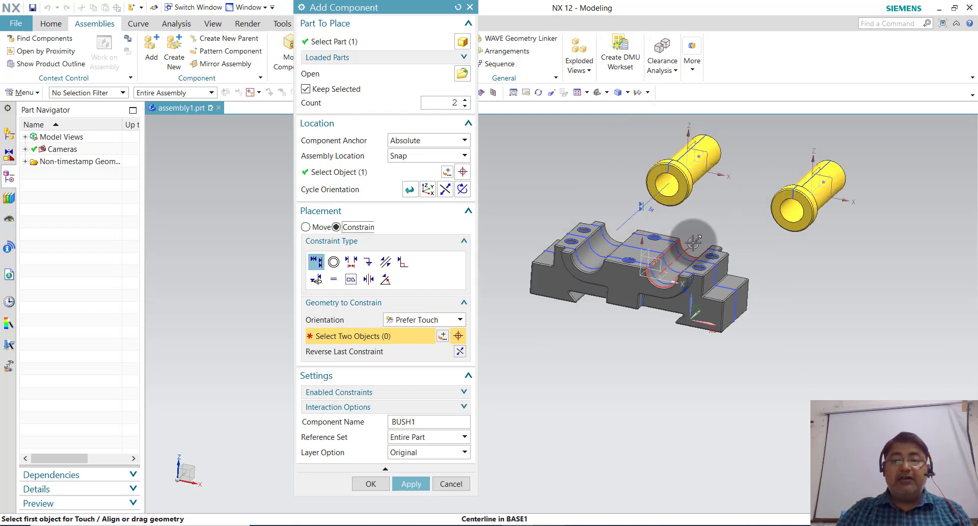
left_click(693, 243)
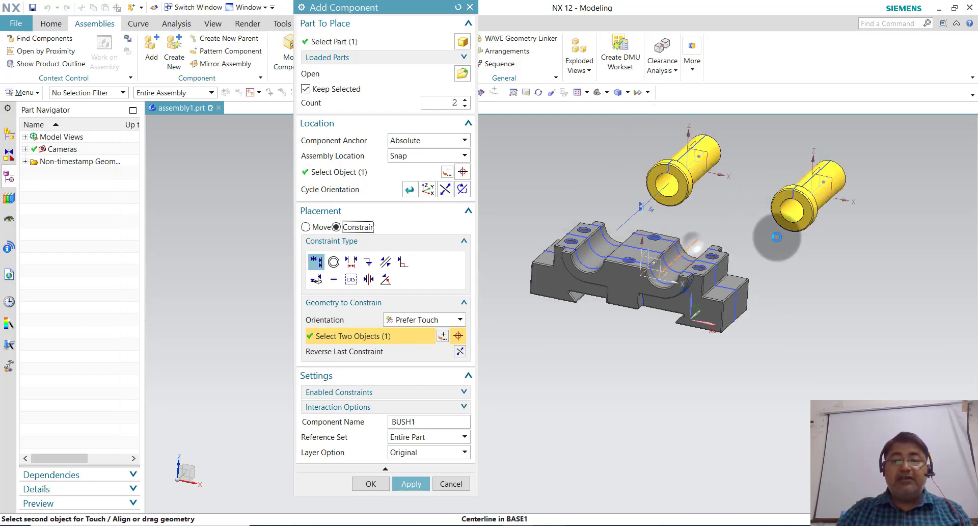
left_click(794, 209)
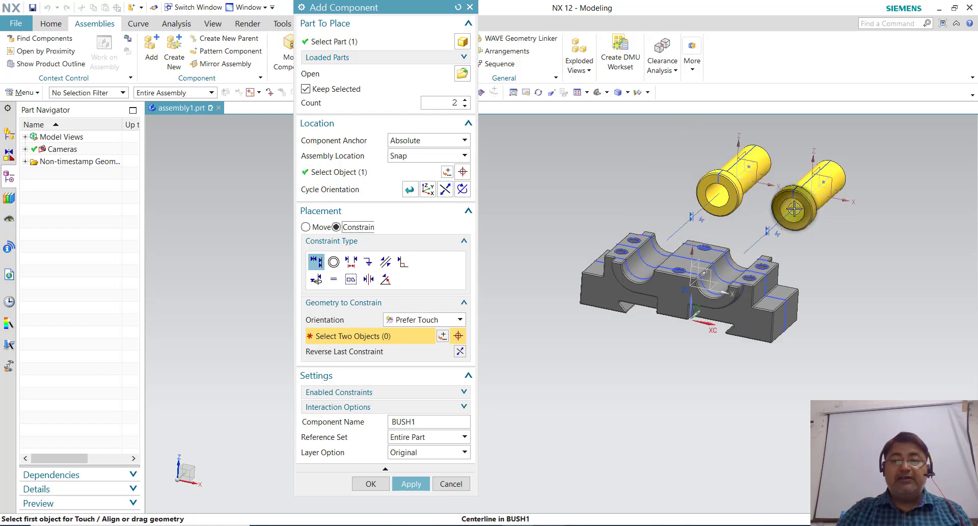
- Seat the first bush's flange against the base block's side face
middle_click_drag(827, 274, 814, 269)
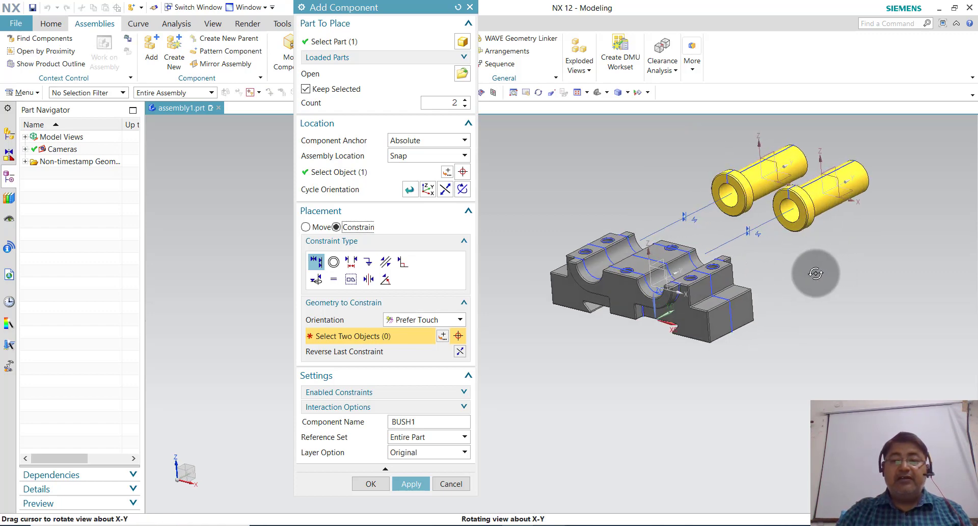
left_click(621, 297)
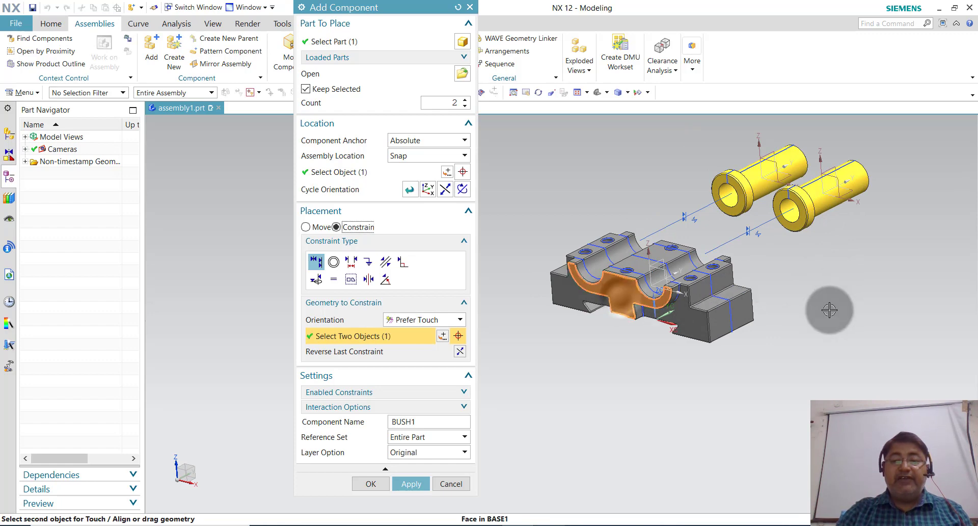
mouse_move(803, 345)
middle_mouse_down()
mouse_move(754, 322)
mouse_move(738, 226)
middle_mouse_up()
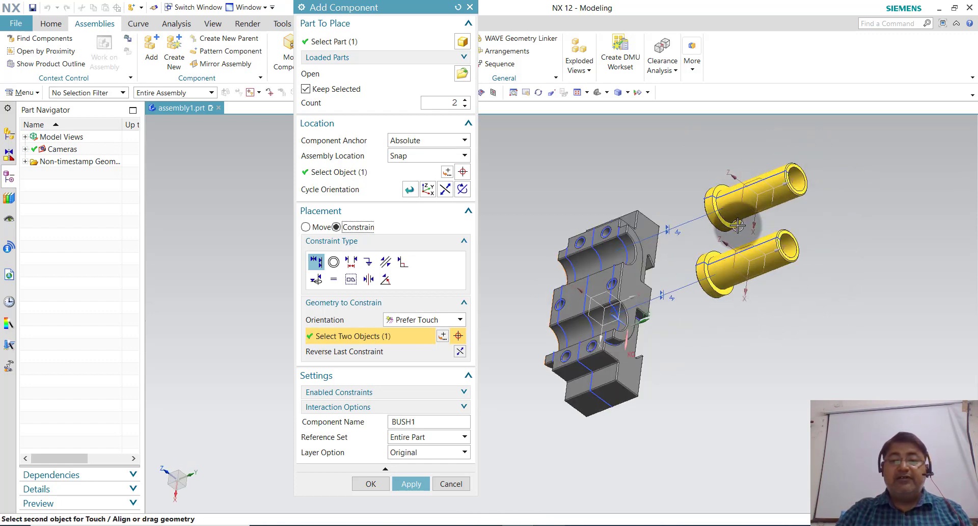
scroll(734, 230, "up", 2)
scroll(727, 234, "up", 2)
left_click(727, 234)
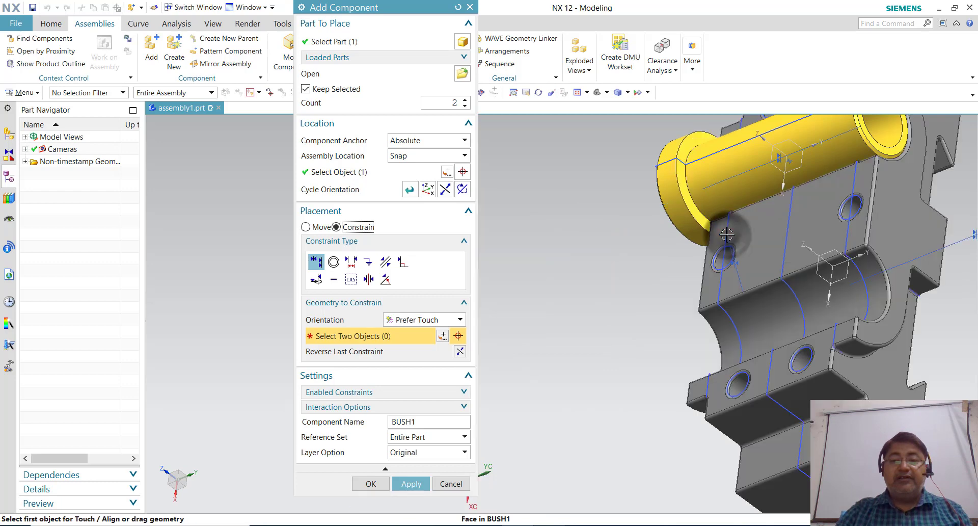
scroll(657, 244, "down", 3)
scroll(659, 286, "down", 2)
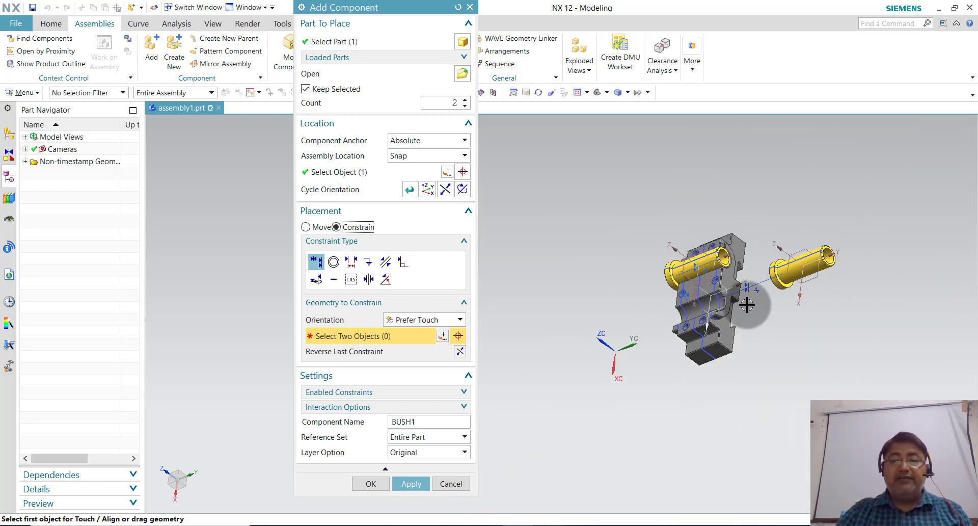
scroll(754, 301, "up", 1)
scroll(815, 275, "up", 2)
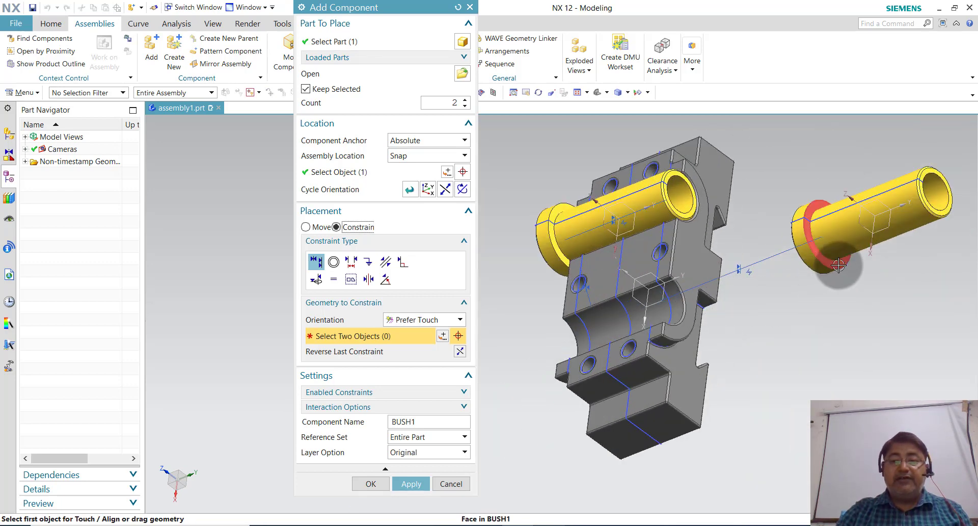
- Seat the second bush's flange against the block face and accept both bush placements
left_click(815, 240)
middle_click_drag(812, 331, 811, 333)
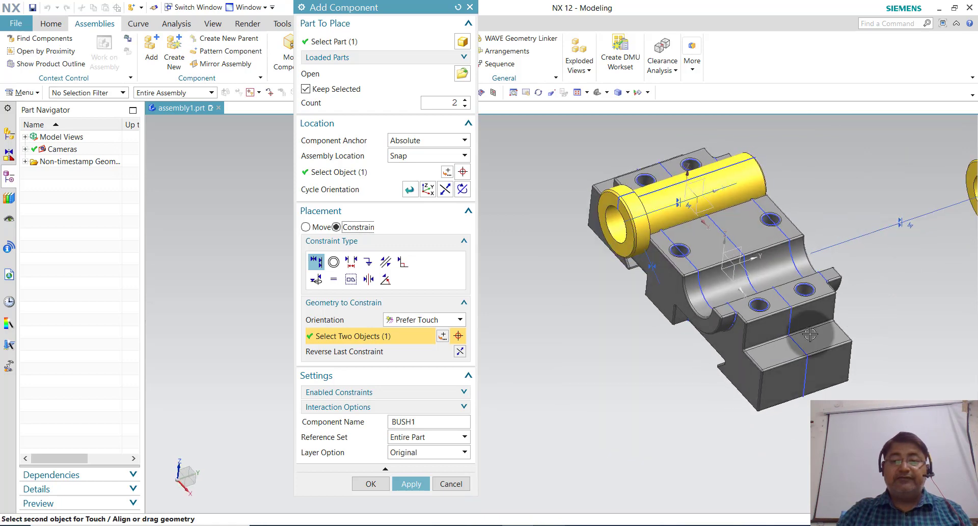
left_click(665, 288)
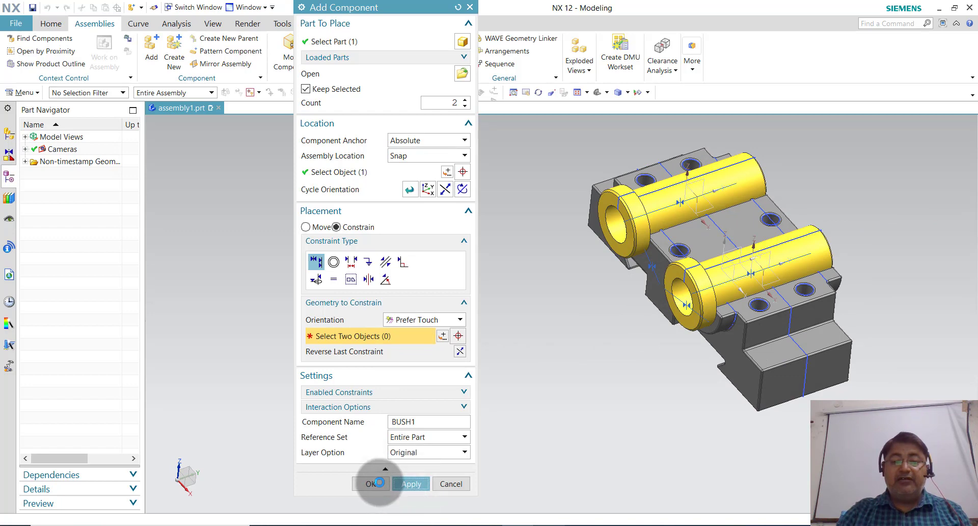
left_click(378, 482)
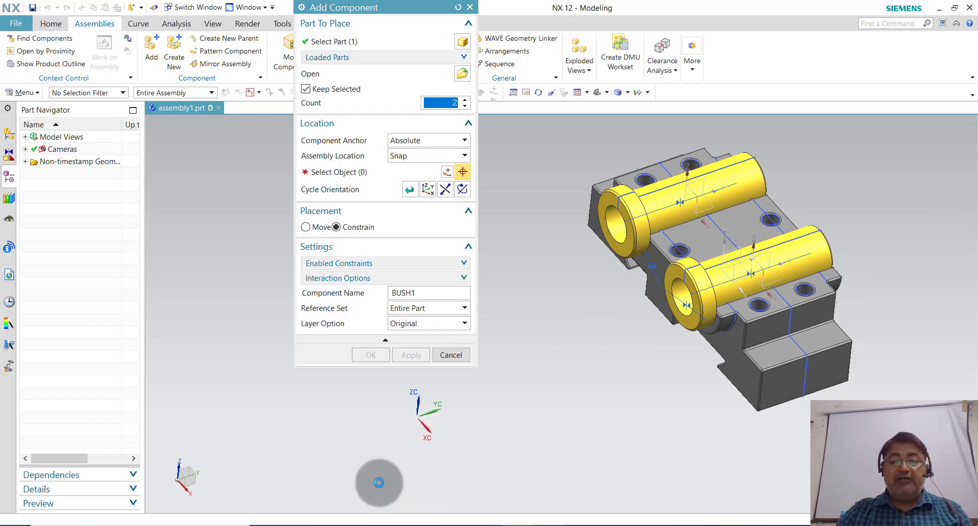
left_click(456, 355)
mouse_move(447, 385)
middle_mouse_down()
mouse_move(577, 367)
mouse_move(573, 441)
middle_mouse_up()
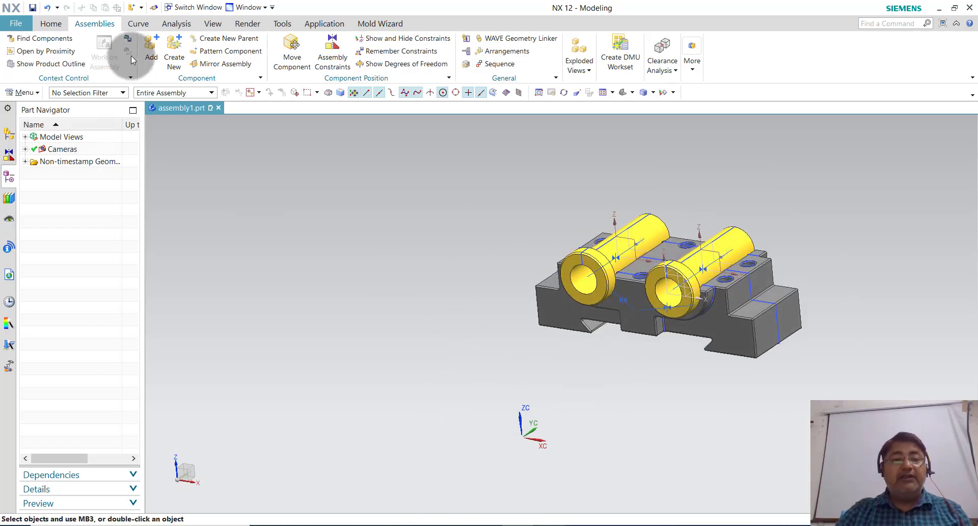
- Load CAP.prt as a single component and place its preview above the bushed base
left_click(152, 50)
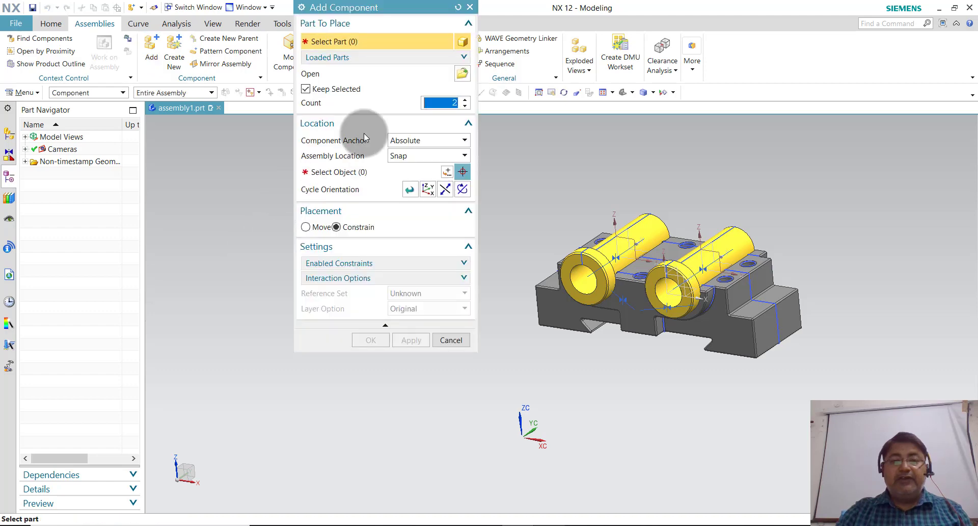
left_click(462, 75)
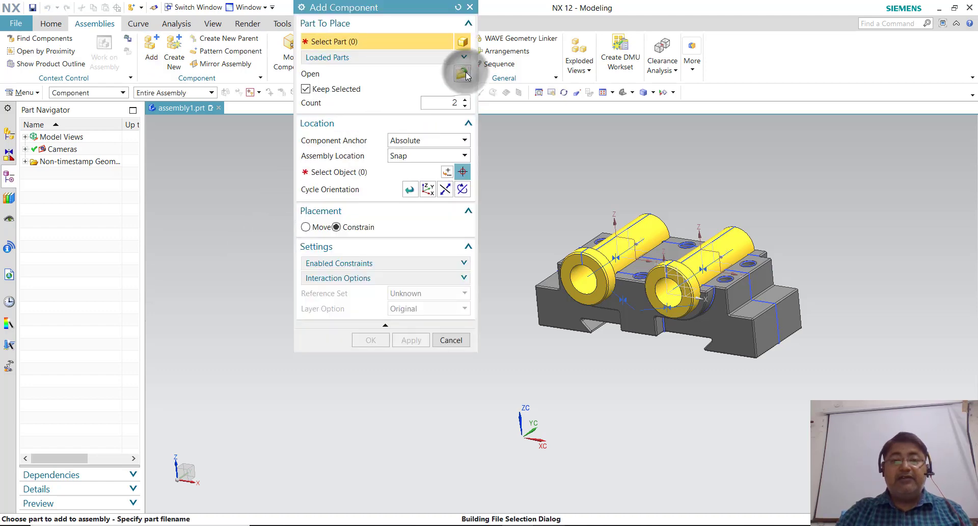
left_click(218, 198)
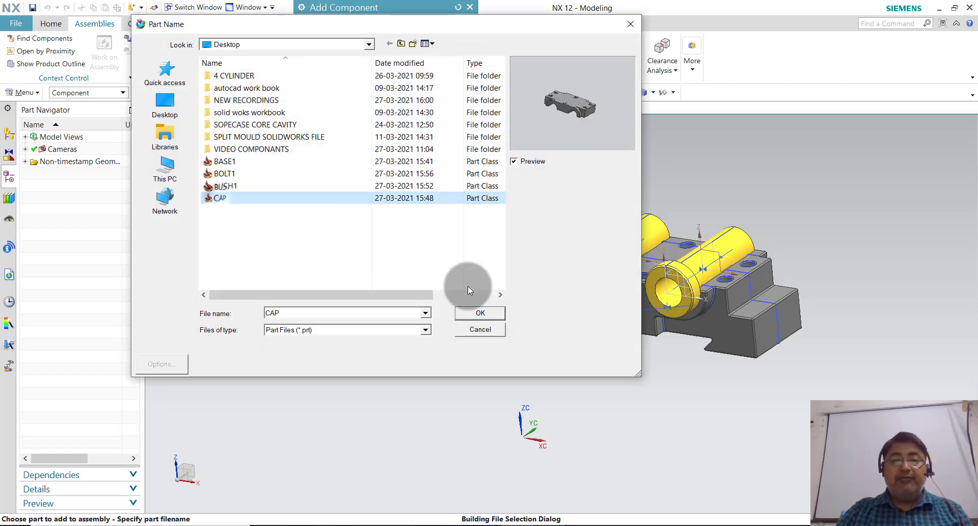
left_click(495, 313)
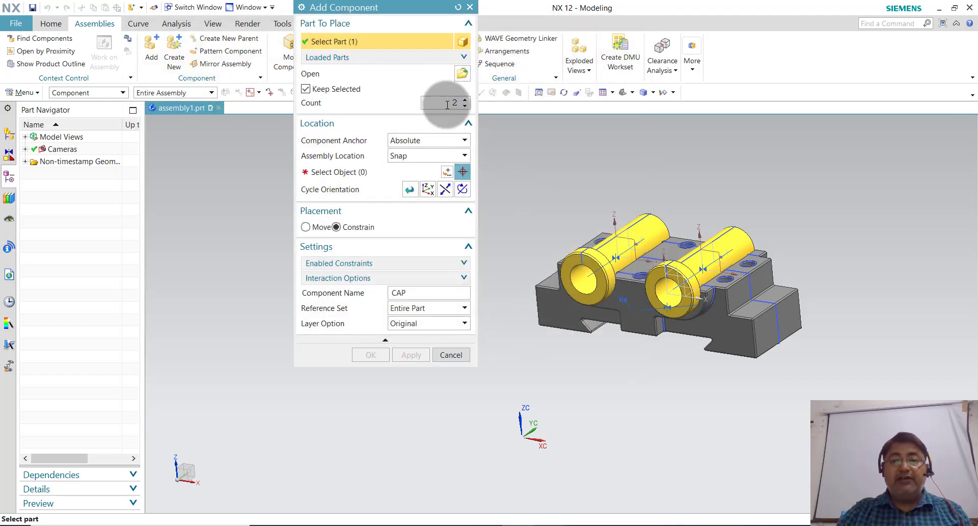
left_click(463, 100)
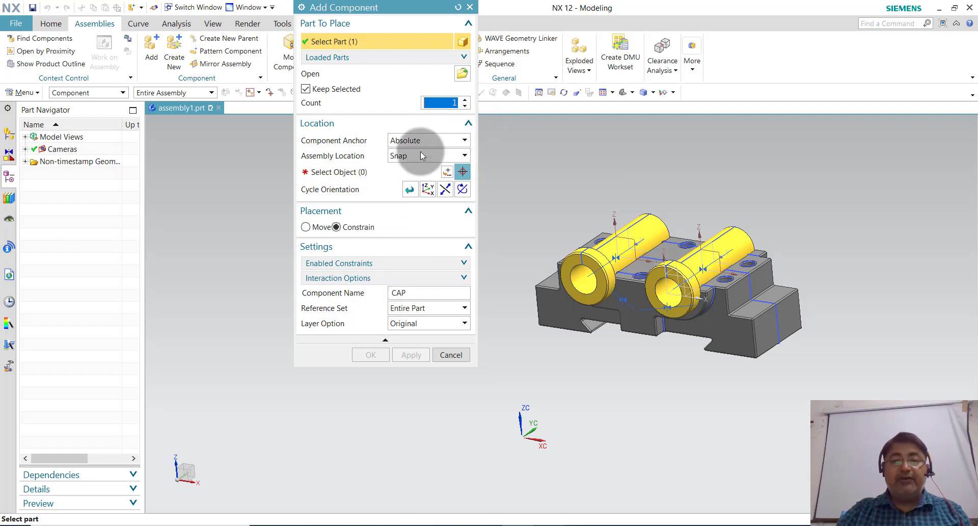
left_click(335, 176)
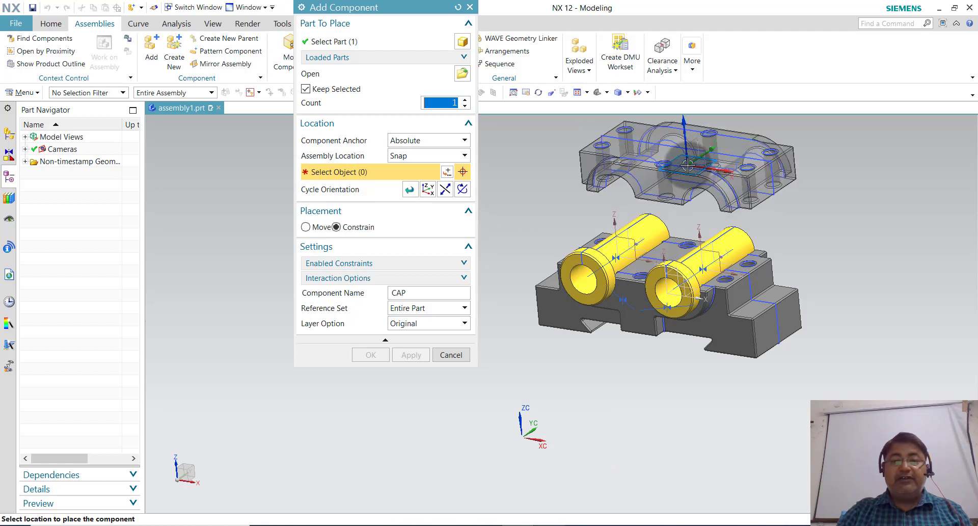
left_click(688, 165)
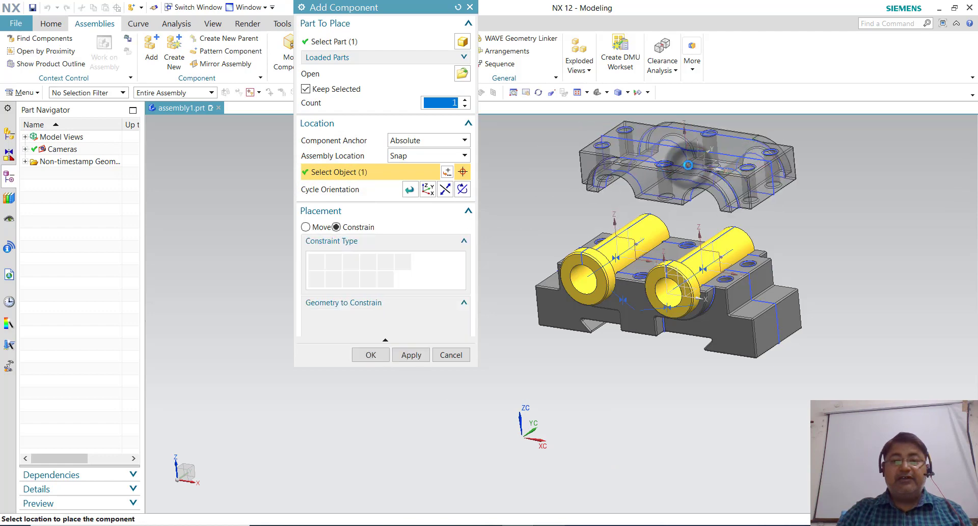
- Lift the cap along ZC and shift it along XC/YC to hover above the base at Z 225
left_click(306, 227)
middle_click_drag(695, 265, 694, 269)
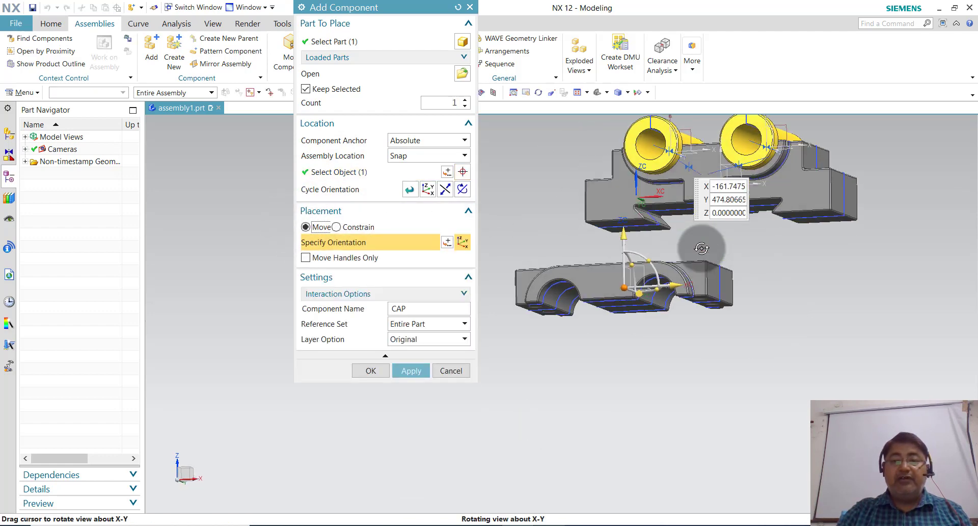
scroll(663, 306, "up", 3)
middle_click_drag(640, 373, 654, 231)
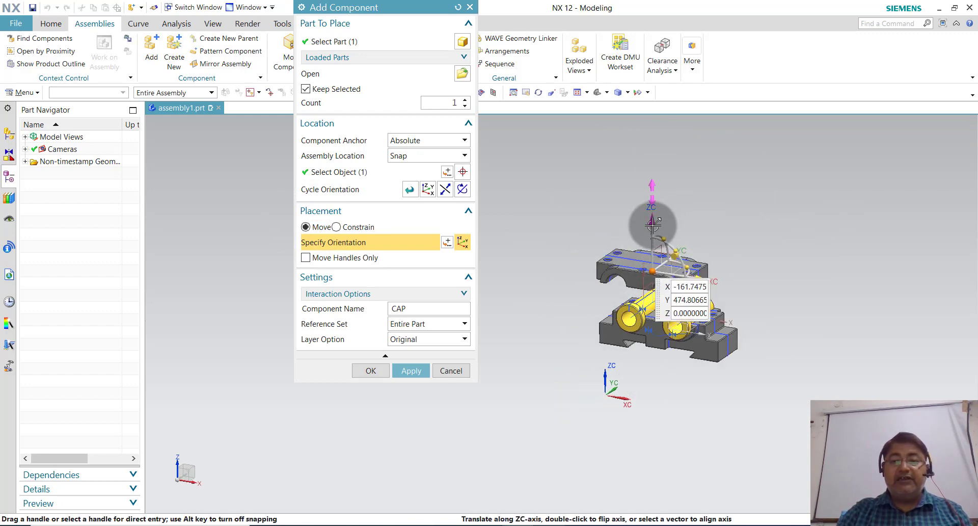
left_click_drag(653, 224, 653, 141)
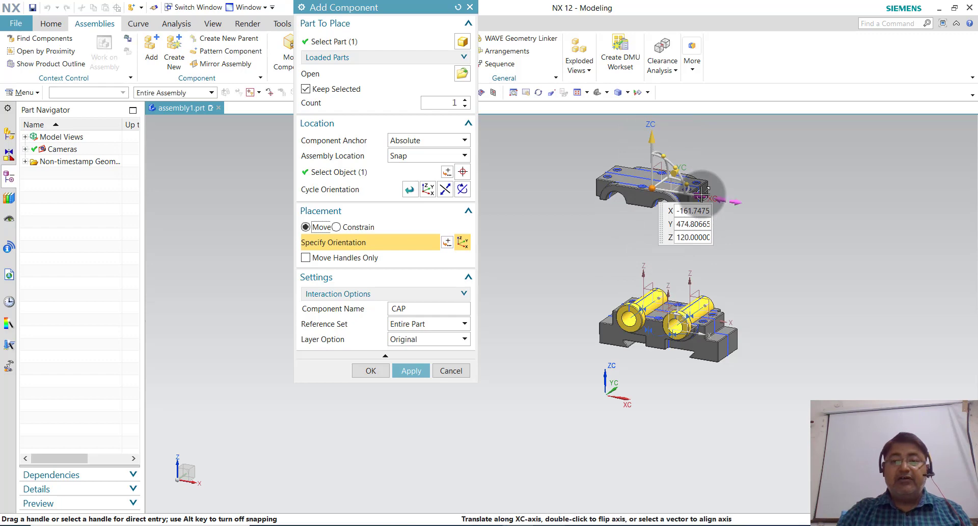
left_click_drag(703, 193, 785, 195)
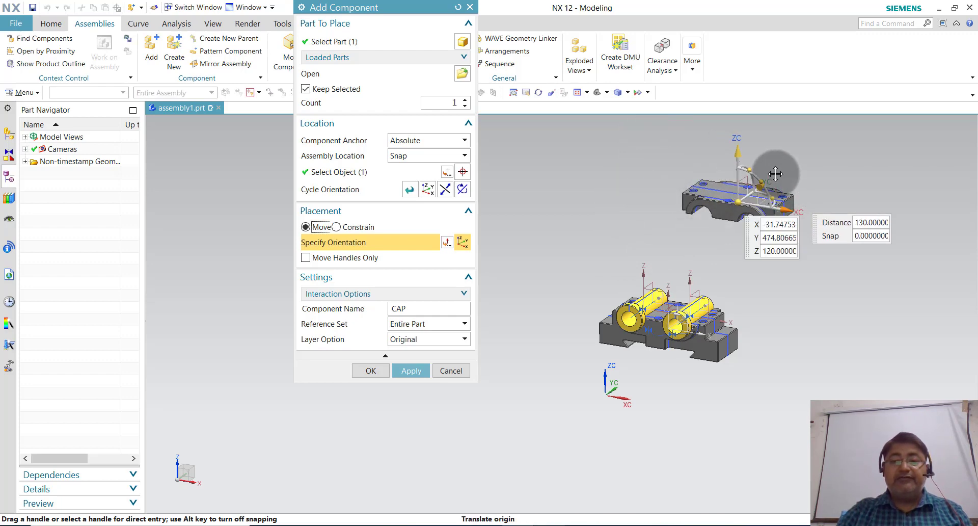
left_click_drag(761, 187, 658, 280)
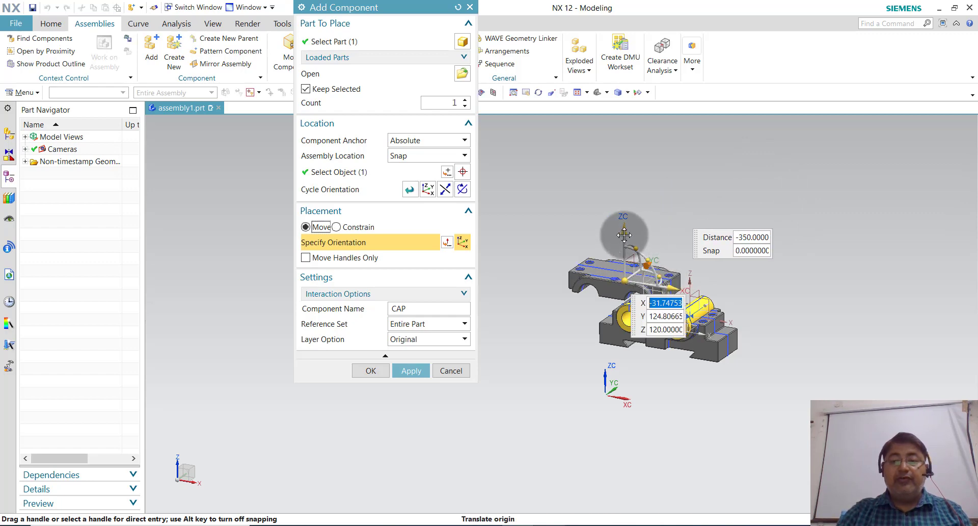
left_click_drag(626, 230, 632, 156)
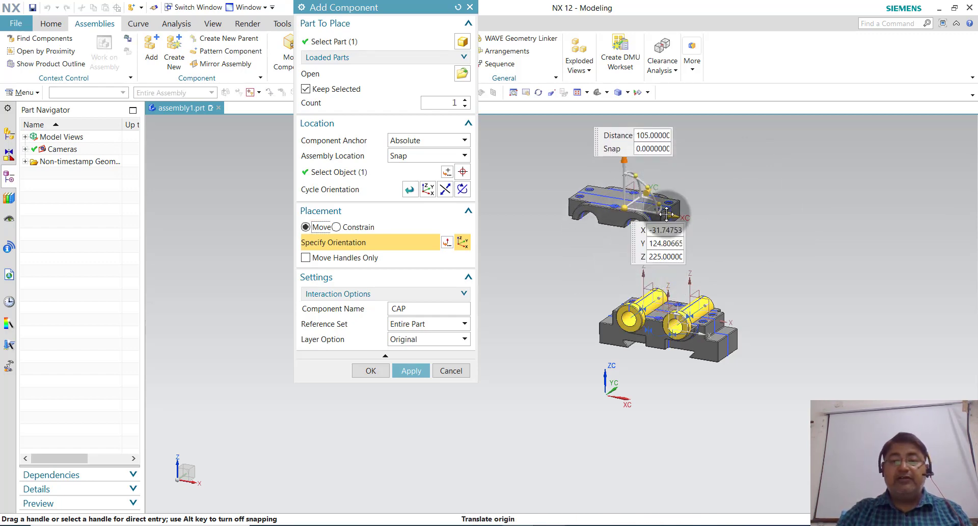
left_click_drag(689, 218, 756, 223)
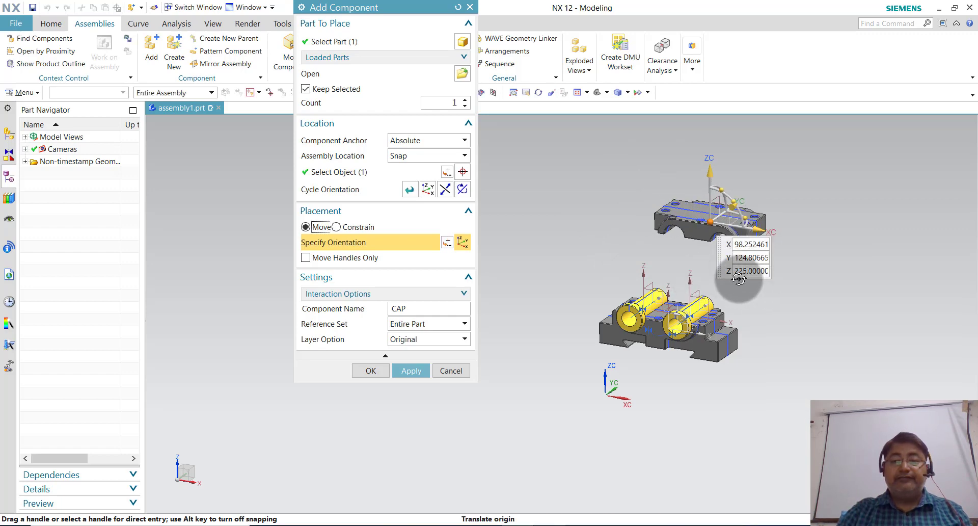
middle_click_drag(738, 278, 686, 250)
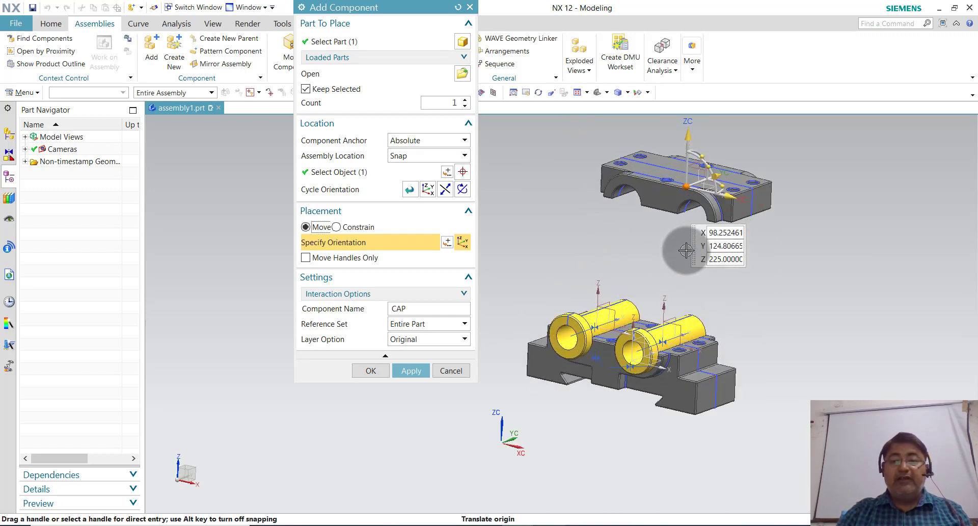
- Touch Align the cap's face to the base block's top face, with the constraint reversed
left_click(342, 227)
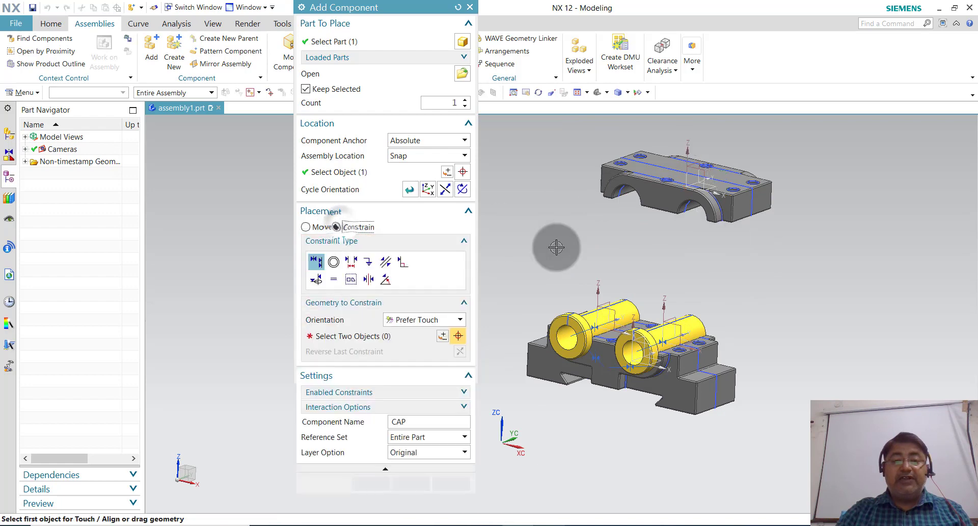
mouse_move(675, 266)
middle_mouse_down()
mouse_move(666, 295)
mouse_move(647, 300)
middle_mouse_up()
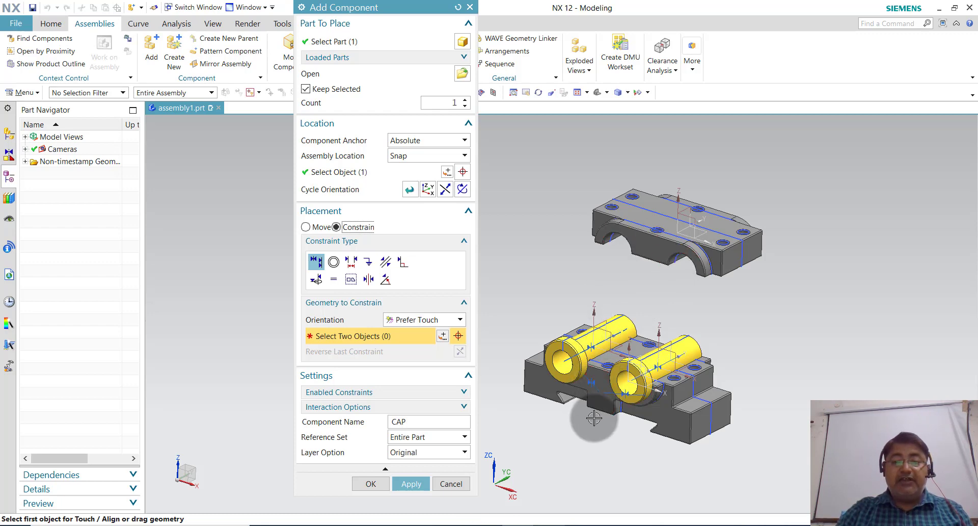
scroll(601, 399, "up", 2)
left_click(603, 397)
scroll(617, 466, "down", 2)
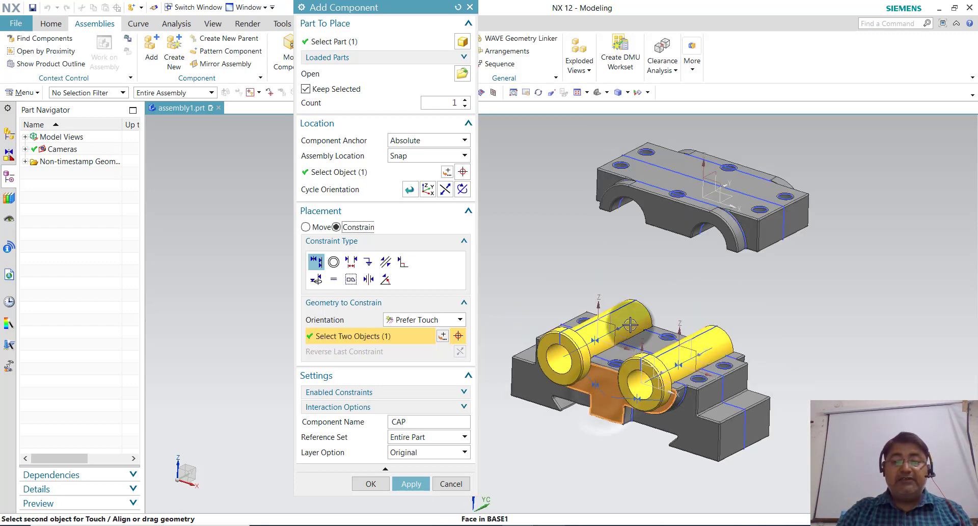
left_click(667, 214)
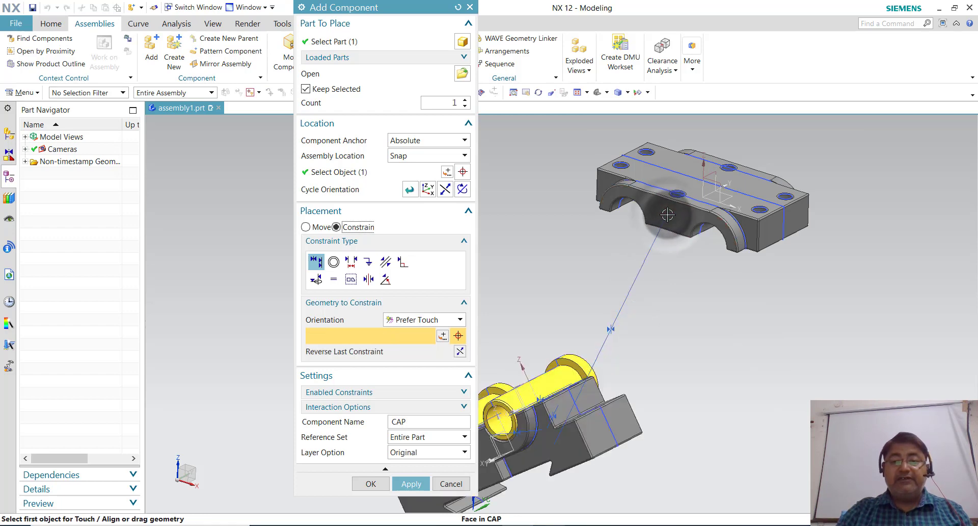
left_click(460, 352)
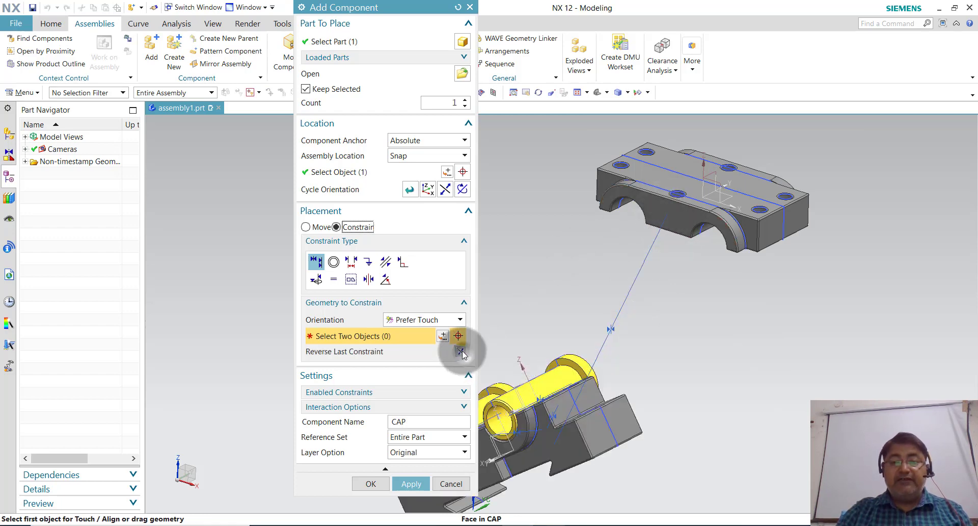
middle_click_drag(709, 360, 718, 351)
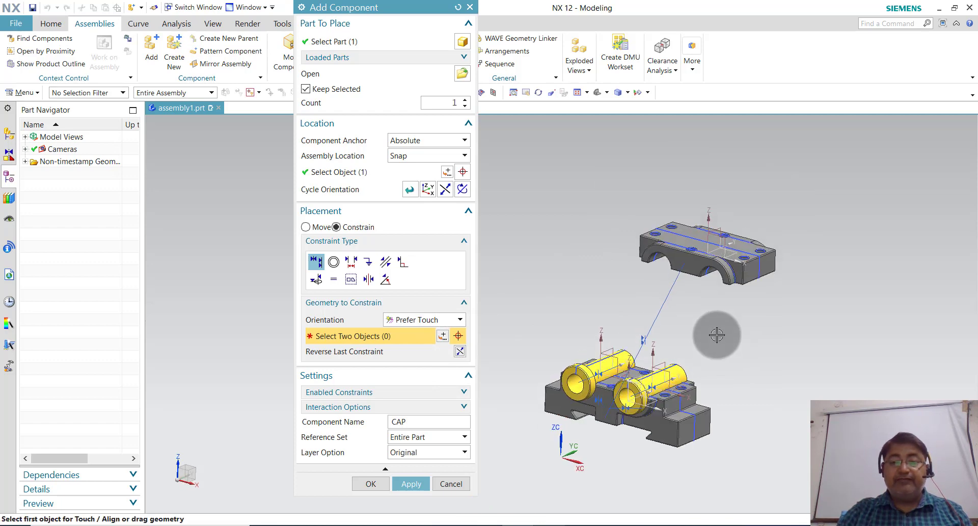
scroll(570, 368, "down", 2)
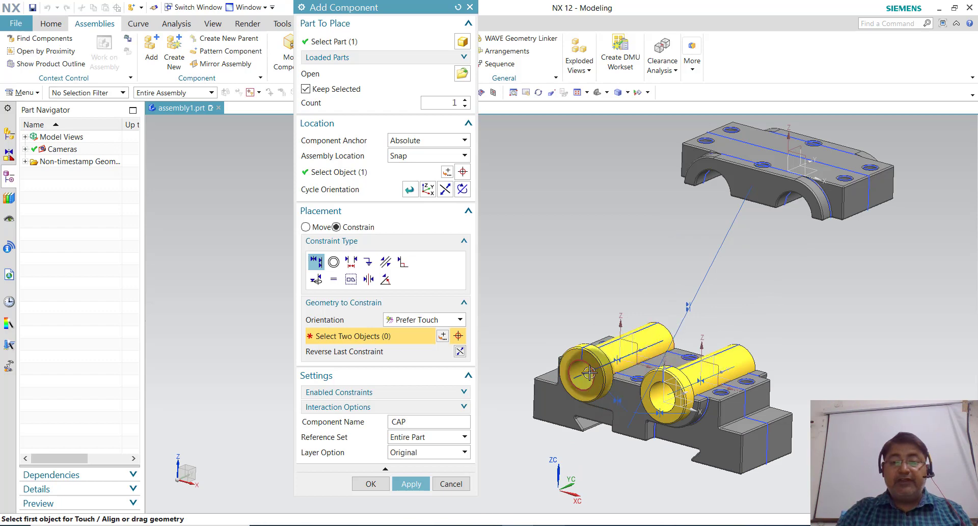
- Align the cap's half-round bore with the yellow bush centerline
left_click(713, 190)
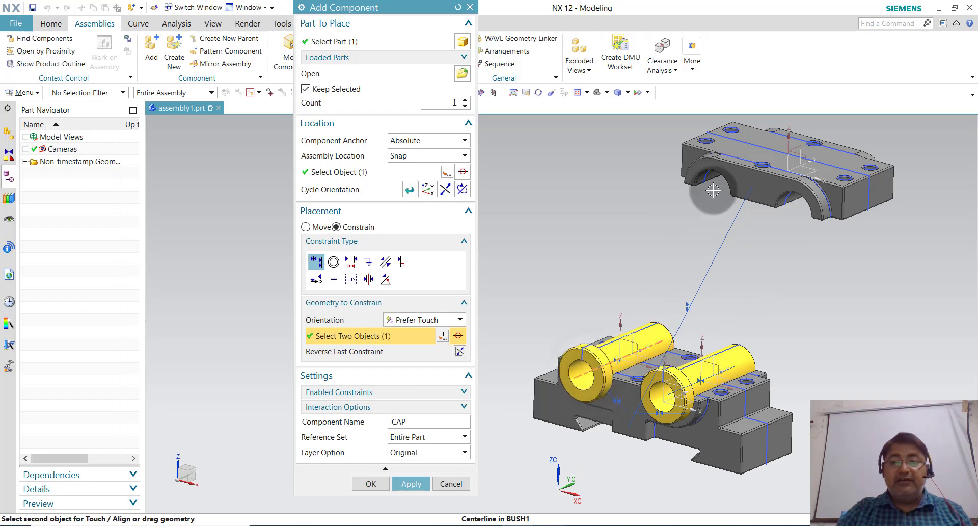
scroll(720, 178, "down", 2)
scroll(714, 177, "down", 1)
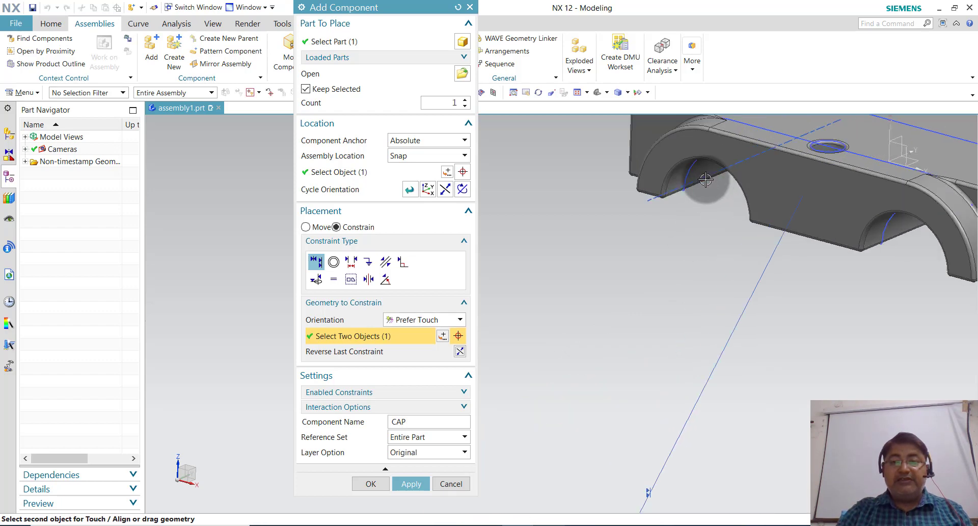
scroll(706, 177, "down", 1)
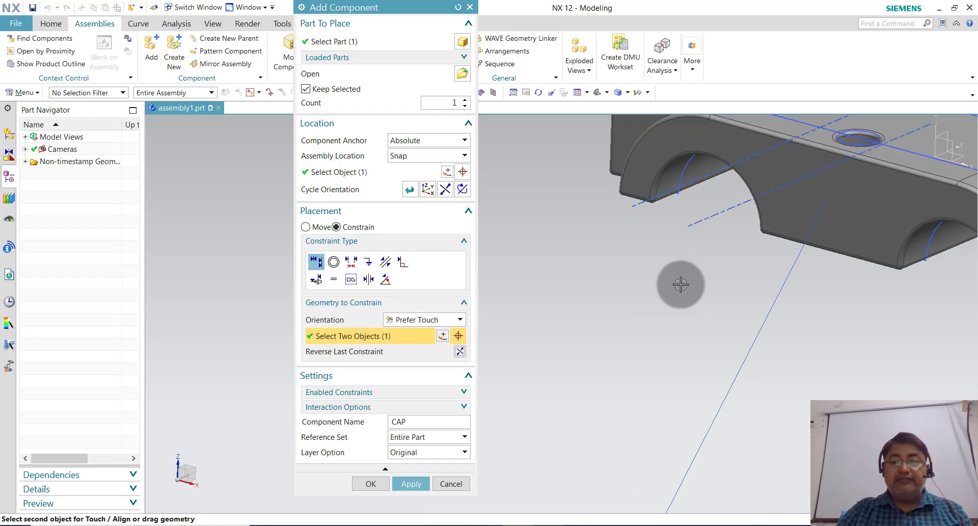
middle_click_drag(683, 284, 651, 384)
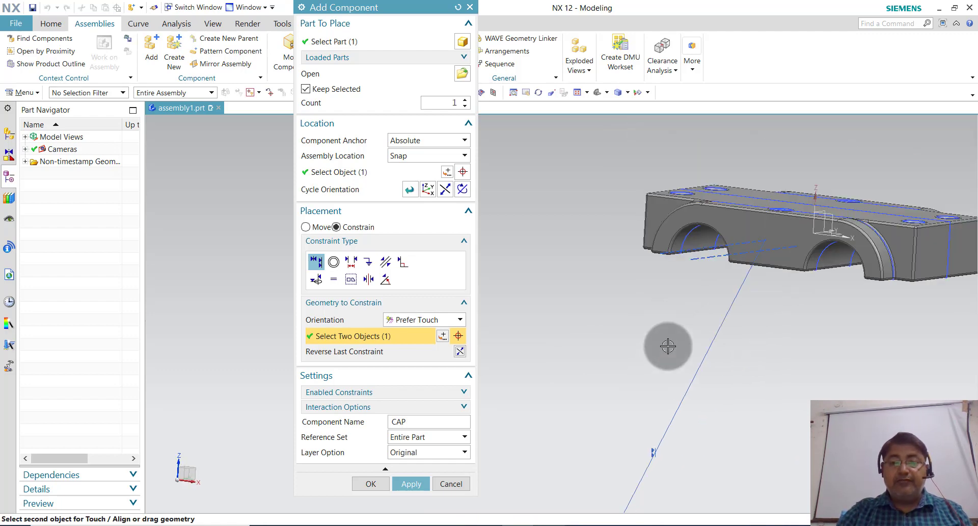
middle_click_drag(671, 343, 701, 238)
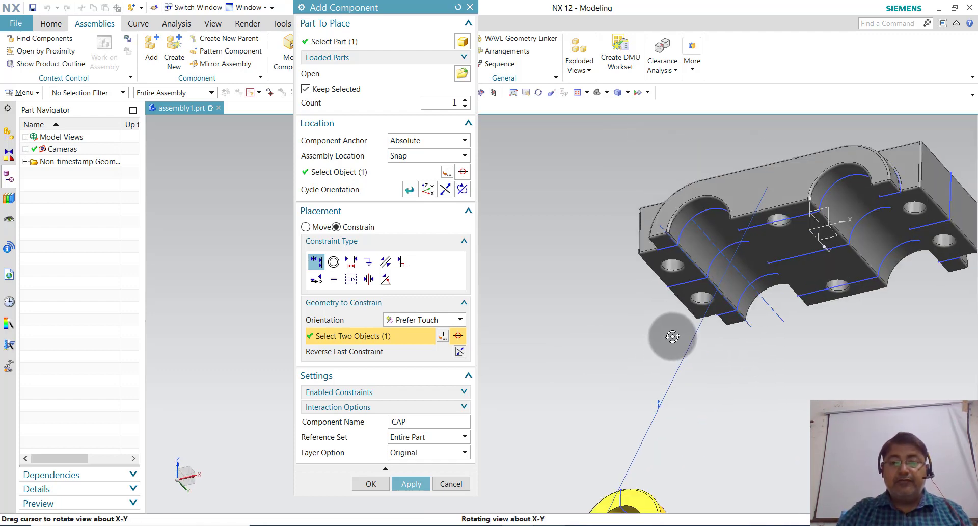
left_click(708, 243)
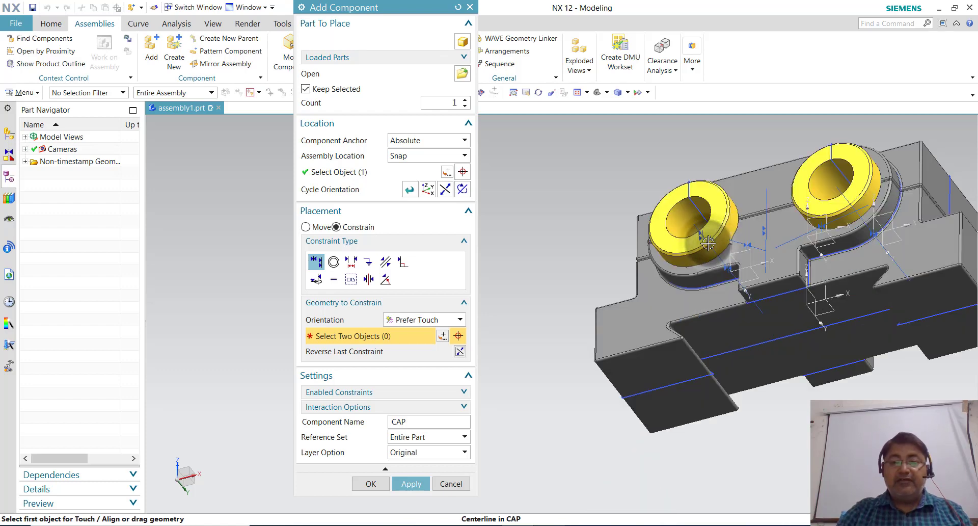
middle_click_drag(701, 262, 884, 250)
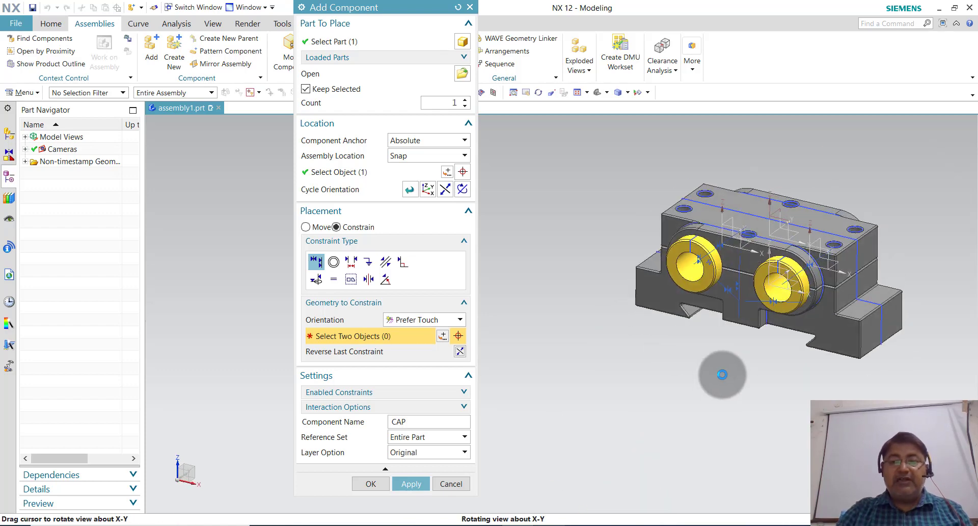
scroll(884, 251, "up", 3)
scroll(881, 286, "up", 2)
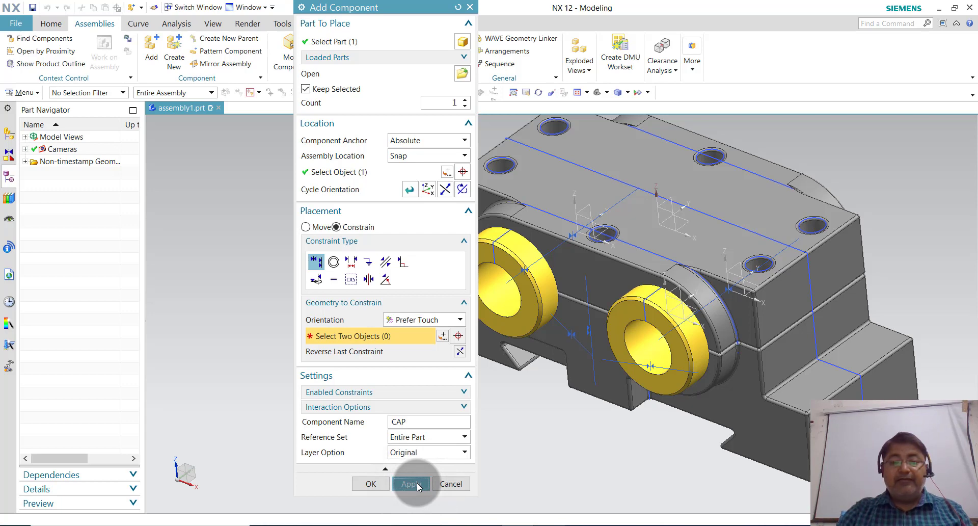
- Apply the cap placement, then make a first attempt at loading BOLT1 before closing the dialog
left_click(414, 483)
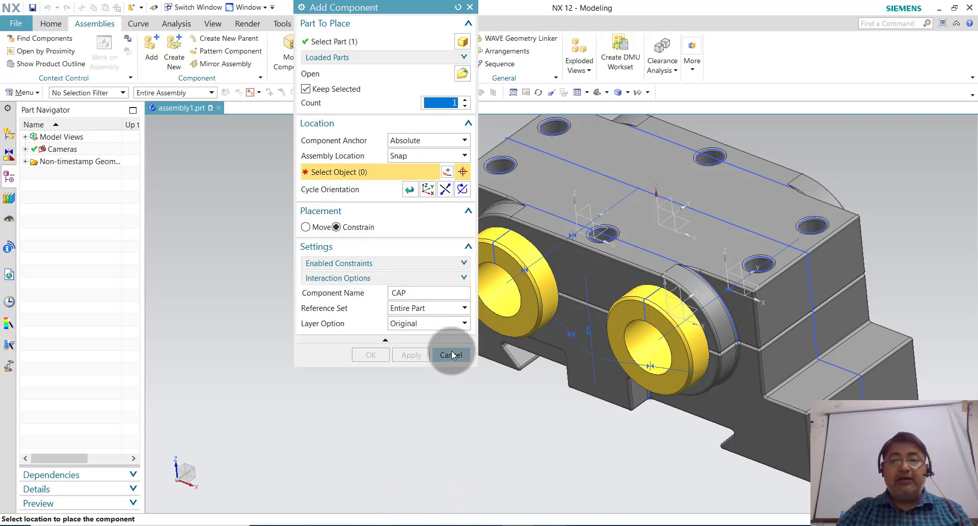
triple_click(467, 101)
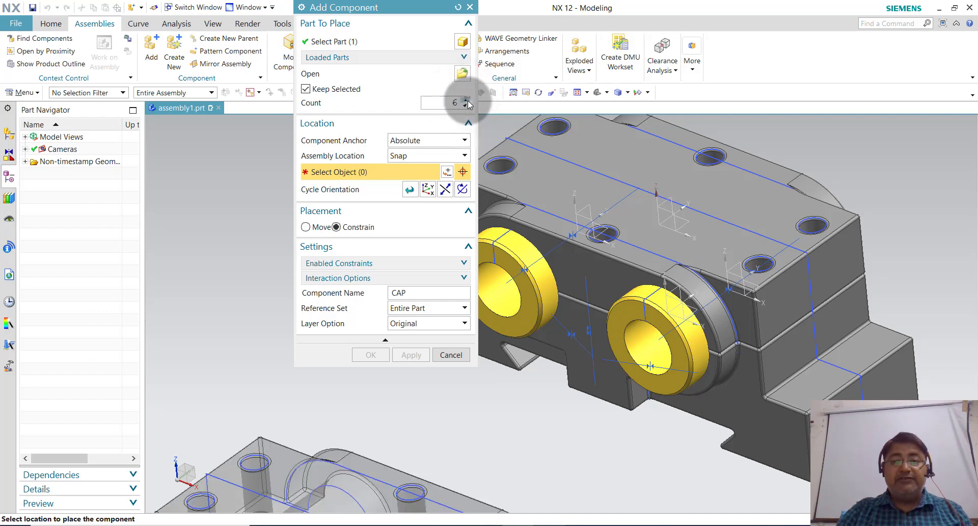
left_click(469, 104)
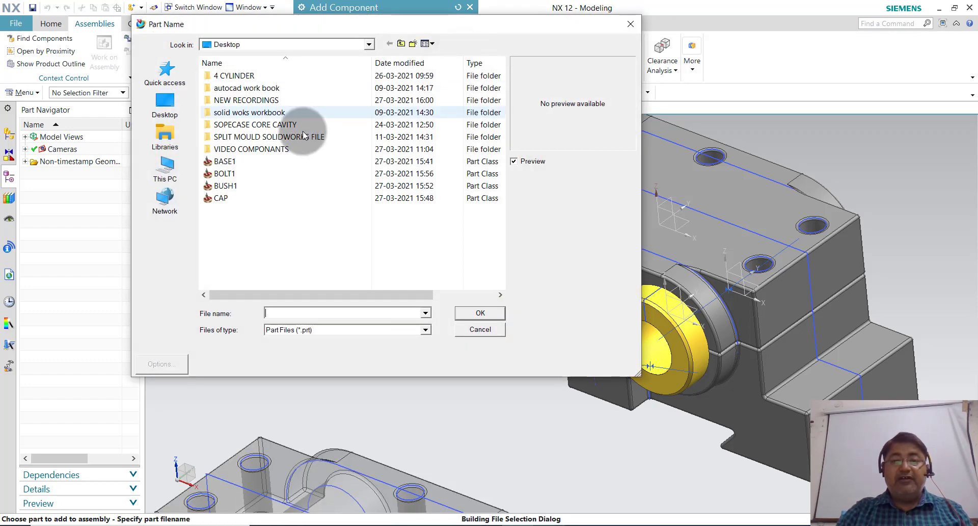
left_click(227, 174)
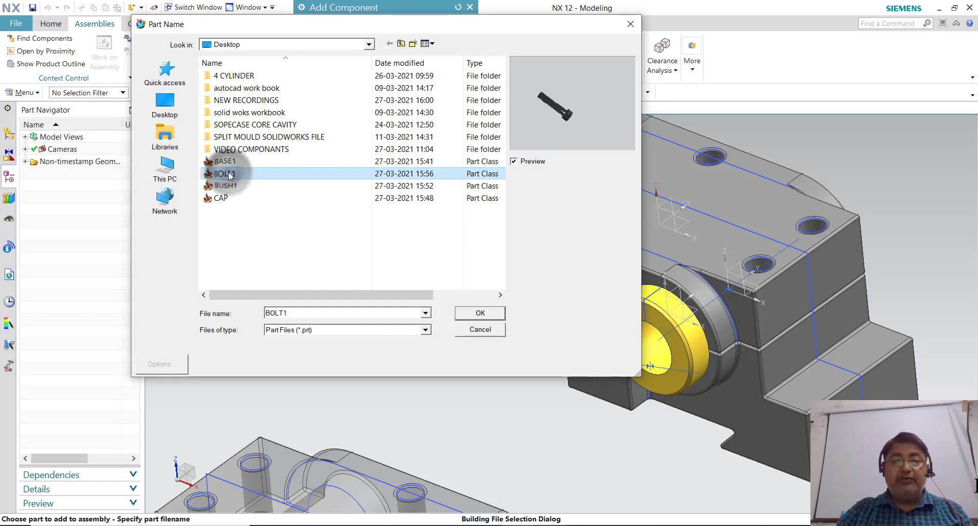
left_click(467, 313)
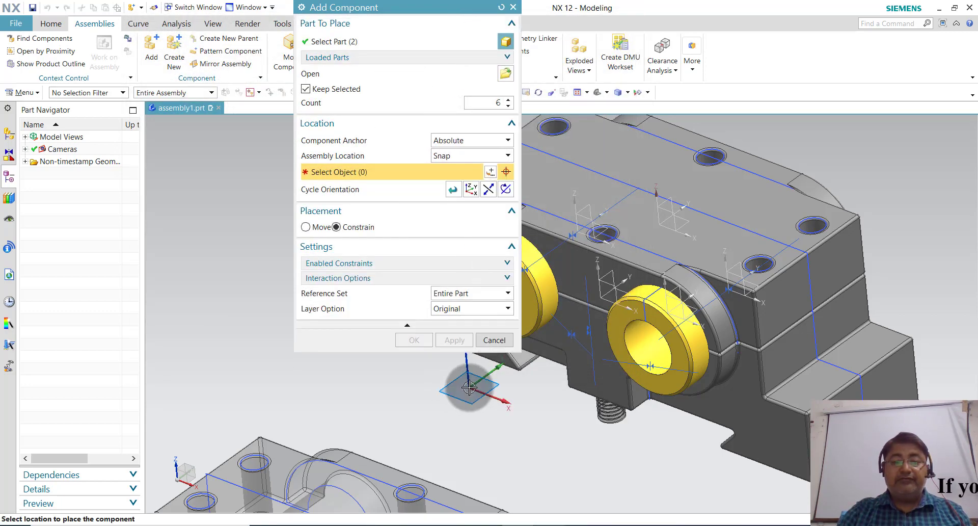
scroll(470, 388, "down", 1)
scroll(533, 371, "down", 1)
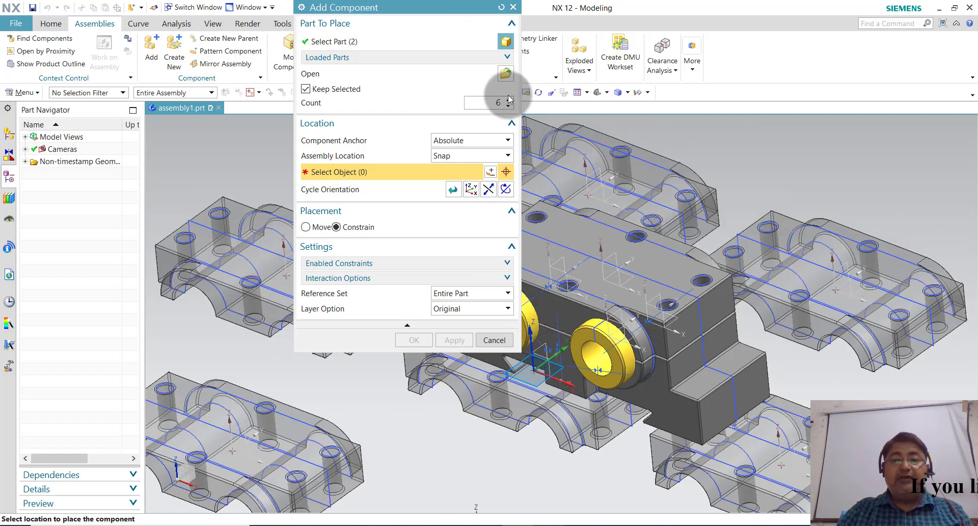
left_click(513, 7)
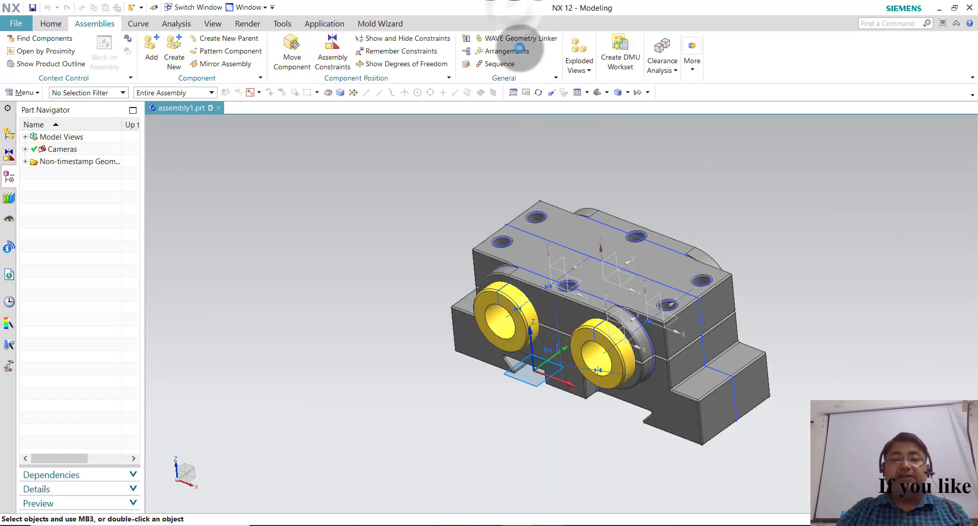
- Restart Add Component with Count 6 and BOLT1.prt as the part
left_click(155, 64)
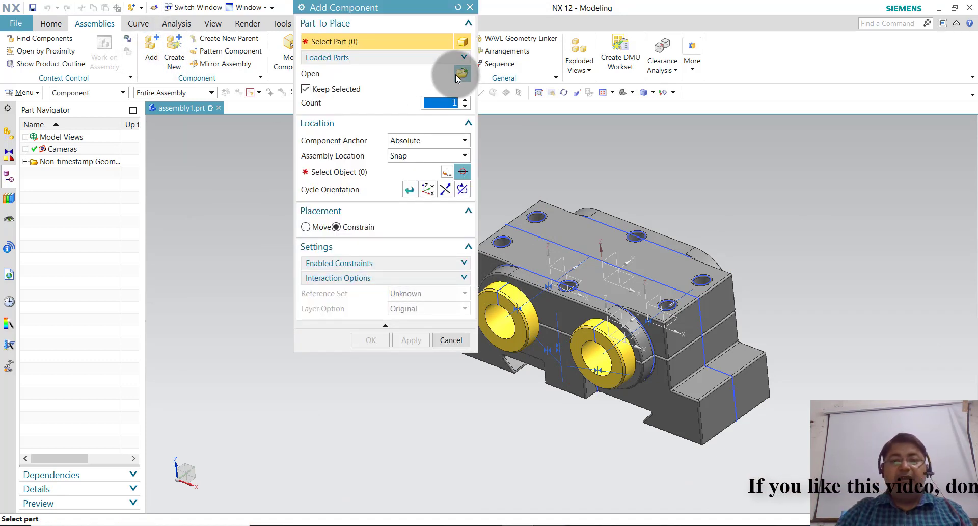
left_click(465, 101)
left_click(465, 101)
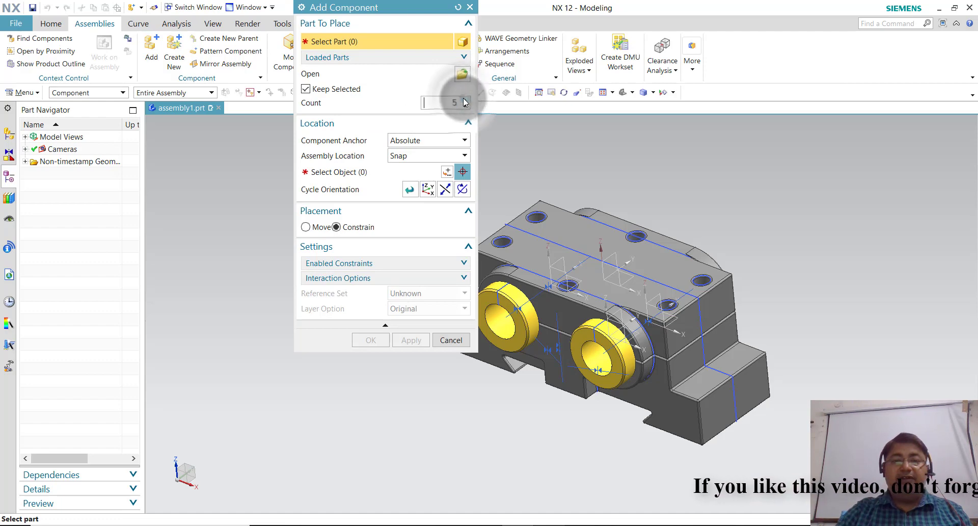
left_click(465, 101)
left_click(465, 100)
left_click(463, 74)
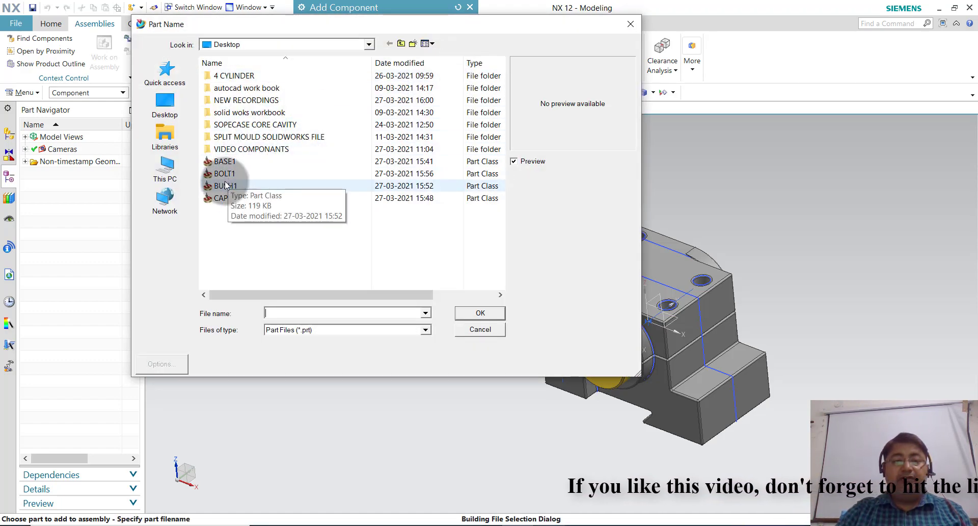
left_click(226, 174)
left_click(475, 314)
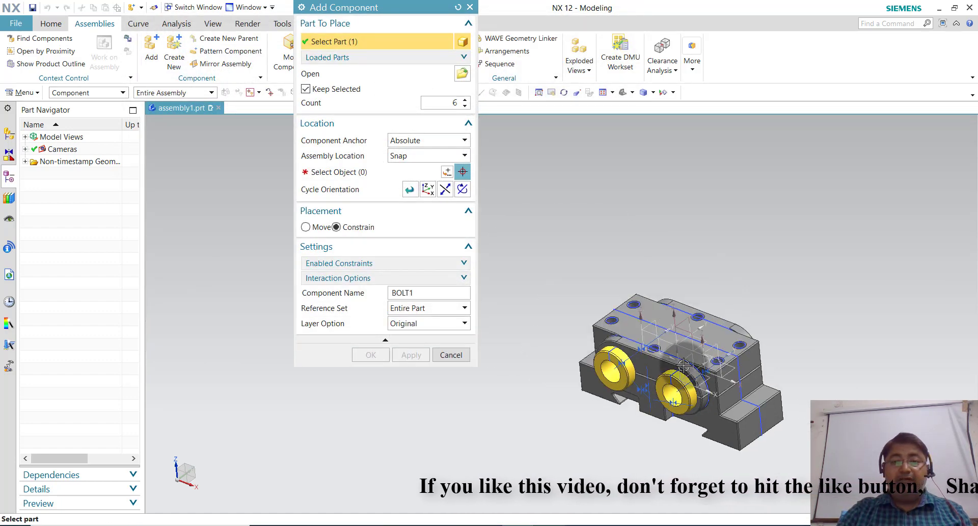
- Place the six bolts at a picked point and lift them to Z 144 with Move
left_click(372, 173)
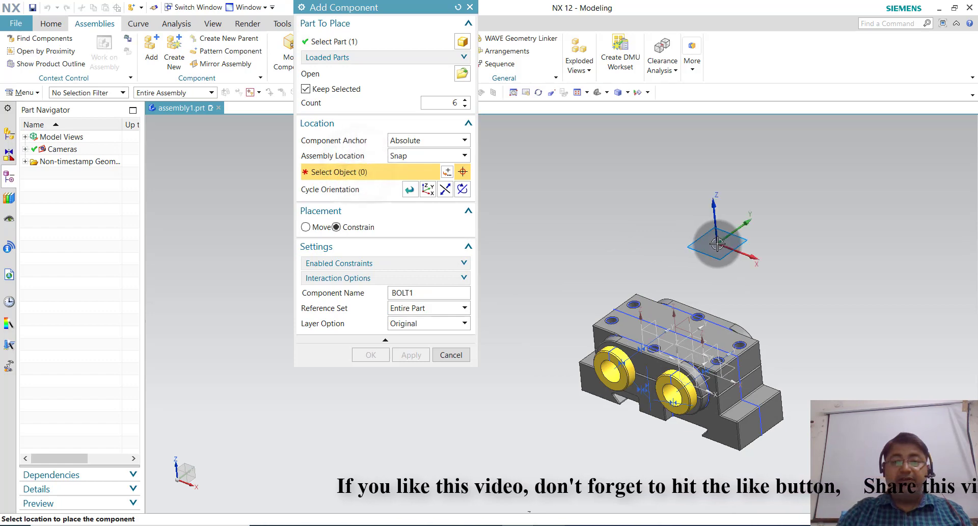
left_click(305, 227)
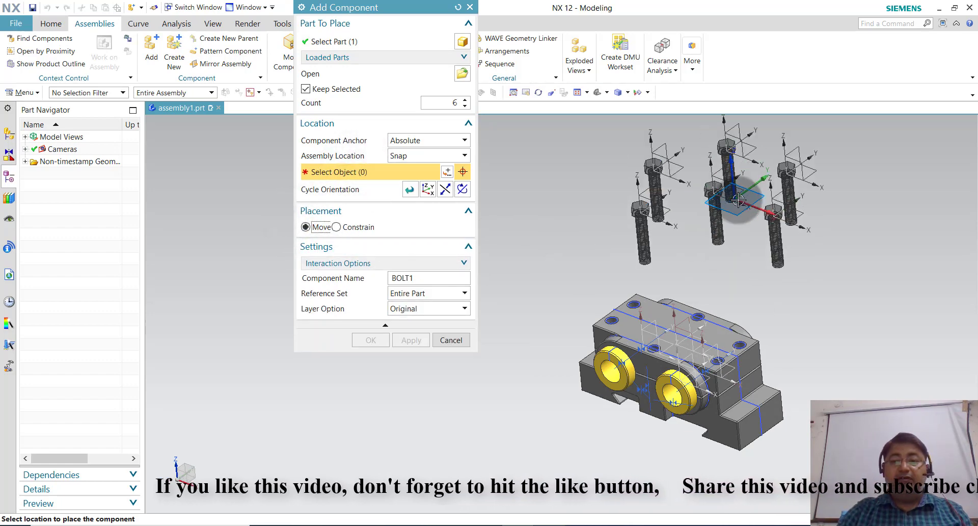
middle_click_drag(739, 257, 773, 227)
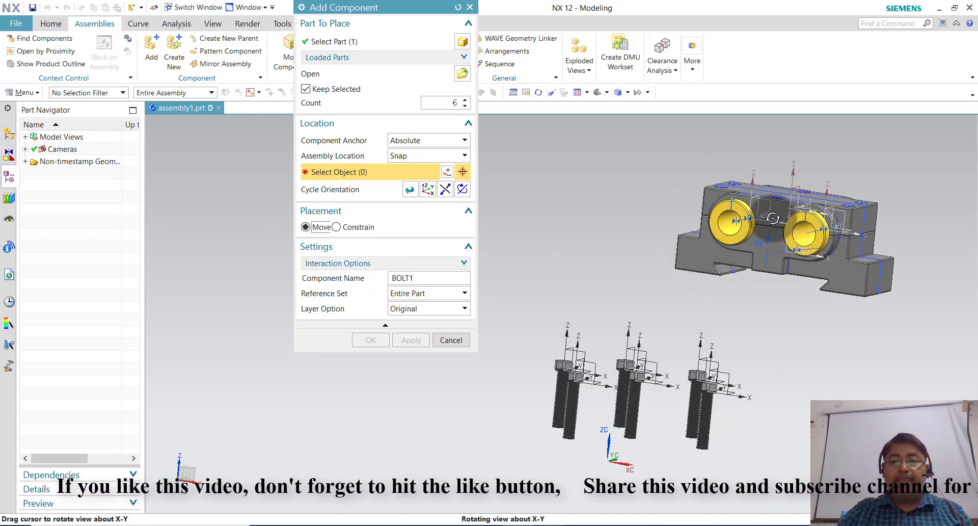
scroll(787, 219, "down", 3)
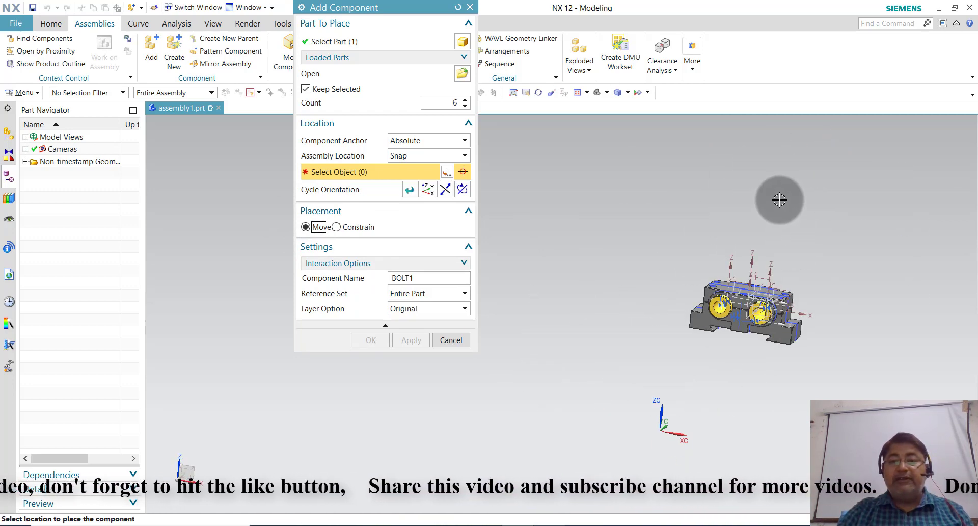
middle_click_drag(772, 218, 721, 258)
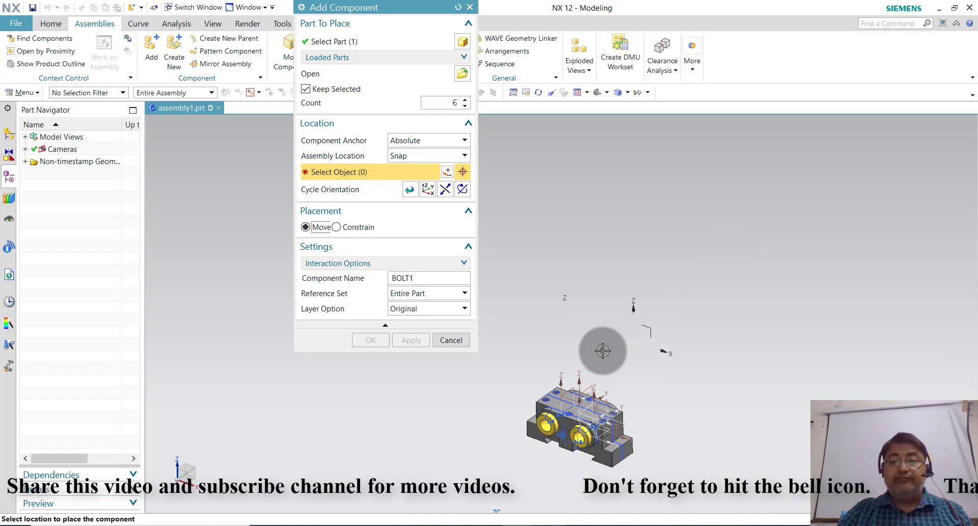
left_click(614, 379)
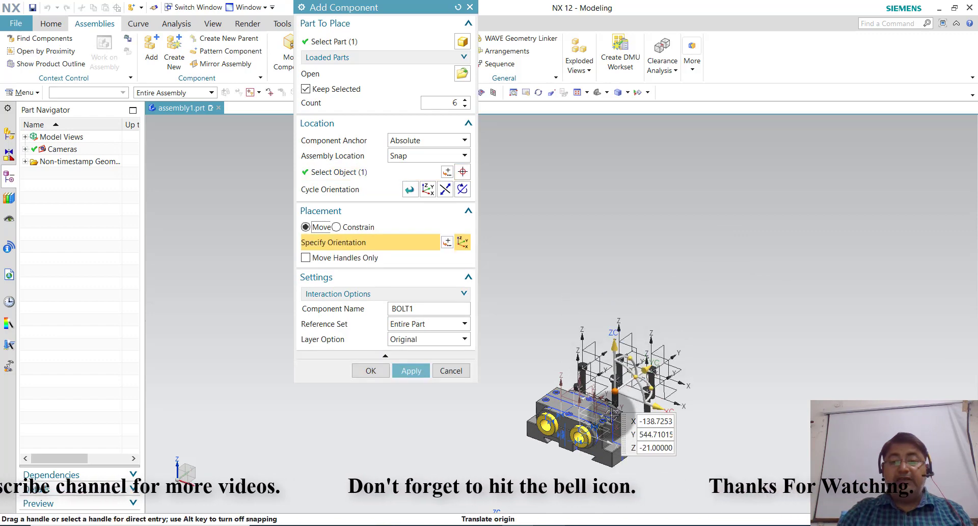
left_click_drag(612, 349, 620, 266)
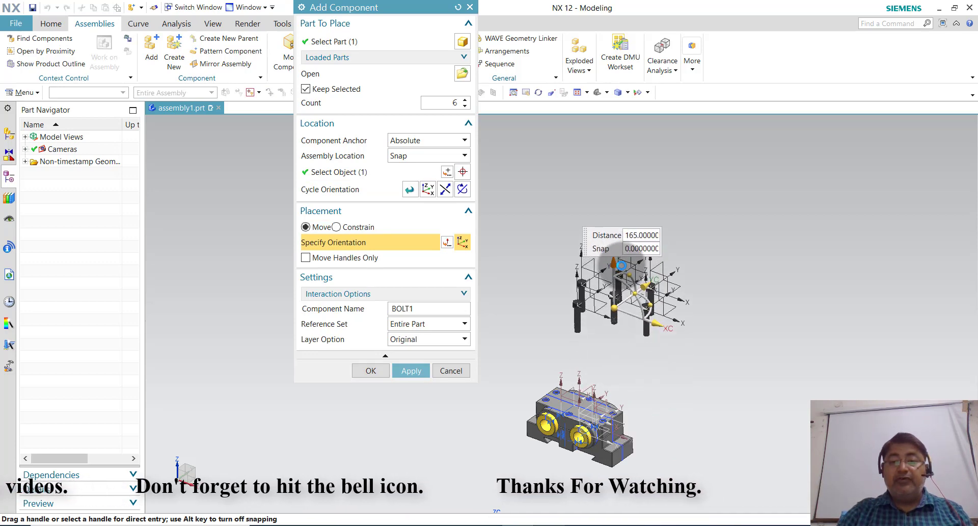
left_click(396, 361)
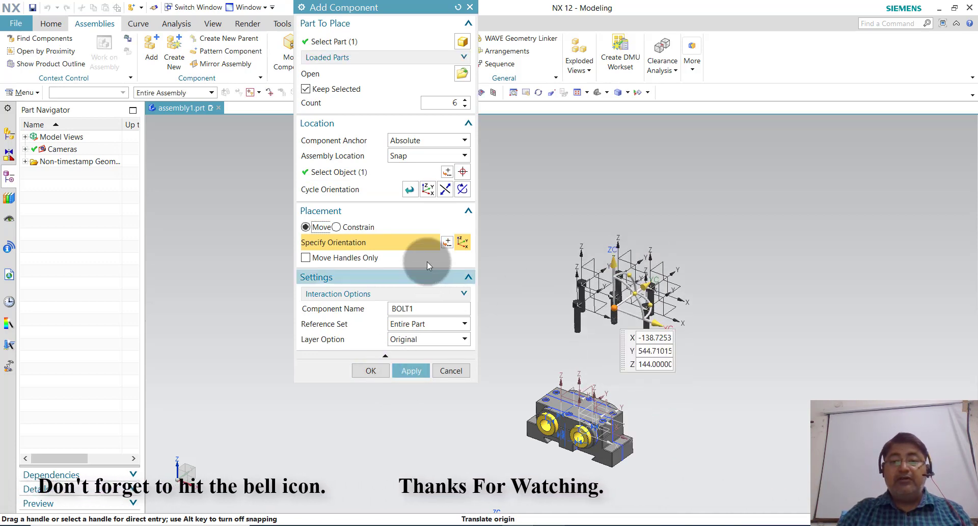
- Touch/Align a bolt's centerline to a cap hole edge, then orbit to check the protruding shanks
left_click(336, 228)
scroll(532, 386, "down", 2)
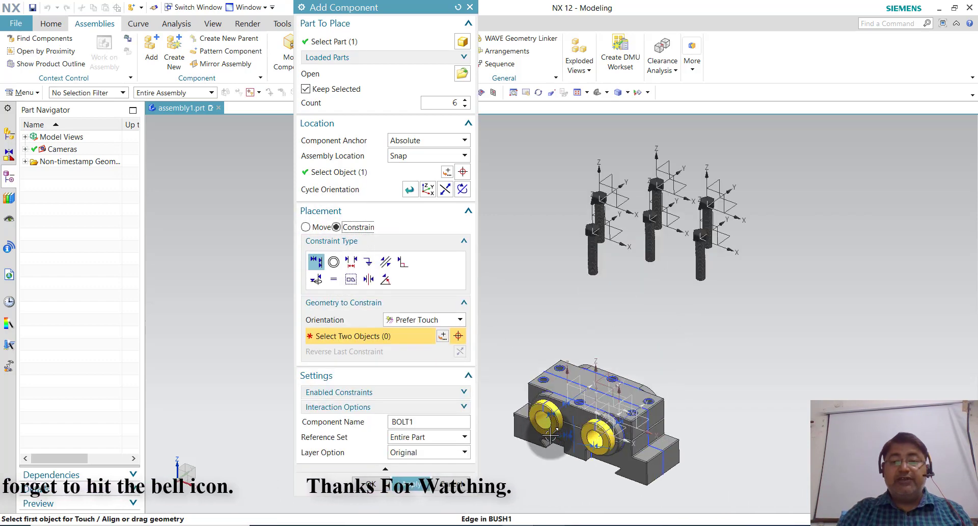
scroll(532, 386, "down", 2)
scroll(557, 373, "down", 2)
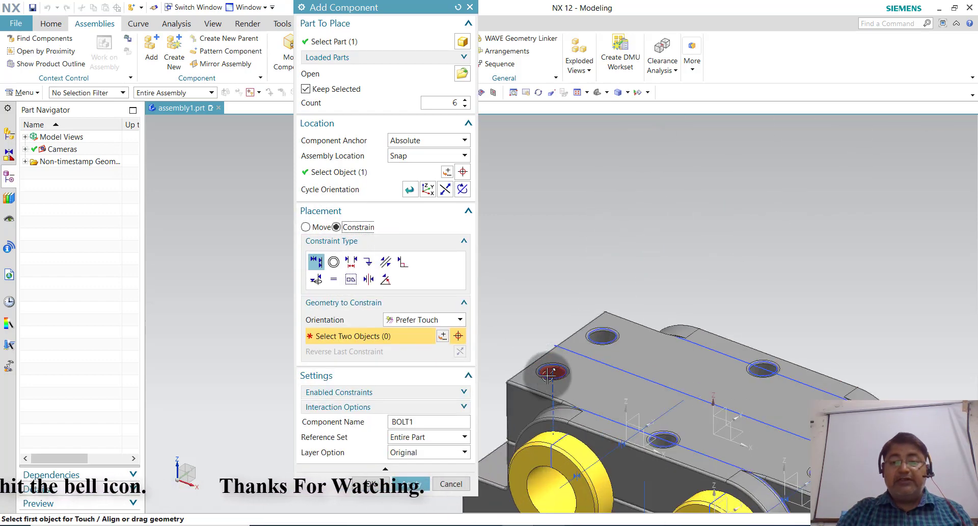
left_click(553, 388)
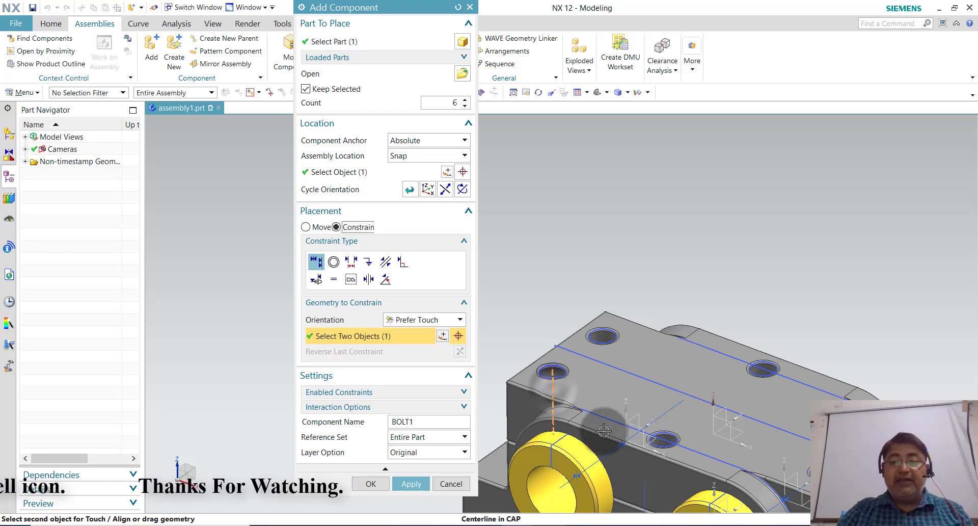
scroll(553, 388, "up", 5)
scroll(637, 244, "down", 2)
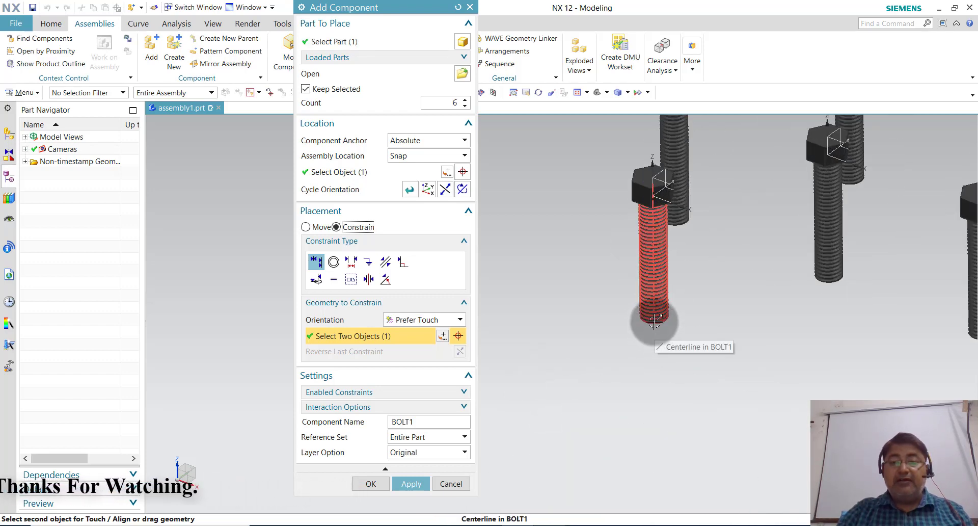
left_click(654, 321)
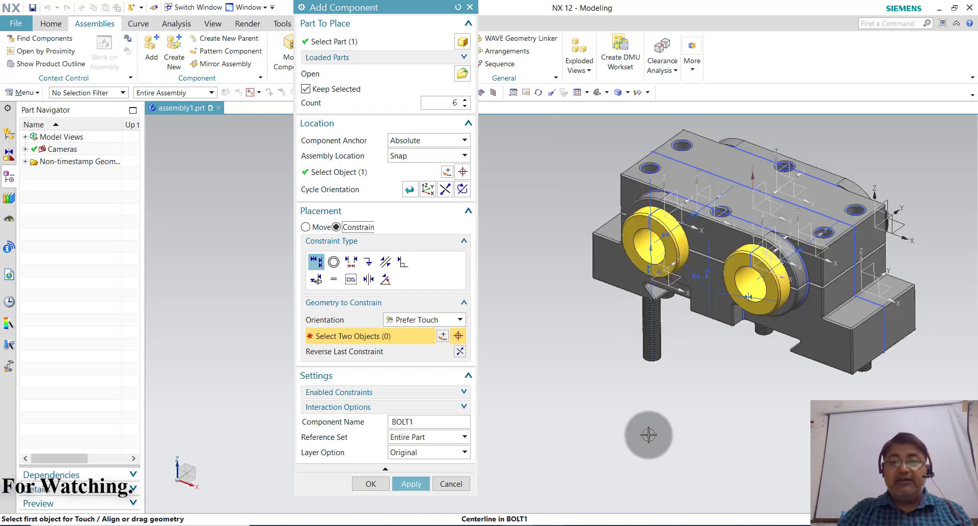
scroll(647, 431, "up", 3)
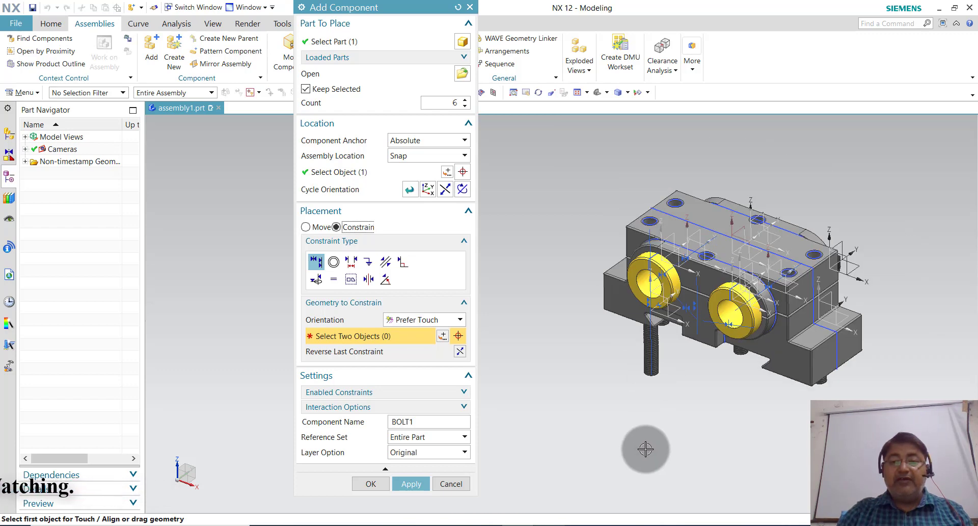
middle_click_drag(680, 428, 684, 383)
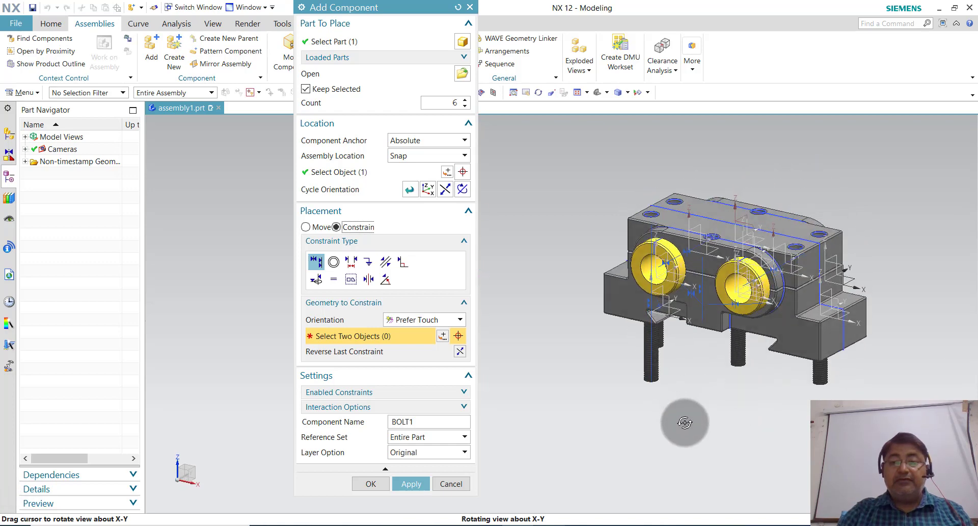
middle_click_drag(684, 383, 683, 419)
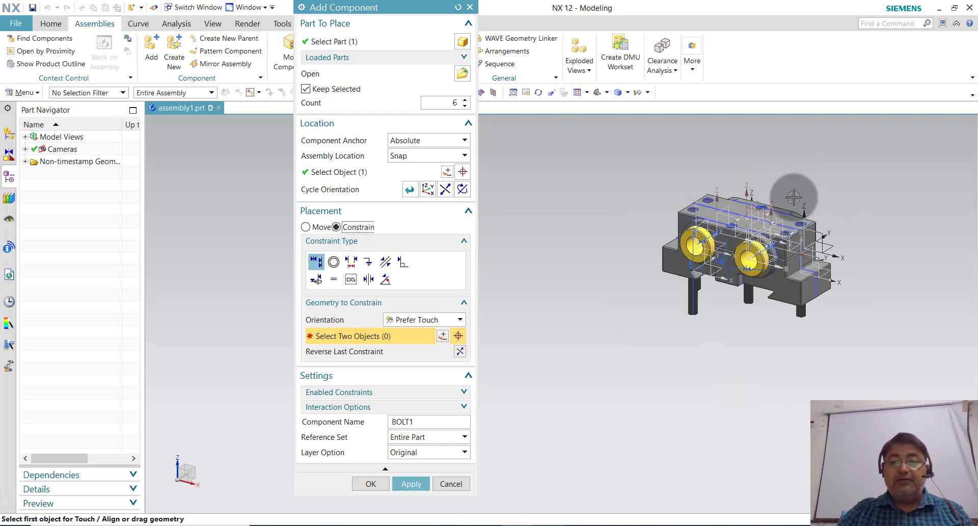
scroll(764, 209, "up", 3)
scroll(786, 202, "up", 2)
scroll(786, 202, "down", 2)
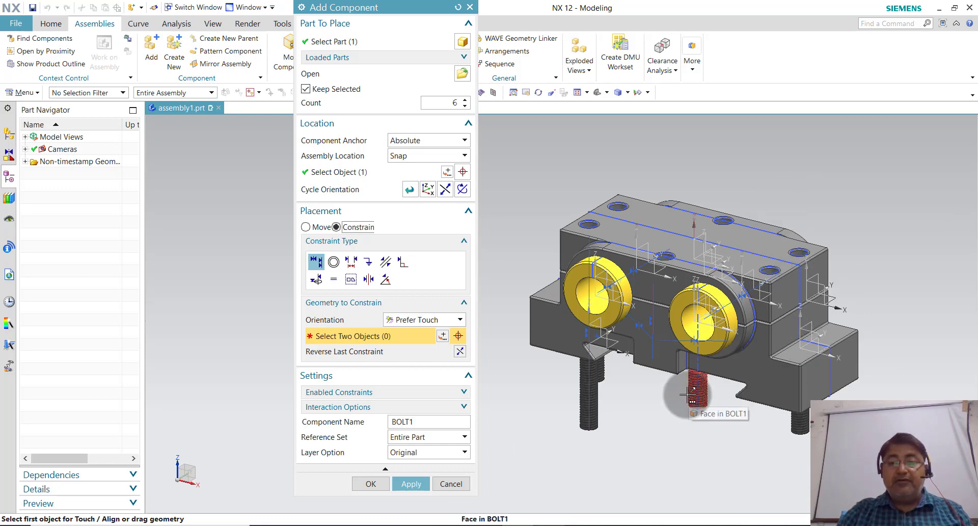
- Move the bolts back up to Z 299.5 and zoom onto a top cap hole
left_click(318, 233)
scroll(693, 474, "down", 1)
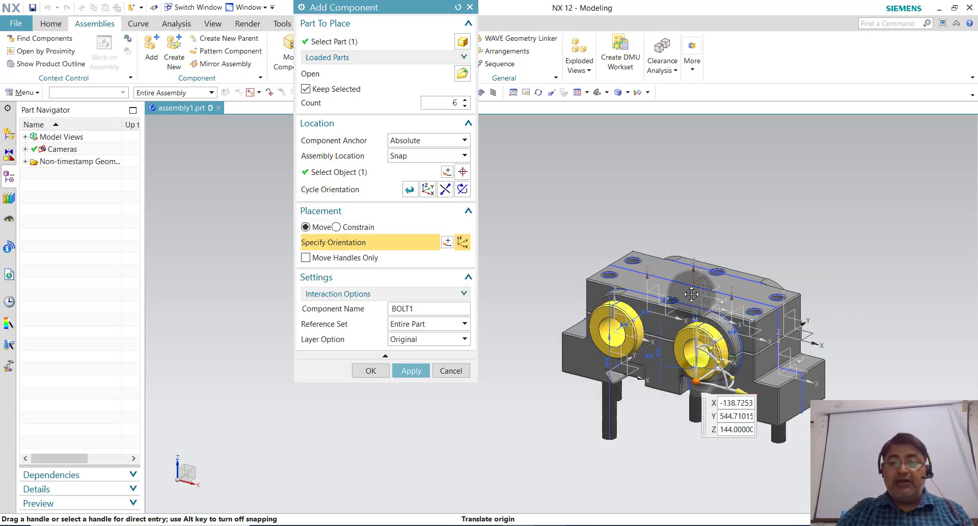
left_click_drag(703, 370, 691, 174)
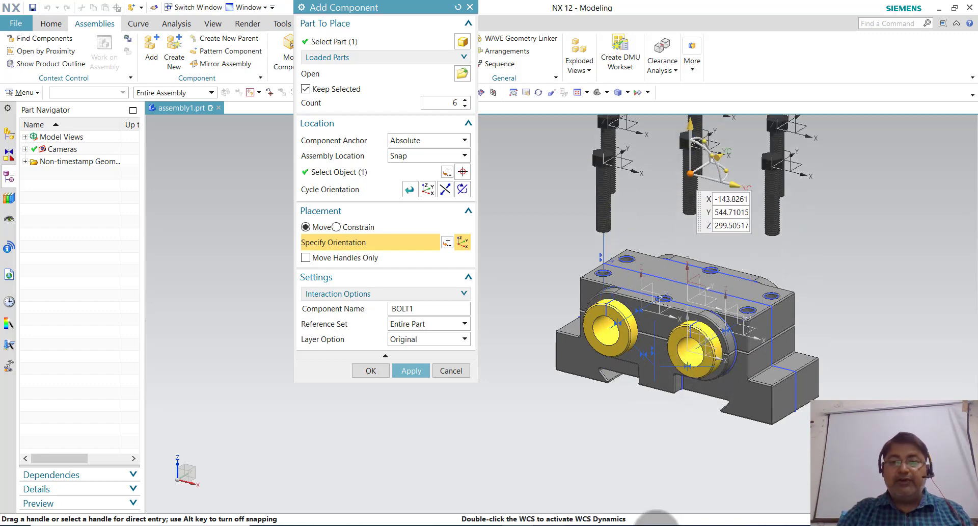
scroll(660, 468, "down", 1)
scroll(656, 272, "up", 1)
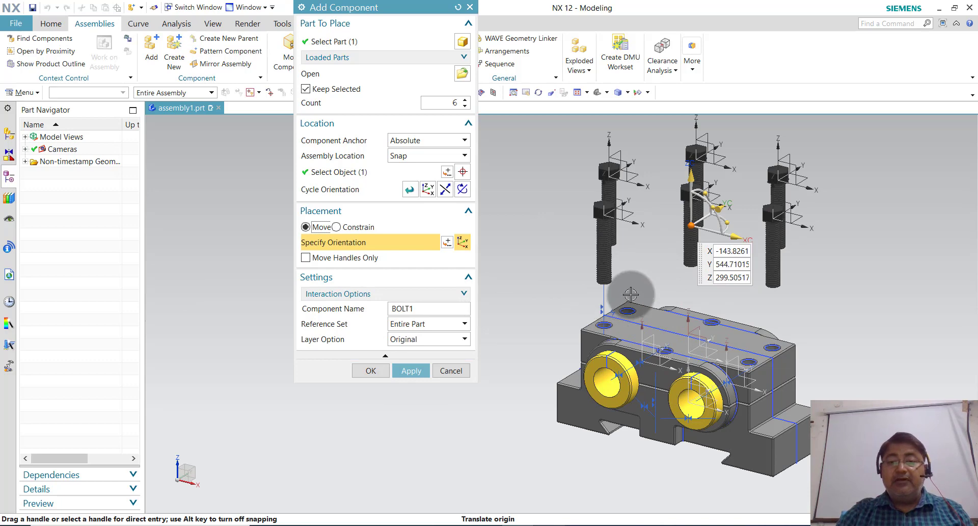
middle_click_drag(632, 294, 619, 300)
scroll(635, 304, "up", 2)
scroll(635, 304, "up", 3)
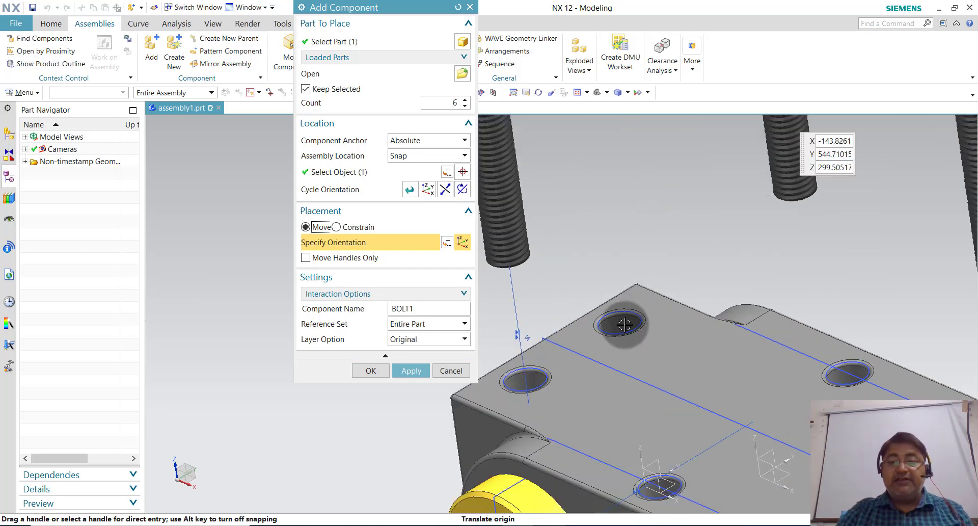
- Align the first bolt's centerline with the top cap hole's centerline
left_click(352, 227)
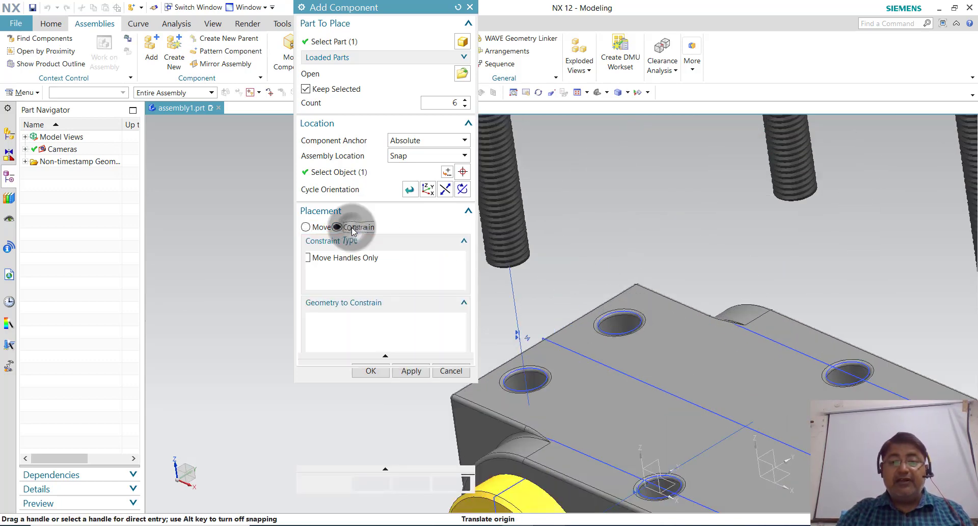
left_click(619, 322)
scroll(676, 392, "down", 4)
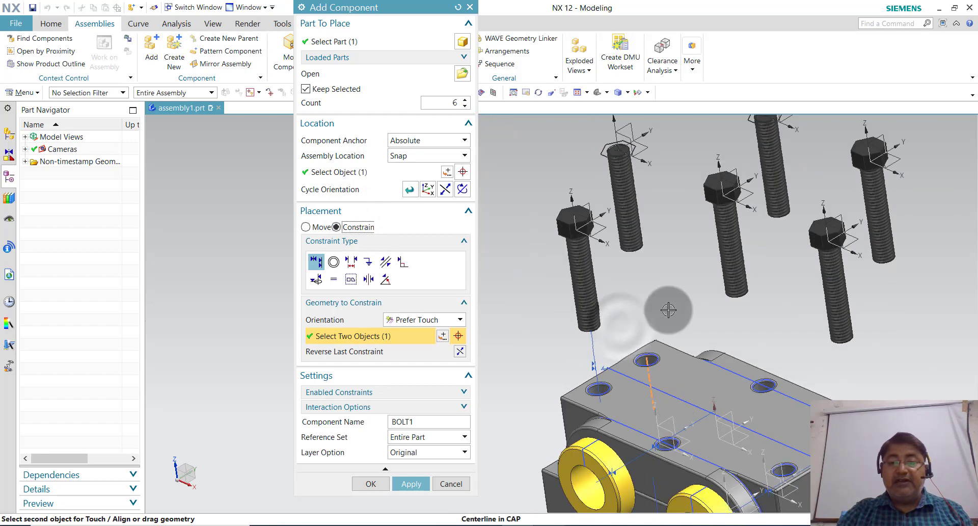
left_click(631, 238)
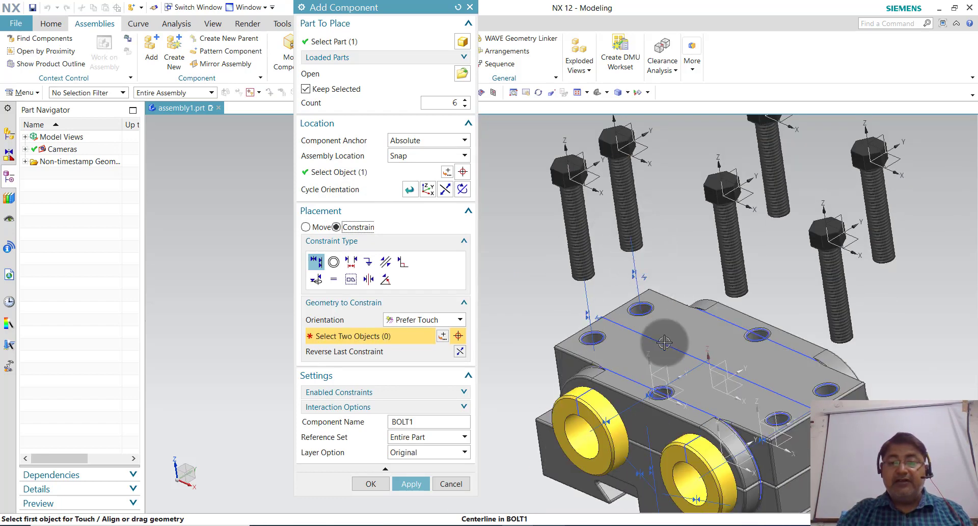
scroll(665, 393, "up", 2)
scroll(671, 402, "up", 3)
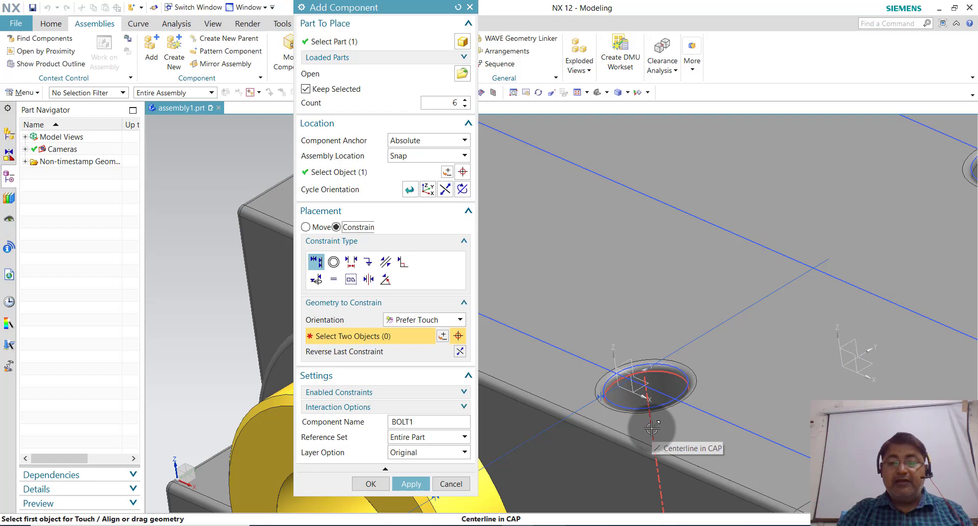
- Align a second bolt with another cap hole, picking its centerline from QuickPick
left_click(651, 428)
scroll(651, 428, "down", 3)
scroll(652, 428, "down", 1)
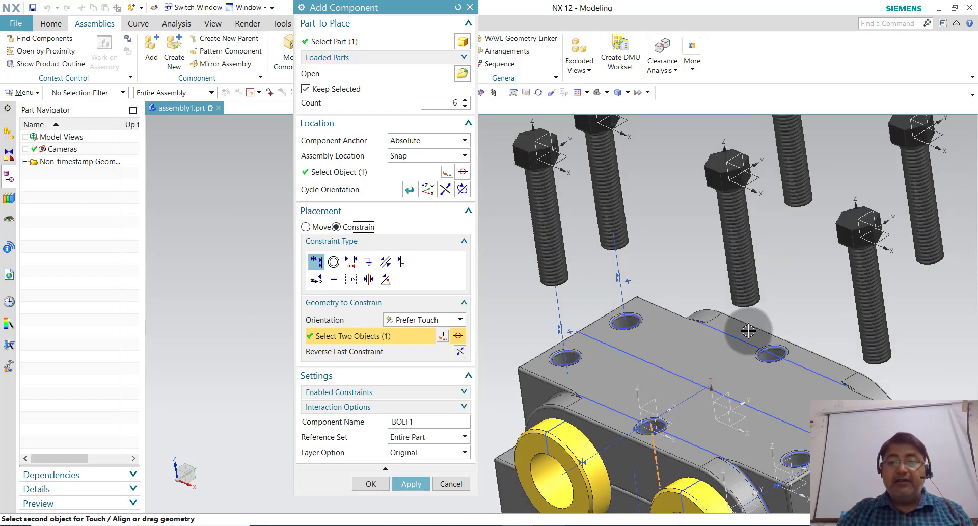
left_click(747, 295)
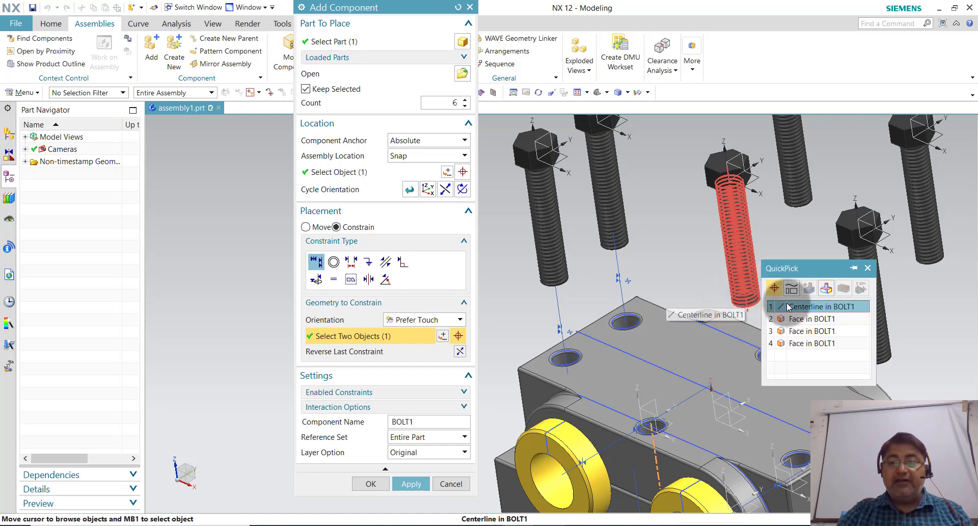
left_click(786, 302)
scroll(787, 302, "down", 1)
scroll(782, 336, "down", 1)
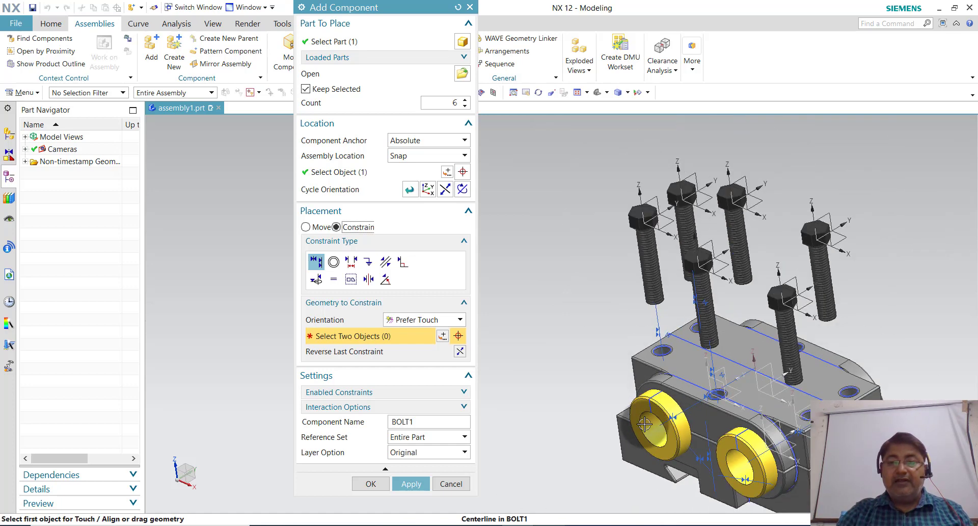
- Align a third bolt's axis with the next cap hole's axis
middle_click_drag(780, 352, 801, 345)
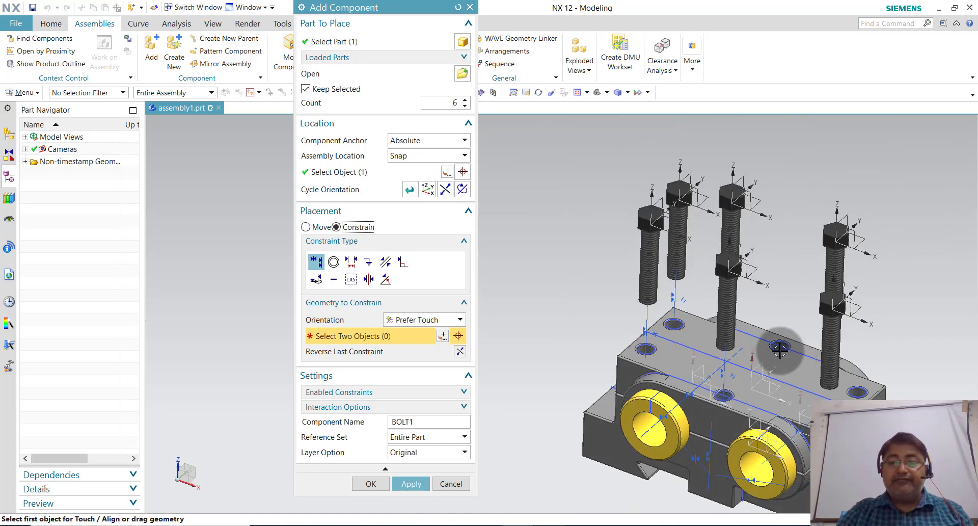
scroll(801, 345, "up", 3)
scroll(801, 345, "up", 2)
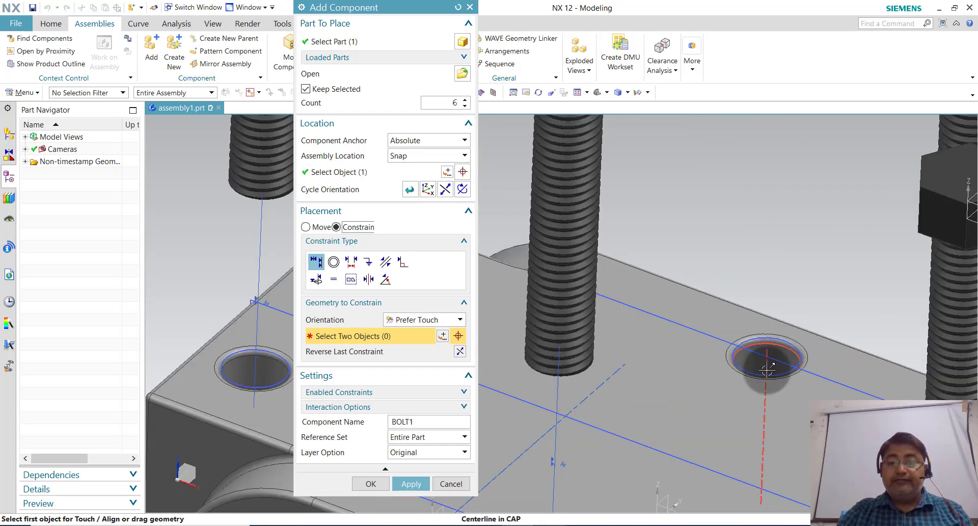
left_click(767, 368)
scroll(768, 368, "down", 1)
scroll(759, 332, "down", 1)
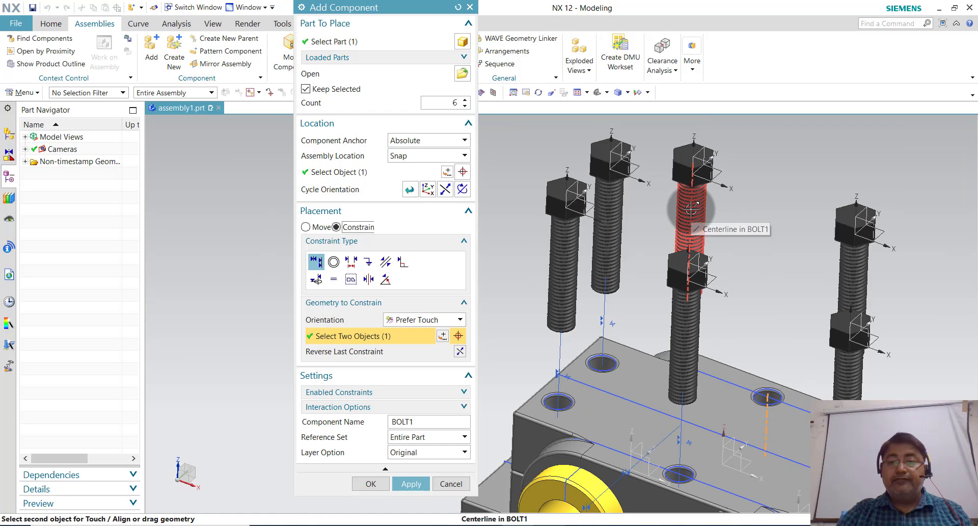
left_click(691, 209)
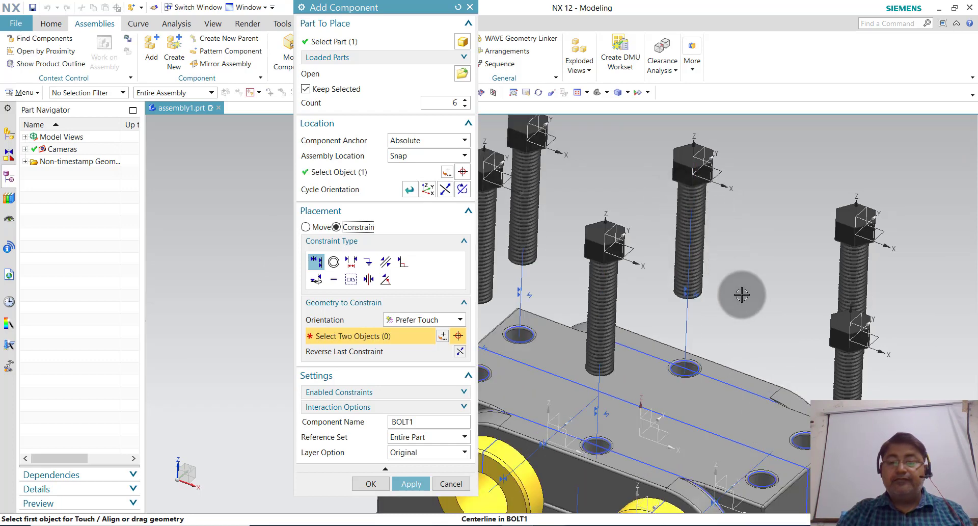
scroll(741, 295, "down", 2)
scroll(767, 412, "up", 2)
scroll(719, 395, "up", 2)
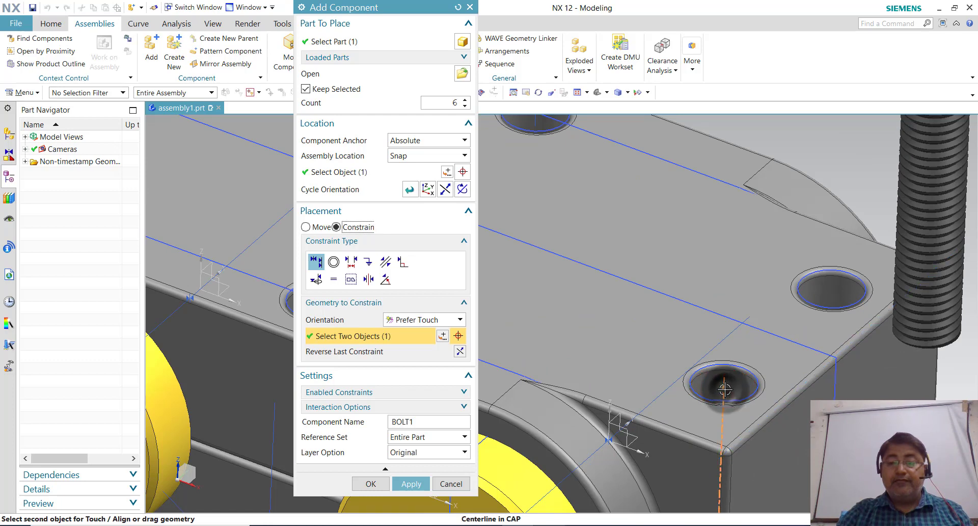
scroll(725, 389, "down", 3)
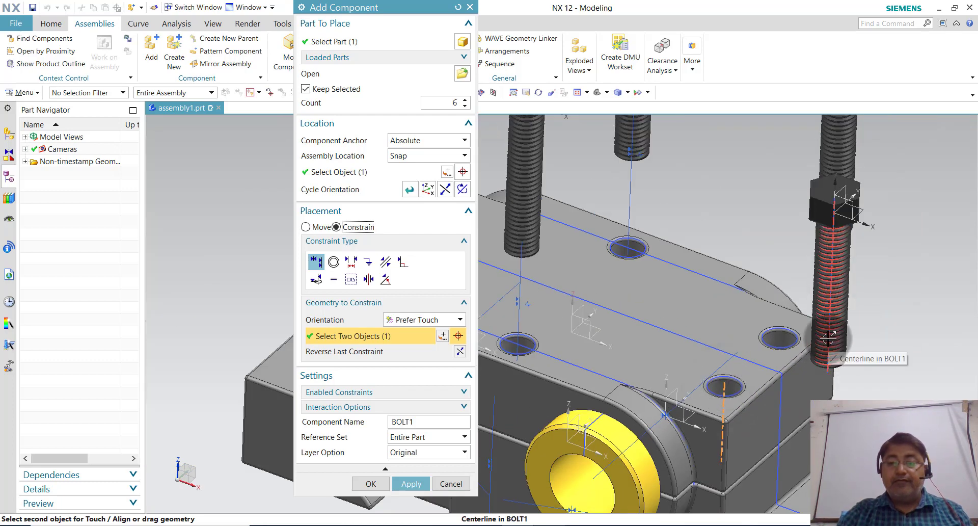
- Align the remaining bolt axes with the right-side cap holes
left_click(828, 338)
scroll(828, 346, "down", 2)
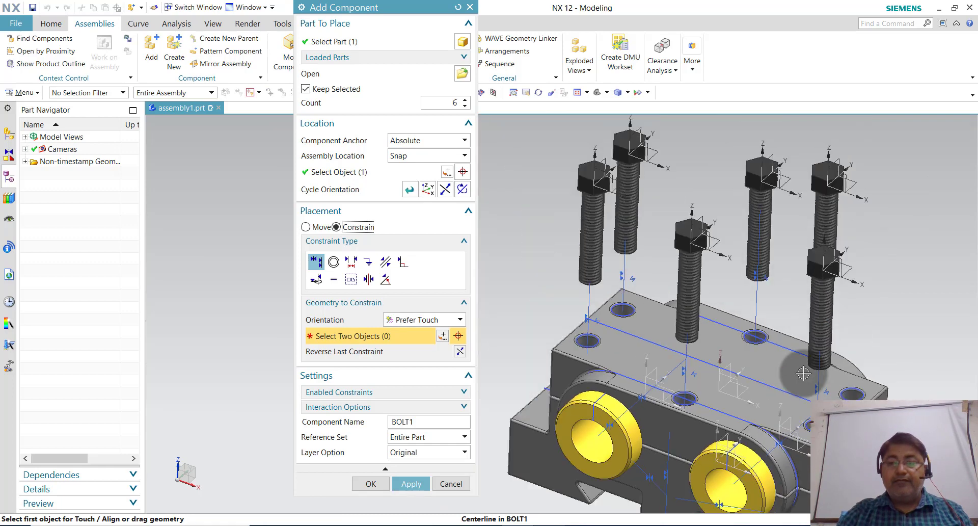
scroll(836, 377, "up", 3)
scroll(839, 385, "up", 2)
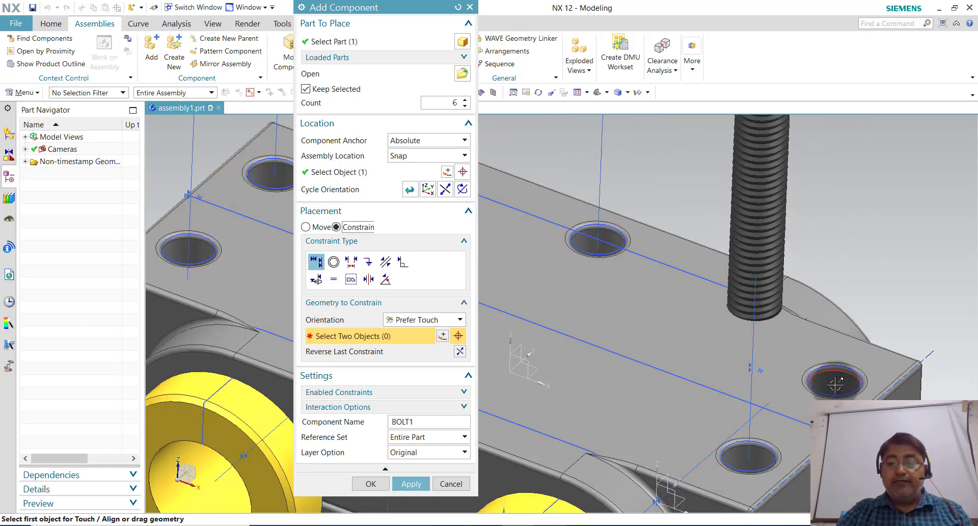
left_click(836, 385)
scroll(835, 384, "down", 2)
scroll(847, 345, "up", 2)
scroll(820, 307, "up", 2)
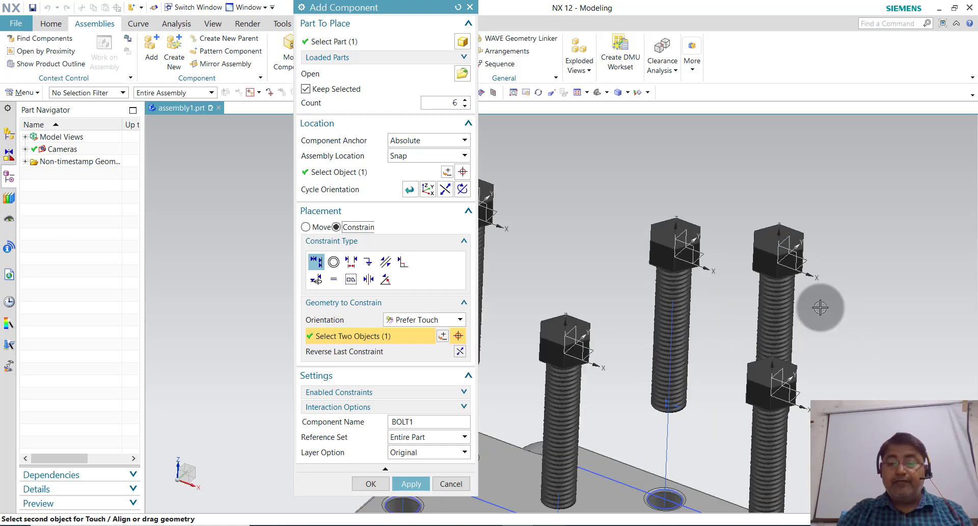
scroll(820, 307, "up", 2)
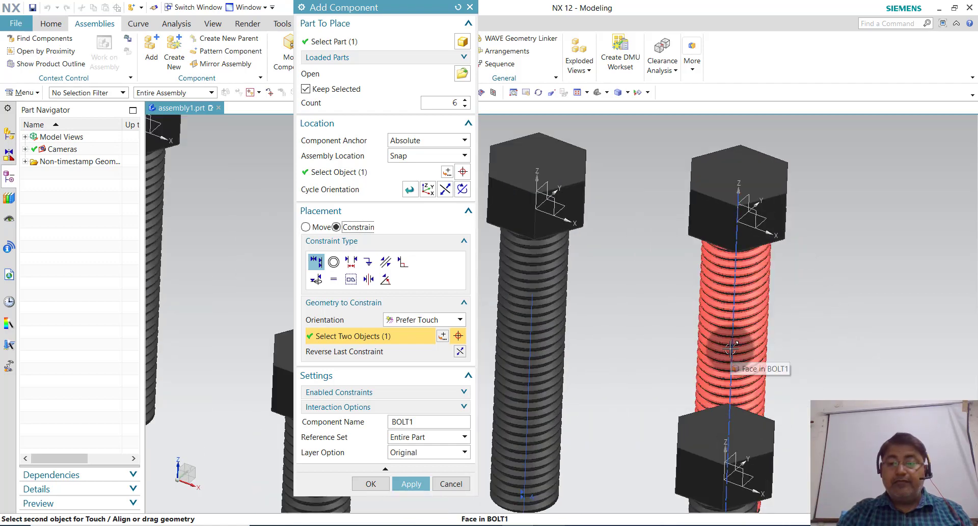
left_click(733, 352)
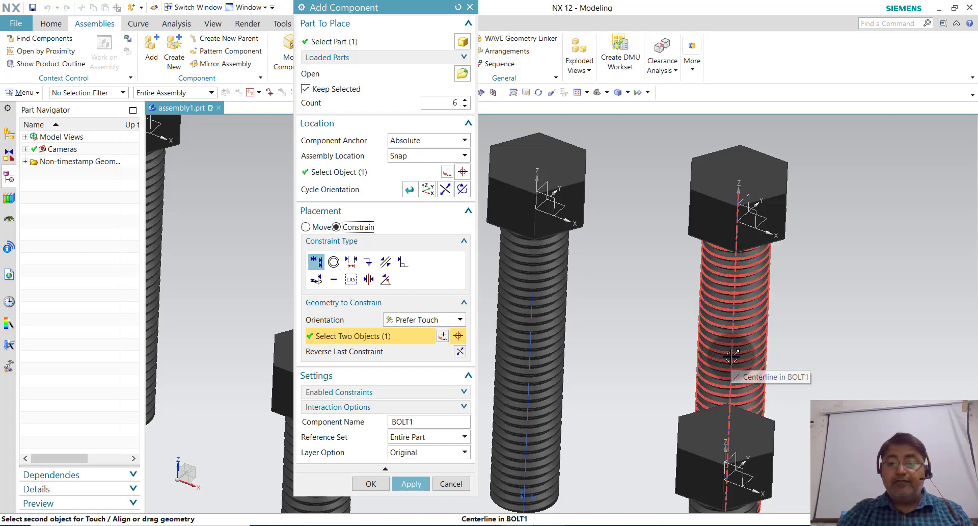
scroll(731, 357, "down", 2)
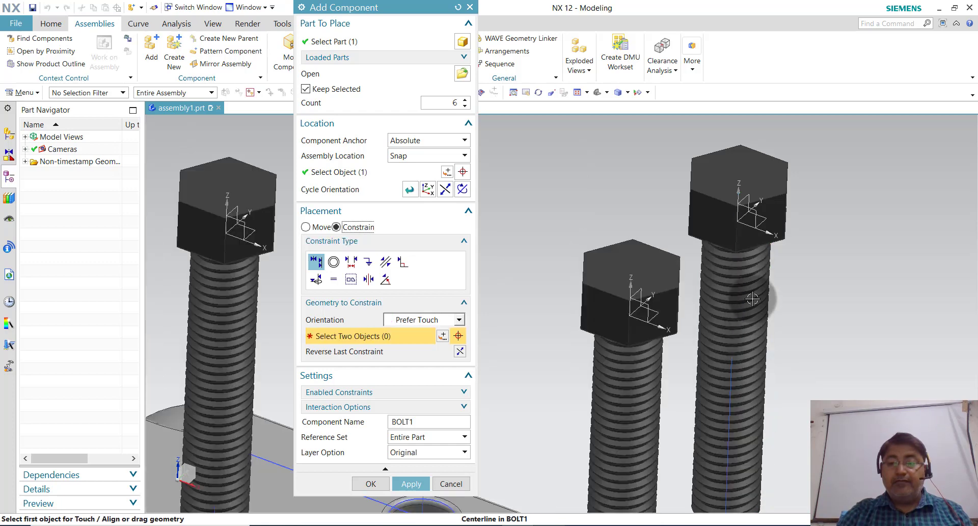
scroll(731, 356, "down", 2)
scroll(815, 351, "down", 1)
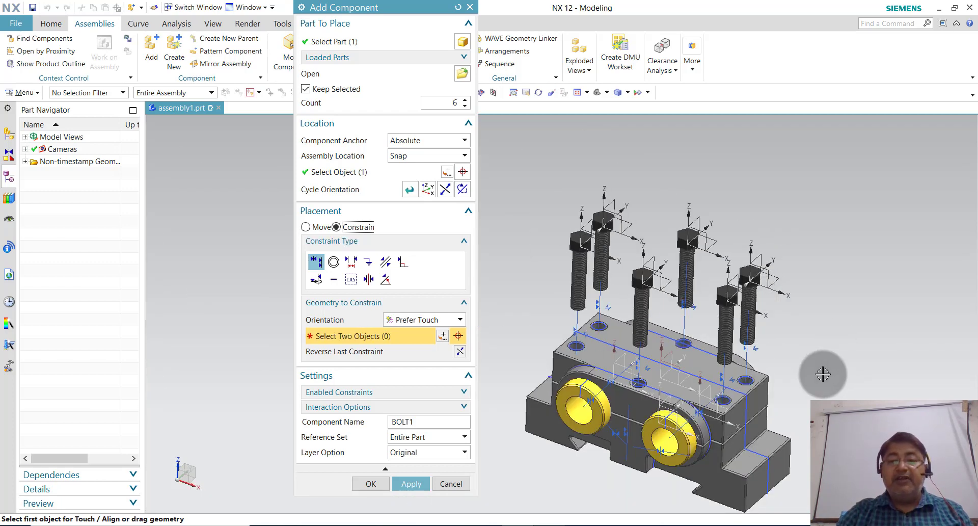
scroll(600, 354, "up", 2)
- Pick the cap's top face as the Touch target for the first bolts, adjusting the view
left_click(601, 354)
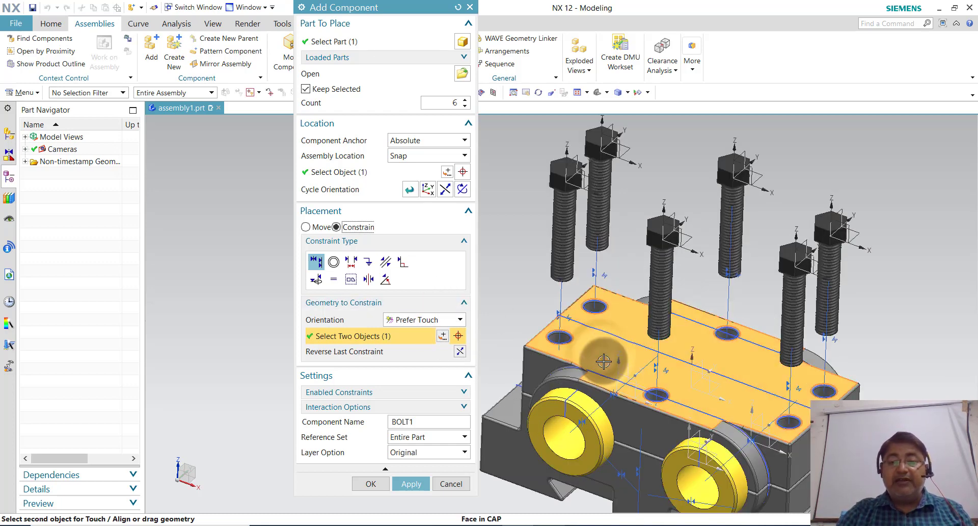
middle_click_drag(604, 361, 554, 237)
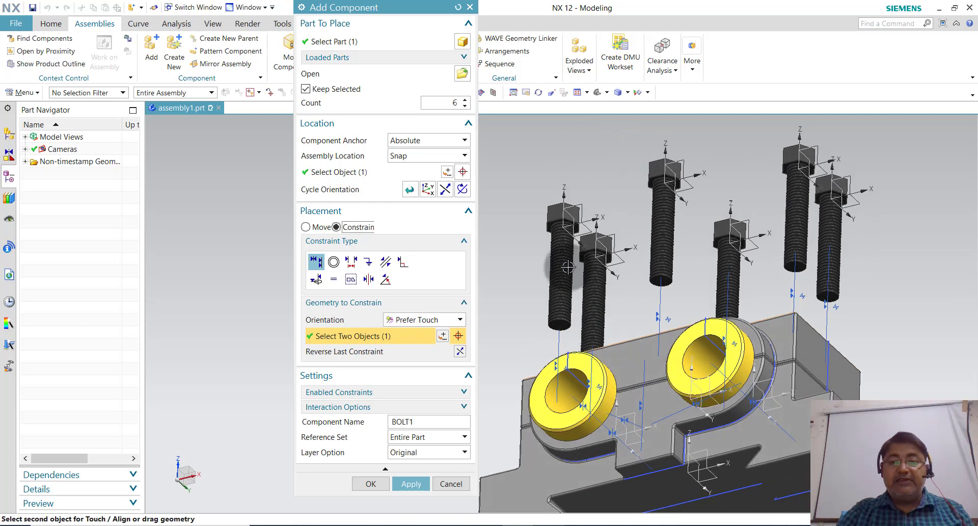
scroll(554, 237, "up", 2)
scroll(554, 237, "up", 2)
scroll(554, 237, "up", 2)
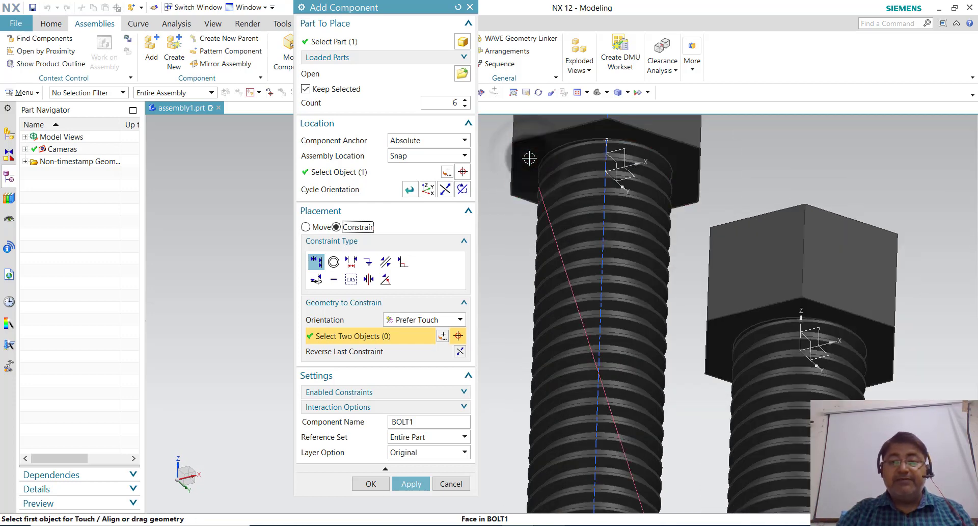
scroll(582, 346, "down", 2)
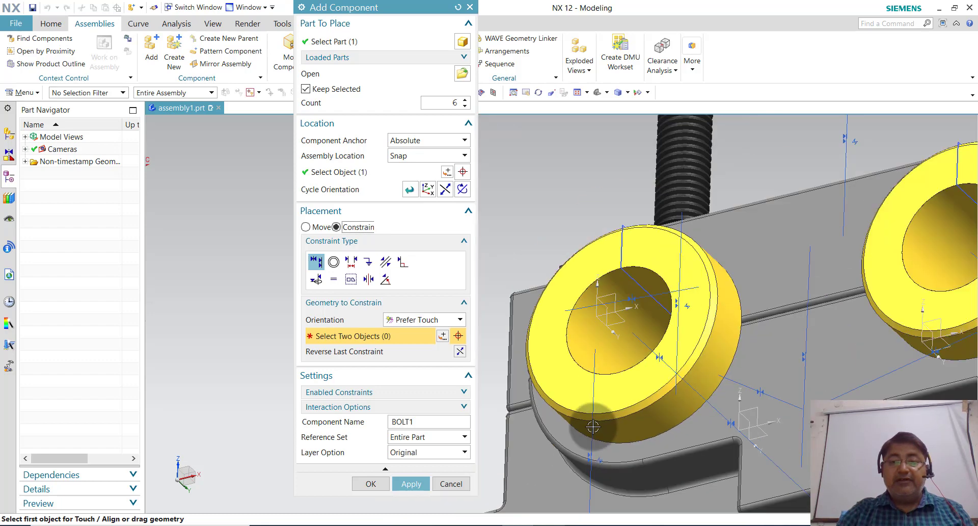
scroll(579, 326, "down", 2)
scroll(573, 300, "down", 1)
scroll(569, 274, "down", 1)
middle_click_drag(569, 274, 576, 318)
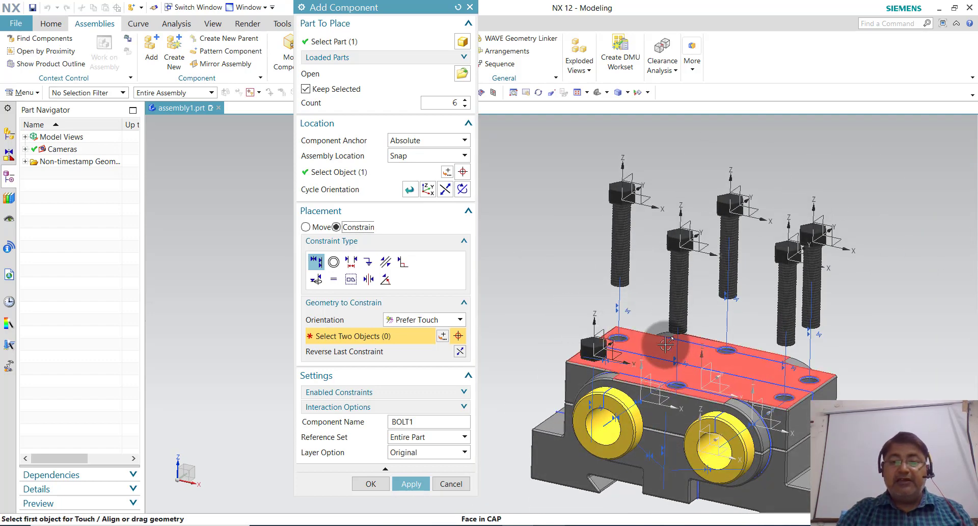
left_click(662, 349)
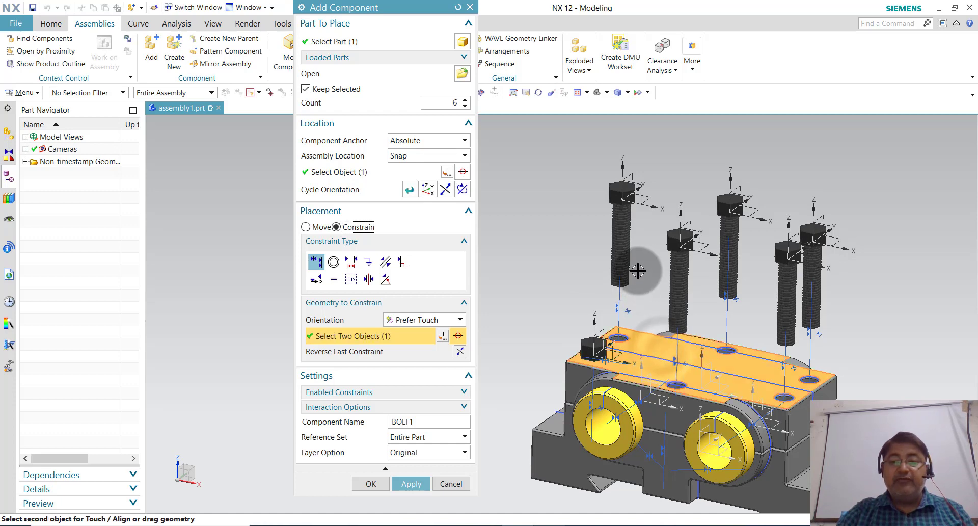
middle_click_drag(640, 225, 639, 227)
scroll(627, 263, "up", 2)
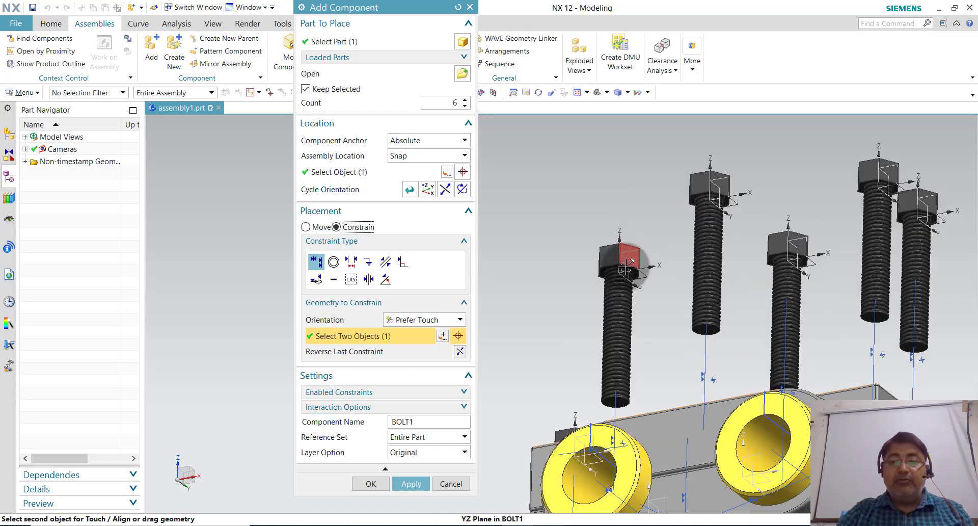
scroll(624, 269, "up", 3)
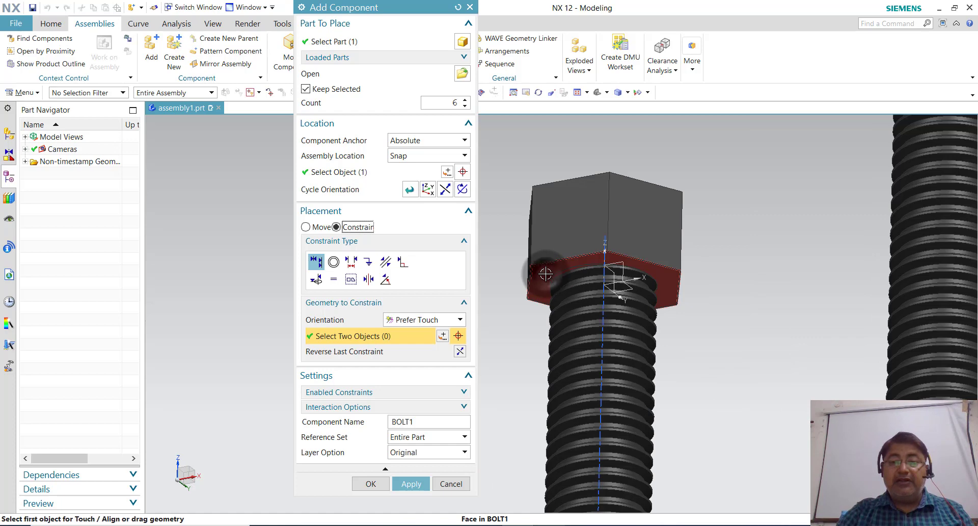
scroll(596, 339, "down", 2)
scroll(596, 331, "down", 2)
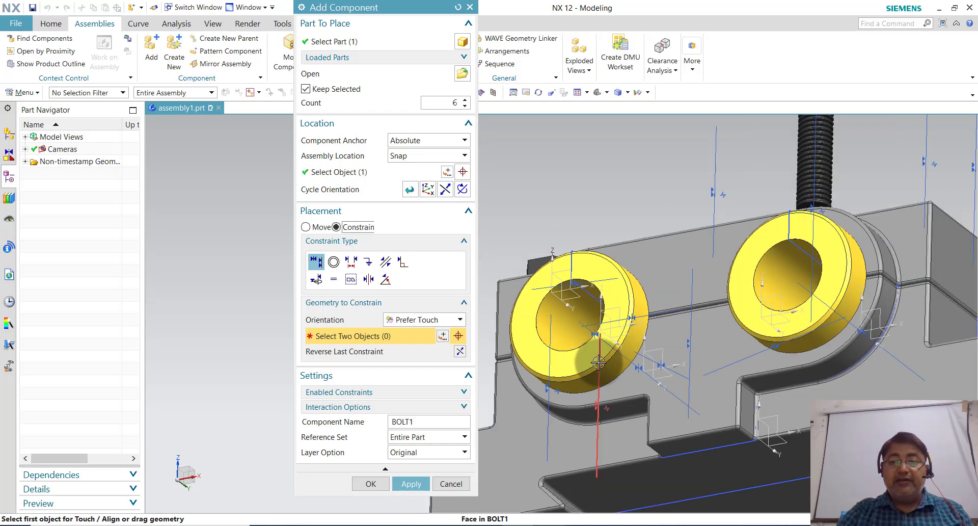
scroll(656, 270, "down", 1)
middle_click_drag(668, 268, 667, 295)
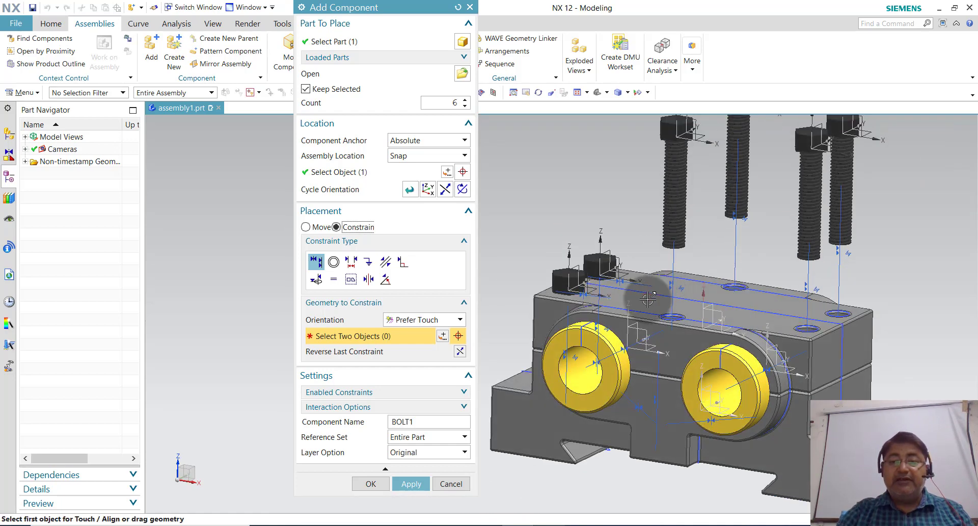
- Touch a bolt head's underside to the cap's top face, then pick the cap face for another bolt
left_click(648, 299)
middle_click_drag(678, 350, 673, 286)
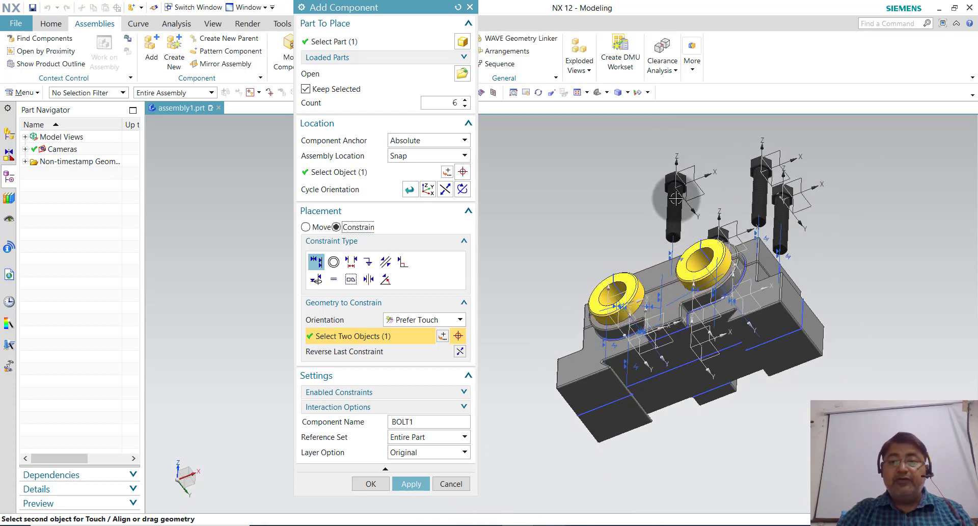
scroll(674, 275, "up", 2)
scroll(672, 239, "up", 5)
left_click(672, 239)
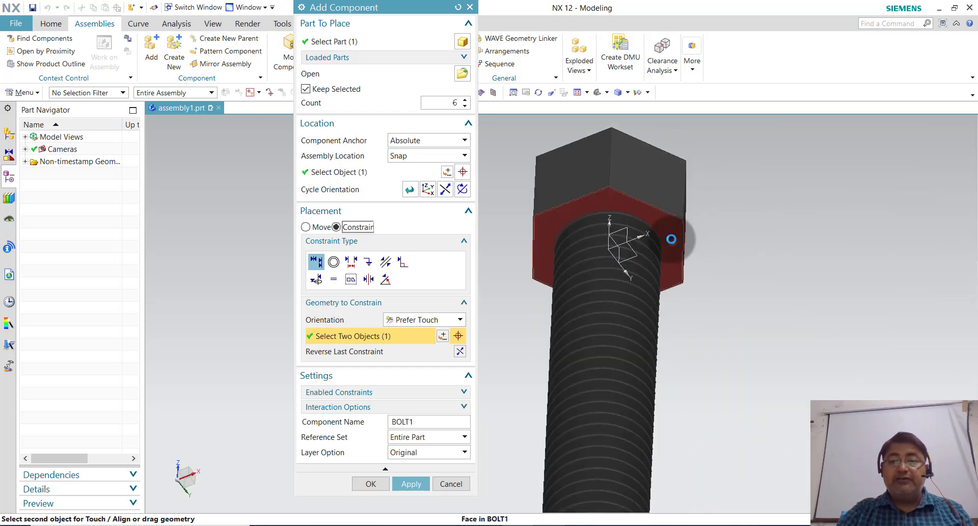
scroll(673, 238, "down", 2)
scroll(676, 245, "down", 2)
scroll(676, 252, "down", 2)
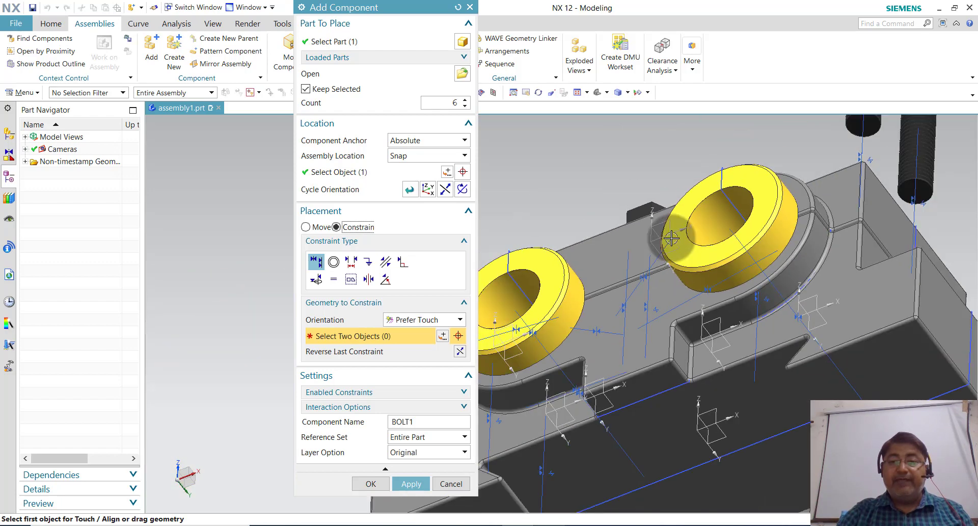
scroll(679, 263, "down", 1)
middle_click_drag(773, 181, 728, 275)
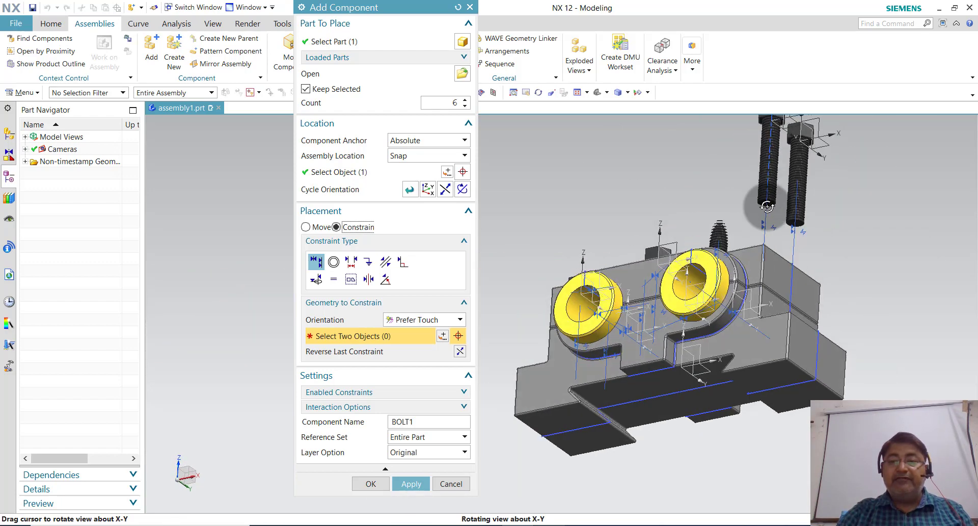
left_click(728, 275)
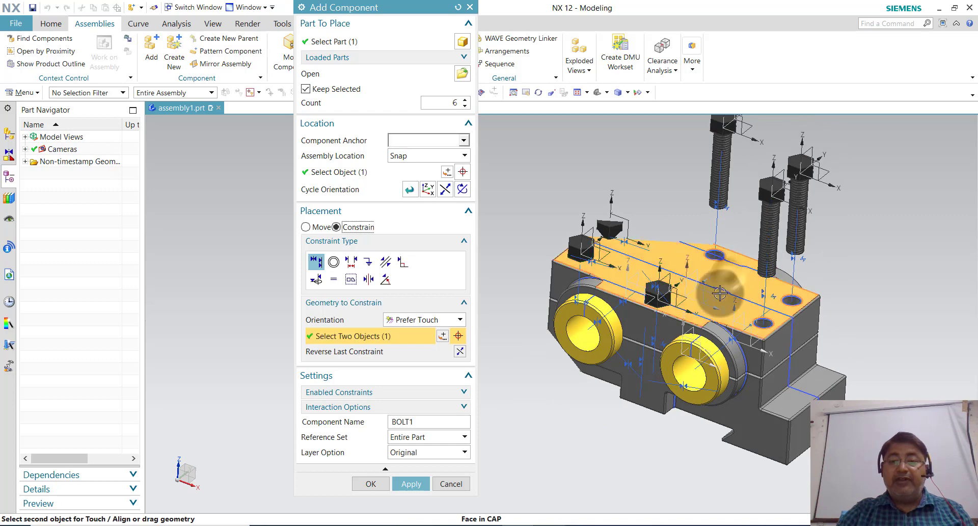
scroll(733, 229, "down", 1)
scroll(737, 168, "up", 5)
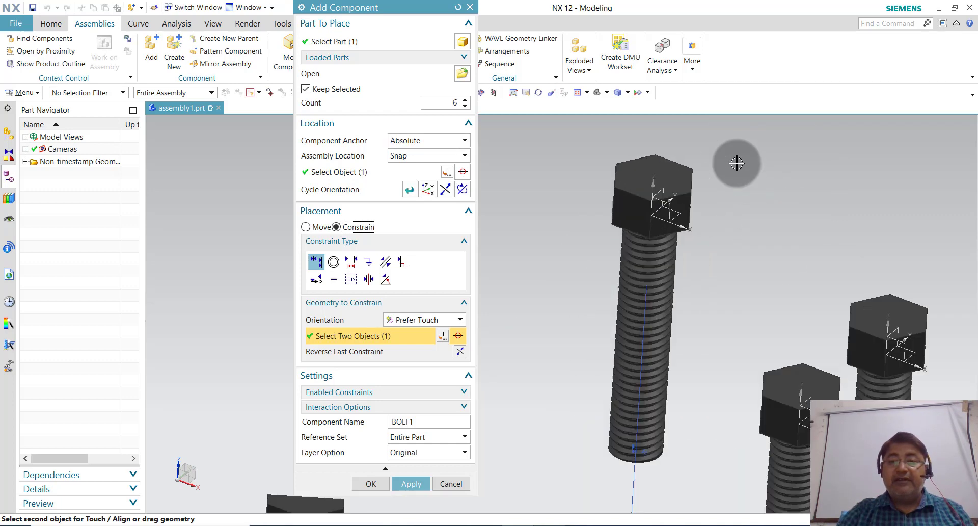
middle_click_drag(693, 290, 692, 244)
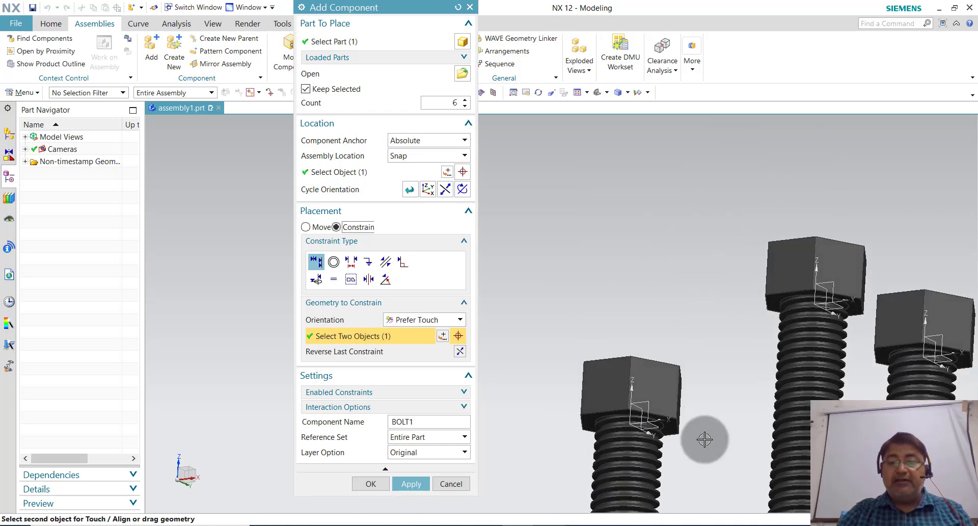
scroll(705, 440, "up", 3)
- Seat the next bolt head on the cap's top face with a Touch constraint
left_click(645, 410)
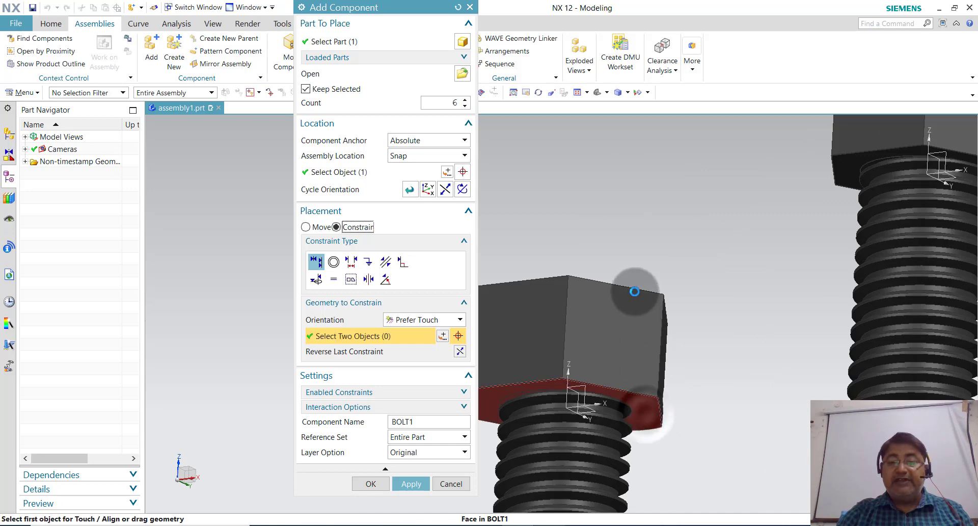
scroll(634, 292, "down", 3)
scroll(637, 293, "down", 2)
scroll(647, 295, "down", 2)
scroll(657, 295, "down", 1)
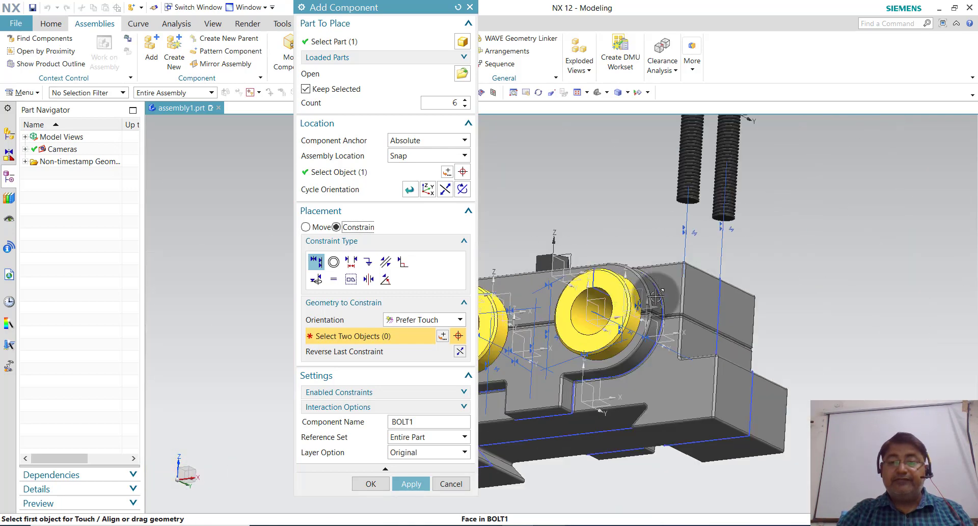
middle_click_drag(693, 245, 701, 250)
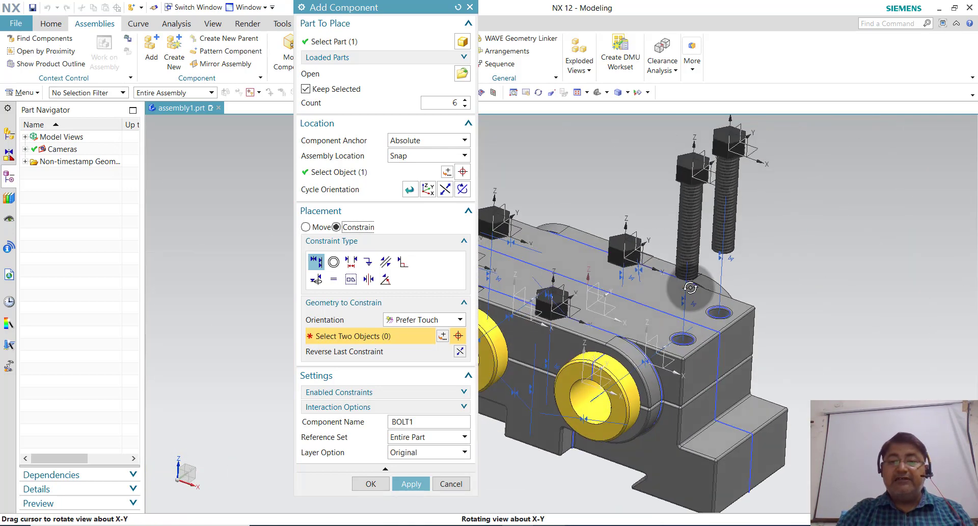
left_click(675, 323)
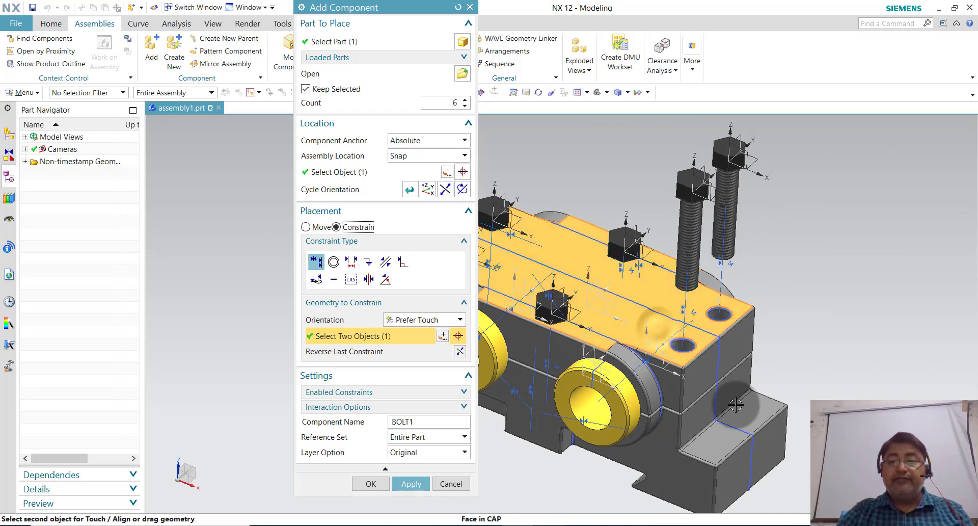
mouse_move(736, 352)
middle_mouse_down()
mouse_move(734, 326)
mouse_move(713, 308)
middle_mouse_up()
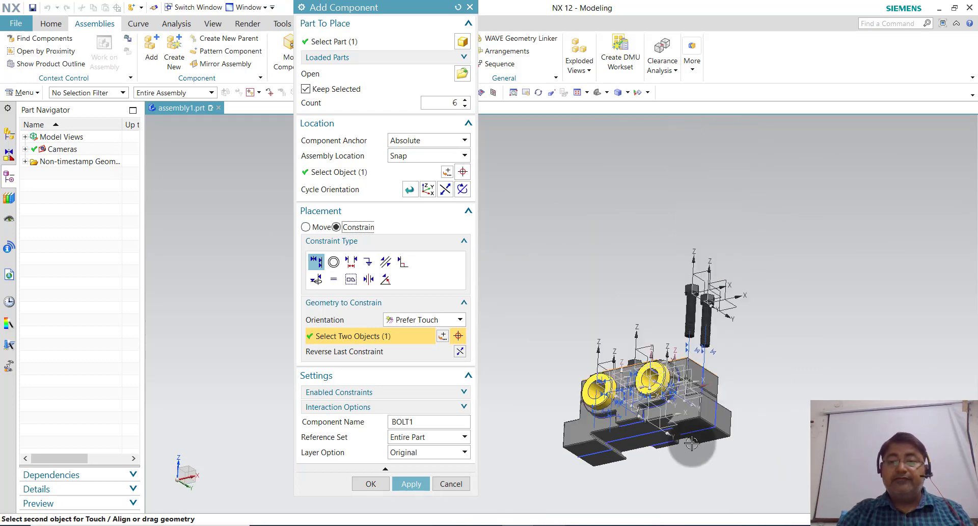
scroll(711, 306, "up", 3)
scroll(666, 285, "up", 4)
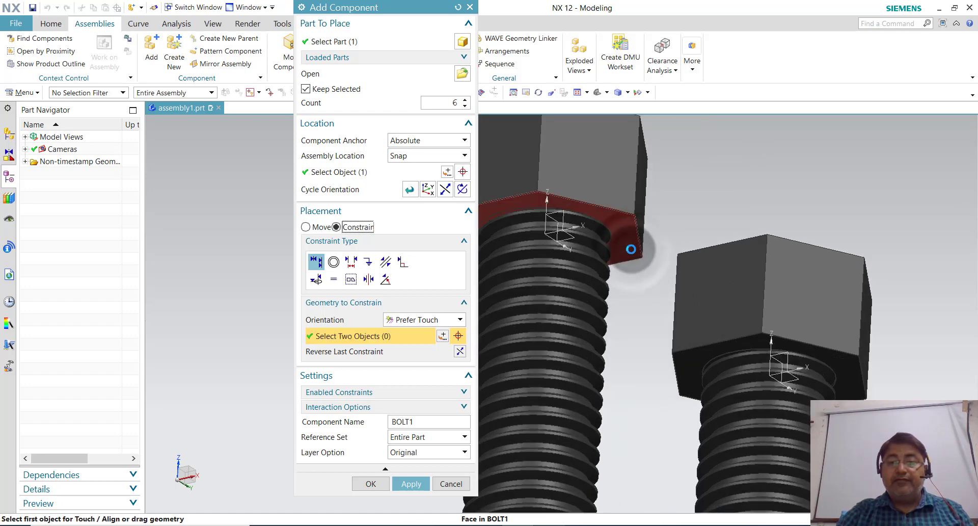
scroll(631, 249, "down", 2)
scroll(625, 308, "down", 2)
scroll(762, 285, "down", 2)
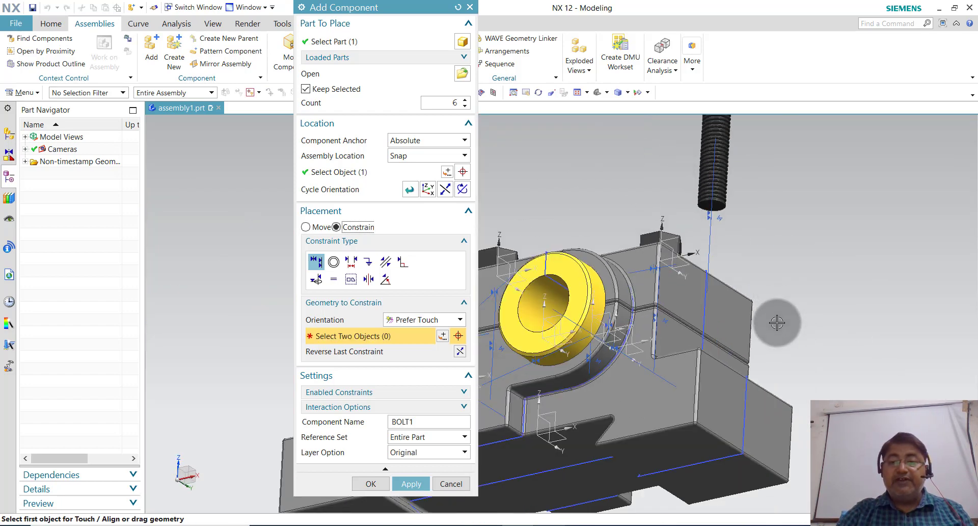
middle_click_drag(777, 323, 664, 315)
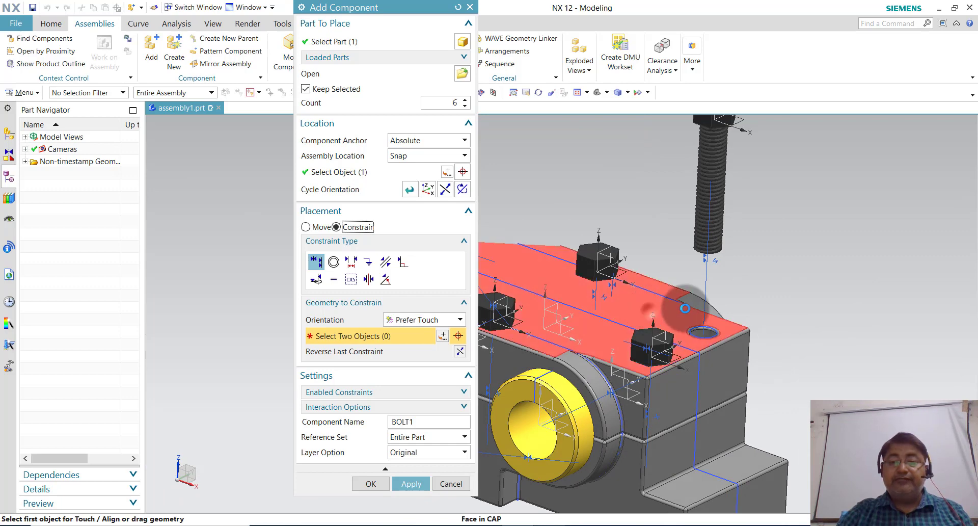
- Touch the last bolt head underside to the cap face, apply, and close Add Component
left_click(685, 308)
mouse_move(768, 306)
middle_mouse_down()
mouse_move(733, 410)
mouse_move(744, 273)
middle_mouse_up()
scroll(744, 275, "up", 2)
scroll(736, 280, "up", 3)
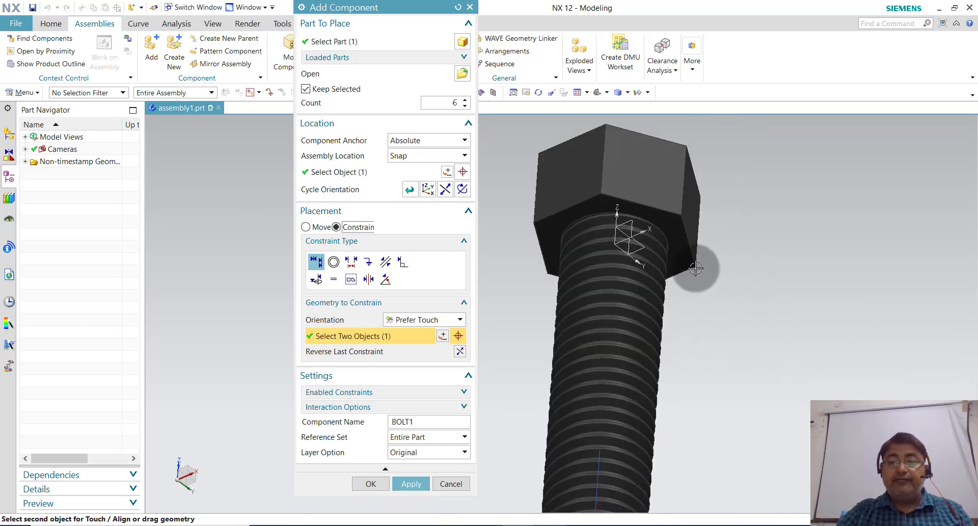
left_click(684, 254)
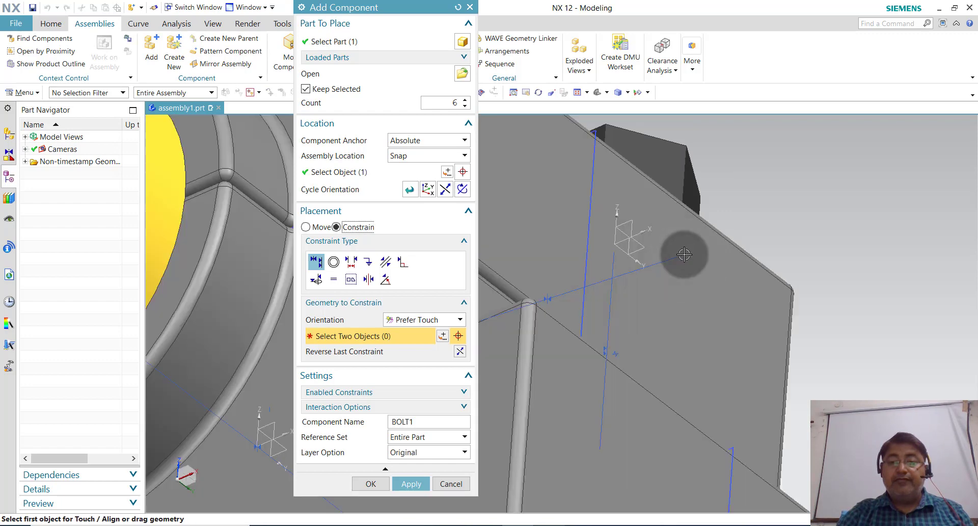
scroll(756, 358, "down", 3)
scroll(762, 349, "down", 2)
middle_click_drag(794, 323, 798, 411)
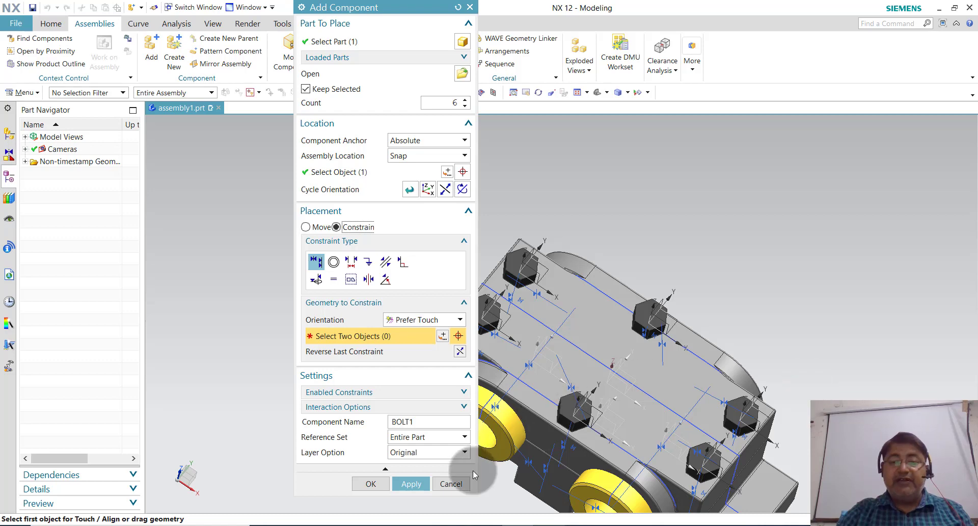
left_click(410, 484)
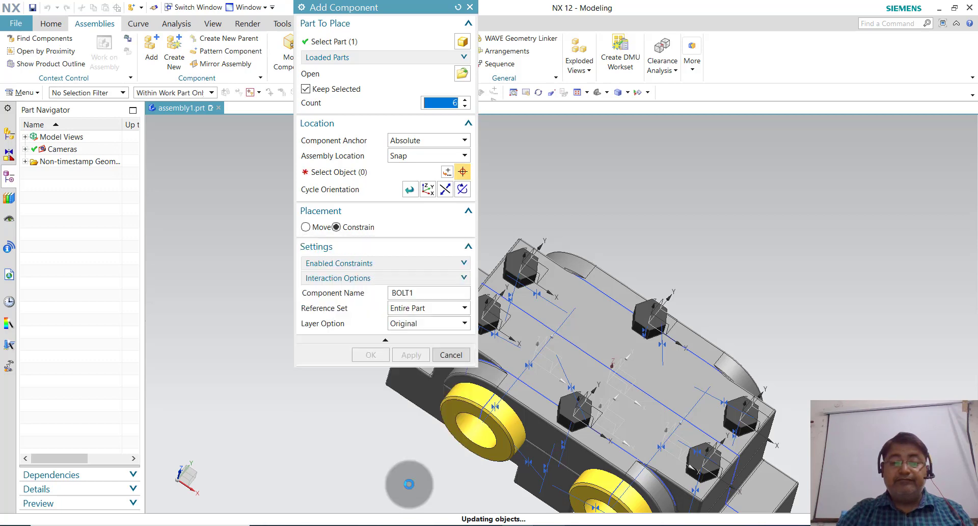
left_click(458, 356)
- Orbit and fit the whole assembly in view, then drop down the Selection Filter type list
scroll(458, 356, "down", 2)
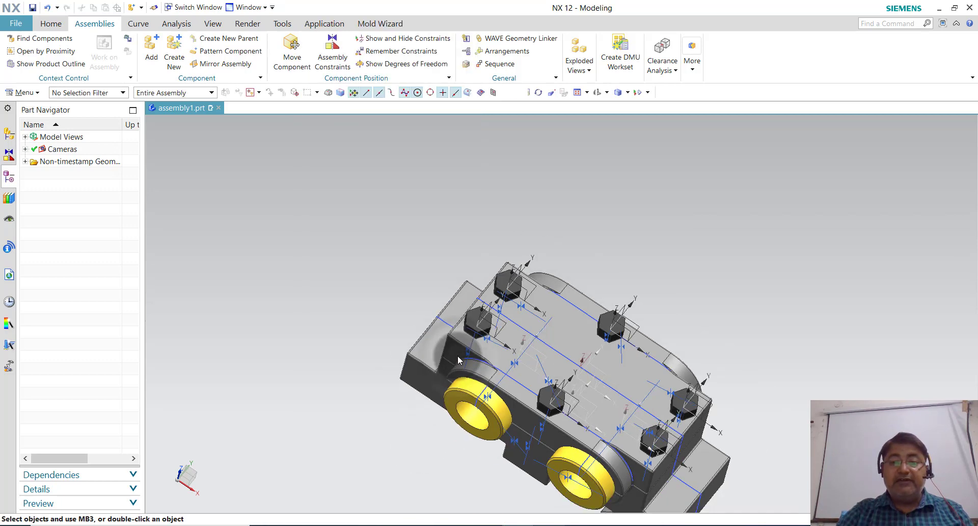
scroll(458, 356, "down", 2)
middle_click_drag(458, 355, 487, 386)
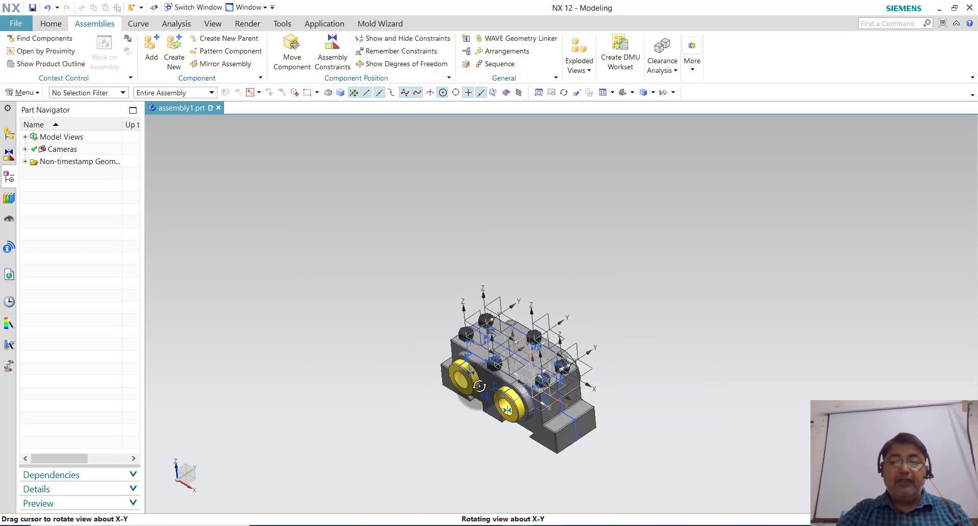
key("Home")
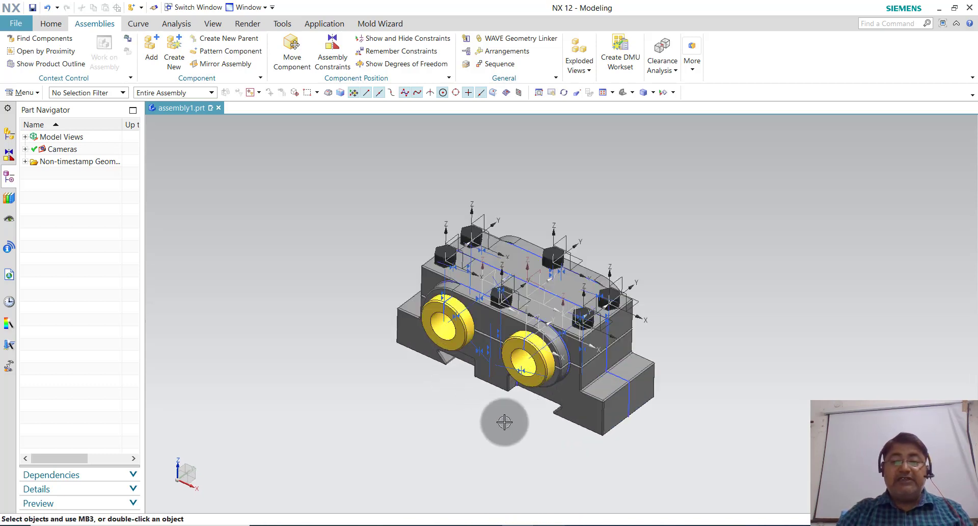
left_click(97, 92)
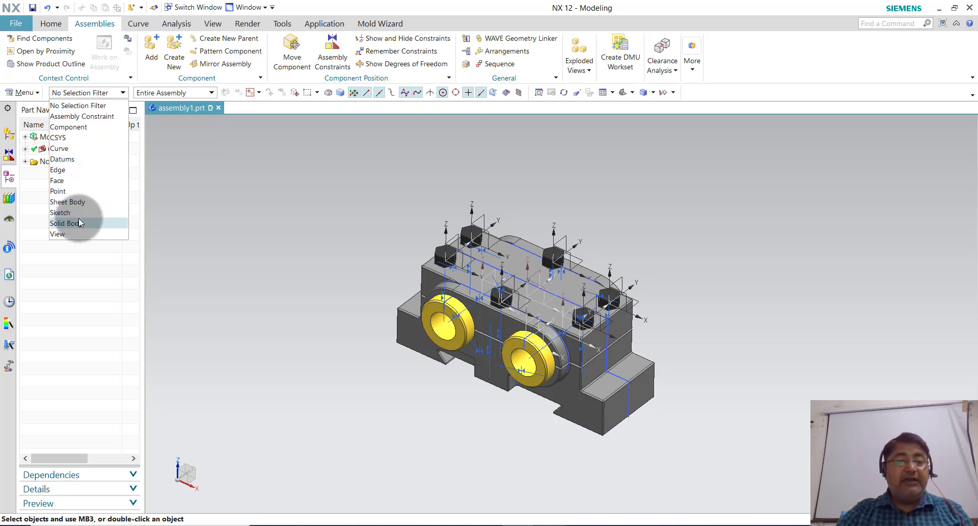
- Hide all part coordinate systems by box-selecting with the CSYS filter and using Ctrl+B
left_click(61, 212)
mouse_move(744, 179)
left_mouse_down()
mouse_move(491, 445)
mouse_move(320, 470)
left_mouse_up()
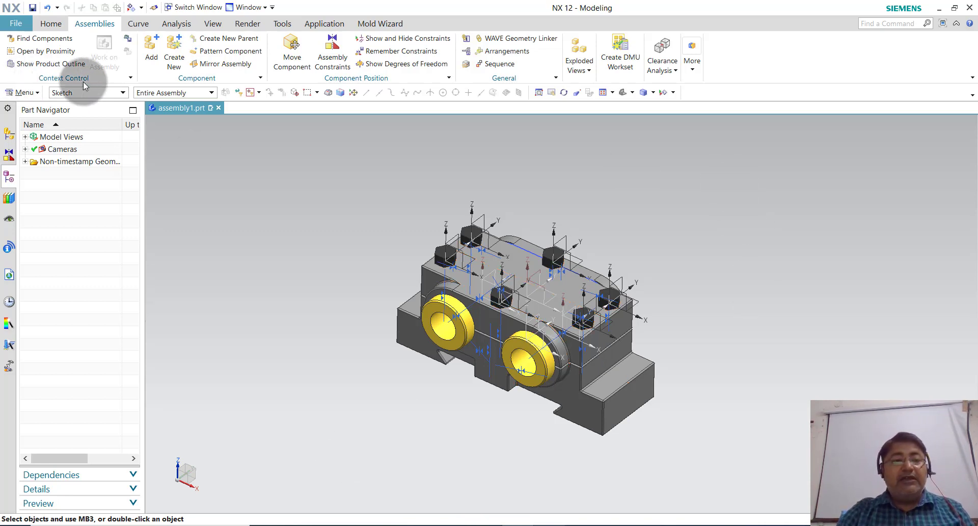
left_click(106, 92)
left_click(68, 131)
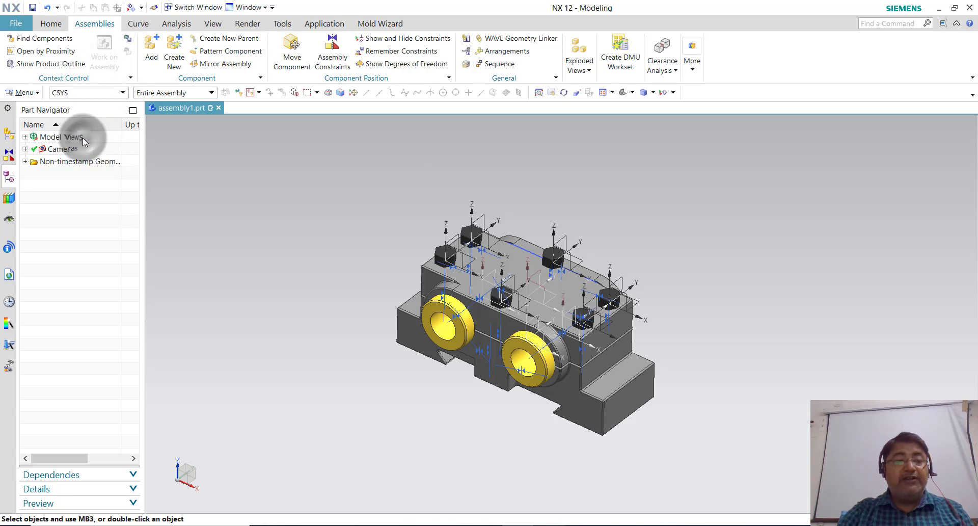
left_click_drag(701, 184, 328, 470)
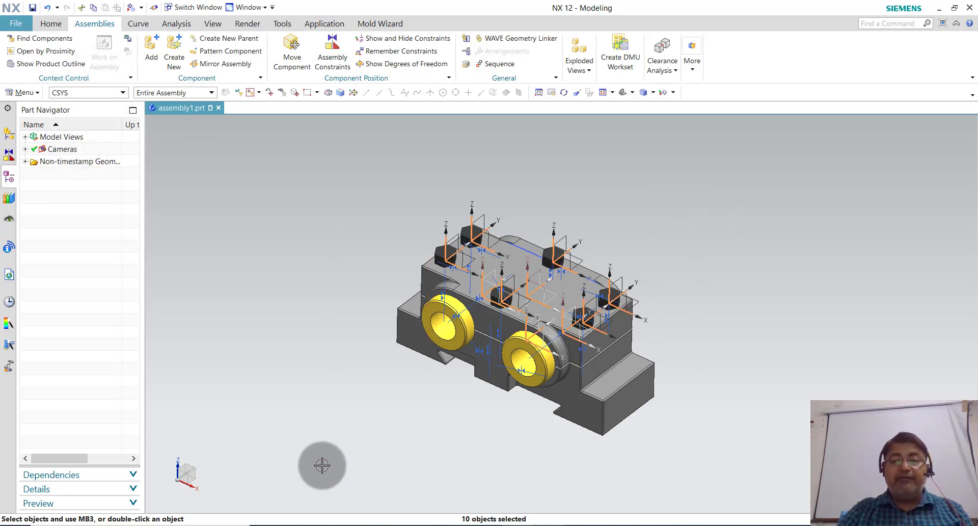
key("ctrl+b")
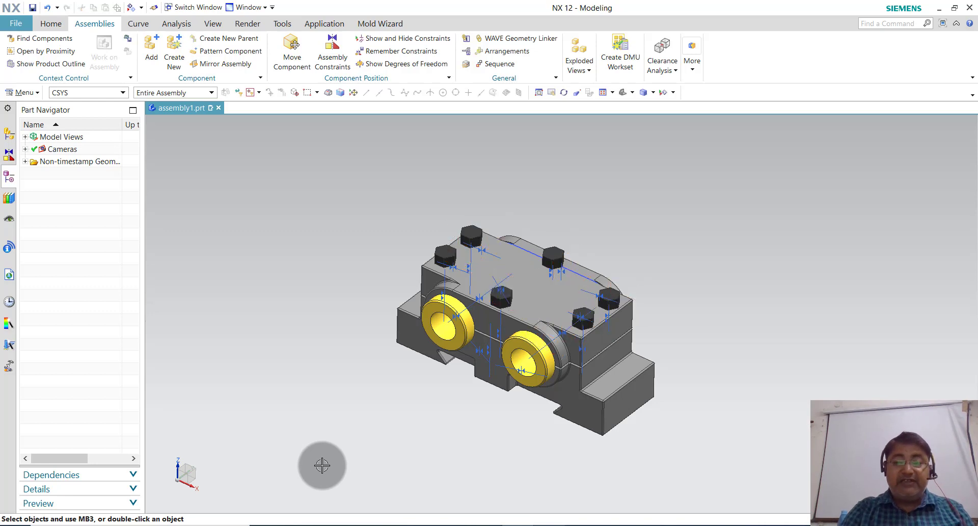
- Box-select and hide all assembly constraint symbols using the Assembly Constraint filter
left_click(92, 93)
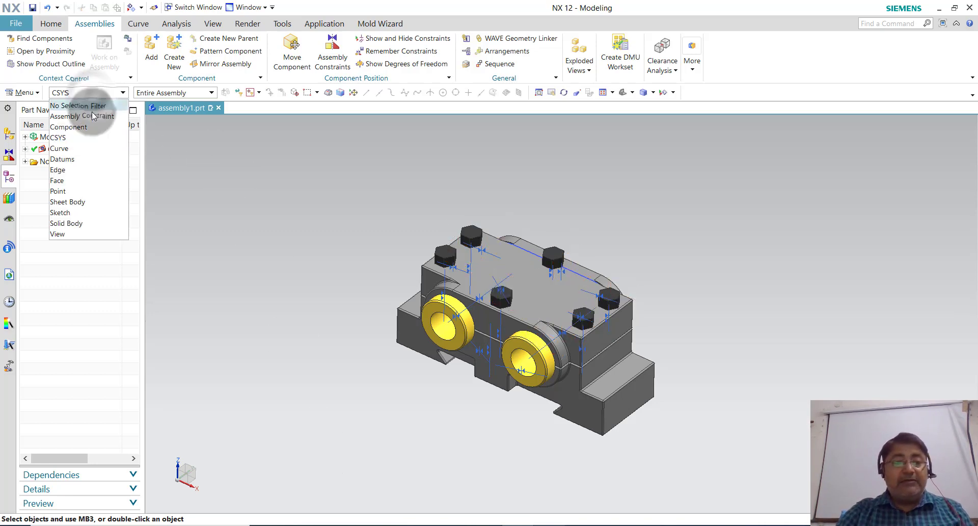
left_click(92, 117)
left_click_drag(691, 186, 336, 489)
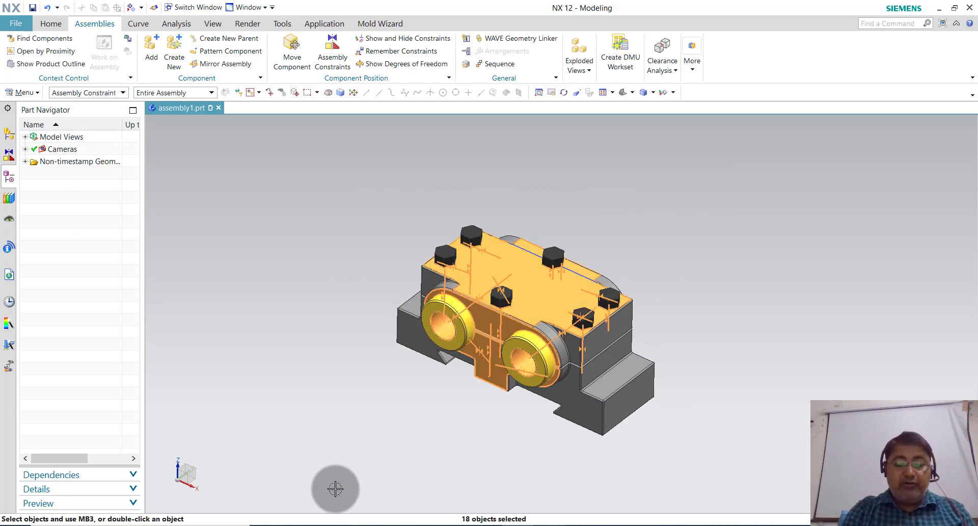
key("Delete")
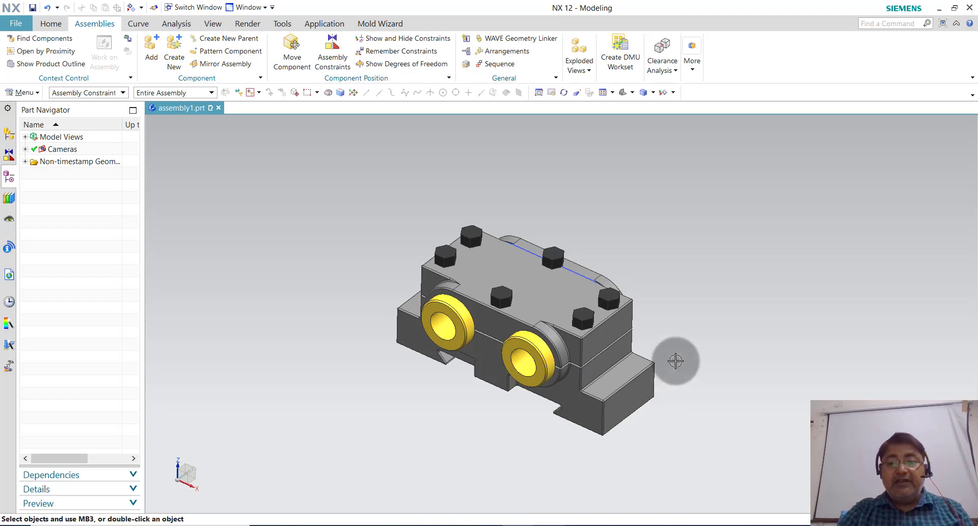
scroll(636, 260, "up", 3)
middle_click_drag(636, 260, 618, 279)
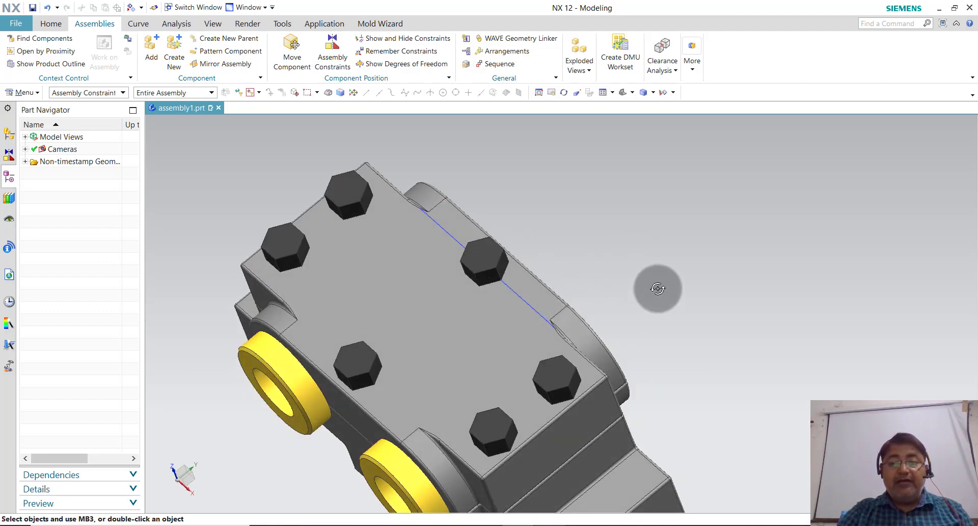
middle_click_drag(655, 286, 705, 263)
scroll(739, 286, "down", 2)
middle_click_drag(787, 317, 784, 313)
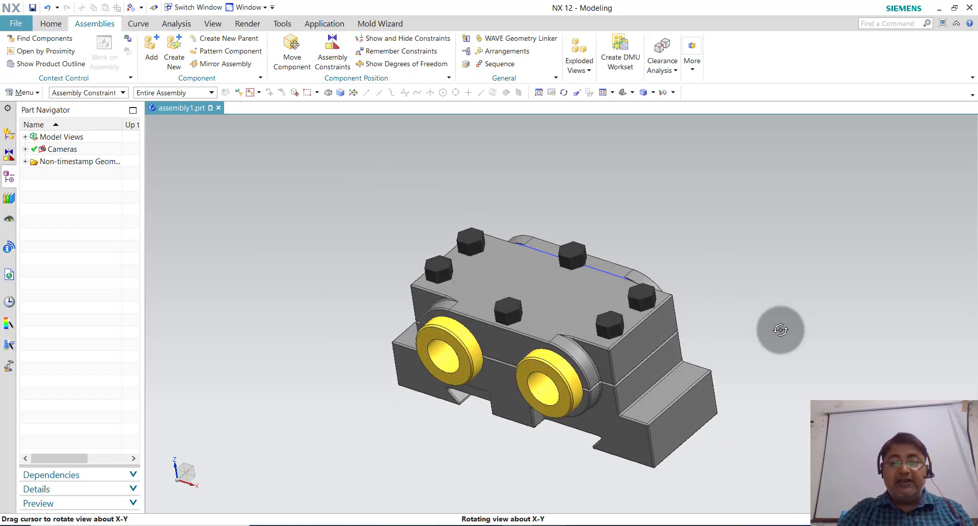
scroll(792, 311, "up", 1)
scroll(793, 312, "down", 2)
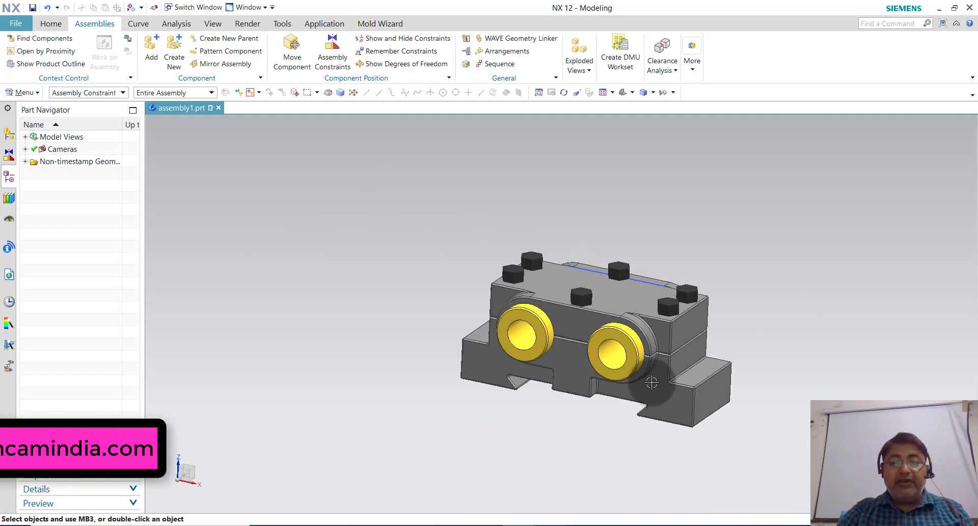
middle_click_drag(636, 406, 645, 406)
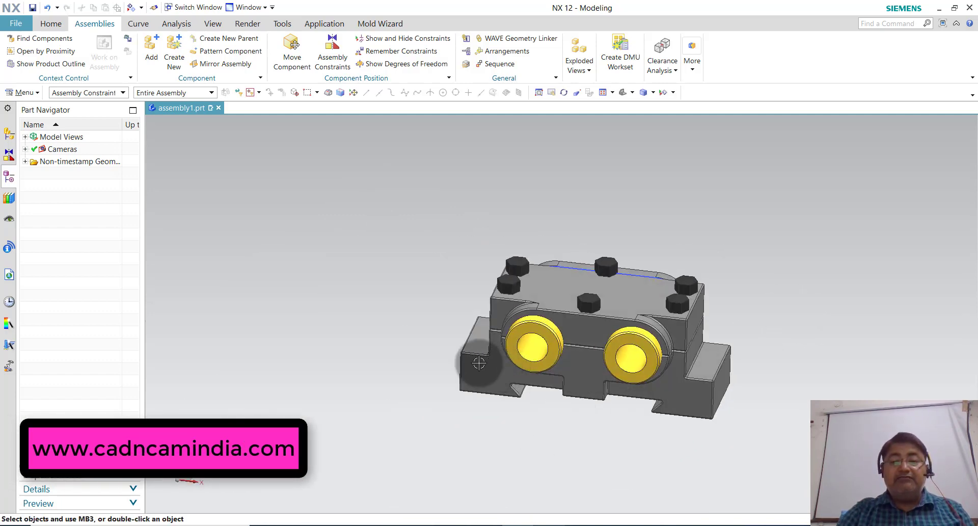
scroll(489, 365, "down", 3)
scroll(489, 366, "up", 3)
scroll(491, 364, "up", 2)
middle_click_drag(636, 438, 626, 444)
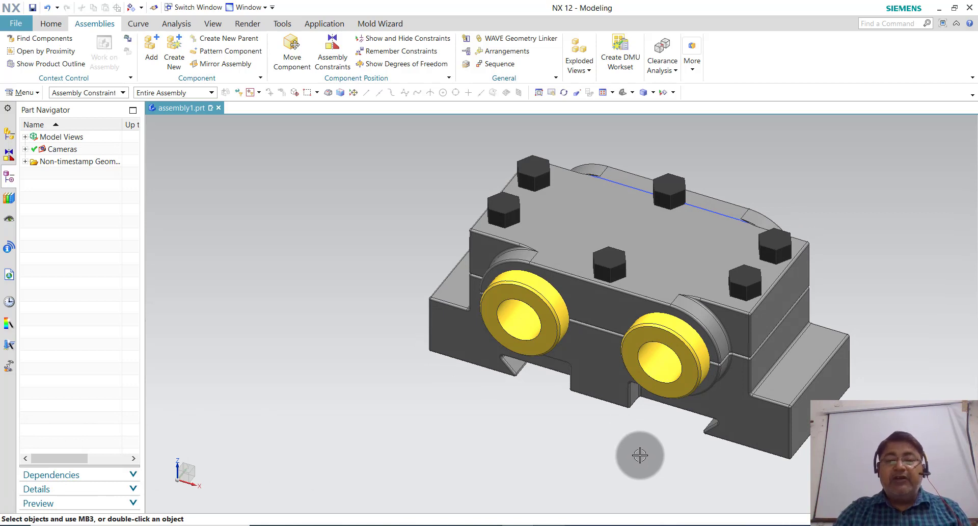
scroll(640, 455, "down", 2)
scroll(640, 453, "up", 1)
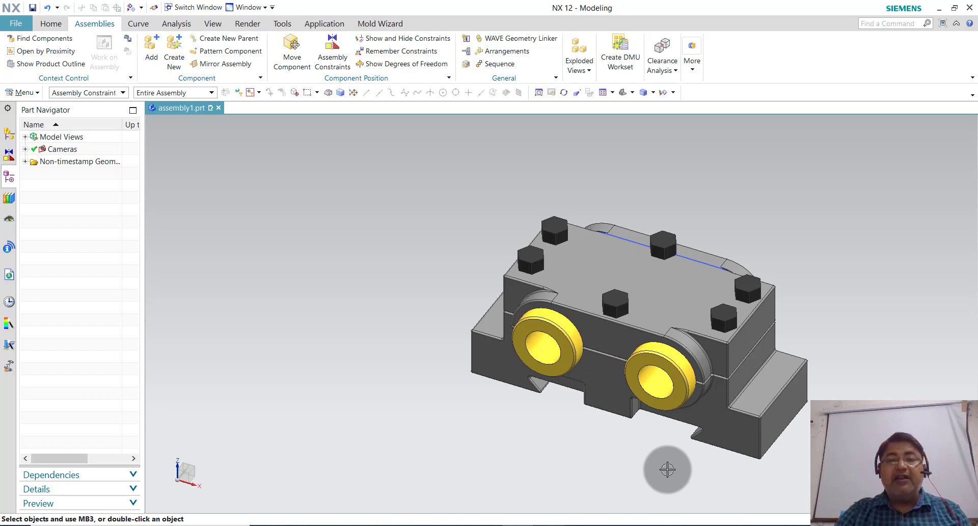
middle_click_drag(667, 469, 671, 456)
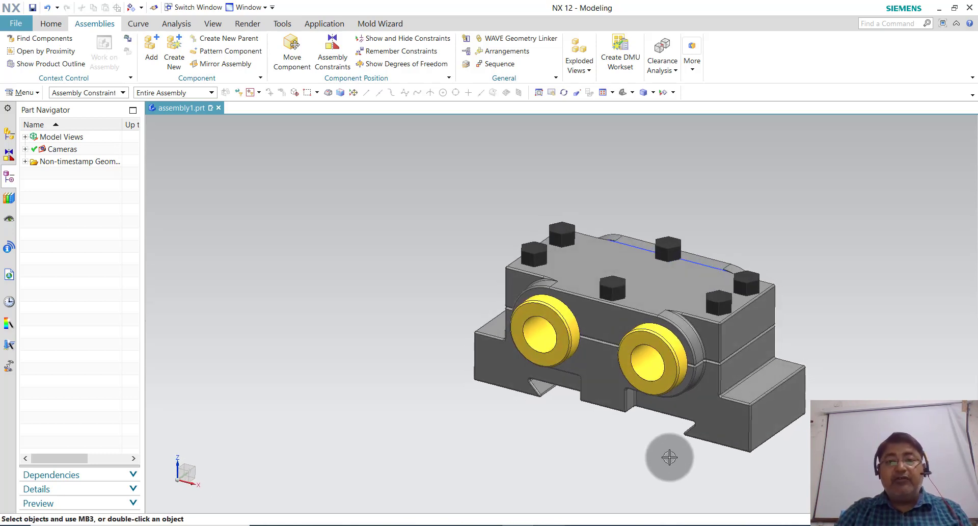